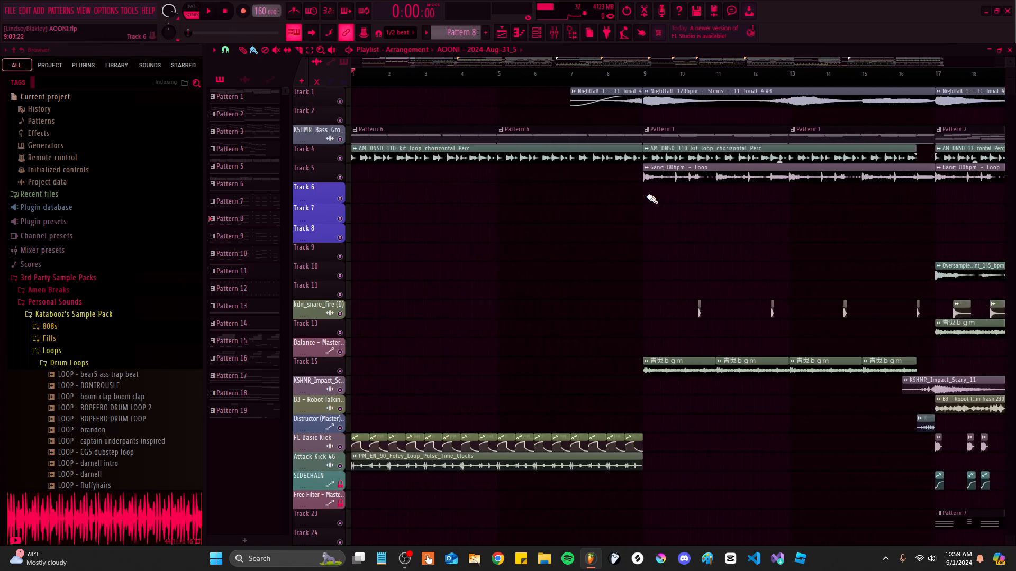
Look over the full playlist arrangement, from the opening bars through the second chorus and across all tracks
scroll(651, 198, down, 5)
scroll(414, 138, up, 4)
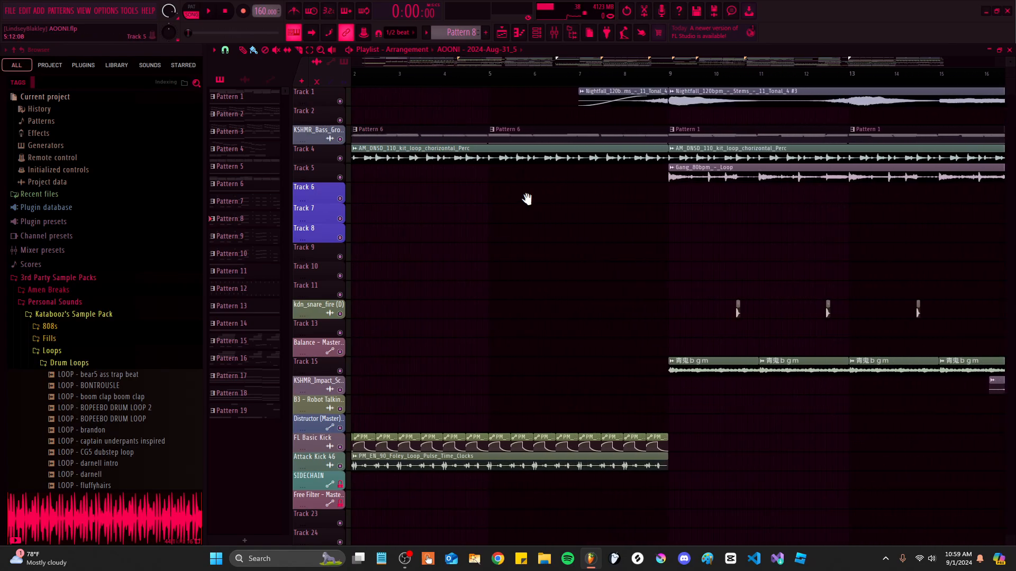
scroll(526, 199, down, 6)
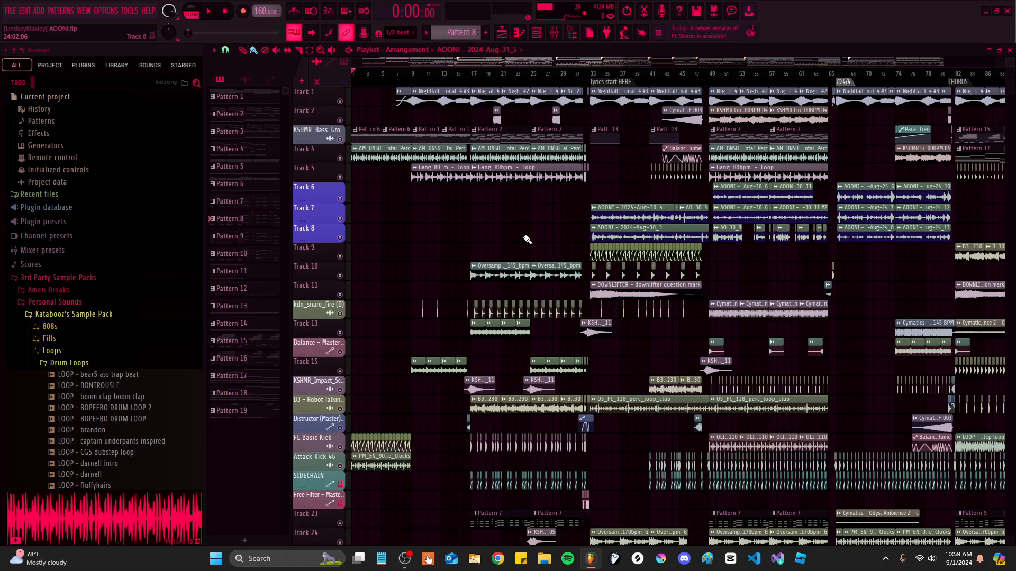
drag(652, 291, 643, 240)
scroll(587, 262, down, 3)
scroll(644, 239, down, 1)
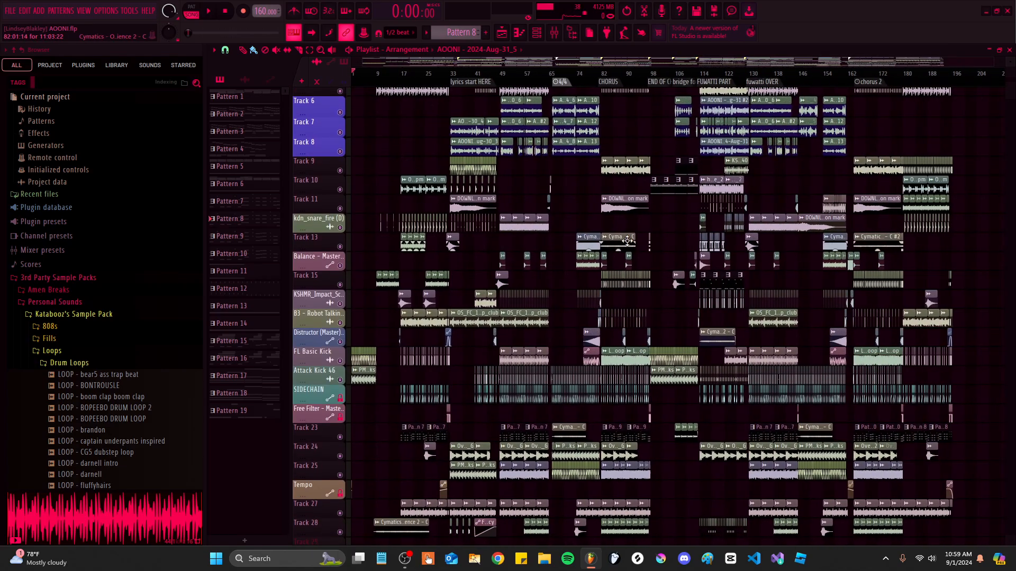
drag(662, 166, 686, 306)
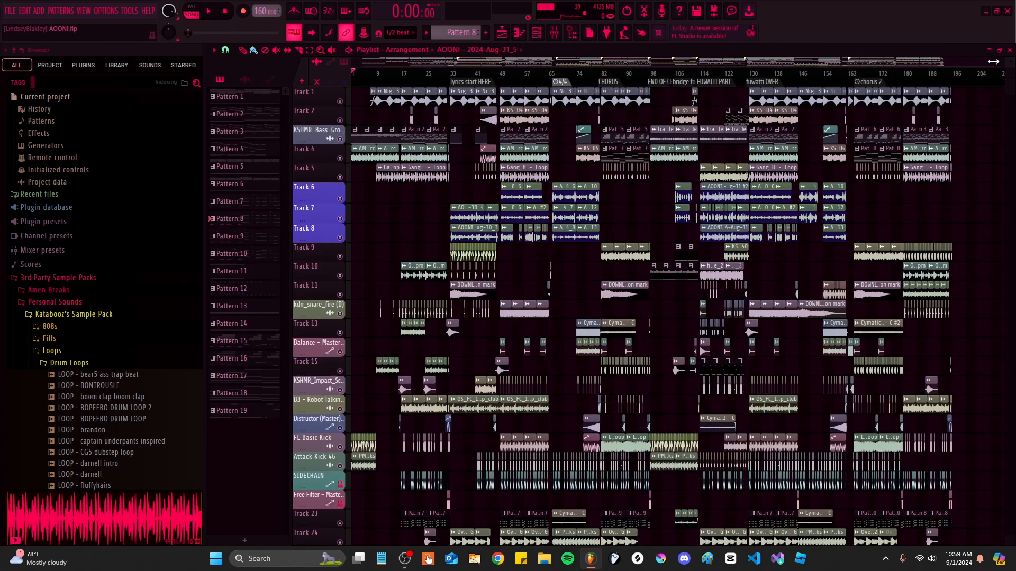
drag(993, 62, 950, 62)
scroll(920, 229, down, 5)
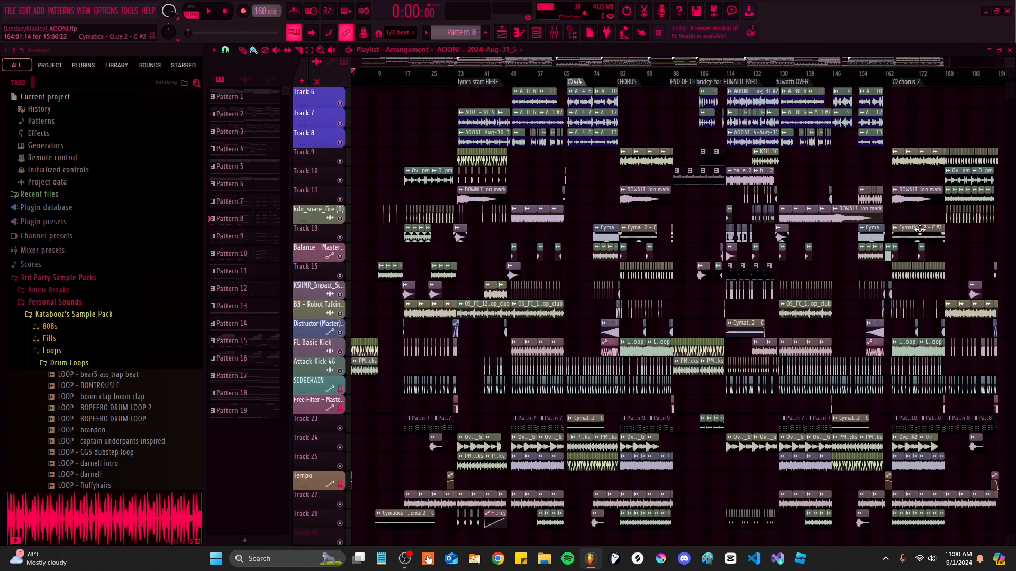
scroll(919, 233, up, 5)
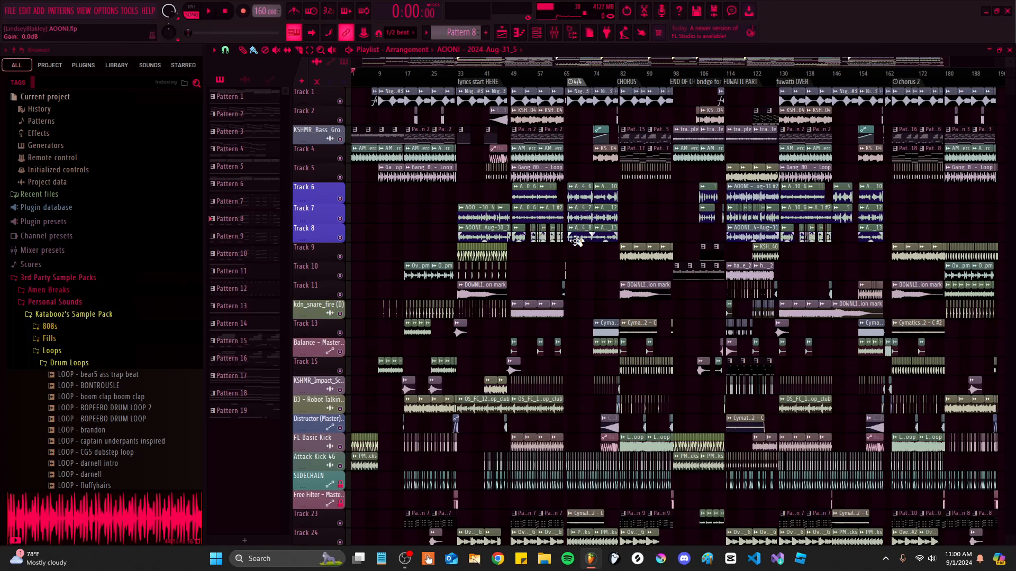
scroll(478, 229, up, 3)
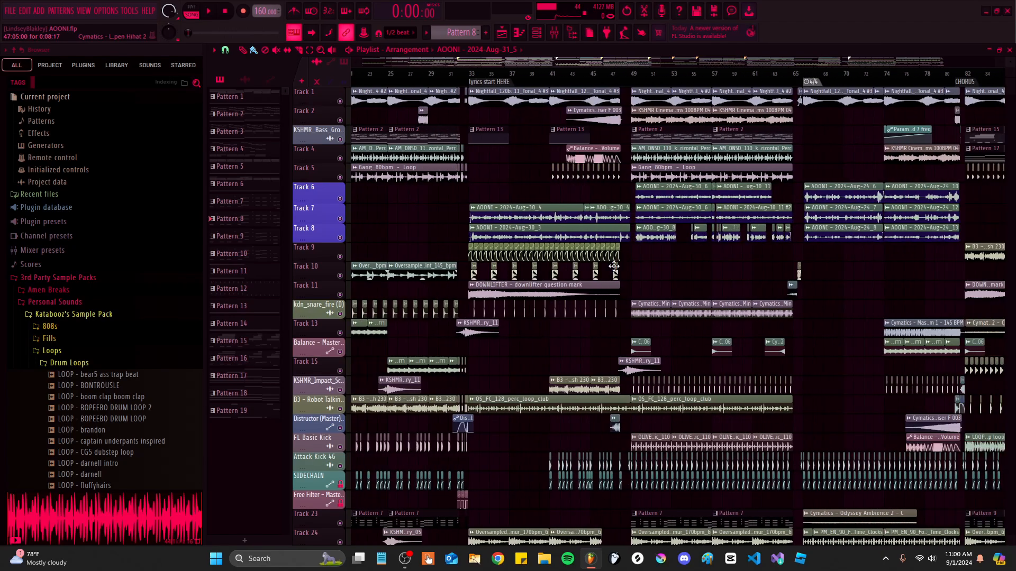
scroll(537, 286, down, 3)
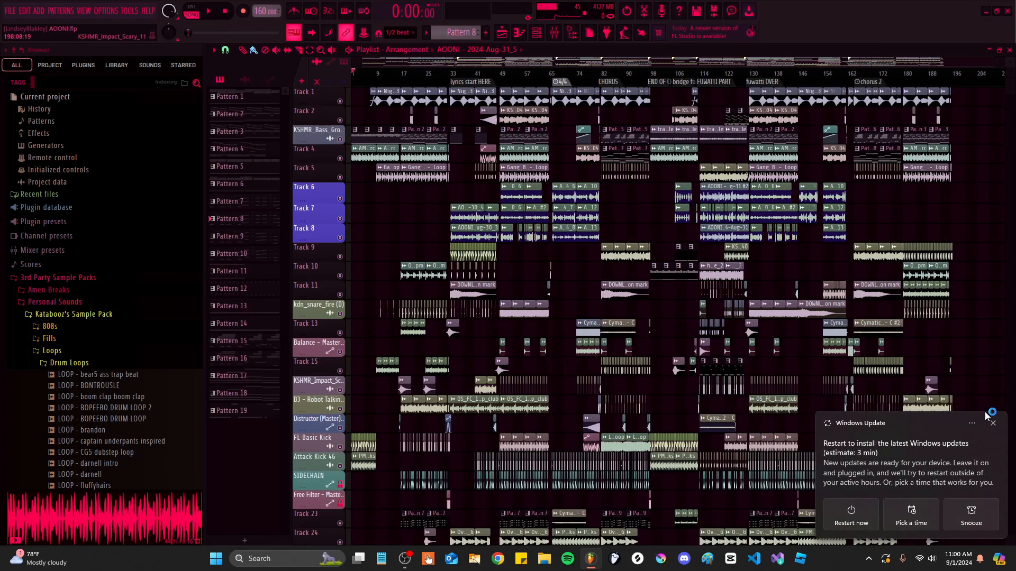
Dismiss the Windows Update notification and return to the opening bars of the arrangement
click(992, 423)
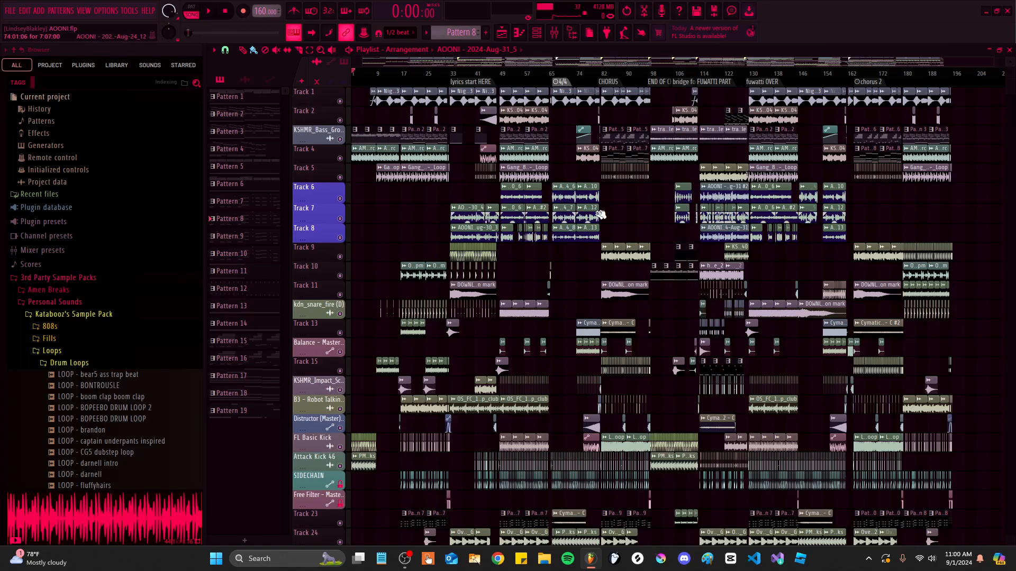
scroll(582, 222, down, 4)
scroll(532, 240, up, 4)
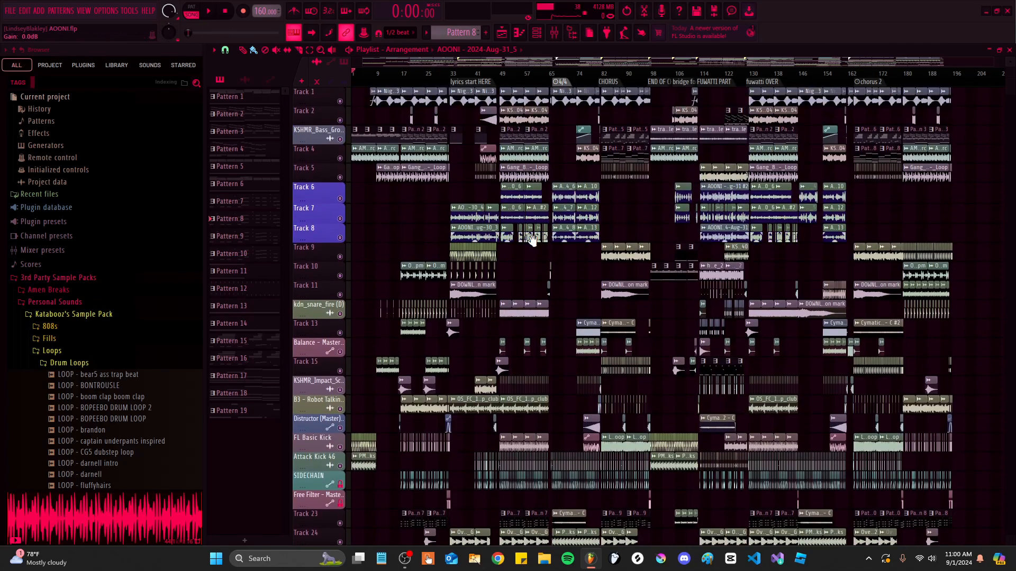
scroll(532, 240, up, 6)
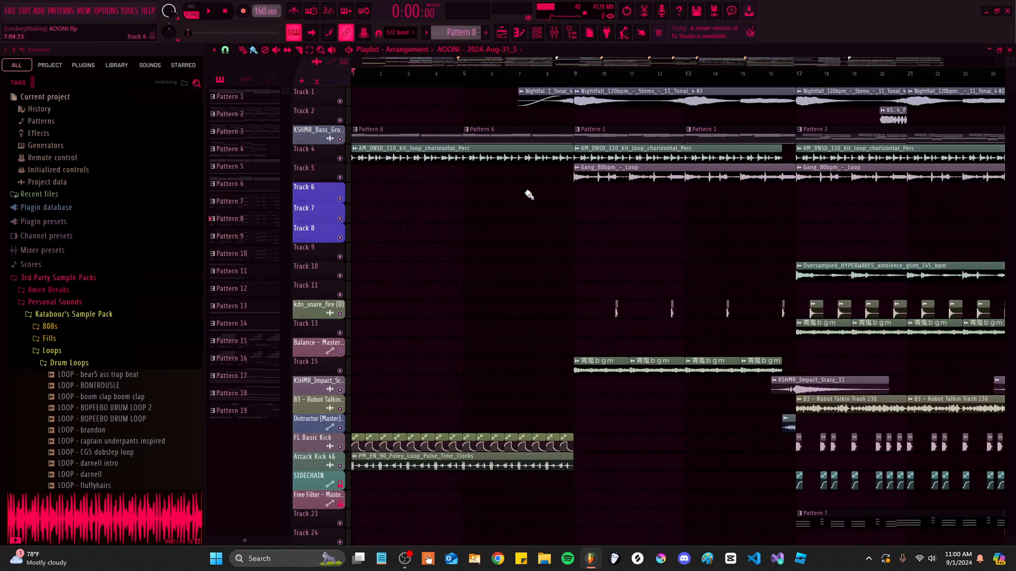
Play the song intro from the start, jump ahead to bar 9 and stop playback
scroll(426, 129, up, 4)
key(space)
scroll(560, 136, down, 2)
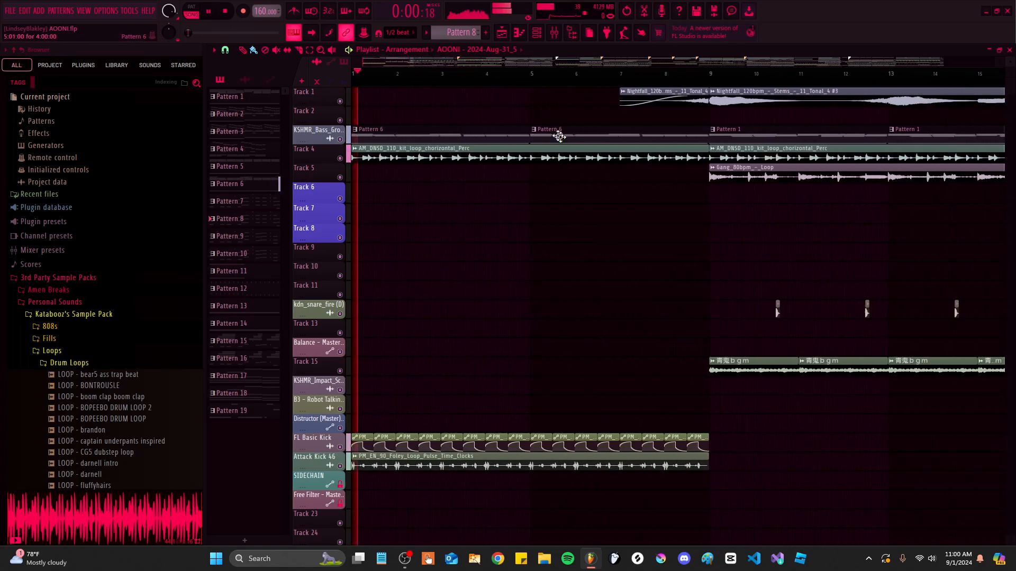
click(505, 74)
click(651, 73)
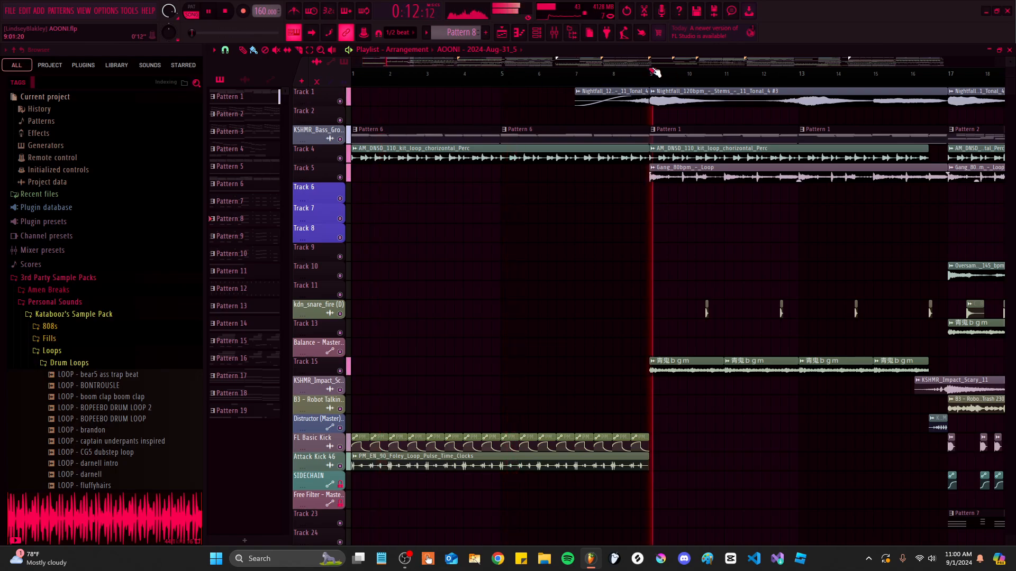
scroll(773, 211, up, 2)
scroll(831, 222, down, 1)
scroll(805, 245, up, 3)
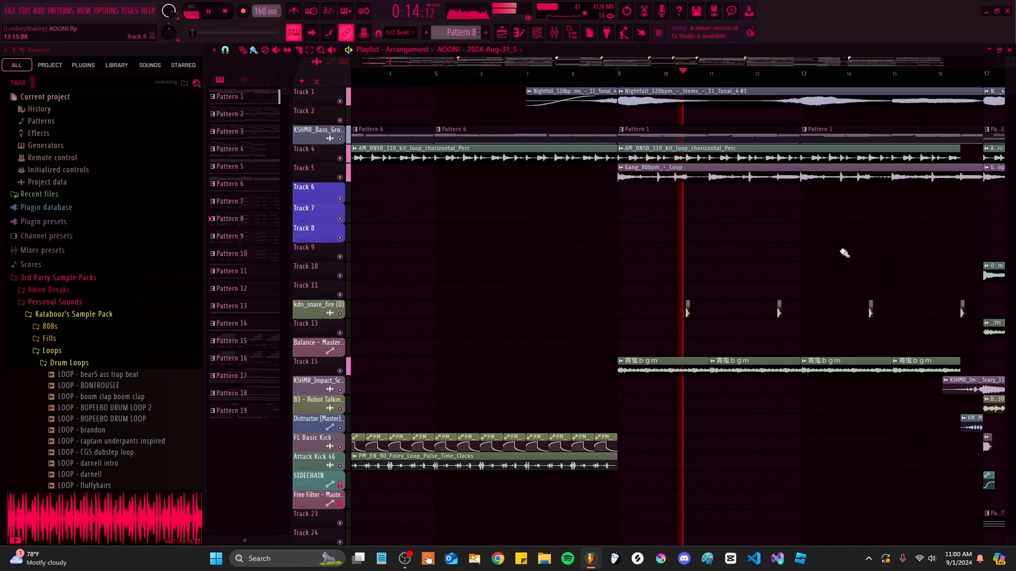
key(space)
Open the Pattern 1 clip at bar 9 in the piano roll
scroll(537, 188, down, 3)
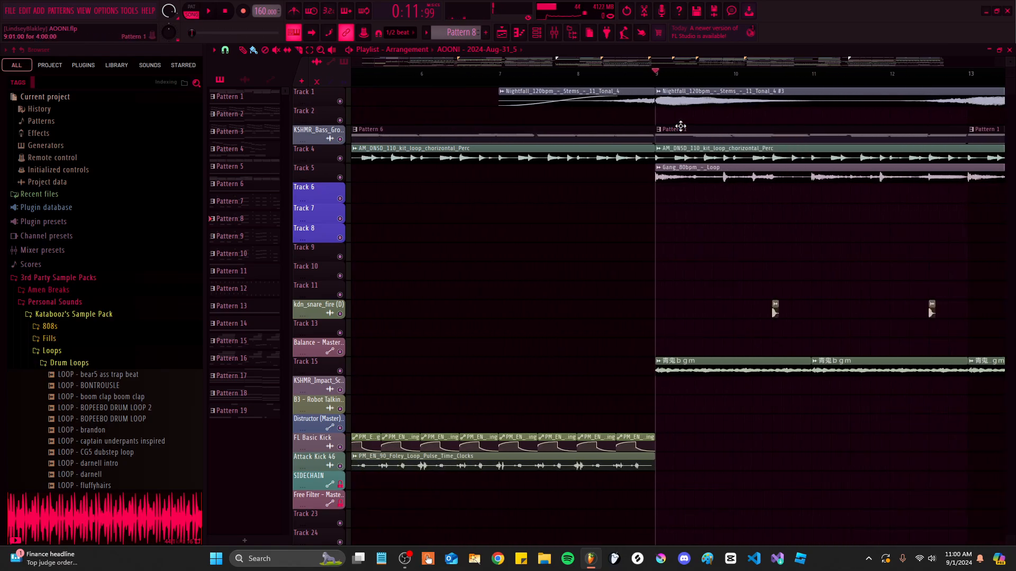
double_click(676, 139)
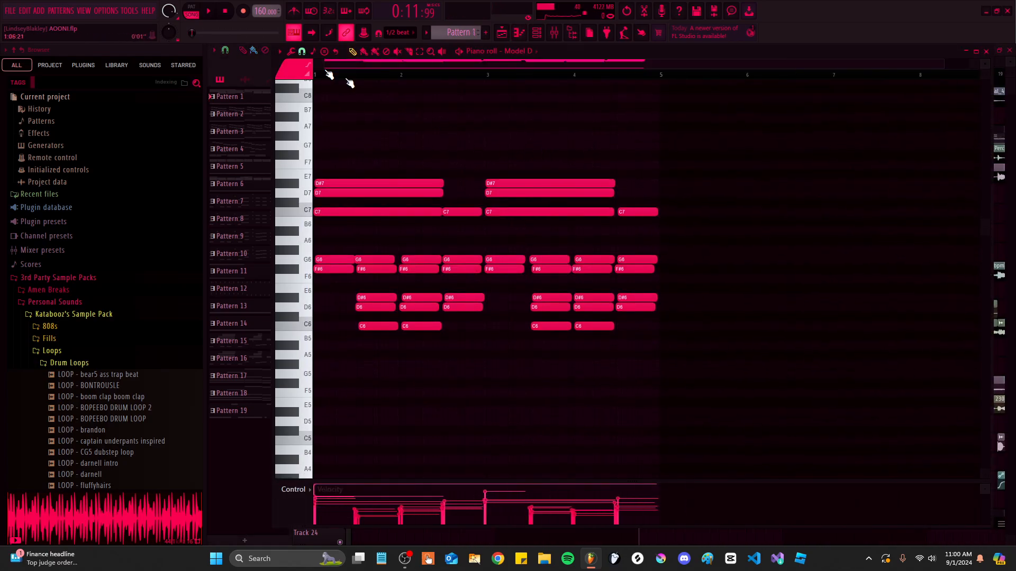
scroll(585, 79, down, 5)
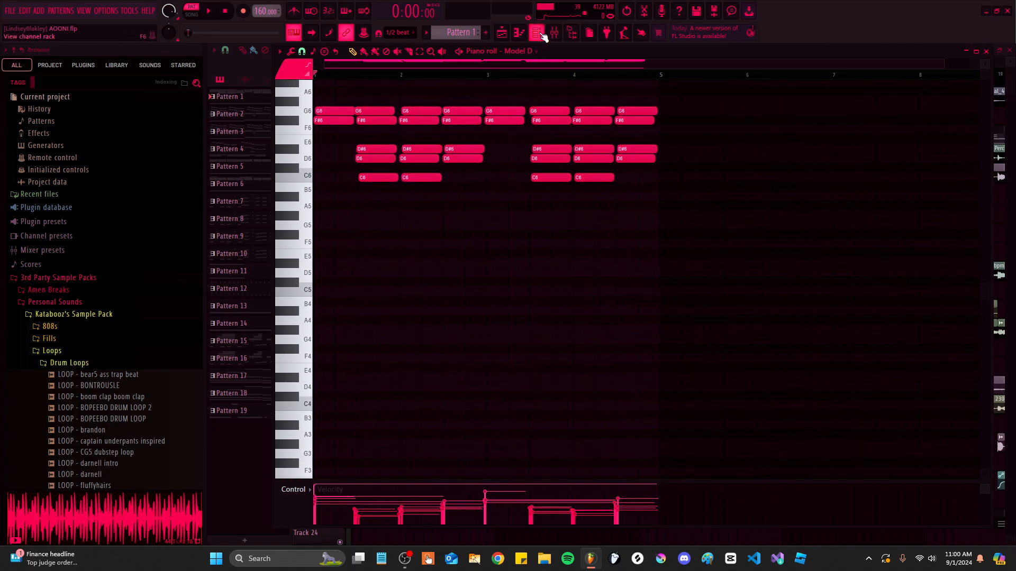
Open the Model D instrument from the channel rack to inspect its piano preset, and close both windows
click(536, 32)
click(549, 187)
click(516, 230)
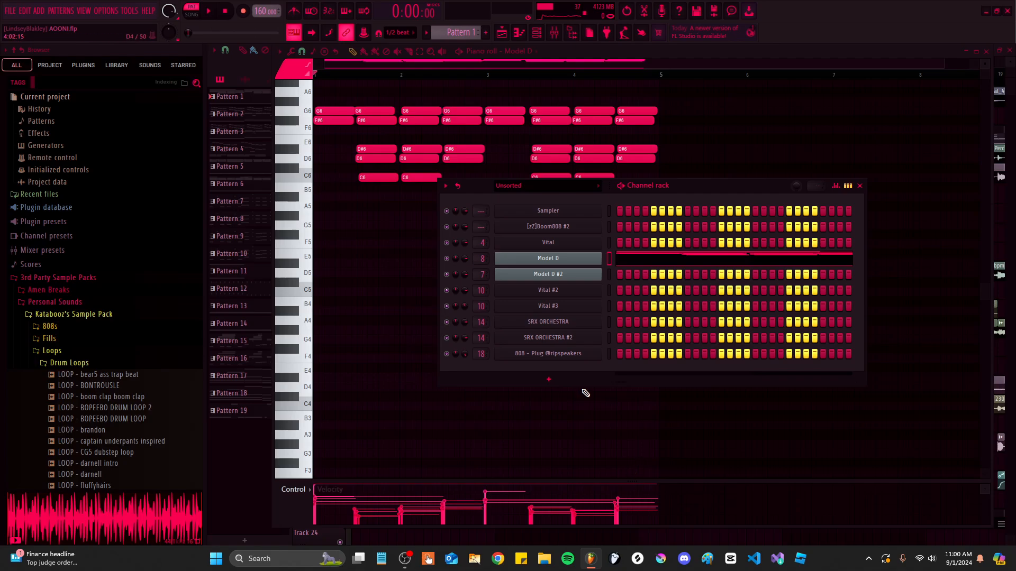
click(580, 264)
drag(529, 119, 558, 113)
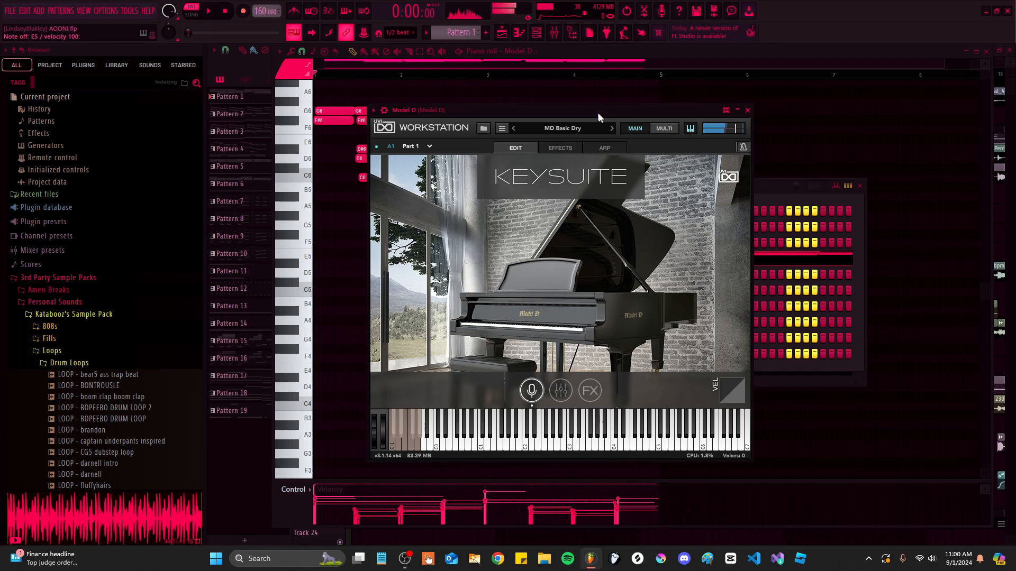
click(748, 110)
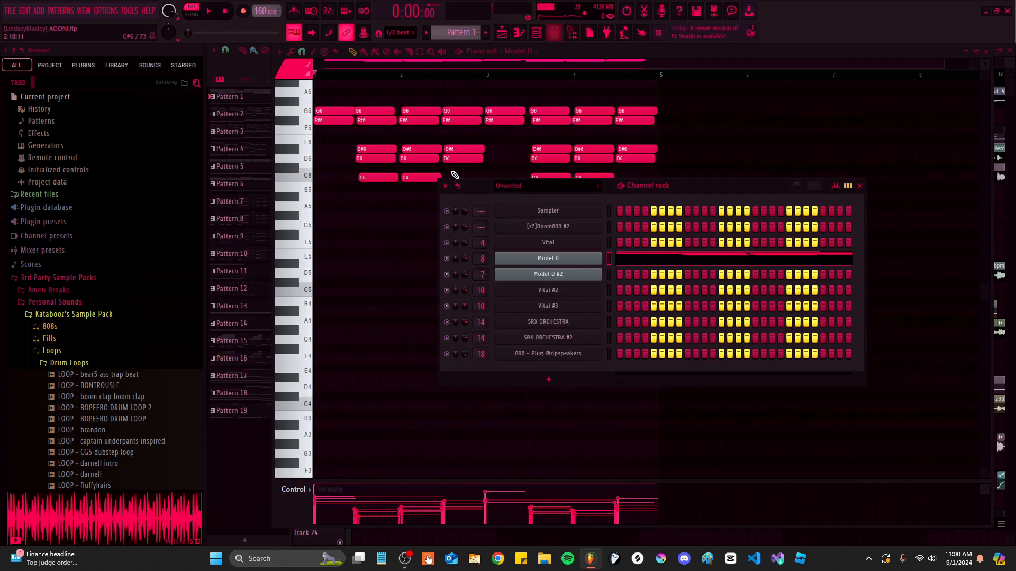
click(554, 33)
Examine Pattern 1's Model D notes, from the high clustered chords down to the sustained C2 bass note
scroll(488, 265, up, 5)
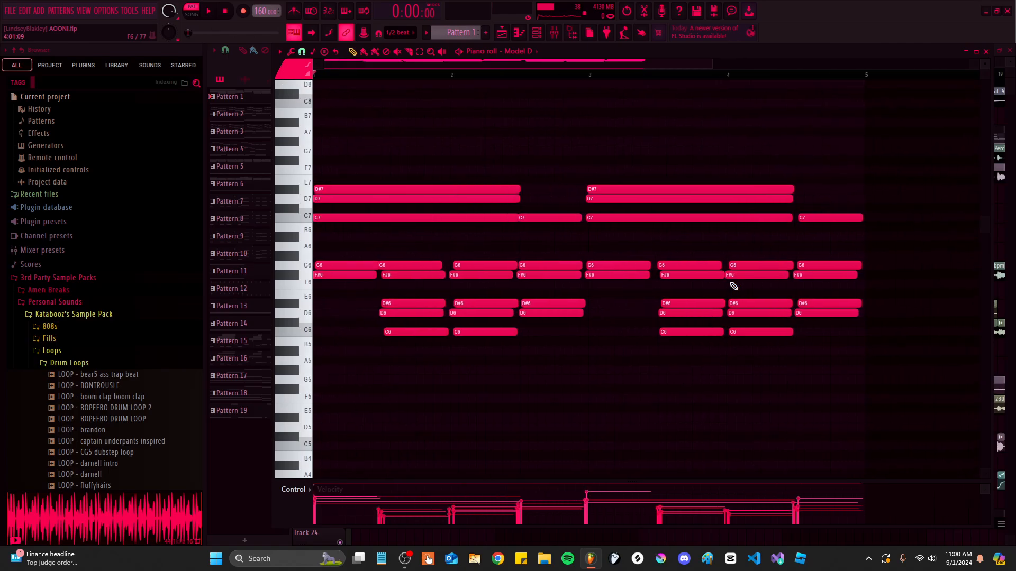
scroll(359, 301, up, 2)
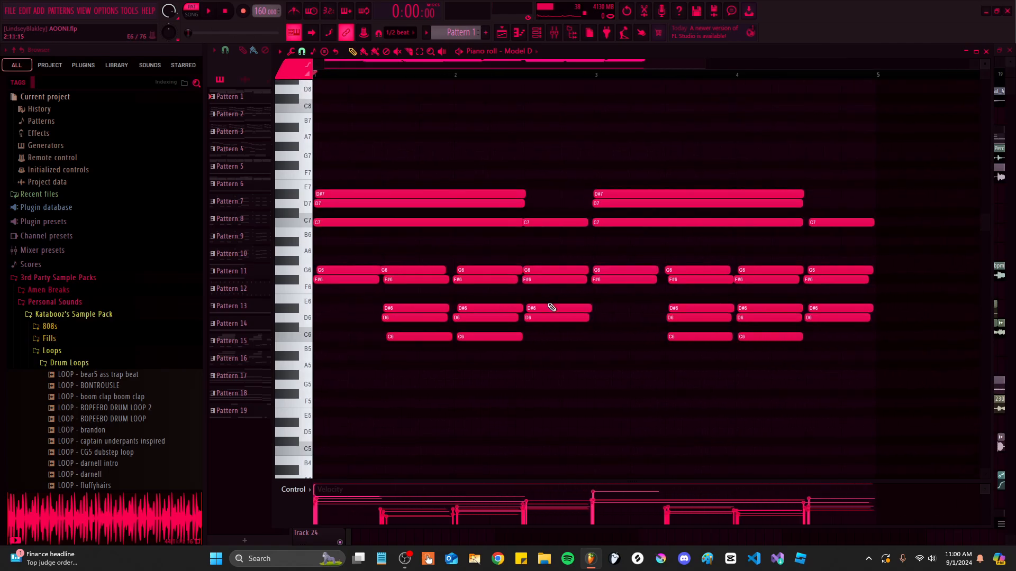
scroll(623, 266, down, 2)
scroll(386, 160, down, 1)
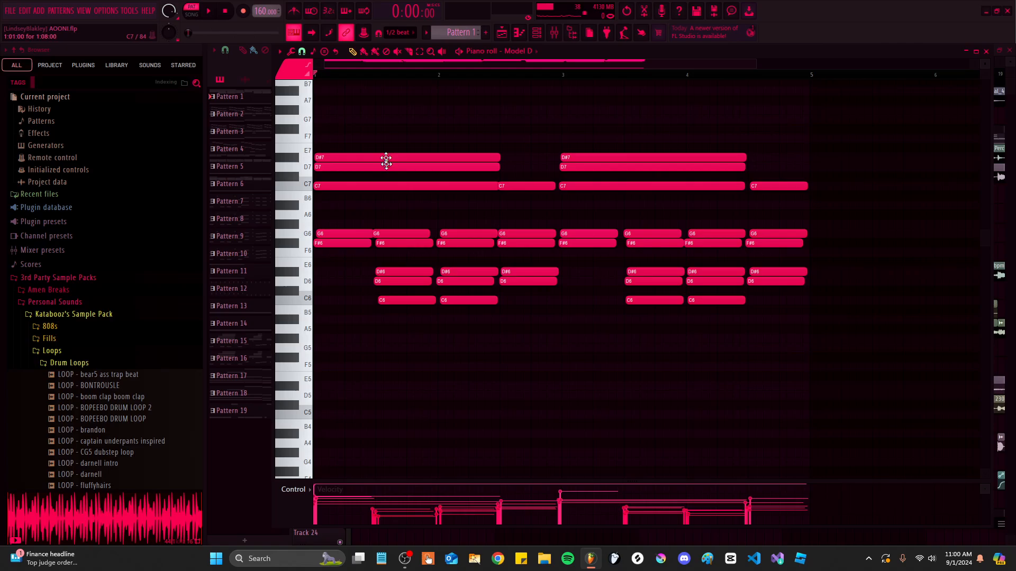
scroll(453, 285, up, 2)
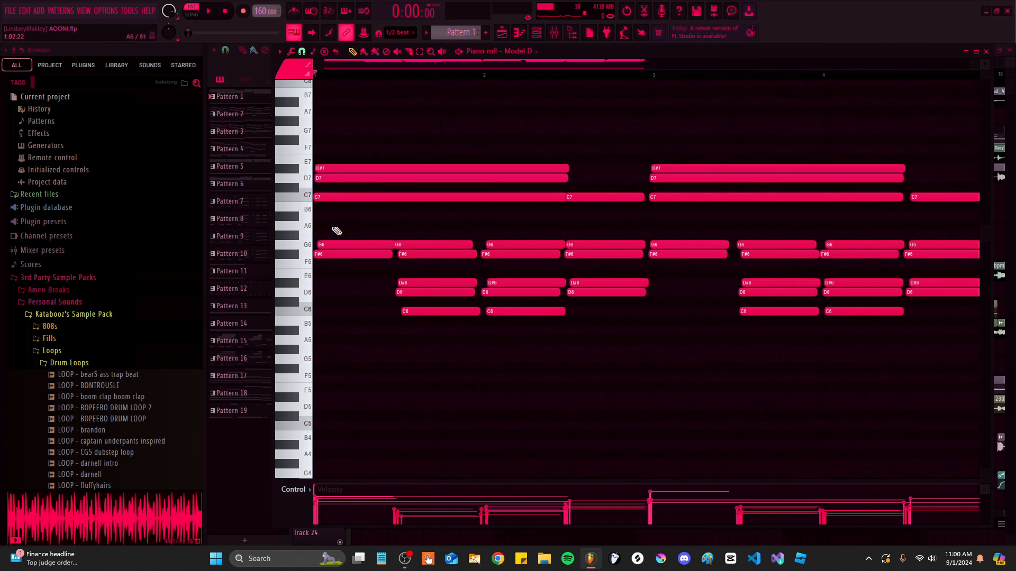
scroll(436, 254, up, 1)
scroll(410, 276, down, 3)
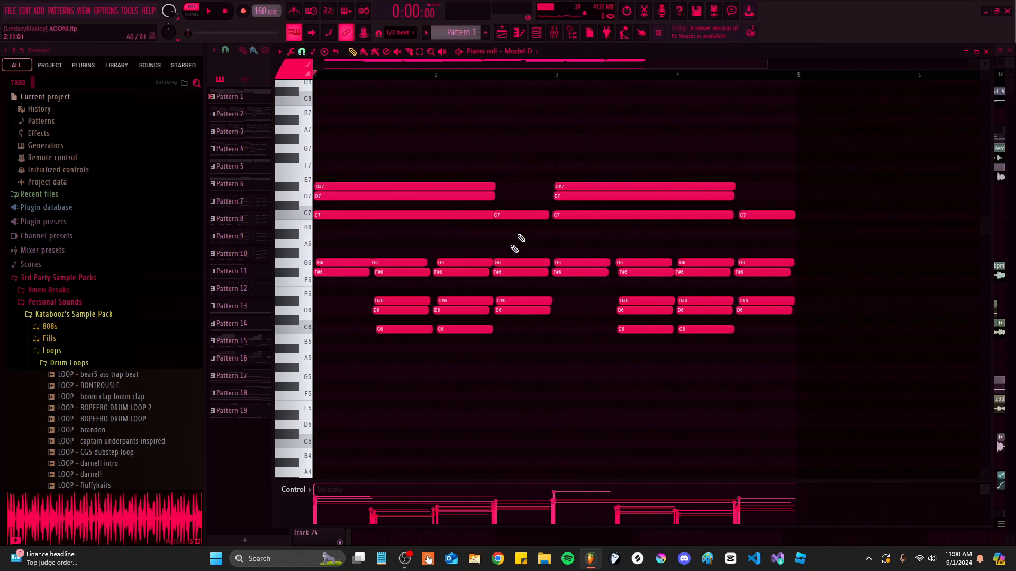
drag(409, 389, 529, 145)
drag(423, 418, 399, 422)
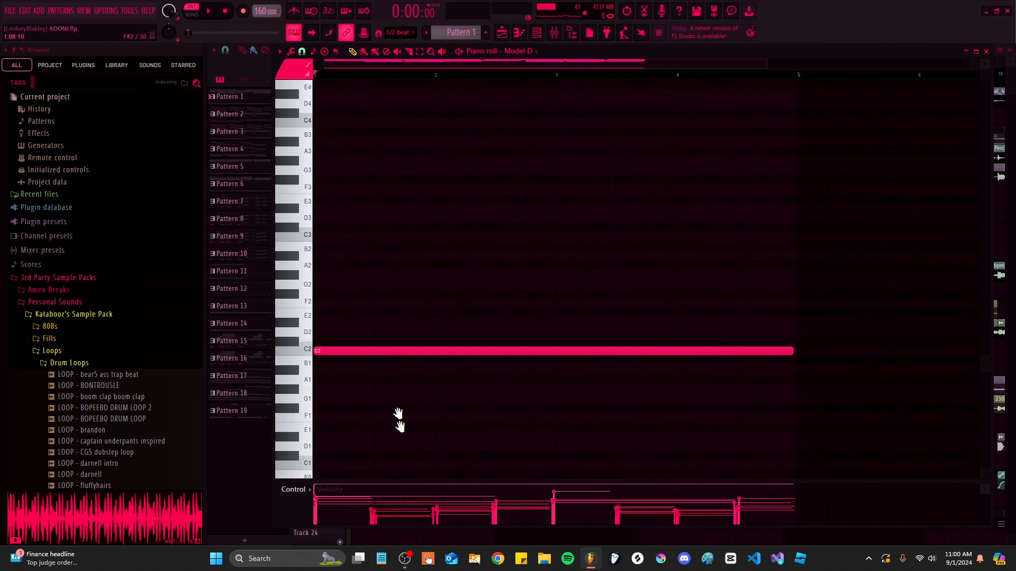
drag(508, 147, 500, 411)
Play back Pattern 1, stop it, and inspect the sustained C2 note beneath the chords
key(space)
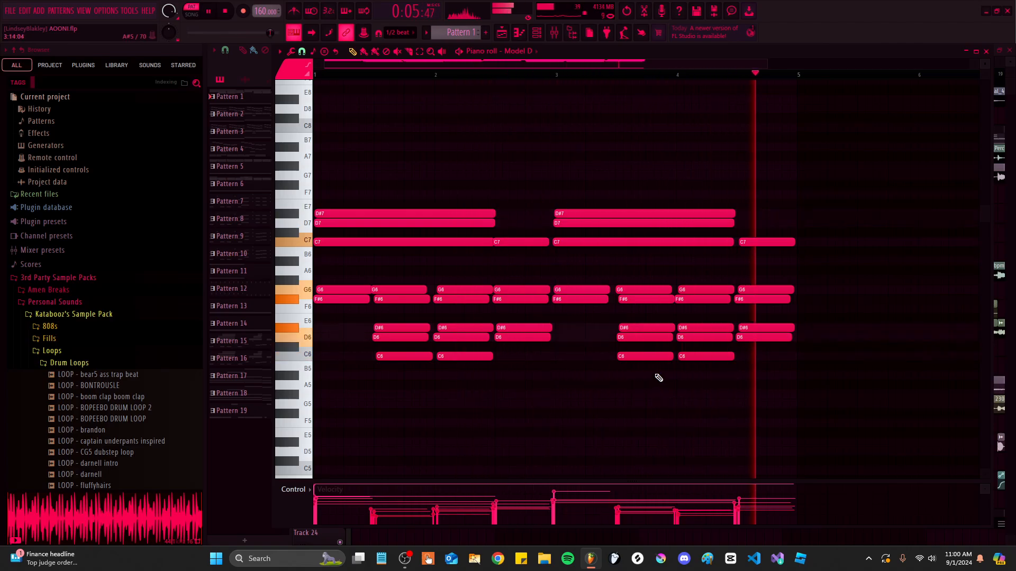
key(space)
scroll(405, 276, down, 10)
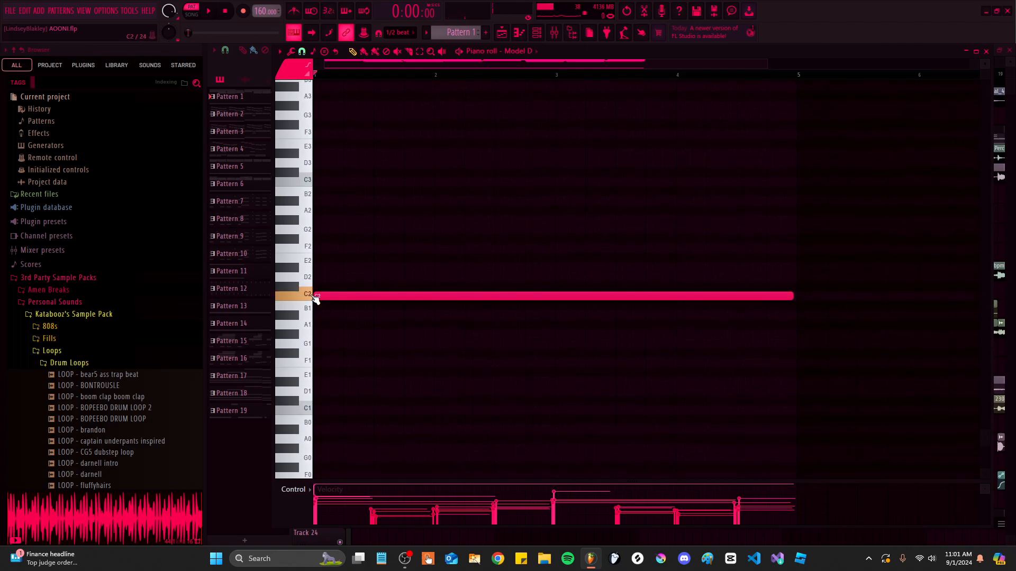
Open the Pattern 6 clip from the playlist in the piano roll and play back its Model D #2 notes
click(501, 34)
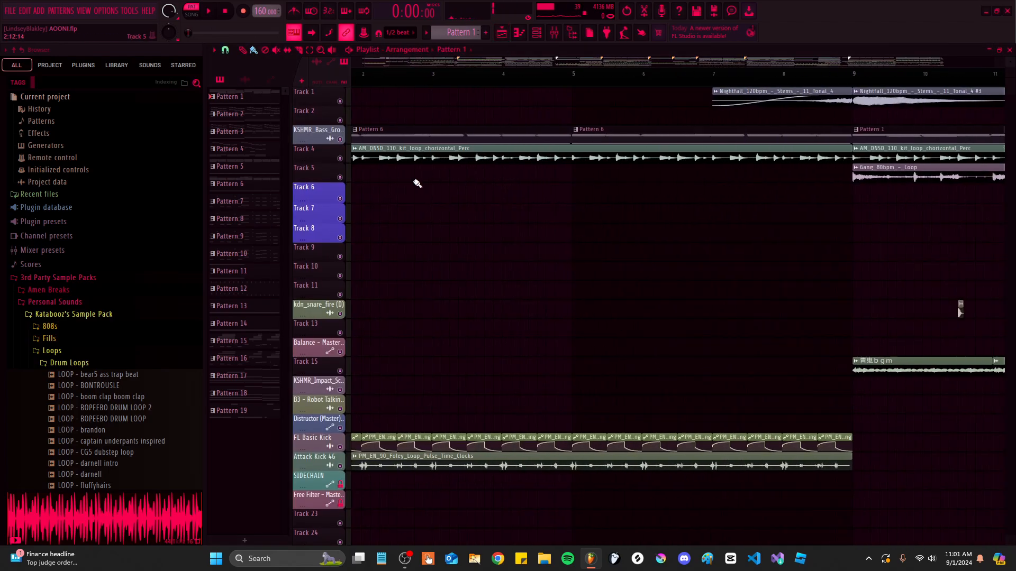
double_click(456, 142)
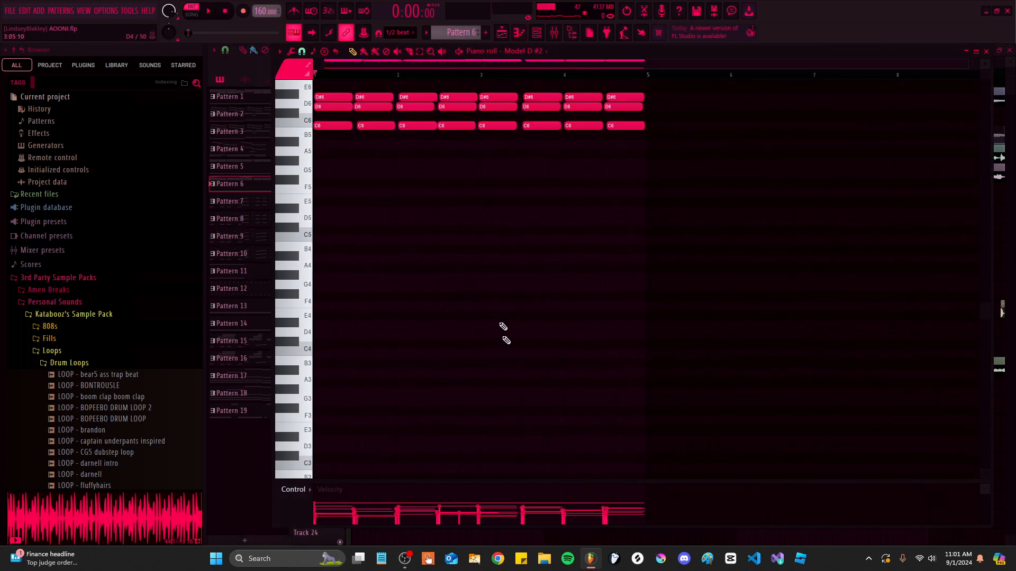
key(space)
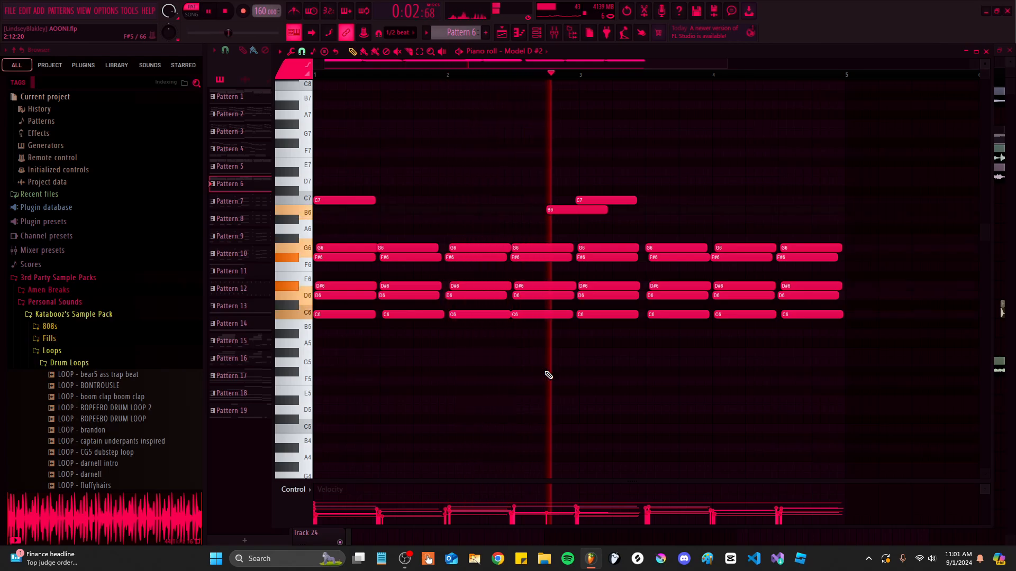
key(space)
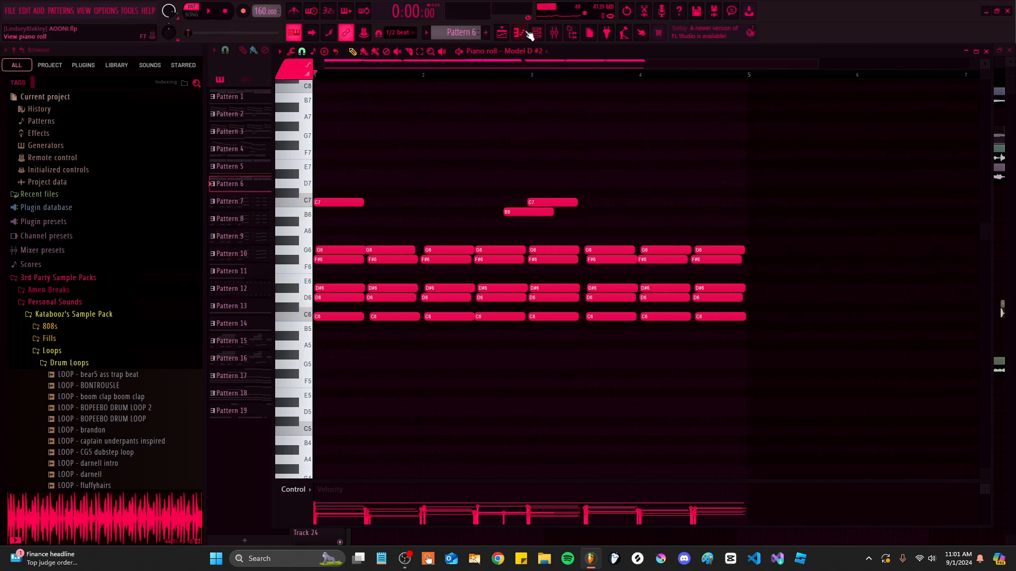
scroll(582, 328, up, 3)
scroll(488, 277, down, 2)
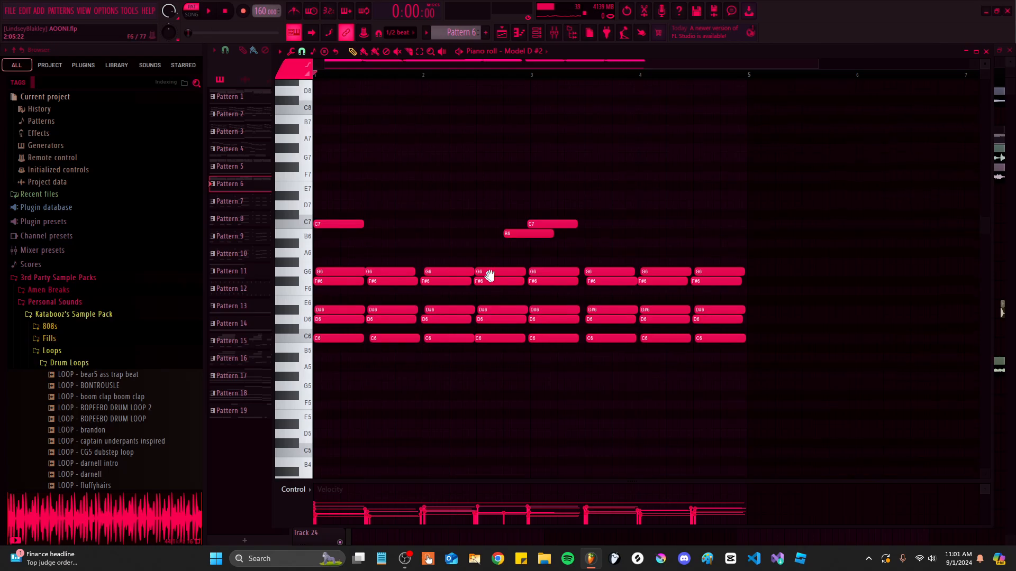
Reopen the Pattern 1 clip from the playlist in the piano roll and start its playback
click(502, 35)
double_click(776, 136)
scroll(598, 289, up, 3)
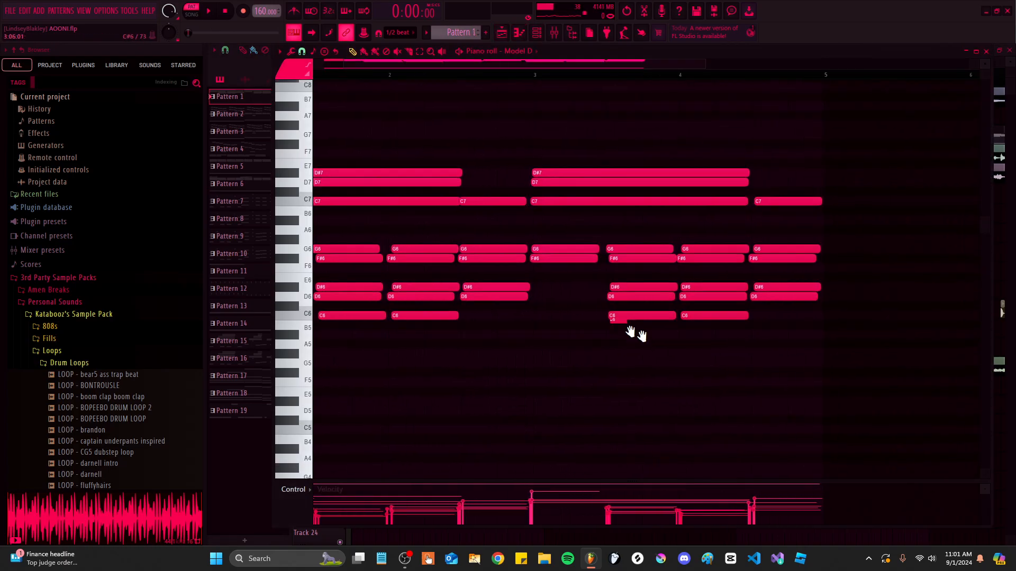
scroll(402, 287, down, 1)
key(space)
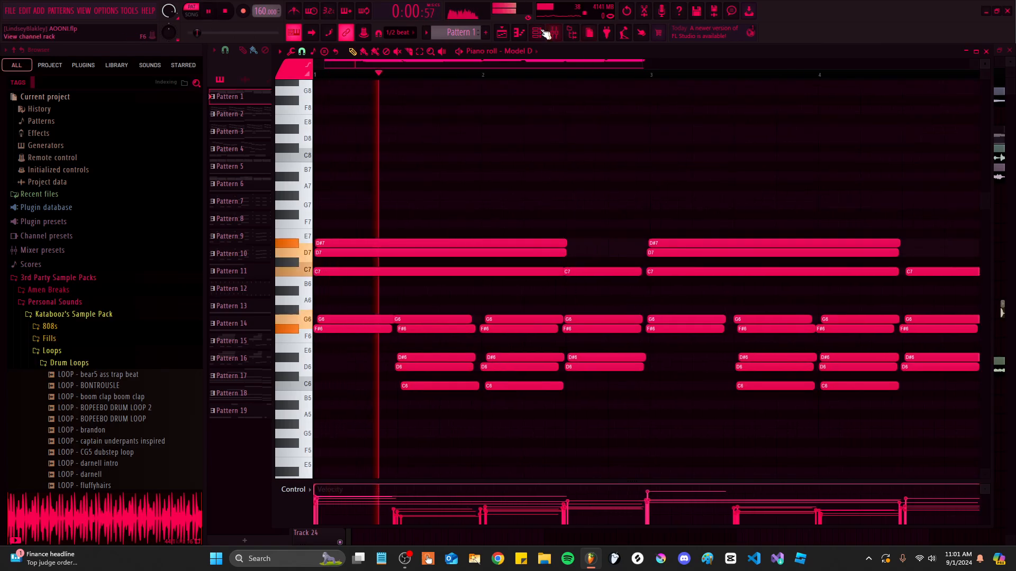
Return to the playlist, solo Track 4 and open the channel settings of its AM_DNSD_110_kit_loop_chorizontal_Perc clip
click(501, 32)
scroll(424, 249, up, 2)
right_click(340, 158)
scroll(653, 263, left, 1)
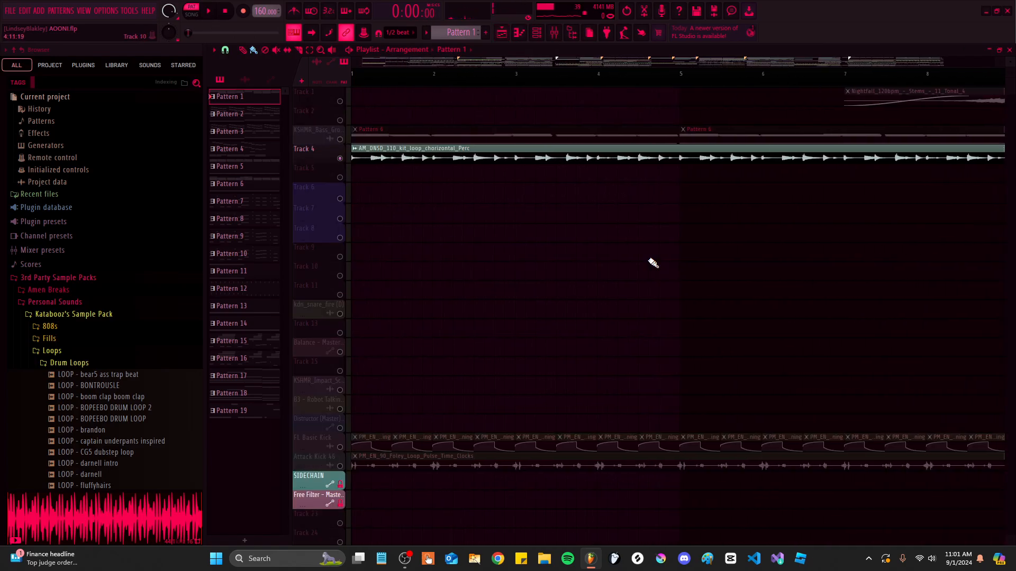
click(433, 77)
key(l)
scroll(523, 166, down, 1)
double_click(524, 161)
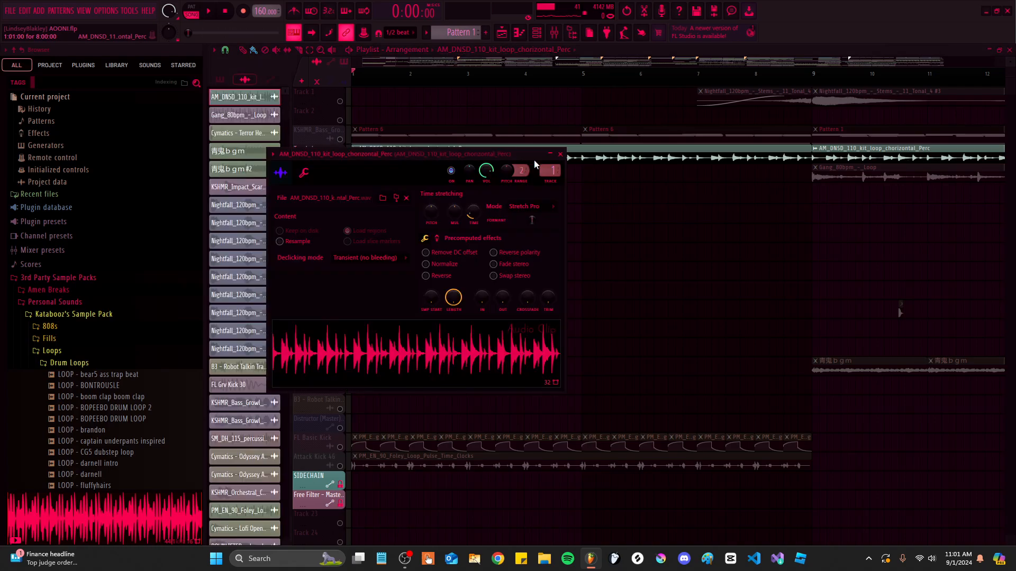
Close the clip's channel settings, play back the soloed percussion loop from the start and stop it
click(560, 154)
key(space)
scroll(533, 295, up, 2)
scroll(519, 165, down, 3)
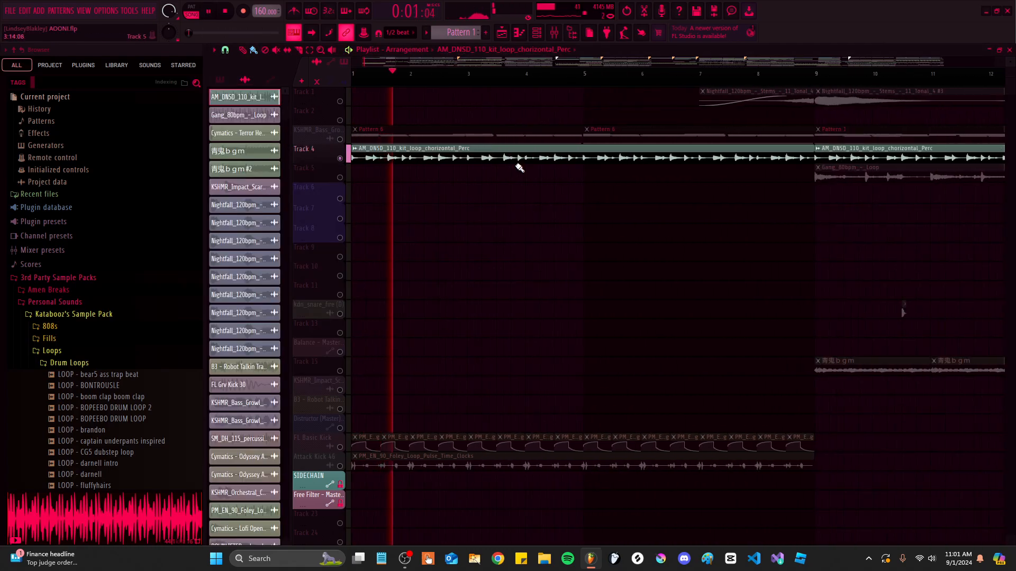
key(space)
Reopen and close the percussion loop's channel settings, and play the loop again
scroll(597, 162, up, 2)
double_click(597, 161)
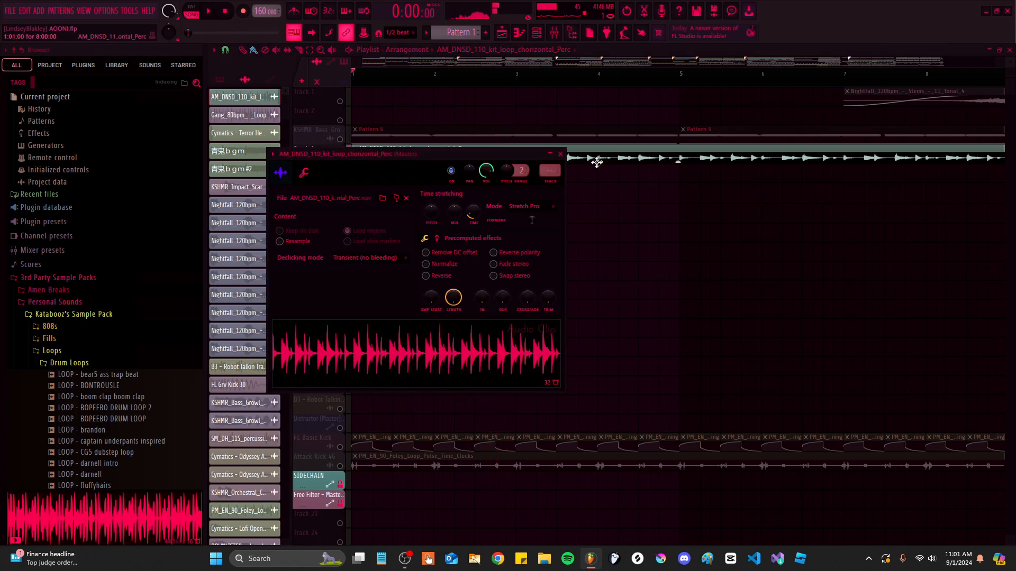
click(561, 154)
key(space)
scroll(517, 268, down, 2)
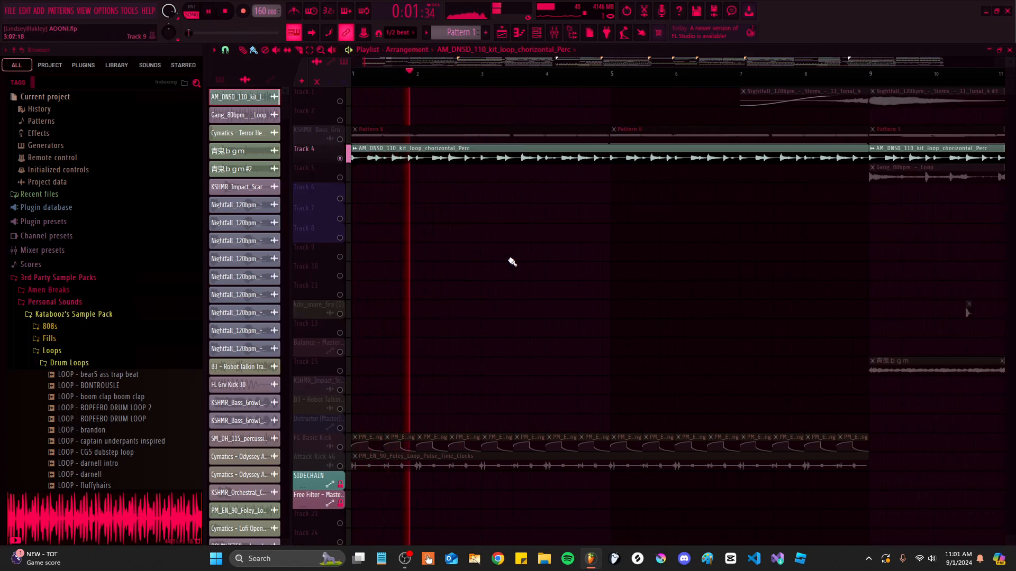
Stop playback and check the percussion loop's effects chain in the mixer
scroll(601, 143, up, 2)
key(space)
key(F9)
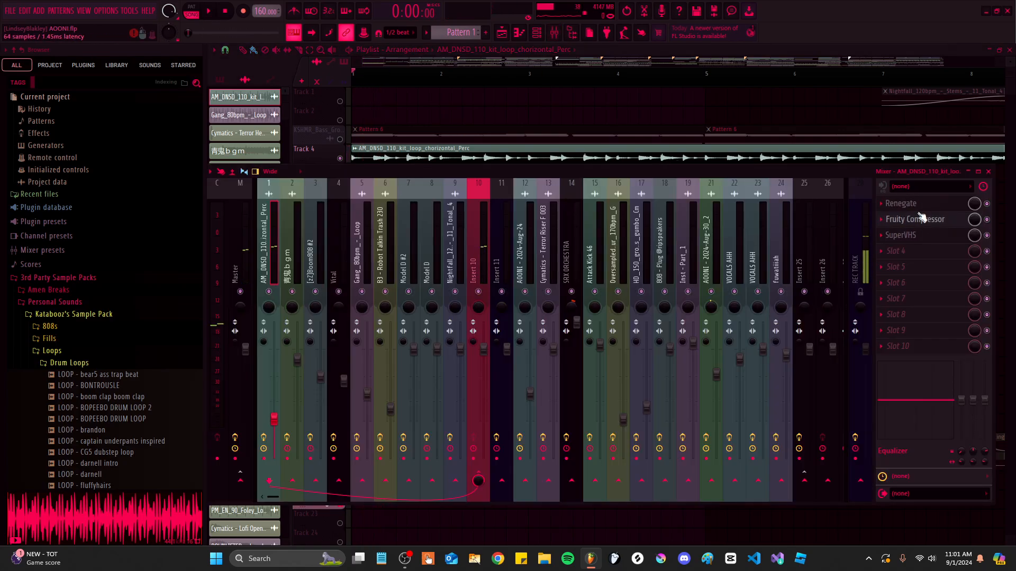
key(F9)
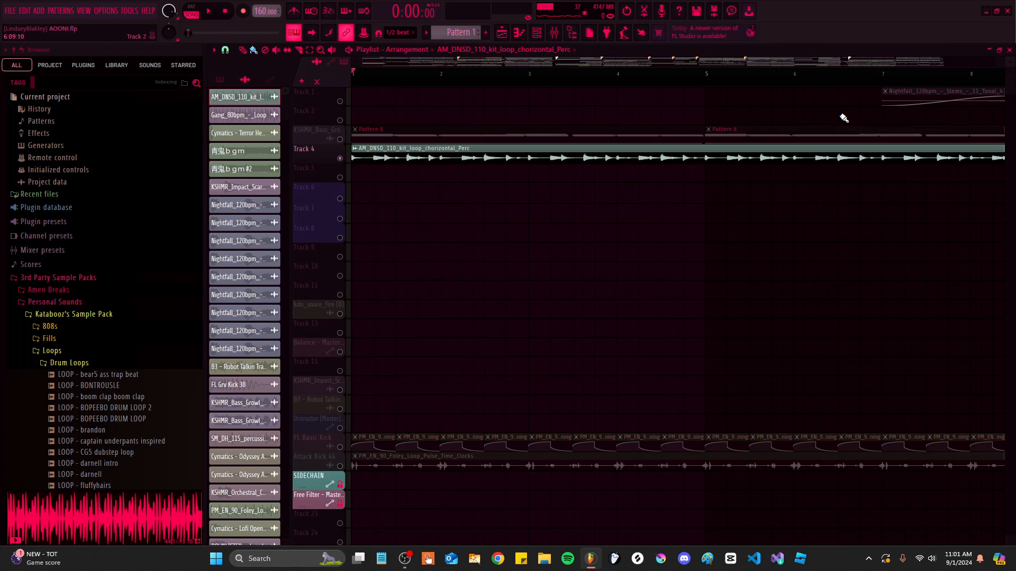
Solo the FL Basic Kick and Attack Kick 46 tracks together in the playlist
scroll(517, 145, down, 5)
ctrl+scroll(365, 281, down, 2)
right_click(339, 259)
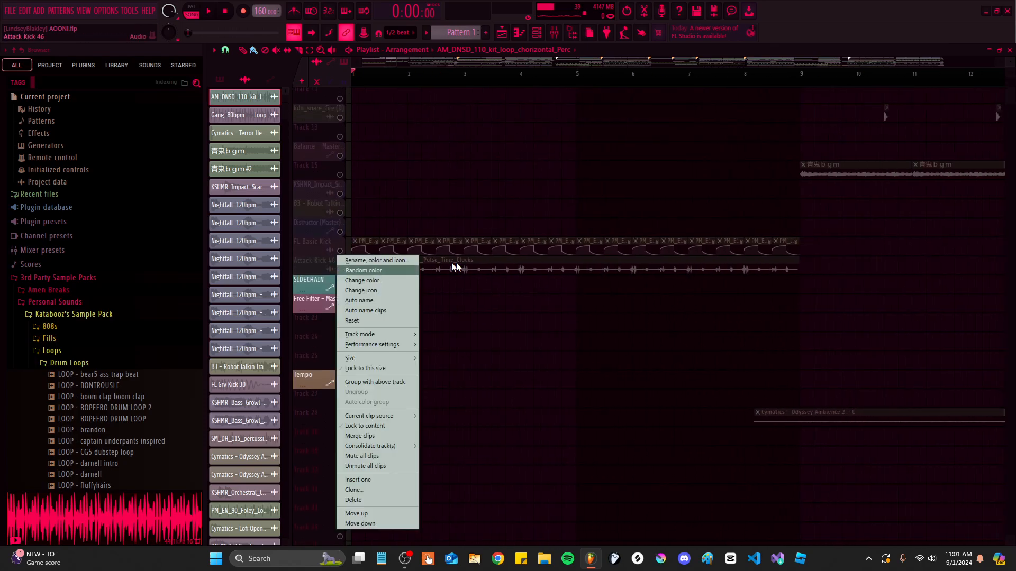
click(507, 258)
click(341, 269)
click(340, 251)
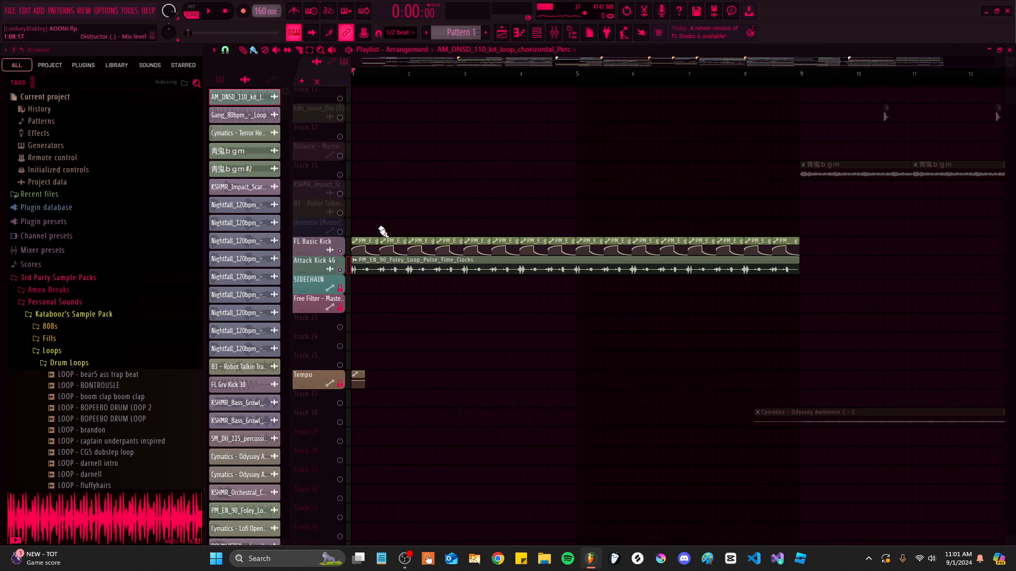
Play back the soloed PM_EN_90_Foley_Loop_Pulse_Time_Clocks clip with its automation, and stop it
alt+scroll(386, 236, up, 2)
ctrl+scroll(547, 243, up, 2)
key(space)
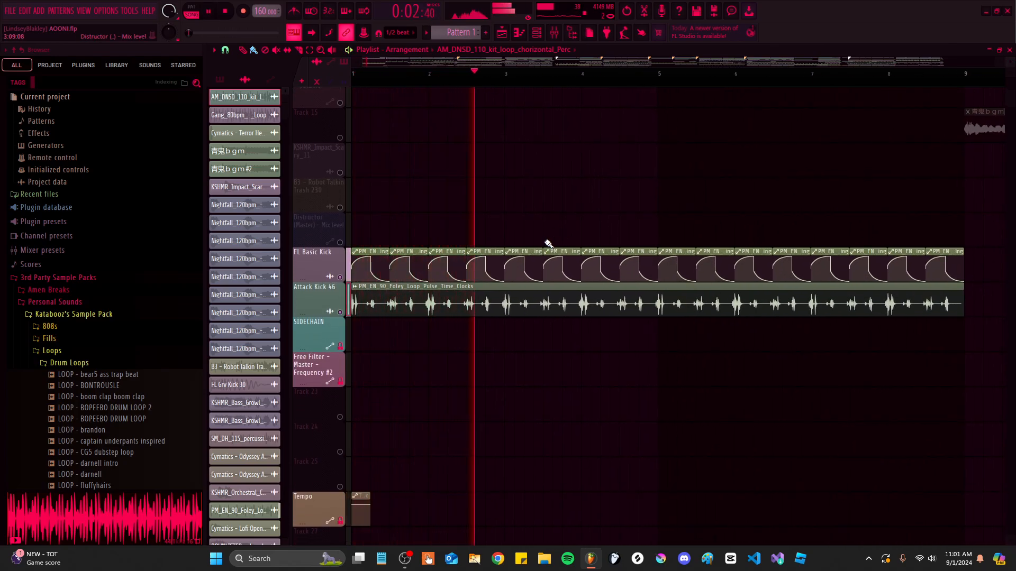
key(space)
ctrl+scroll(372, 234, down, 3)
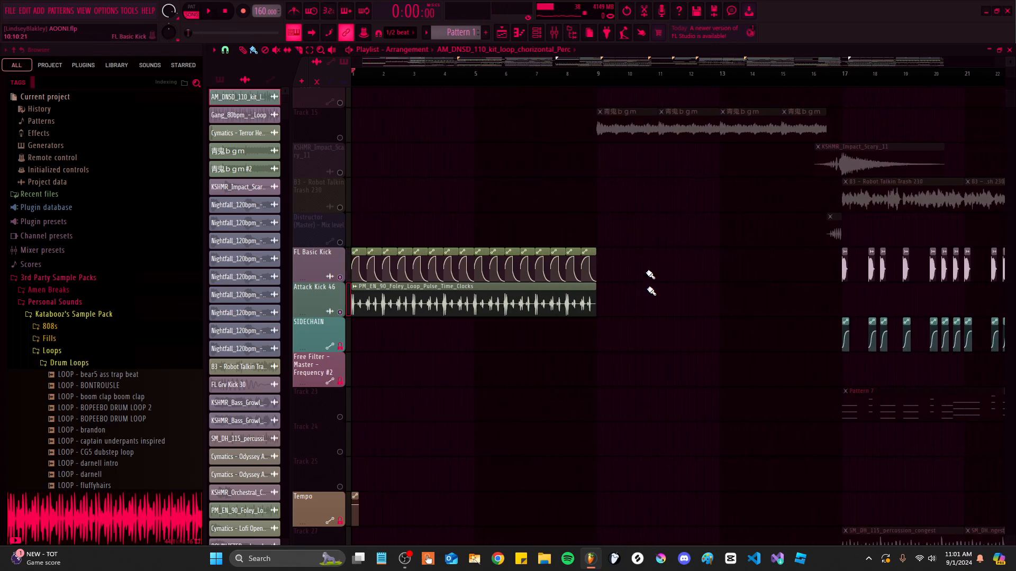
List the patterns in the clip picker and examine the arrangement from the intro into the section starting at bar 9
click(219, 75)
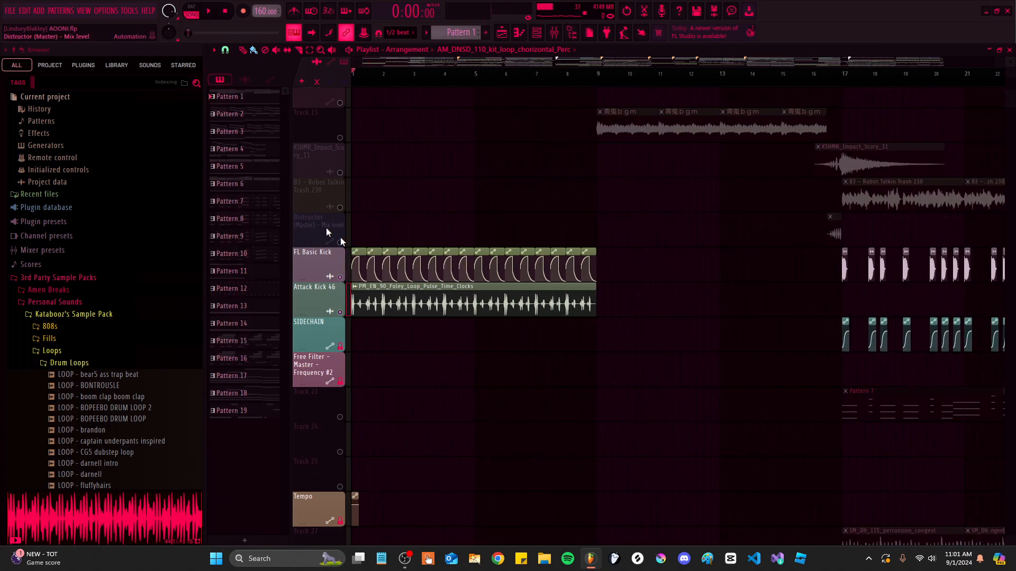
alt+scroll(622, 402, down, 4)
ctrl+scroll(465, 198, down, 2)
alt+scroll(462, 195, up, 5)
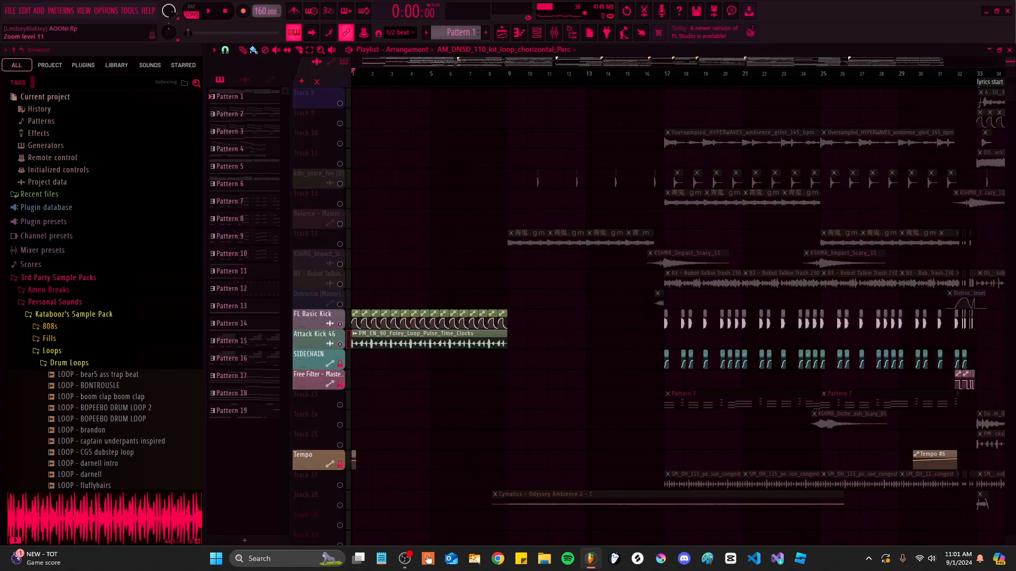
ctrl+scroll(603, 318, down, 5)
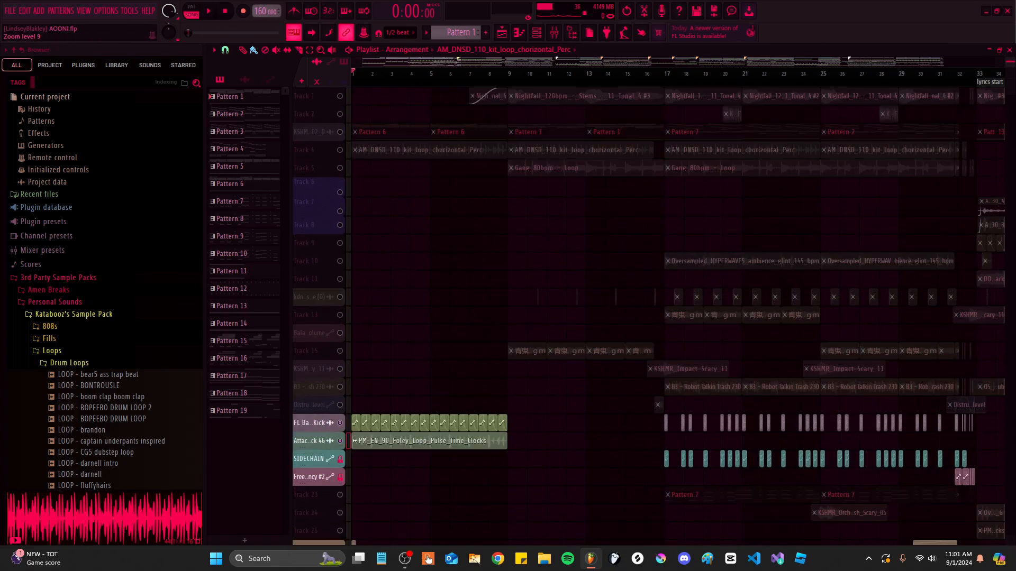
alt+scroll(603, 320, down, 1)
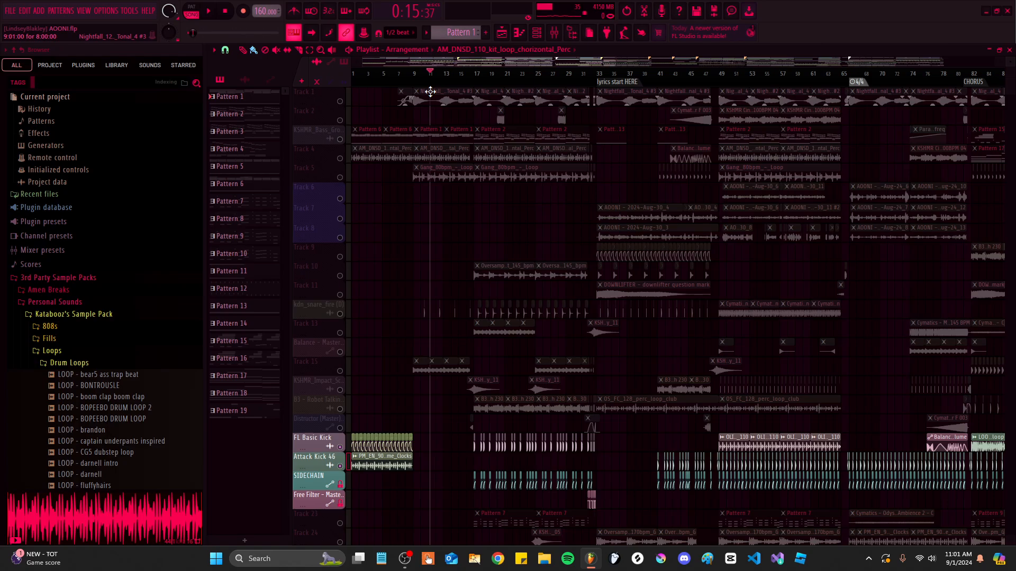
ctrl+scroll(401, 281, up, 5)
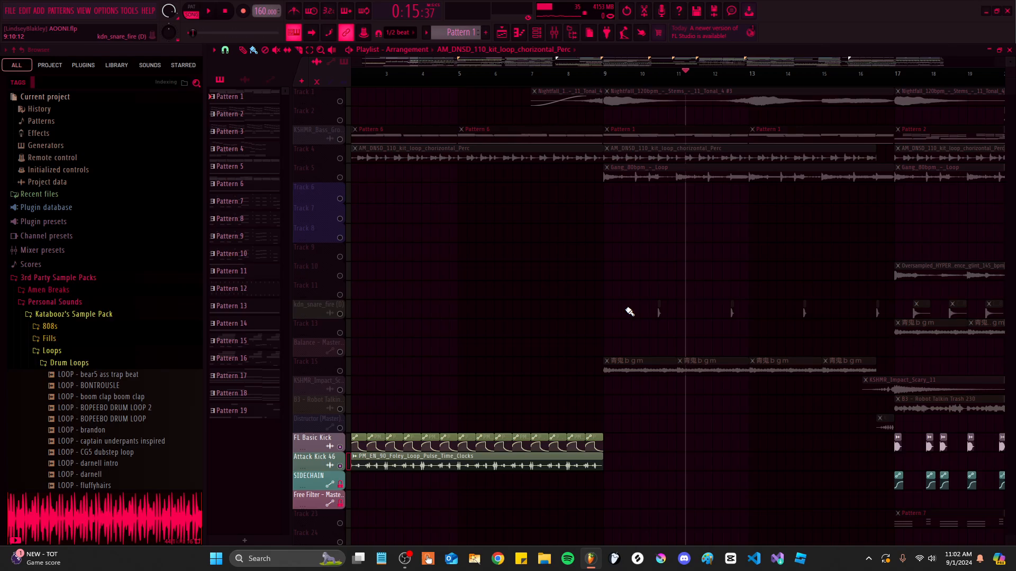
scroll(678, 340, up, 2)
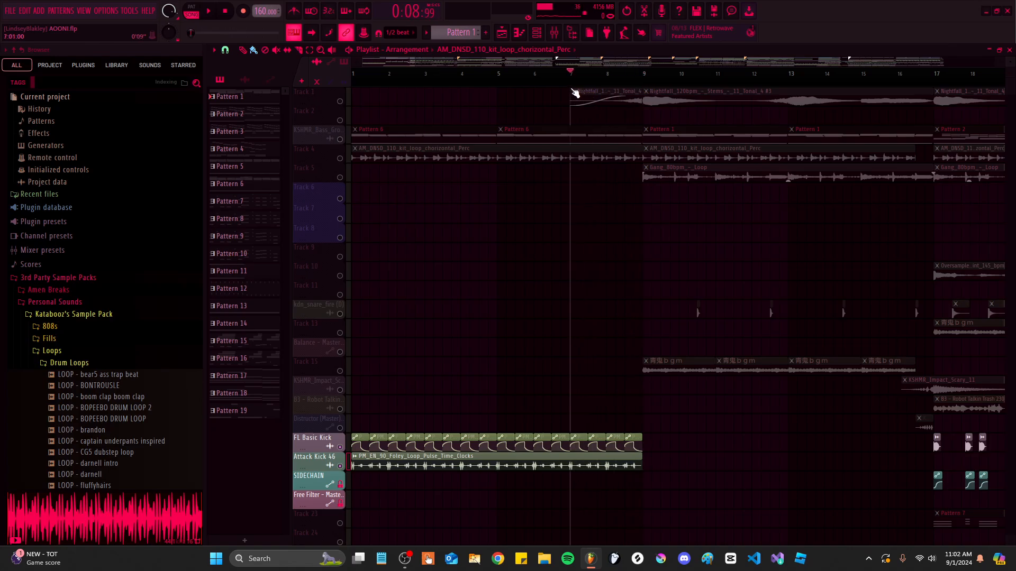
scroll(608, 175, down, 3)
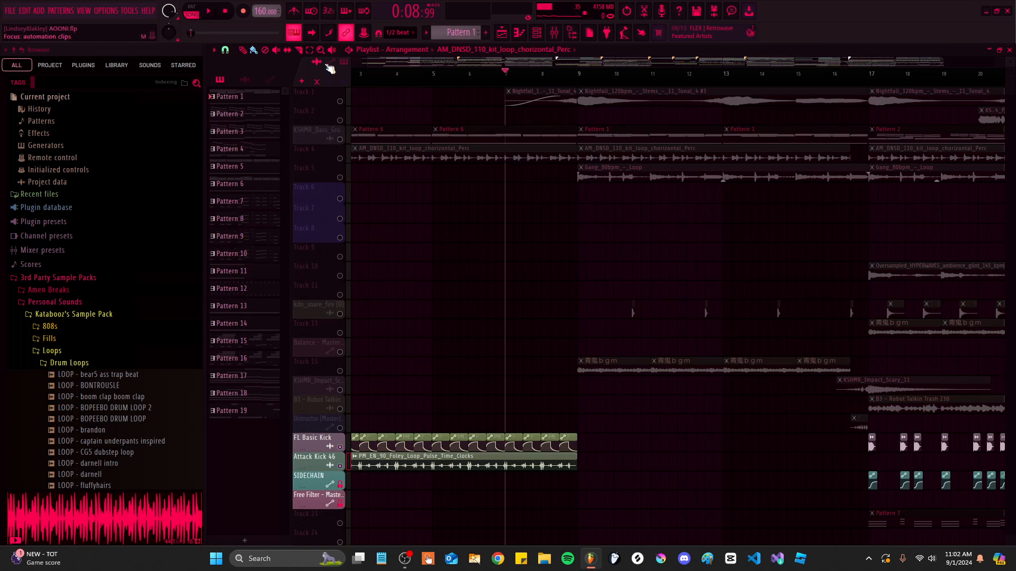
Solo Track 1 and inspect the fade-in on its first Nightfall_120bpm_-_Stems_-_11_Tonal_4 clip
right_click(341, 101)
scroll(608, 114, up, 2)
scroll(608, 114, down, 3)
scroll(601, 98, up, 5)
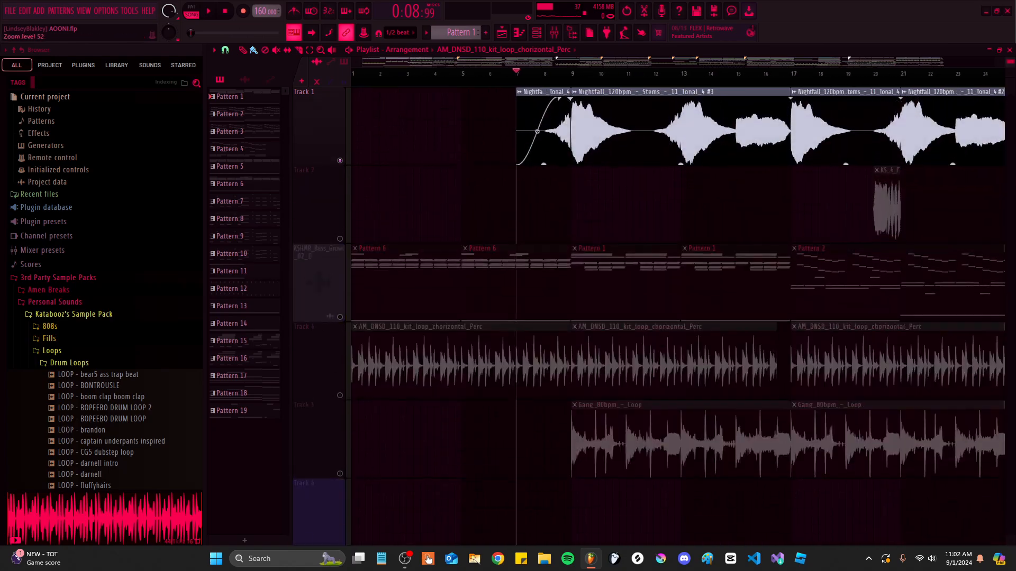
scroll(599, 106, up, 4)
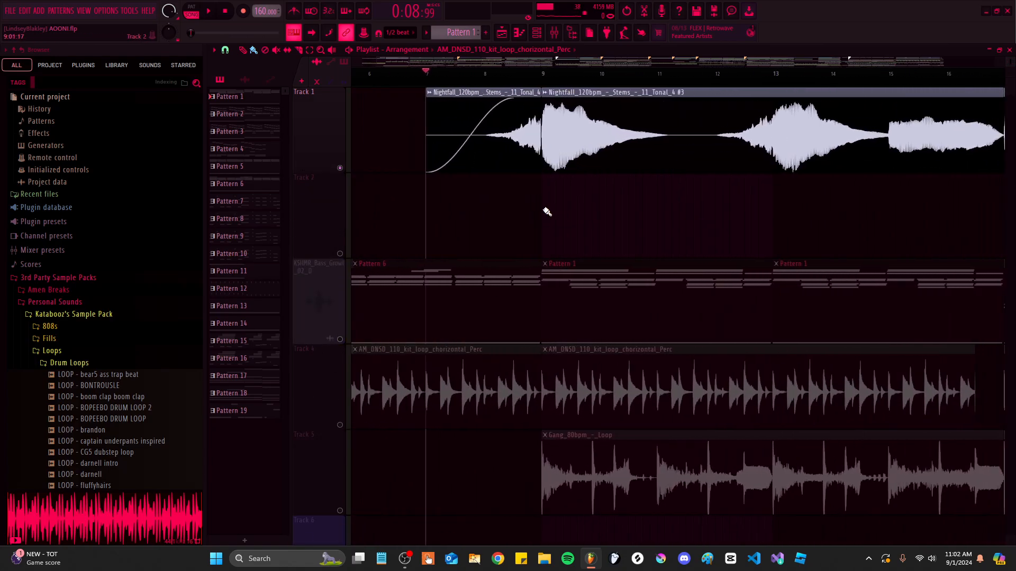
scroll(632, 123, up, 2)
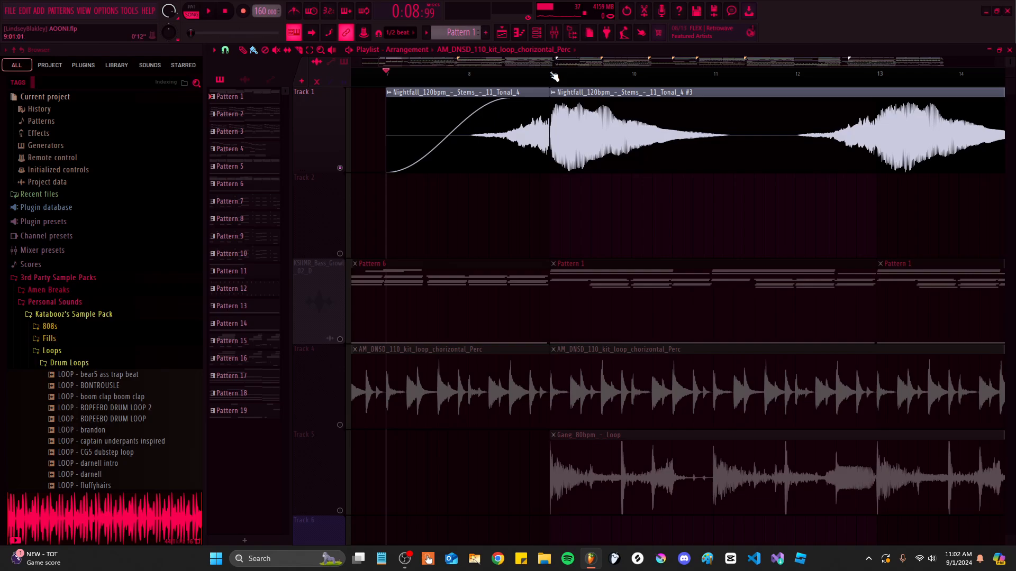
Play back the Nightfall fade-in leading up to bar 9 and stop it
key(space)
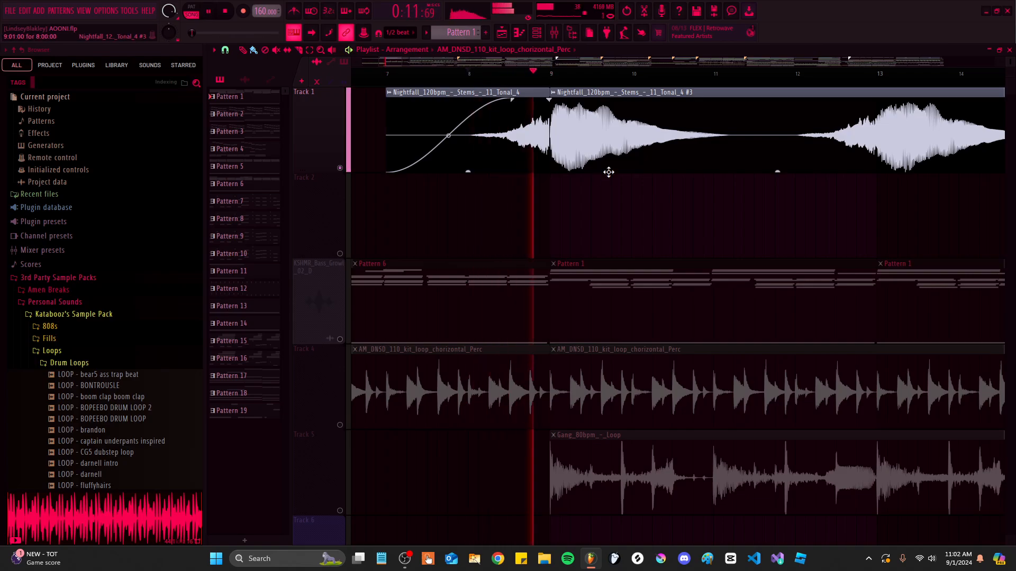
scroll(603, 190, up, 2)
scroll(608, 203, down, 3)
key(space)
scroll(616, 207, down, 5)
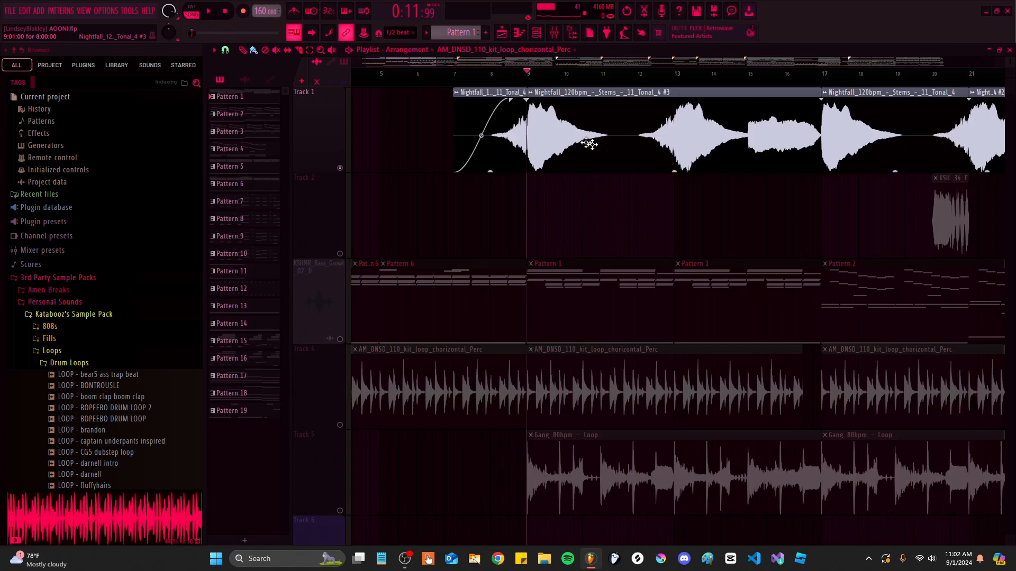
Play back the Nightfall #3 clip from bar 9 and open its channel settings
scroll(619, 209, up, 3)
scroll(449, 177, up, 2)
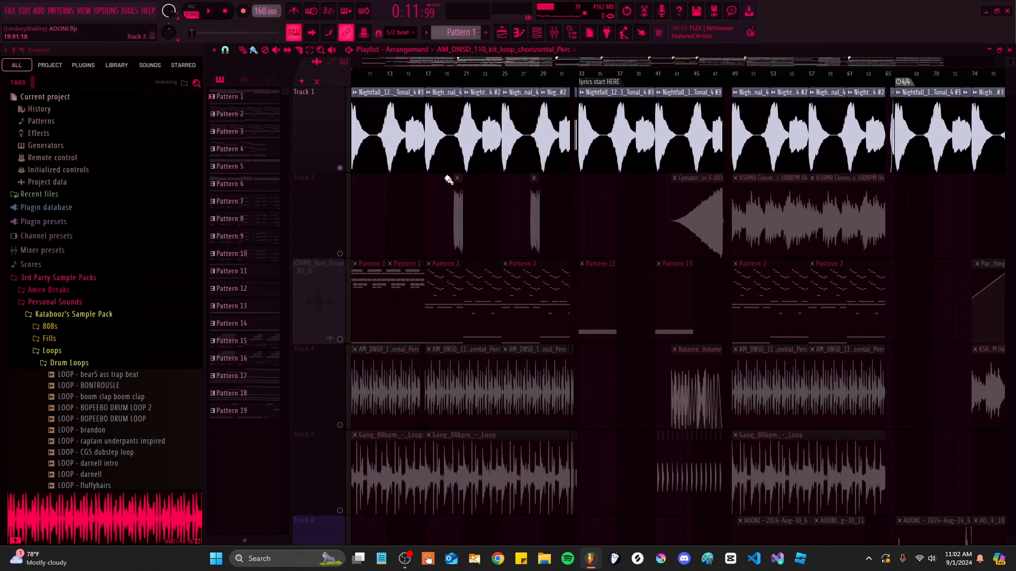
key(space)
scroll(586, 188, up, 2)
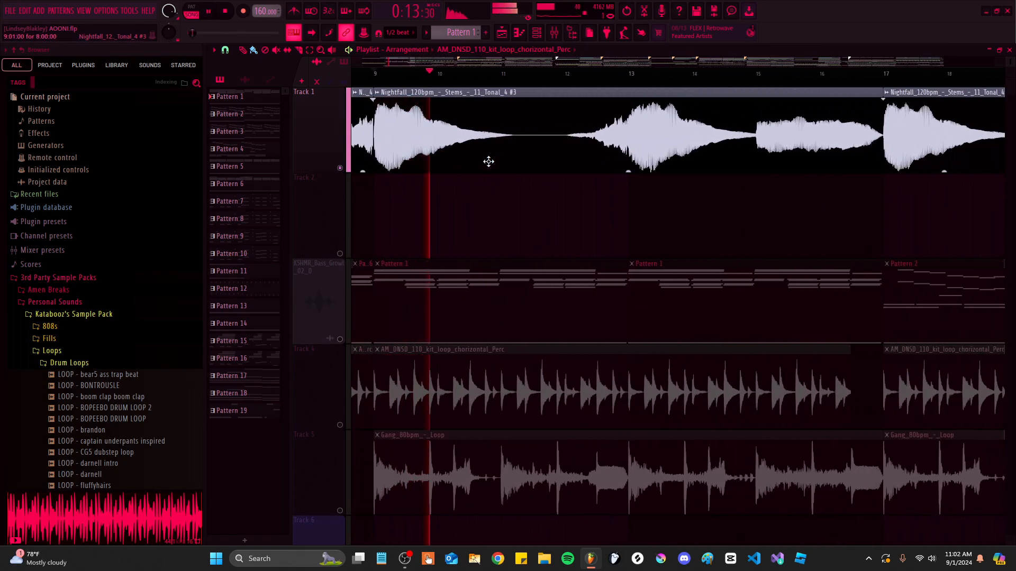
click(513, 134)
double_click(512, 134)
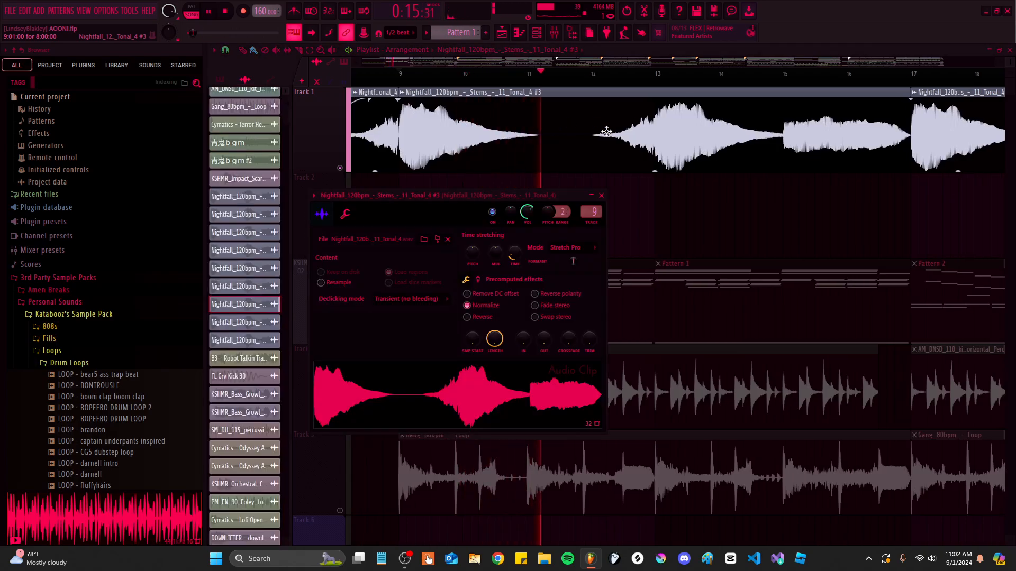
Move the playhead to bar 13 and play back the second half of the Nightfall #3 clip
click(656, 74)
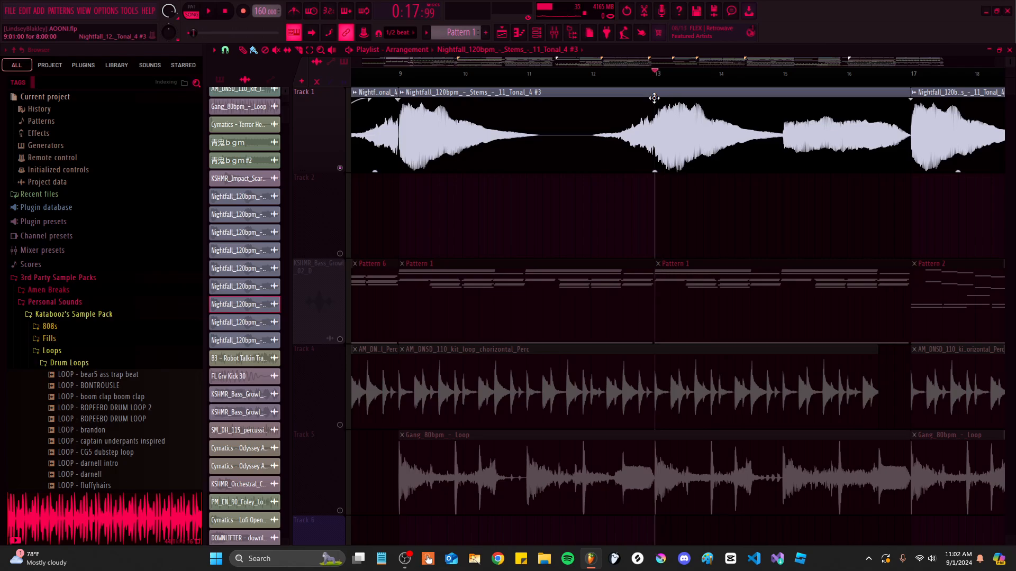
scroll(587, 274, down, 3)
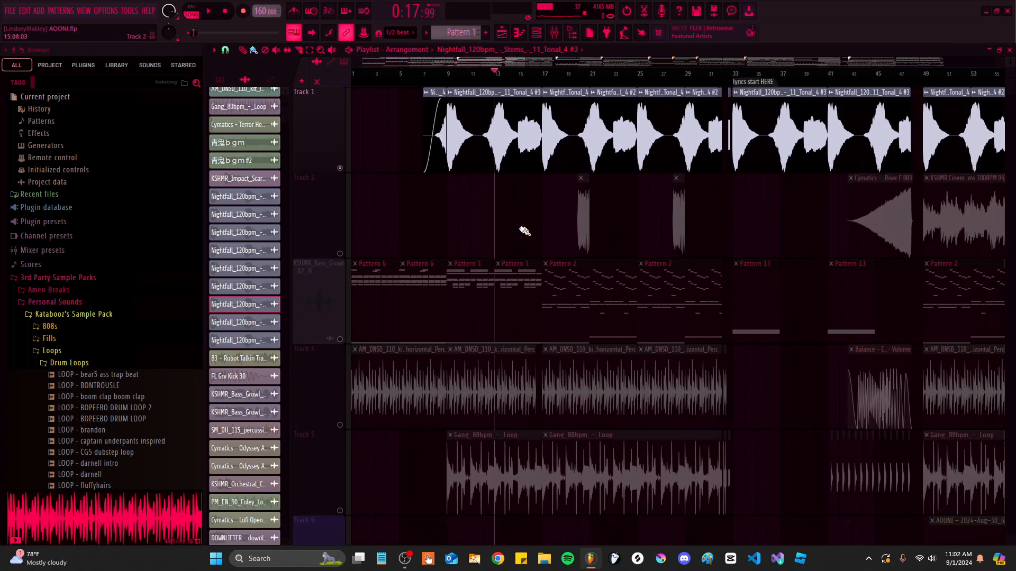
scroll(591, 302, down, 1)
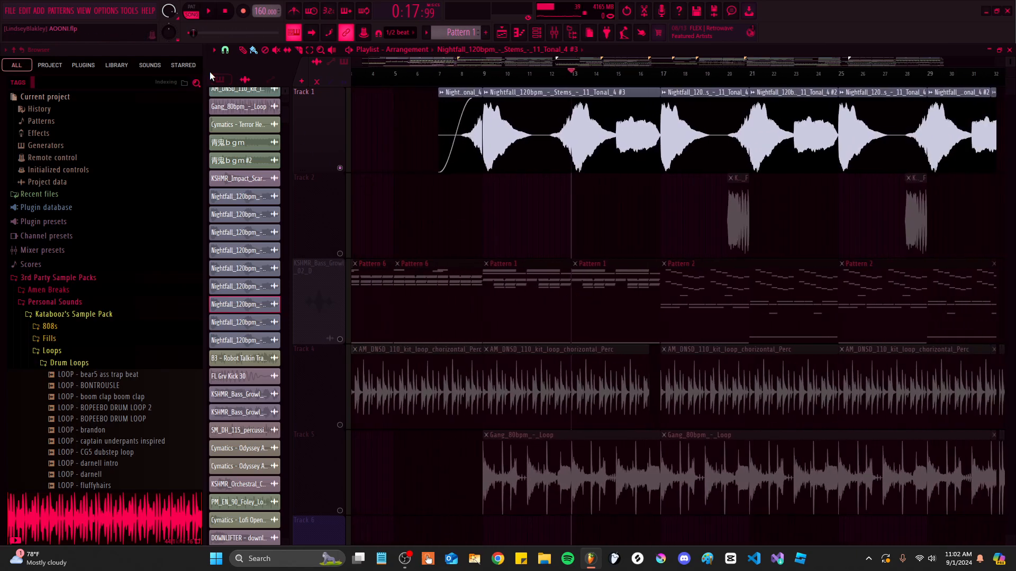
click(227, 79)
scroll(614, 311, right, 1)
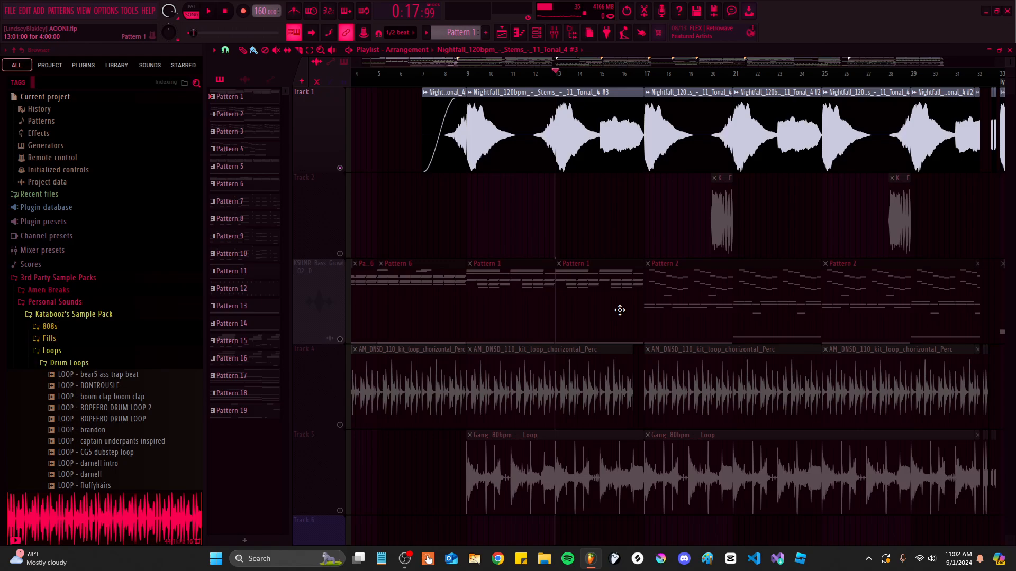
scroll(594, 177, up, 3)
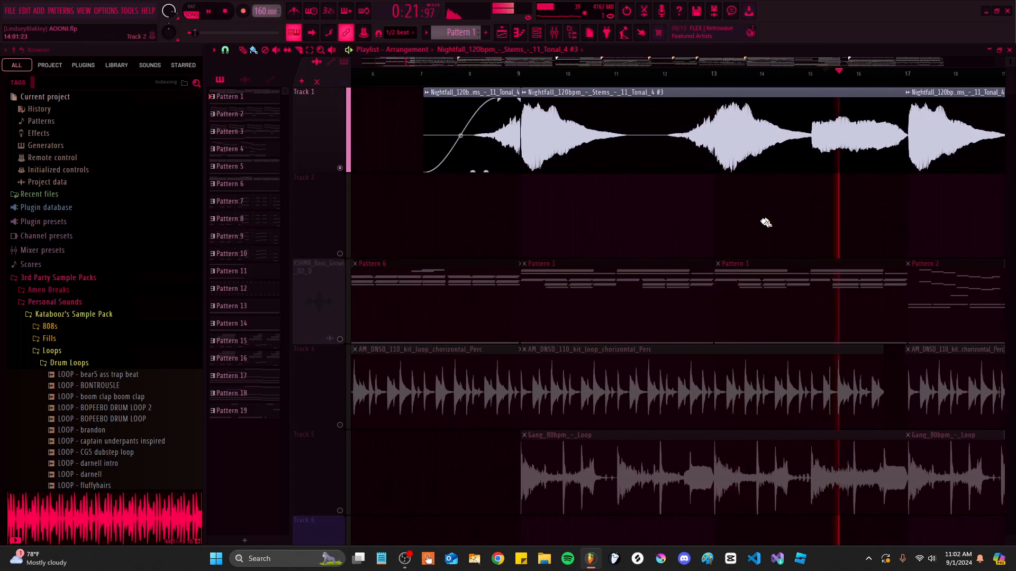
scroll(543, 281, down, 2)
scroll(544, 281, down, 5)
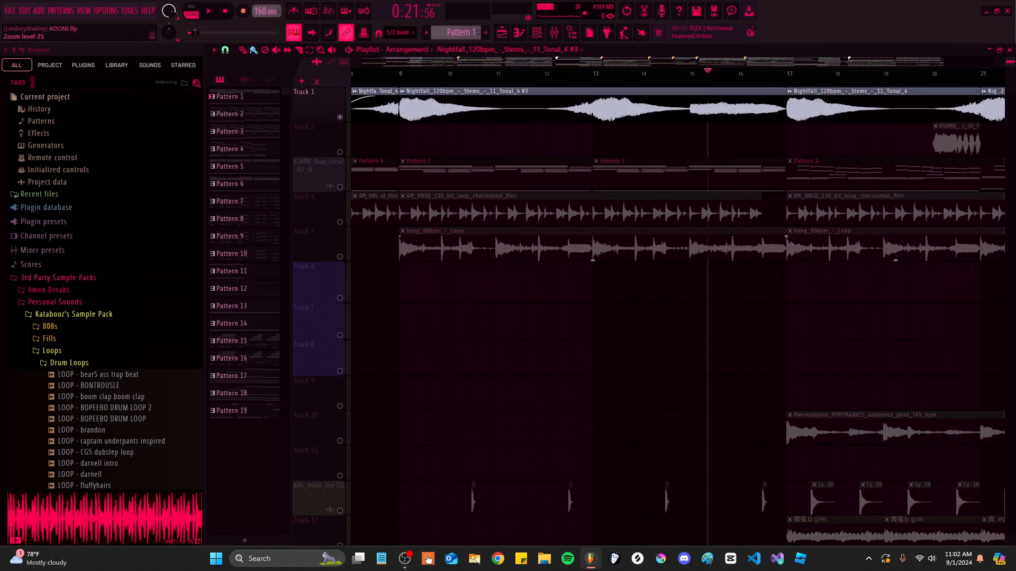
Solo Track 5 and play back its Gang_80bpm_-_Loop clip from bar 9
click(347, 197)
scroll(393, 140, up, 2)
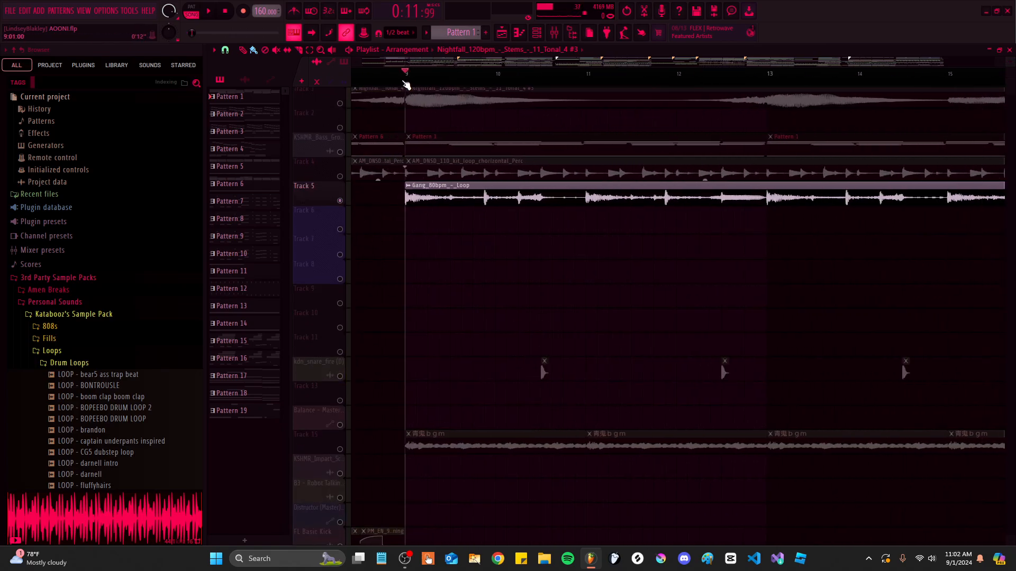
click(422, 73)
scroll(559, 146, down, 2)
Open the mixer and select the Gang_80bpm_-_Loop track to view its effects chain
key(F9)
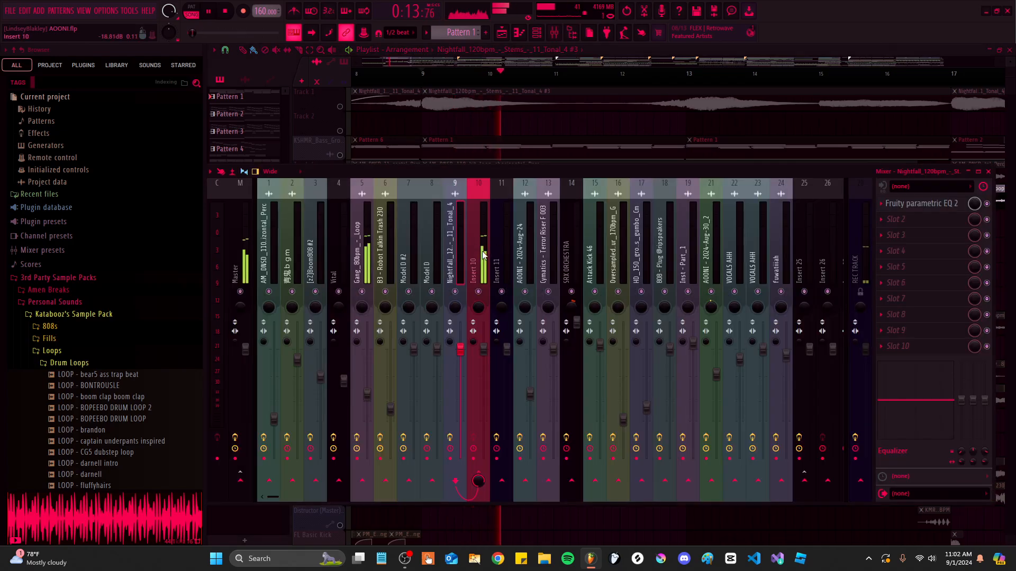
click(372, 249)
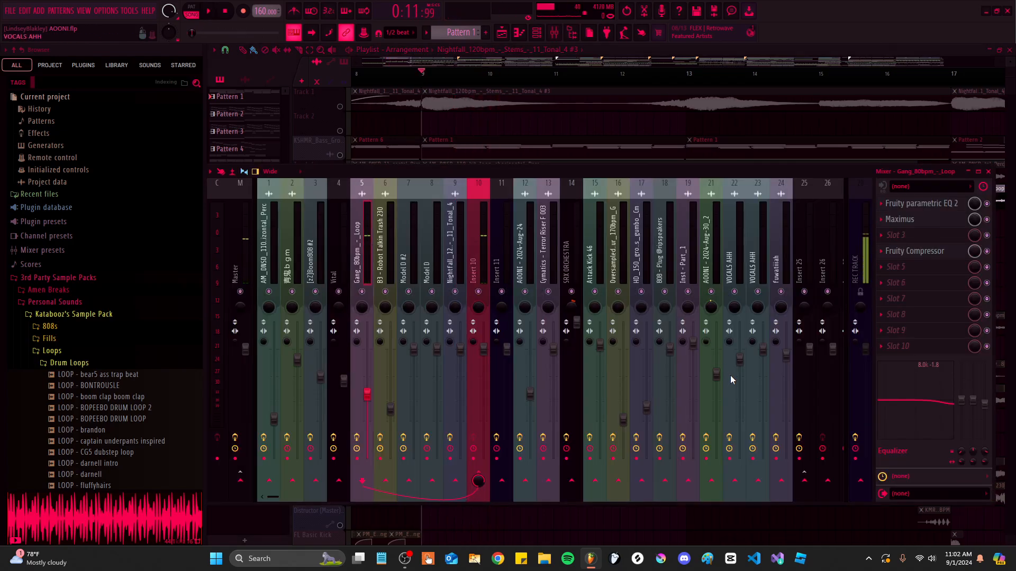
Inspect the Fruity parametric EQ 2 and Maximus effects on the Gang_80bpm_-_Loop mixer track and return to the playlist
click(918, 204)
click(926, 220)
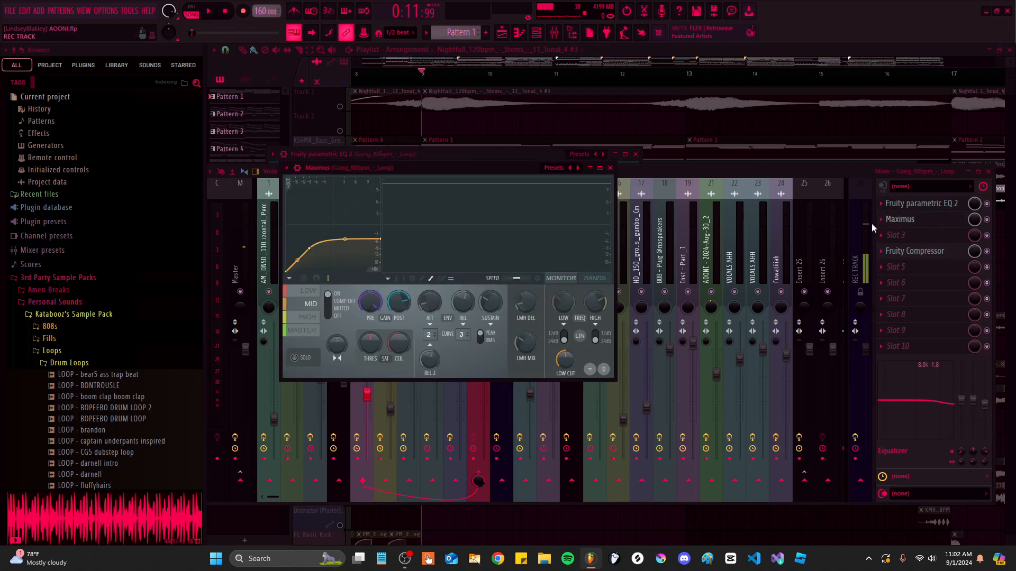
click(961, 243)
key(F9)
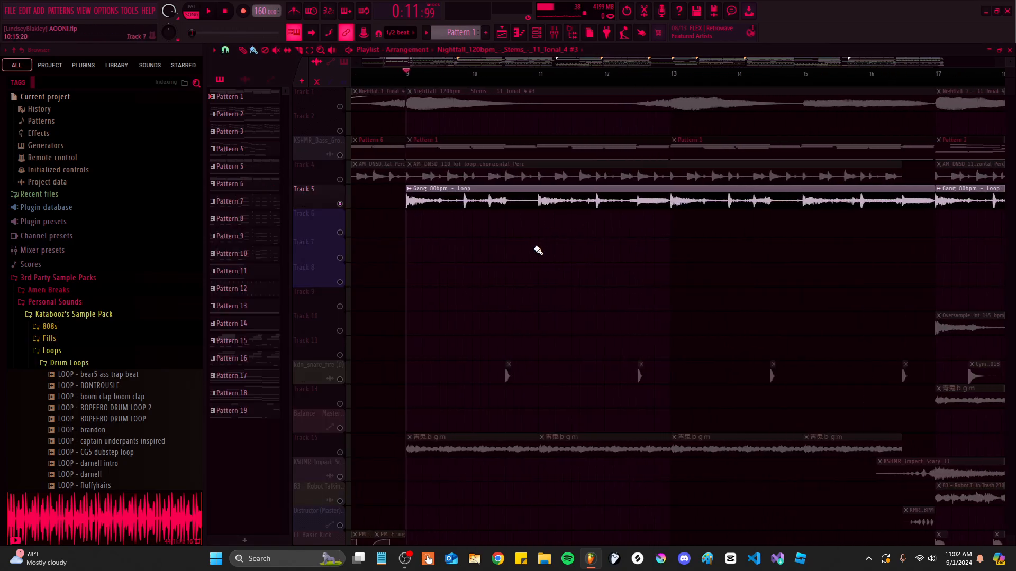
key(space)
key(space)
Select the [zZ]What snare clip, solo the kdn_snare_fire track and play back its snare hits from bar 9
scroll(508, 380, up, 3)
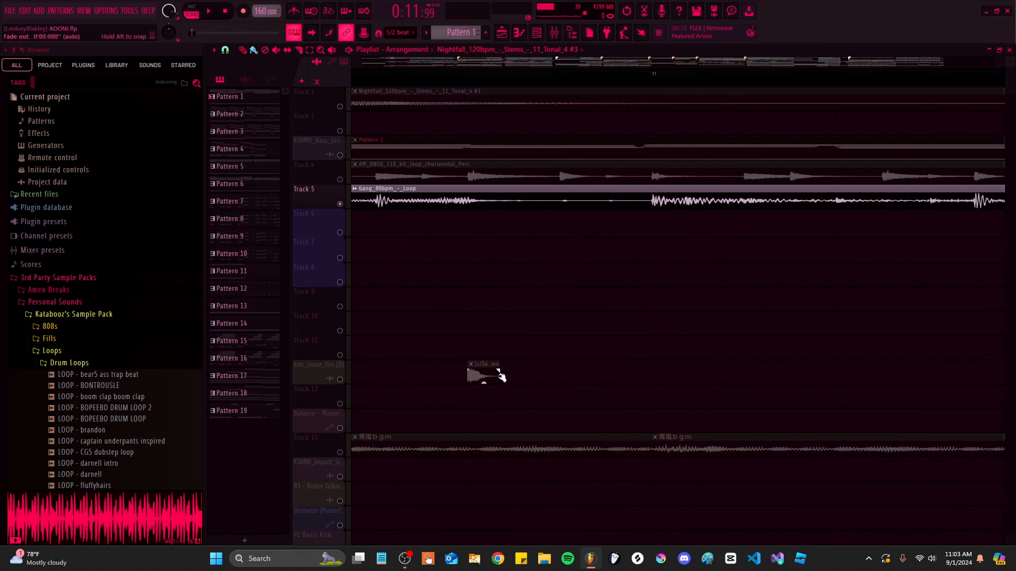
click(496, 372)
scroll(529, 377, up, 1)
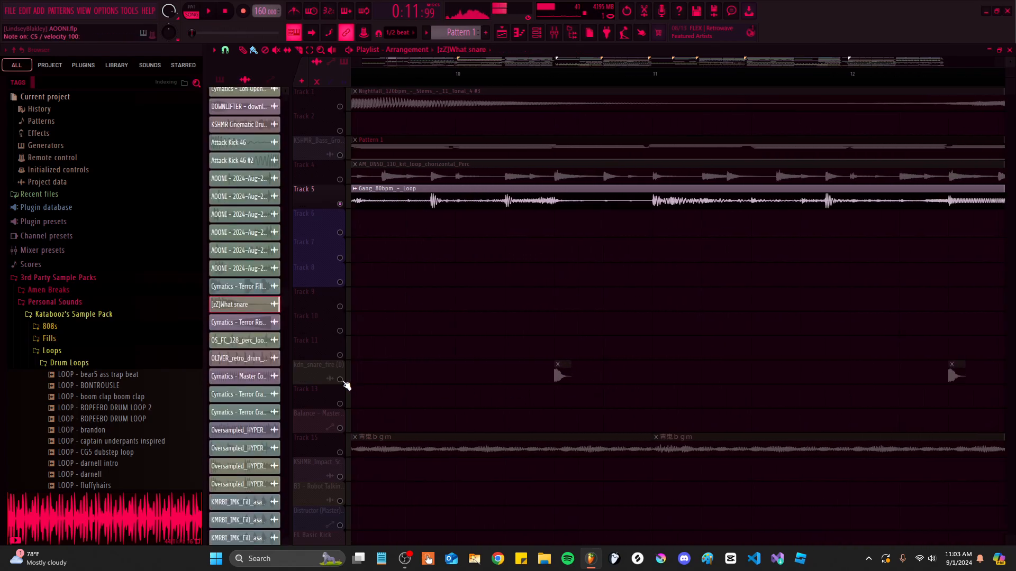
click(343, 383)
key(space)
scroll(492, 374, down, 2)
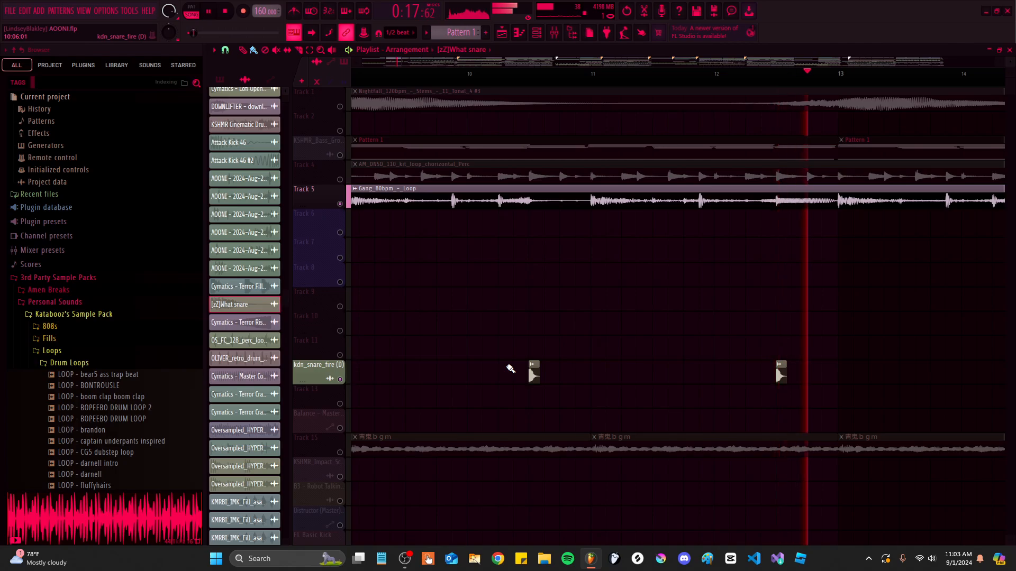
ctrl+scroll(511, 365, down, 4)
scroll(516, 328, down, 3)
key(space)
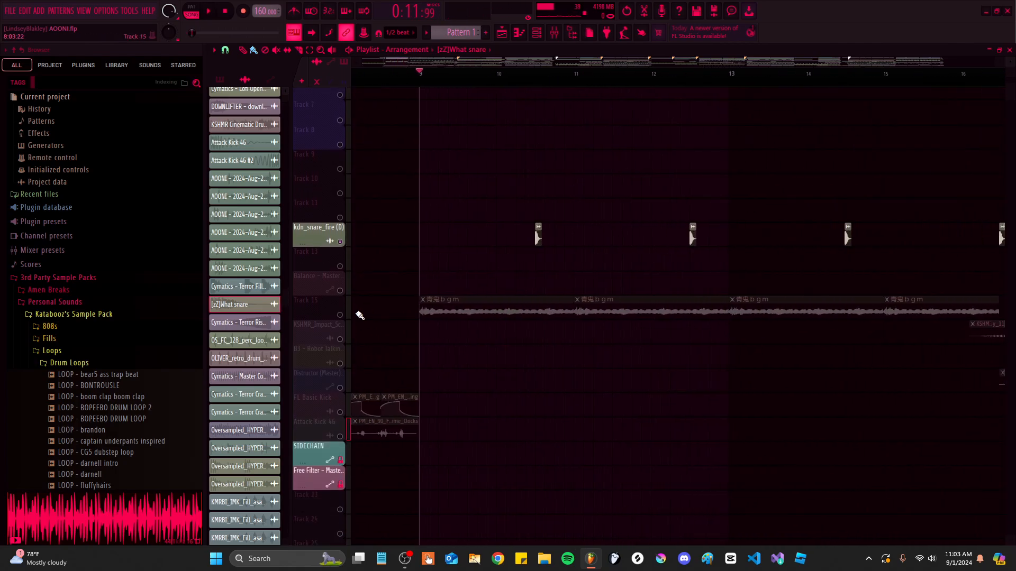
Solo Track 15 and play back its 青鬼bgm clips from bar 9
click(343, 315)
ctrl+scroll(654, 332, up, 1)
ctrl+scroll(654, 331, up, 5)
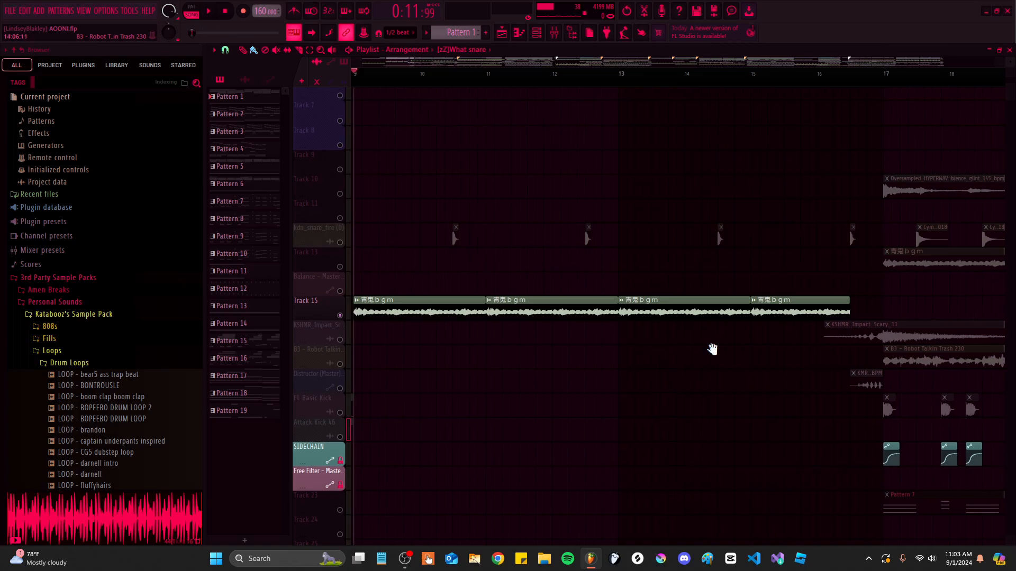
alt+scroll(465, 320, up, 3)
ctrl+scroll(496, 369, down, 5)
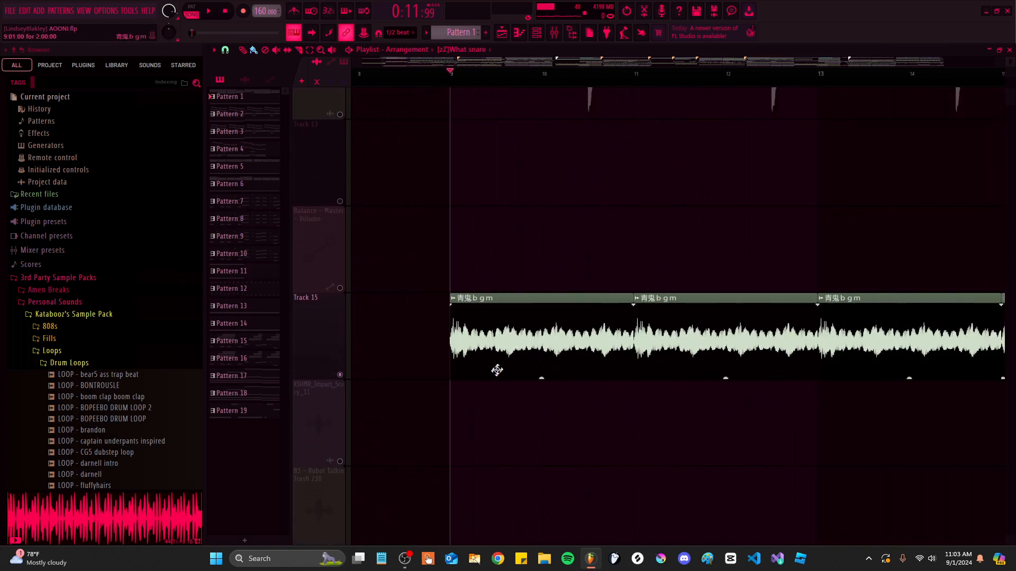
alt+scroll(573, 324, down, 3)
ctrl+scroll(573, 325, up, 4)
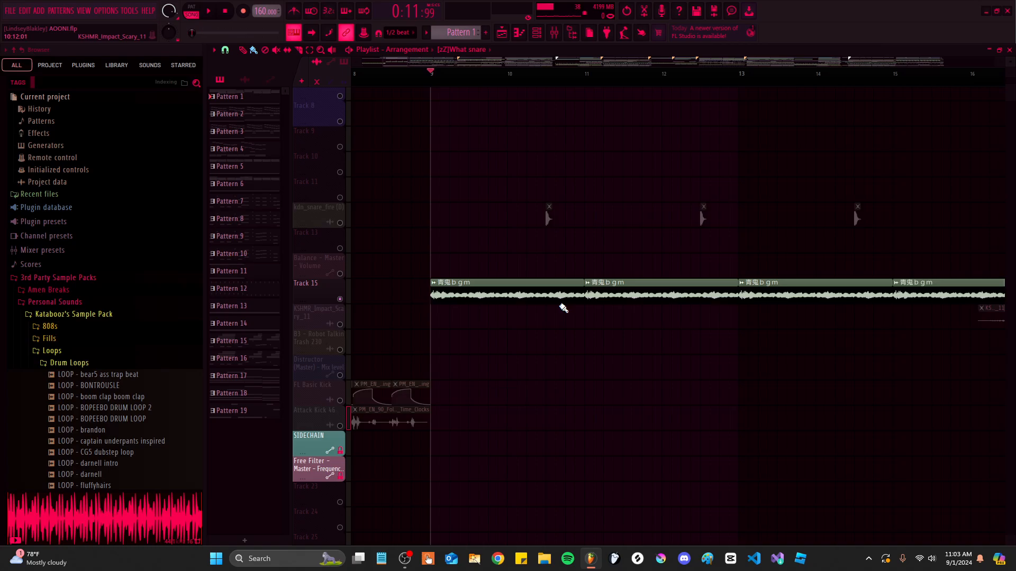
double_click(526, 289)
key(space)
drag(691, 398, 740, 375)
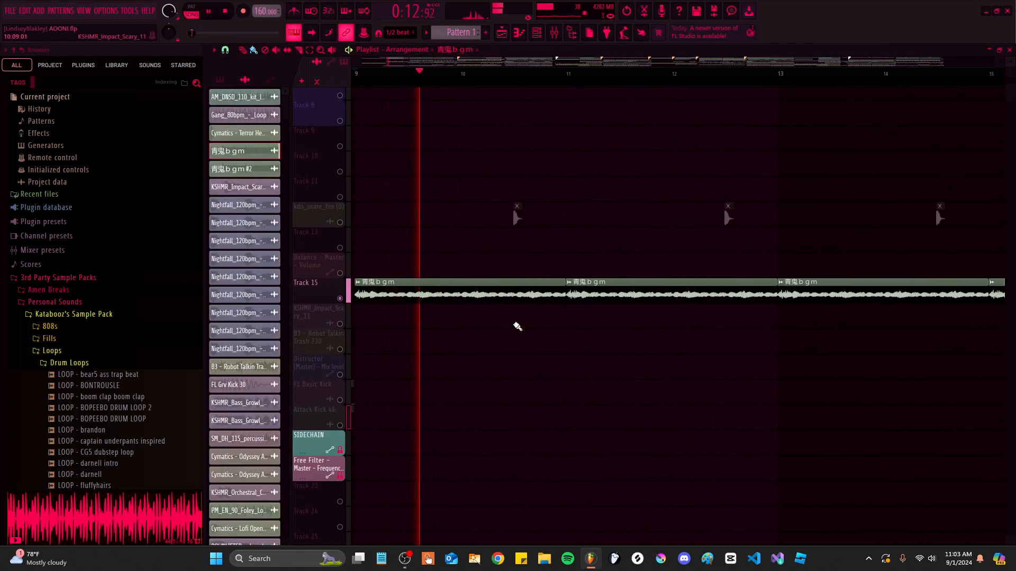
drag(518, 324, 549, 325)
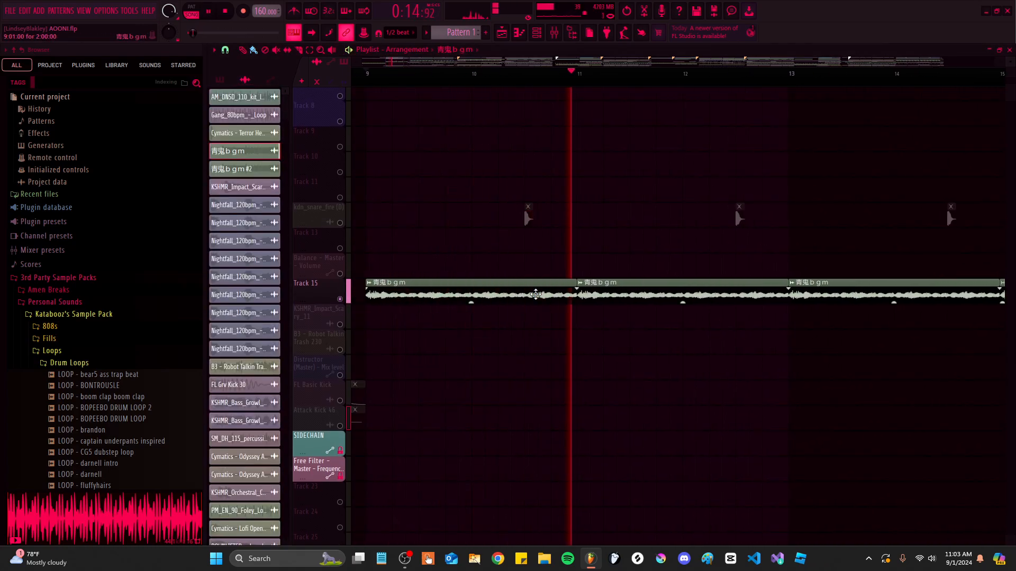
key(space)
Route the 青鬼bgm channel to the Master mixer track and play back the clip from bar 9
double_click(546, 297)
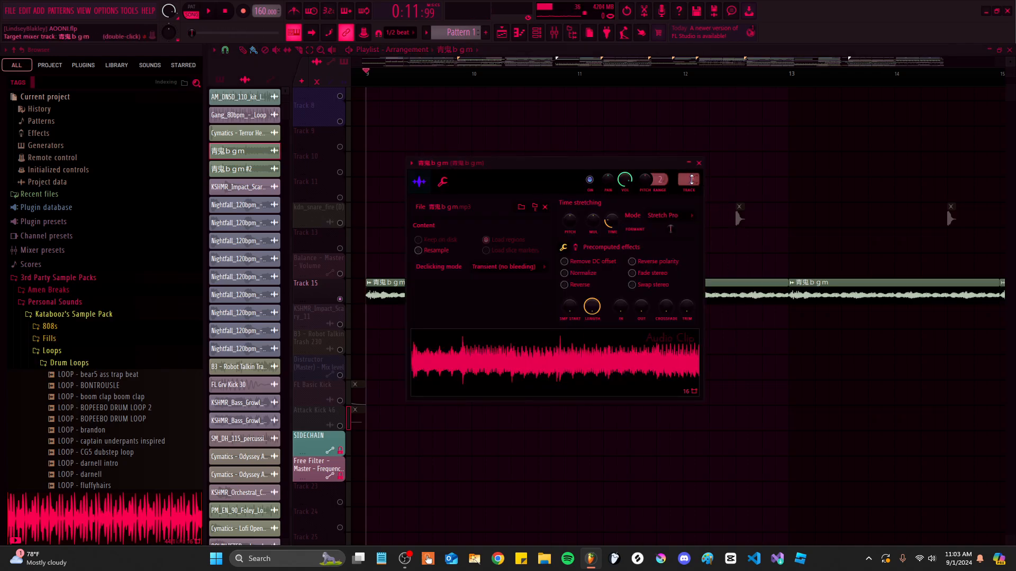
click(697, 164)
key(space)
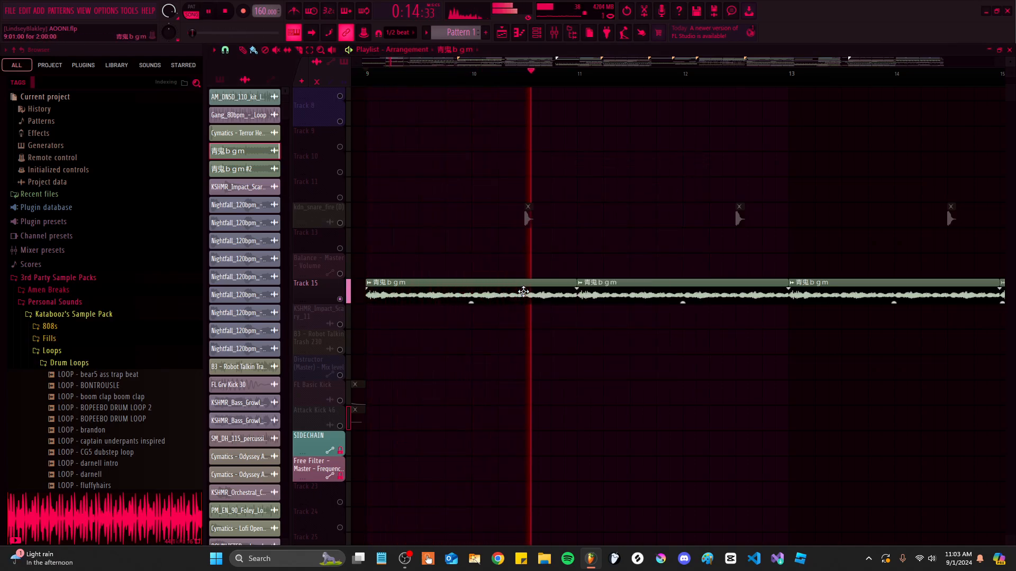
key(space)
Route the 青鬼bgm channel back to the 青鬼bgm mixer track and open the mixer on it
double_click(470, 282)
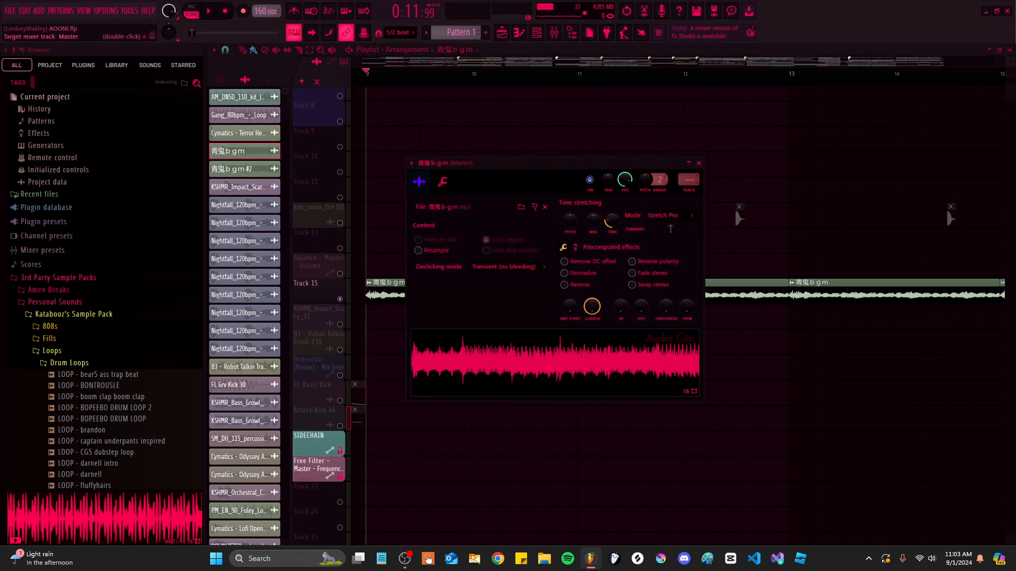
drag(824, 229, 821, 238)
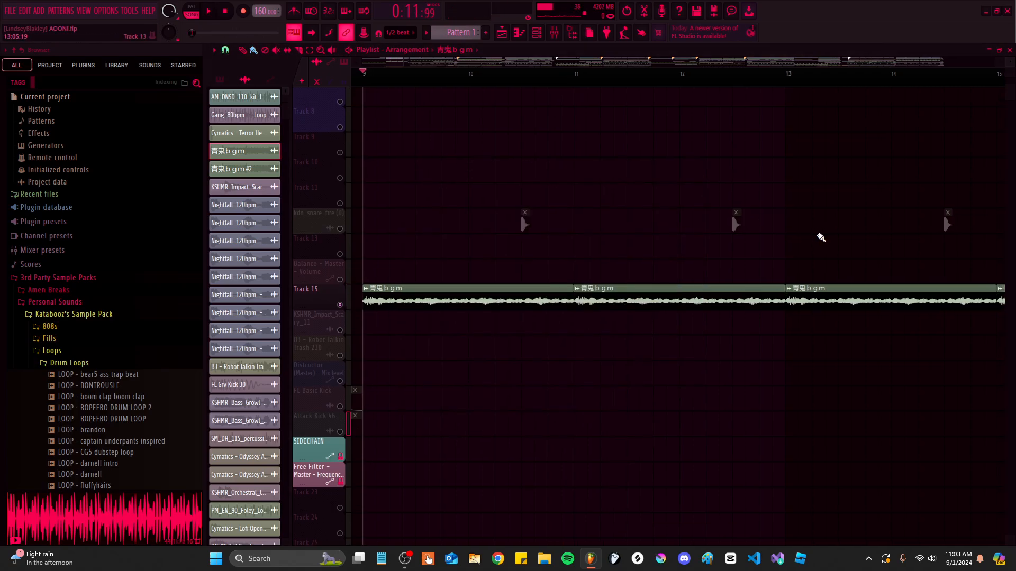
double_click(492, 288)
click(554, 33)
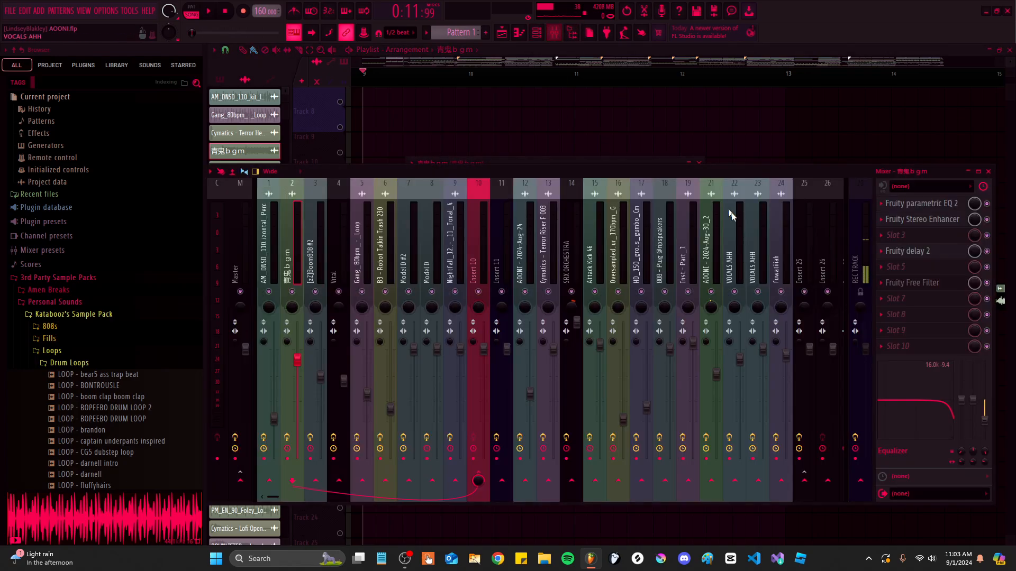
View the Fruity parametric EQ 2 curve on the 青鬼bgm mixer track and close the mixer
click(931, 203)
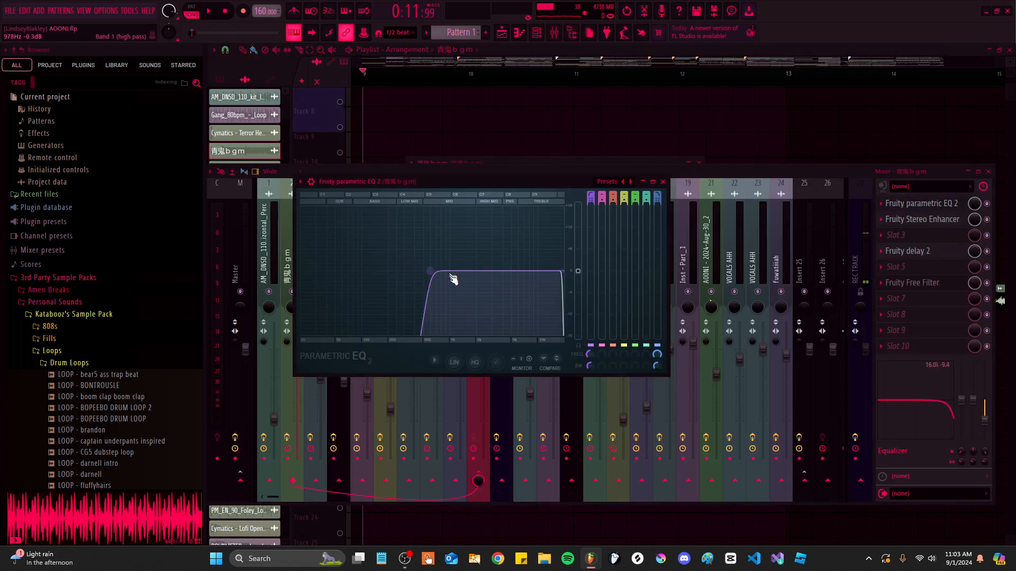
key(Escape)
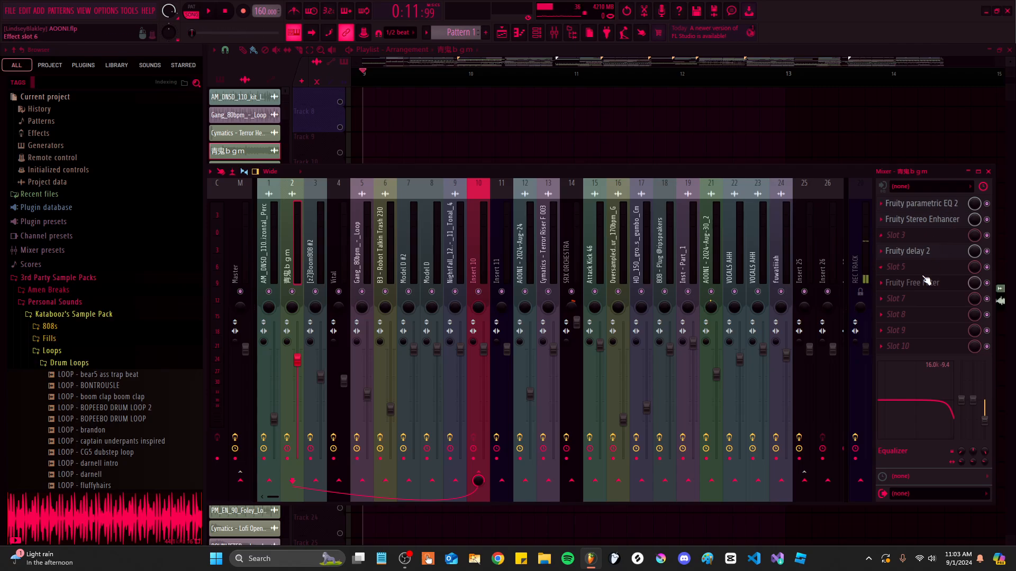
click(988, 172)
Solo Track 28, which holds the Cymatics - Odyssey Ambience 2 - C clip
scroll(826, 279, down, 5)
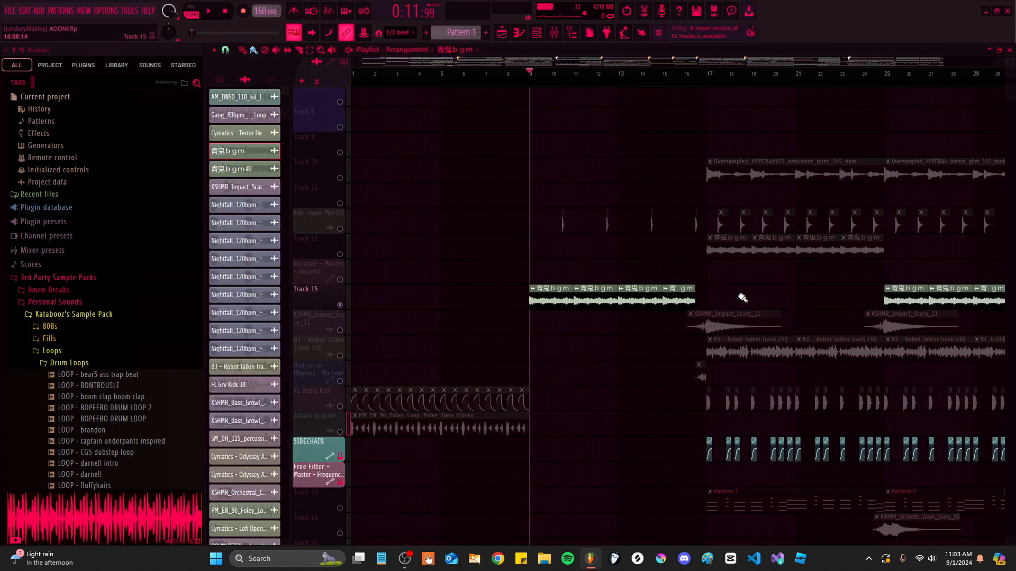
scroll(746, 265, down, 5)
scroll(590, 297, up, 4)
right_click(347, 359)
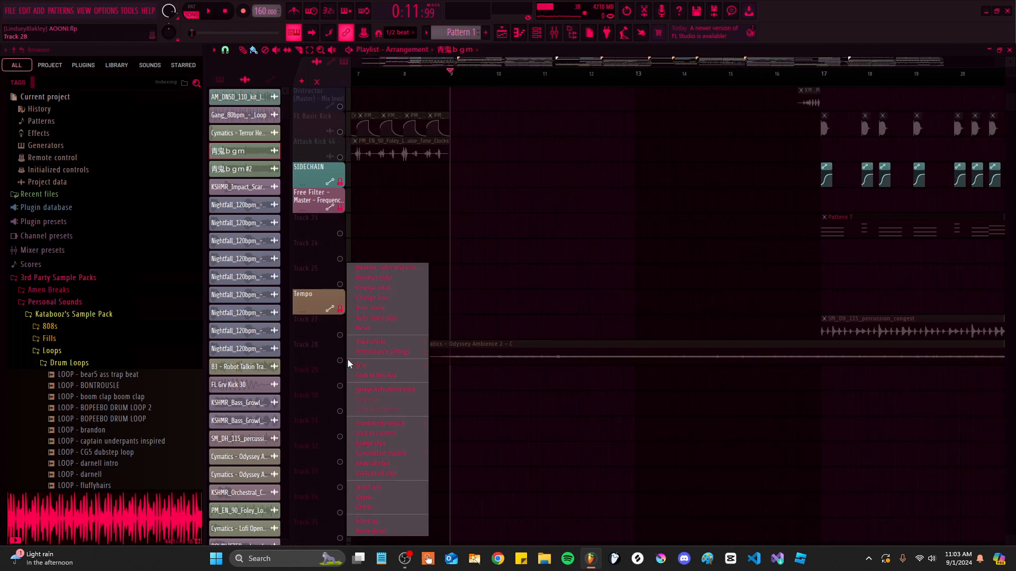
click(494, 318)
click(340, 361)
scroll(386, 324, down, 5)
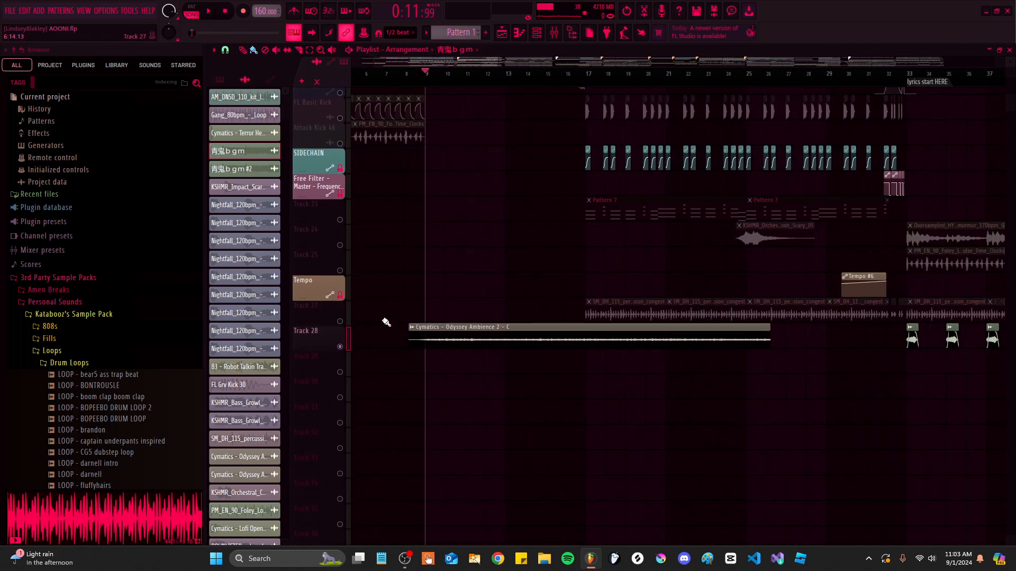
scroll(456, 315, up, 1)
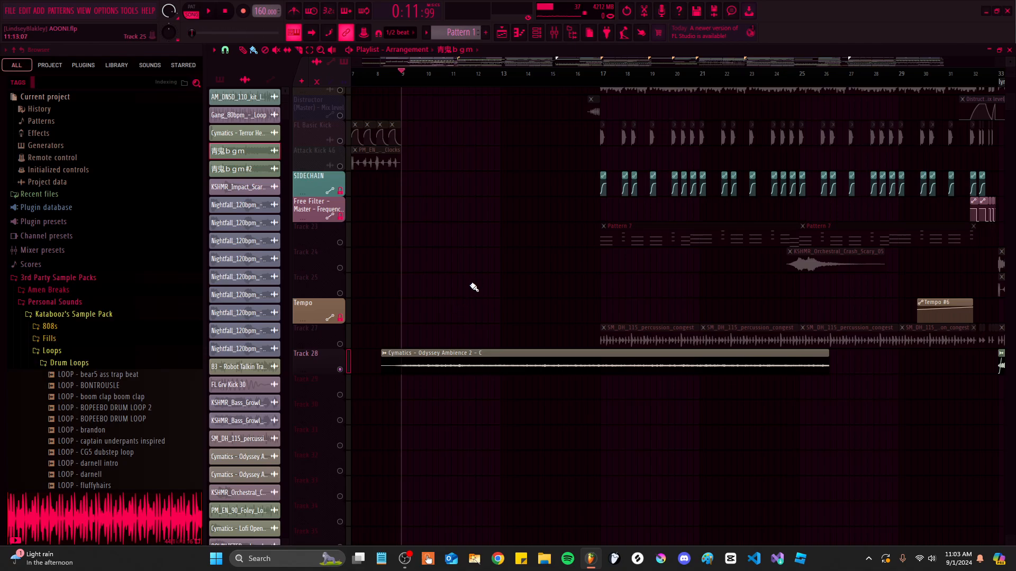
Enlarge the Odyssey Ambience 2 clip's waveform and play it back soloed from bar 9
click(219, 80)
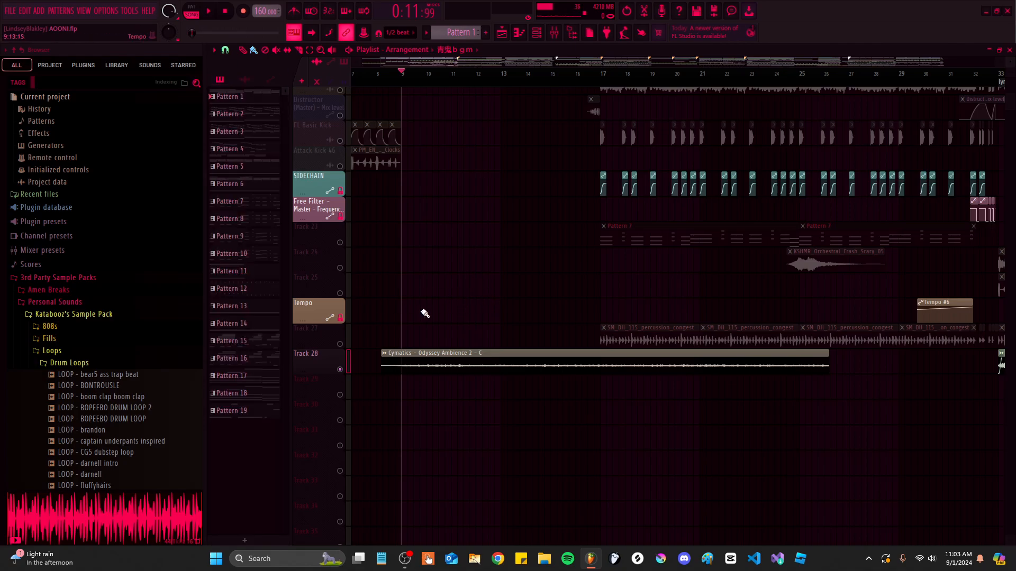
scroll(451, 335, down, 3)
scroll(453, 337, up, 5)
drag(452, 334, 473, 319)
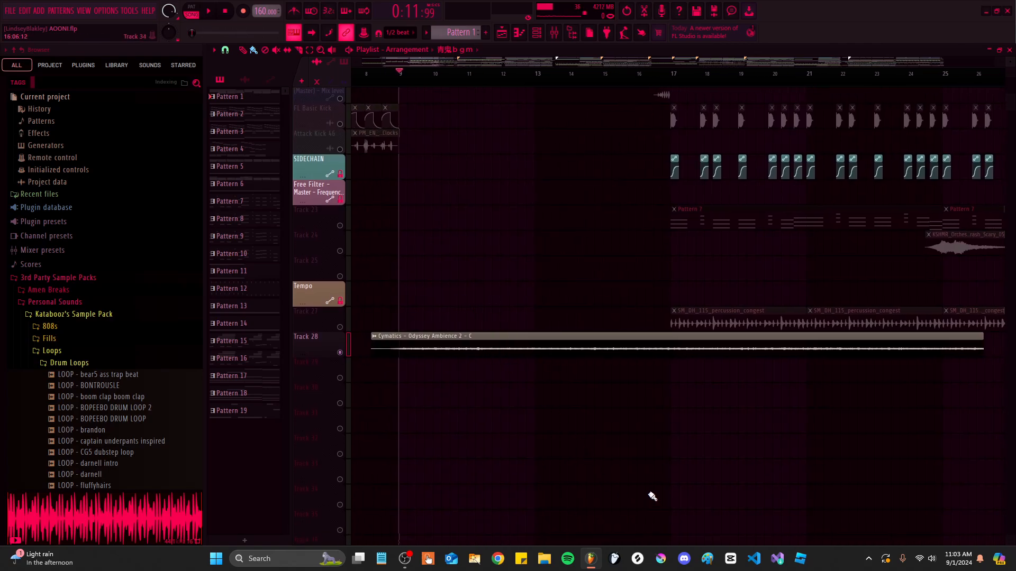
drag(648, 478, 649, 483)
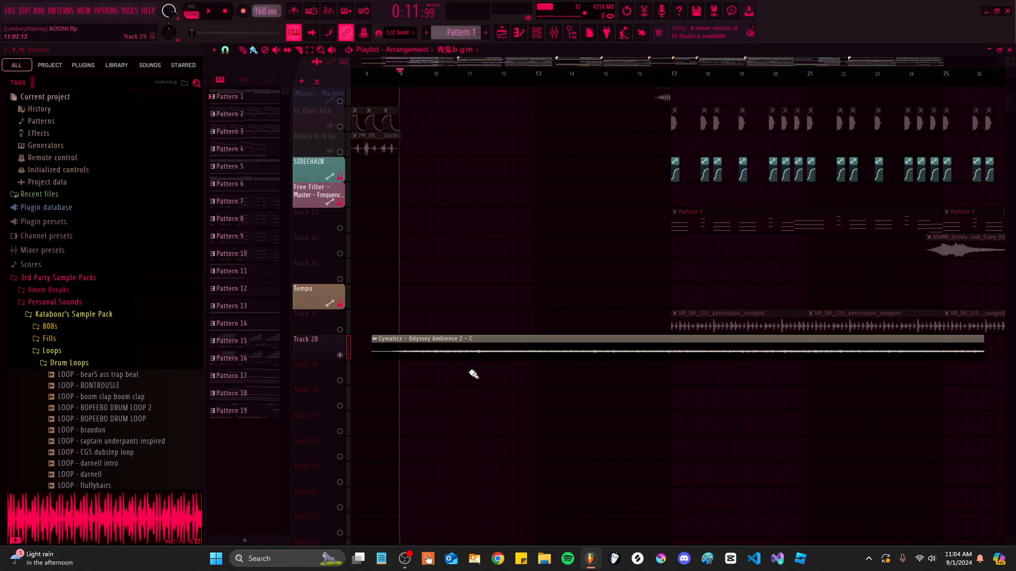
scroll(476, 370, up, 3)
key(space)
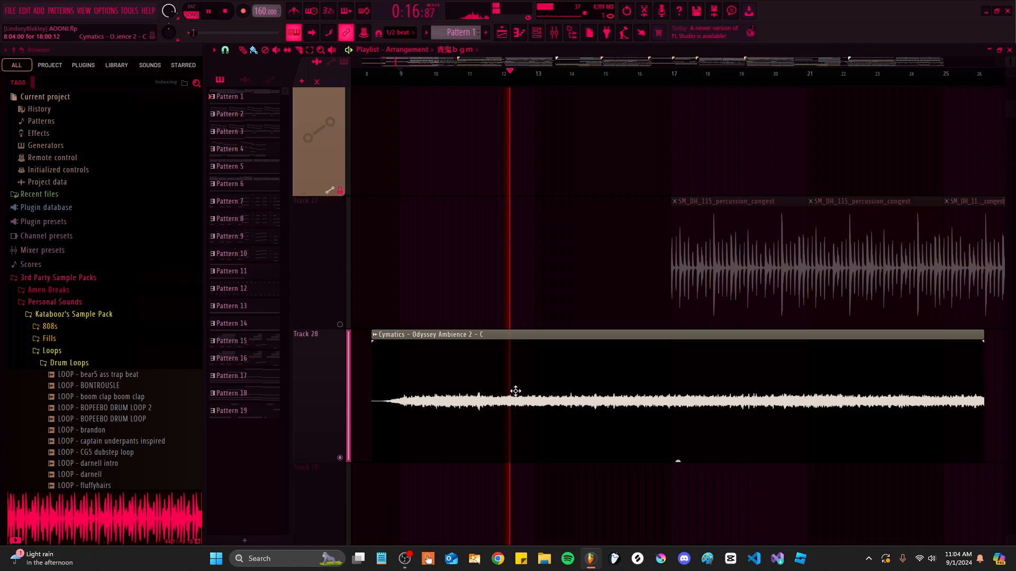
key(space)
Re-enable the other tracks with Track 28 muted and play the arrangement from bar 9 without the ambience layer
scroll(545, 286, down, 5)
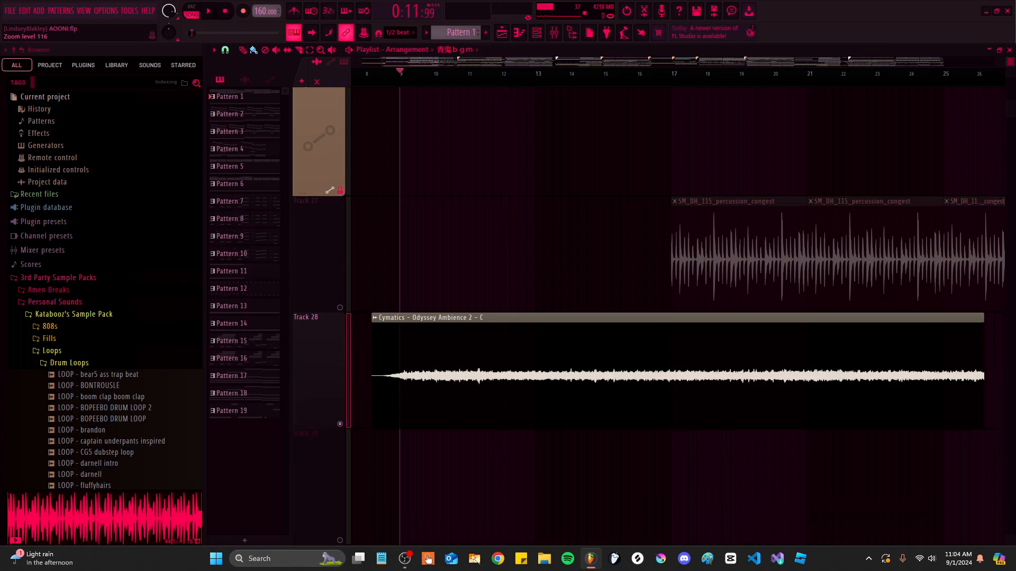
scroll(563, 319, down, 5)
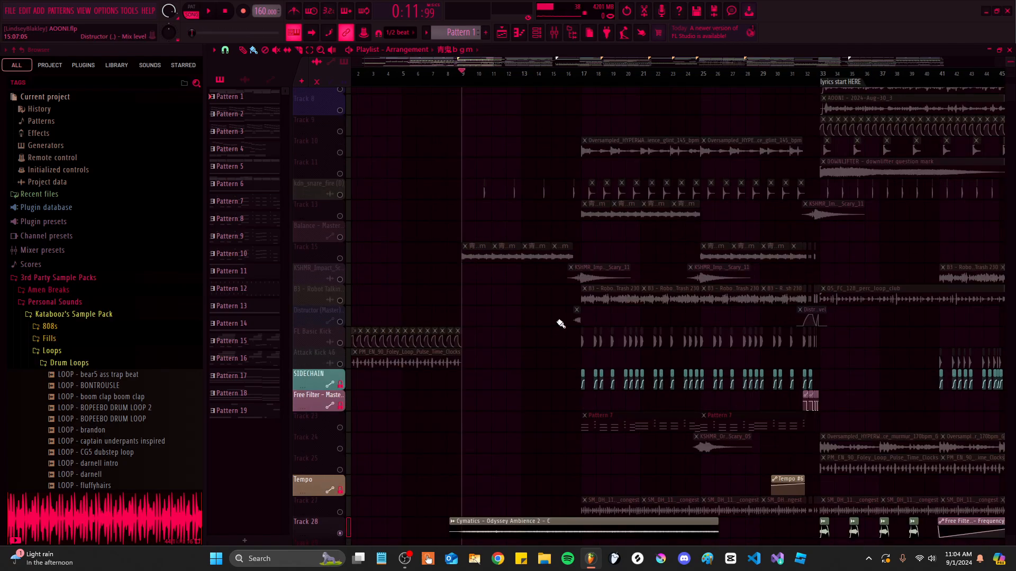
scroll(517, 345, up, 6)
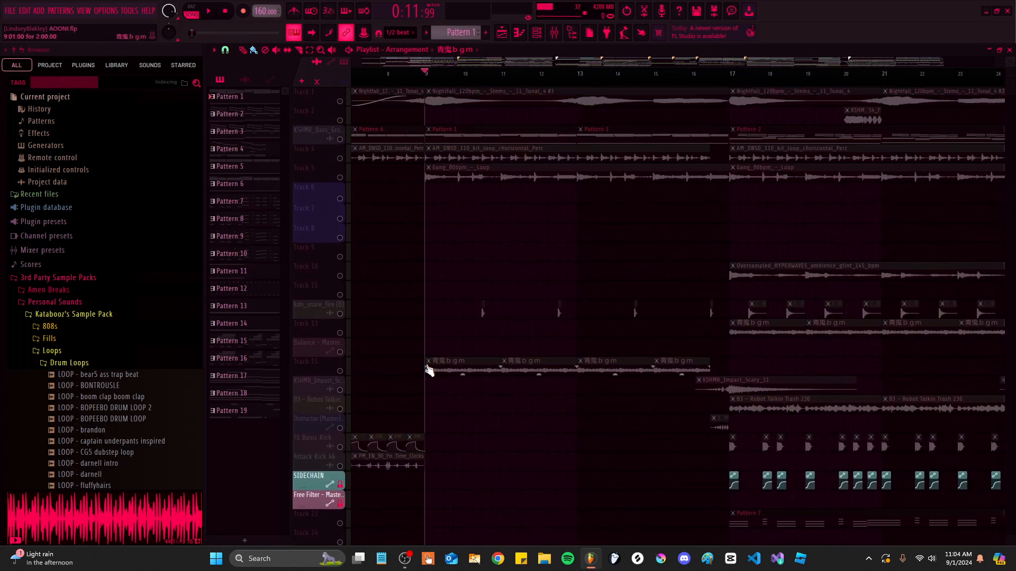
scroll(439, 318, down, 5)
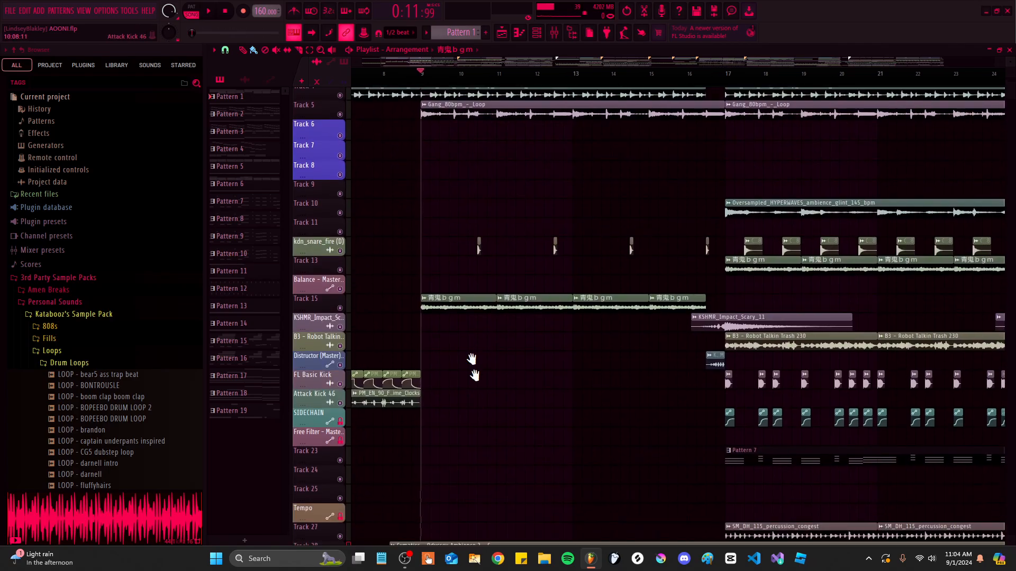
ctrl+scroll(354, 427, down, 1)
scroll(350, 423, up, 5)
key(space)
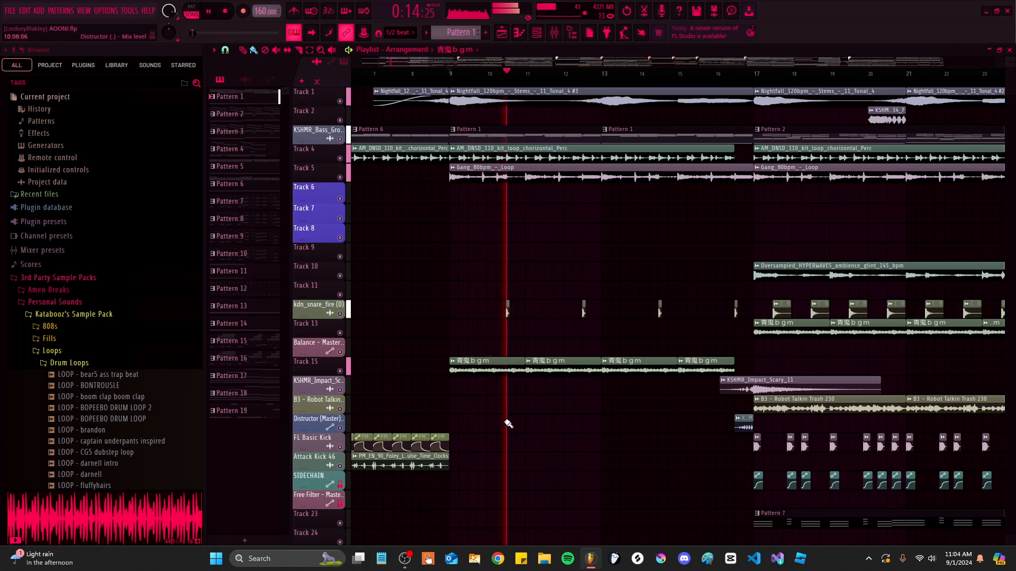
key(space)
Unmute Track 28 and play the arrangement from bar 9 with the ambience layer included
scroll(503, 418, down, 5)
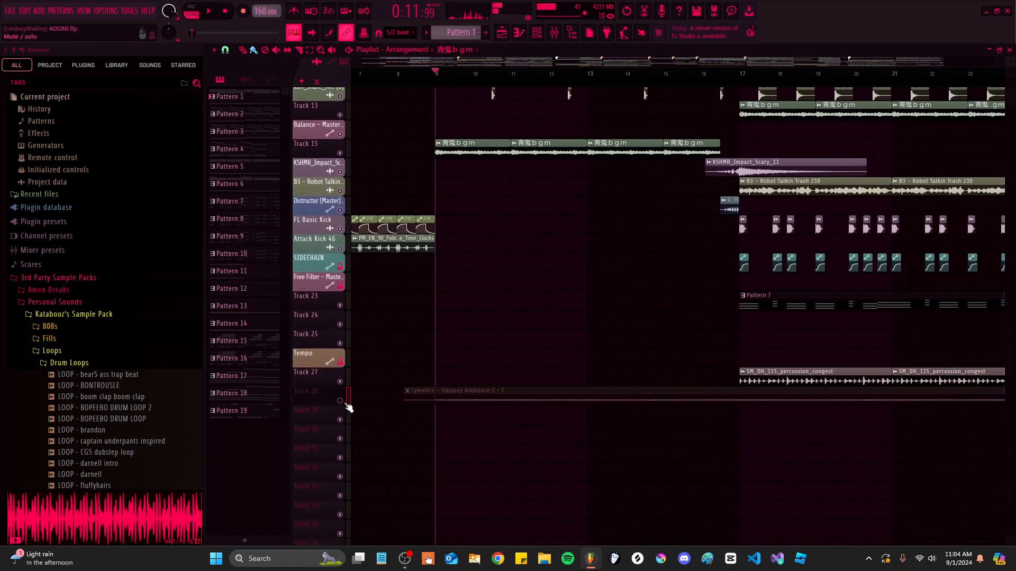
click(341, 403)
scroll(549, 339, up, 5)
key(space)
scroll(549, 352, up, 1)
ctrl+scroll(549, 352, up, 1)
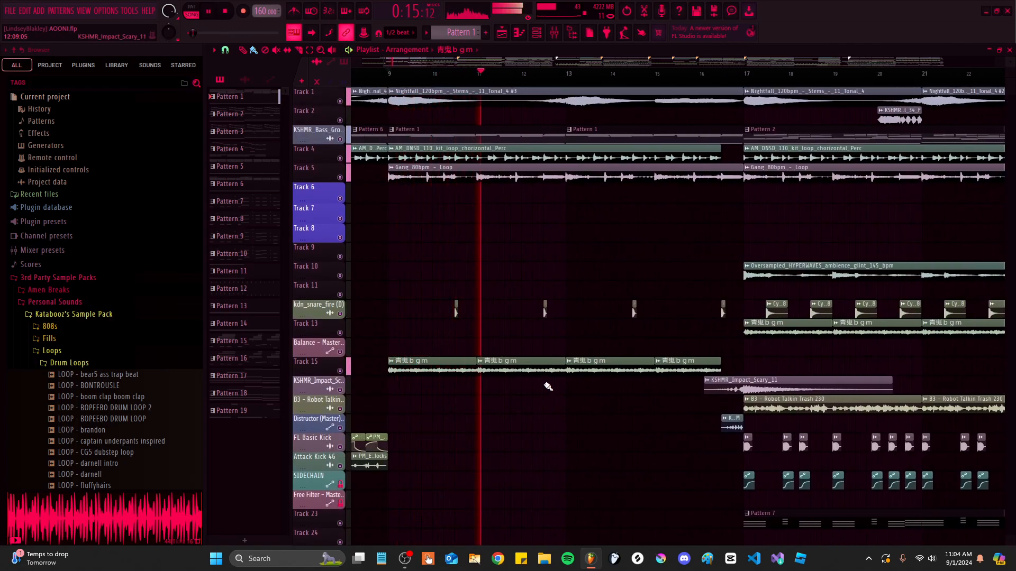
key(space)
Move the playhead to bar 17 and start playing the full arrangement from there
scroll(583, 199, down, 5)
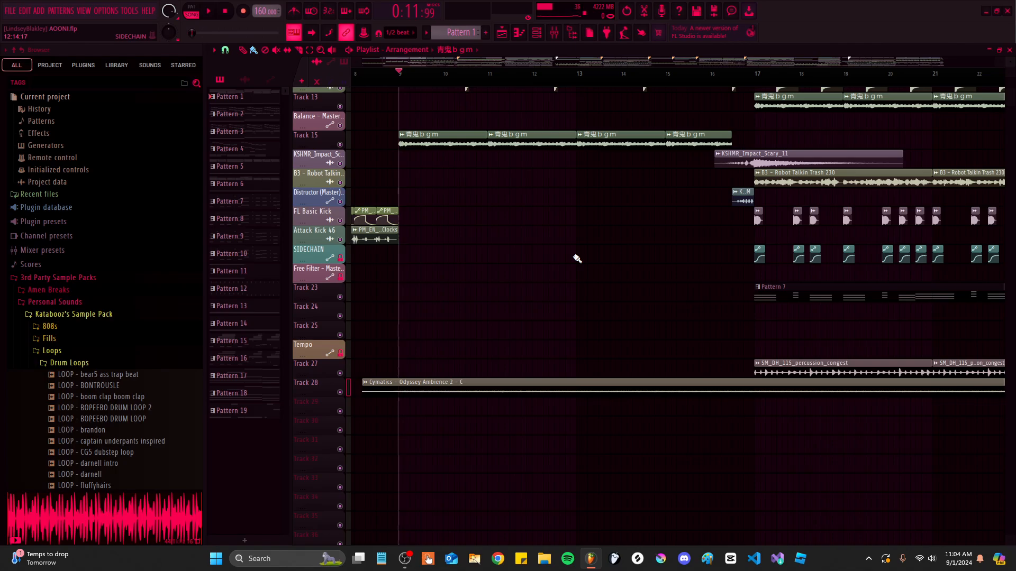
drag(680, 217, 617, 312)
scroll(697, 306, up, 6)
drag(648, 261, 488, 354)
scroll(557, 242, down, 3)
scroll(557, 241, down, 2)
scroll(497, 350, up, 4)
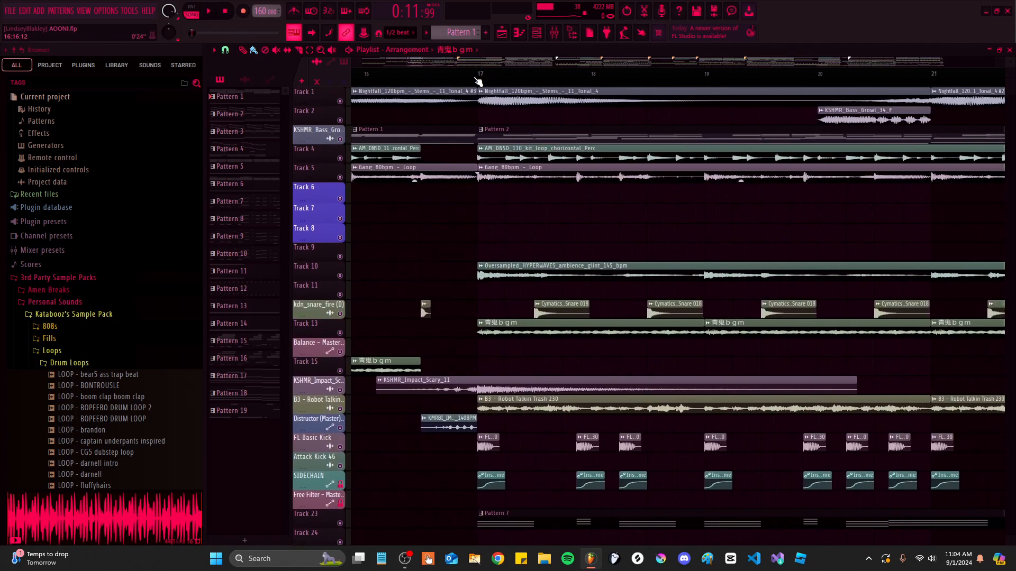
click(478, 79)
scroll(575, 284, down, 1)
scroll(575, 284, down, 3)
key(space)
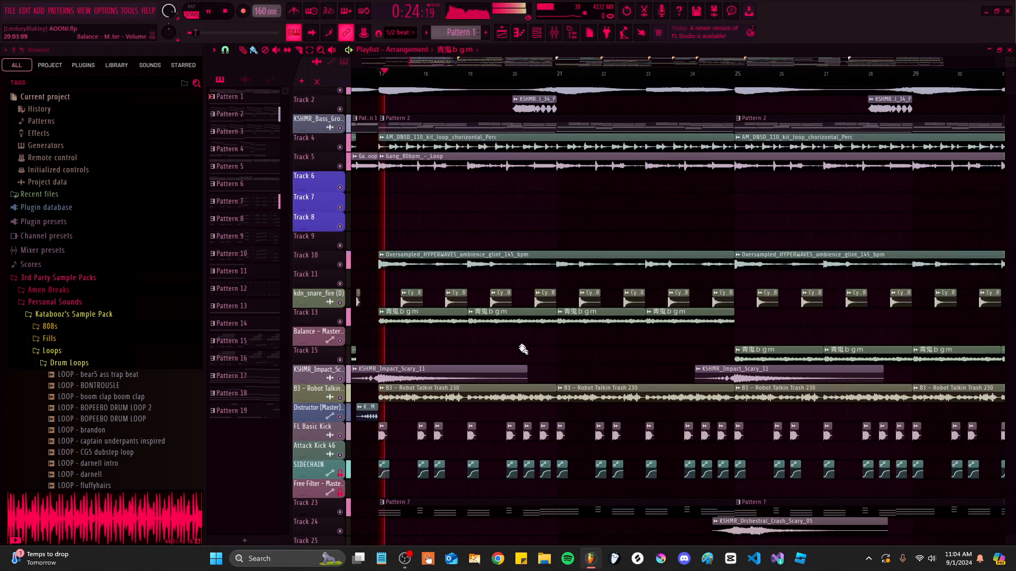
key(XF86AudioLowerVolume)
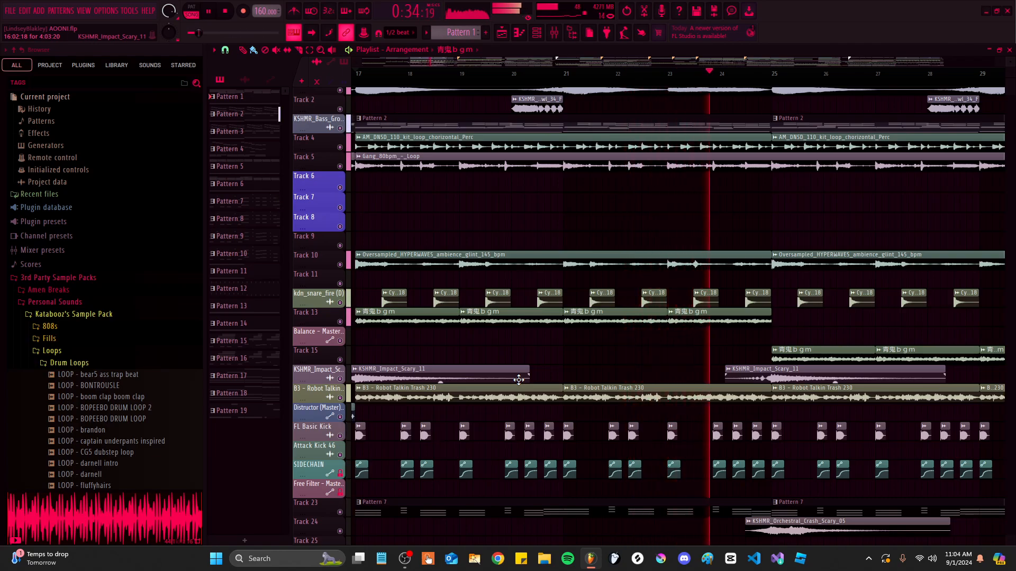
Follow the playing section through the later tracks up to the lyrics start marker at bar 33, stopping playback there
scroll(678, 323, down, 2)
drag(677, 325, 453, 272)
drag(582, 306, 501, 376)
scroll(508, 380, up, 1)
scroll(526, 336, up, 1)
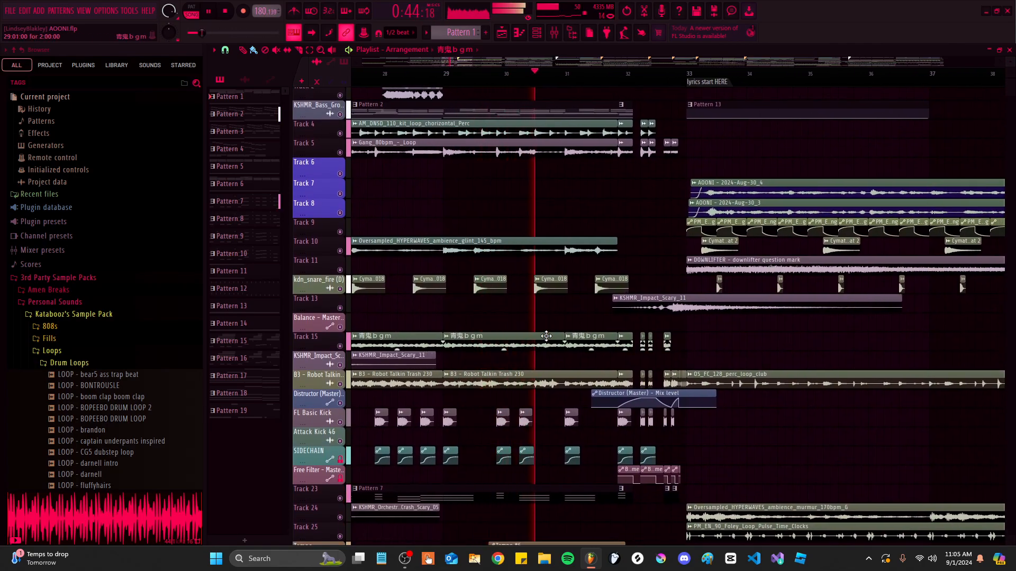
drag(546, 336, 447, 286)
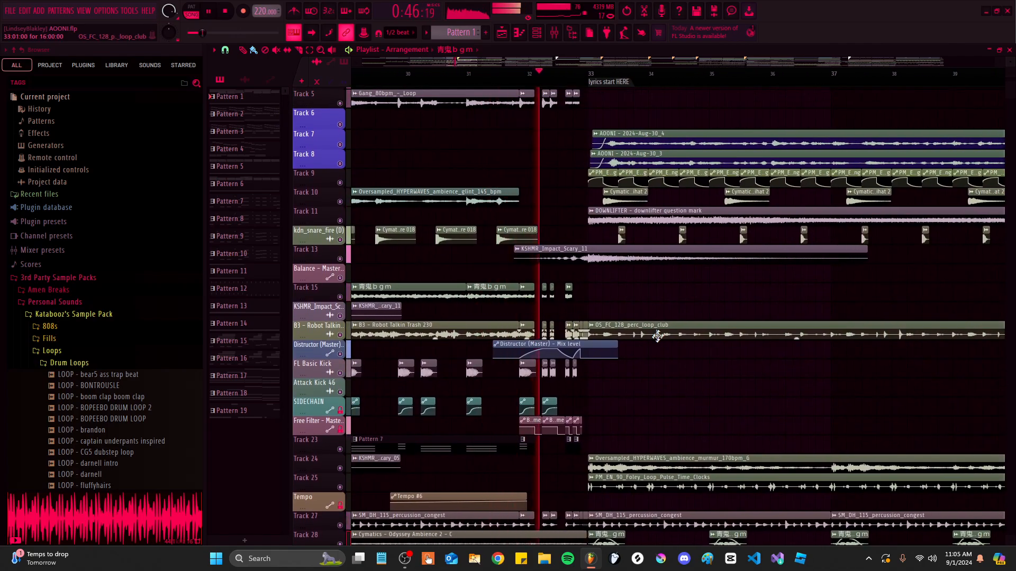
scroll(657, 336, down, 4)
key(space)
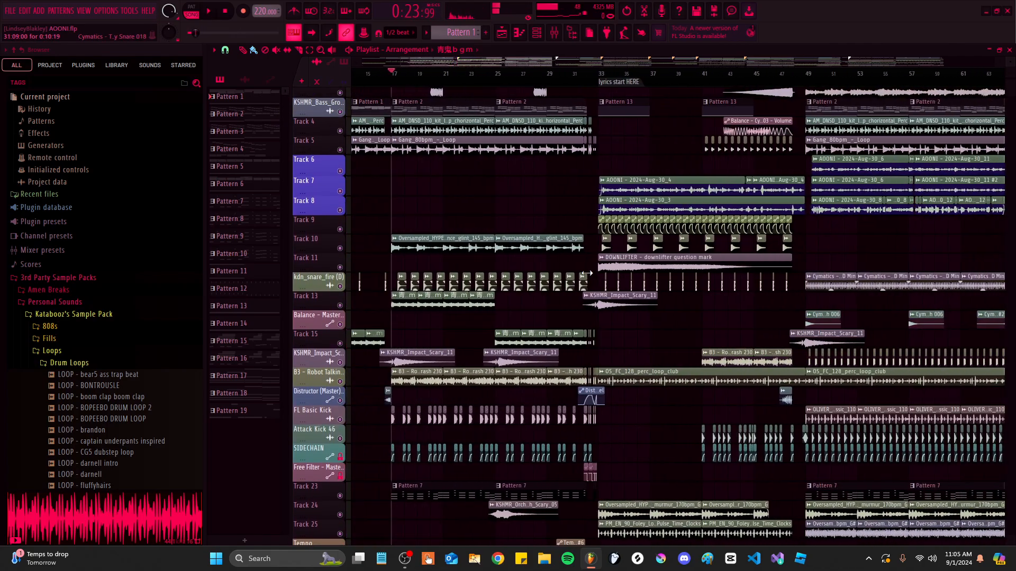
Switch playback to pattern mode and open the Pattern 2 clip at bar 17 in the piano roll
scroll(566, 190, up, 6)
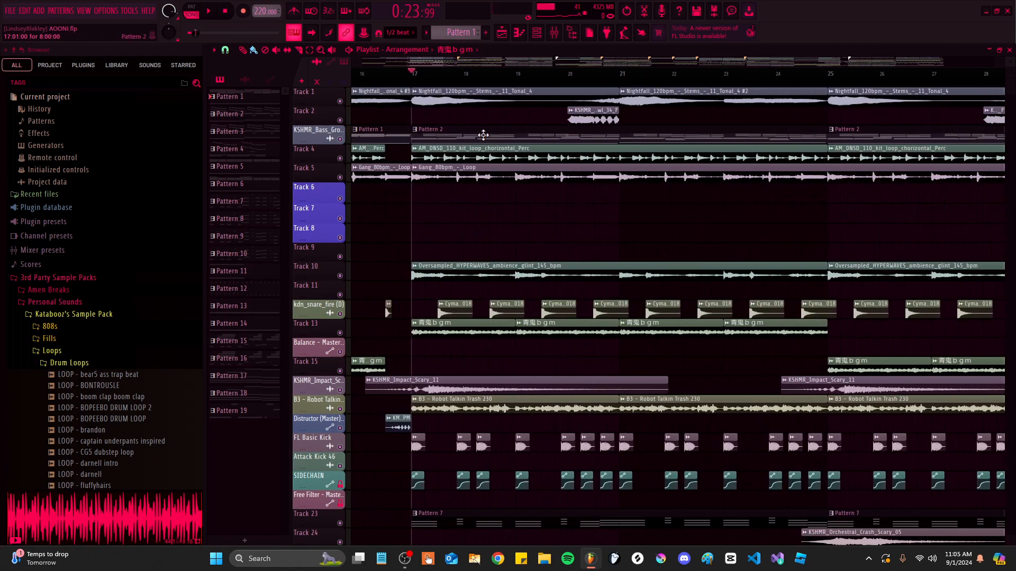
double_click(483, 134)
scroll(483, 143, up, 3)
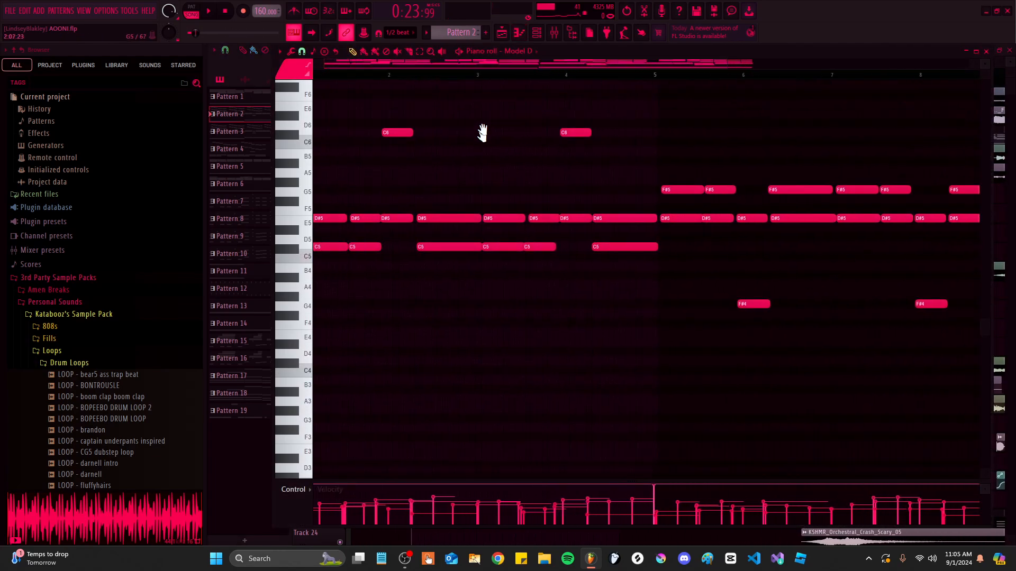
key(l)
key(F5)
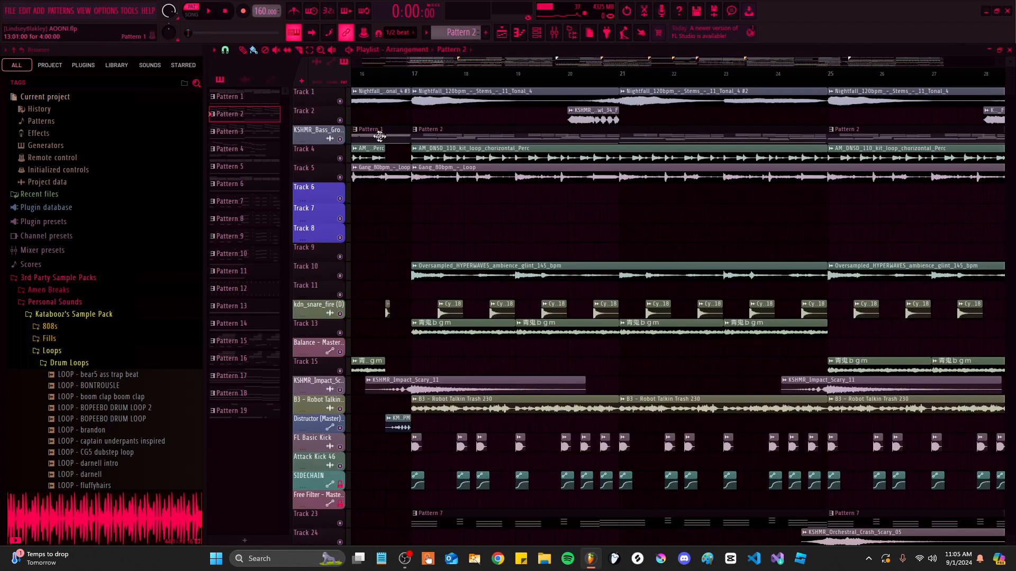
double_click(470, 132)
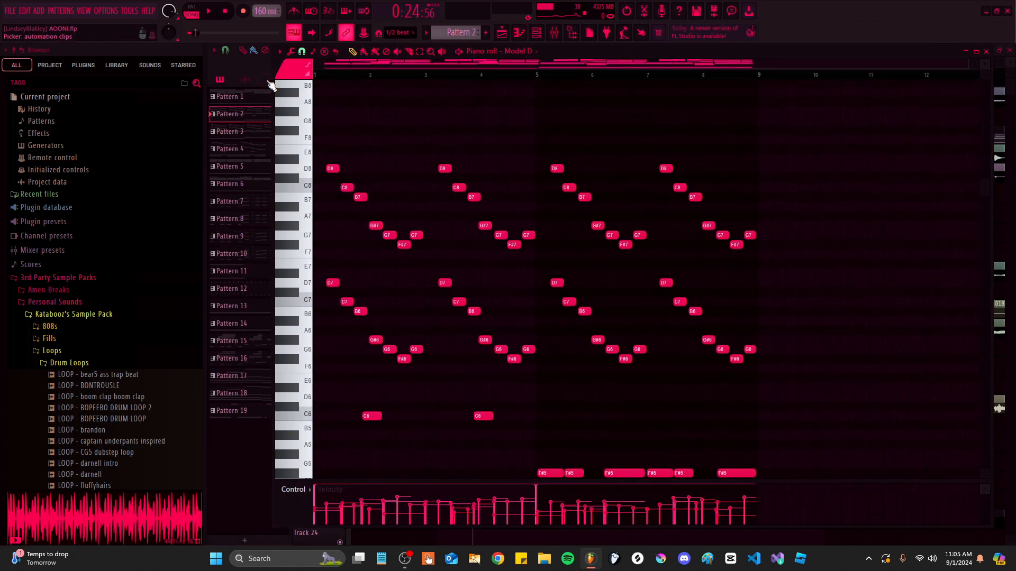
Examine the descending melody notes in the upper octaves of Pattern 2 and how they repeat across the bars
scroll(315, 175, up, 3)
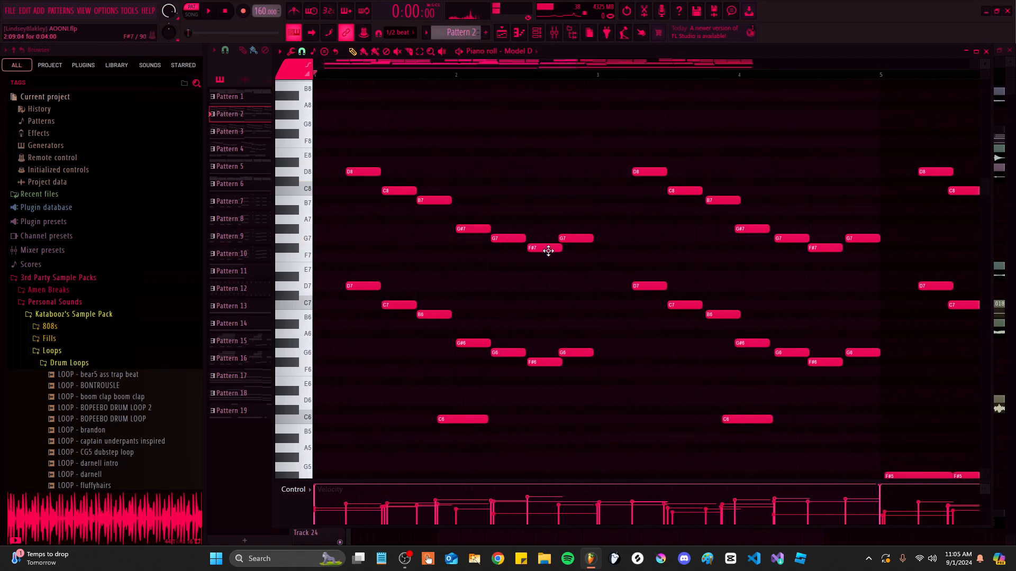
scroll(580, 238, up, 5)
scroll(538, 254, down, 6)
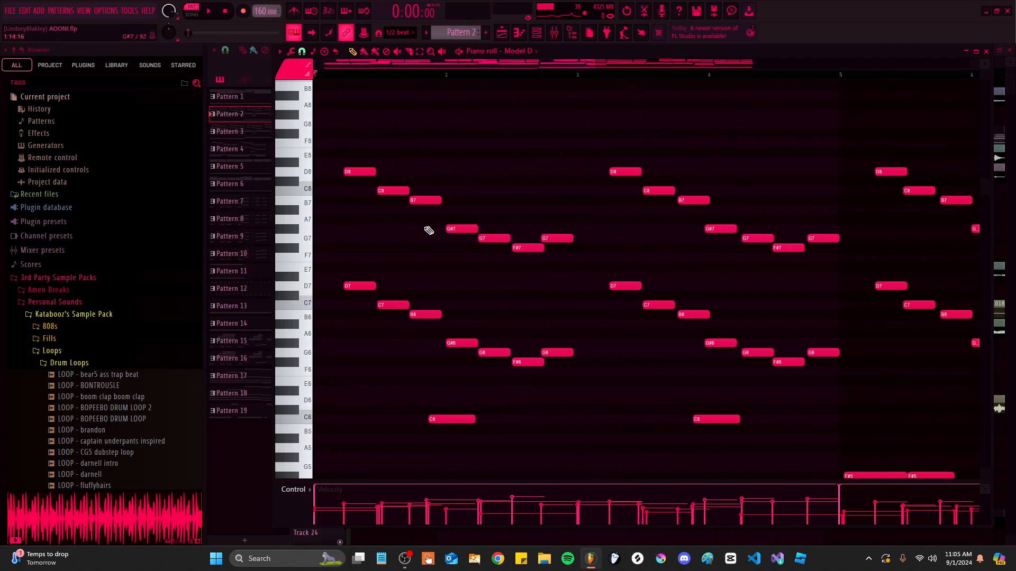
scroll(595, 182, up, 3)
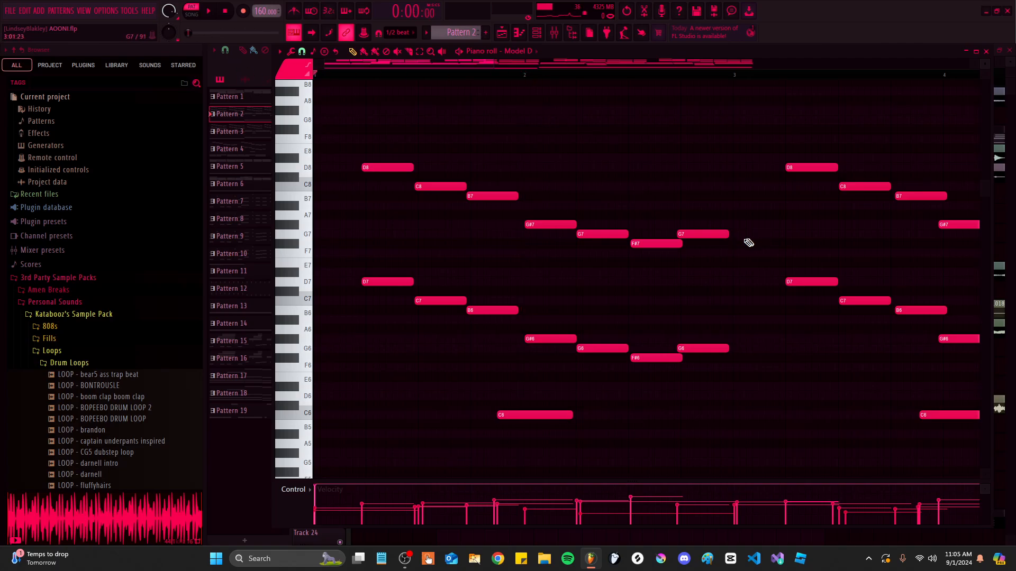
scroll(561, 159, down, 4)
Examine Pattern 2's middle-register notes and the long C2 and F#2 bass notes beneath them
scroll(433, 272, down, 10)
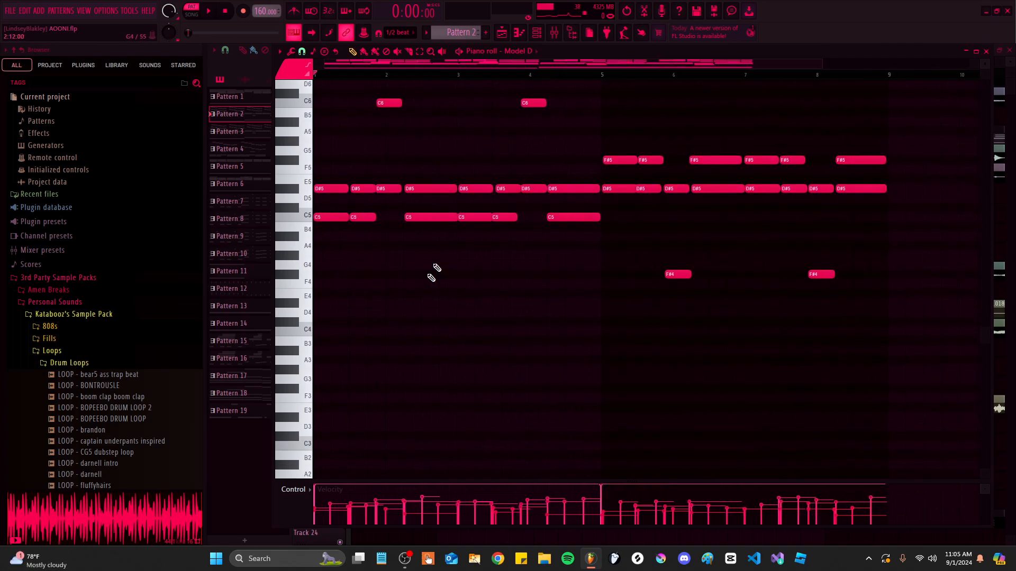
scroll(495, 337, up, 3)
scroll(642, 349, down, 2)
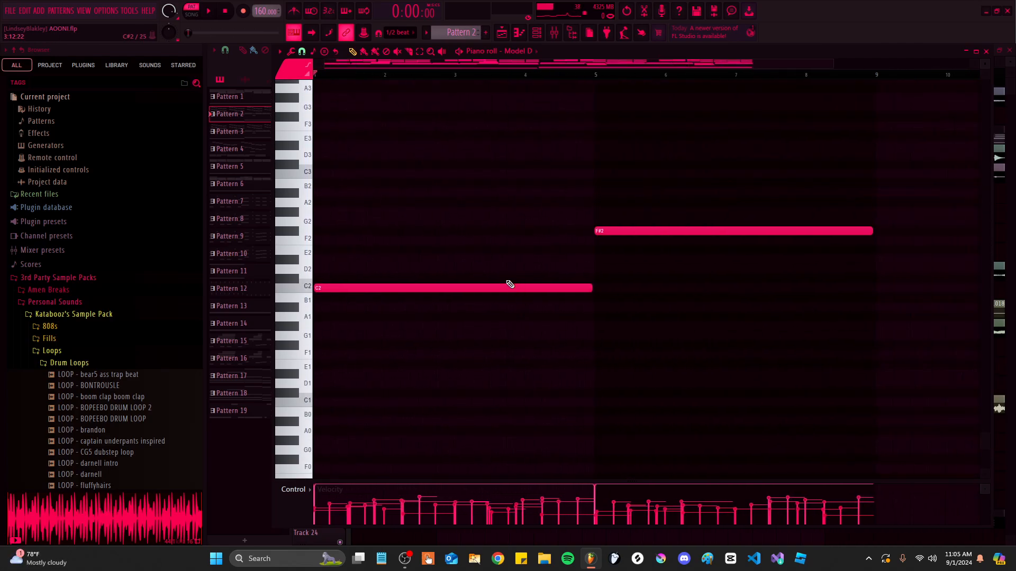
scroll(318, 290, up, 2)
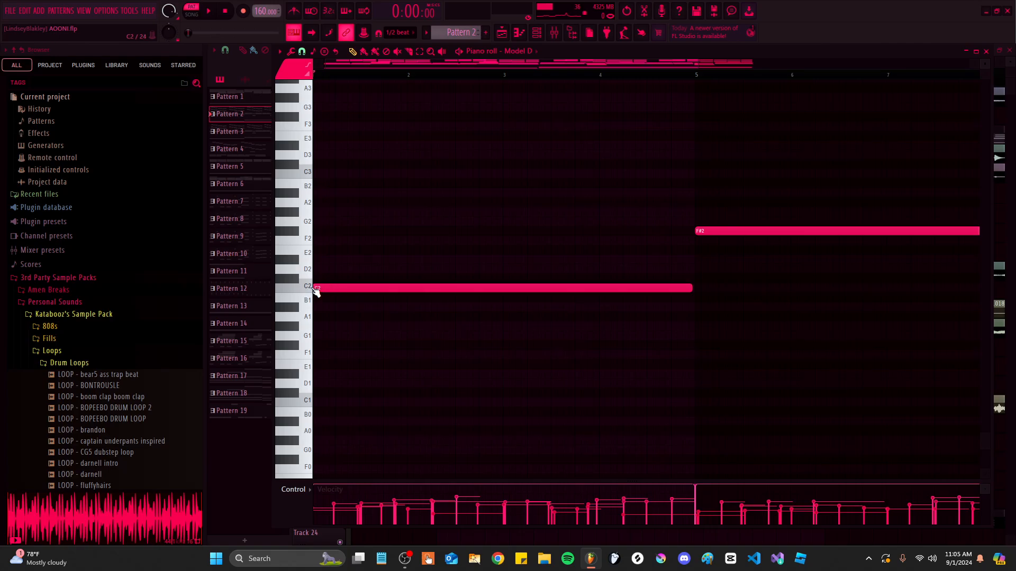
scroll(359, 283, down, 3)
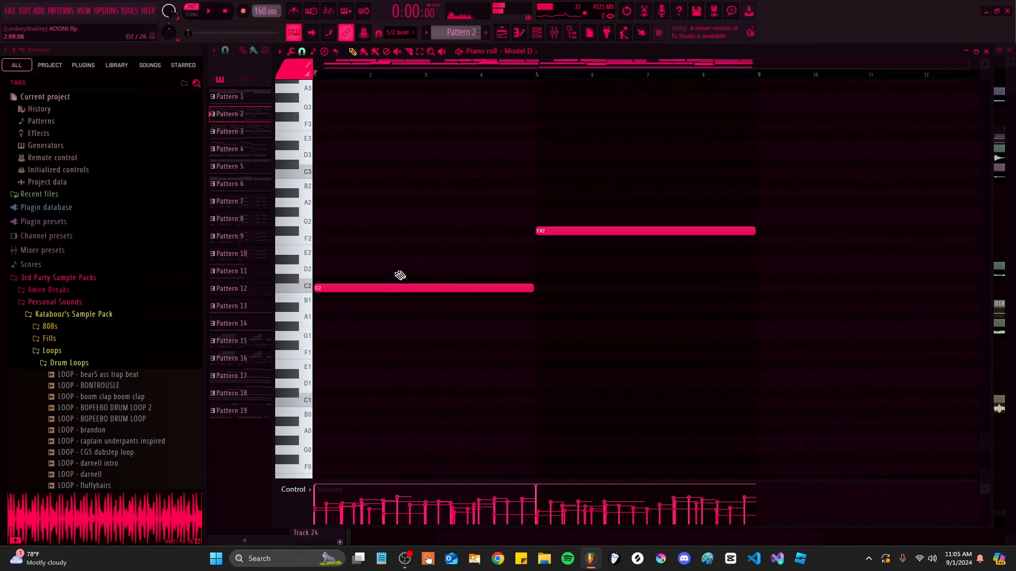
scroll(502, 265, up, 2)
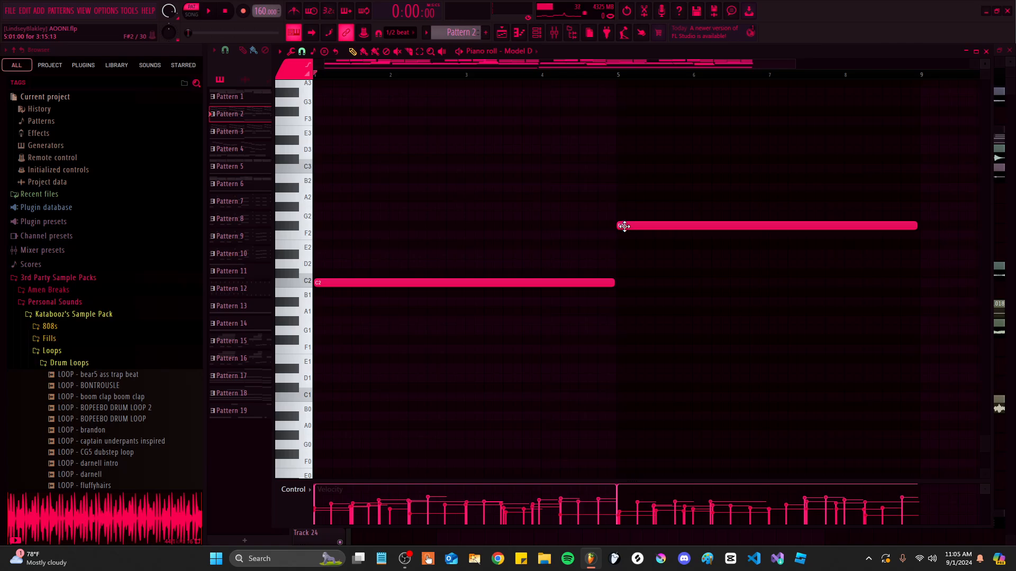
scroll(628, 232, up, 2)
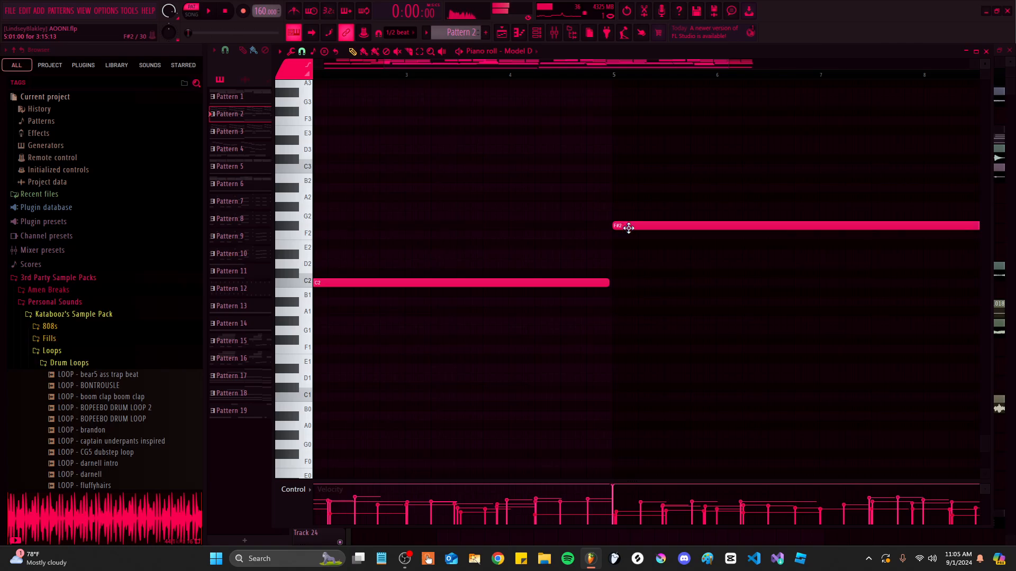
scroll(585, 248, down, 4)
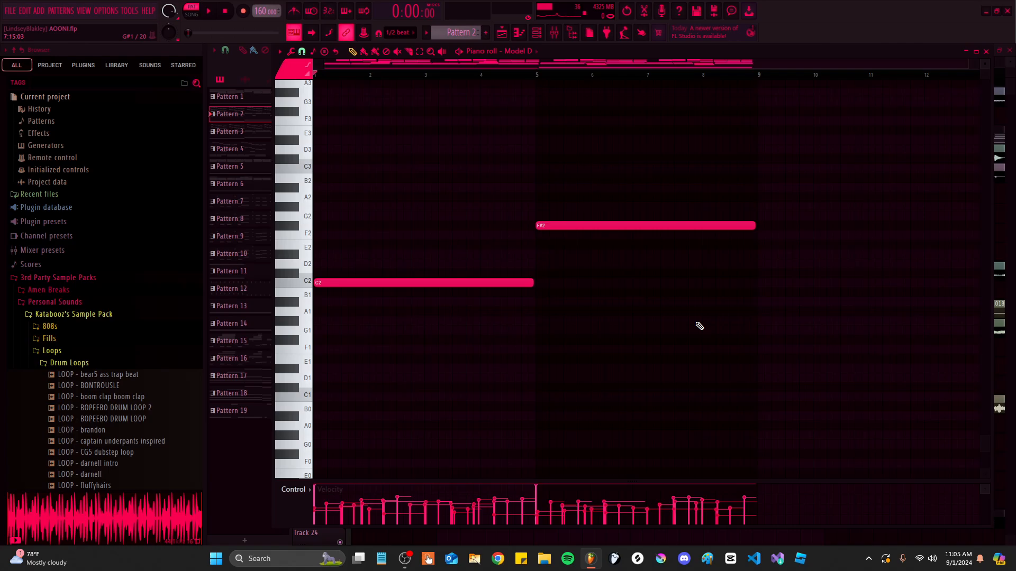
scroll(540, 274, up, 5)
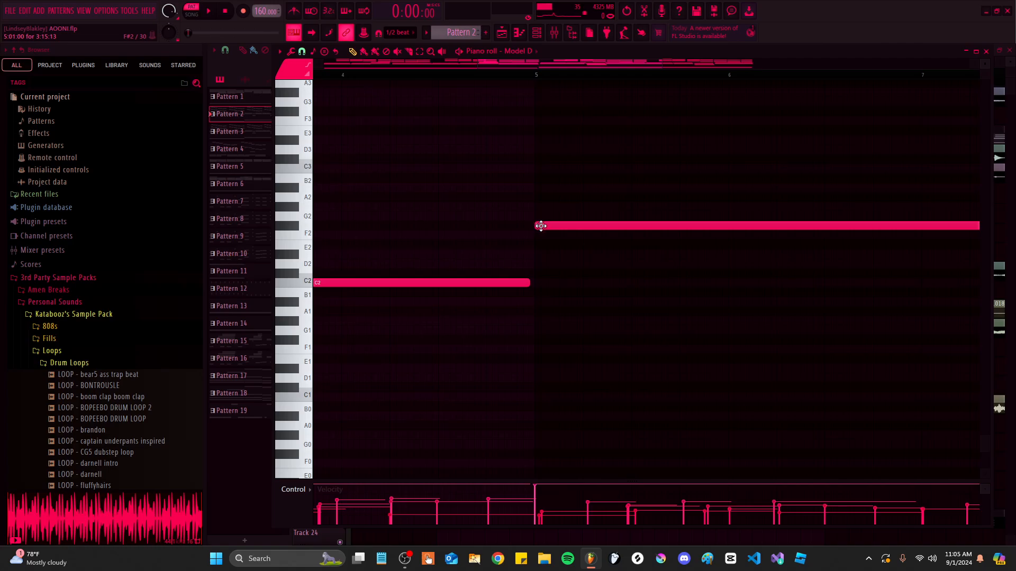
scroll(541, 226, down, 3)
drag(540, 226, 714, 280)
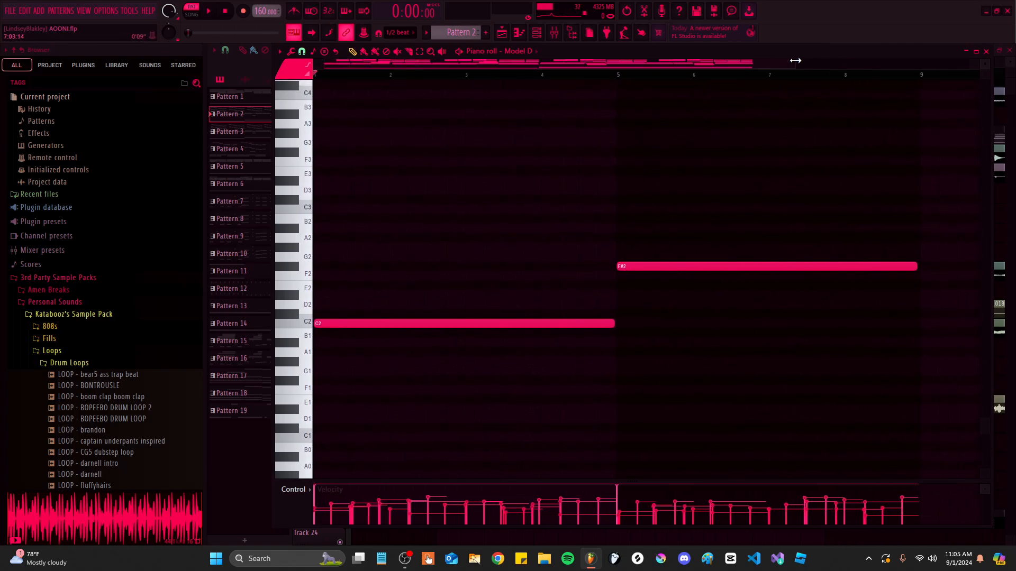
Play Pattern 2 from its start in the piano roll, following the melody and chord notes, and stop it
scroll(601, 283, up, 10)
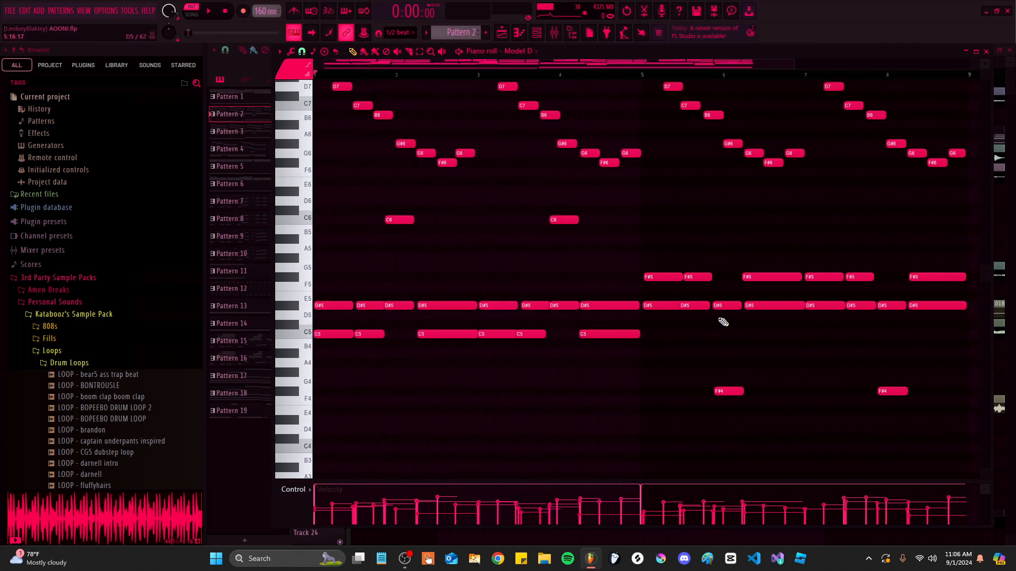
scroll(607, 267, up, 2)
key(space)
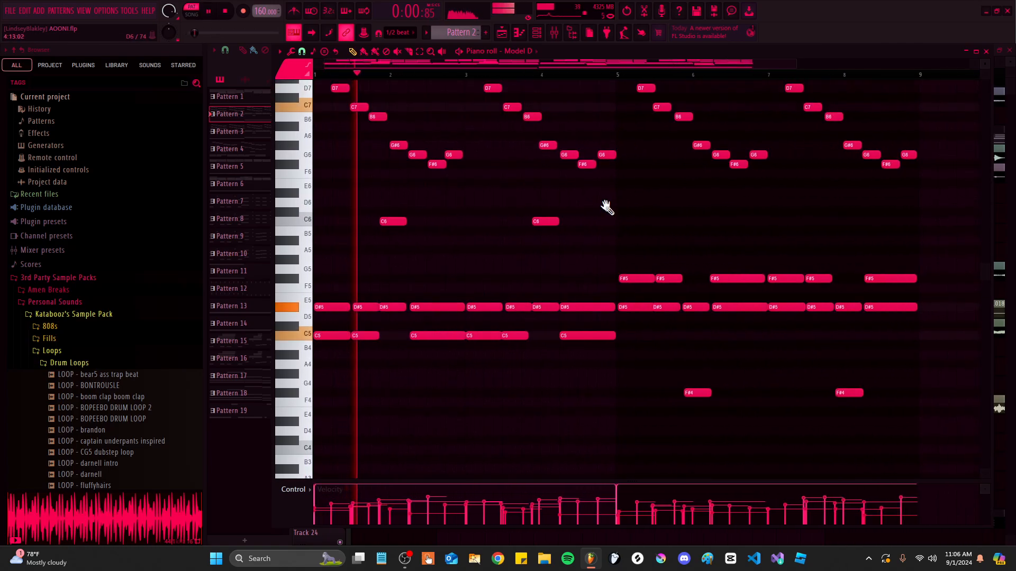
scroll(527, 241, up, 3)
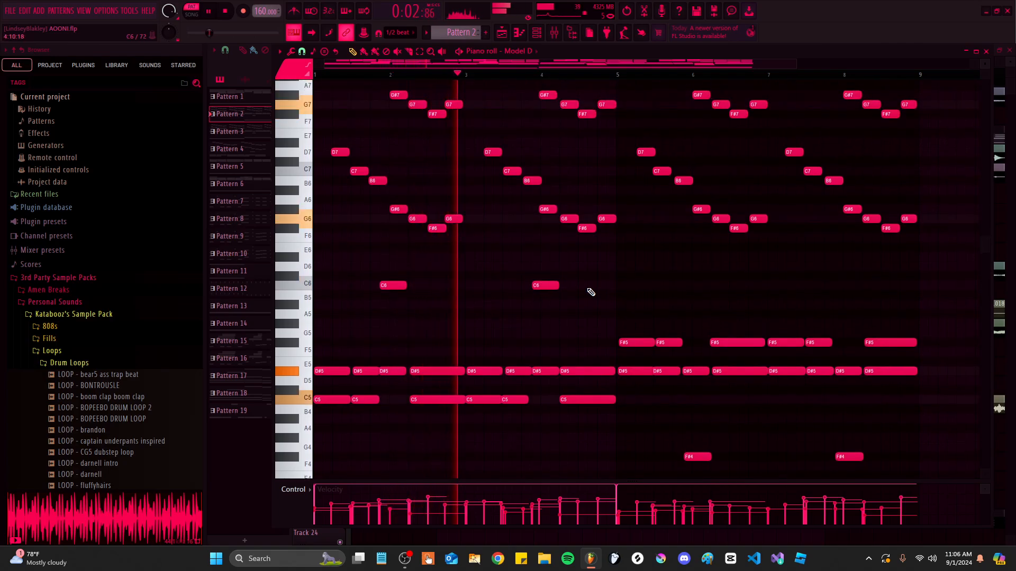
drag(583, 278, 617, 141)
scroll(571, 302, down, 2)
scroll(556, 302, up, 1)
drag(601, 179, 605, 269)
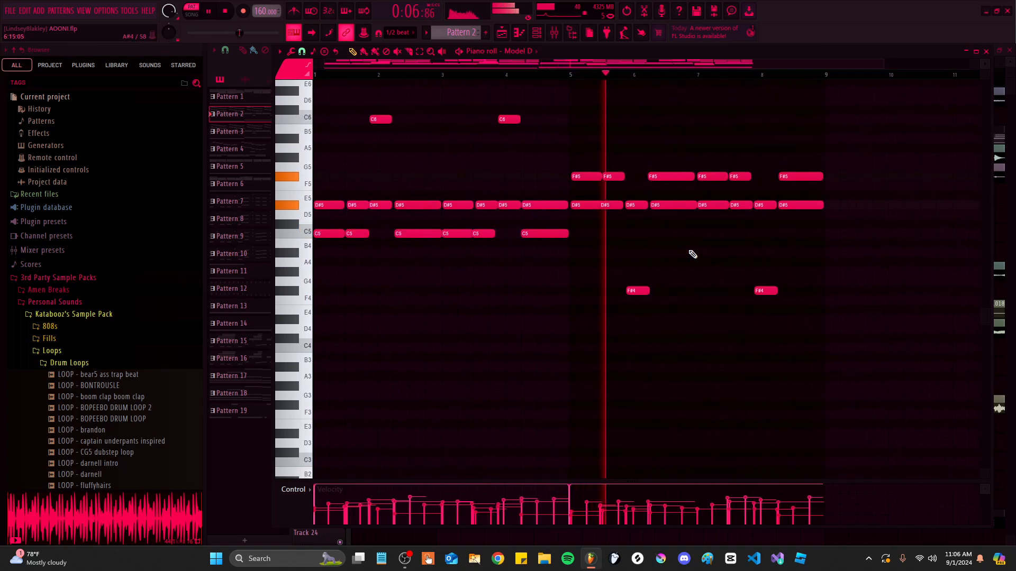
scroll(626, 243, up, 1)
scroll(696, 279, down, 1)
drag(571, 233, 676, 388)
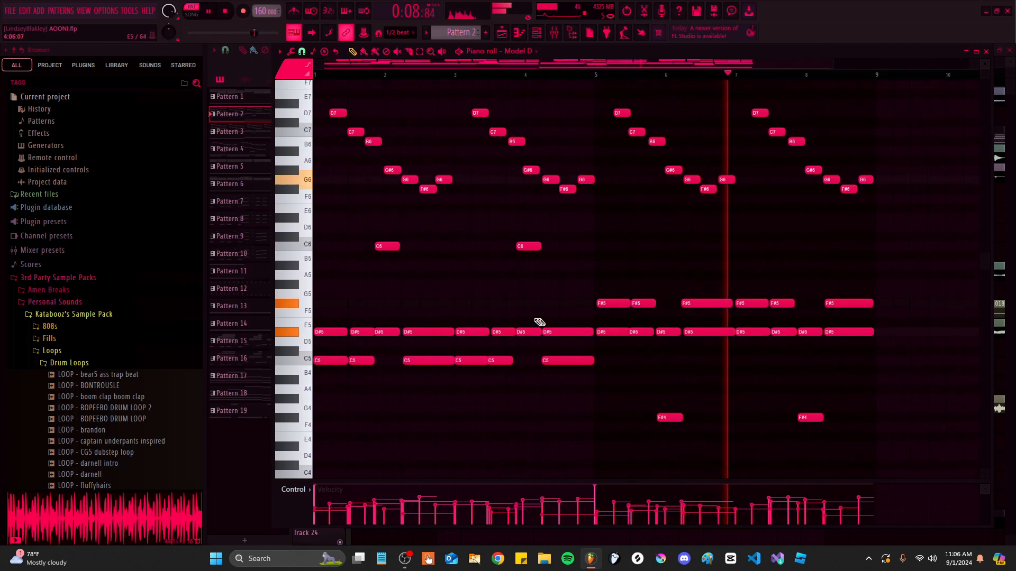
key(space)
Review the upper melody notes of Pattern 2 once more and return to the playlist
drag(511, 302, 506, 124)
scroll(381, 215, up, 4)
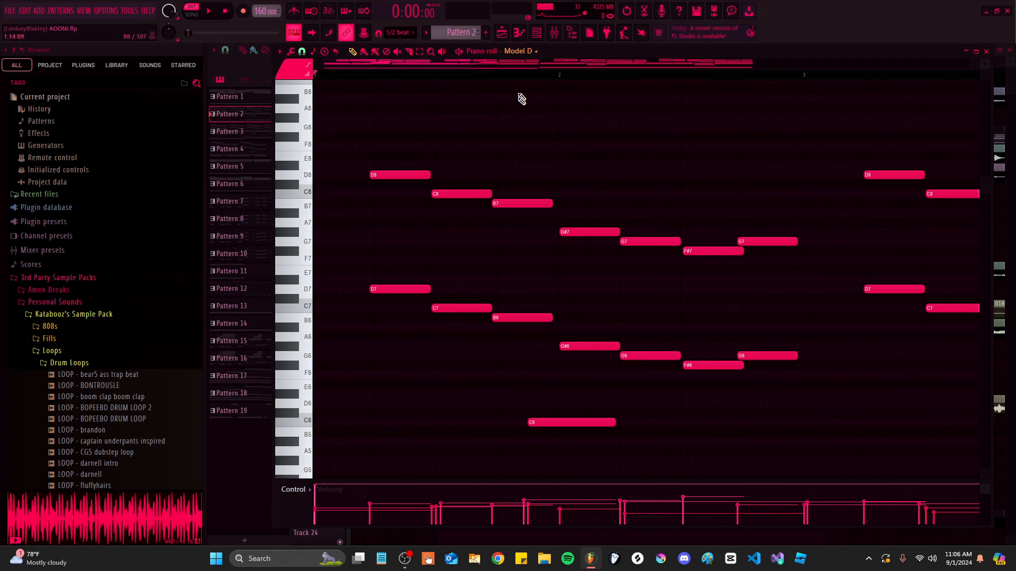
scroll(499, 143, down, 3)
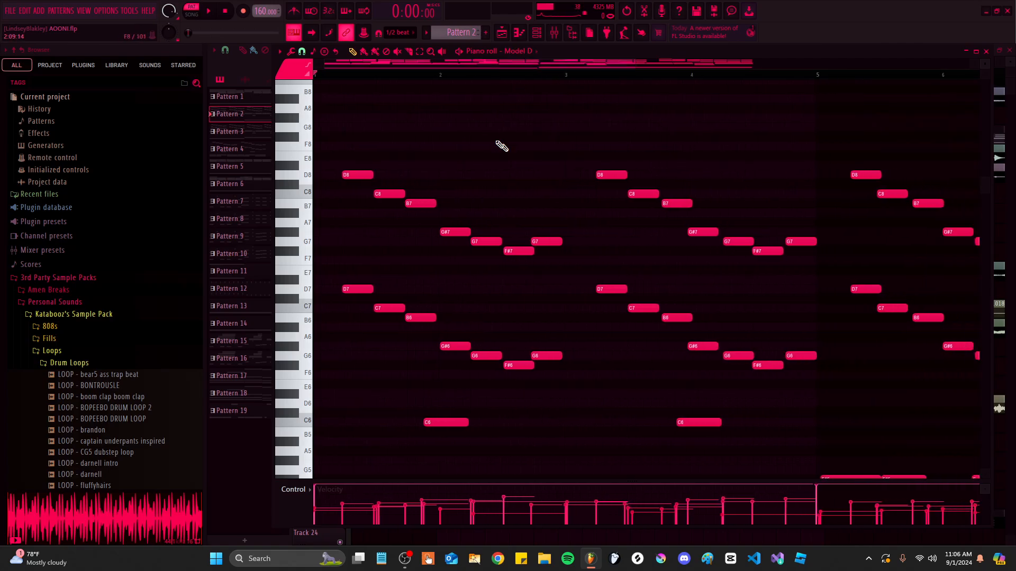
click(502, 33)
Look over the layers that make up the playlist section starting at bar 17
scroll(584, 261, down, 5)
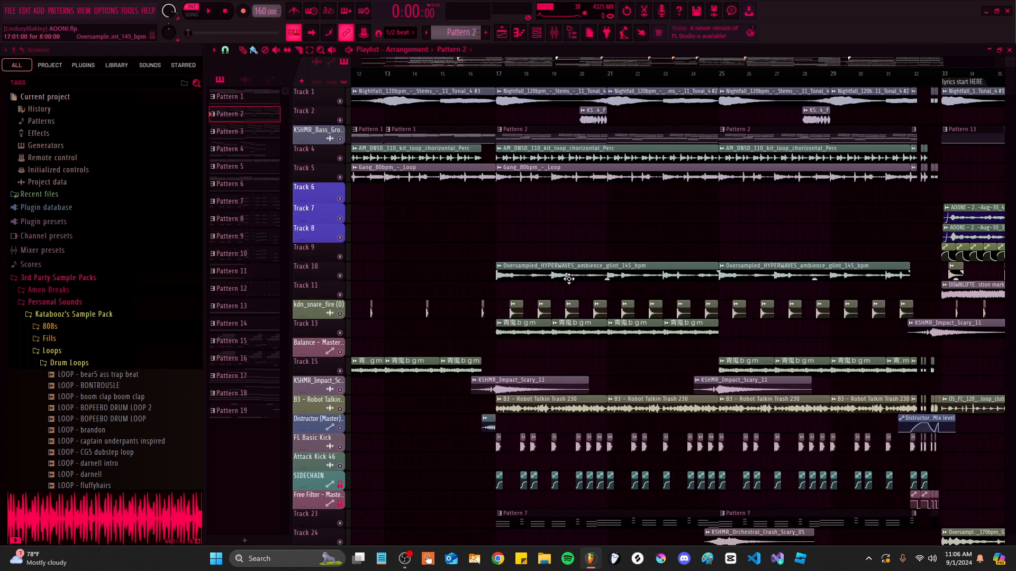
drag(569, 279, 541, 190)
scroll(552, 205, down, 2)
drag(561, 230, 551, 220)
scroll(598, 183, down, 1)
drag(605, 183, 612, 115)
scroll(513, 264, up, 3)
scroll(492, 247, up, 4)
scroll(476, 363, up, 3)
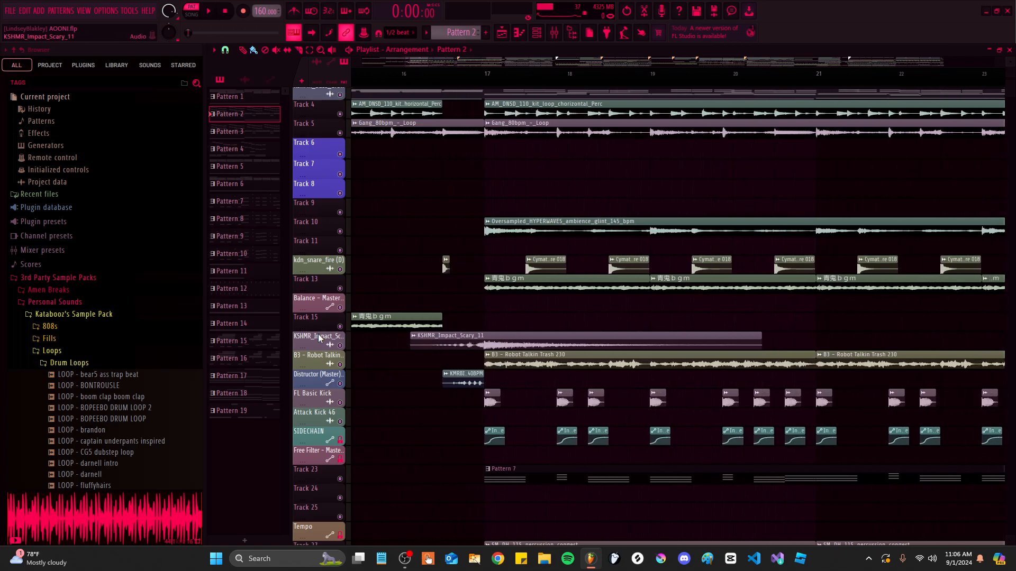
Solo the KSHMR_Impact_Scary_11 track and play its impact clip from just after bar 16
right_click(340, 346)
scroll(413, 205, up, 2)
click(423, 79)
key(space)
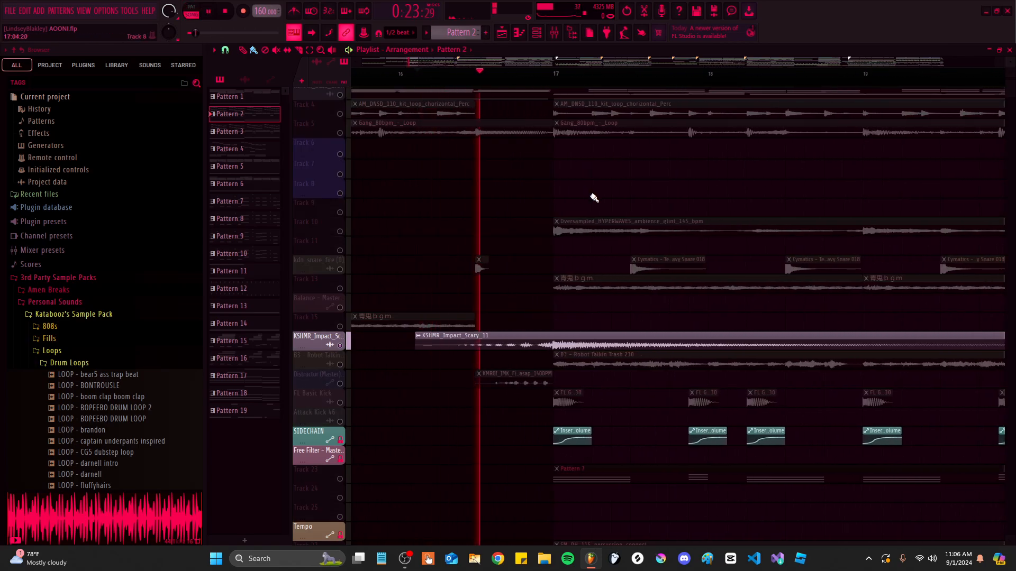
Solo the Distructor (Master) track and play its short KMRBI 140BPM clip leading into bar 17
scroll(372, 332, down, 2)
right_click(340, 334)
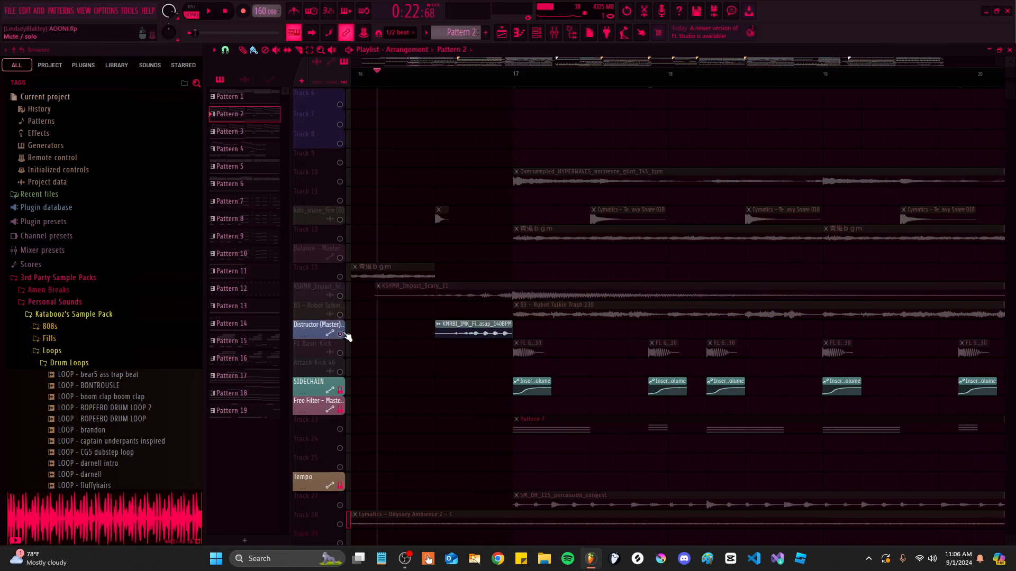
scroll(439, 91, down, 1)
key(space)
scroll(577, 348, down, 2)
scroll(576, 345, up, 2)
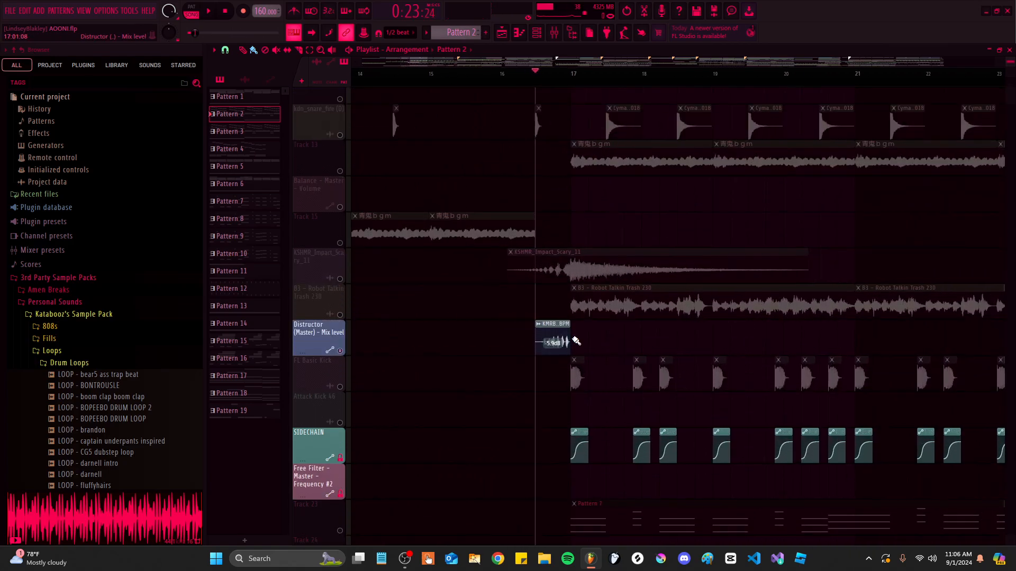
Replay the soloed Distructor (Master) fill clip just before bar 17
scroll(573, 319, up, 4)
scroll(574, 316, down, 2)
key(space)
key(space)
Solo the FL Basic Kick track alongside the SIDECHAIN automation and place the playhead at bar 17
drag(628, 310, 469, 287)
scroll(469, 289, down, 4)
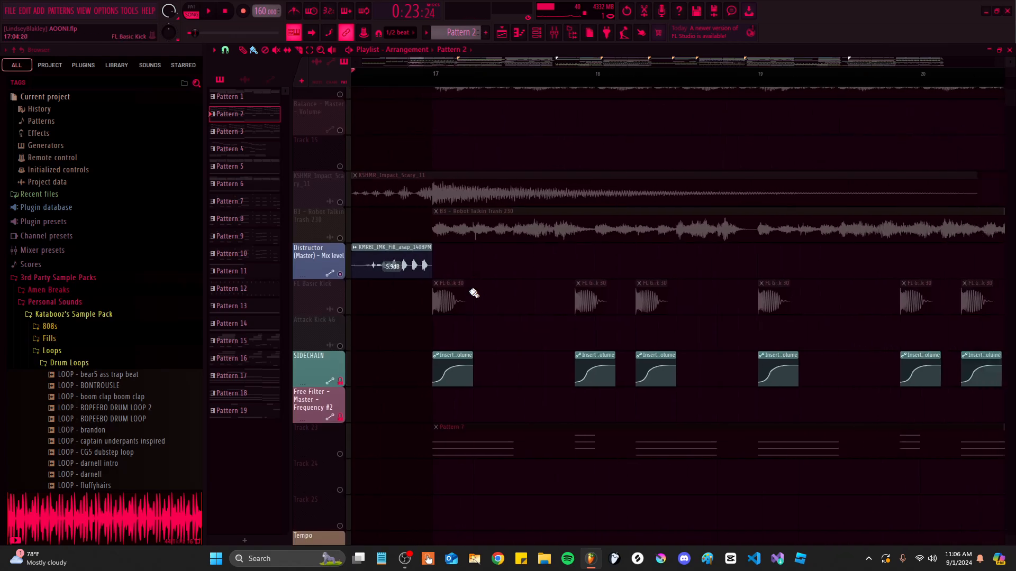
right_click(341, 311)
scroll(455, 309, up, 4)
scroll(470, 306, up, 1)
click(474, 77)
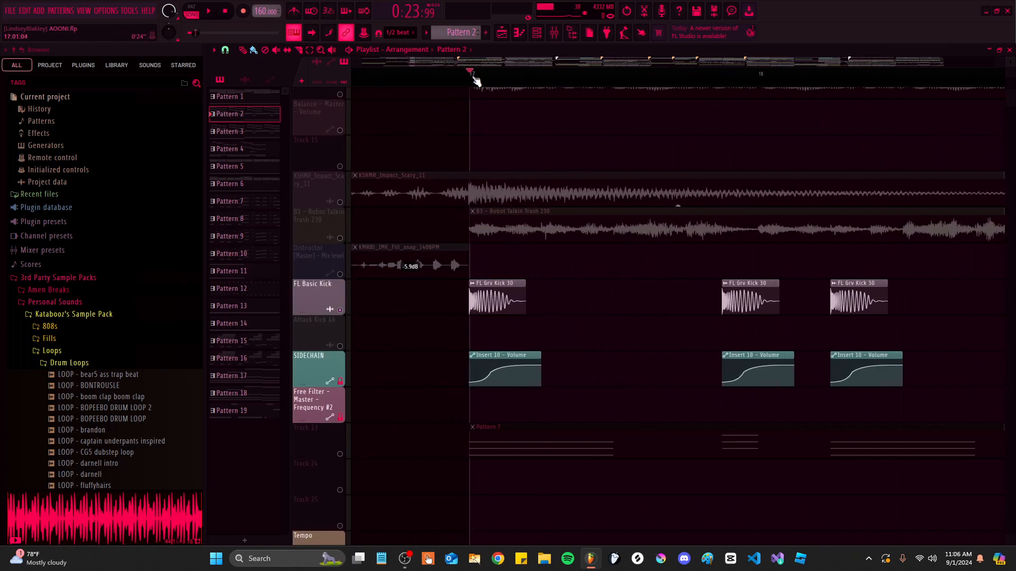
scroll(528, 437, down, 4)
scroll(499, 245, down, 6)
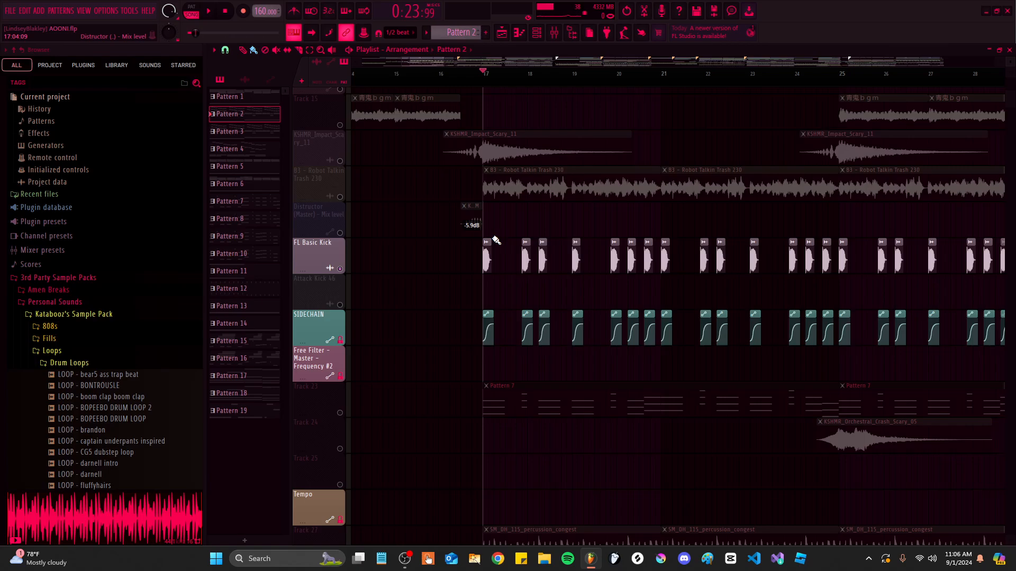
Enable Track 23 with the kick and sidechain layers and play Pattern 7 from bar 17
scroll(497, 244, up, 3)
scroll(522, 227, up, 5)
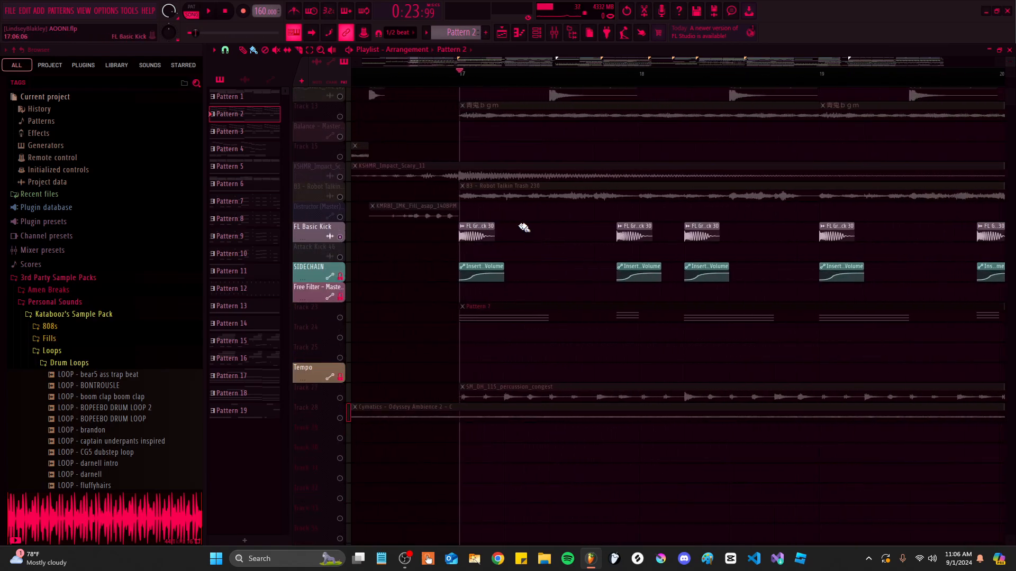
scroll(526, 254, down, 1)
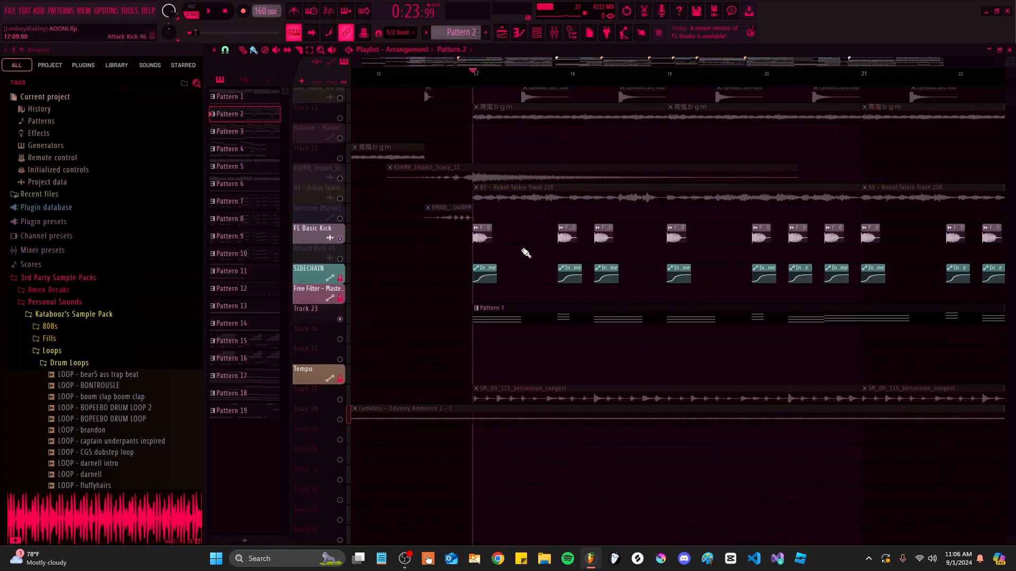
key(space)
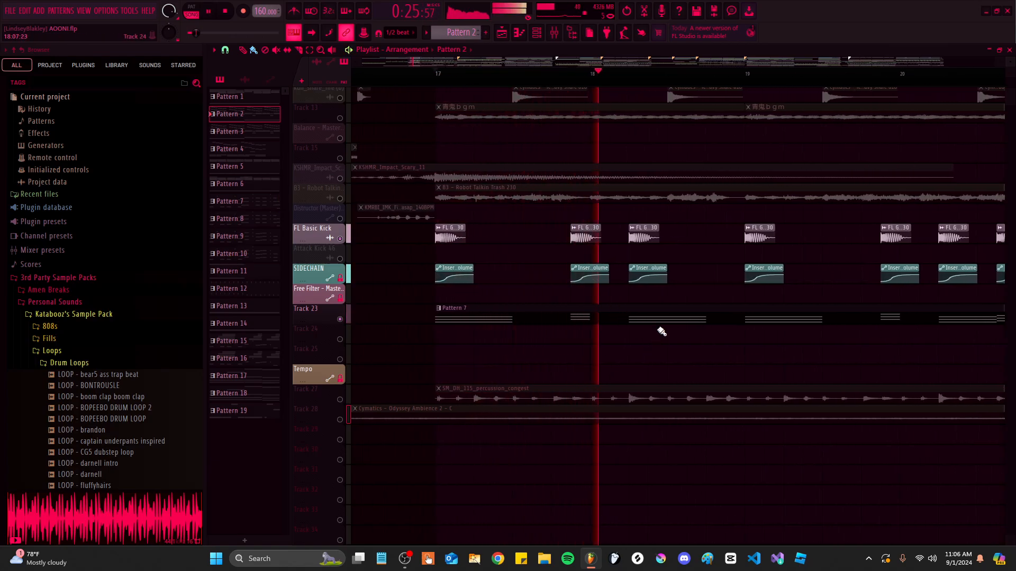
Listen to the kick and Pattern 7 with the SIDECHAIN track muted, and turn that track back on
scroll(660, 331, up, 1)
scroll(370, 318, up, 2)
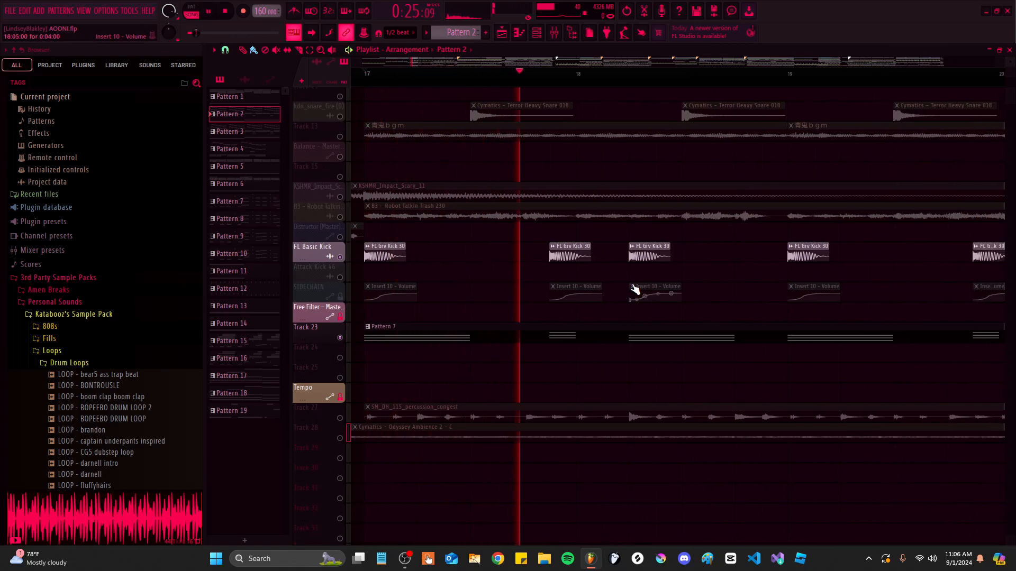
key(space)
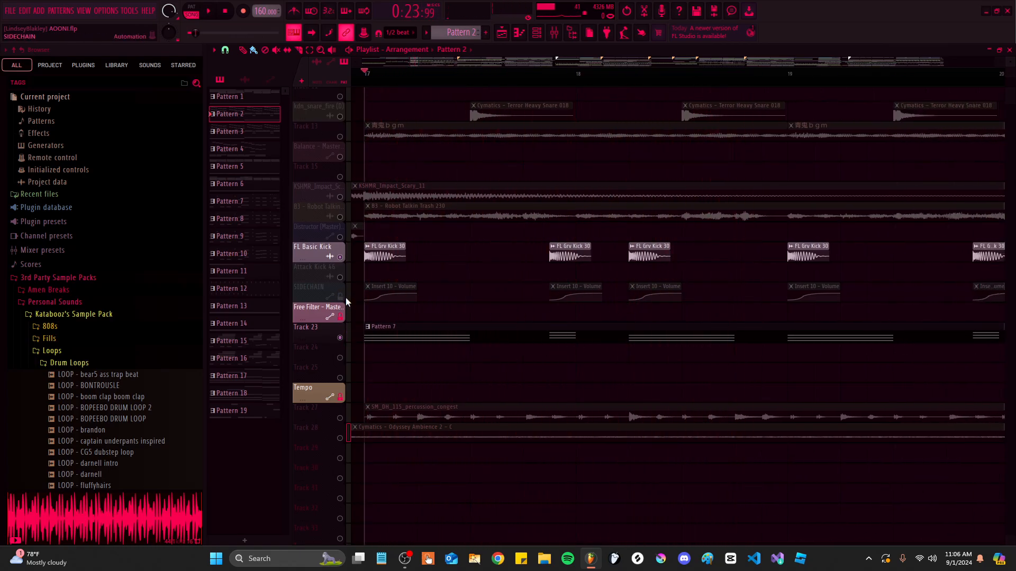
click(340, 297)
scroll(455, 312, down, 5)
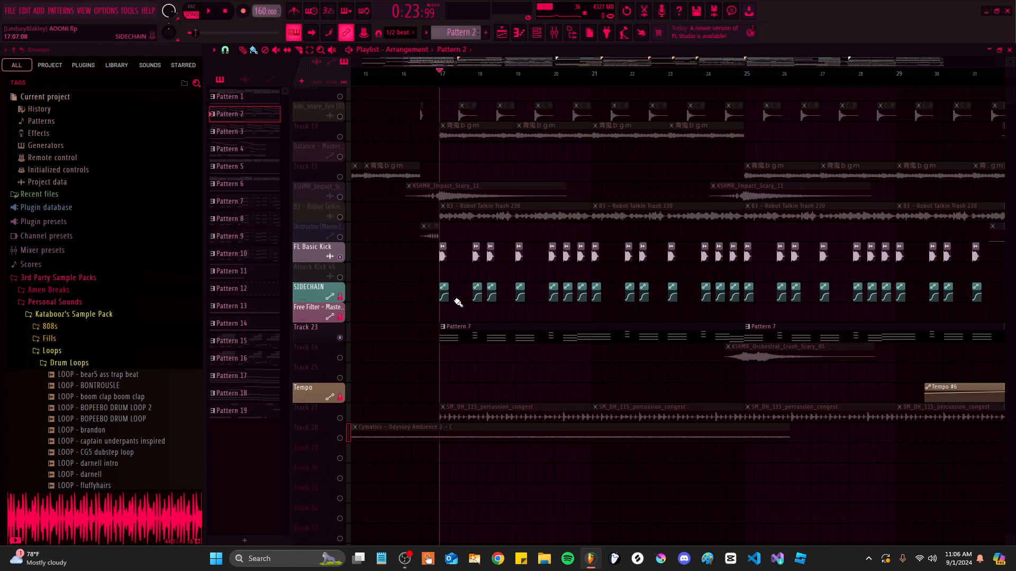
scroll(518, 250, up, 5)
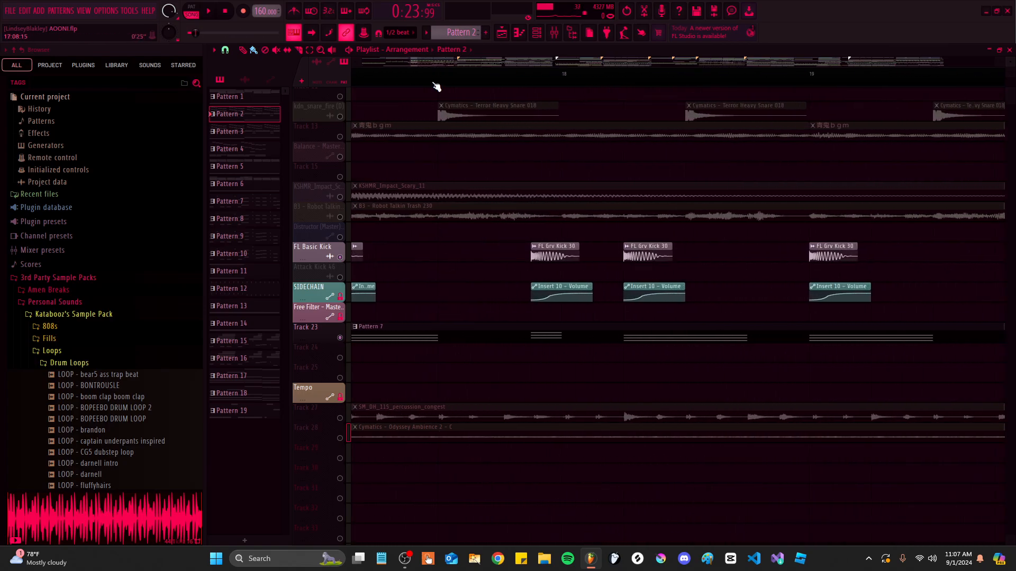
Open Pattern 7's Vital notes and inspect the effects chain on the Vital mixer insert
double_click(526, 311)
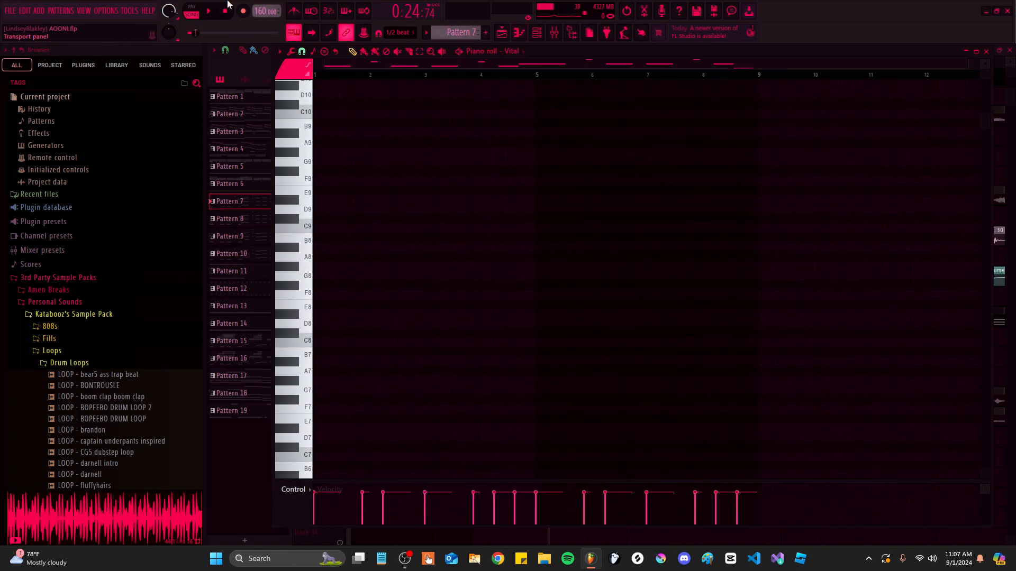
click(535, 32)
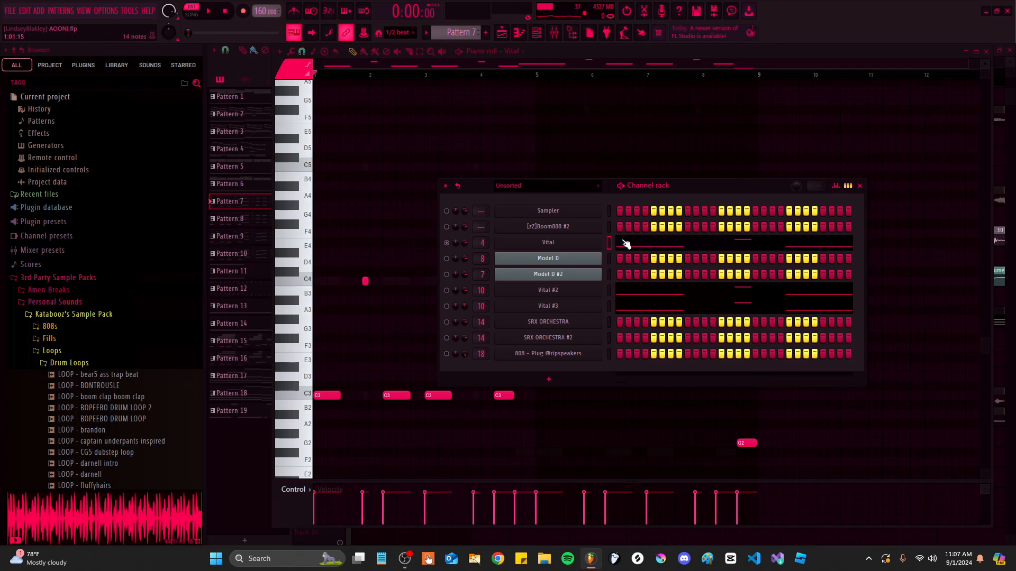
click(554, 32)
click(334, 234)
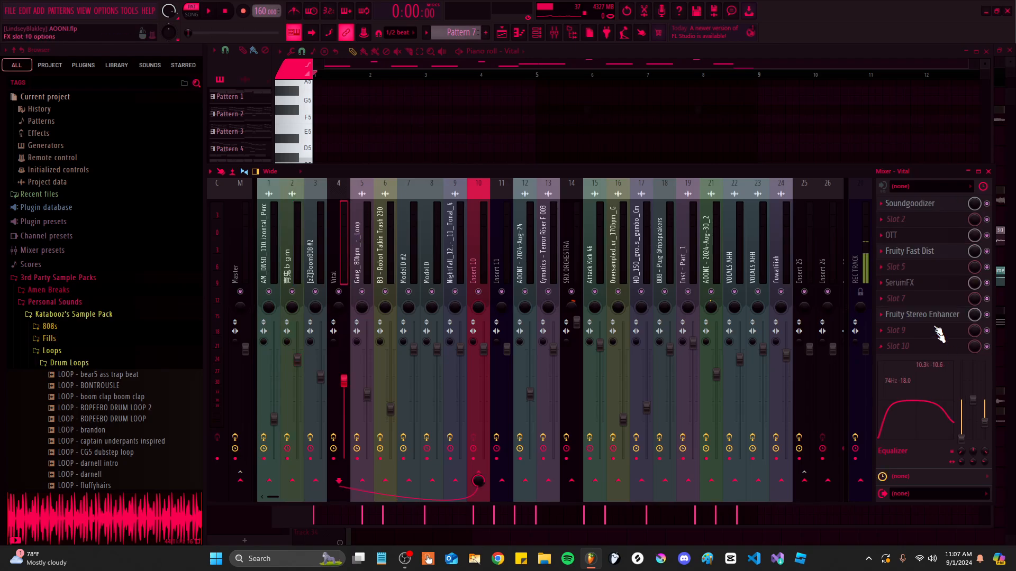
Play Pattern 7's Vital channel while viewing its SQ - Running Bass preset in the synth window
key(space)
key(F6)
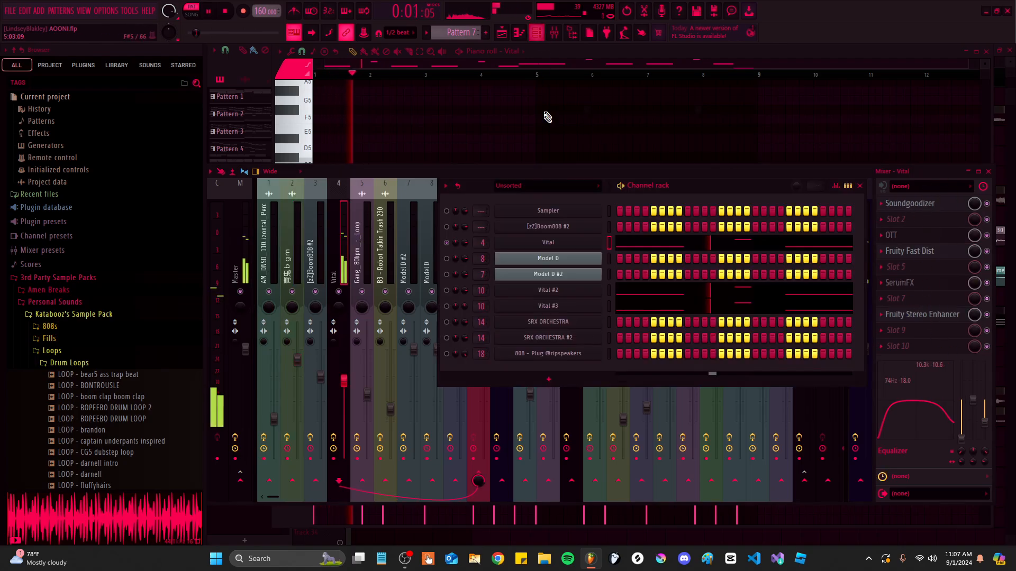
click(595, 242)
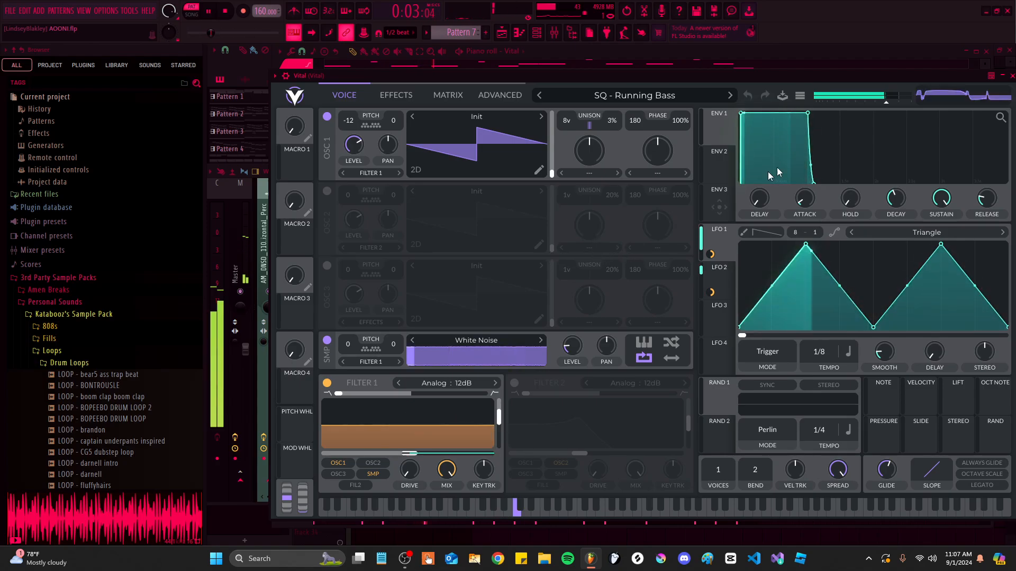
drag(956, 75, 926, 83)
drag(623, 82, 630, 82)
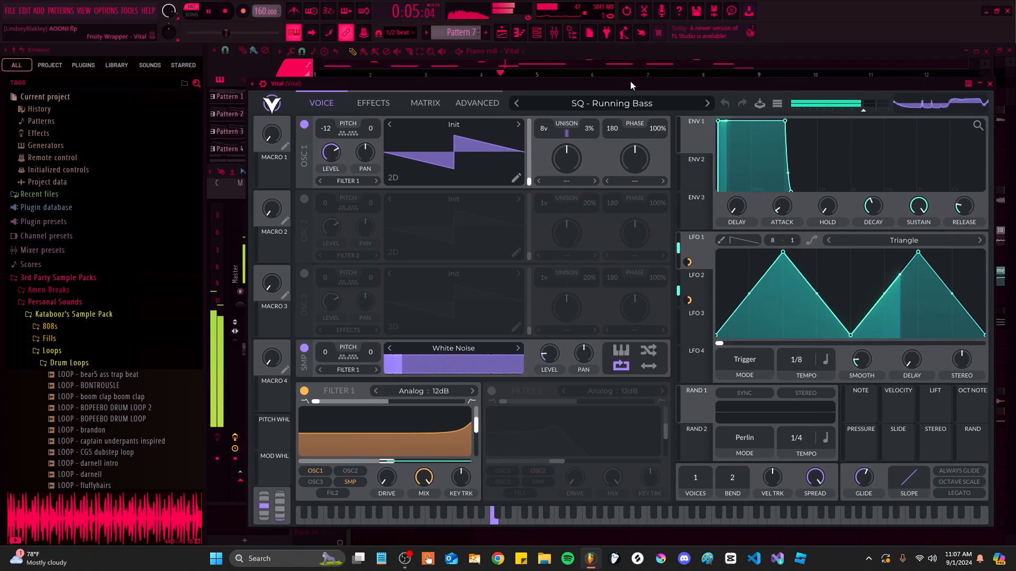
key(space)
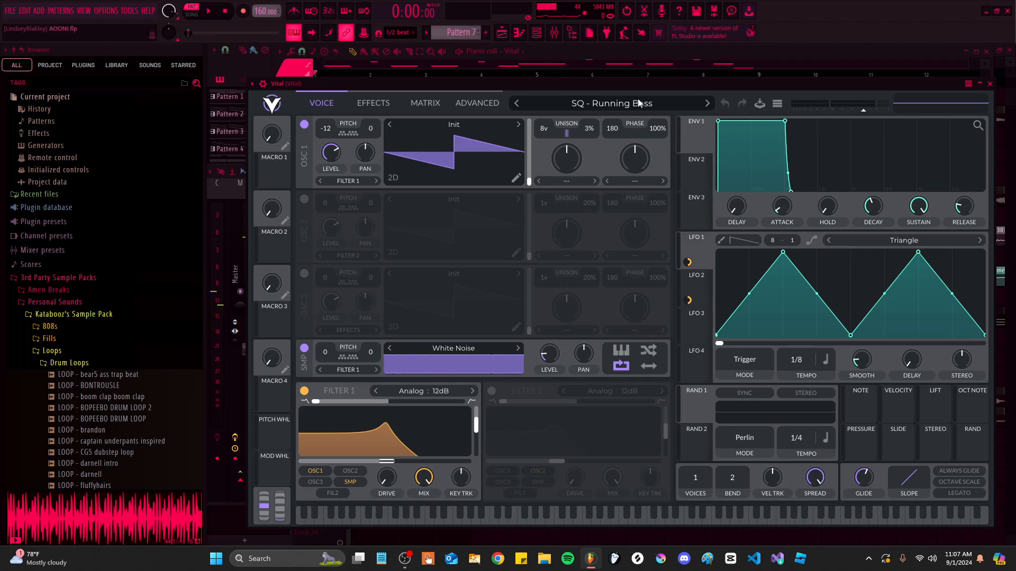
Close the Vital synth and mixer, and replay the Vital bass against its notes
click(991, 83)
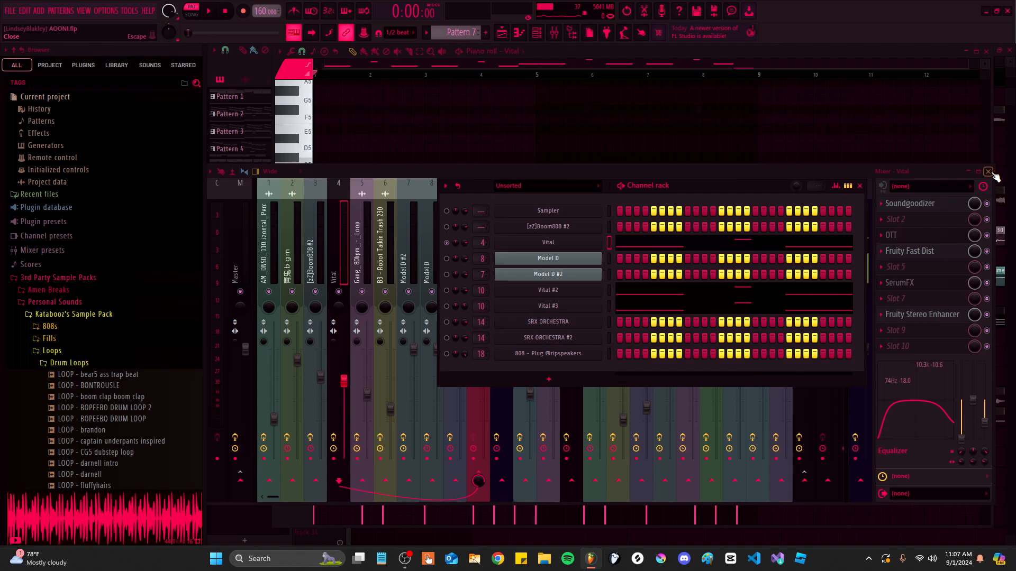
click(988, 172)
key(space)
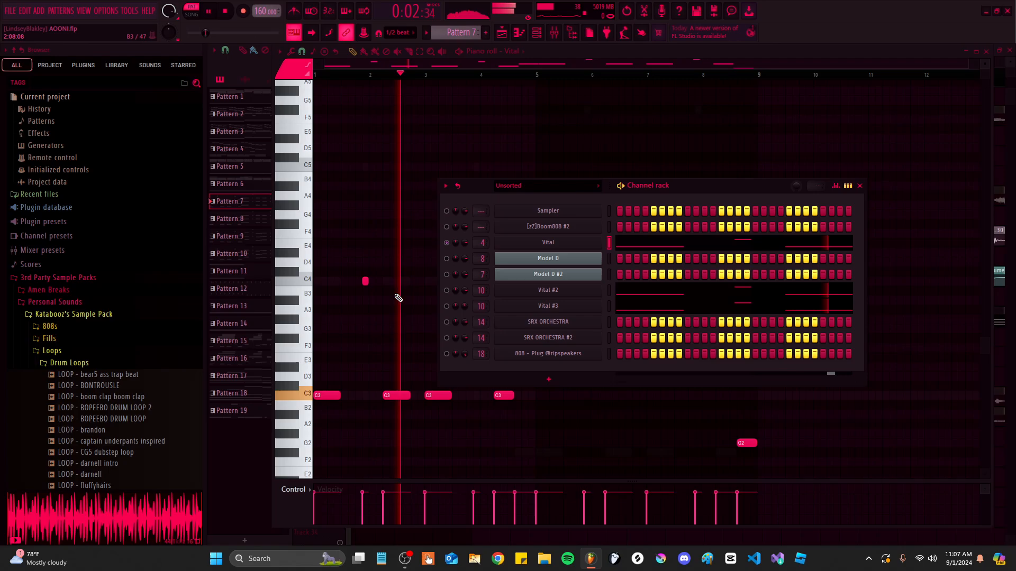
key(space)
Solo the Vital #2 channel, open its notes and play them
scroll(398, 298, down, 2)
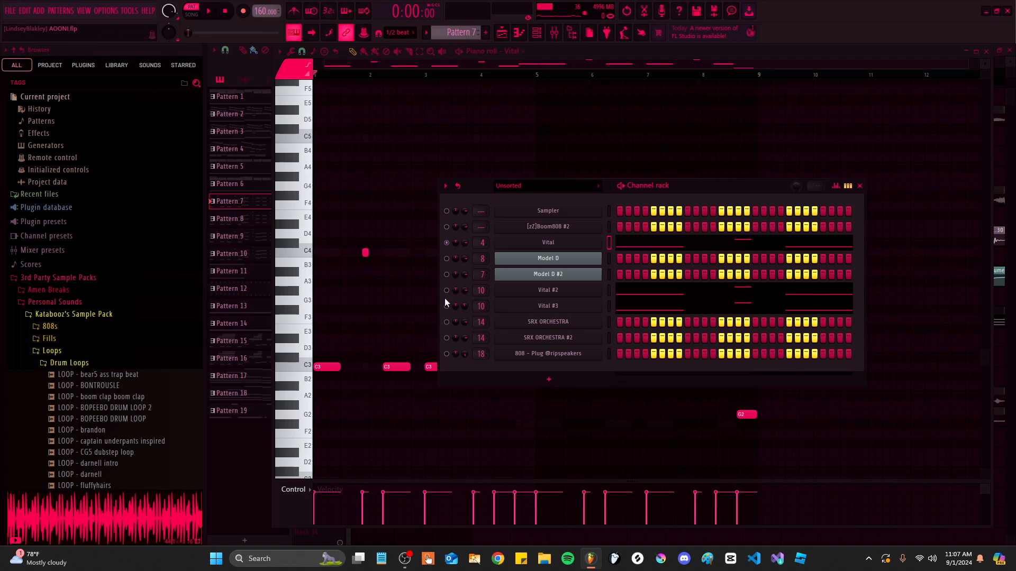
key(space)
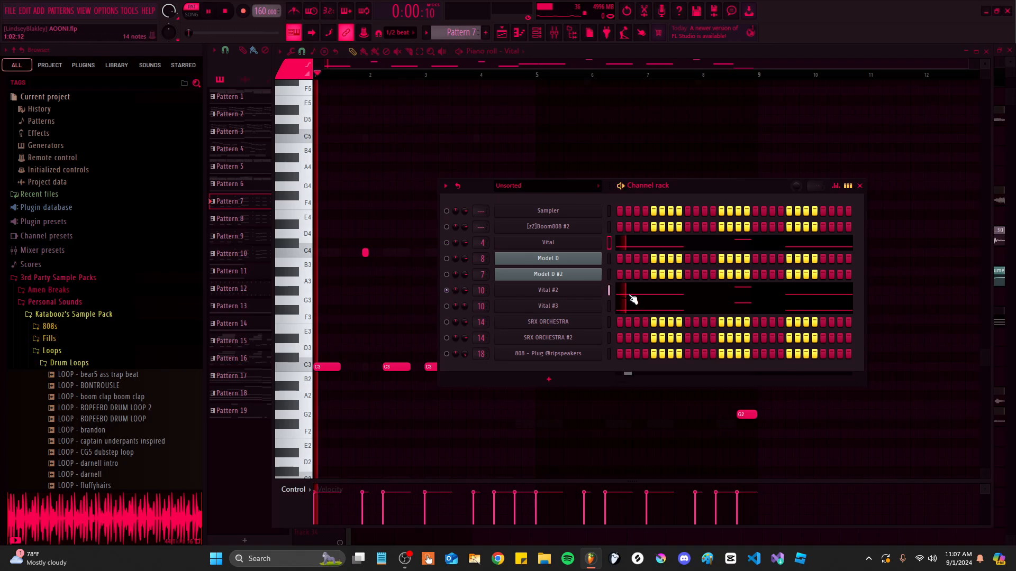
click(628, 296)
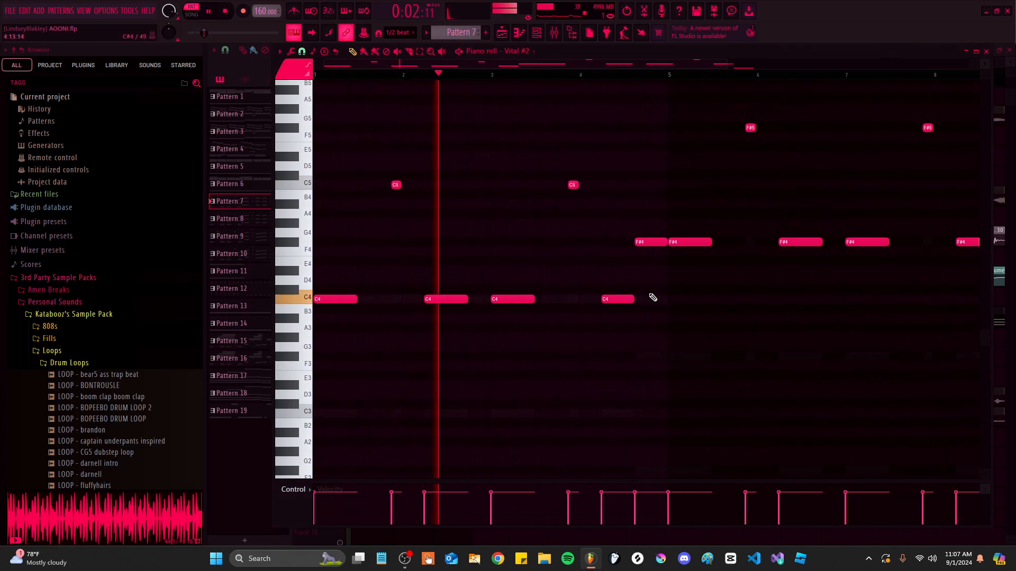
key(space)
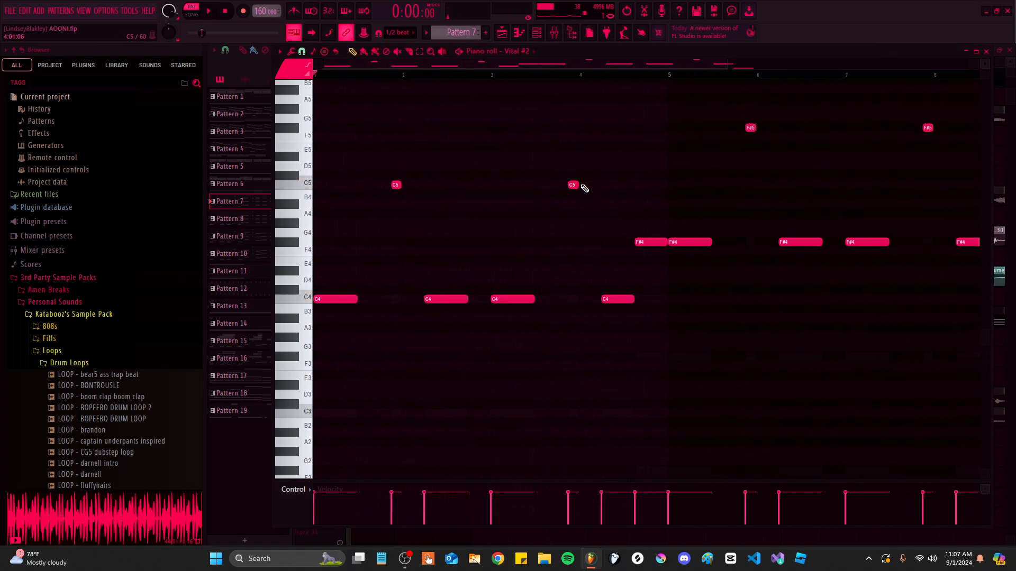
Examine the note layout of Vital #2 across all eight bars of Pattern 7
scroll(507, 98, down, 2)
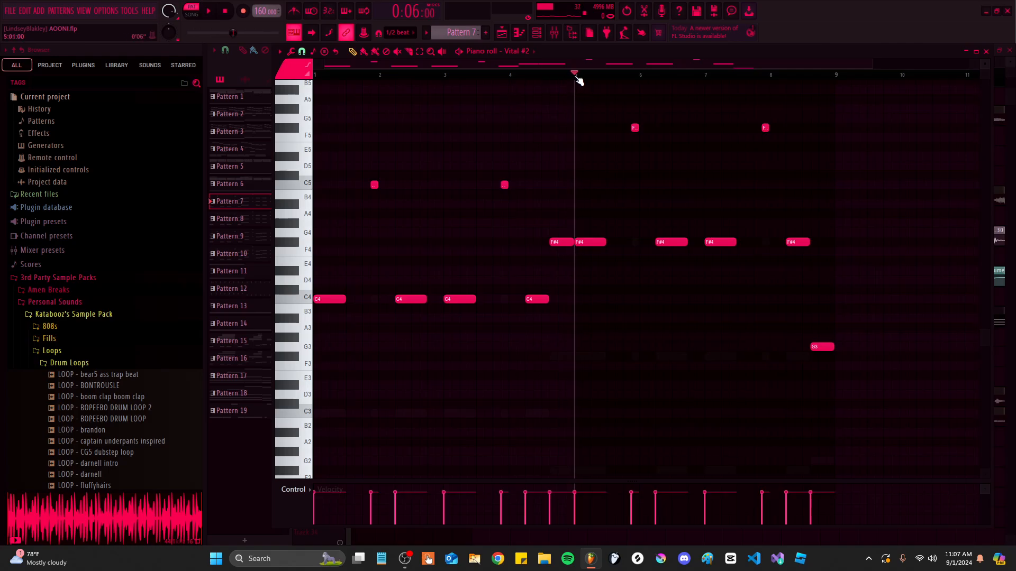
scroll(587, 215, up, 5)
scroll(577, 211, down, 6)
scroll(503, 211, up, 1)
drag(508, 214, 541, 217)
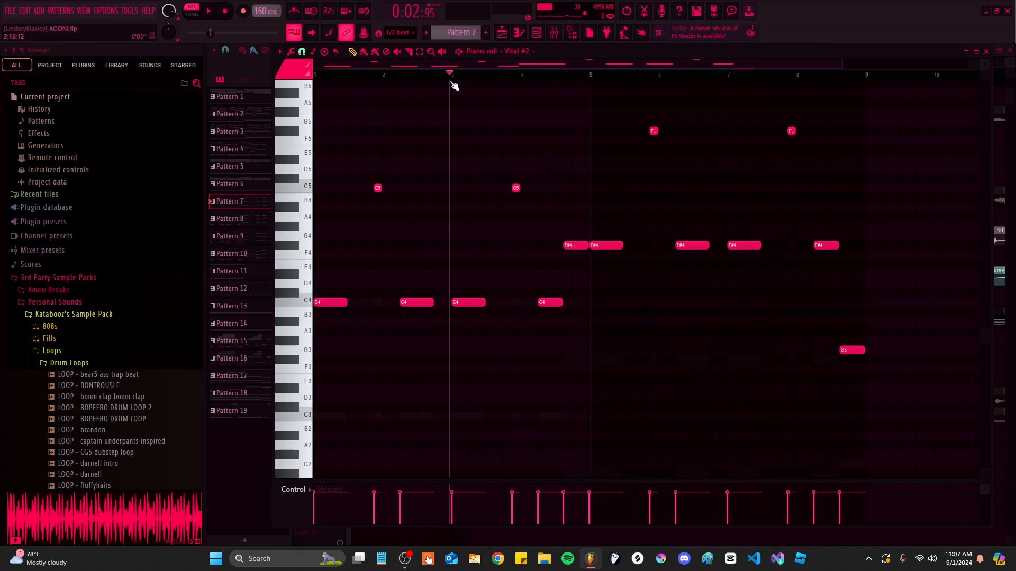
scroll(558, 171, up, 2)
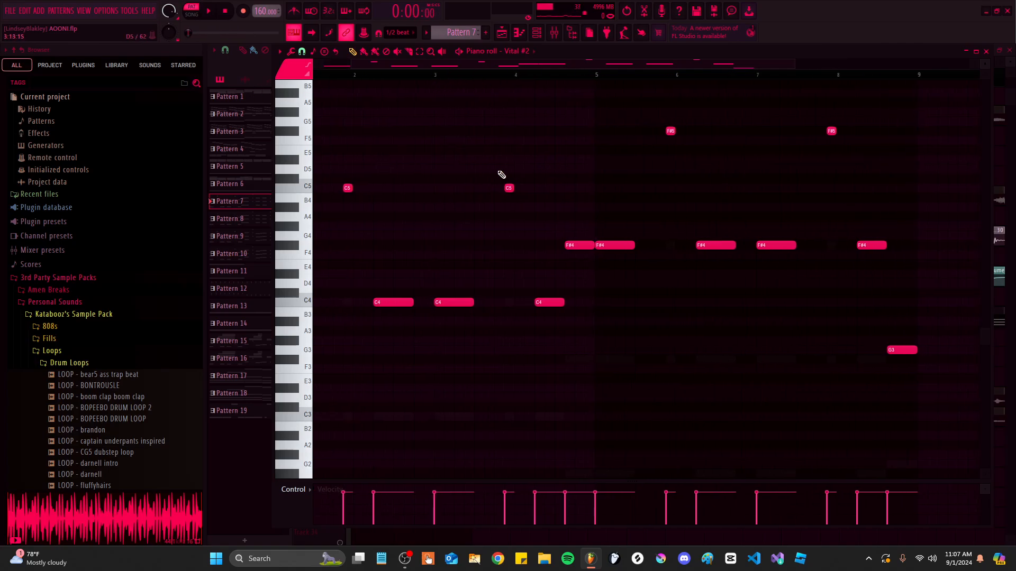
scroll(501, 175, down, 3)
drag(502, 174, 505, 186)
Solo the Vital #3 channel, play it and review its lower-octave notes
click(539, 34)
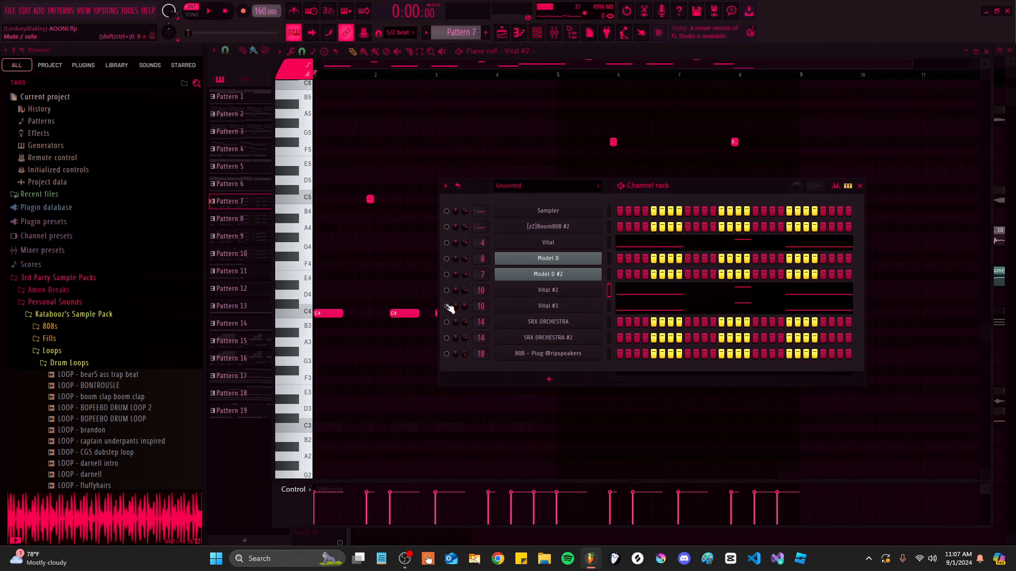
key(space)
click(636, 307)
scroll(476, 299, down, 4)
scroll(408, 291, up, 2)
drag(409, 291, 526, 146)
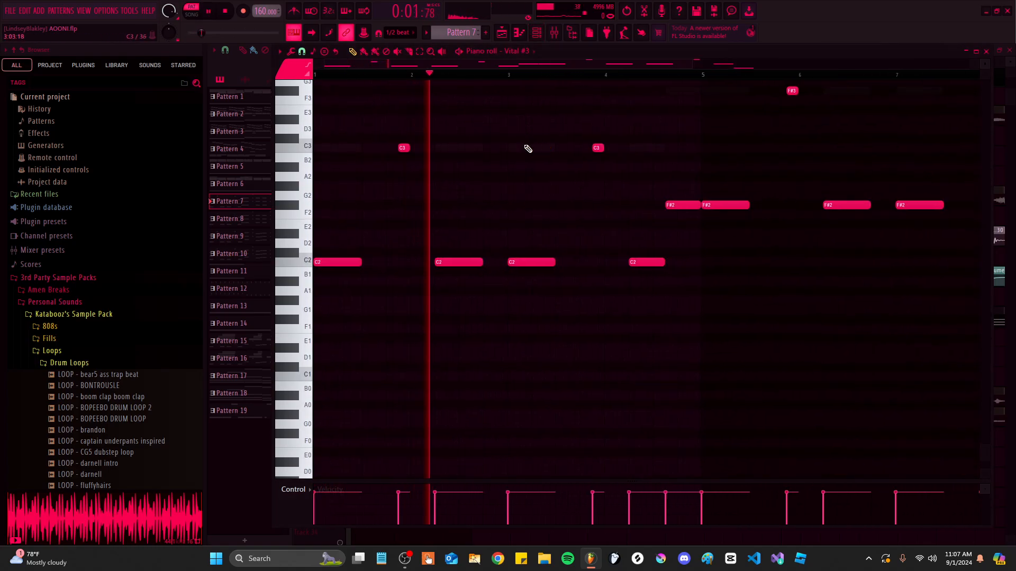
scroll(513, 215, up, 4)
key(space)
scroll(710, 201, down, 3)
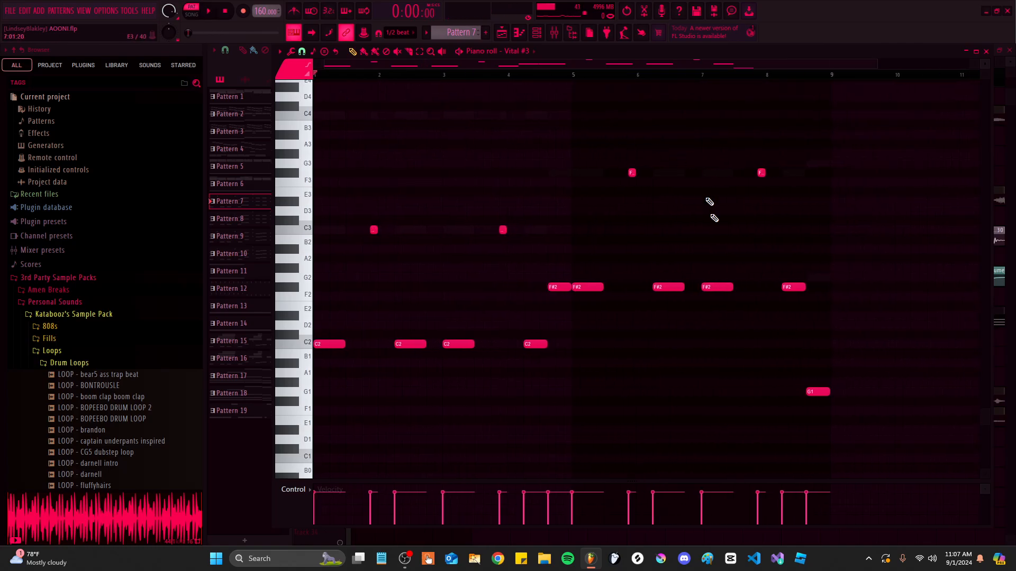
Play the Vital and Vital #2 channels of Pattern 7 together
click(537, 40)
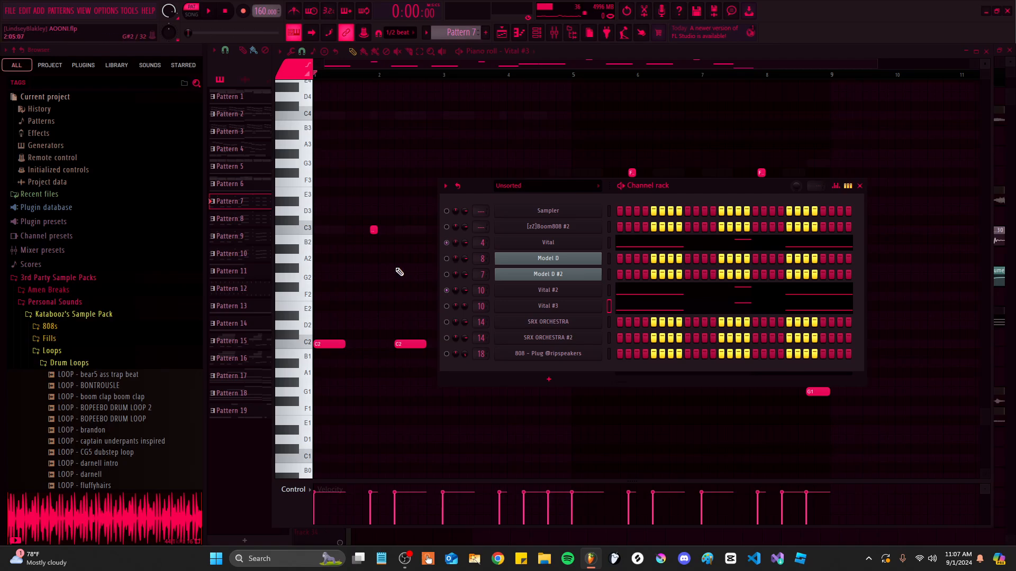
scroll(400, 272, up, 3)
key(space)
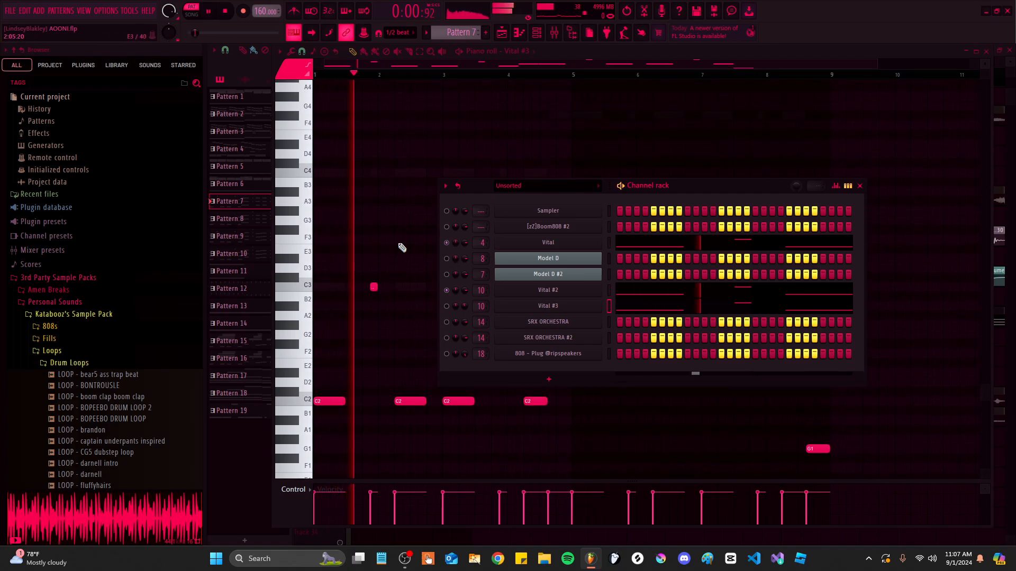
key(space)
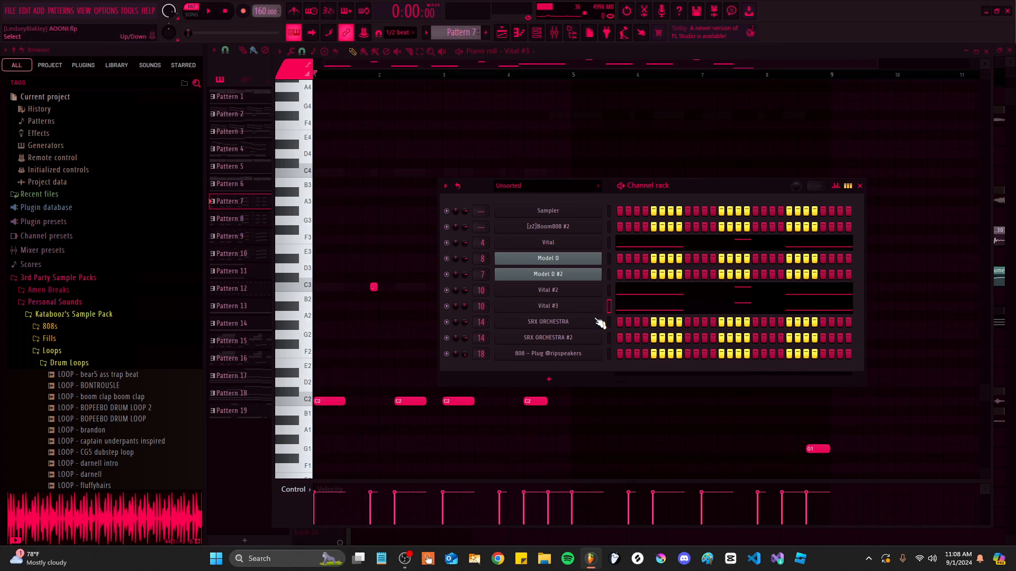
Play Pattern 7 with all channels enabled and return to the playlist
key(space)
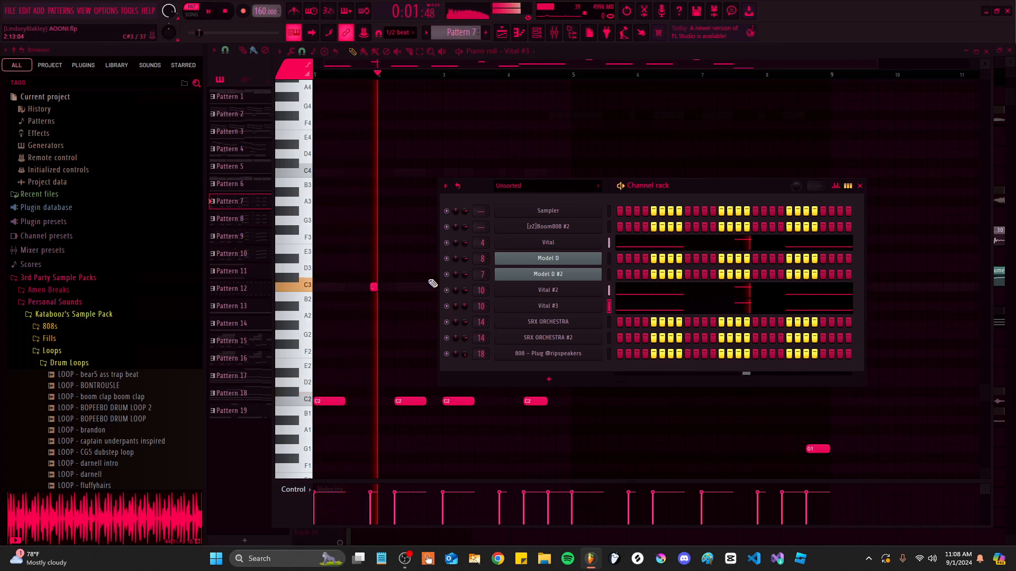
key(space)
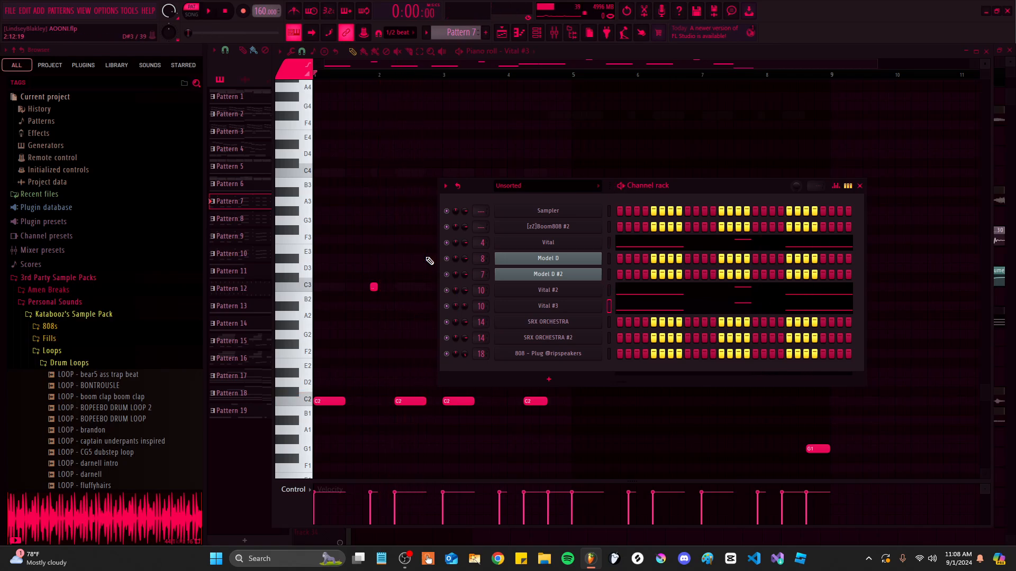
click(992, 52)
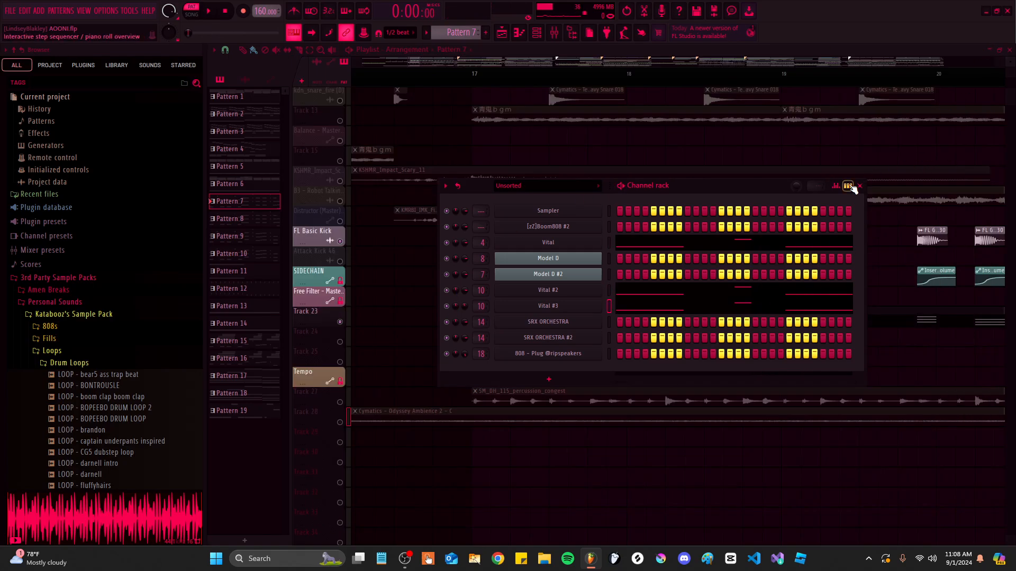
Close the channel rack, switch to song playback and solo the SM_DH_115_percussion_congest loop on Track 27
click(860, 186)
scroll(682, 336, up, 2)
scroll(673, 328, down, 5)
ctrl+scroll(503, 419, up, 4)
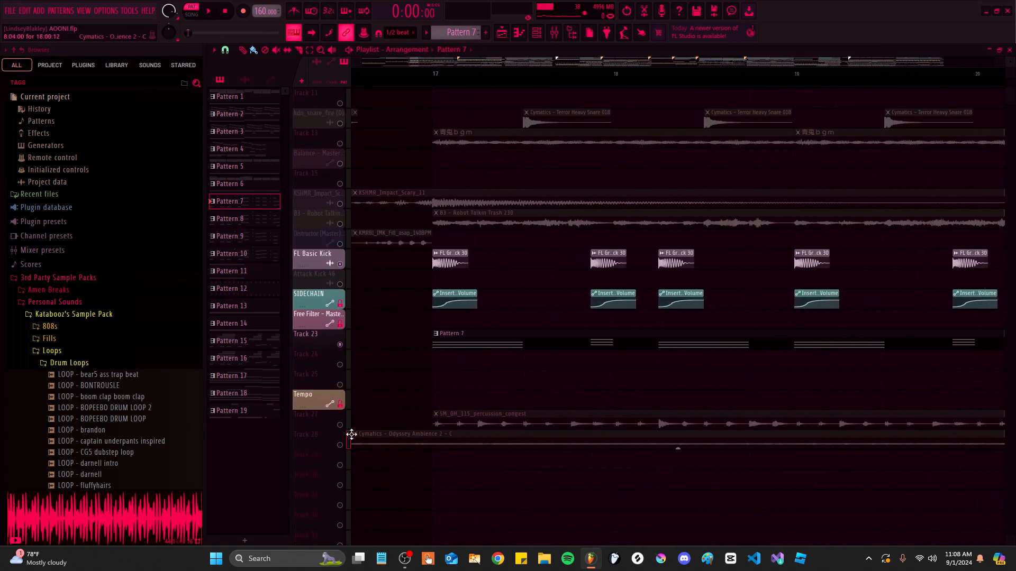
key(l)
ctrl+scroll(476, 284, down, 2)
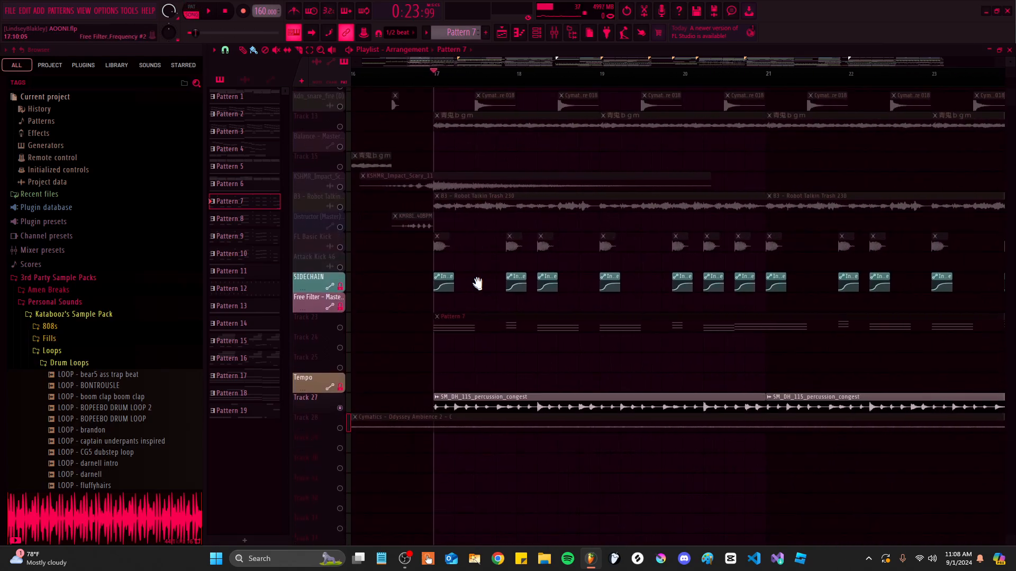
Play the soloed percussion loop from bar 17
scroll(466, 379, down, 2)
ctrl+scroll(492, 385, up, 2)
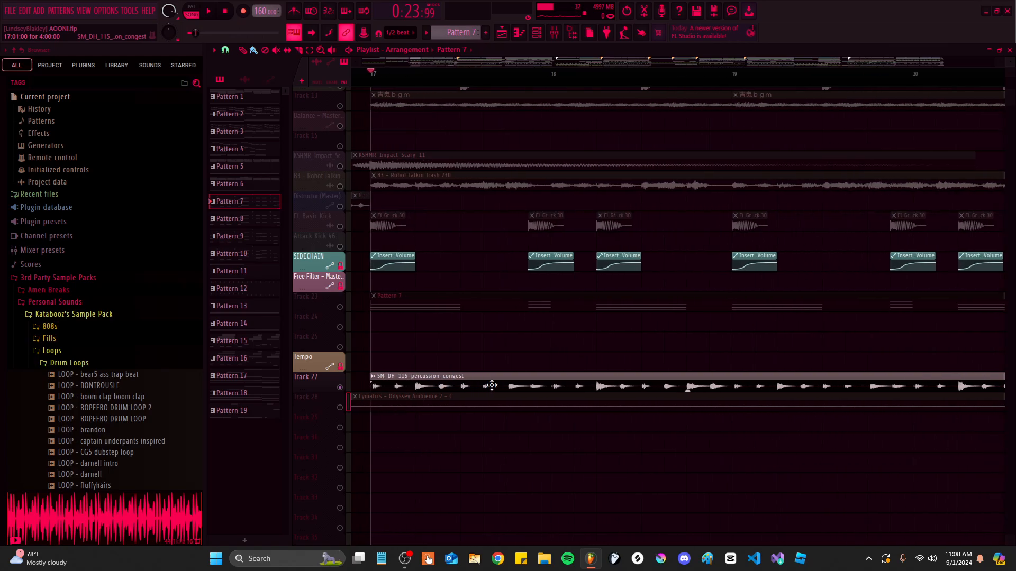
ctrl+scroll(448, 379, down, 5)
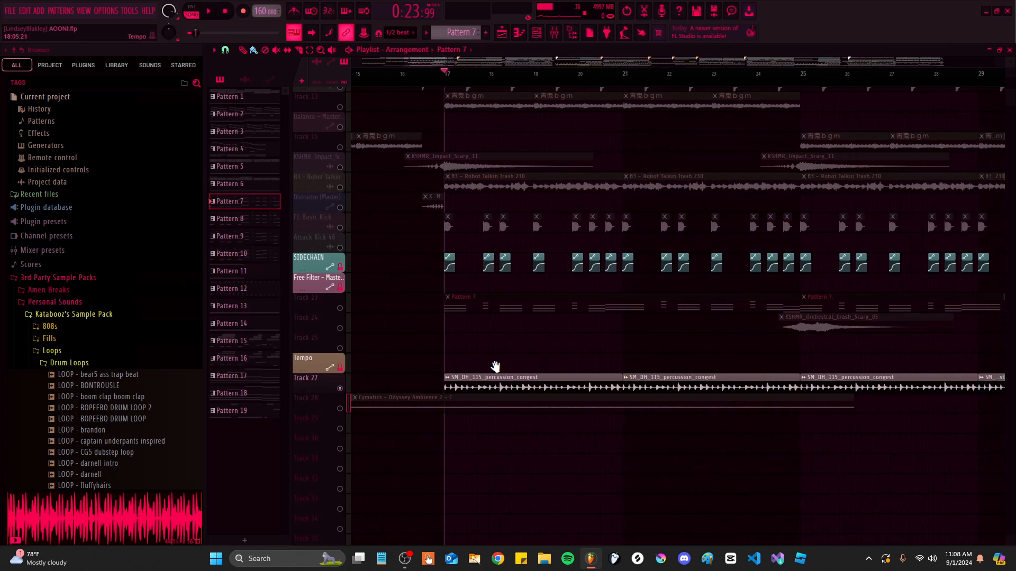
ctrl+scroll(465, 390, up, 1)
drag(454, 333, 404, 332)
ctrl+scroll(444, 305, down, 1)
ctrl+scroll(439, 339, up, 1)
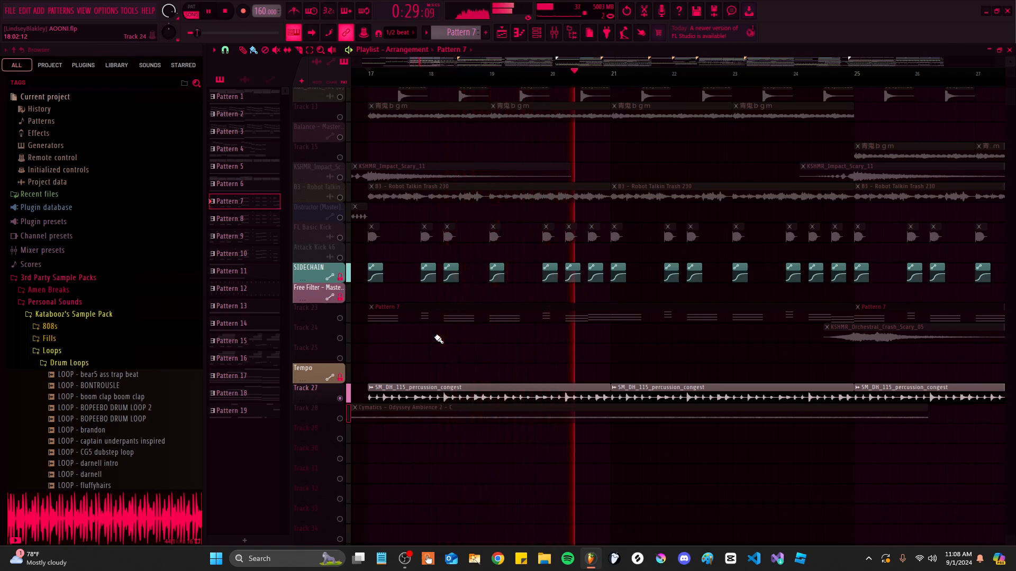
key(space)
Solo the B3 - Robot Talkin Trash 230 track
ctrl+scroll(578, 345, down, 3)
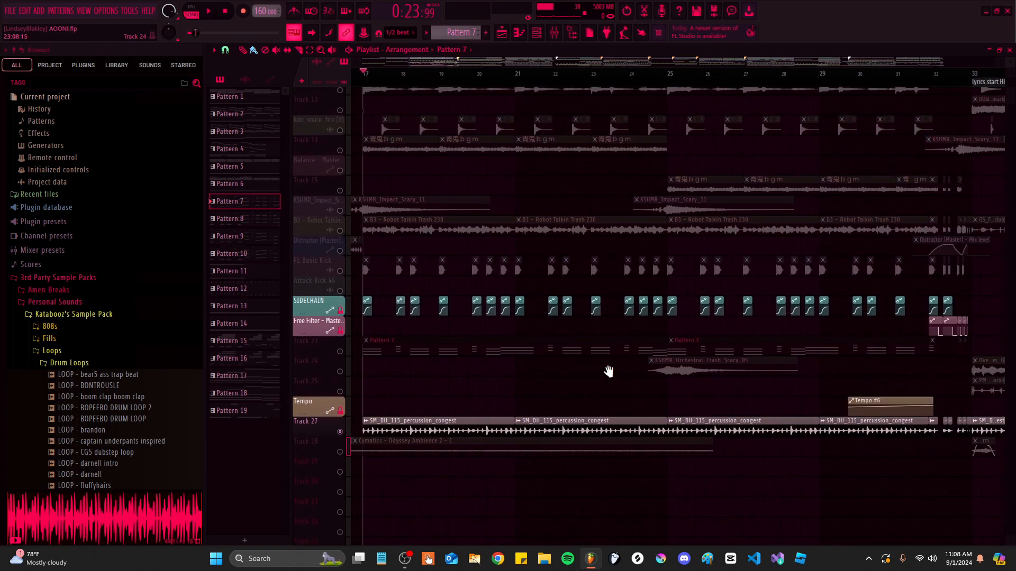
scroll(513, 408, up, 3)
click(340, 374)
ctrl+scroll(424, 379, up, 7)
alt+scroll(411, 379, up, 5)
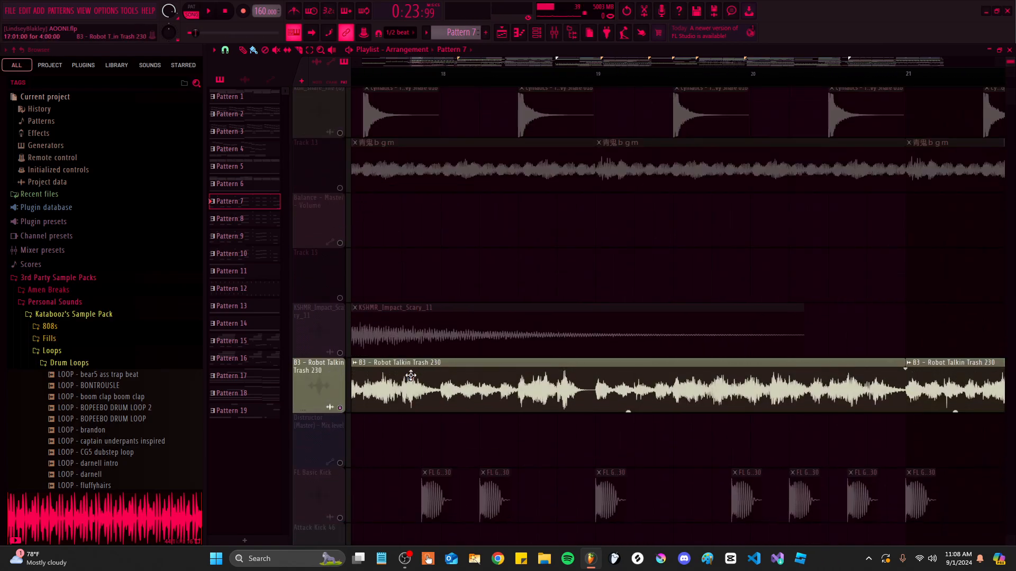
drag(421, 354, 472, 204)
ctrl+scroll(472, 204, down, 3)
ctrl+scroll(472, 204, up, 2)
Check the Robot Talkin Trash clip's sample settings, close them and play the soloed loop from bar 17
double_click(471, 207)
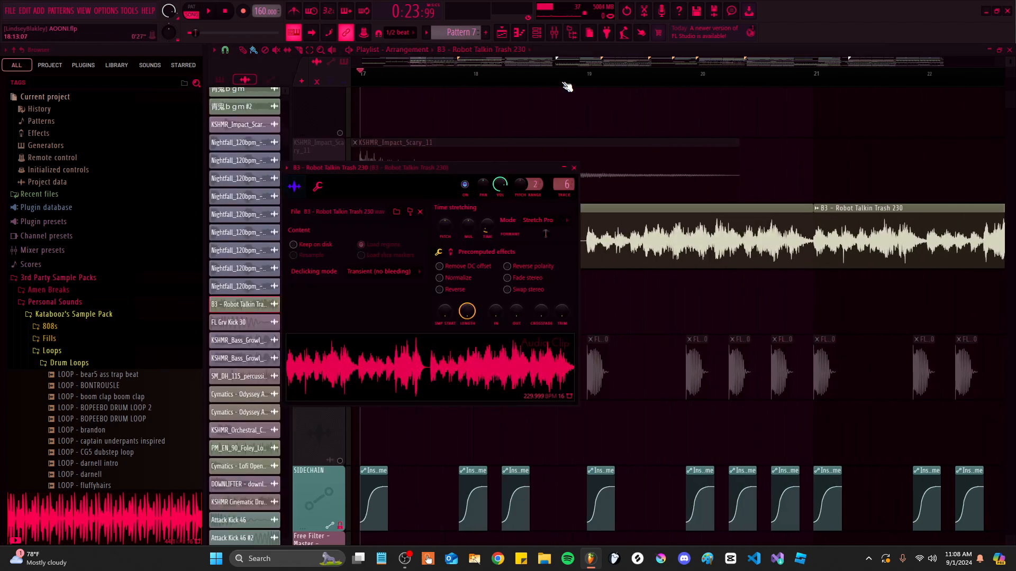
click(574, 168)
ctrl+scroll(381, 177, down, 3)
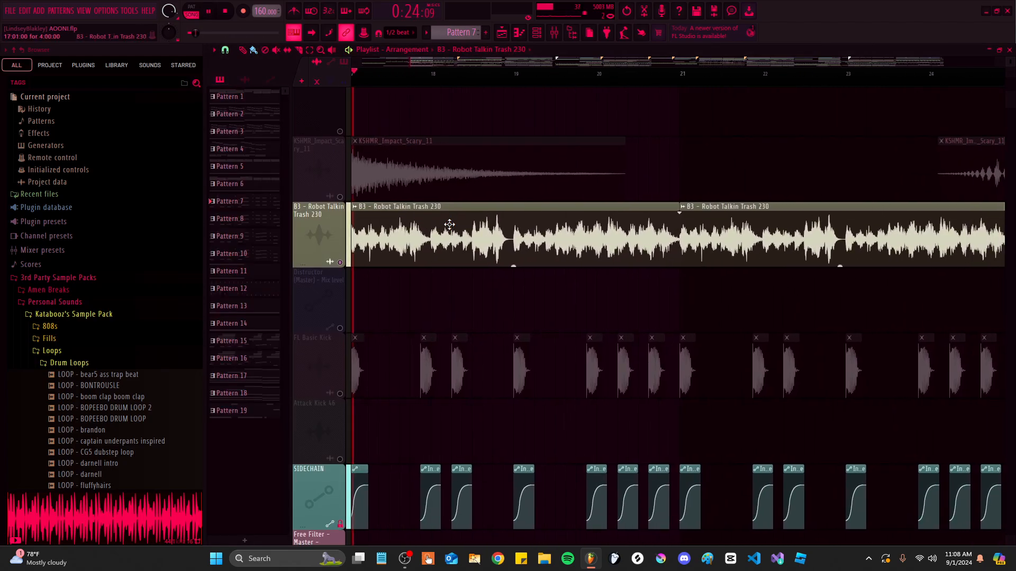
key(space)
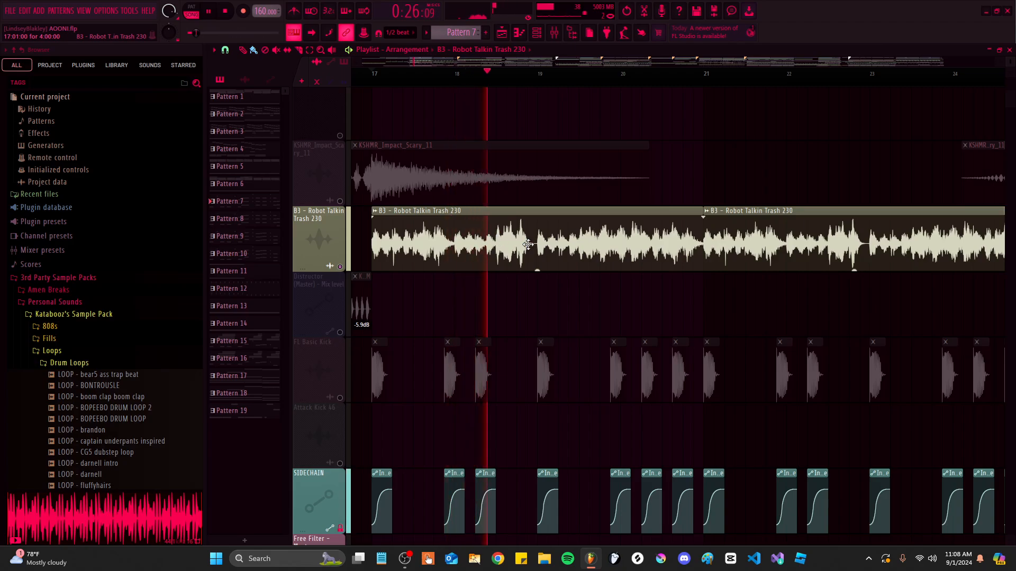
key(space)
Route the Robot Talkin Trash sample to the Master mixer track, play it and close its settings
double_click(560, 257)
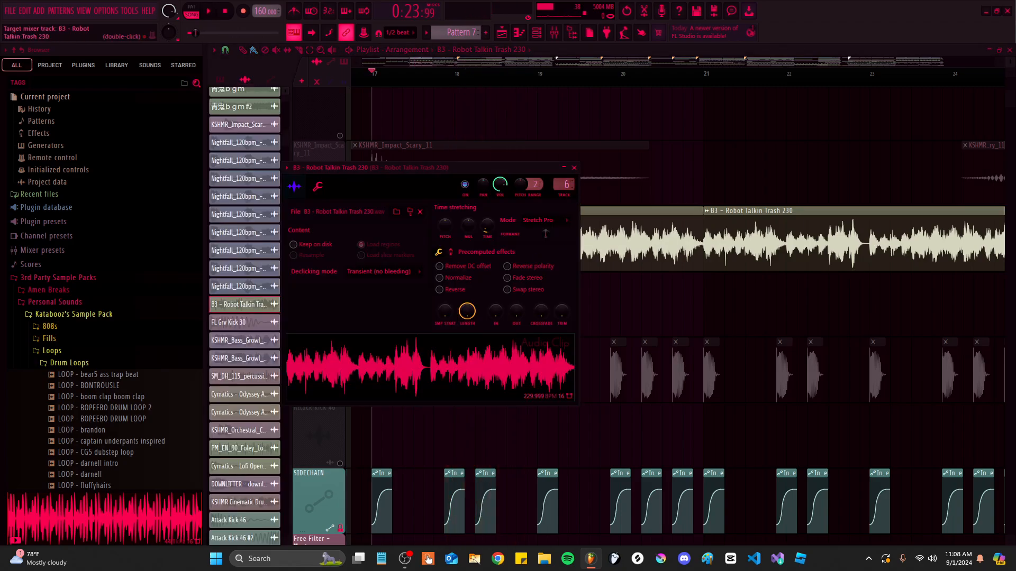
key(space)
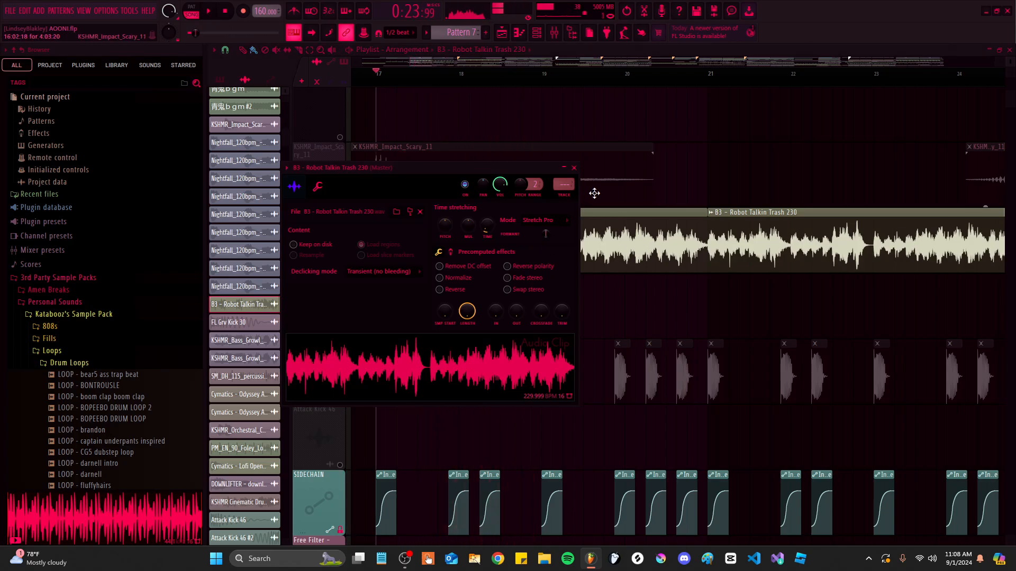
key(Escape)
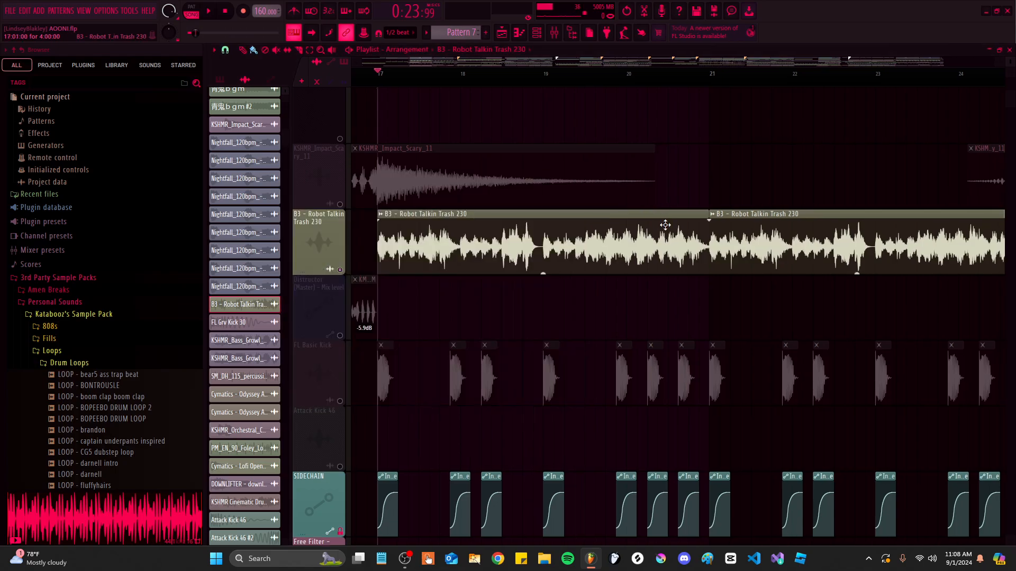
Solo the kdn_snare_fire track and audition its [zZ]What snare and Cymatics - Terror Heavy Snare 018 clips
scroll(617, 363, up, 5)
ctrl+scroll(542, 221, down, 3)
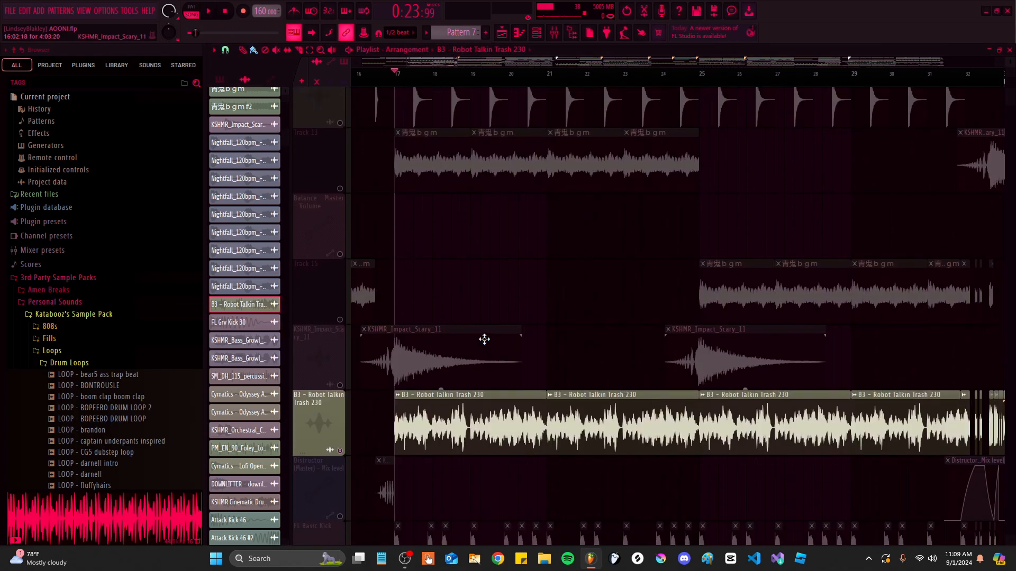
scroll(484, 320, up, 5)
scroll(422, 335, up, 4)
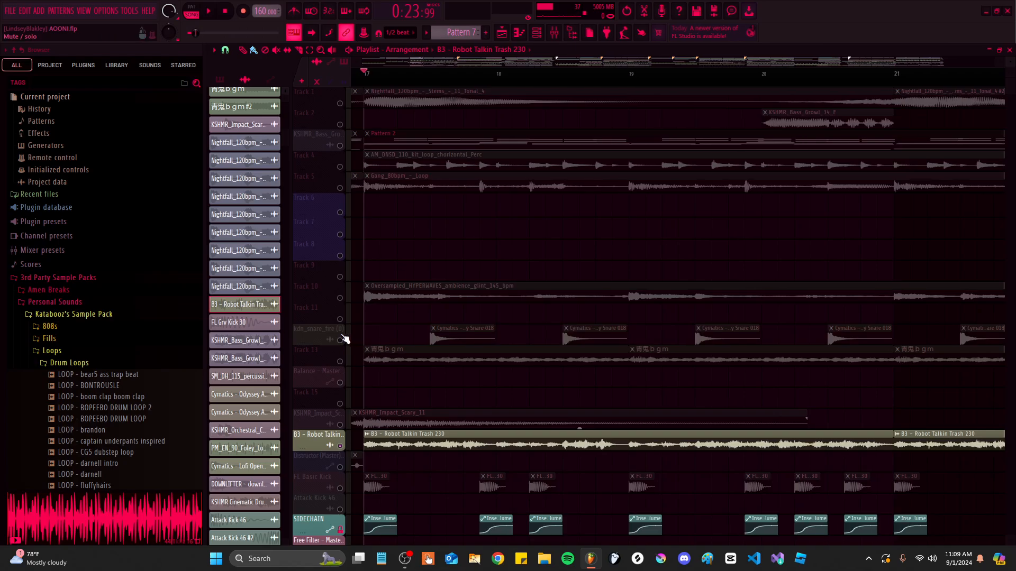
ctrl+scroll(566, 336, up, 3)
click(575, 336)
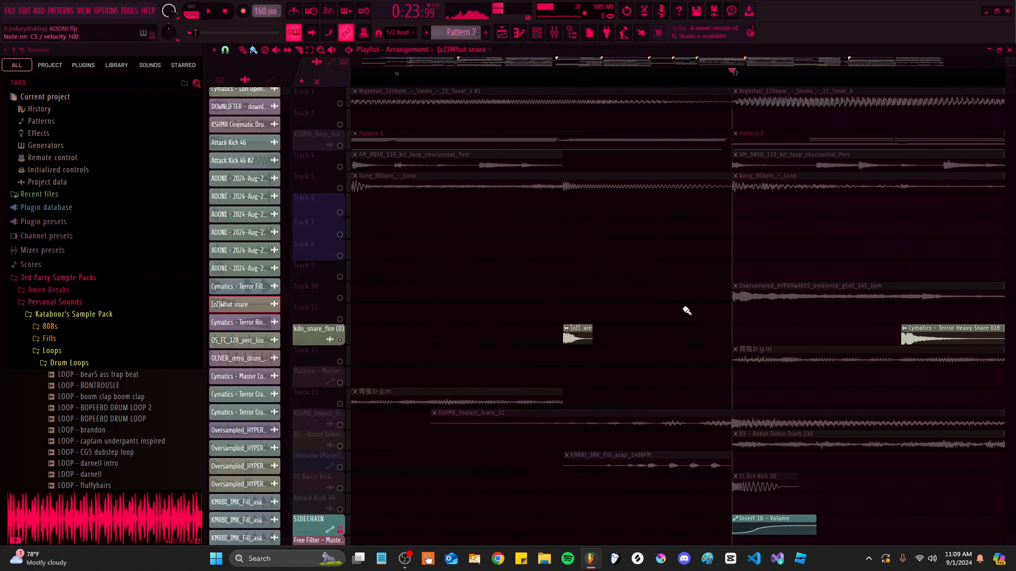
click(927, 332)
ctrl+scroll(526, 329, down, 6)
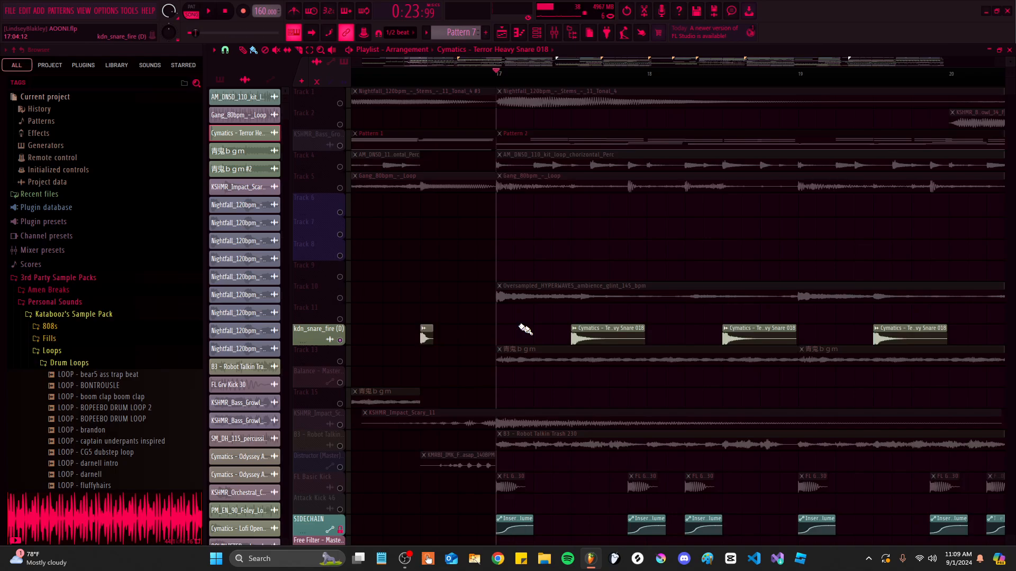
Bring back the pattern list and examine the snare clip placement around bar 17 and across the arrangement
click(219, 80)
scroll(472, 249, right, 3)
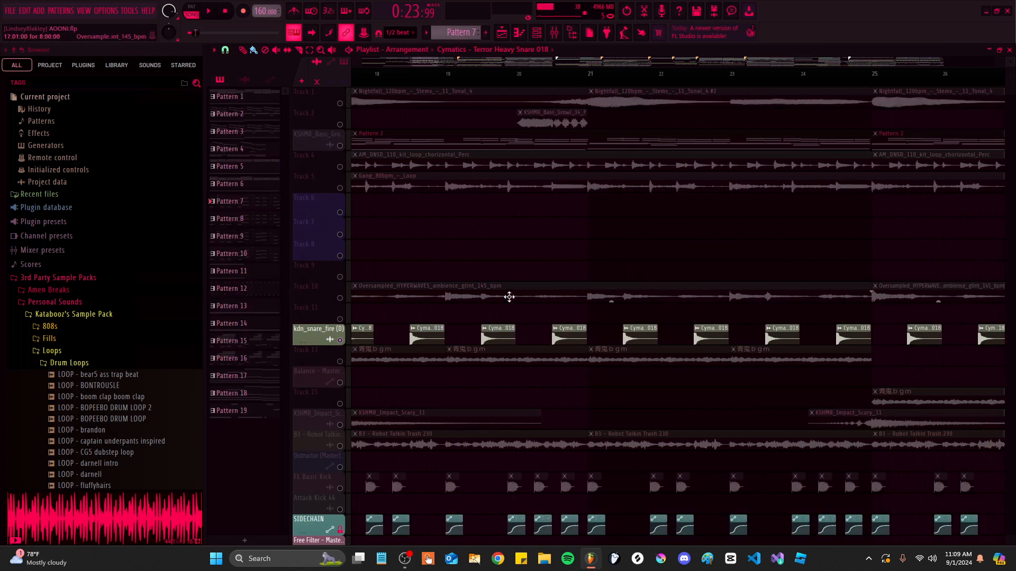
ctrl+scroll(509, 297, down, 10)
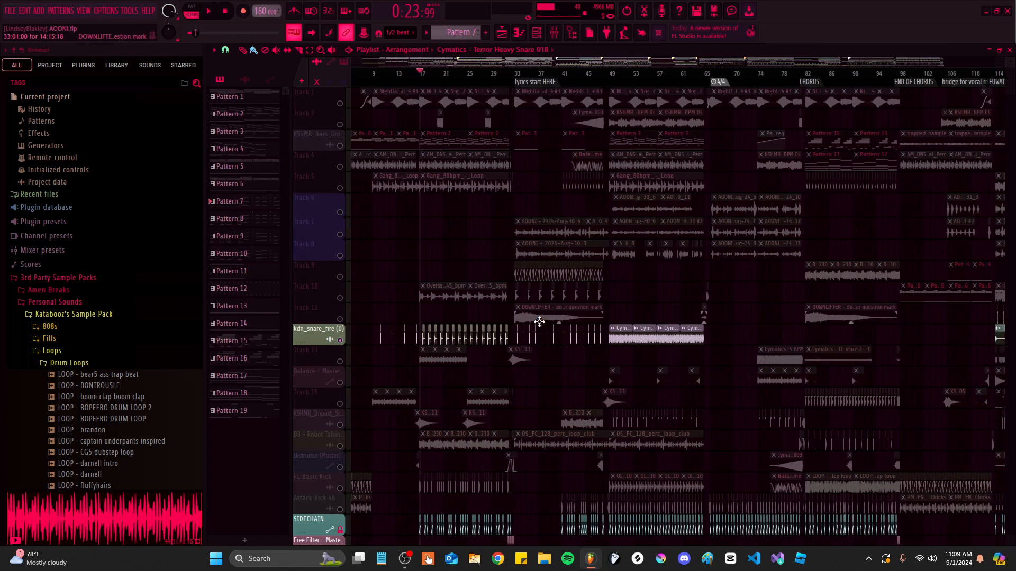
ctrl+scroll(539, 321, up, 10)
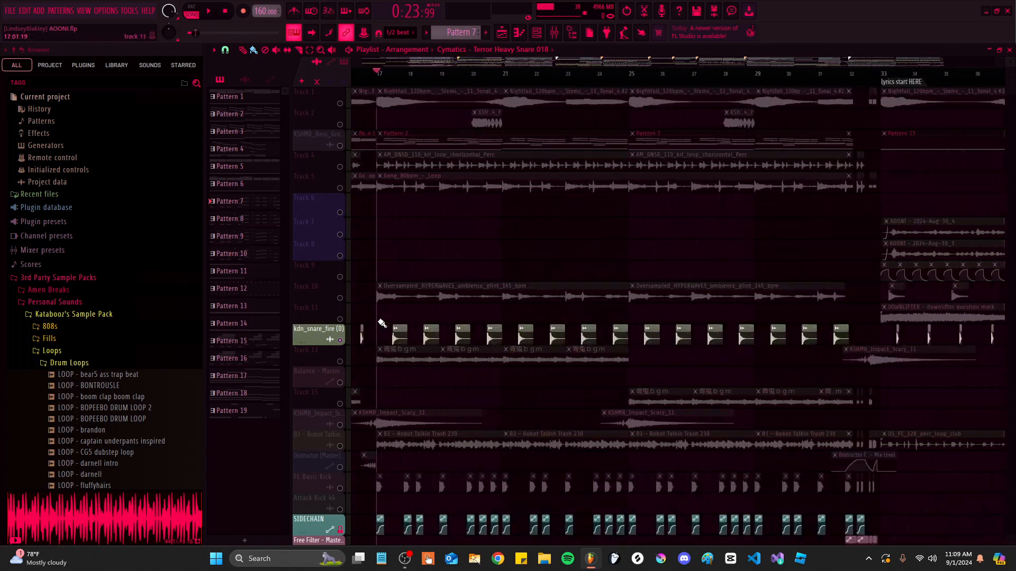
ctrl+scroll(382, 322, up, 6)
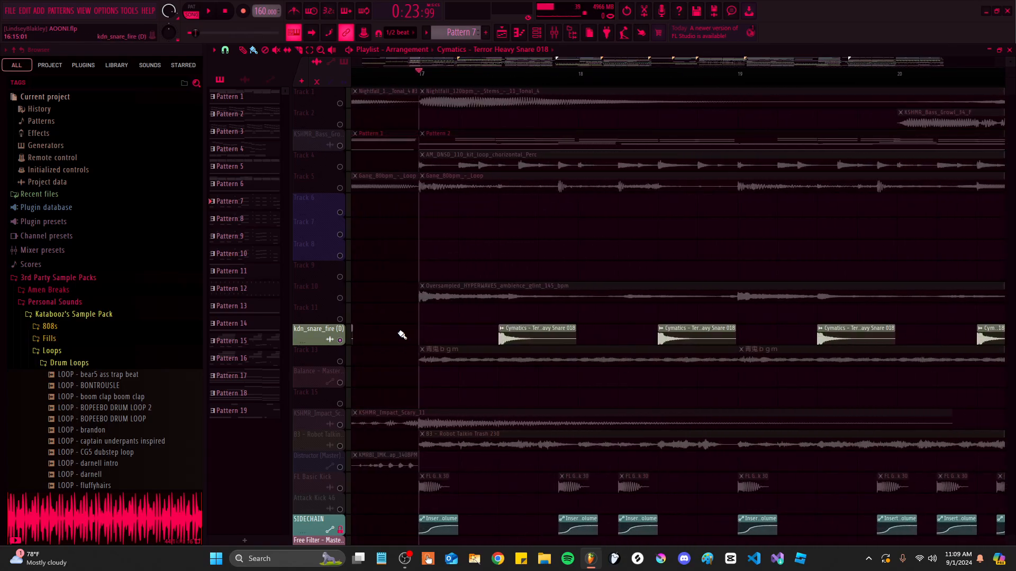
scroll(522, 314, left, 3)
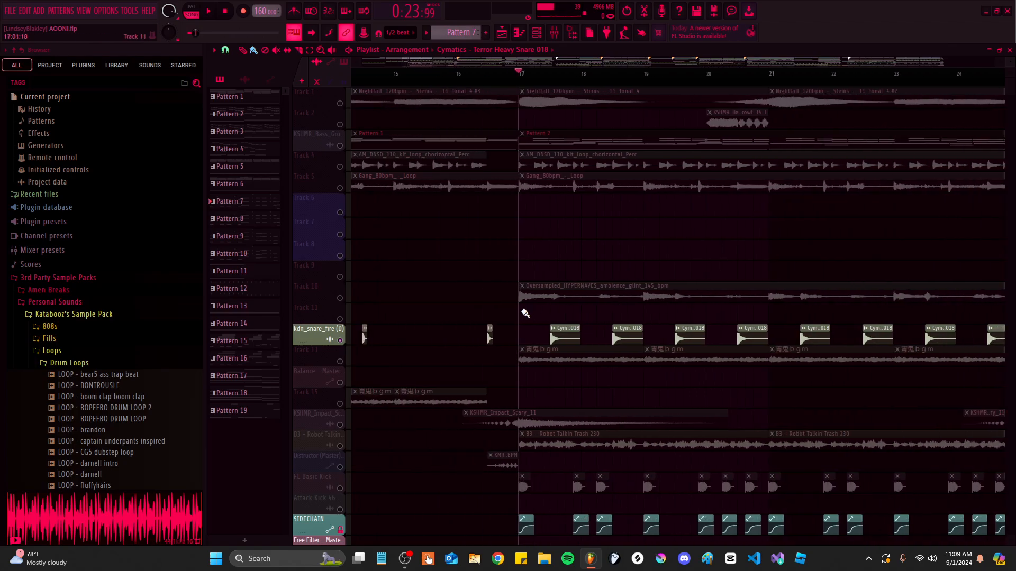
Move the playback position to bar 16, ahead of the snare hit that precedes the bar 17 section
drag(459, 83, 460, 85)
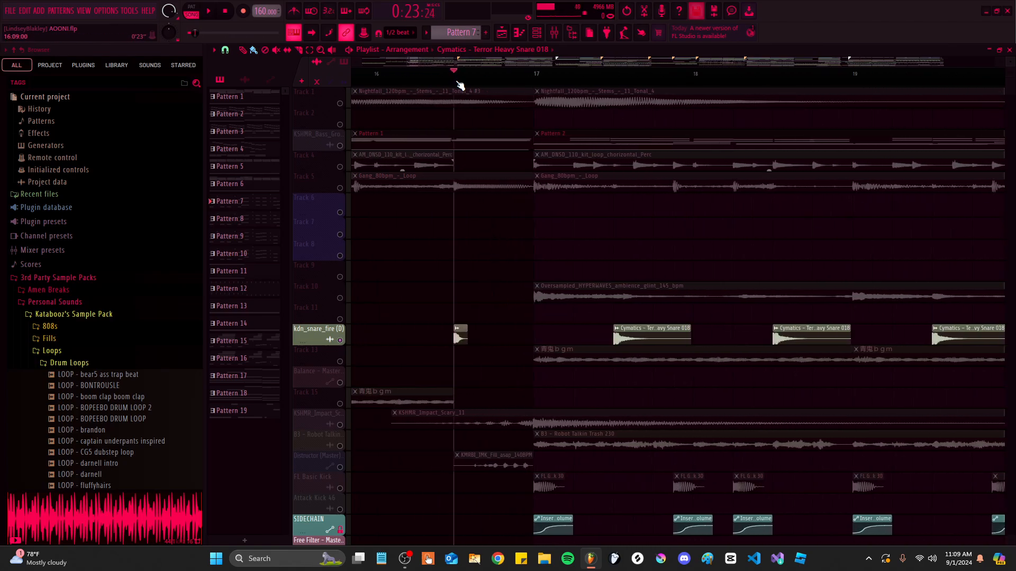
drag(381, 87, 378, 87)
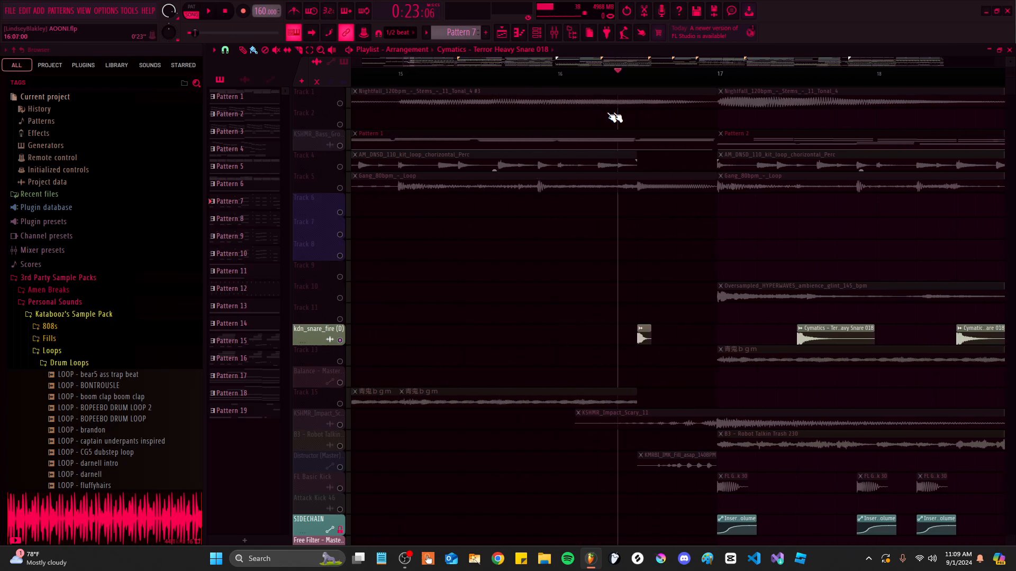
scroll(564, 199, down, 3)
scroll(582, 323, up, 3)
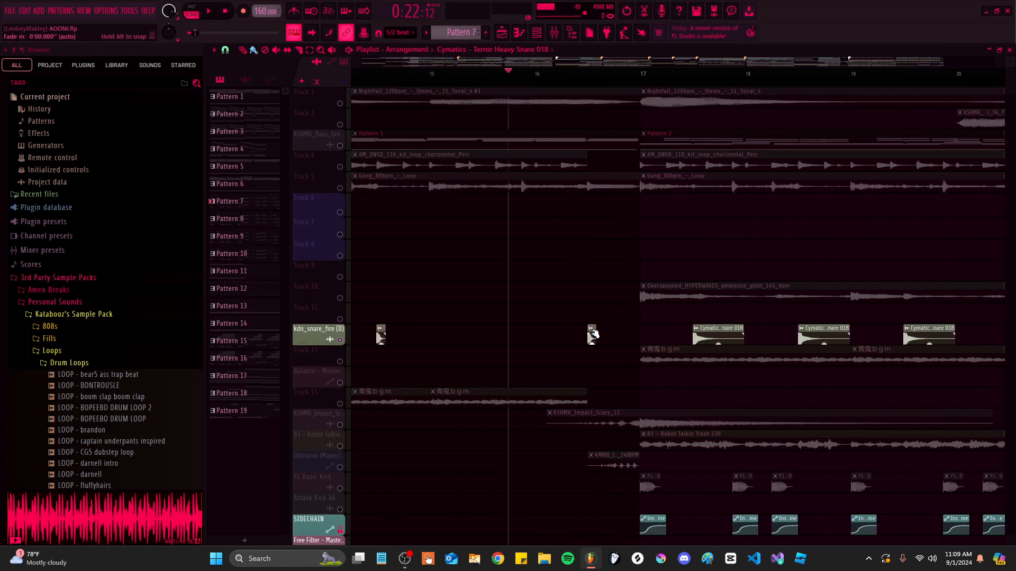
click(532, 84)
scroll(639, 343, up, 1)
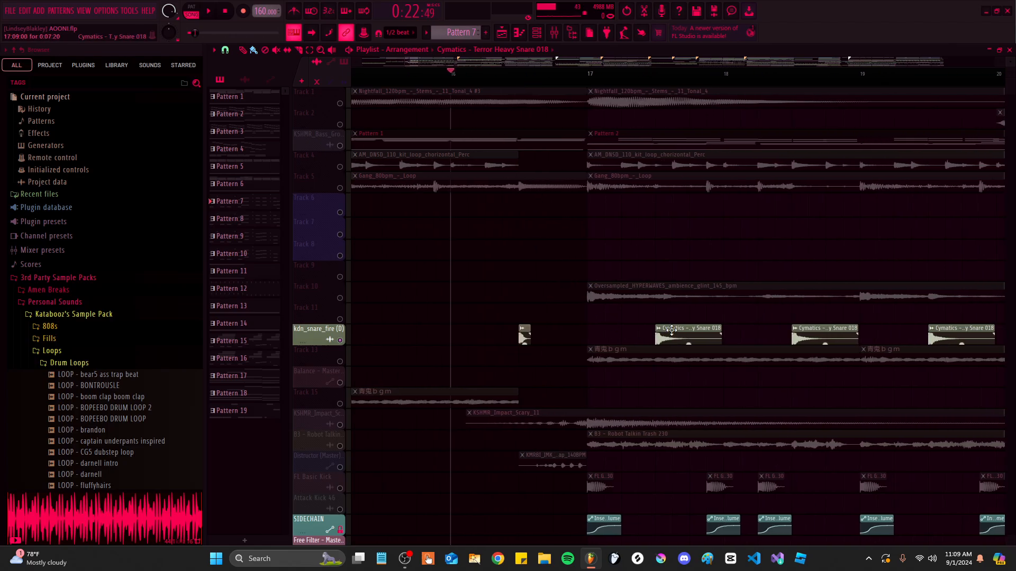
Examine how the snare, kick, sidechain and other layers line up in the section starting at bar 17
scroll(669, 333, down, 5)
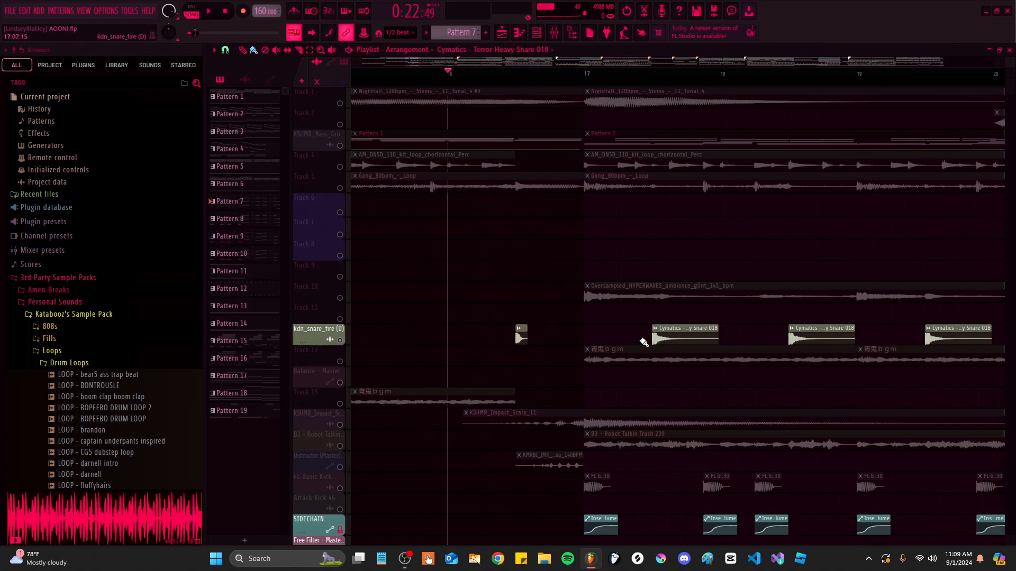
scroll(688, 356, down, 5)
drag(725, 101, 550, 300)
drag(682, 283, 516, 257)
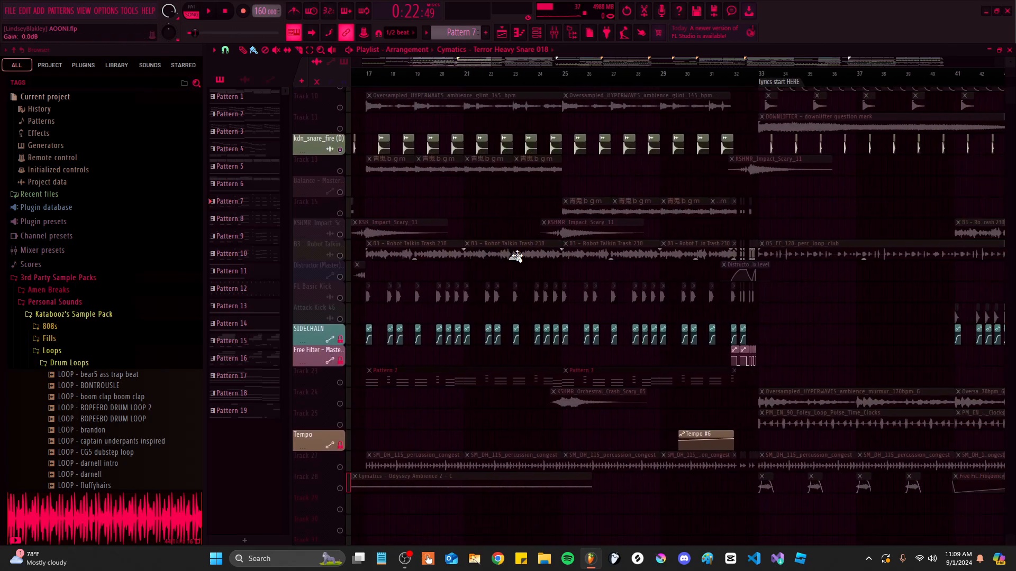
scroll(544, 258, down, 3)
scroll(730, 254, down, 2)
scroll(572, 214, up, 1)
drag(459, 212, 461, 289)
scroll(471, 294, up, 6)
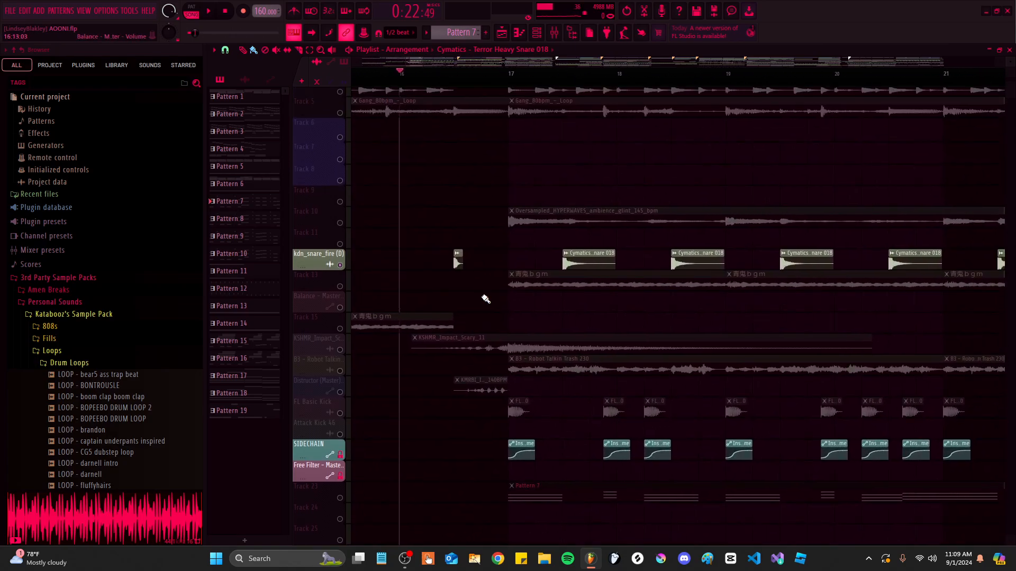
scroll(528, 267, down, 2)
scroll(465, 363, up, 5)
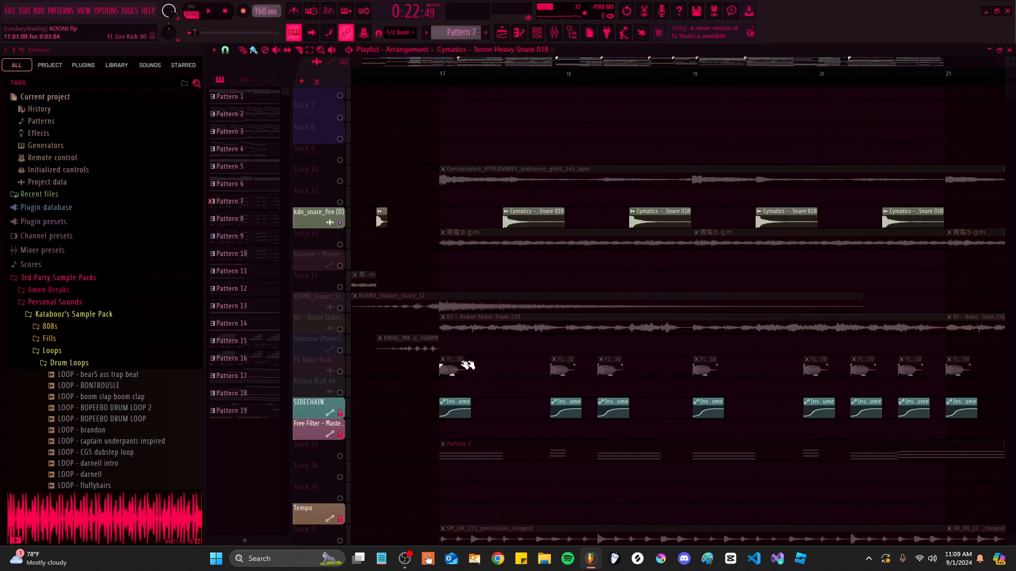
Audition the first FL Grv Kick 30 clip at bar 17
click(454, 360)
scroll(547, 321, up, 2)
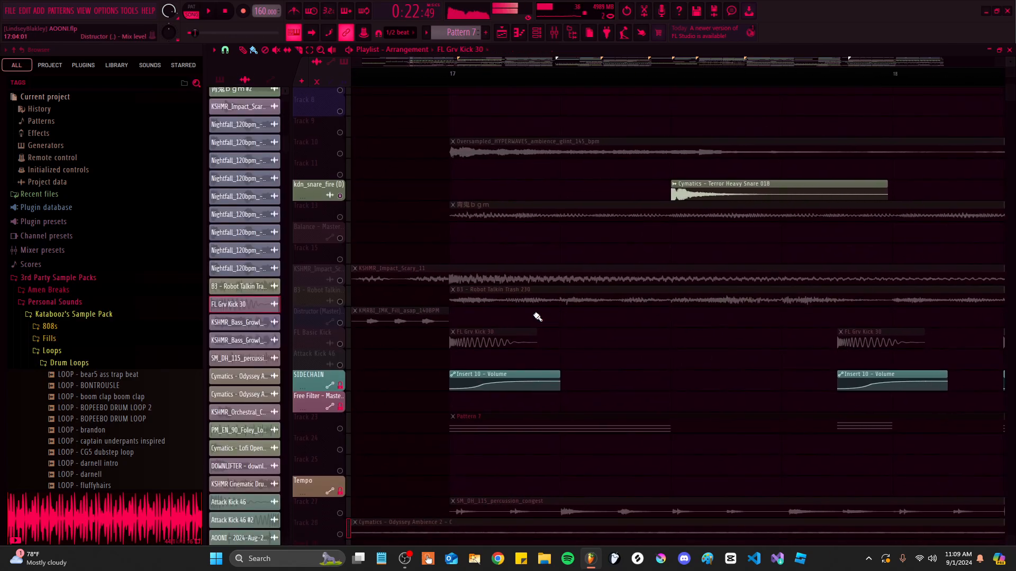
scroll(537, 317, down, 3)
scroll(556, 231, down, 2)
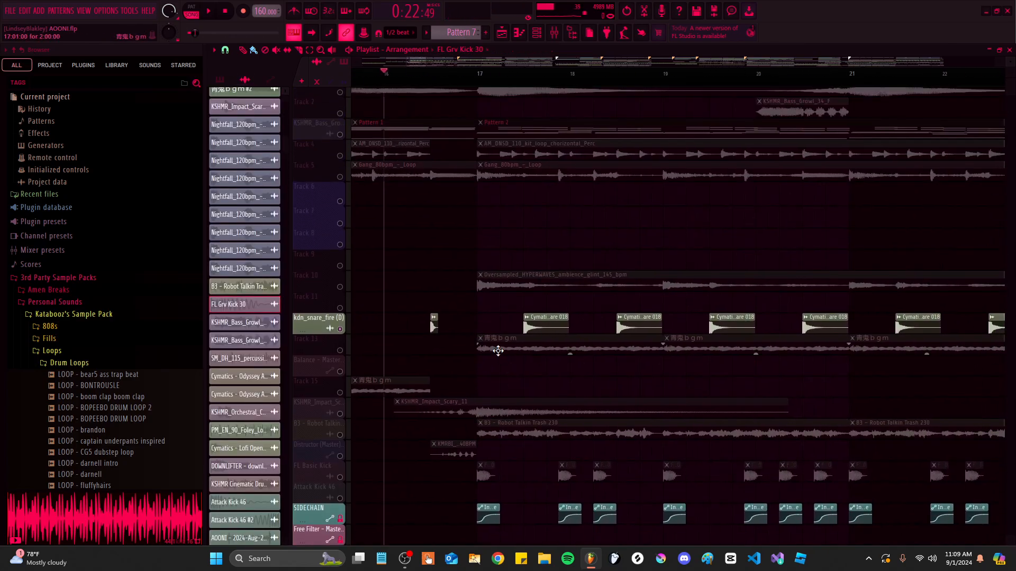
Solo Track 10's Oversampled_HYPERWAVES_ambience_glint_145_bpm clip, return playback to bar 17 and show the pattern list
click(345, 291)
scroll(551, 283, up, 2)
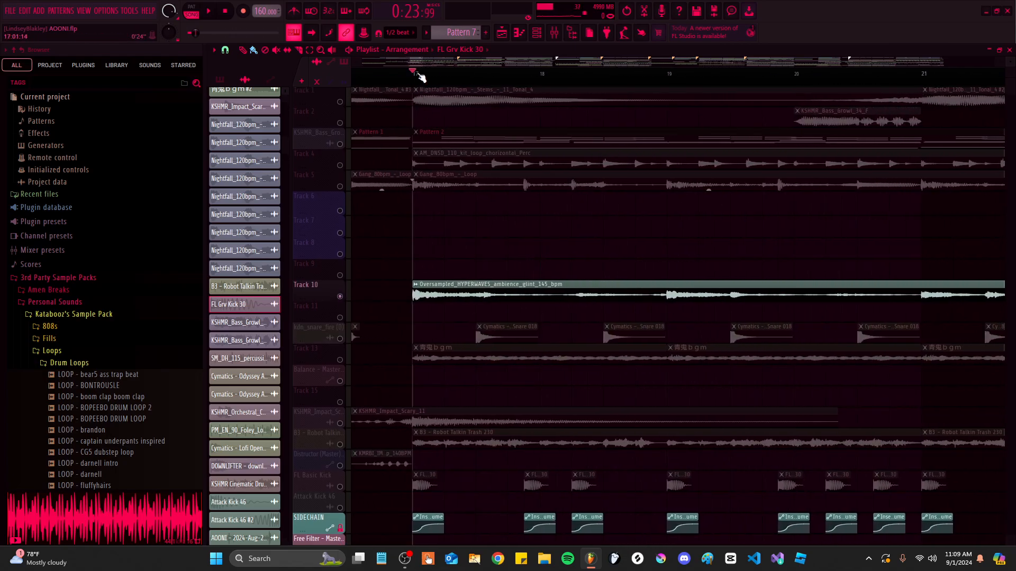
click(219, 79)
scroll(535, 269, down, 2)
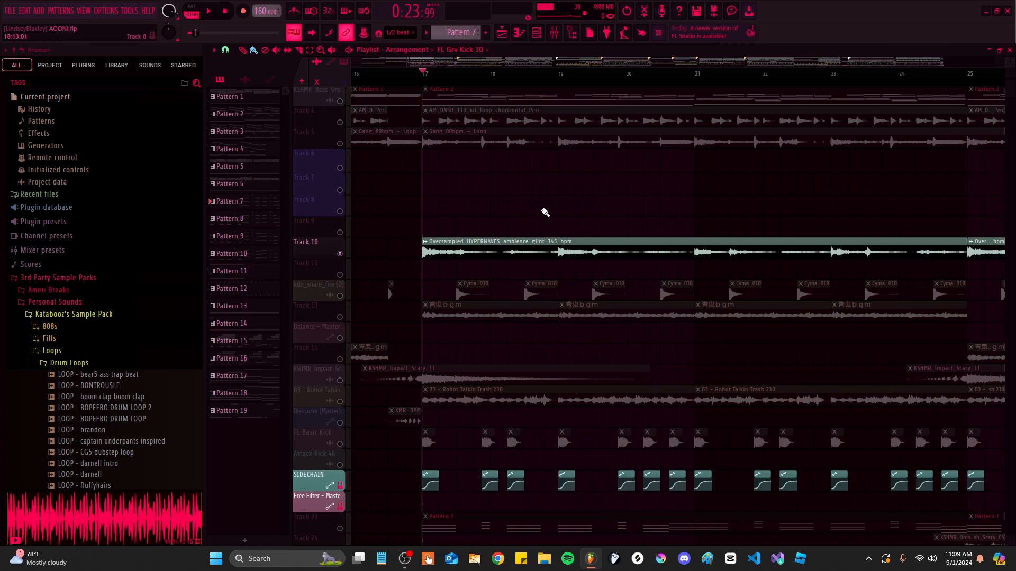
scroll(499, 234, down, 1)
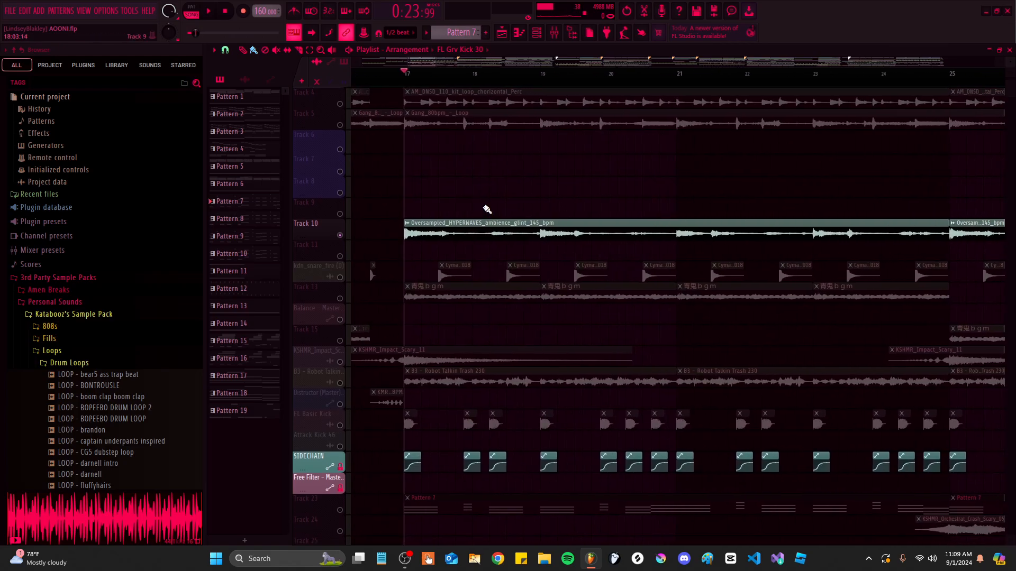
Play the soloed Oversampled_HYPERWAVES_ambience_glint_145_bpm clip from bar 17, and stop it before bar 21
key(space)
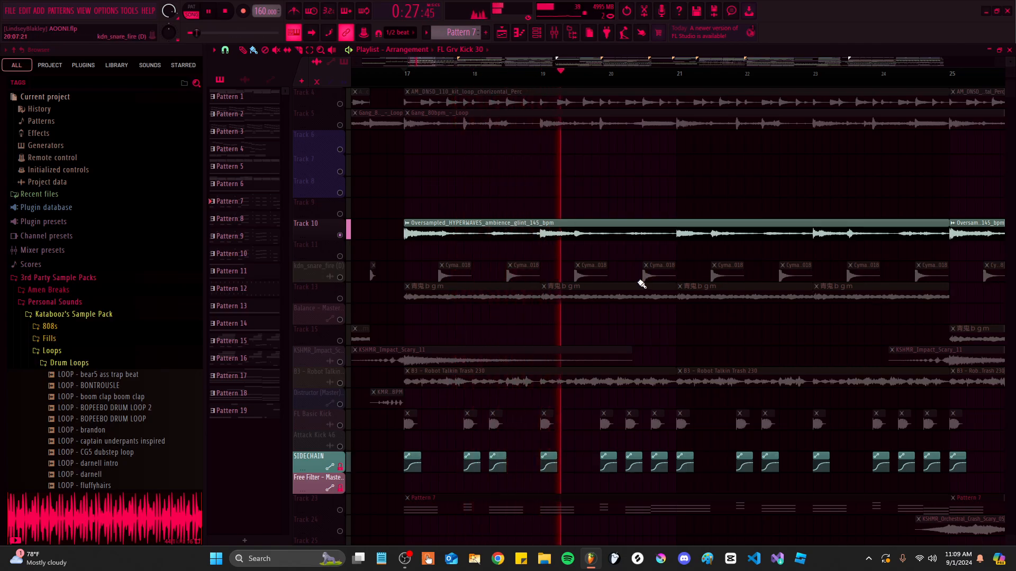
scroll(635, 328, up, 3)
scroll(520, 237, down, 3)
scroll(539, 187, up, 4)
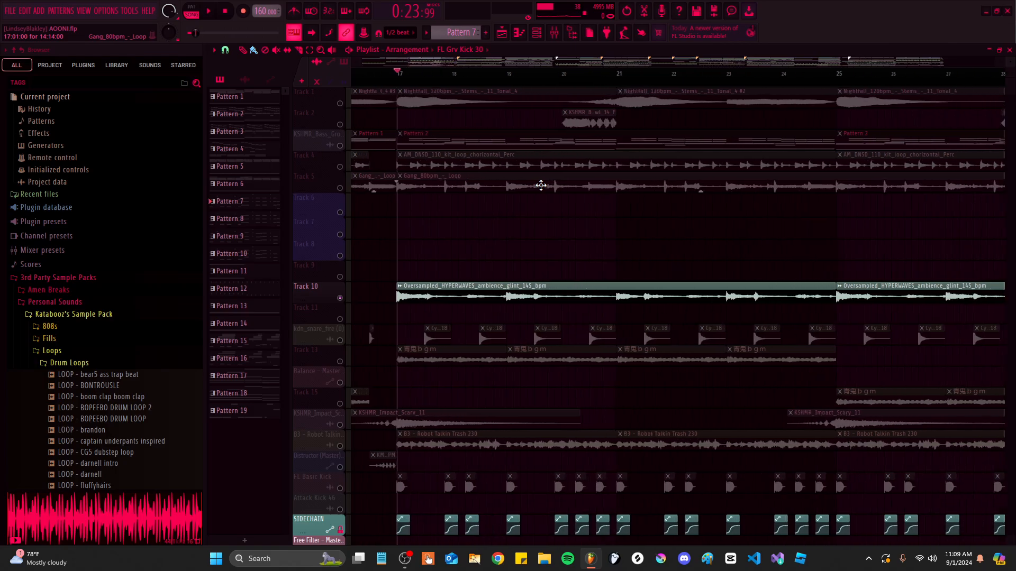
Solo Track 1 and play its Nightfall_120bpm Tonal_4 clips from bar 17 and again from bar 21
click(347, 108)
scroll(475, 174, left, 3)
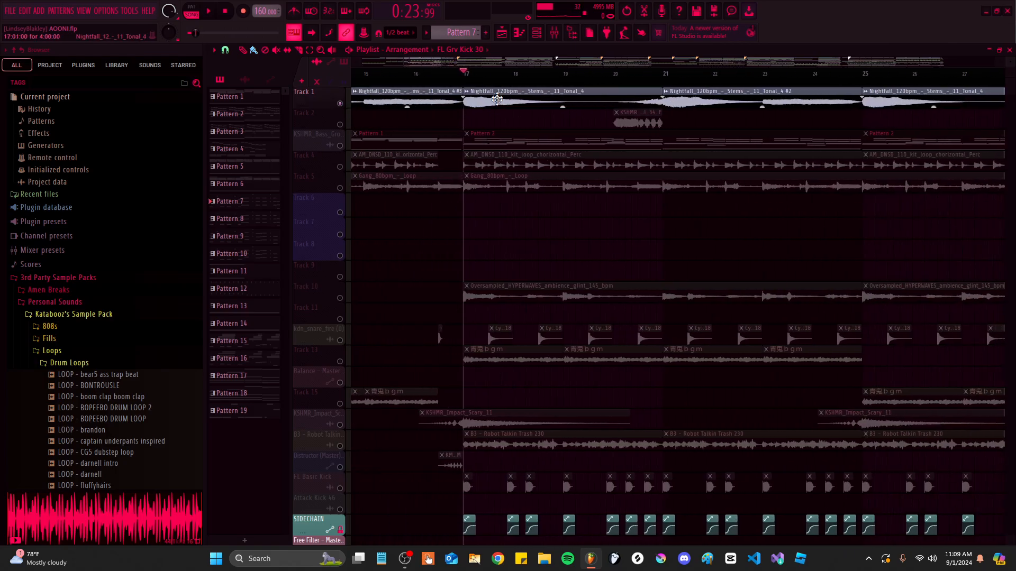
scroll(552, 100, right, 3)
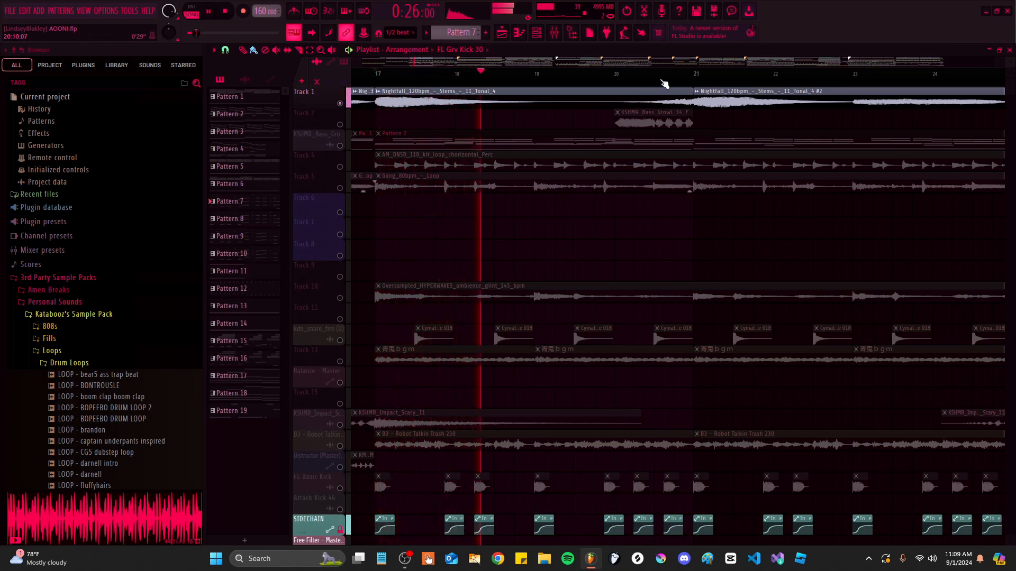
scroll(715, 283, down, 2)
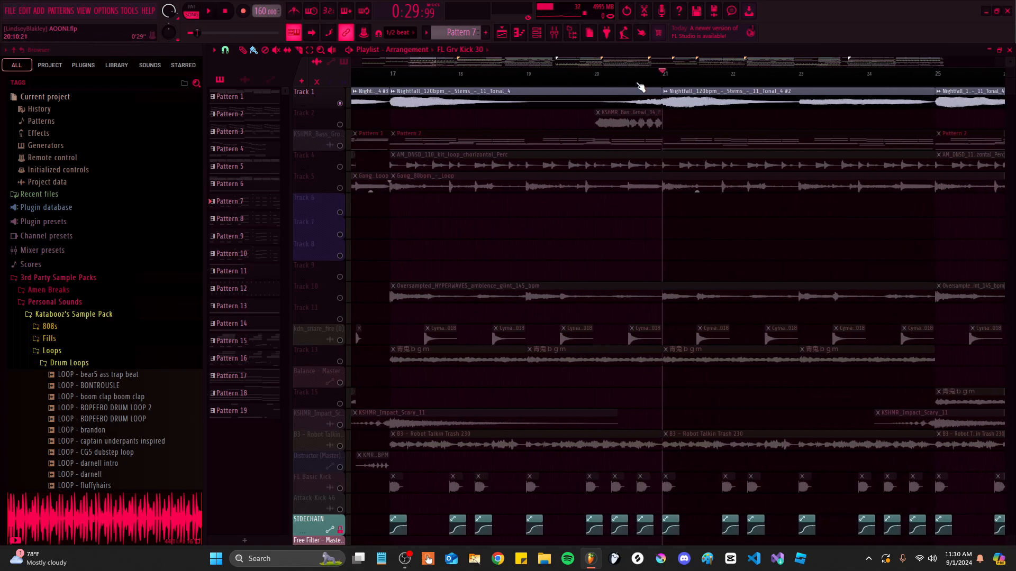
scroll(773, 125, up, 4)
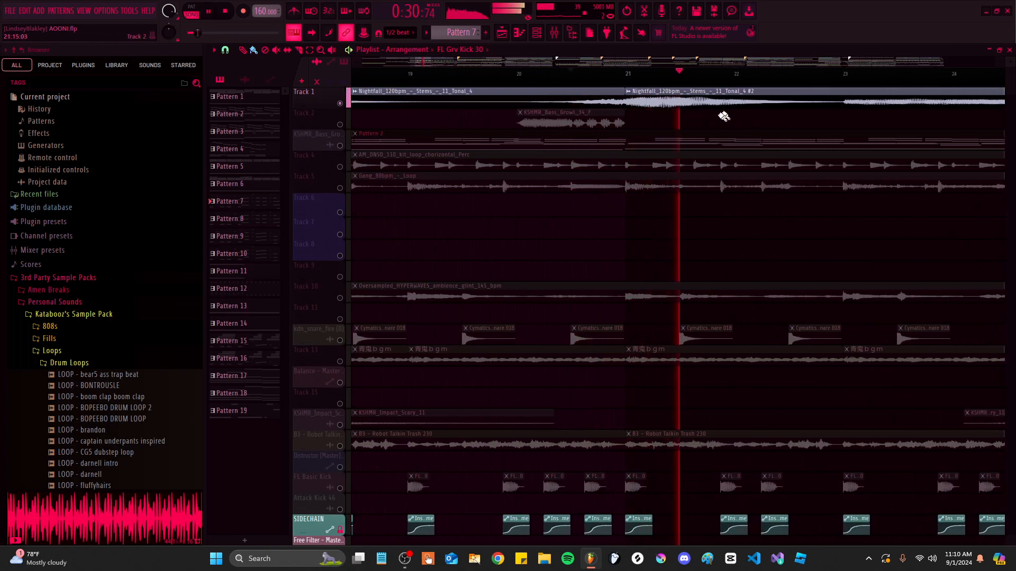
Solo Track 2, undoing the stray track color change, and play its KSHMR Bass Growl clip from bar 20
scroll(615, 125, up, 2)
right_click(337, 111)
click(343, 121)
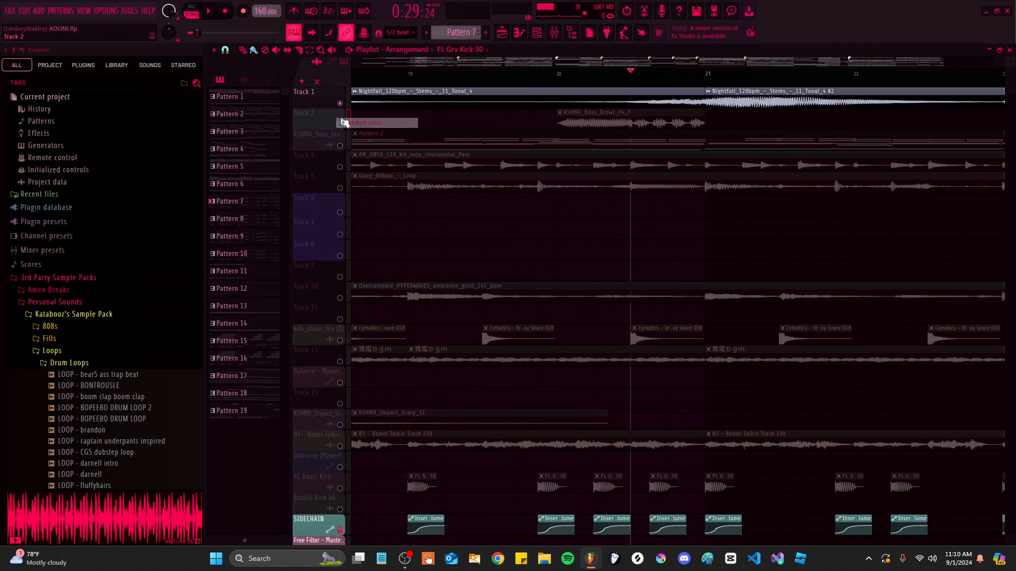
key(ctrl+z)
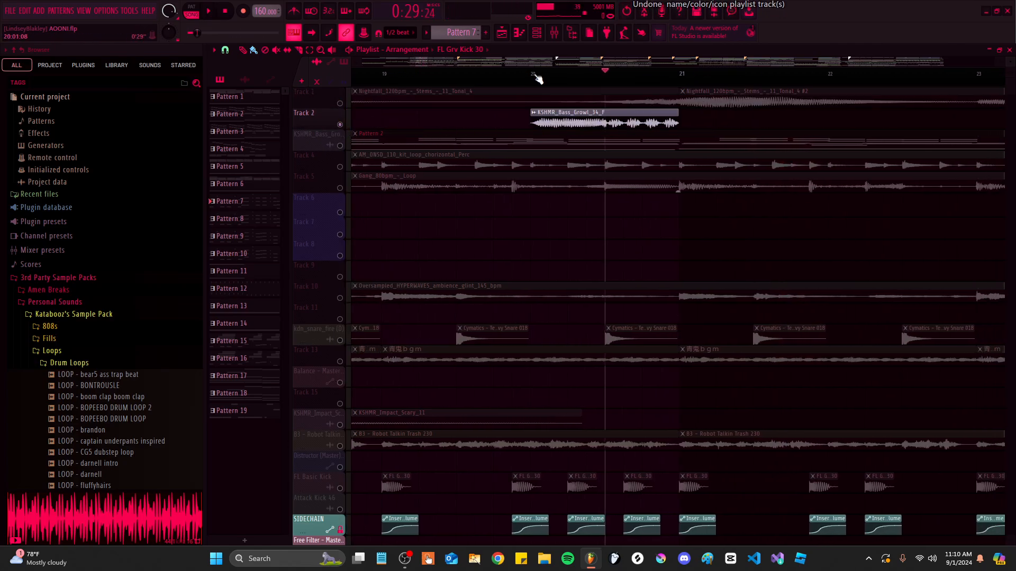
scroll(726, 192, up, 1)
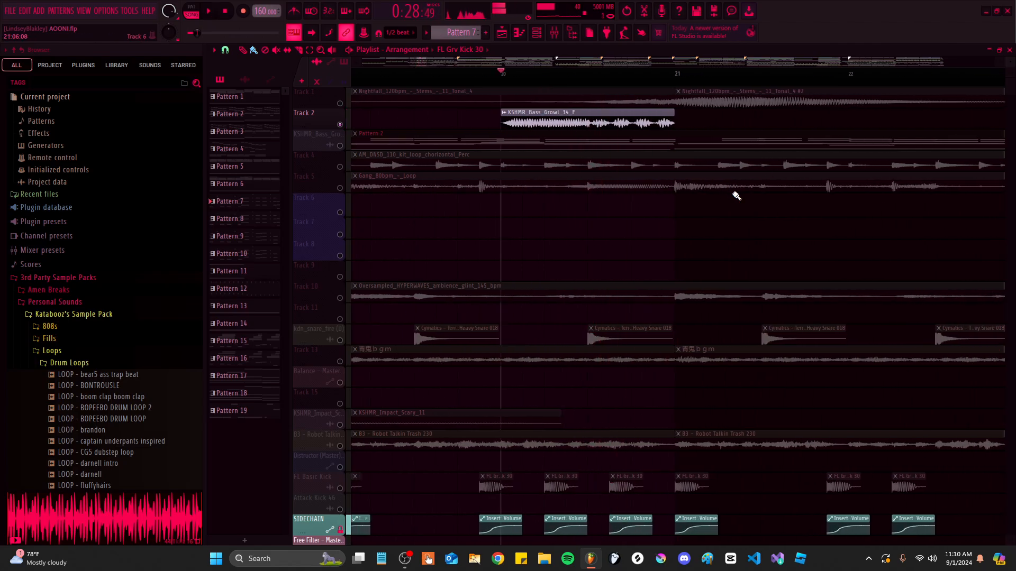
Turn off soloing so that all playlist tracks are active again
scroll(737, 196, down, 5)
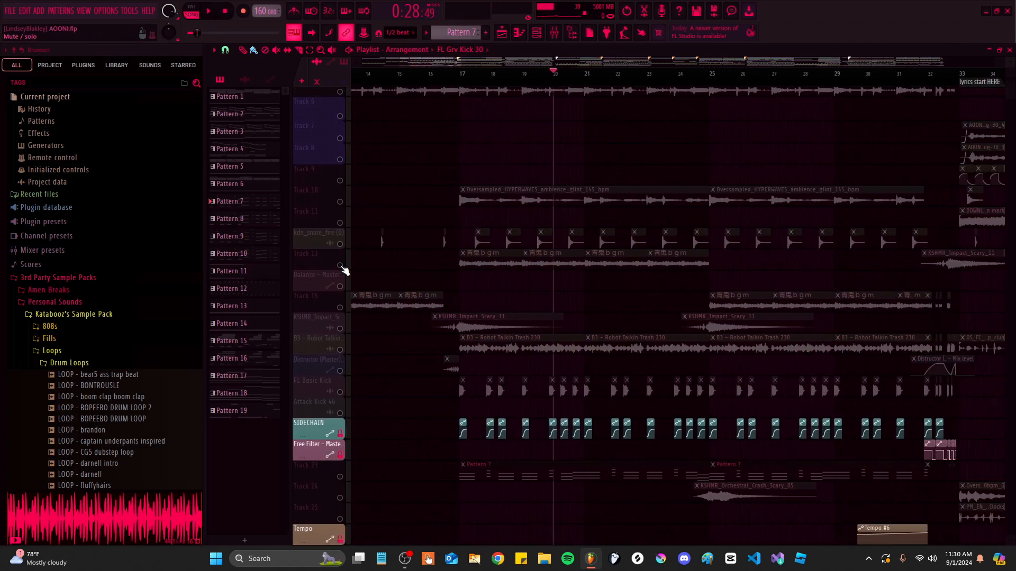
right_click(342, 266)
drag(517, 290, 513, 172)
scroll(508, 304, up, 1)
drag(503, 246, 509, 418)
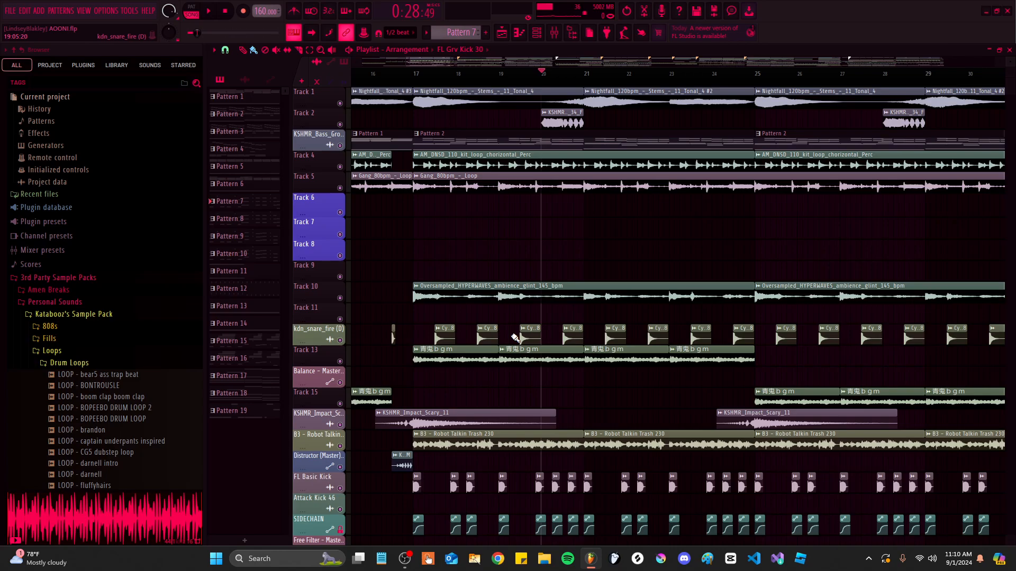
Examine the full set of layers between bars 17 and 21, and return the playback position to bar 17
scroll(585, 260, up, 3)
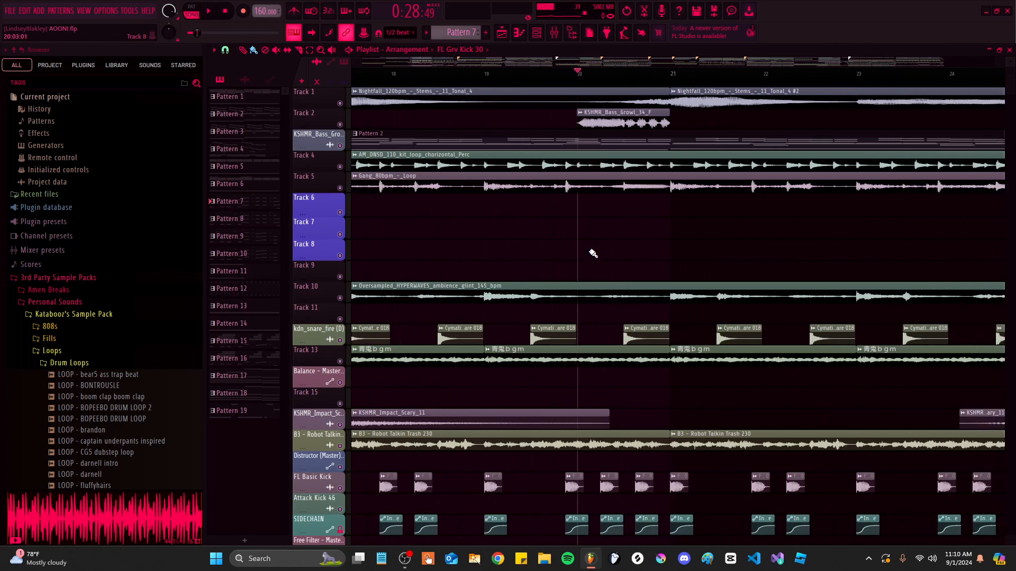
scroll(599, 254, down, 1)
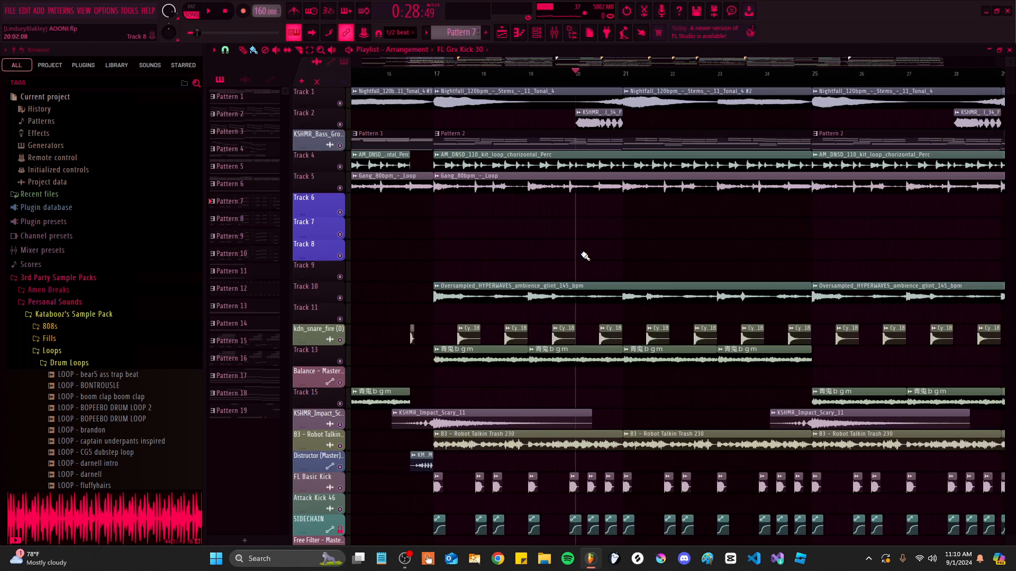
scroll(483, 239, up, 2)
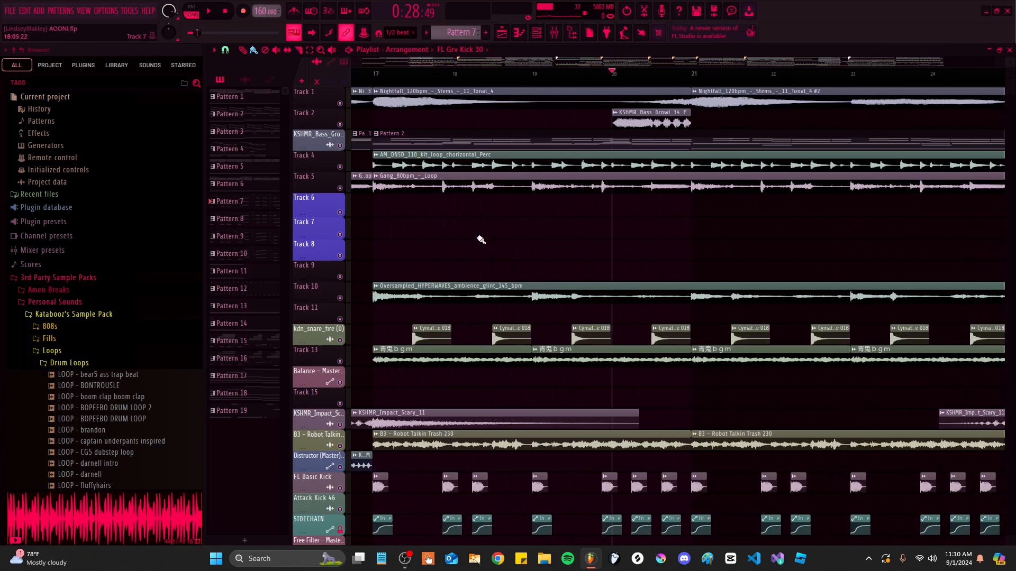
scroll(483, 238, up, 1)
mouse_move(483, 239)
mouse_down()
mouse_move(533, 245)
mouse_move(531, 196)
mouse_move(529, 247)
mouse_up()
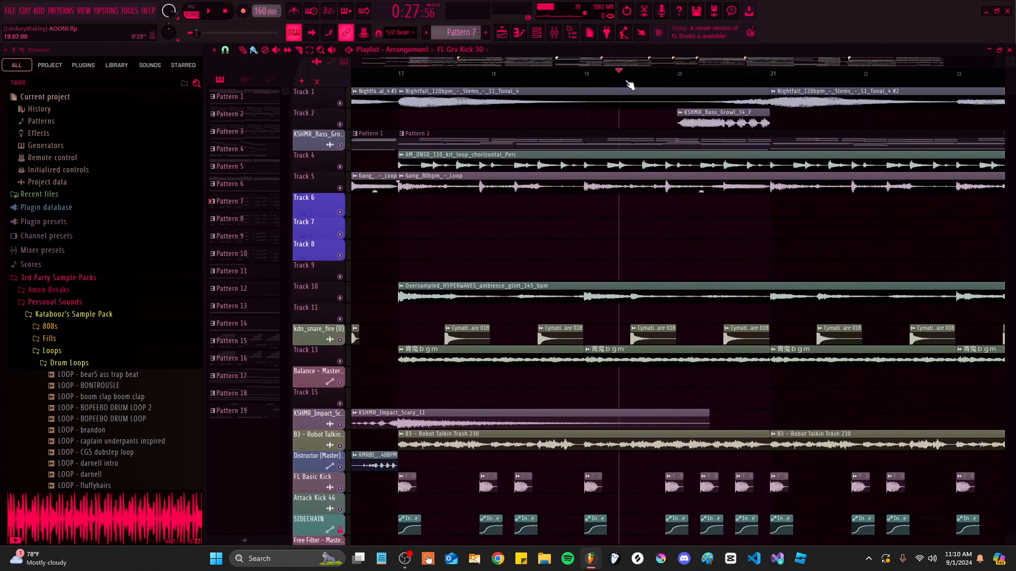
drag(644, 294, 653, 303)
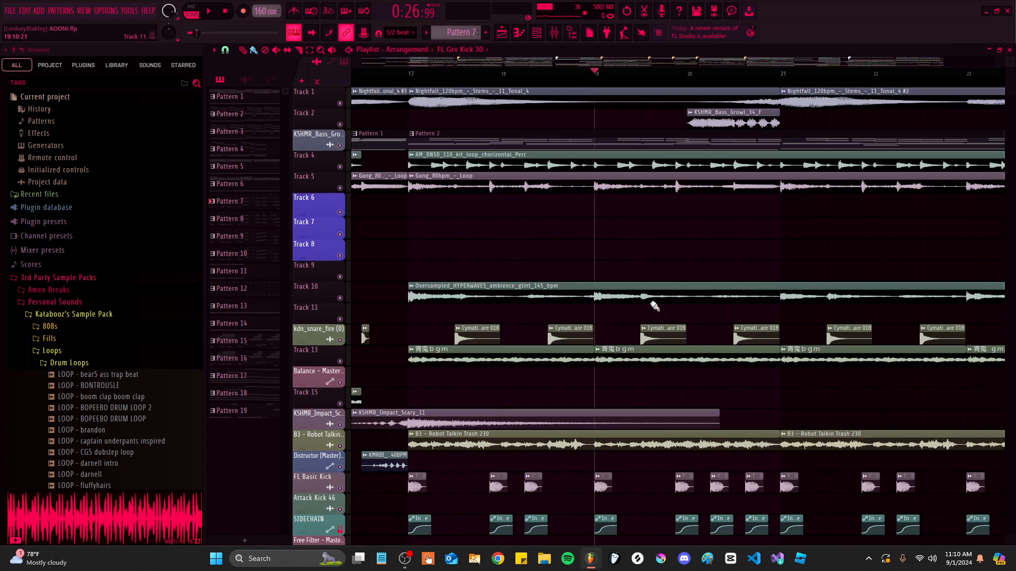
scroll(413, 113, up, 1)
click(409, 75)
scroll(488, 199, down, 5)
scroll(487, 200, up, 4)
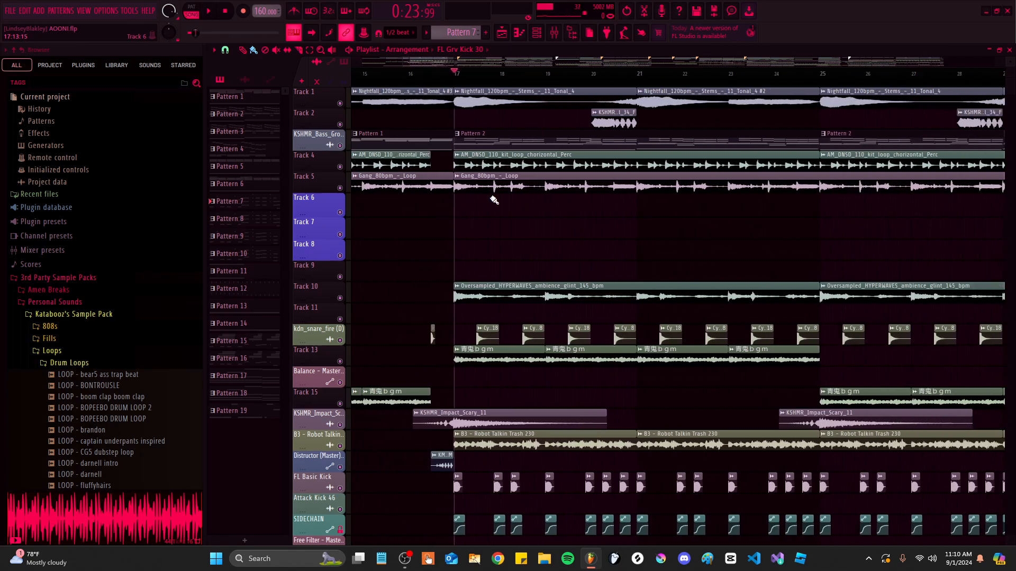
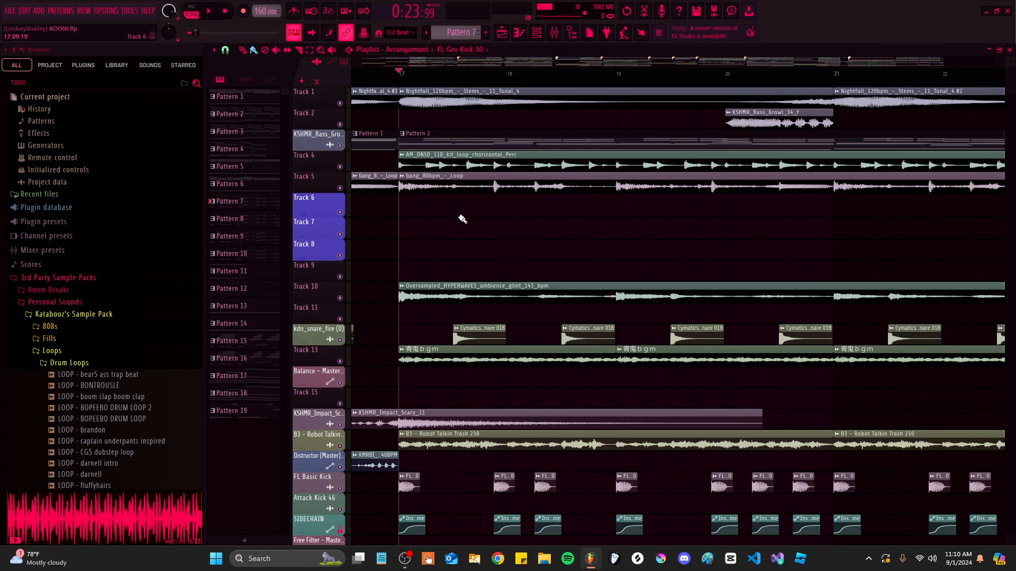
Examine the whole arrangement and how the bar 17 section's layers fit into it
scroll(748, 222, down, 9)
drag(706, 277, 421, 70)
drag(486, 226, 503, 460)
scroll(558, 236, up, 1)
scroll(559, 236, down, 9)
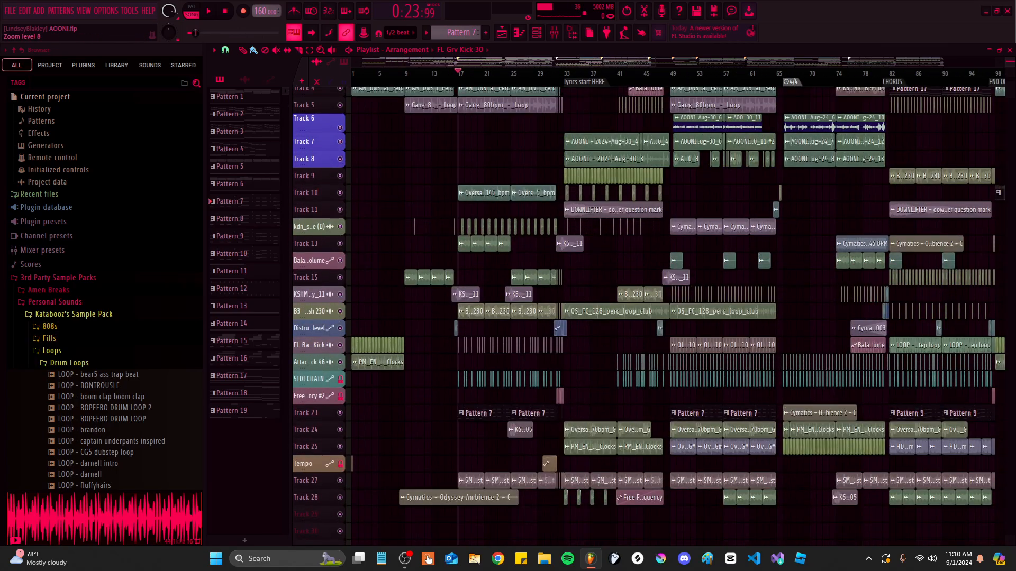
scroll(490, 301, up, 9)
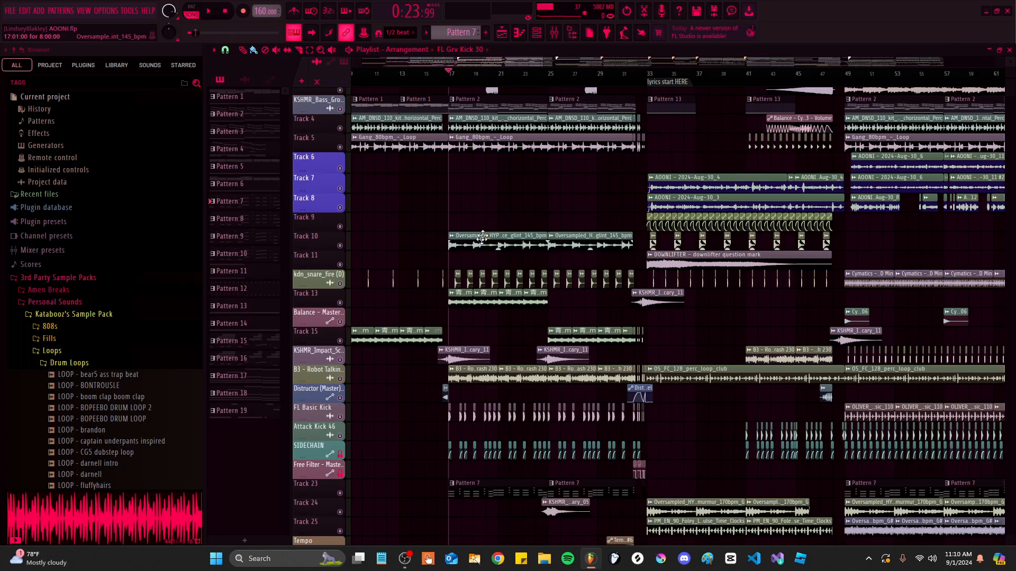
scroll(490, 300, up, 4)
scroll(557, 378, down, 4)
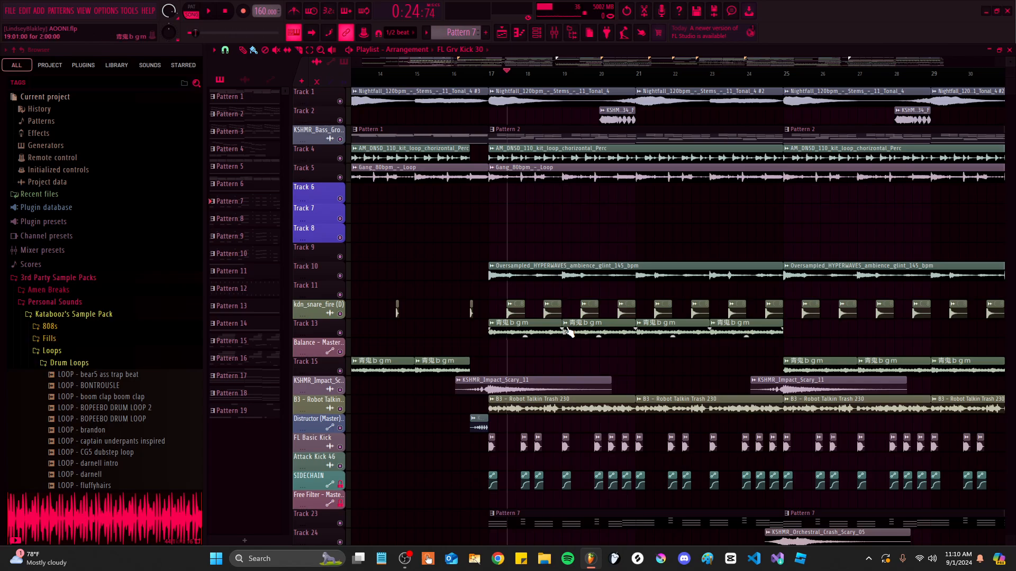
Examine the layers from bar 25 up to the "lyrics start HERE" marker, including the lower tracks
drag(784, 381, 670, 356)
scroll(670, 357, down, 1)
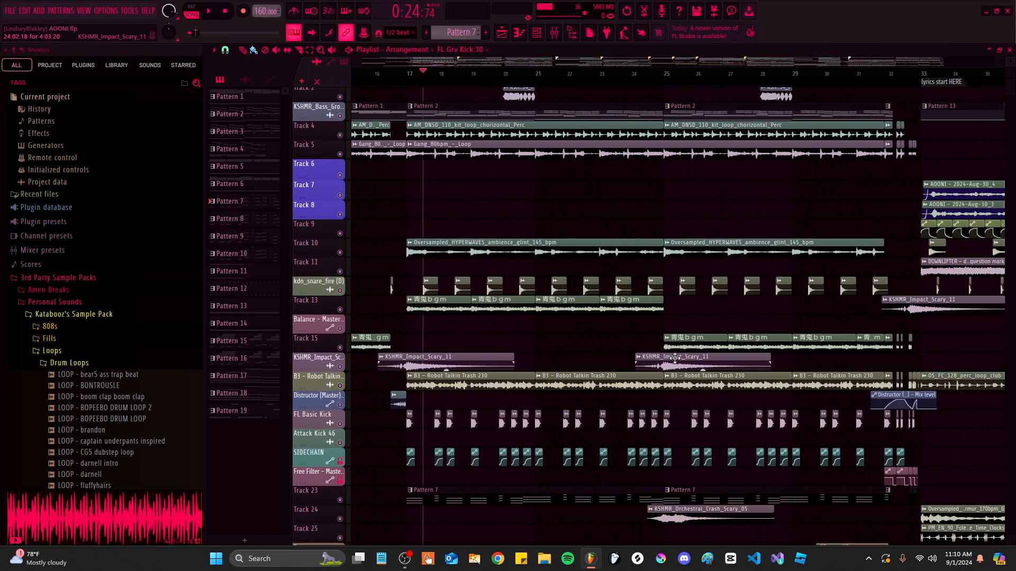
scroll(677, 355, up, 4)
scroll(624, 292, down, 4)
drag(810, 494, 667, 418)
drag(634, 286, 608, 349)
scroll(614, 347, up, 3)
drag(670, 296, 644, 231)
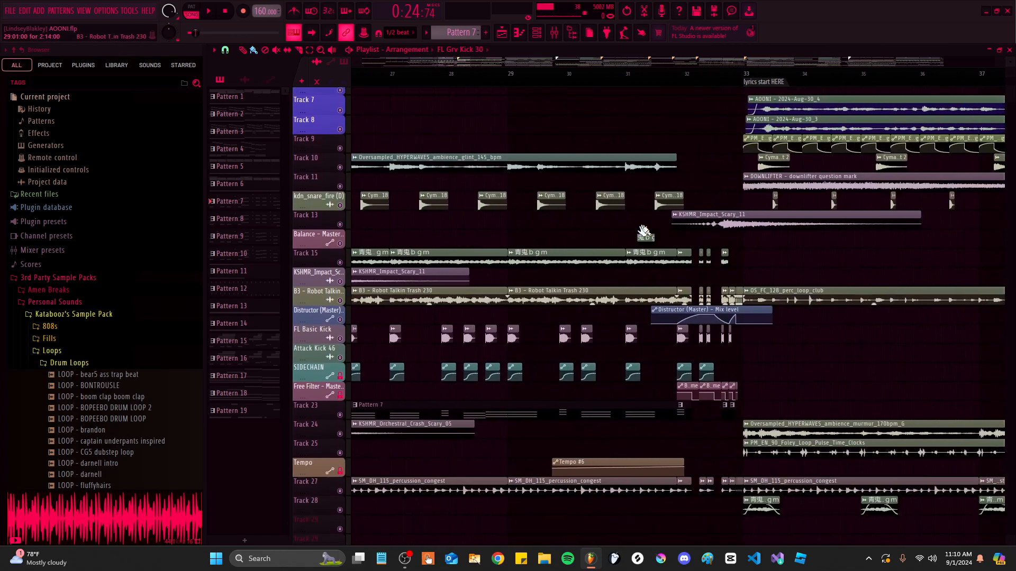
scroll(592, 402, up, 8)
scroll(582, 397, down, 4)
drag(591, 341, 578, 125)
scroll(576, 125, up, 4)
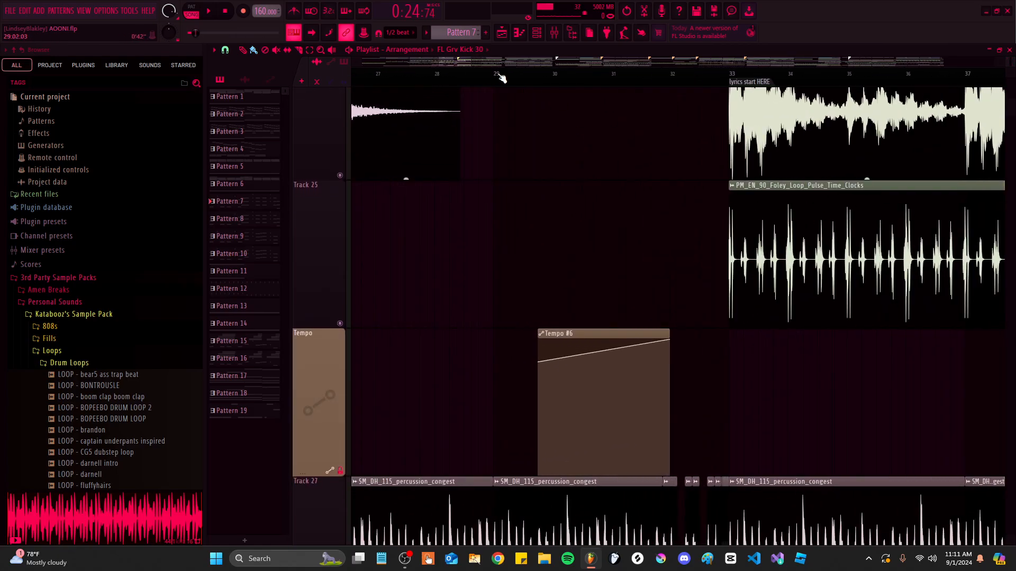
Move the playback position to around bar 29, ahead of the Tempo #6 automation clip, and inspect the chopped clips before bar 33
click(501, 76)
drag(543, 154, 507, 377)
scroll(505, 371, down, 4)
scroll(507, 157, down, 4)
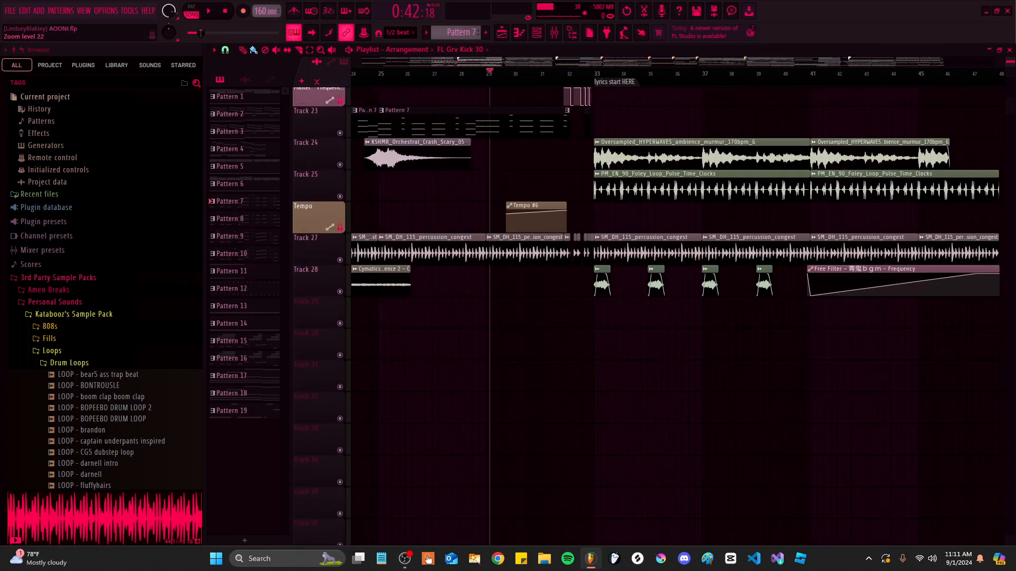
click(662, 78)
drag(585, 113, 611, 349)
scroll(554, 254, up, 1)
drag(553, 254, 548, 213)
scroll(530, 142, up, 3)
click(488, 81)
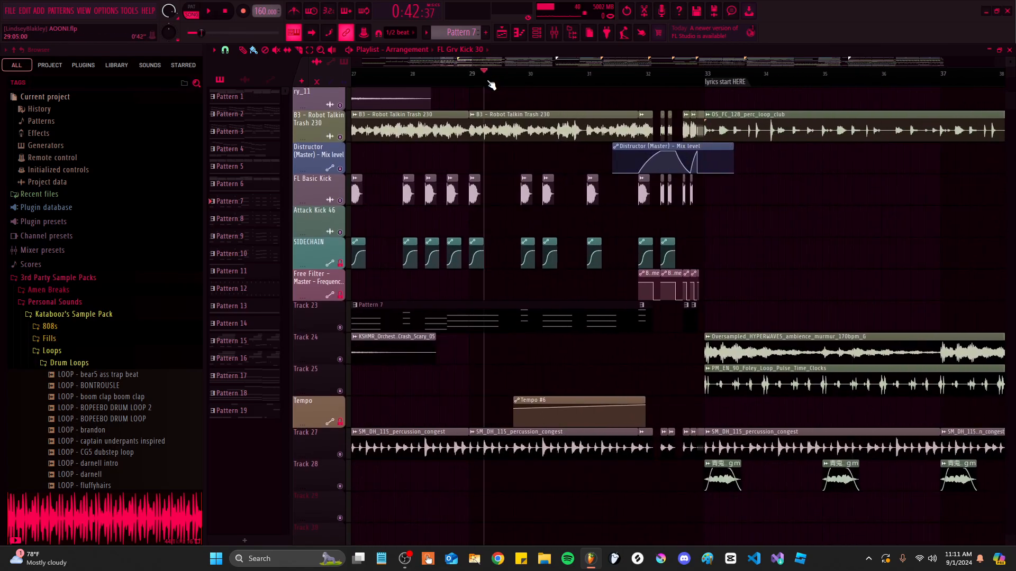
scroll(500, 91, down, 2)
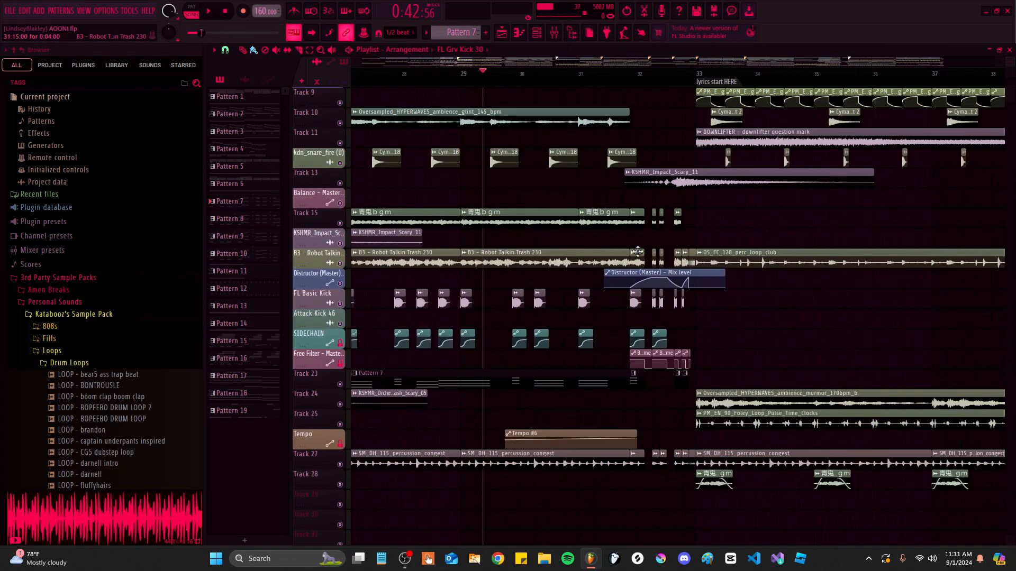
Play the chopped transition from just before bar 32 towards the "lyrics start HERE" marker, and stop playback
scroll(637, 251, up, 4)
drag(646, 166, 594, 172)
click(571, 77)
scroll(593, 111, down, 3)
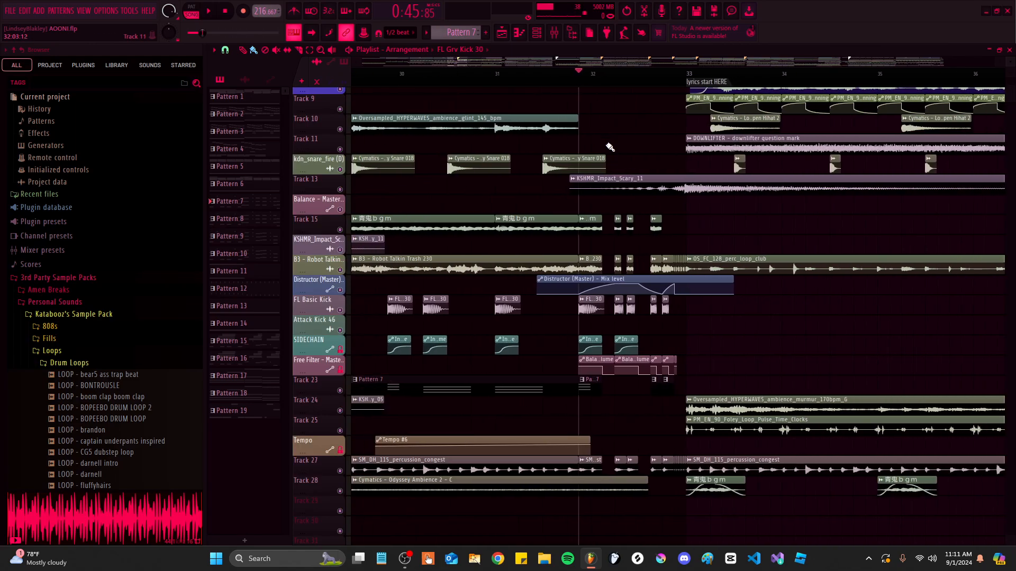
scroll(610, 146, up, 3)
key(space)
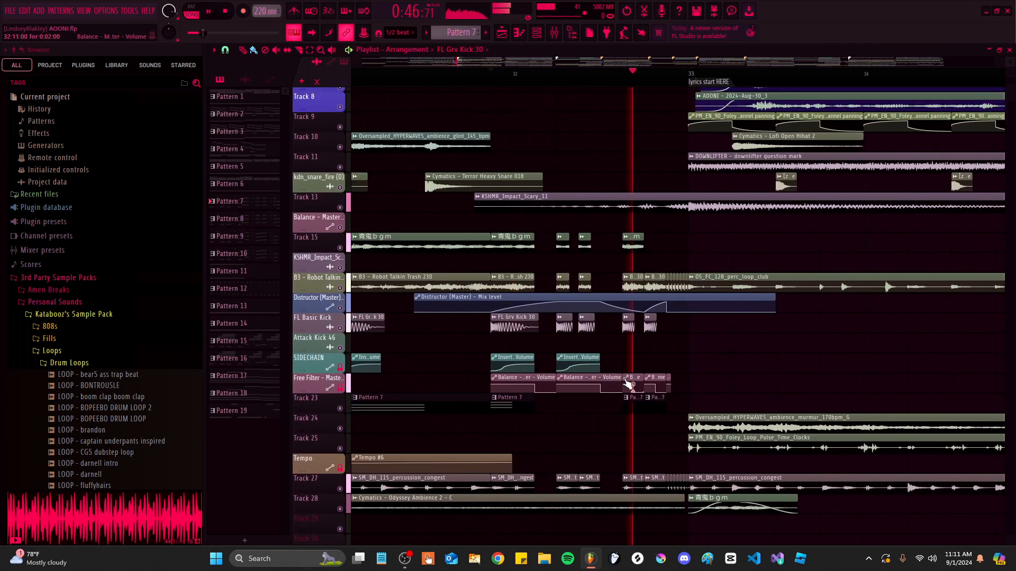
drag(627, 384, 621, 387)
key(space)
scroll(495, 324, up, 2)
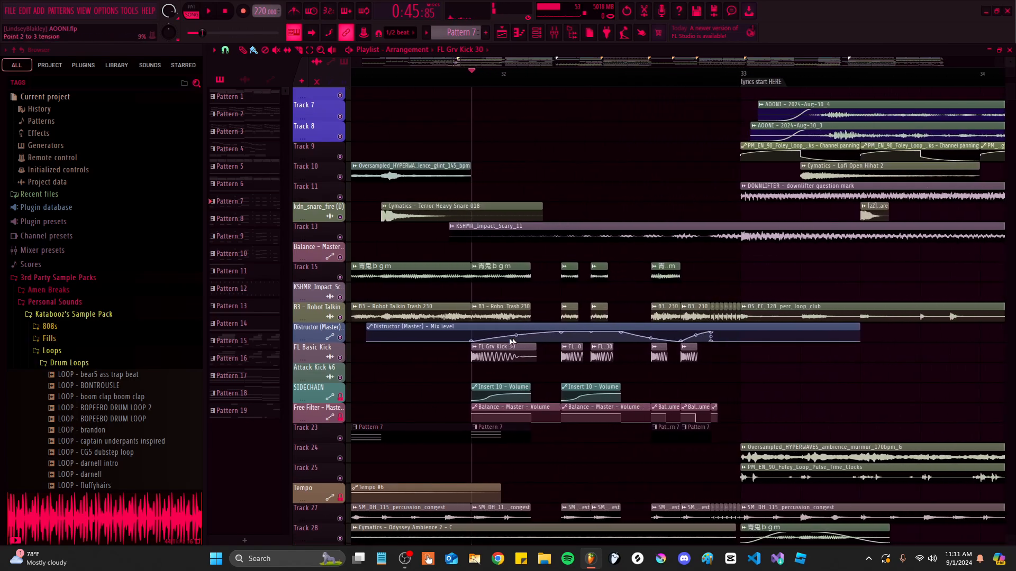
Select the Distructor (Master) - Mix level automation clip and examine its curve around bar 32
scroll(436, 329, up, 4)
click(436, 329)
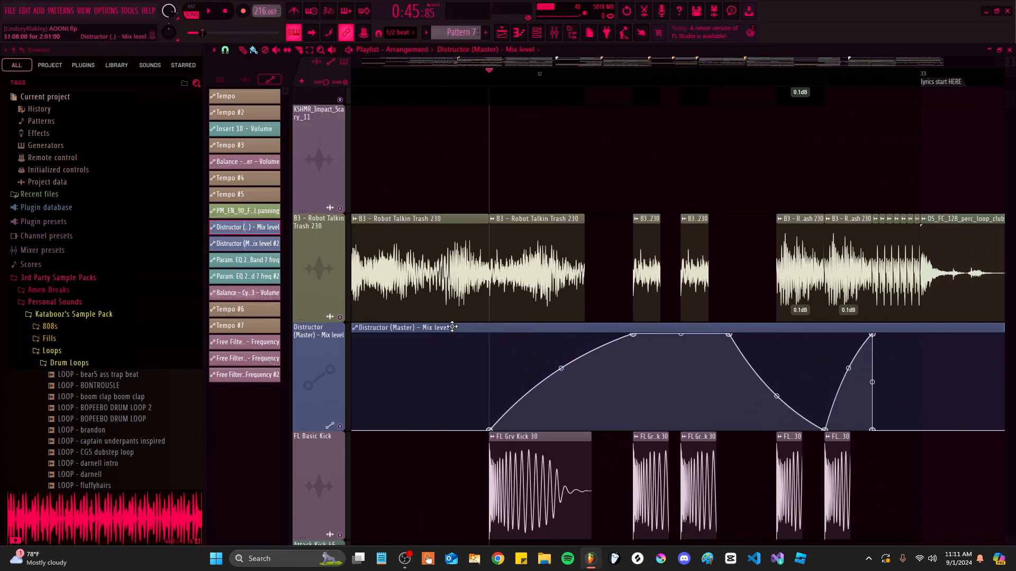
scroll(570, 101, up, 1)
Inspect the Distructor effect's settings on the mixer's Master track, and close the plugin
click(558, 41)
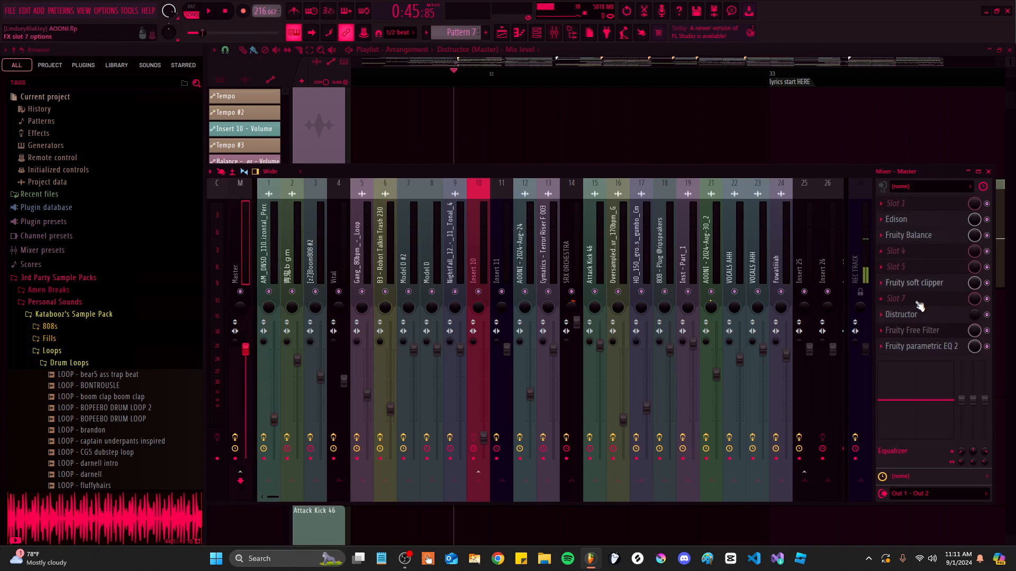
click(901, 314)
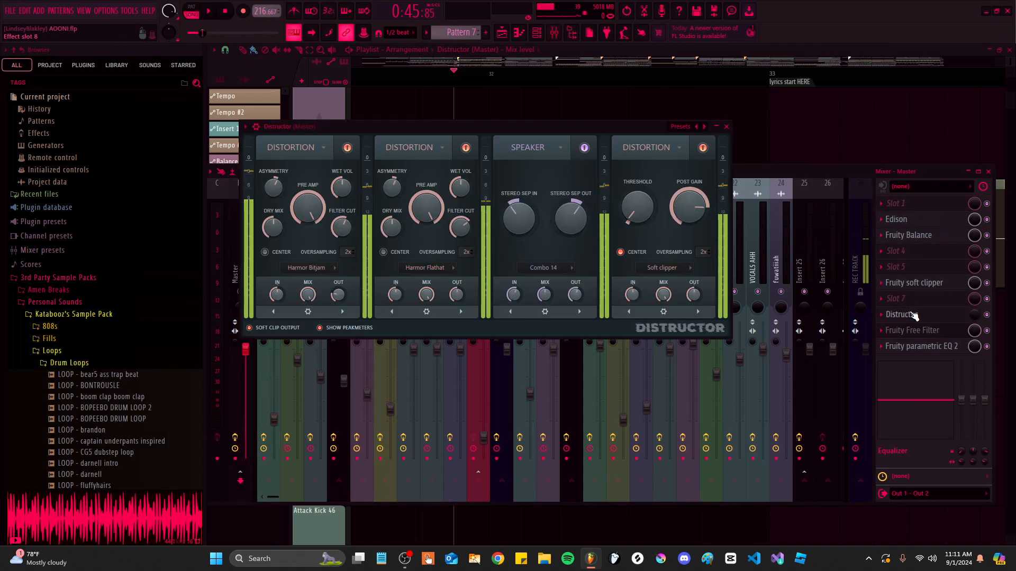
click(726, 127)
Move the playback position to the first FL Grv Kick 30 hit after bar 32
click(529, 83)
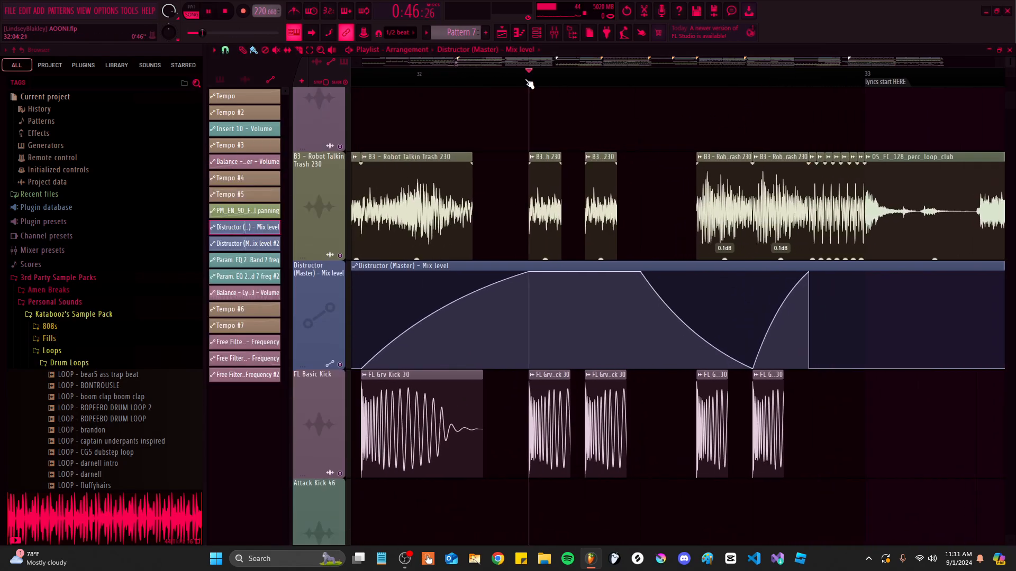
scroll(559, 103, down, 6)
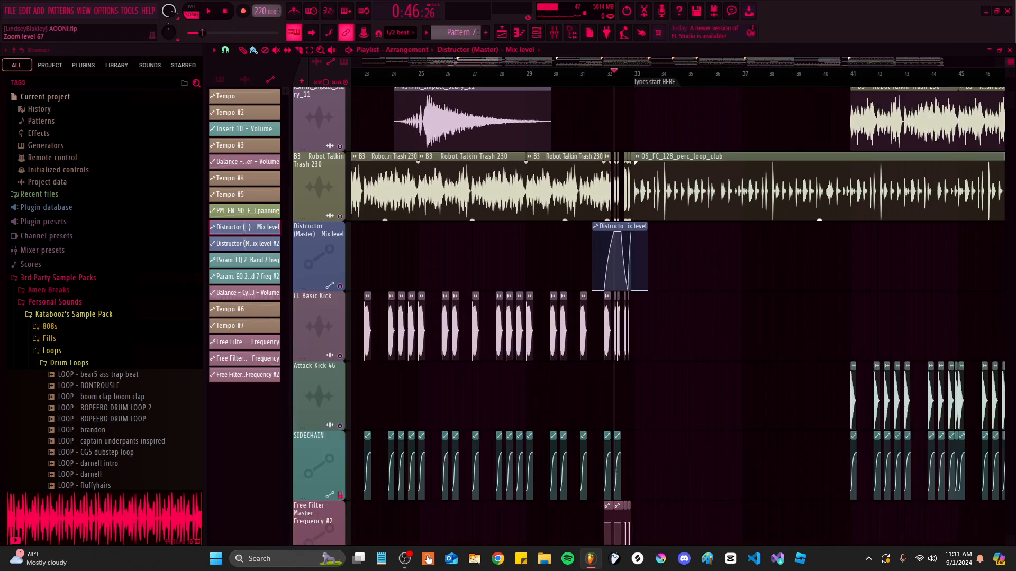
Move the playback position to the "lyrics start HERE" marker at bar 33 and mute the vocals on Tracks 6 to 8
scroll(587, 312, up, 6)
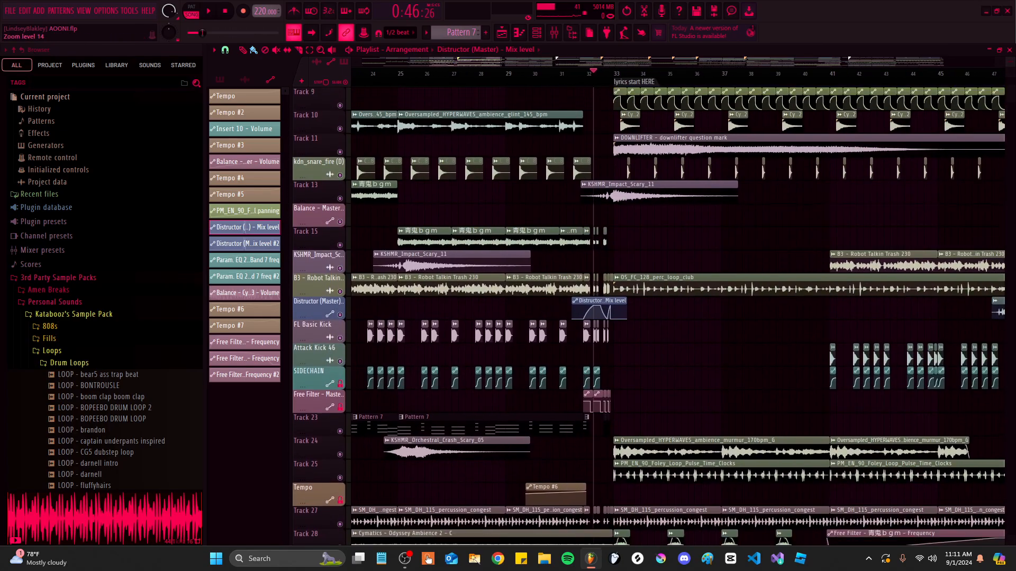
scroll(551, 236, up, 8)
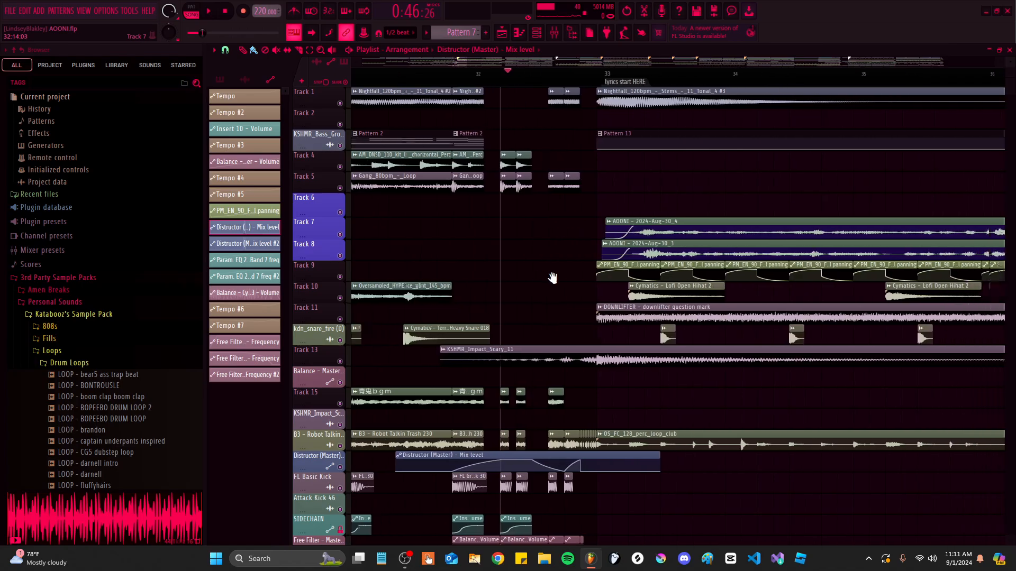
scroll(565, 79, down, 8)
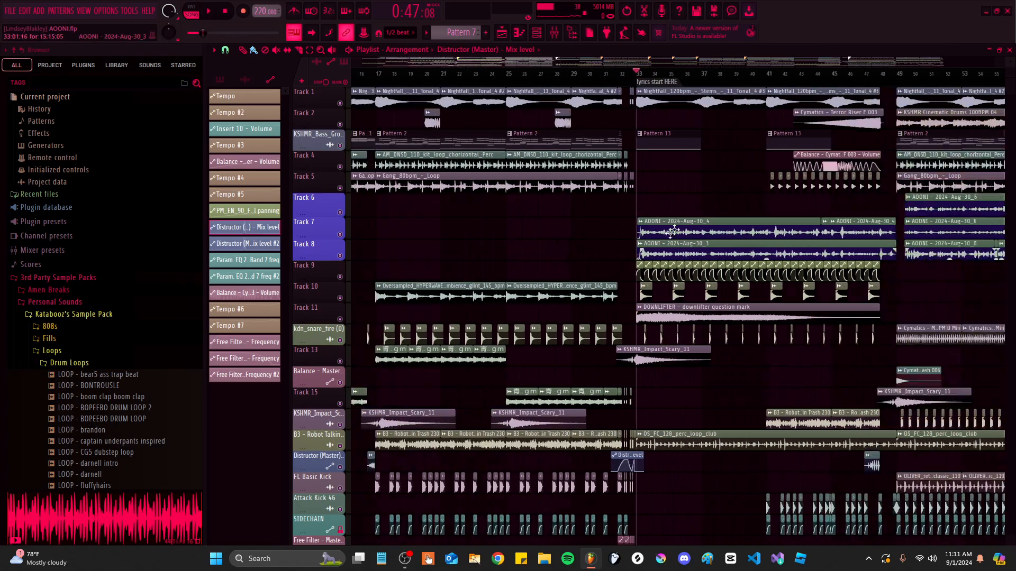
drag(340, 256, 340, 212)
Play the lyrics section's instrumental from bar 33 to just past bar 48, raising the system volume to 82, and stop playback
scroll(487, 274, up, 3)
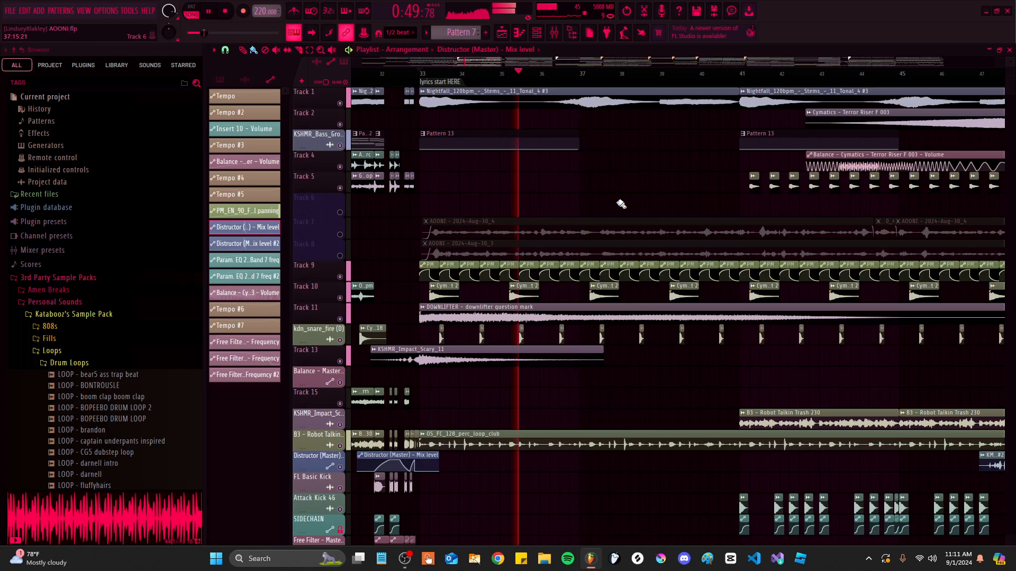
scroll(635, 190, down, 5)
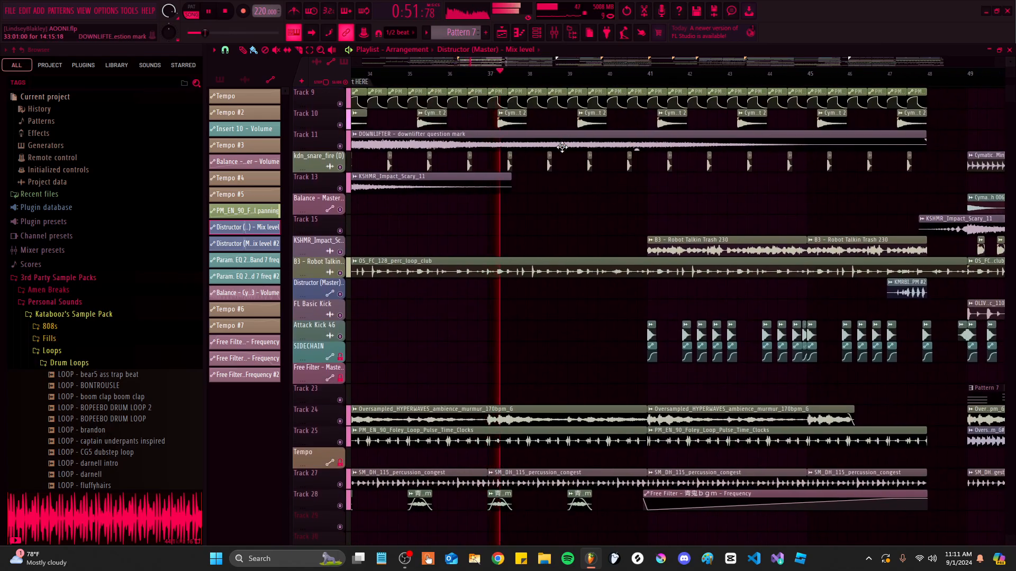
scroll(564, 161, up, 4)
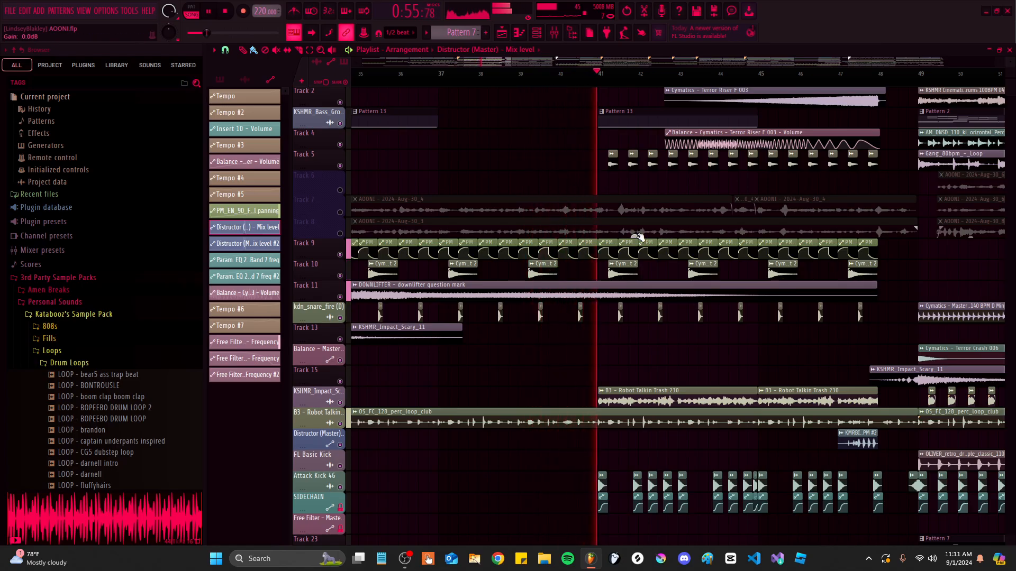
scroll(582, 222, down, 2)
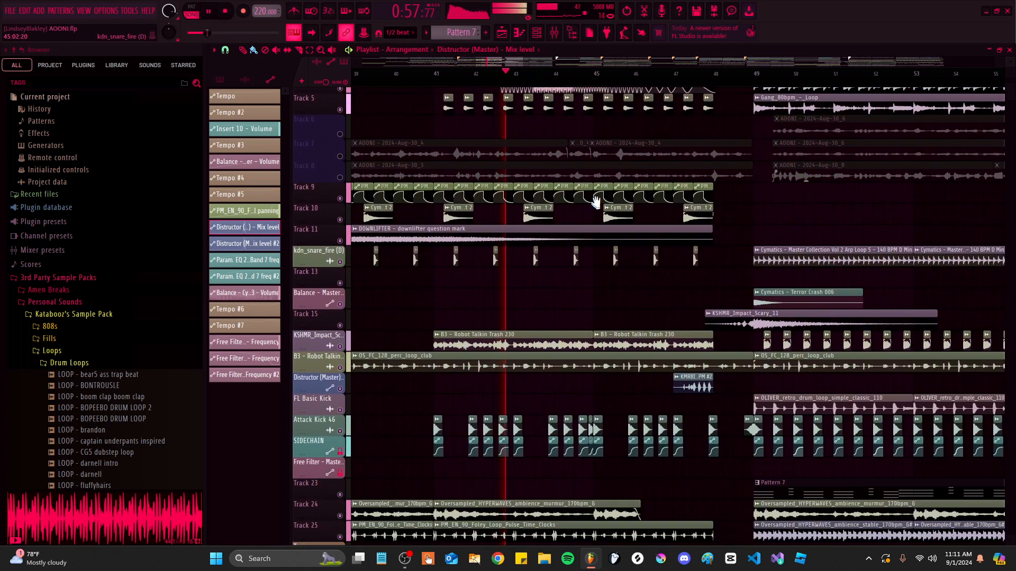
scroll(595, 202, down, 2)
key(XF86AudioRaiseVolume)
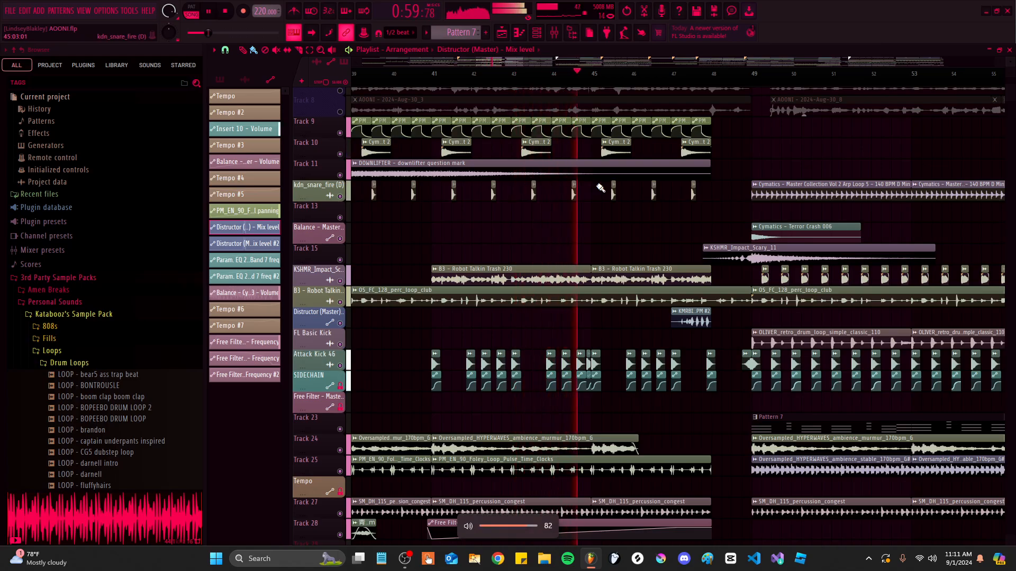
middle_click(760, 235)
scroll(750, 236, up, 1)
scroll(709, 275, down, 2)
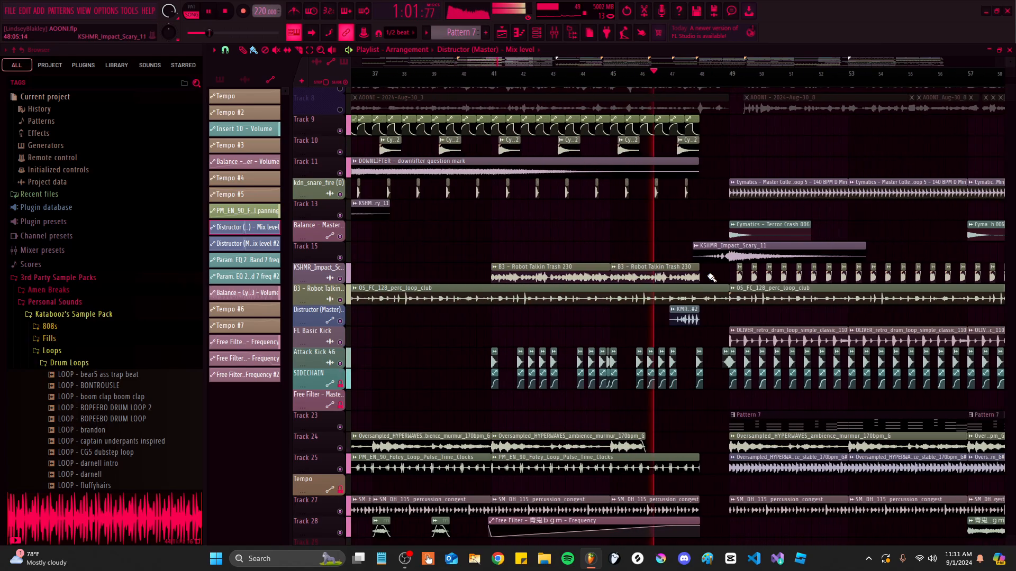
scroll(711, 278, up, 3)
scroll(635, 296, up, 5)
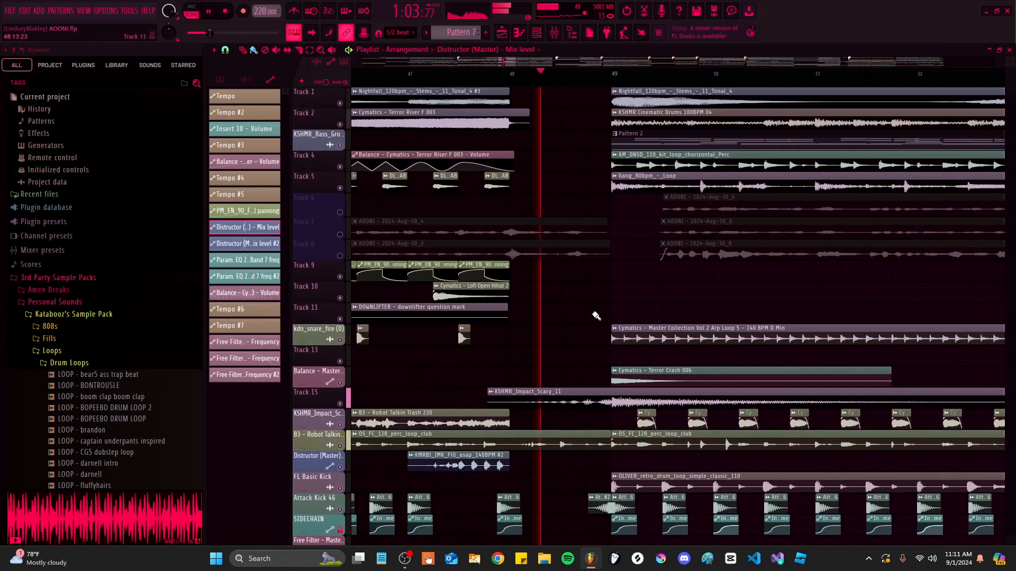
drag(596, 316, 633, 290)
scroll(619, 286, down, 6)
drag(528, 243, 579, 287)
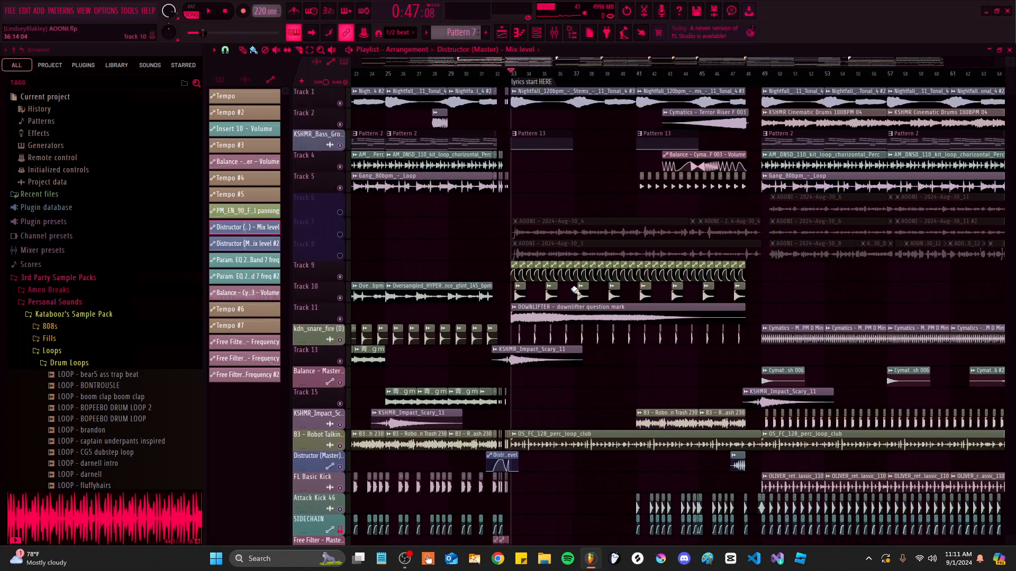
Examine the layers arranged between bars 33 and 49, and return the playback position to the "lyrics start HERE" marker
scroll(563, 280, up, 3)
scroll(364, 102, down, 3)
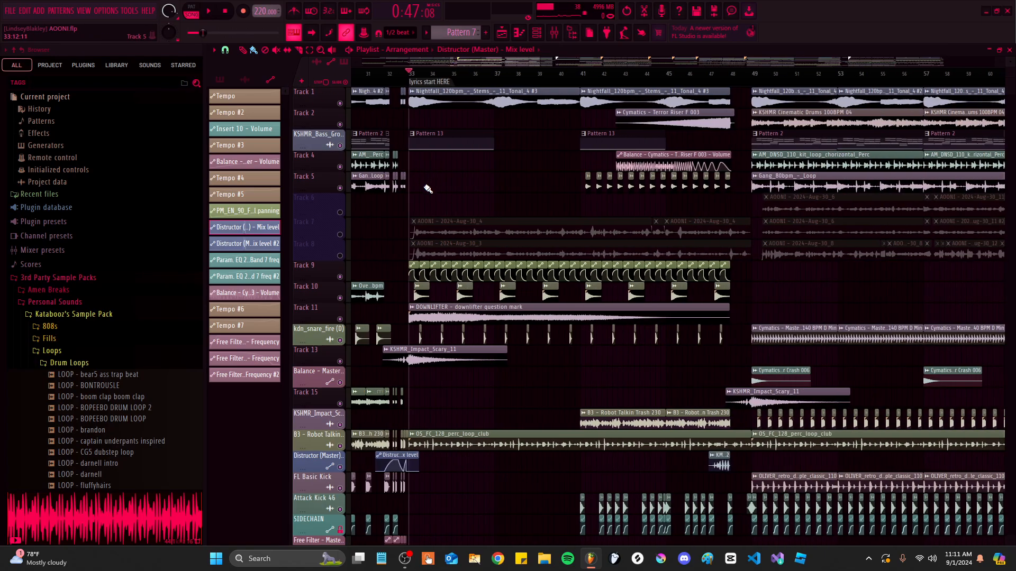
scroll(692, 193, down, 2)
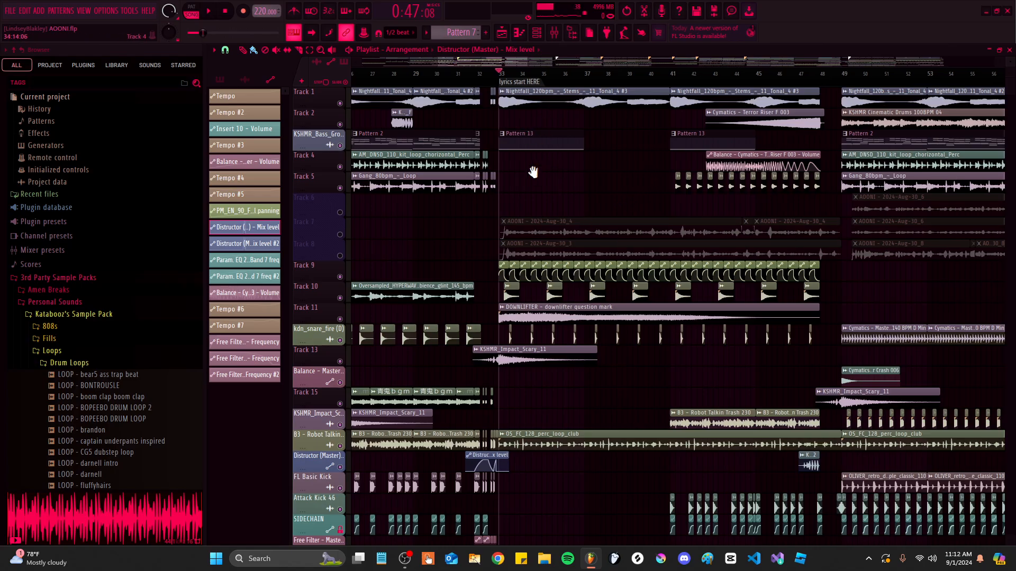
scroll(533, 170, down, 3)
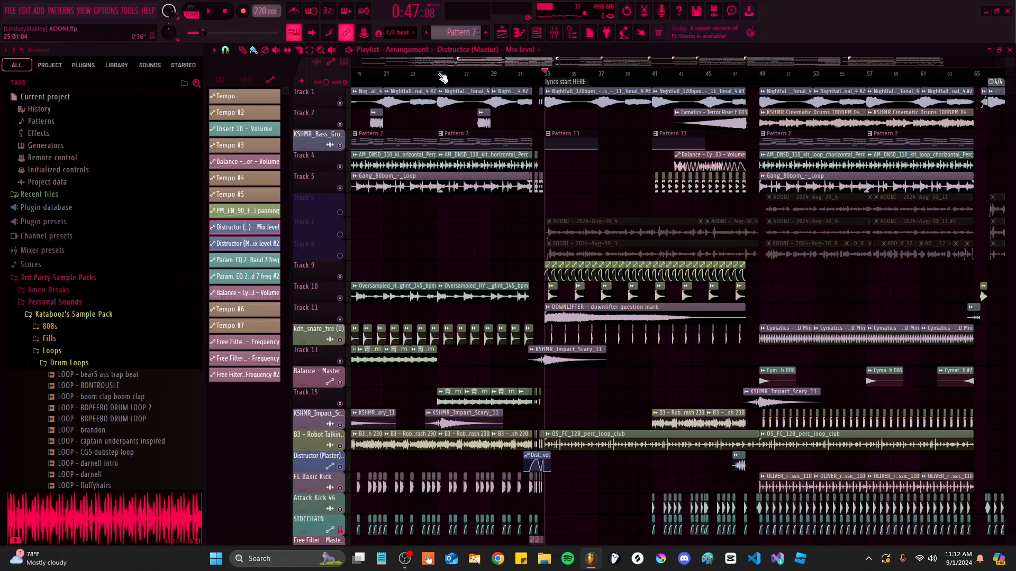
drag(442, 74, 414, 75)
click(534, 74)
scroll(533, 79, up, 8)
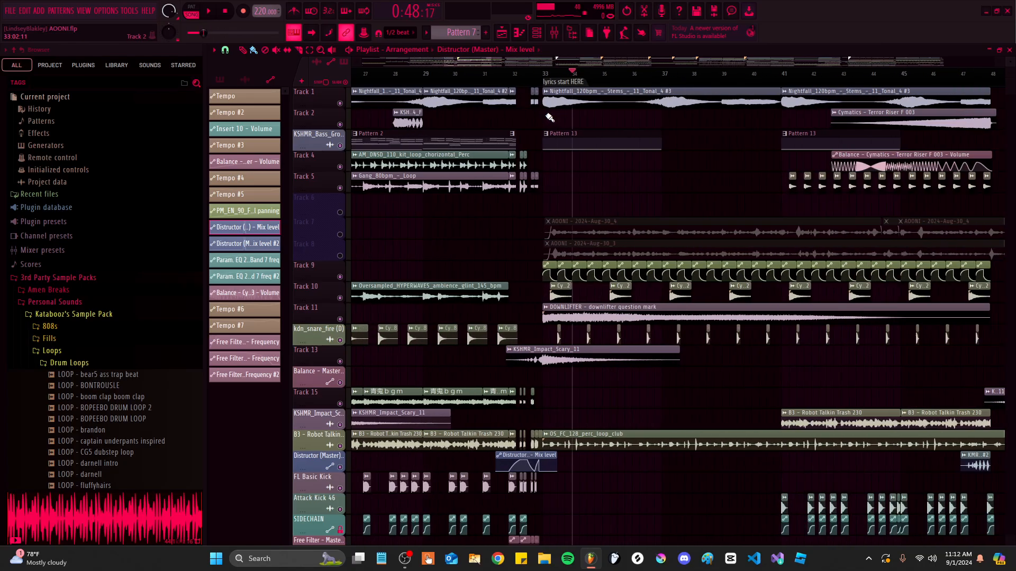
scroll(589, 220, down, 6)
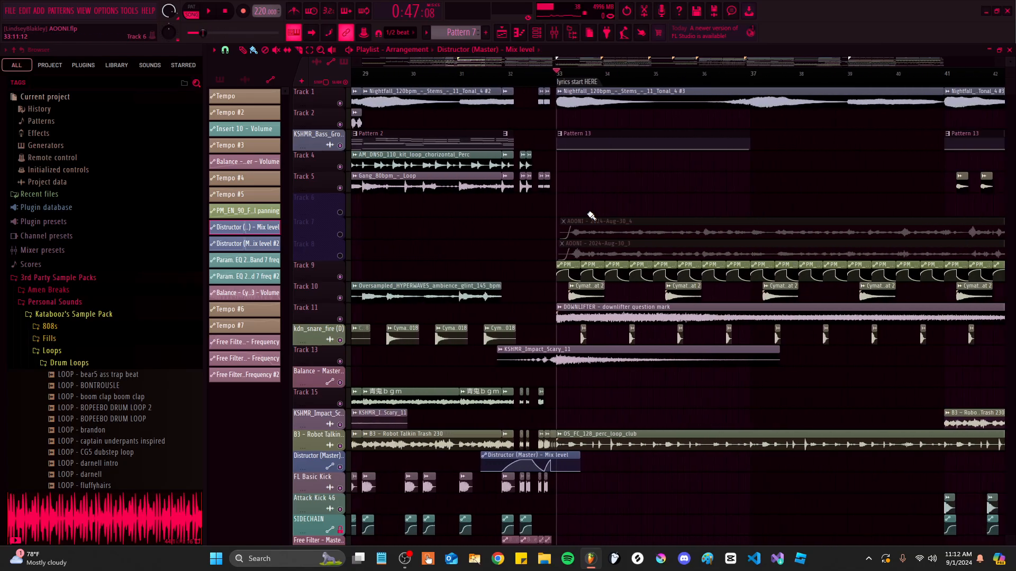
Solo the PM_EN_90_Foley_Loop_Pulse_Time_Clocks loop on Track 25, play it from bar 33, and stop playback
scroll(565, 272, down, 10)
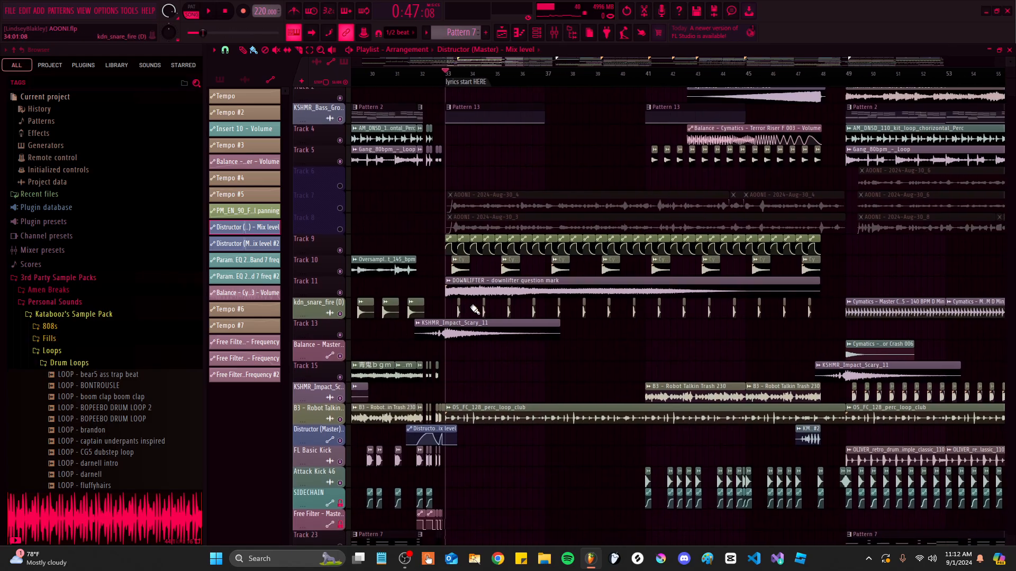
scroll(476, 297, up, 2)
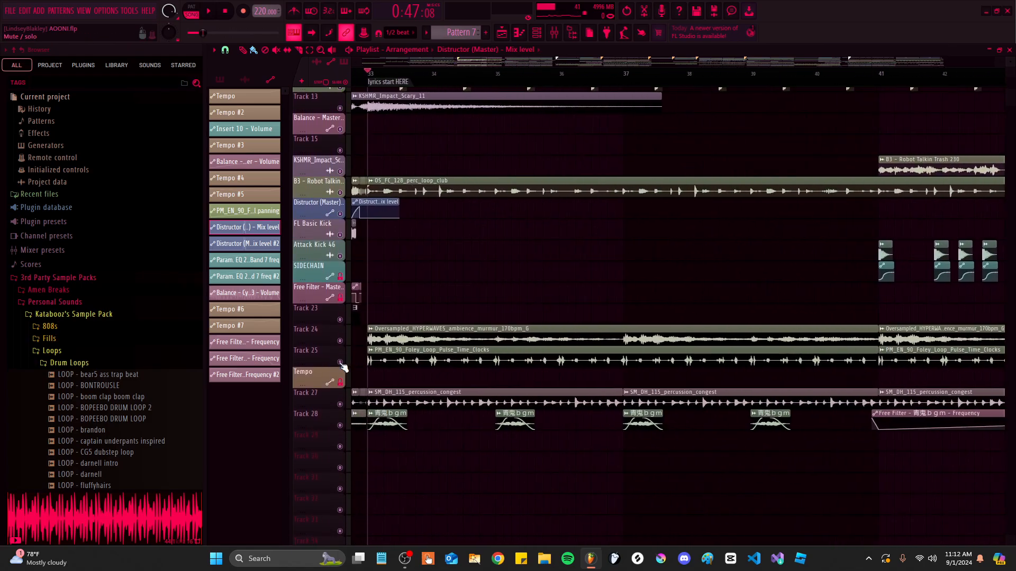
scroll(402, 344, up, 3)
key(space)
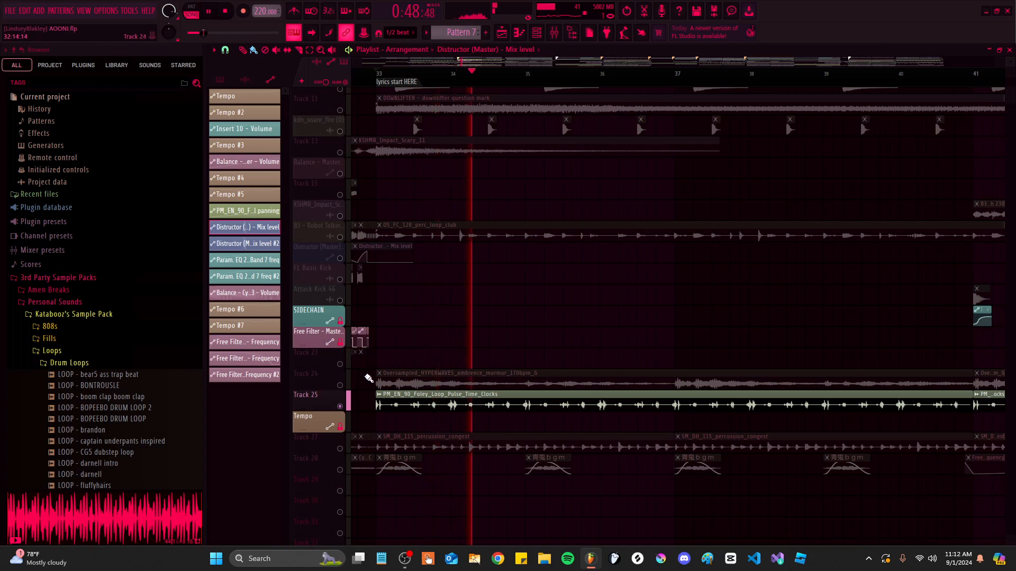
key(space)
Solo the Oversampled_HYPERWAVES_ambience_murmur_170bpm_G loop on Track 24, play it from bar 33, and stop playback
click(402, 373)
scroll(425, 372, down, 4)
scroll(425, 371, down, 2)
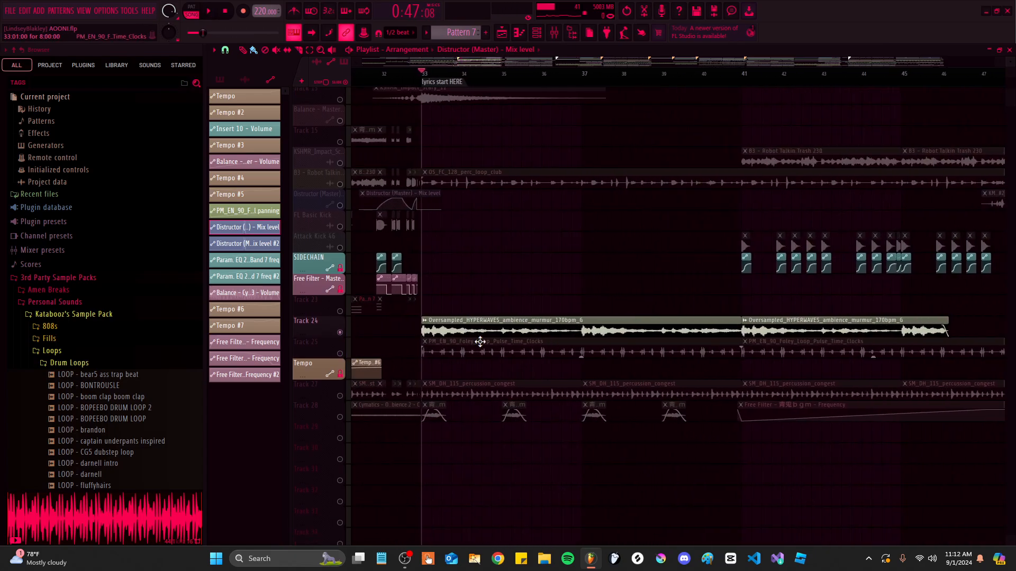
key(space)
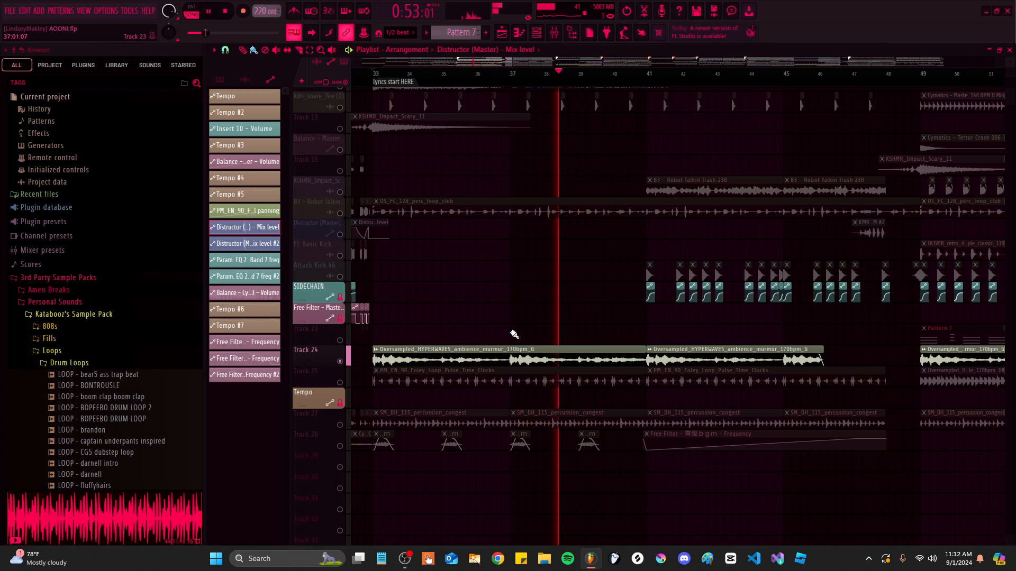
scroll(537, 344, up, 2)
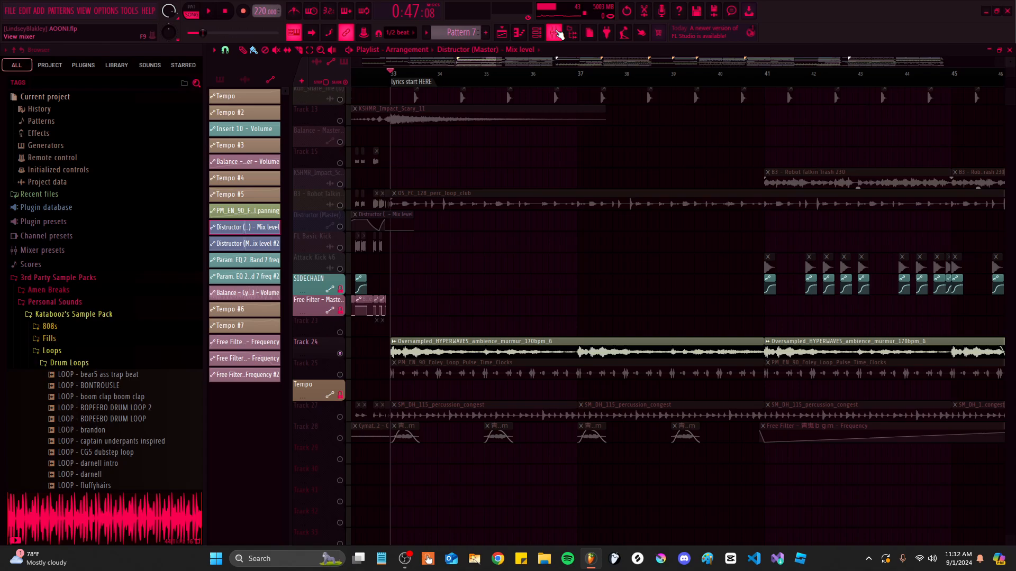
Inspect the Portal_2 effect on the ambience murmur's mixer track 16, and close the plugin and mixer
click(557, 33)
click(617, 258)
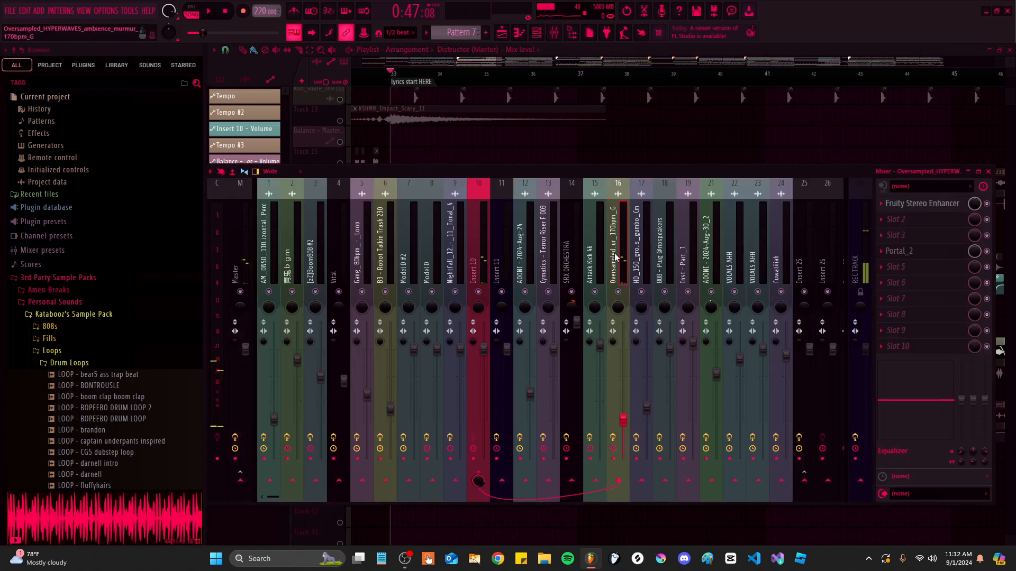
click(931, 254)
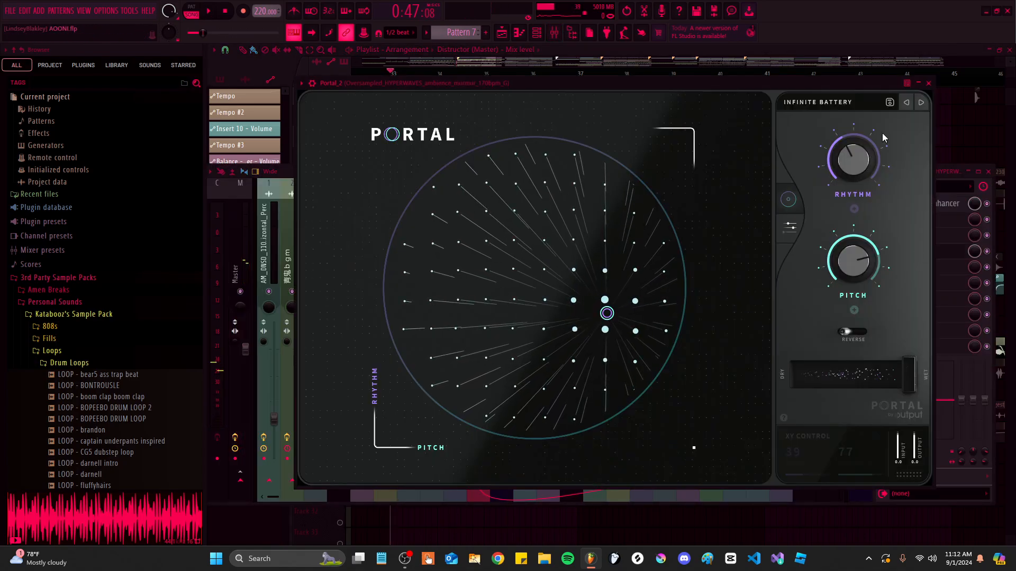
click(929, 84)
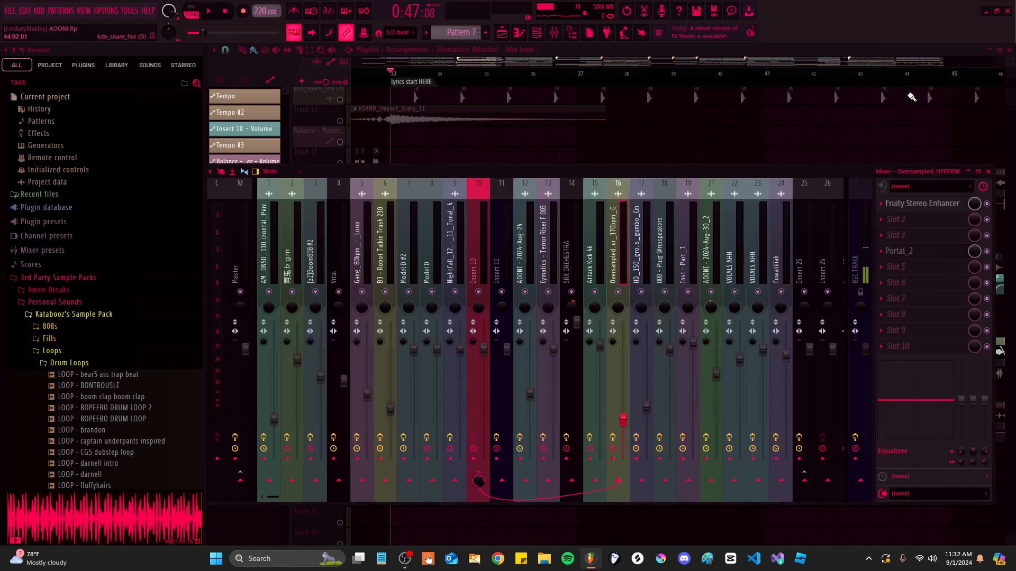
click(988, 171)
Solo the faded 青鬼bgm clips on Track 28, play them from bar 33, and stop playback
scroll(567, 268, up, 3)
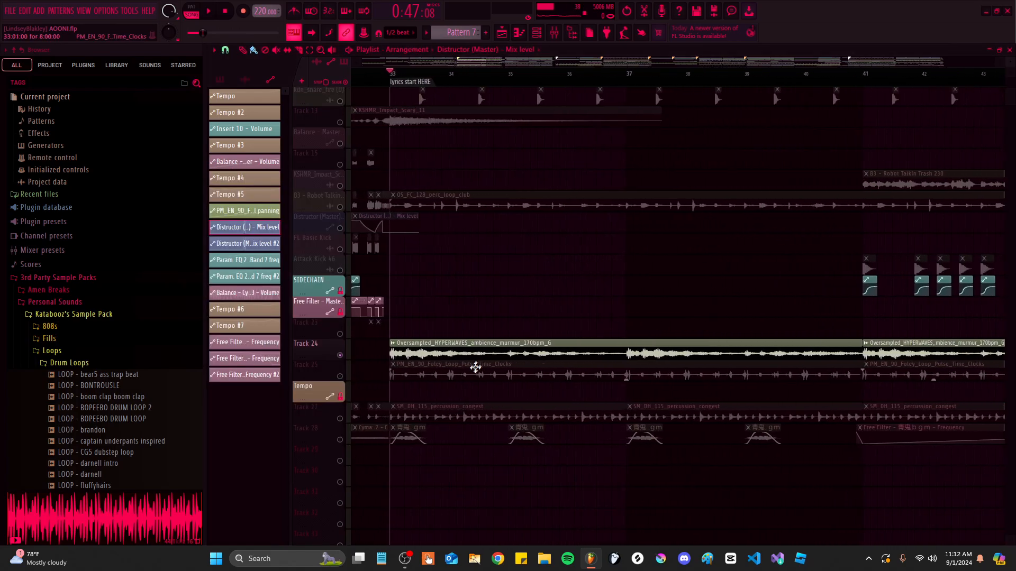
click(353, 436)
scroll(370, 438, up, 2)
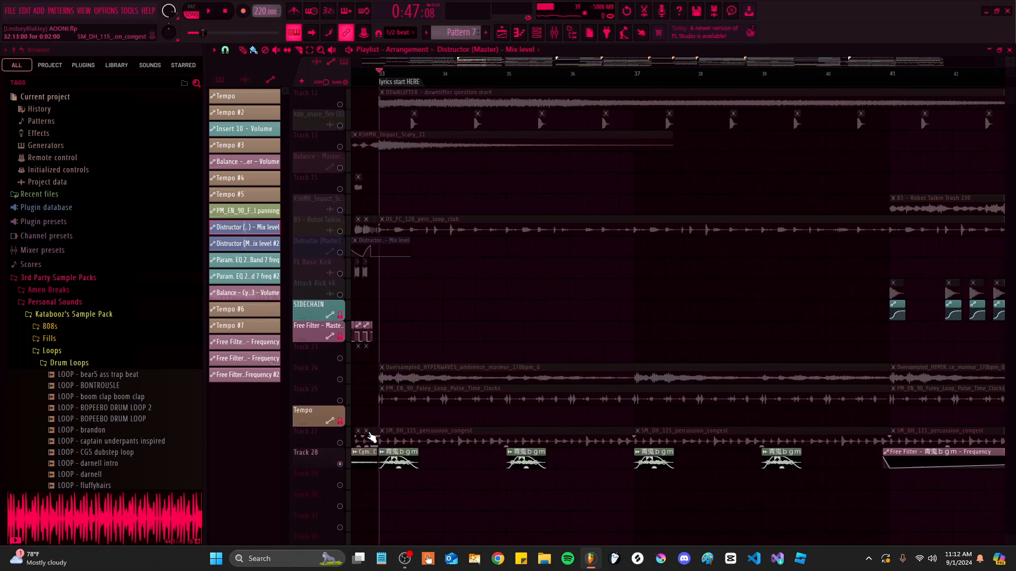
scroll(440, 463, down, 3)
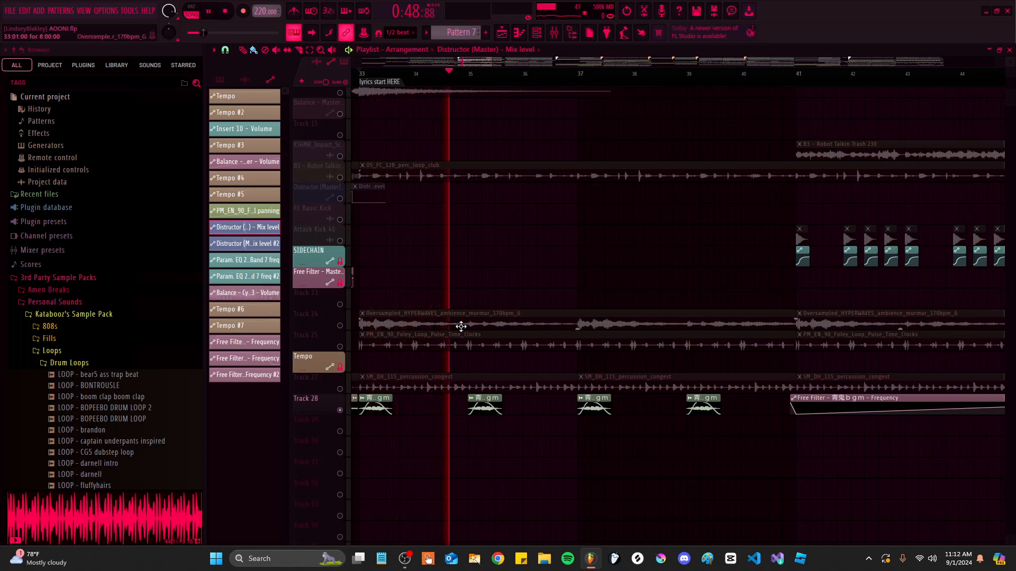
scroll(458, 370, up, 5)
drag(444, 306, 482, 415)
key(space)
Unmute the Cymatics - Lofi Open Hihat 2 clips on Track 10 and play them from bar 33
scroll(393, 235, up, 4)
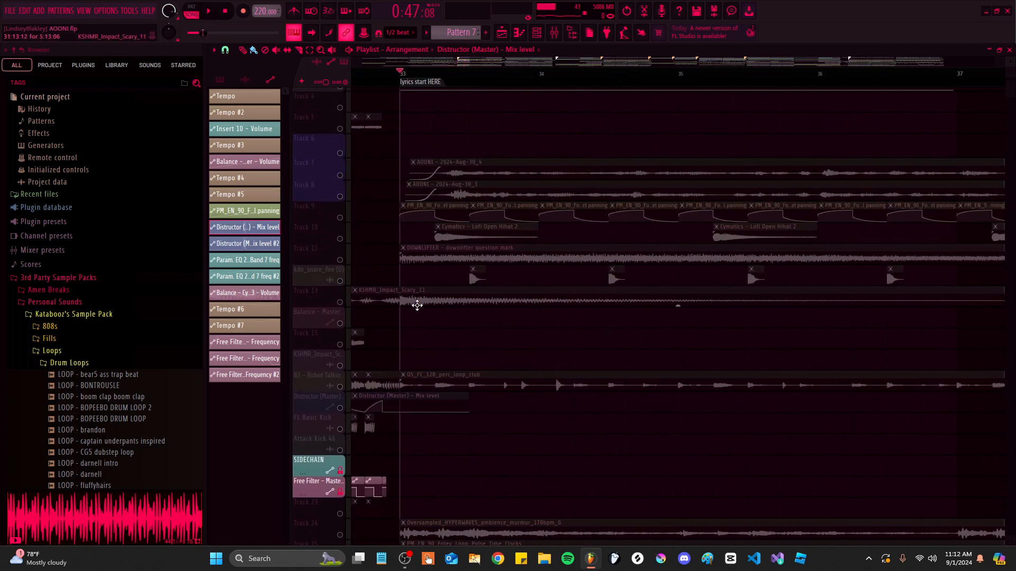
scroll(414, 306, down, 3)
drag(420, 379, 361, 247)
scroll(392, 230, up, 6)
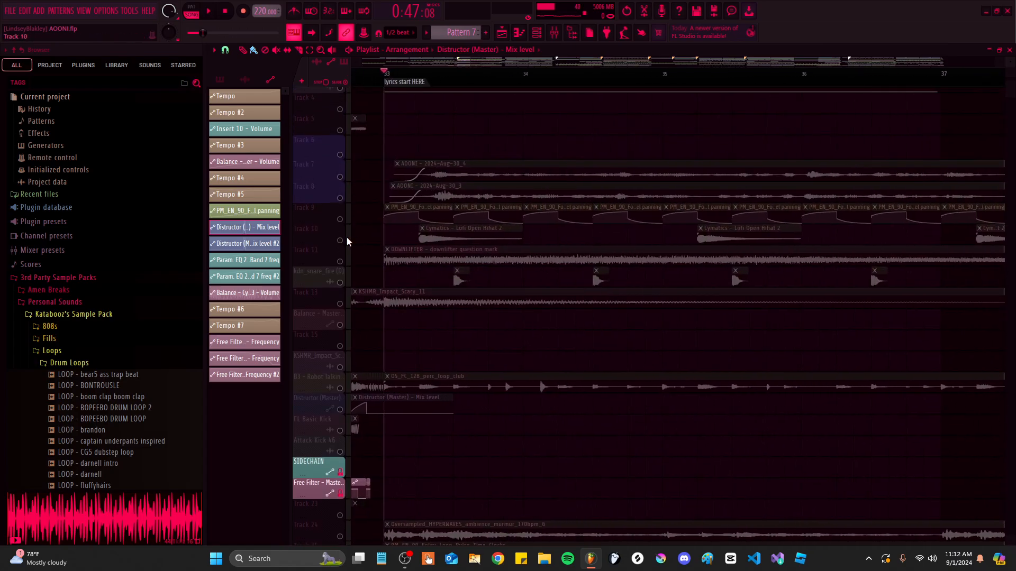
scroll(415, 317, down, 3)
drag(420, 411, 397, 185)
drag(474, 299, 529, 388)
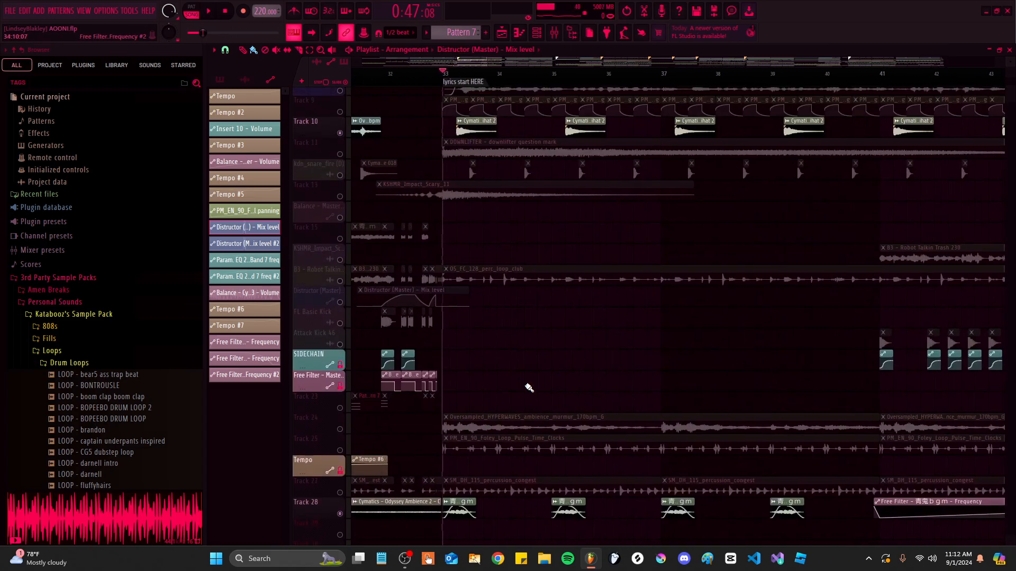
scroll(465, 167, up, 6)
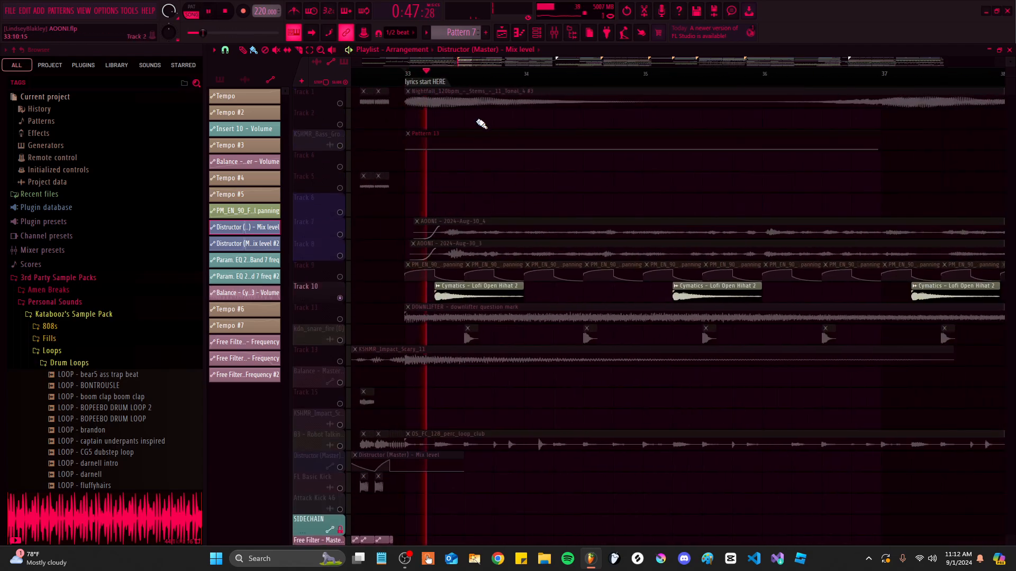
drag(594, 238, 523, 161)
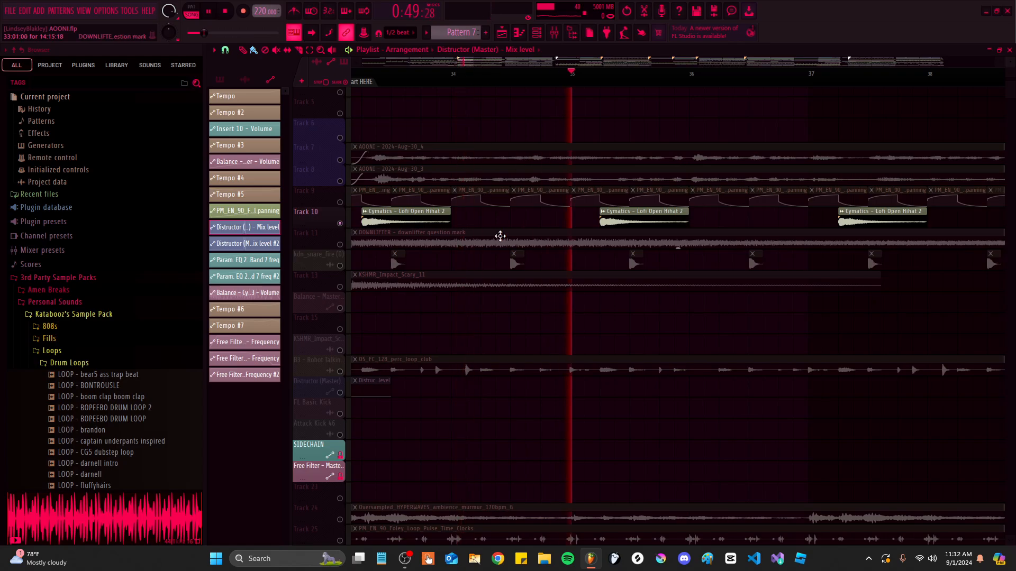
Unmute the snare clips on the kdn_snare_fire track, play them with the open hihats from bar 33, and stop playback
click(338, 266)
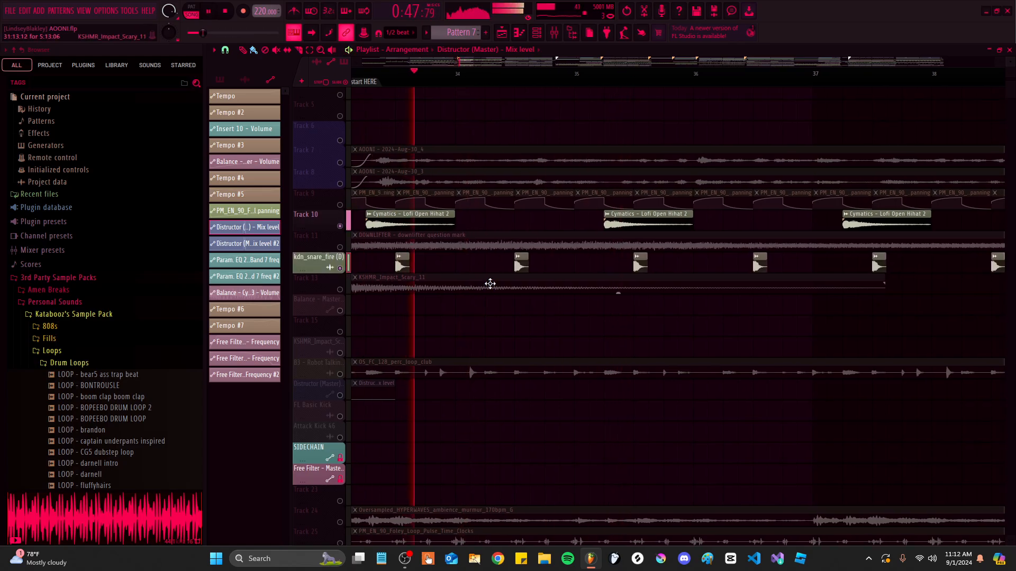
scroll(551, 261, up, 2)
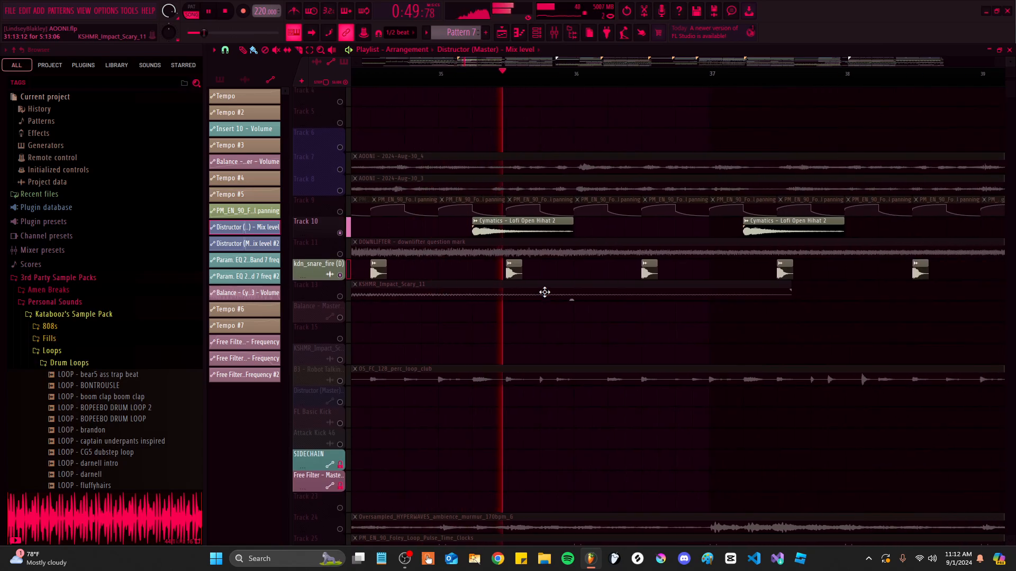
scroll(545, 290, down, 3)
scroll(545, 290, down, 2)
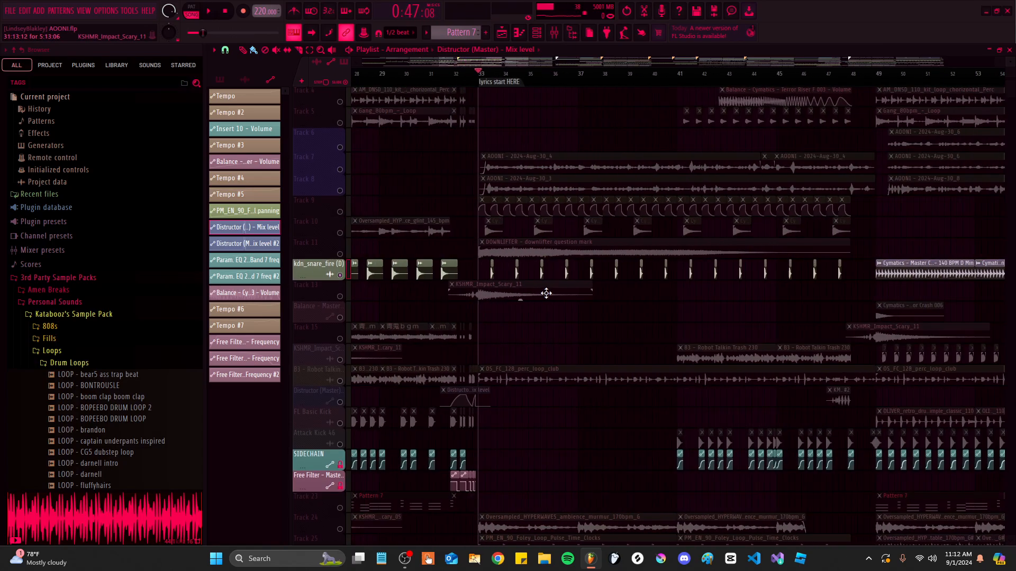
Compare the [zZ]What snare clips after bar 33 with the earlier Cymatics heavy snare clips on the same track
scroll(472, 266, up, 5)
click(625, 267)
scroll(626, 268, down, 3)
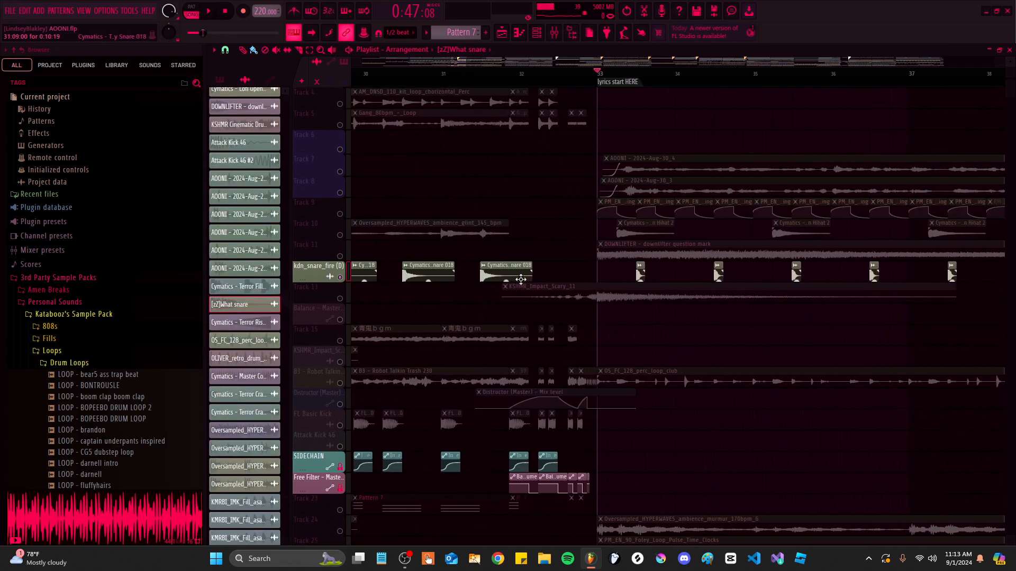
scroll(519, 280, up, 2)
click(519, 278)
click(736, 271)
drag(764, 283, 503, 222)
Solo the Attack Kick 46 track, play its clips from bar 41, and stop playback
scroll(503, 222, down, 3)
scroll(598, 285, up, 8)
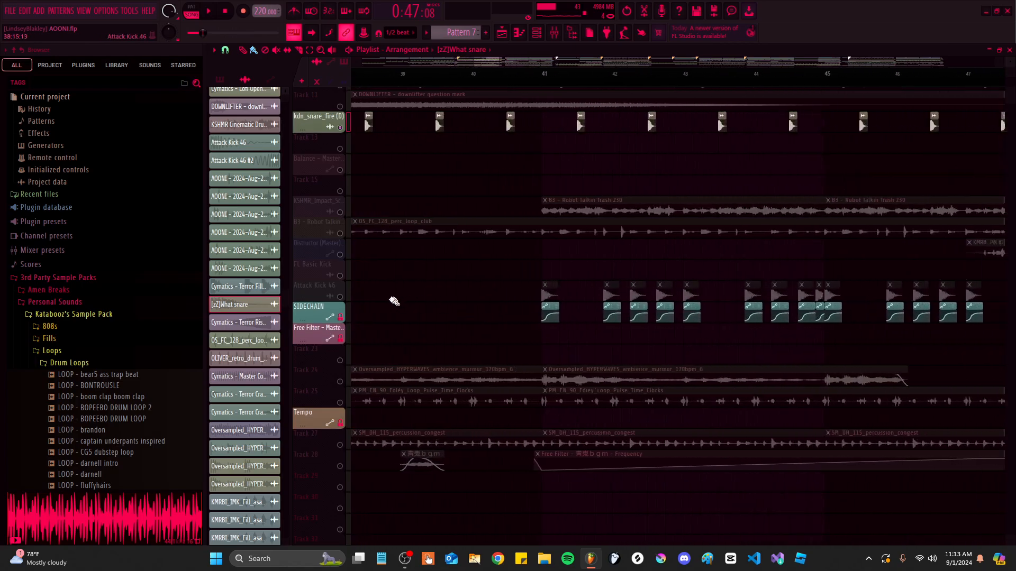
scroll(558, 132, up, 3)
click(531, 284)
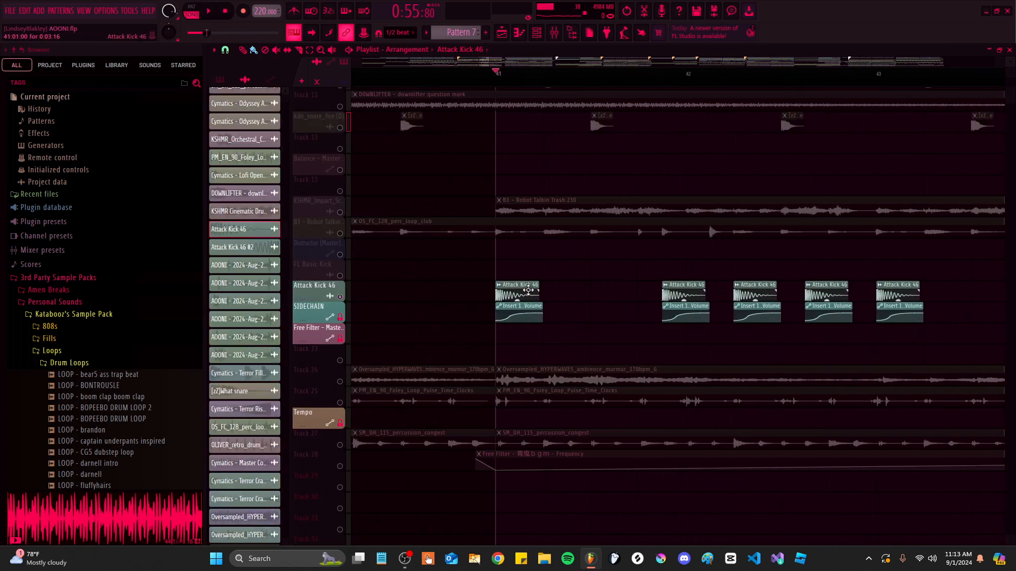
scroll(528, 216, down, 2)
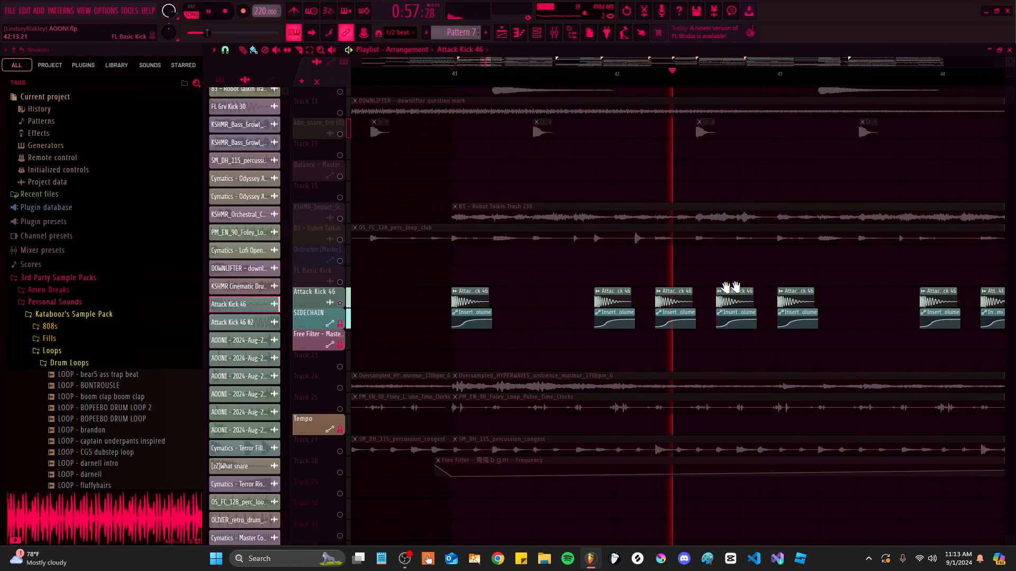
scroll(733, 287, down, 3)
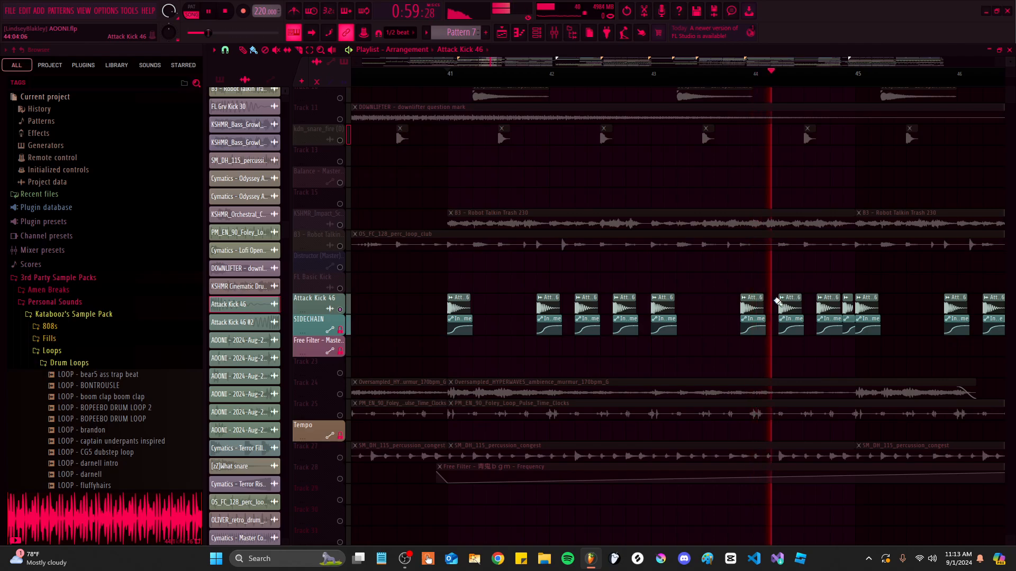
scroll(767, 302, down, 5)
key(space)
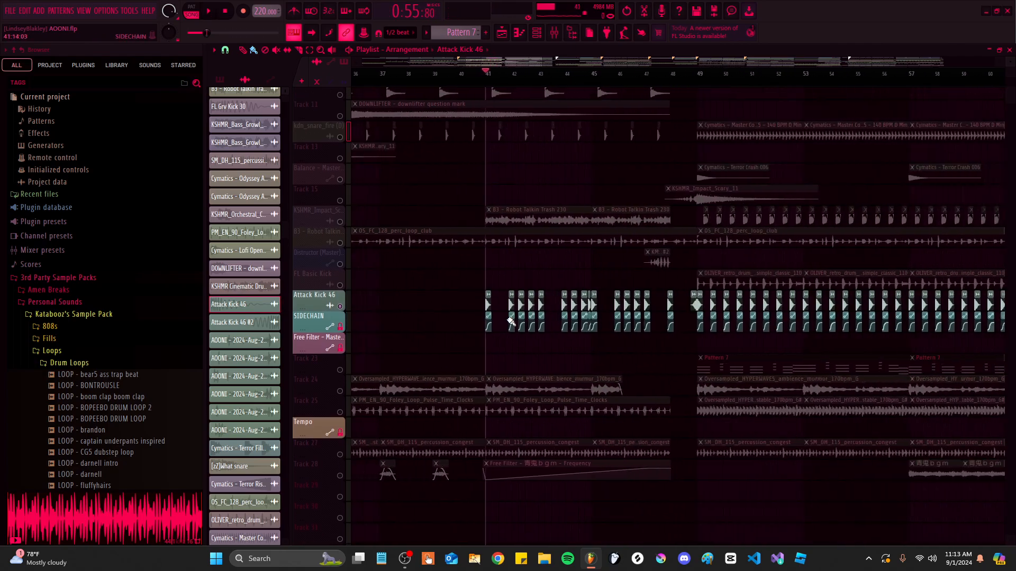
Compare the Attack Kick 46 clips from bar 41 onward with the FL Grv Kick 30 clips before the lyrics section
scroll(545, 311, down, 2)
scroll(508, 305, up, 6)
scroll(516, 296, down, 6)
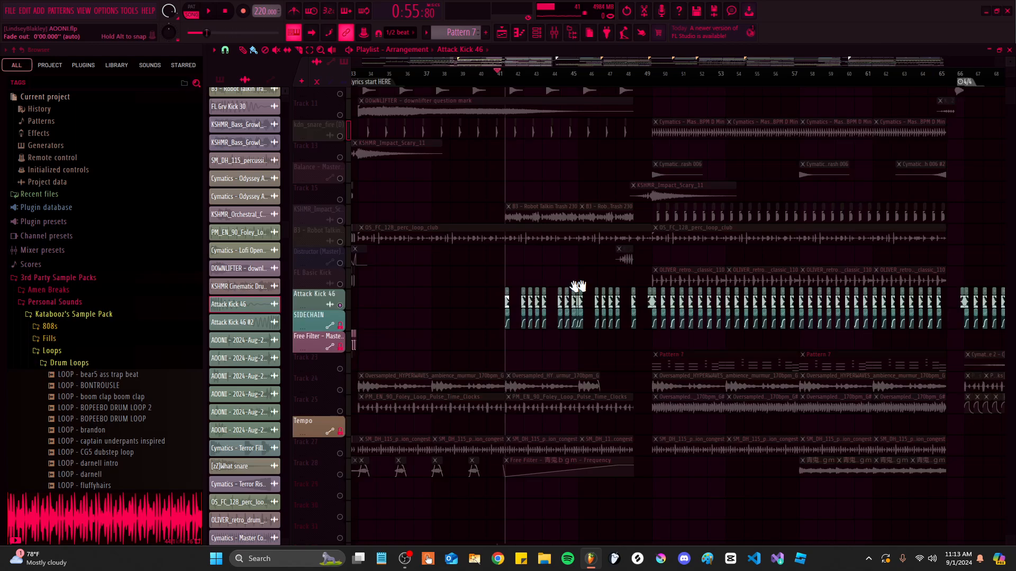
drag(578, 286, 926, 280)
scroll(676, 301, up, 6)
click(738, 275)
drag(761, 283, 614, 289)
scroll(614, 289, down, 1)
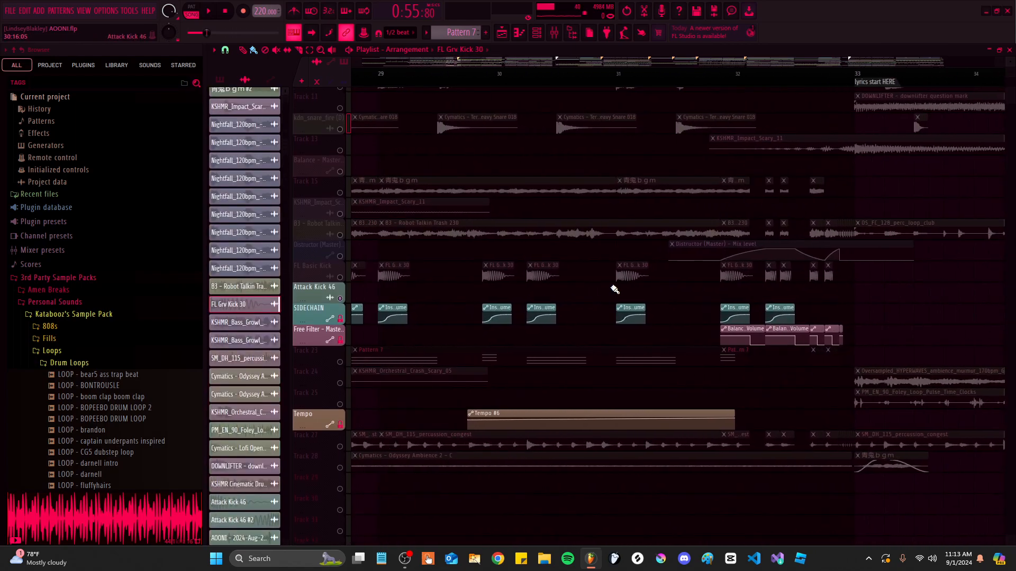
scroll(683, 283, down, 4)
drag(781, 259, 528, 265)
scroll(529, 266, down, 4)
drag(684, 269, 573, 279)
scroll(653, 284, up, 5)
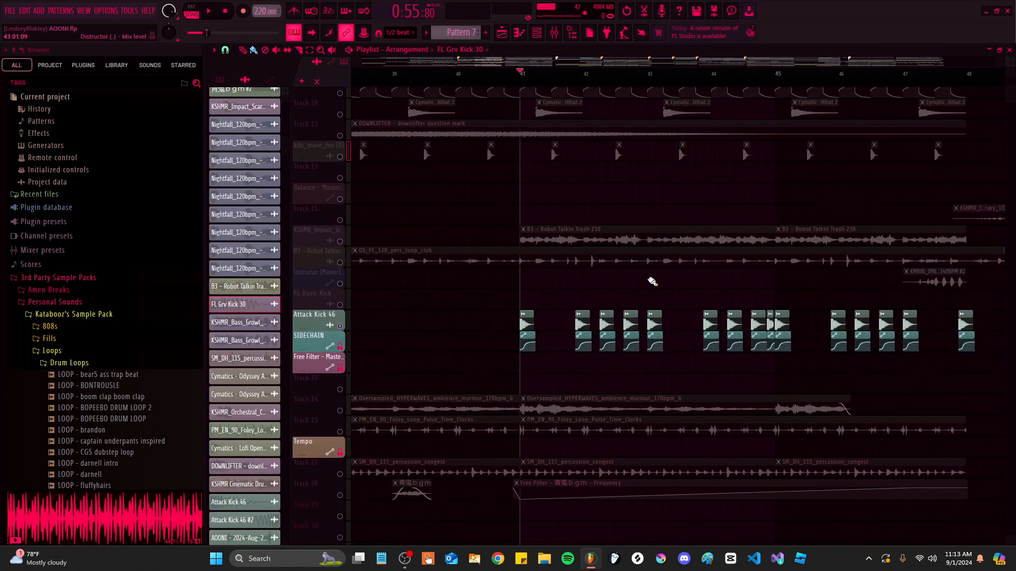
scroll(499, 272, down, 3)
scroll(499, 272, down, 1)
Solo the OS_FC_128_perc_loop_club loop on the B3 - Robot Talkin track, play it from bar 33, and stop playback
drag(499, 272, 670, 271)
click(344, 261)
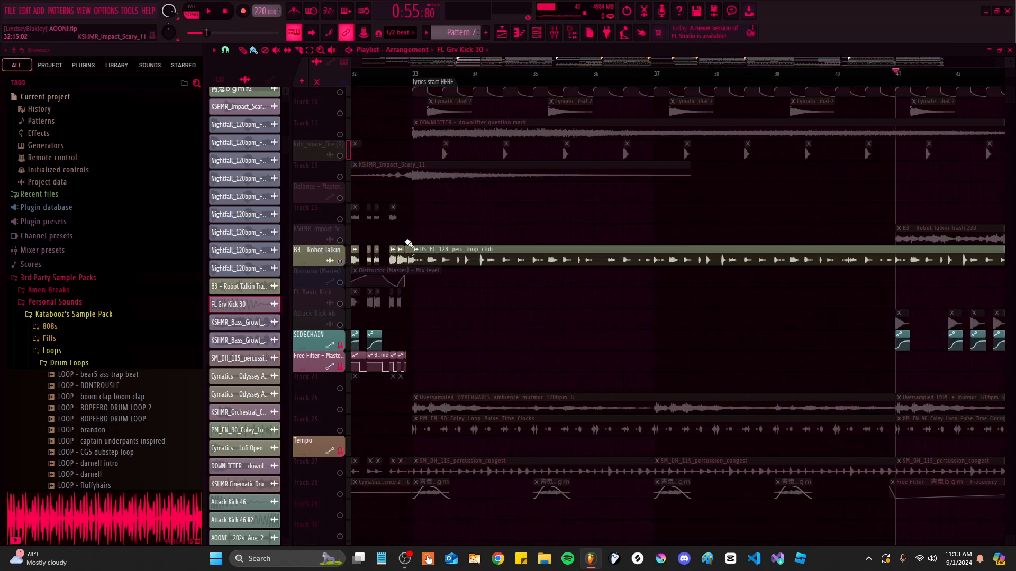
scroll(421, 91, up, 4)
scroll(414, 77, down, 4)
scroll(475, 285, up, 1)
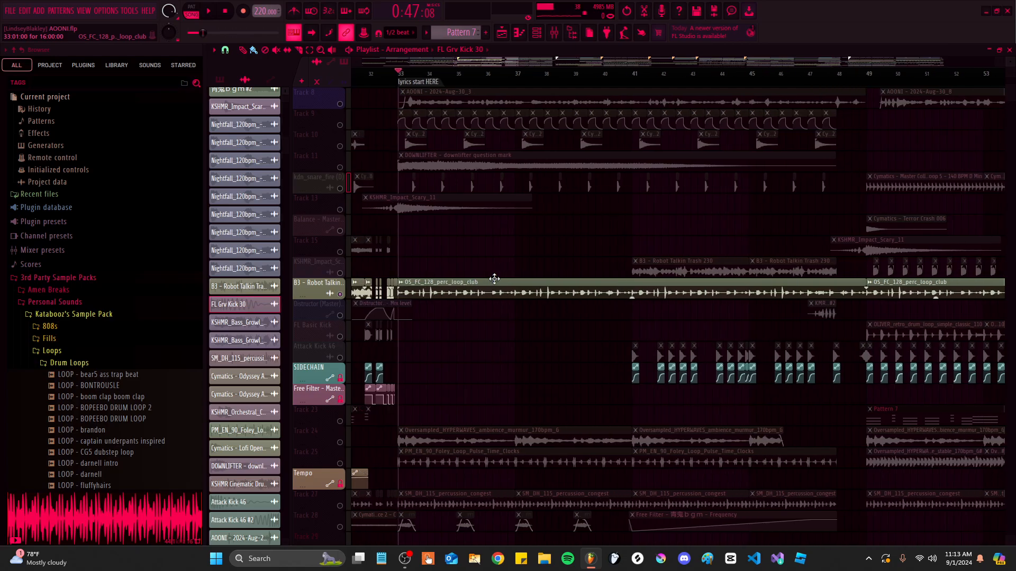
scroll(475, 301, down, 1)
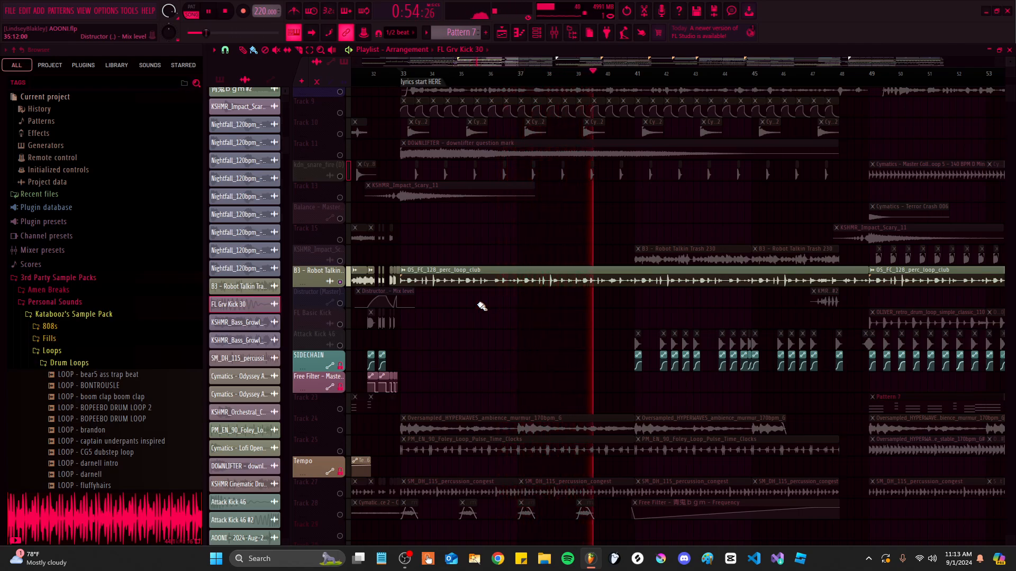
drag(481, 306, 515, 339)
key(space)
Unsolo the percussion loop's track and look over the lyrics section's layers and the full arrangement
scroll(556, 319, up, 1)
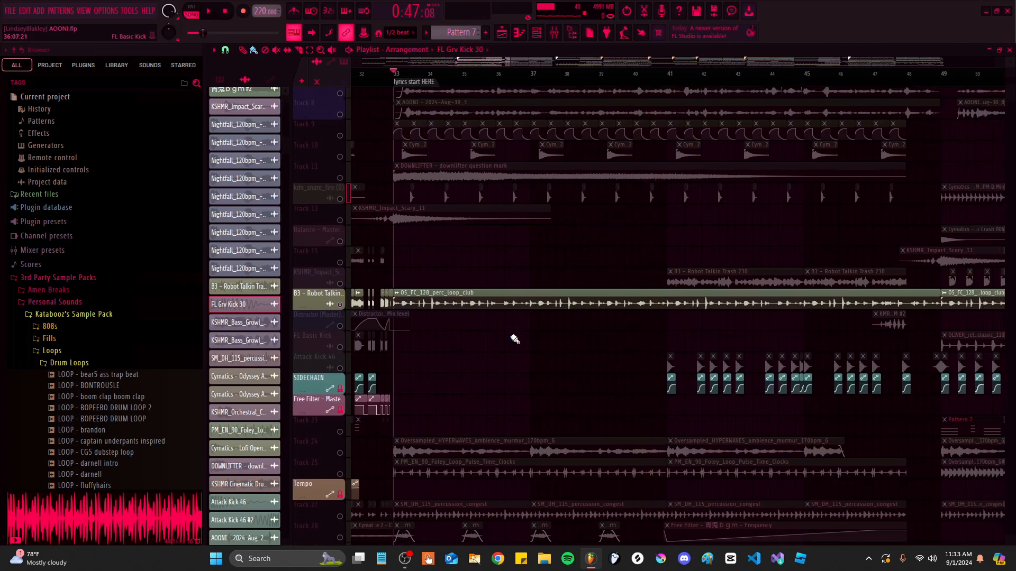
scroll(515, 339, up, 5)
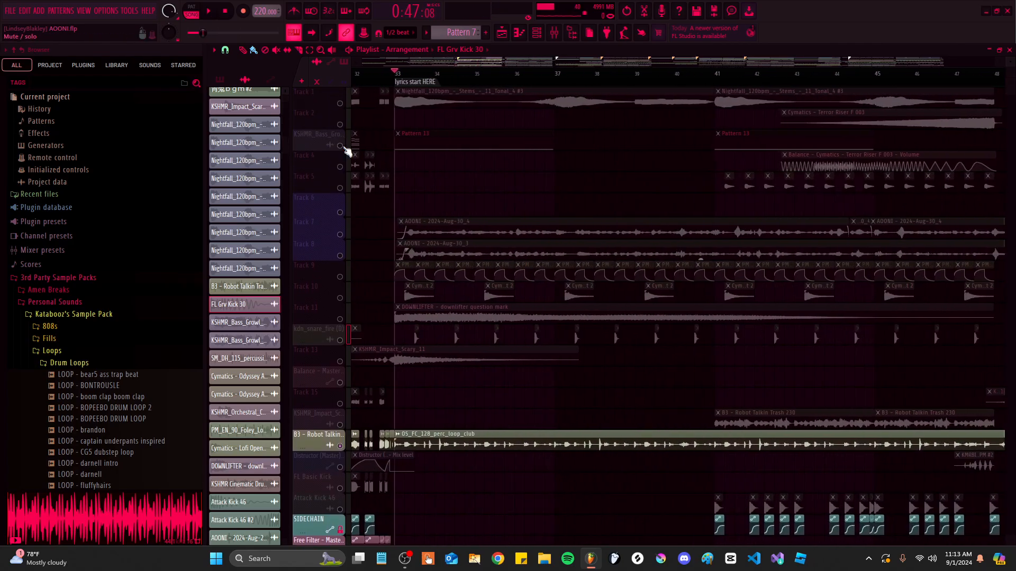
scroll(471, 212, down, 6)
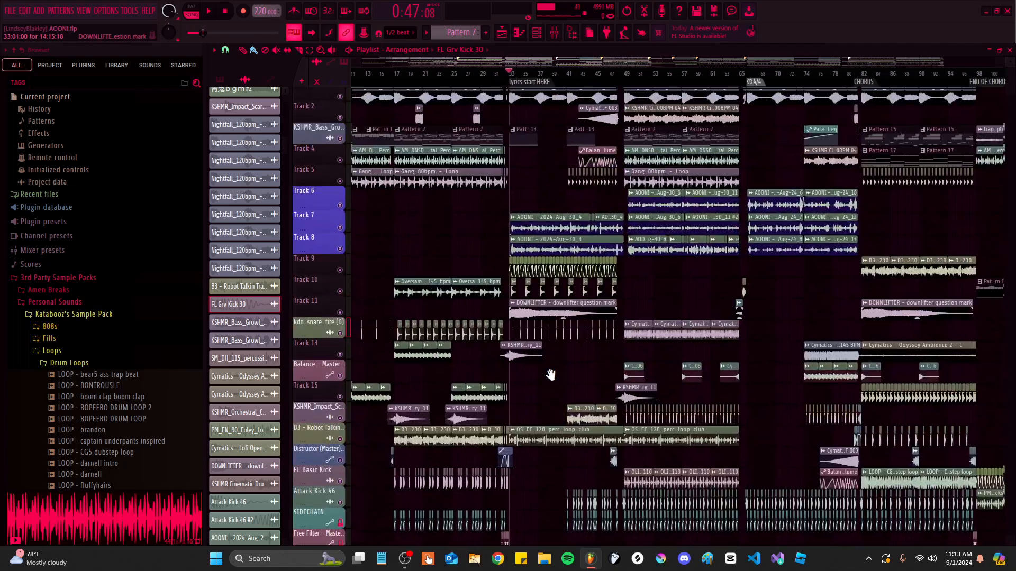
scroll(545, 349, up, 6)
scroll(543, 344, down, 4)
drag(553, 311, 507, 385)
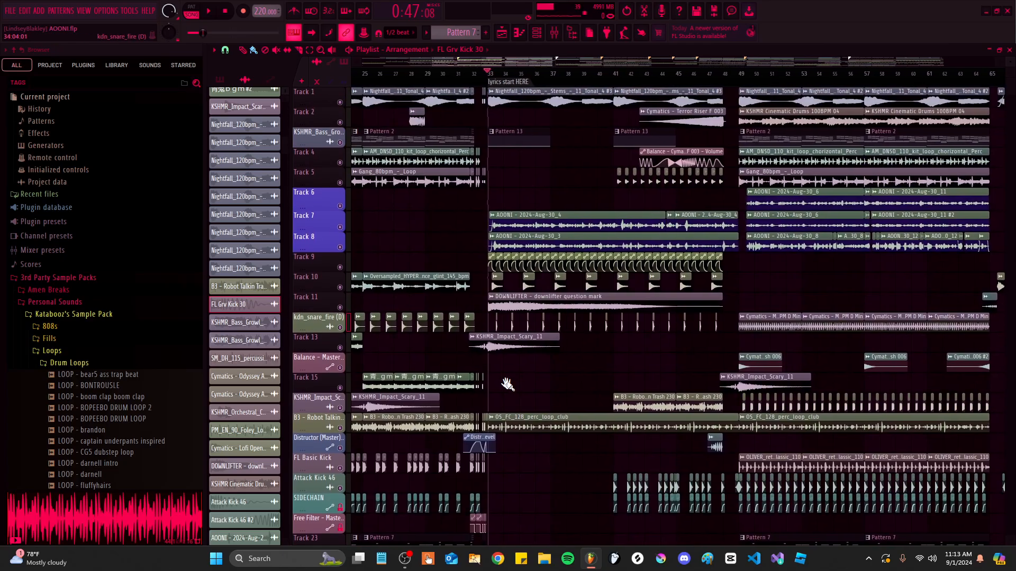
scroll(403, 240, up, 4)
scroll(421, 201, down, 8)
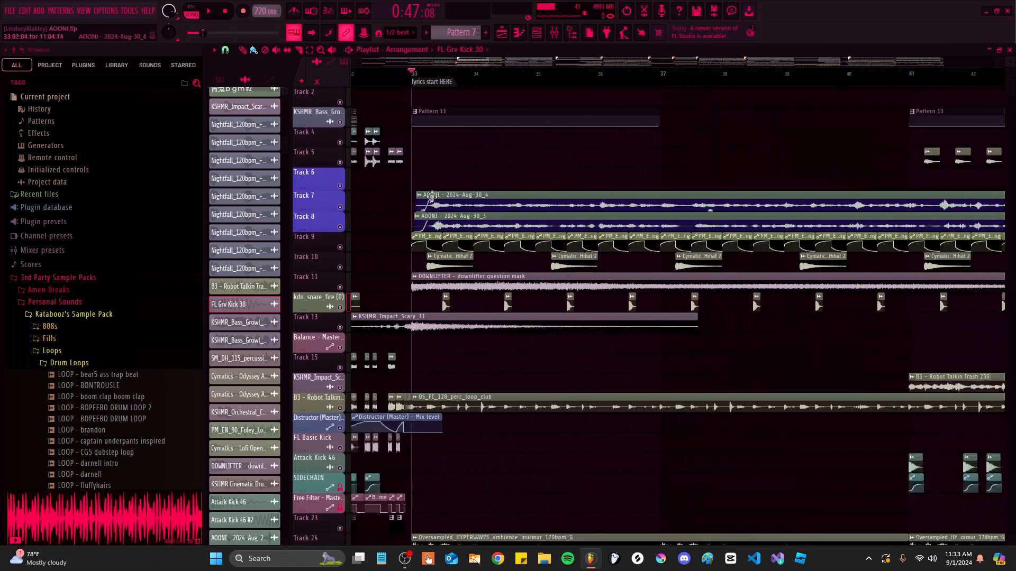
scroll(400, 265, up, 1)
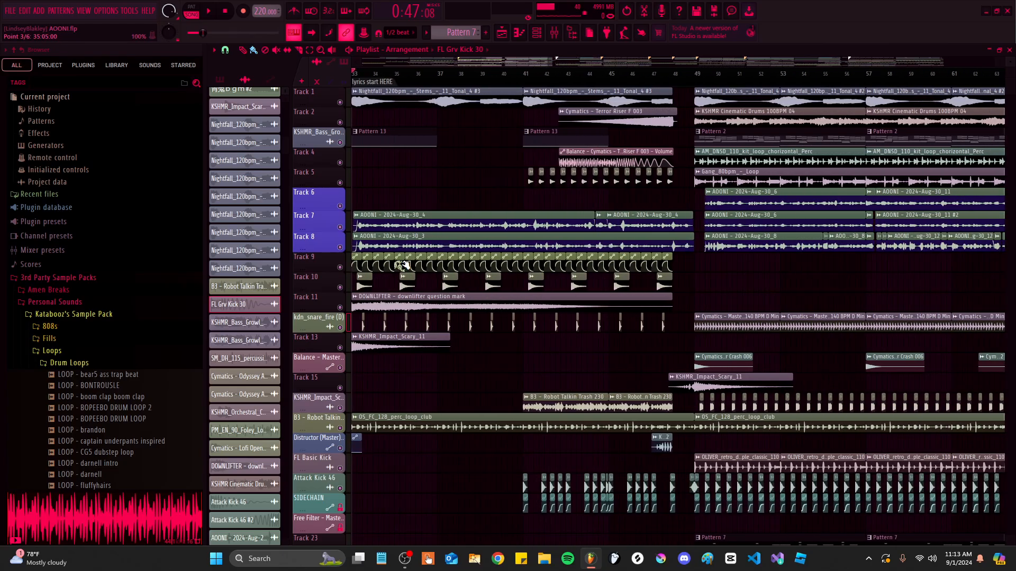
scroll(401, 266, up, 2)
scroll(608, 344, down, 8)
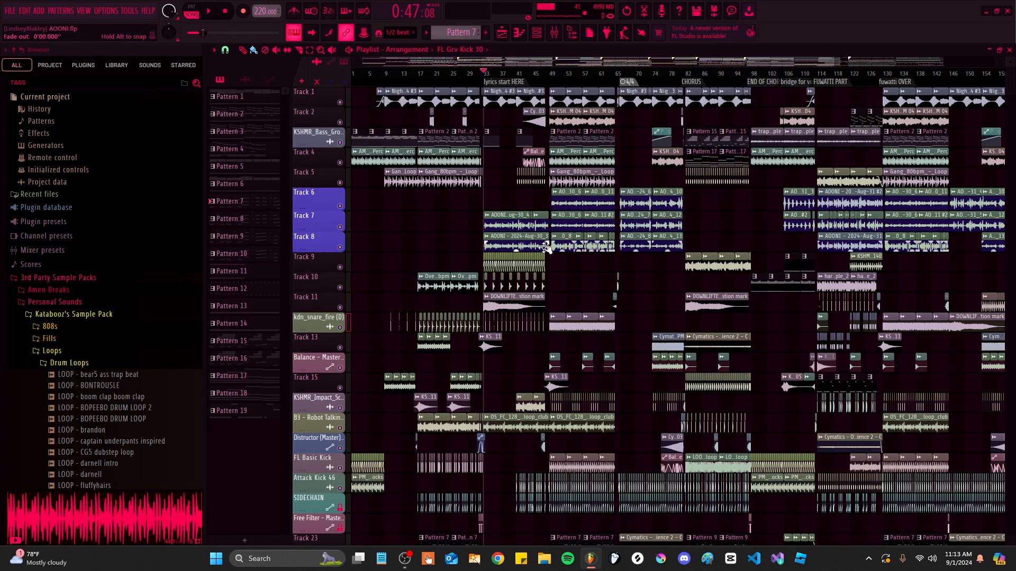
scroll(440, 152, up, 8)
Solo Pattern 13 on the KSHMR_Bass_Growl track, play it at bars 33 and 41, and stop playback
ctrl+click(339, 142)
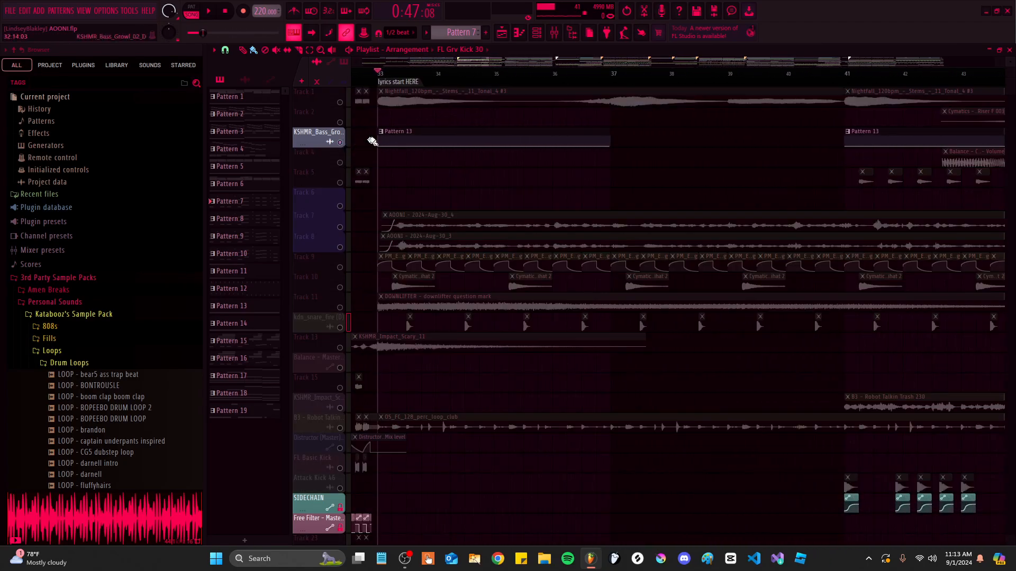
scroll(461, 189, down, 2)
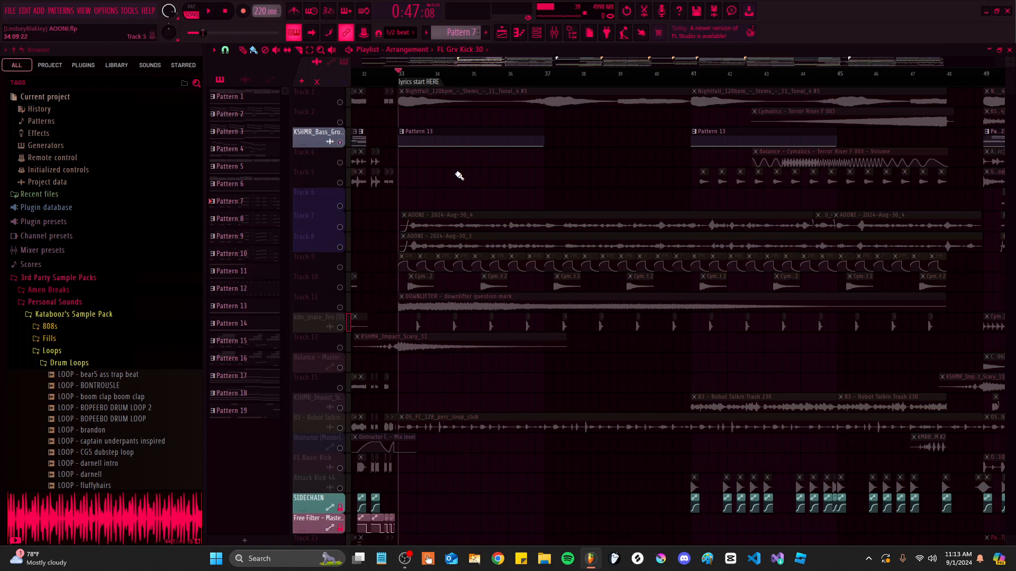
key(space)
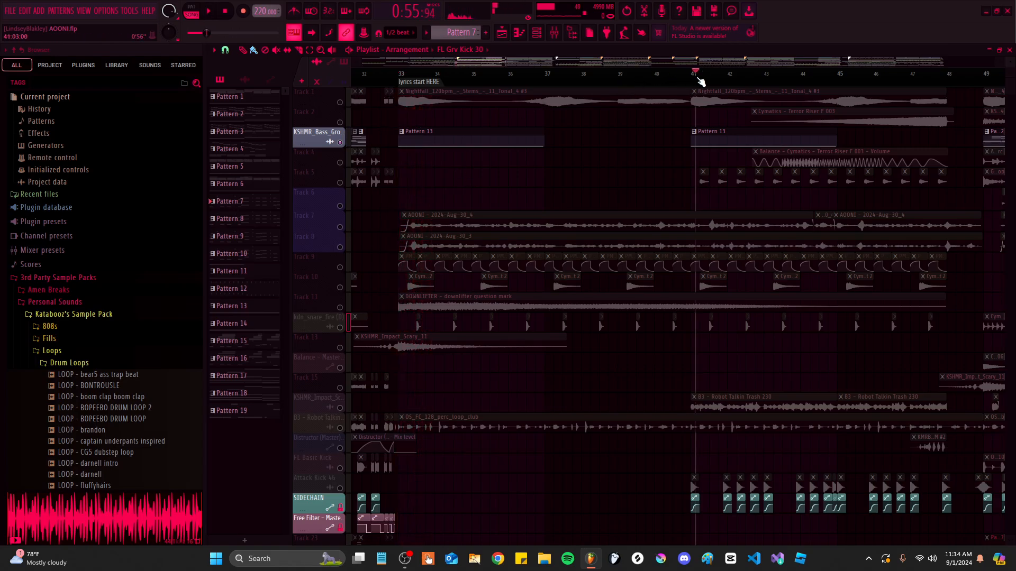
key(space)
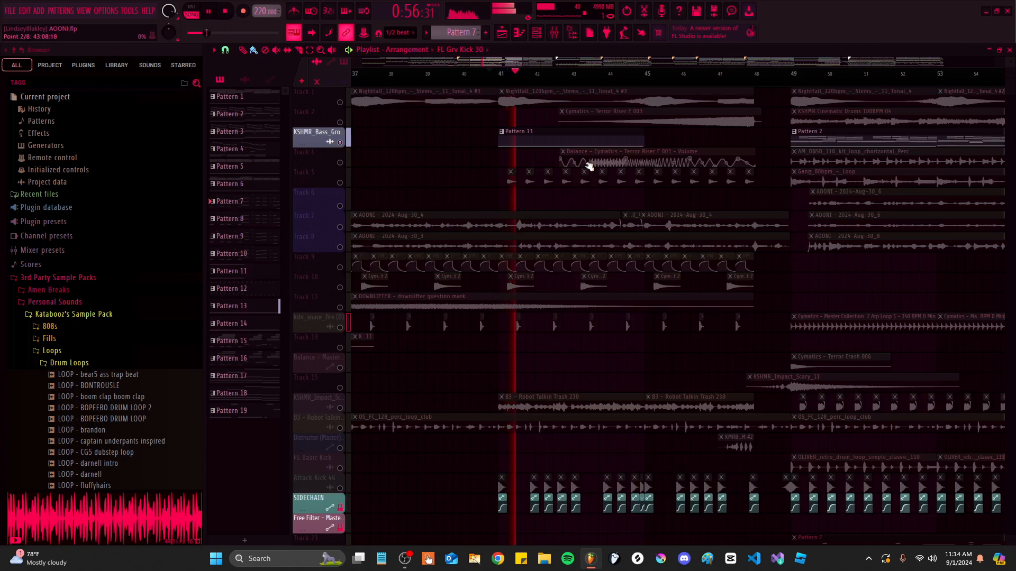
key(space)
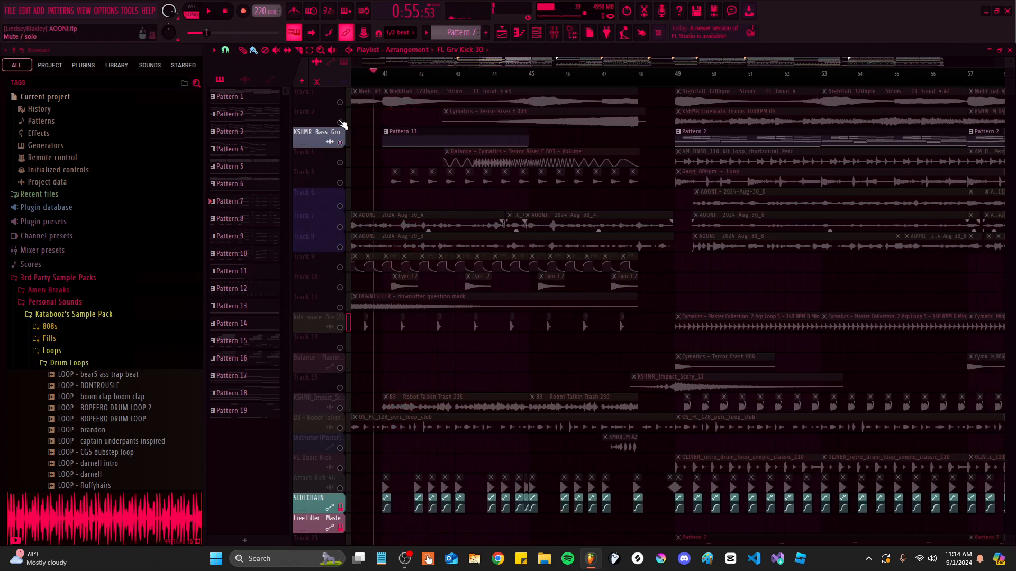
Solo the Cymatics - Terror Riser F 003 clip with its Balance volume automation, play them together, stop playback, and examine both clips
click(341, 123)
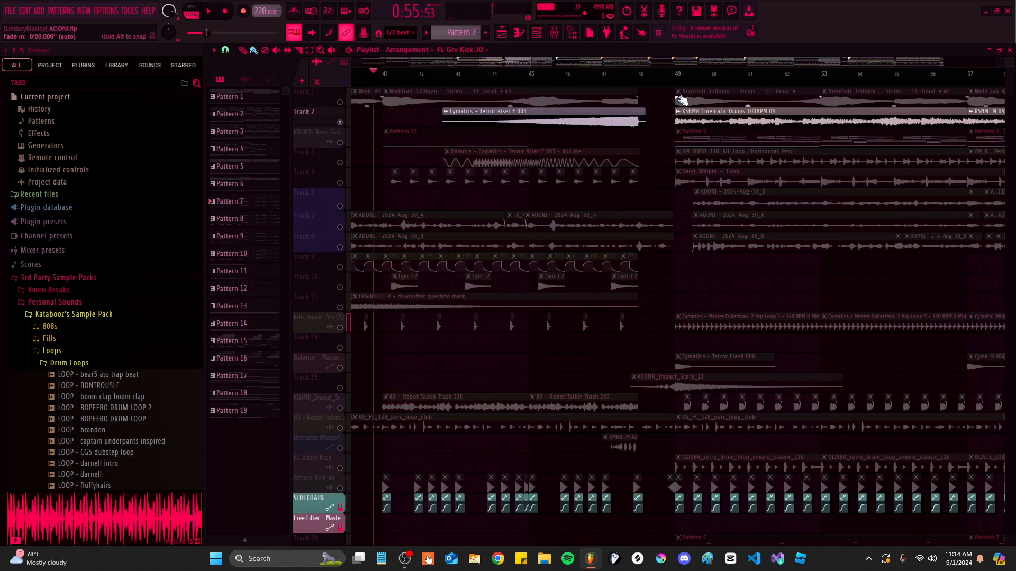
click(340, 163)
scroll(639, 154, up, 2)
key(space)
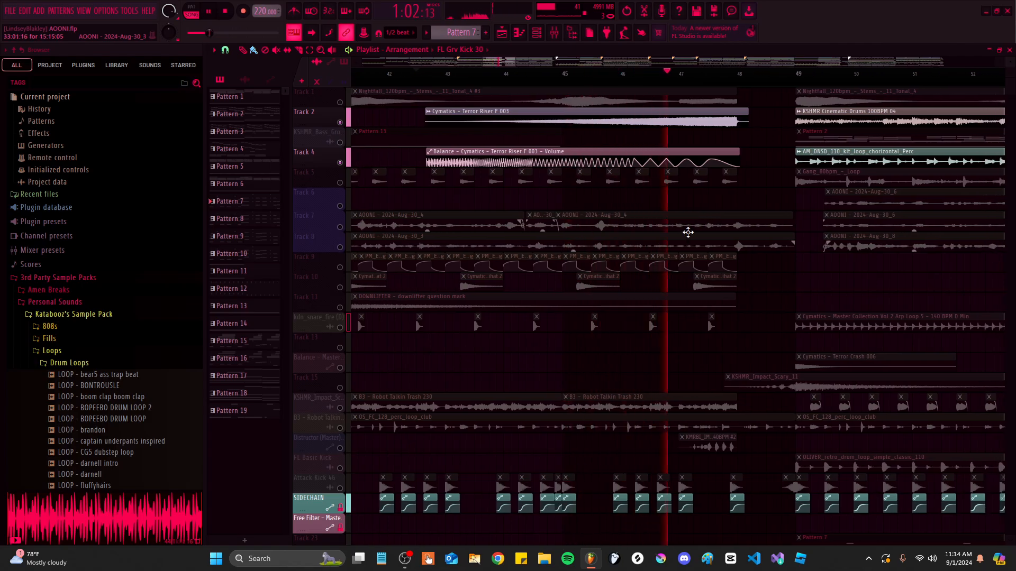
scroll(686, 234, down, 2)
key(space)
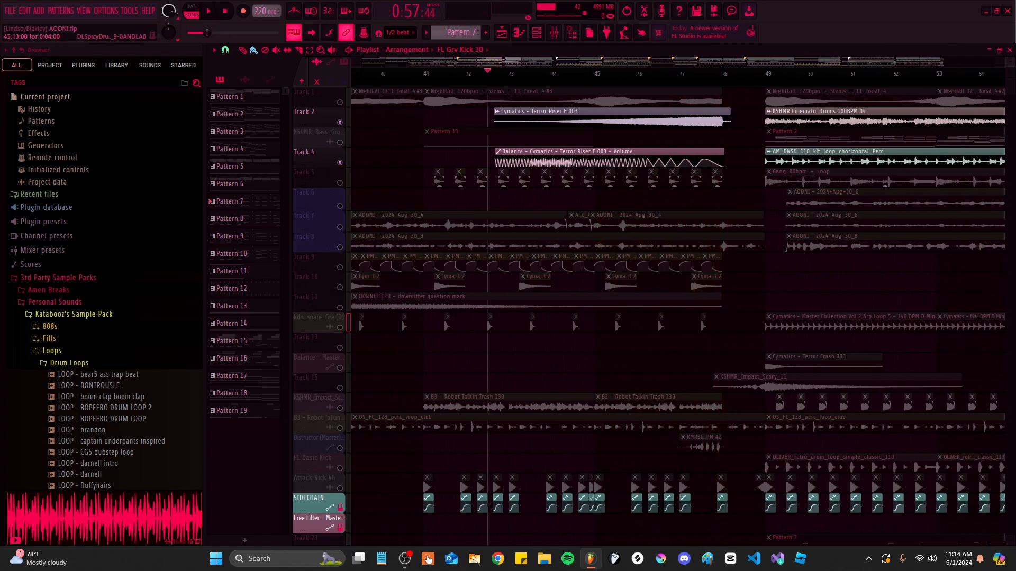
scroll(662, 249, up, 5)
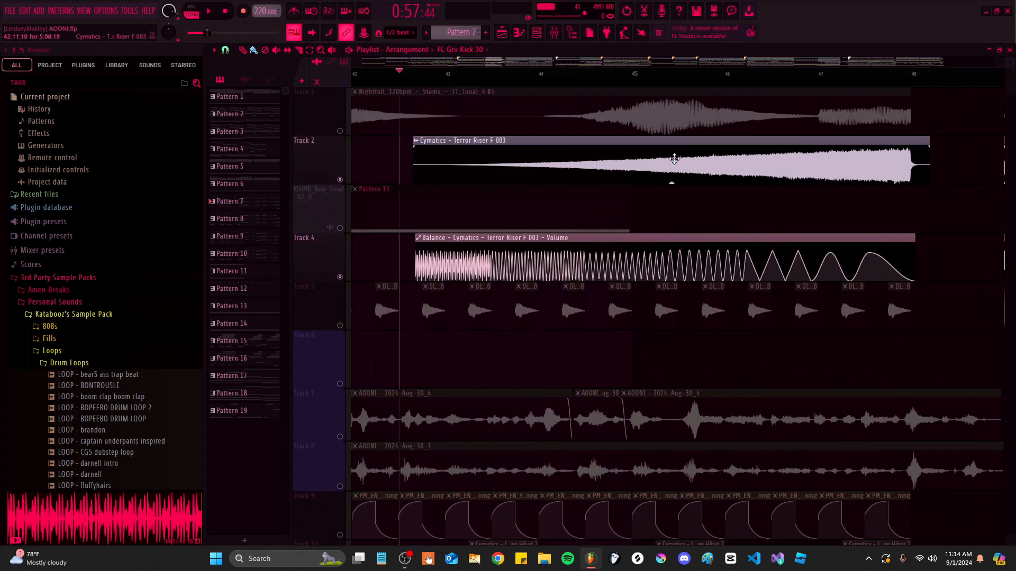
scroll(552, 151, down, 6)
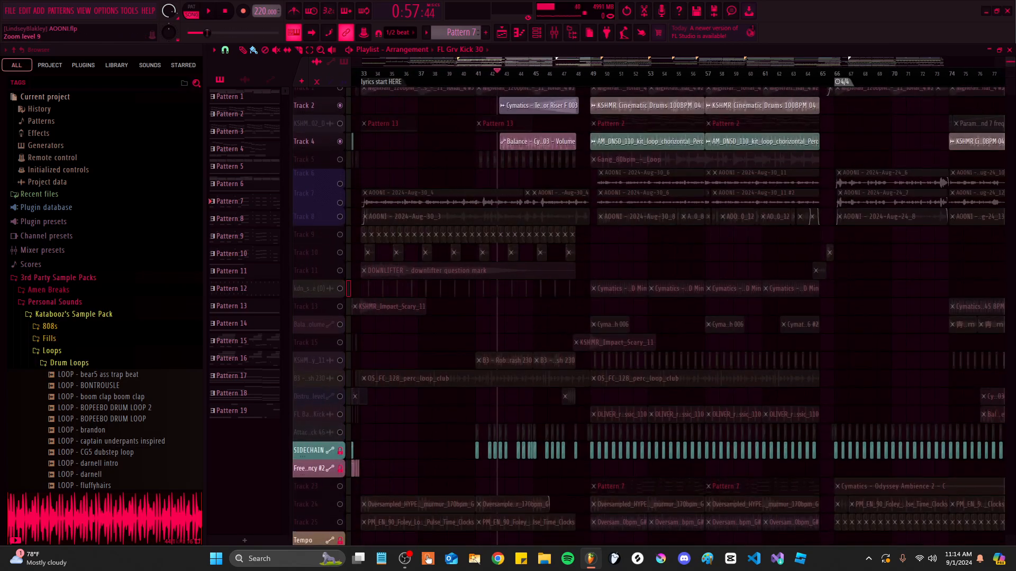
Solo the short drum clips on Track 5 and play them from bar 41
scroll(363, 152, up, 2)
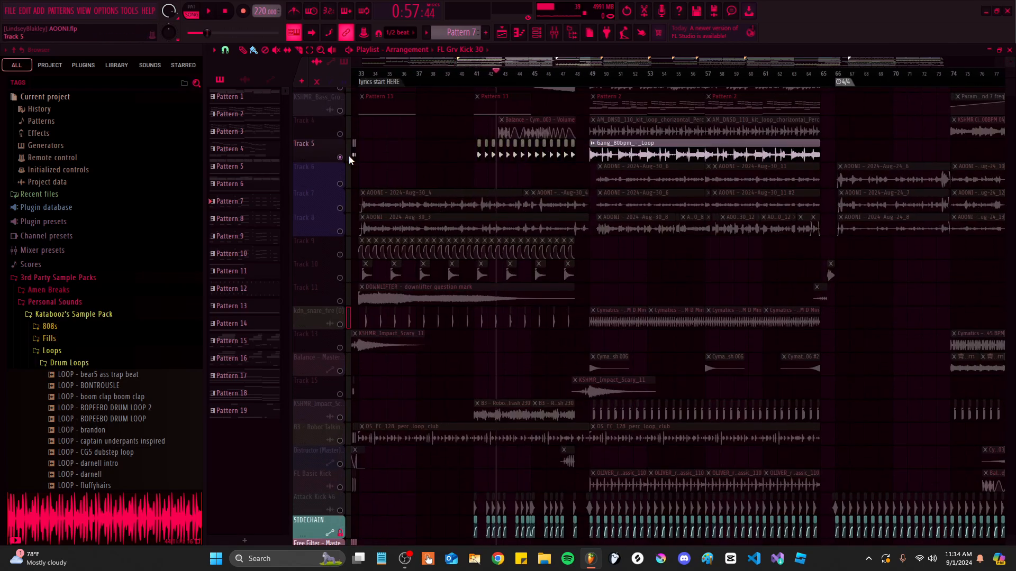
scroll(539, 135, up, 5)
click(479, 75)
scroll(502, 259, up, 2)
scroll(490, 222, up, 2)
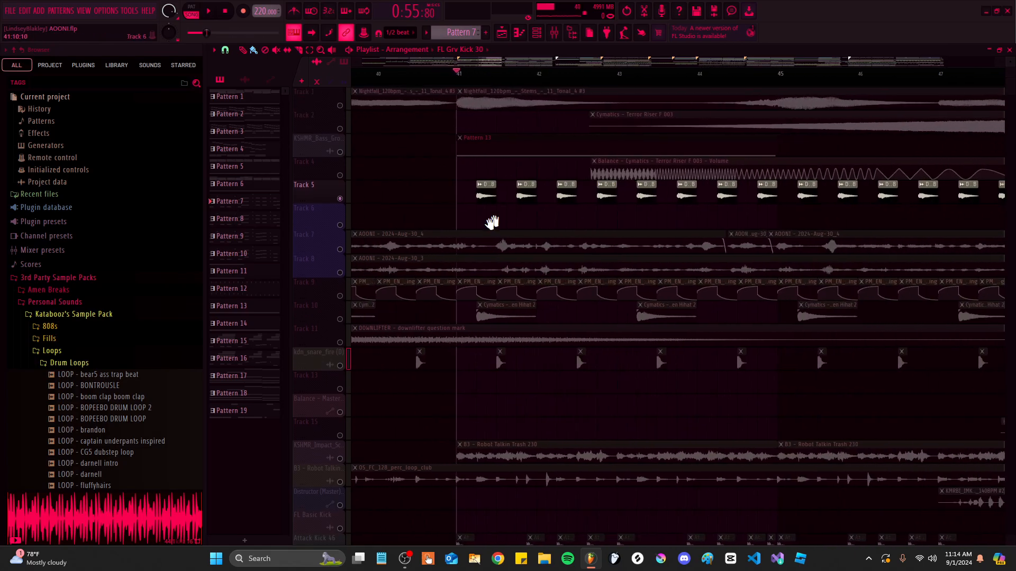
key(space)
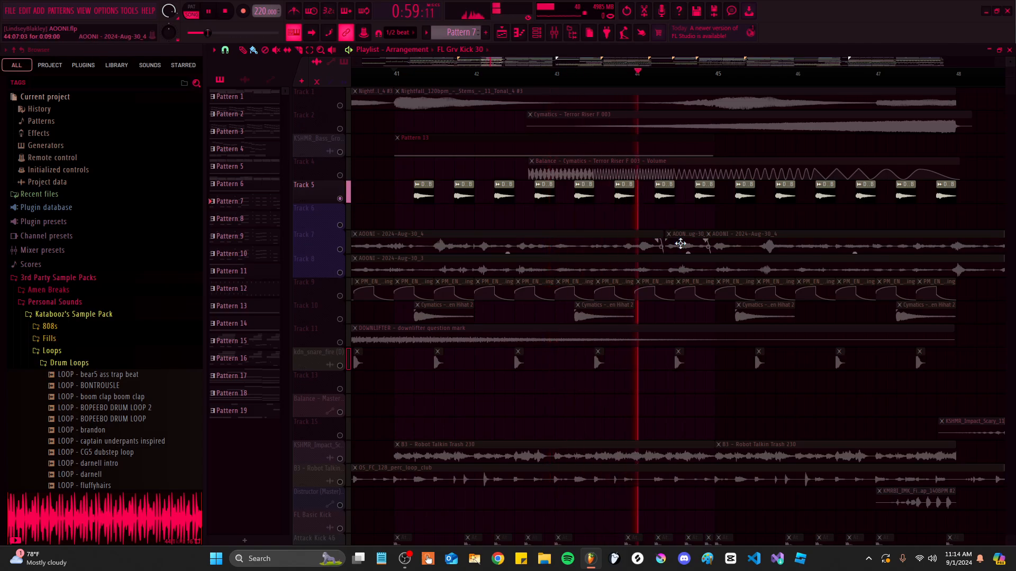
Solo the DOWNLIFTER - downlifter question mark clip on Track 11, play it from bar 33, and stop playback
scroll(661, 228, down, 3)
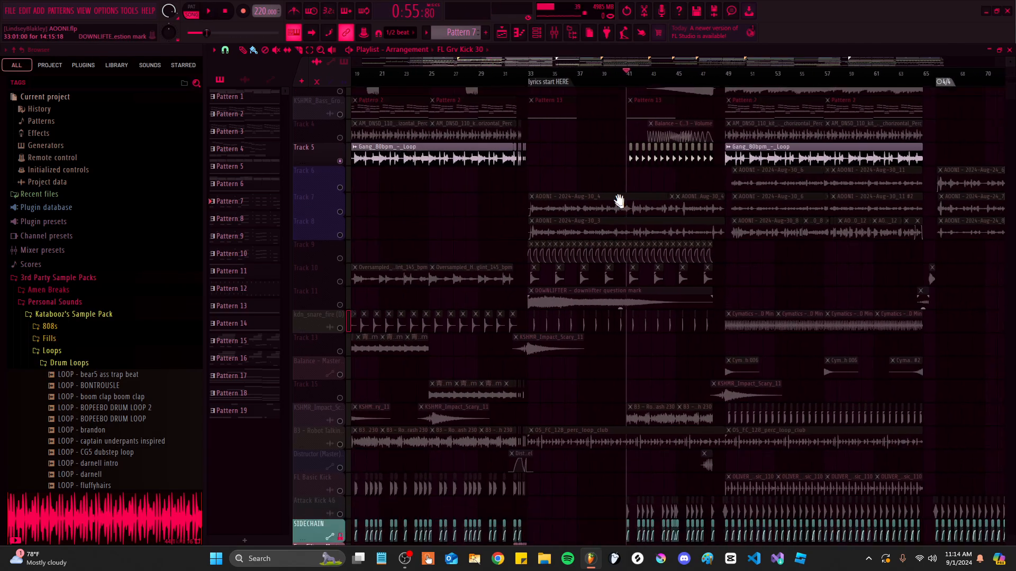
scroll(630, 229, down, 4)
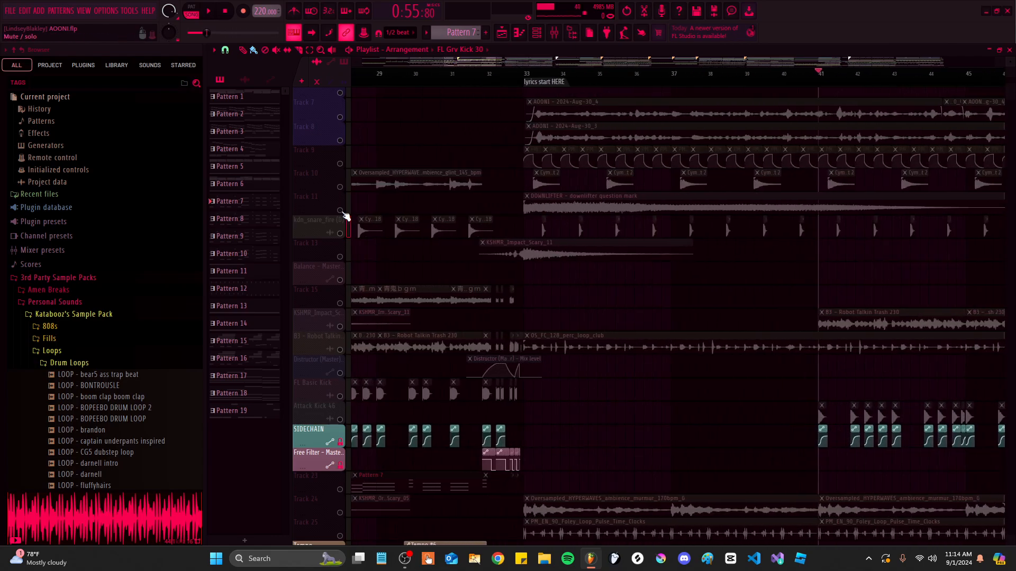
scroll(381, 220, up, 5)
scroll(356, 129, up, 2)
click(365, 74)
key(space)
scroll(481, 234, down, 5)
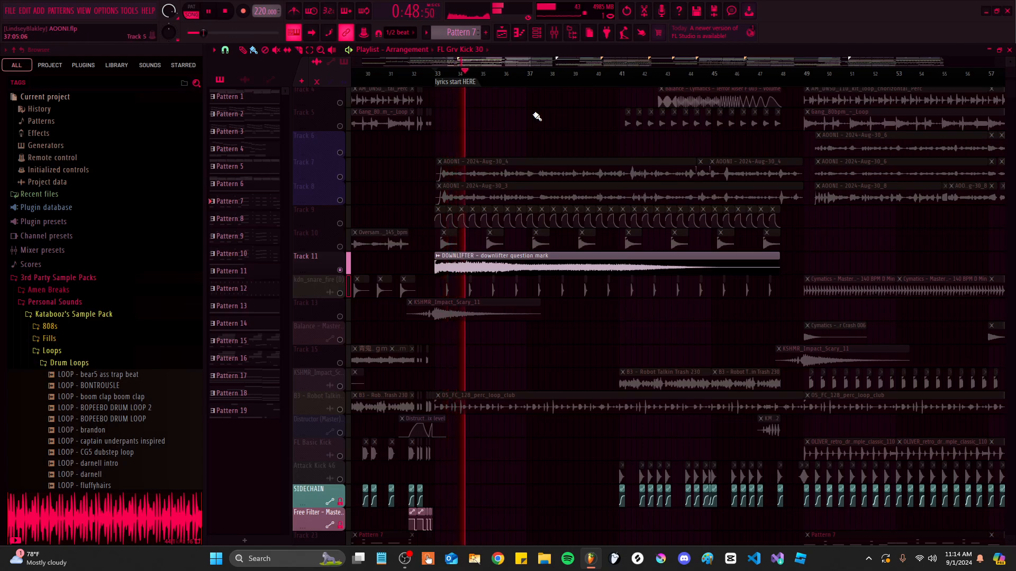
scroll(540, 161, down, 1)
scroll(480, 150, down, 5)
scroll(480, 150, down, 4)
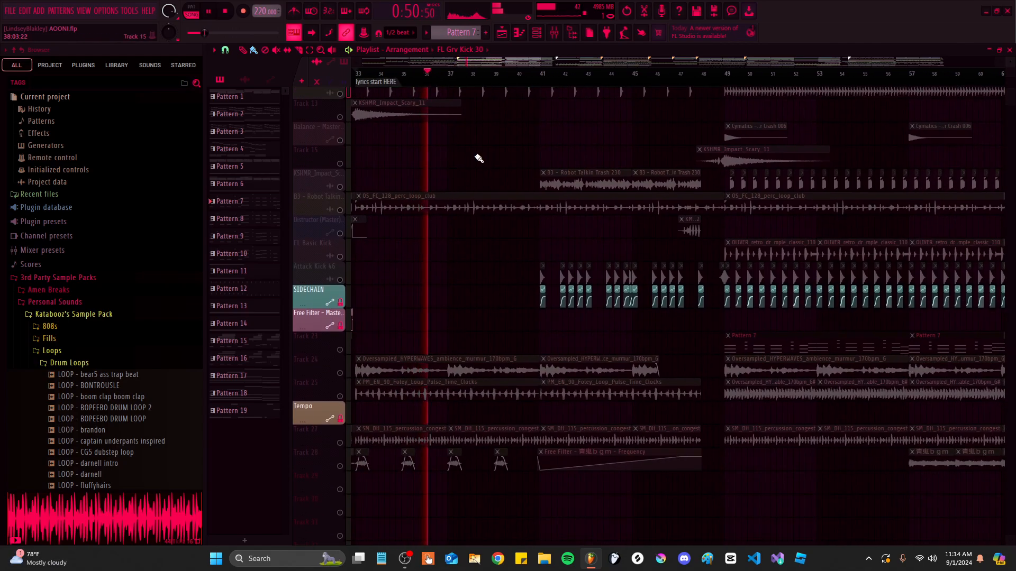
scroll(471, 356, up, 11)
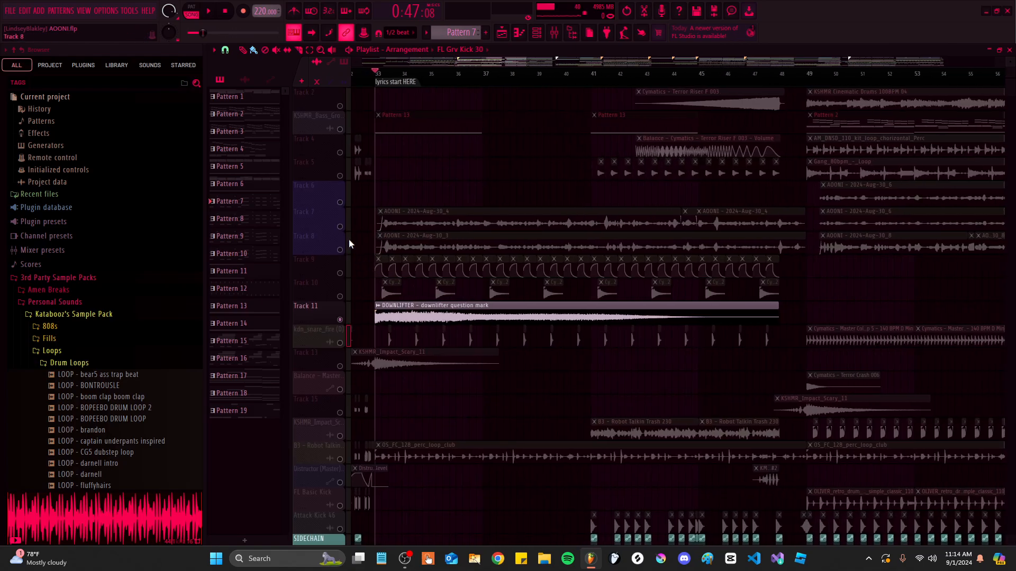
Solo the vocal layers on Tracks 6, 7 and 8, play them from bar 33, and stop playback
click(341, 250)
click(340, 226)
click(340, 203)
scroll(357, 227, down, 3)
scroll(361, 233, up, 6)
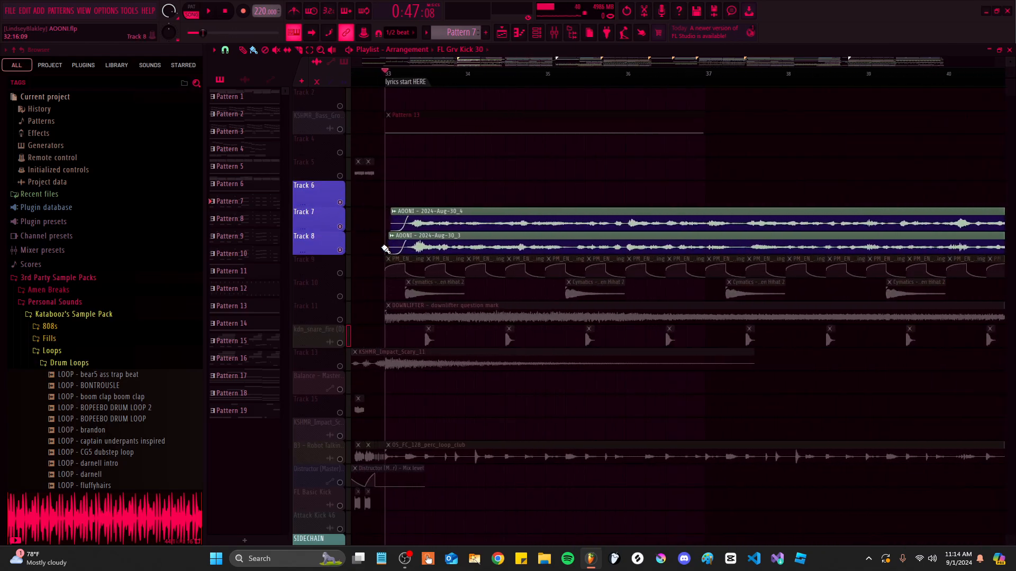
scroll(394, 249, down, 3)
scroll(454, 263, up, 1)
scroll(476, 267, up, 1)
key(space)
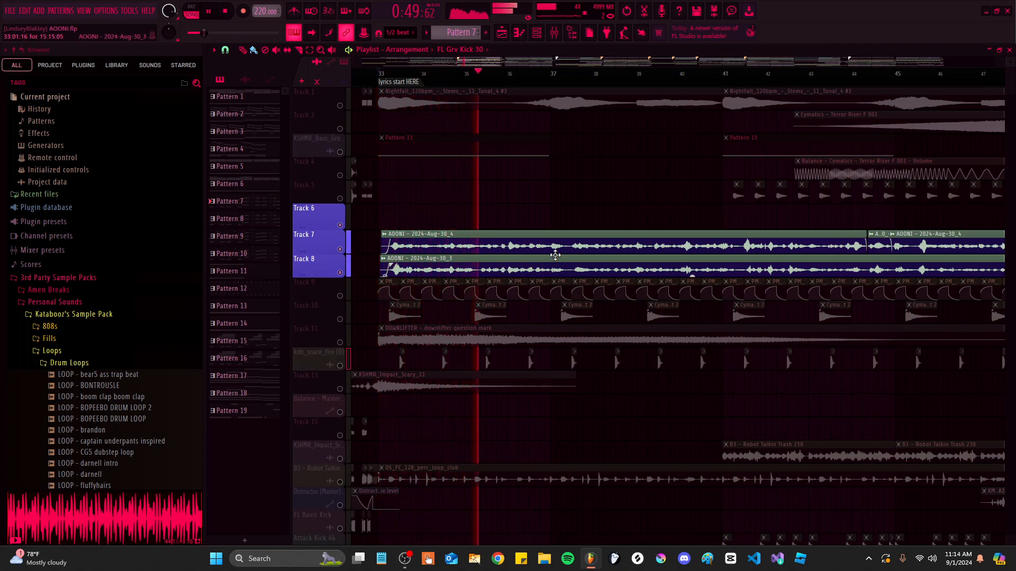
scroll(551, 295, up, 1)
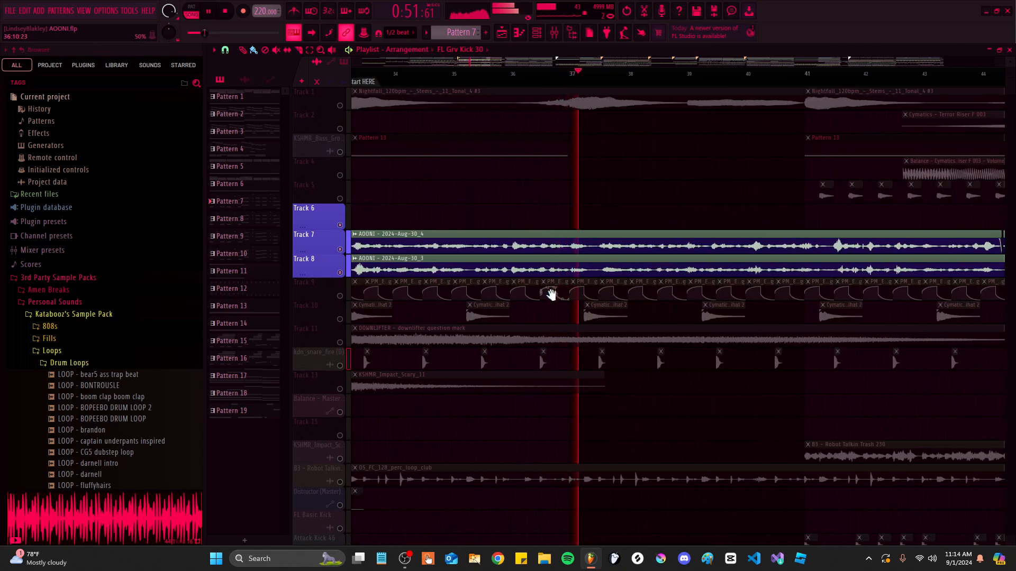
key(space)
Examine the vocals' effects chain on mixer track 21 and the sample settings of the AOONI - 2024-Aug-30_3 and _4 clips
key(F9)
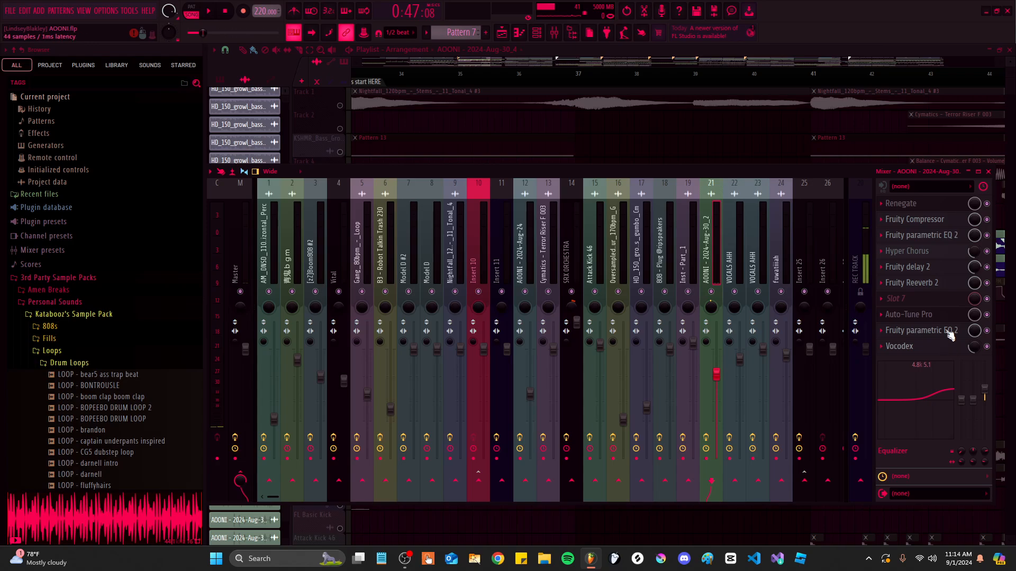
key(F9)
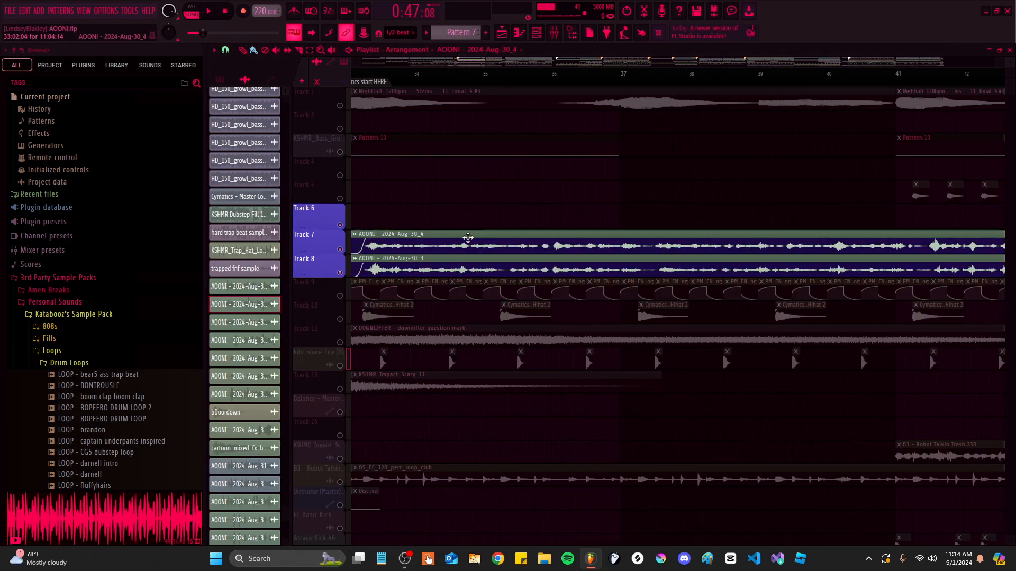
double_click(593, 211)
double_click(662, 269)
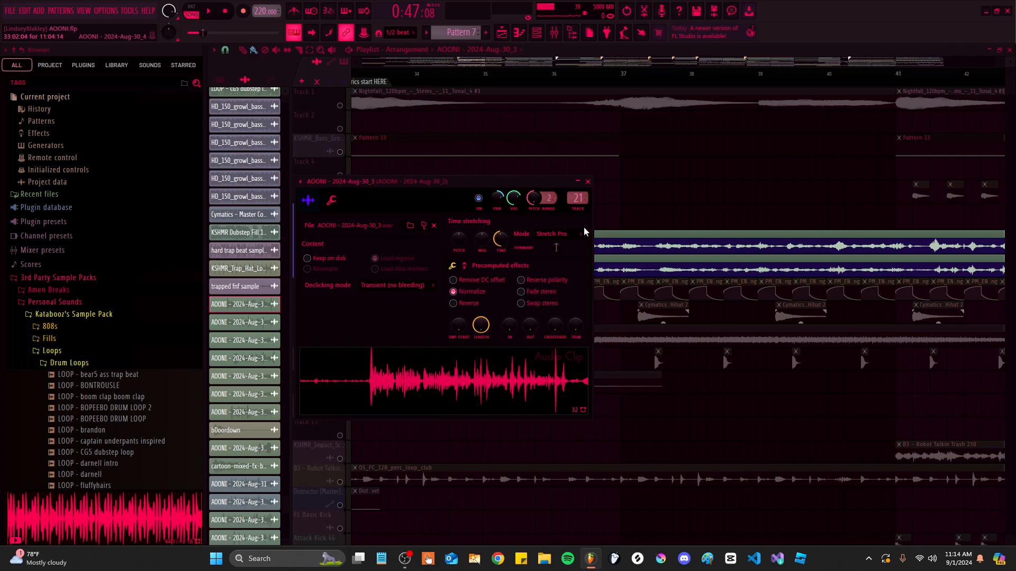
double_click(623, 235)
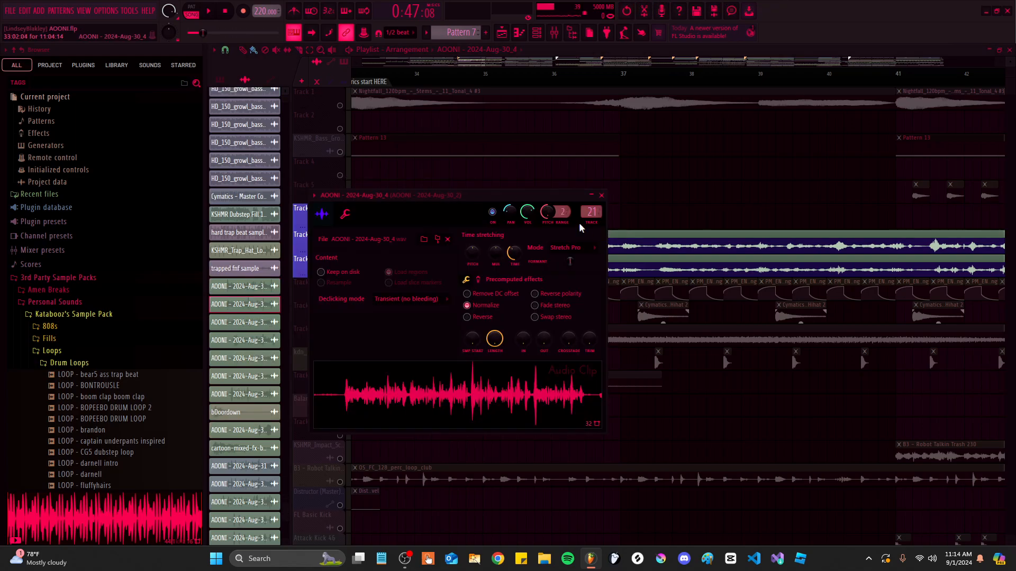
key(F9)
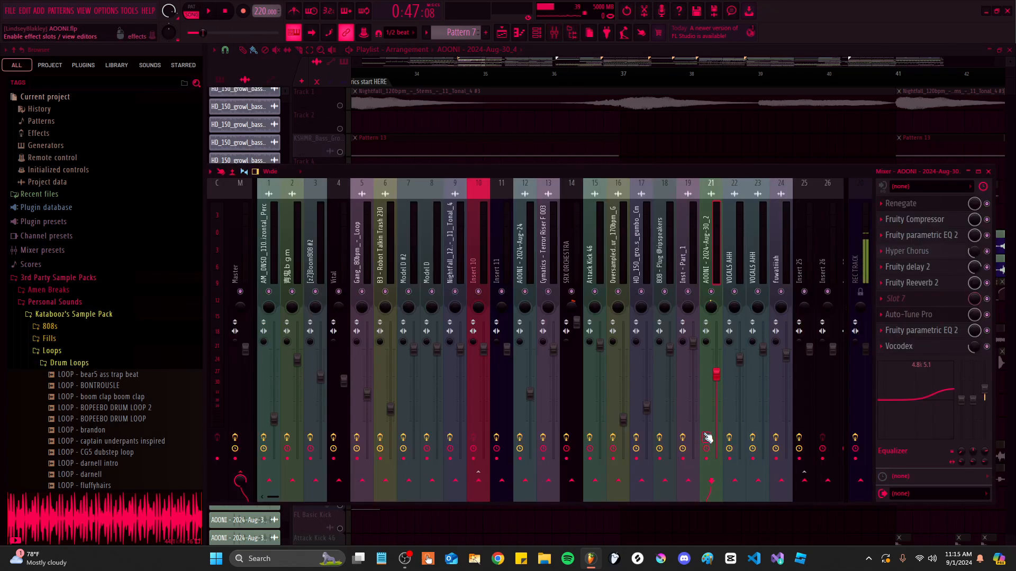
key(F9)
Replay the soloed vocals from bar 33 with the pattern list shown, stop playback, and recheck their mixer effects
key(space)
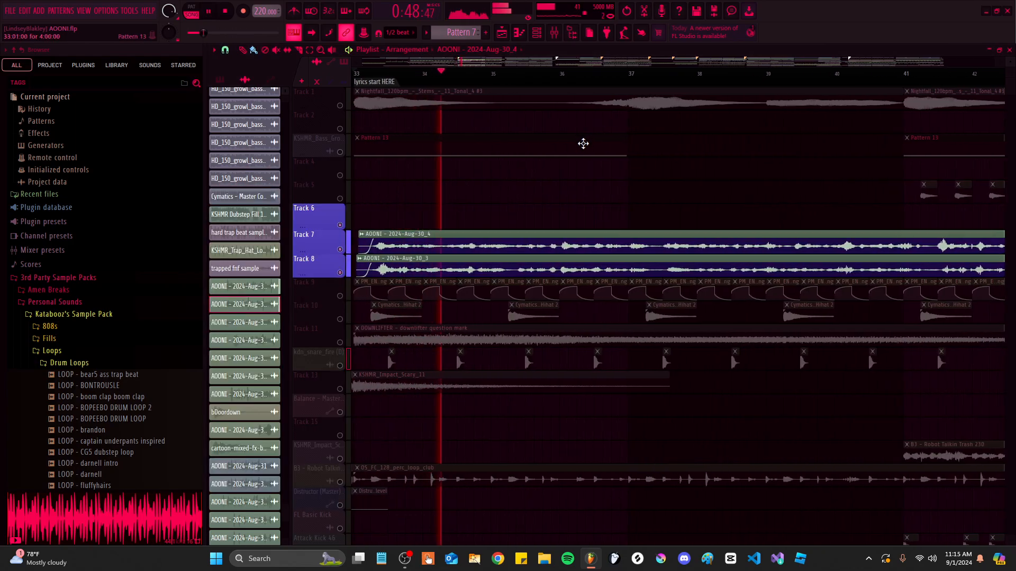
click(219, 80)
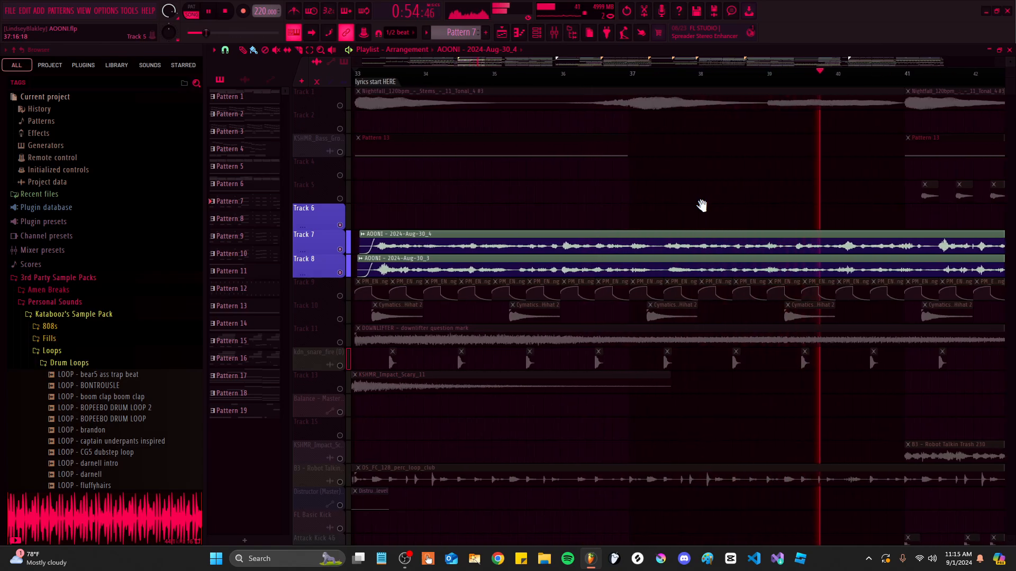
key(space)
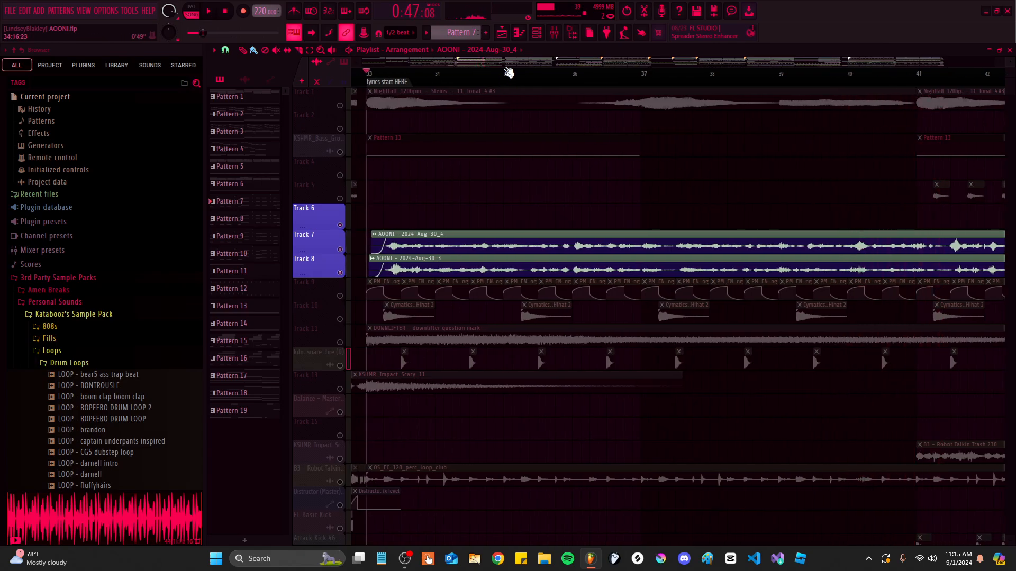
key(F9)
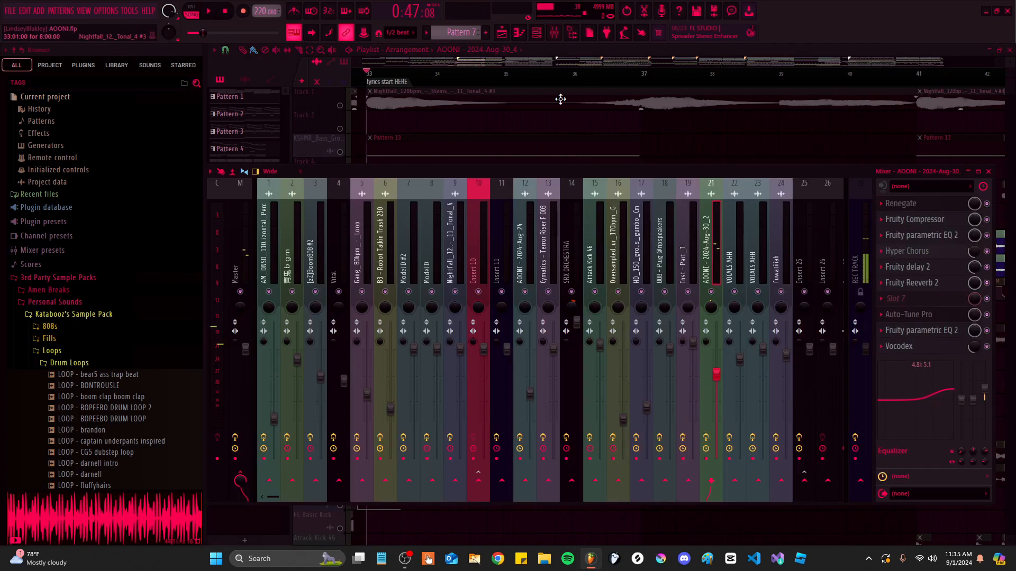
key(F9)
Inspect the formant shift and channel pitch of the two bar 33 vocal clips, and close the sample settings
scroll(460, 228, up, 4)
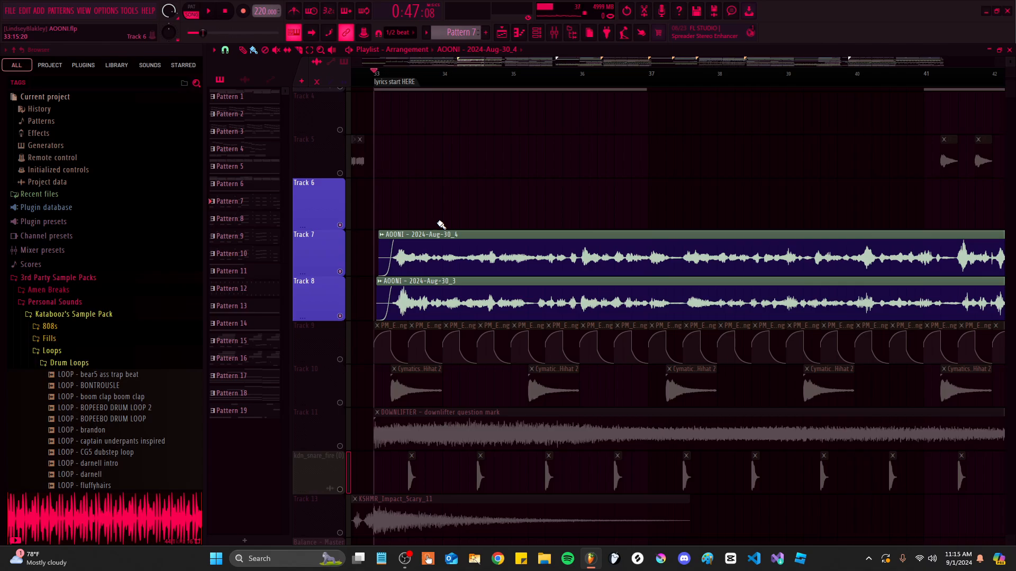
double_click(462, 234)
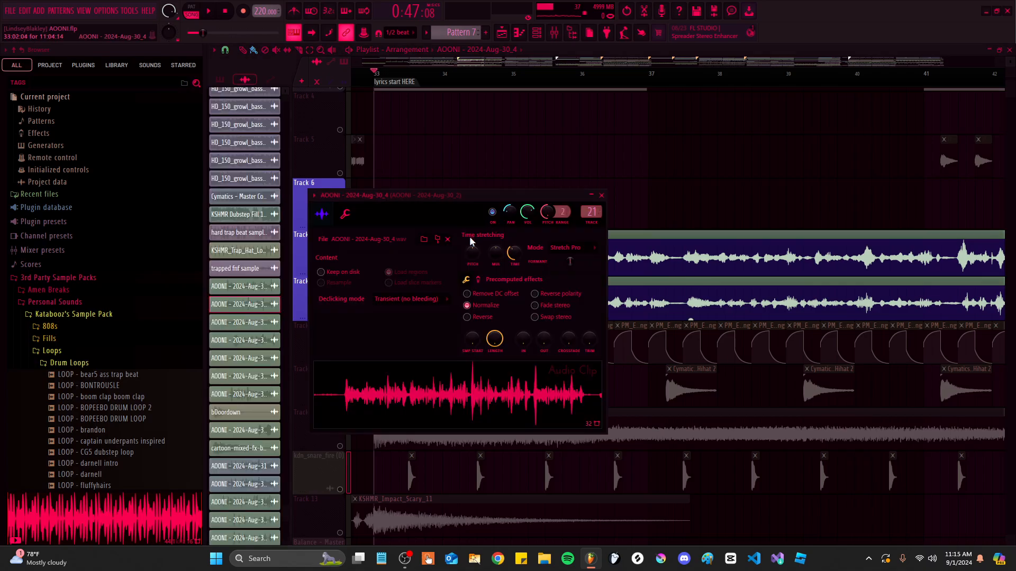
scroll(503, 439, up, 2)
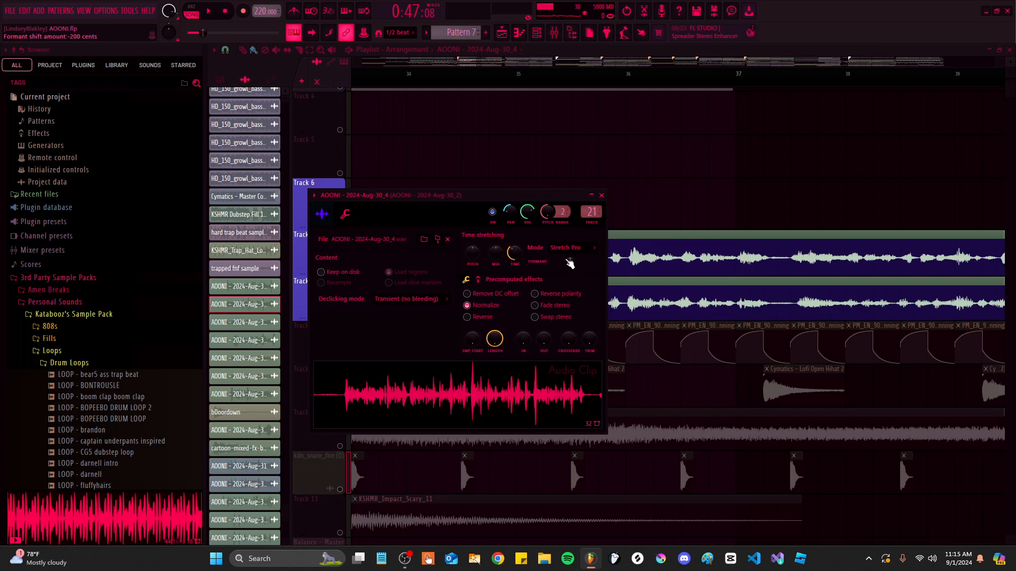
double_click(673, 314)
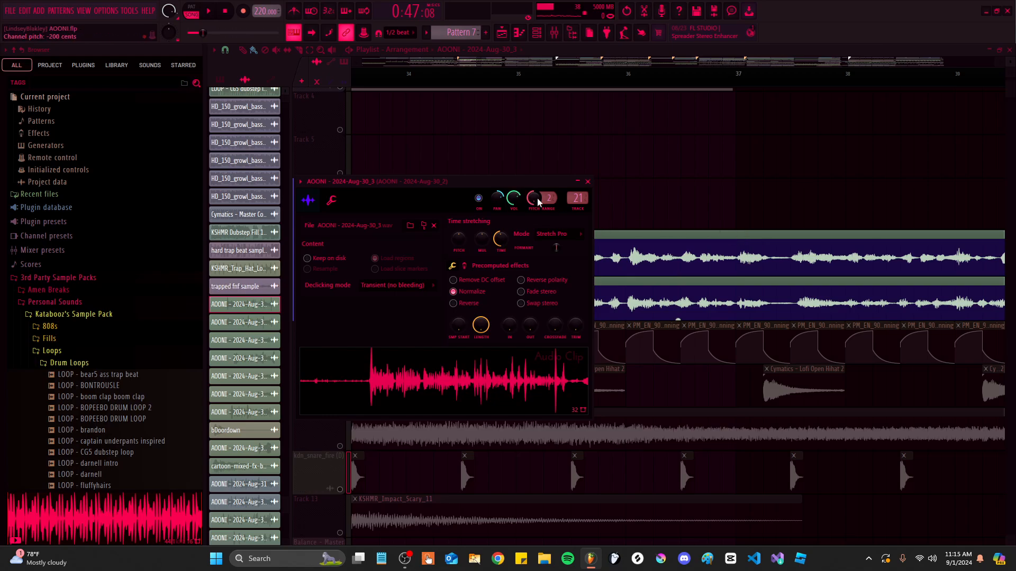
double_click(680, 248)
click(601, 195)
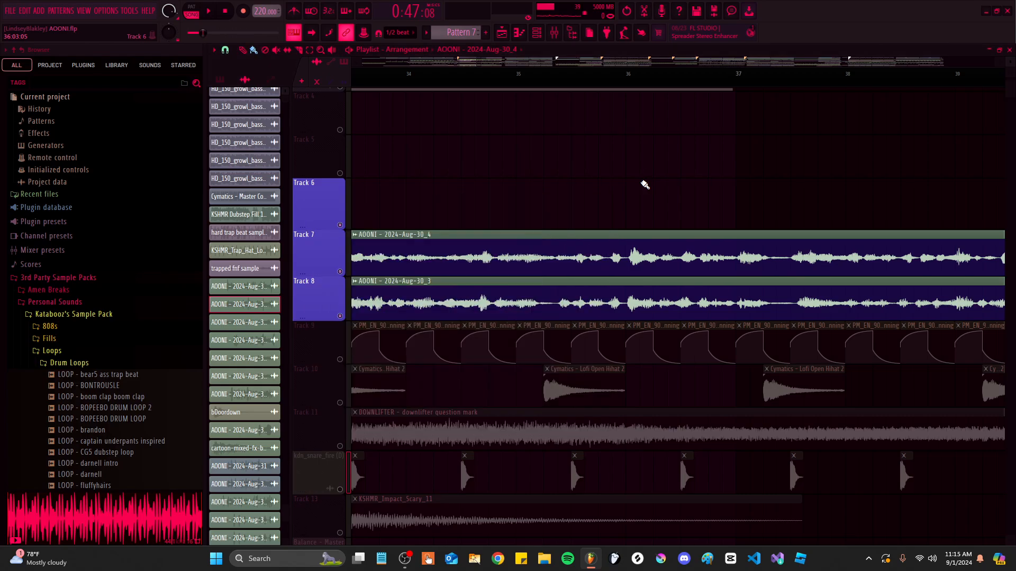
Try Vocodex at 100% mix level on the vocals' mixer track during playback, undo the change, and close the mixer
scroll(597, 199, down, 4)
click(553, 32)
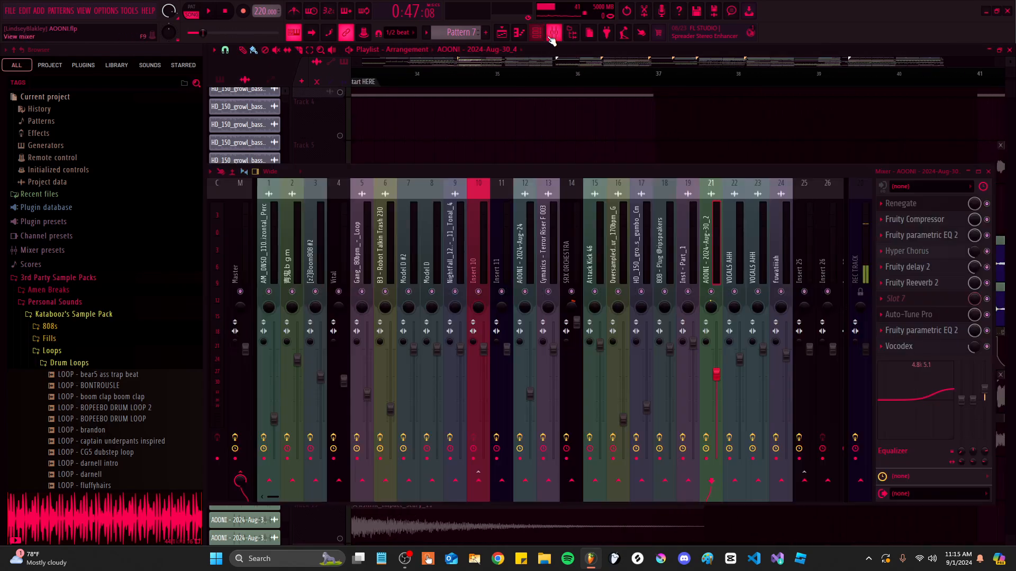
scroll(314, 119, up, 2)
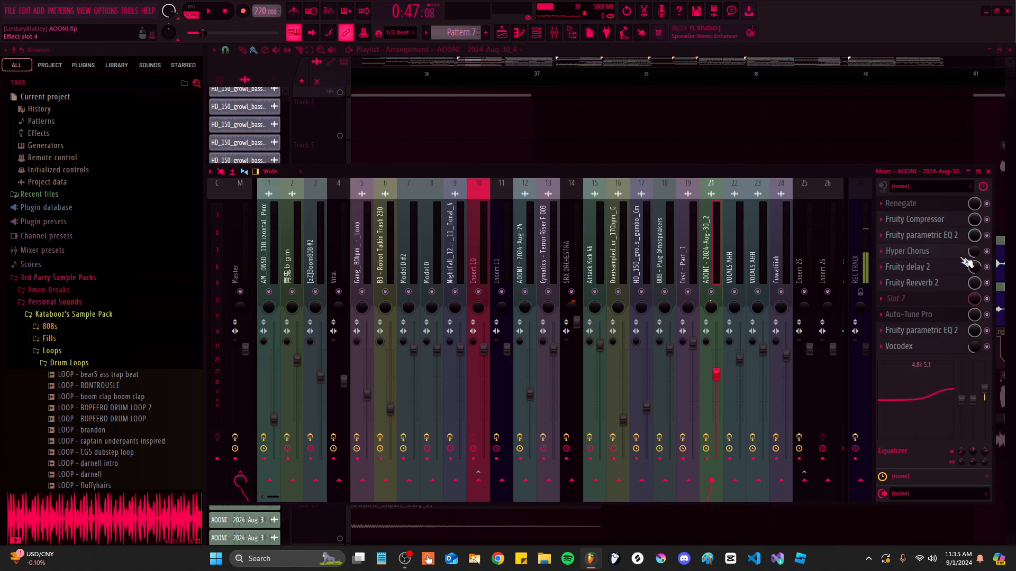
scroll(611, 123, down, 2)
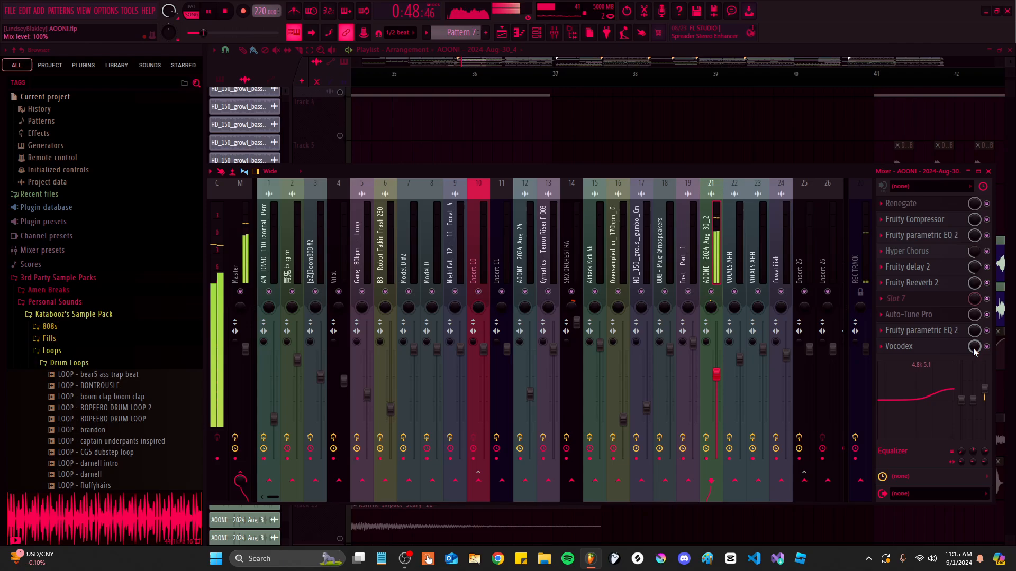
key(ctrl+z)
scroll(794, 109, down, 2)
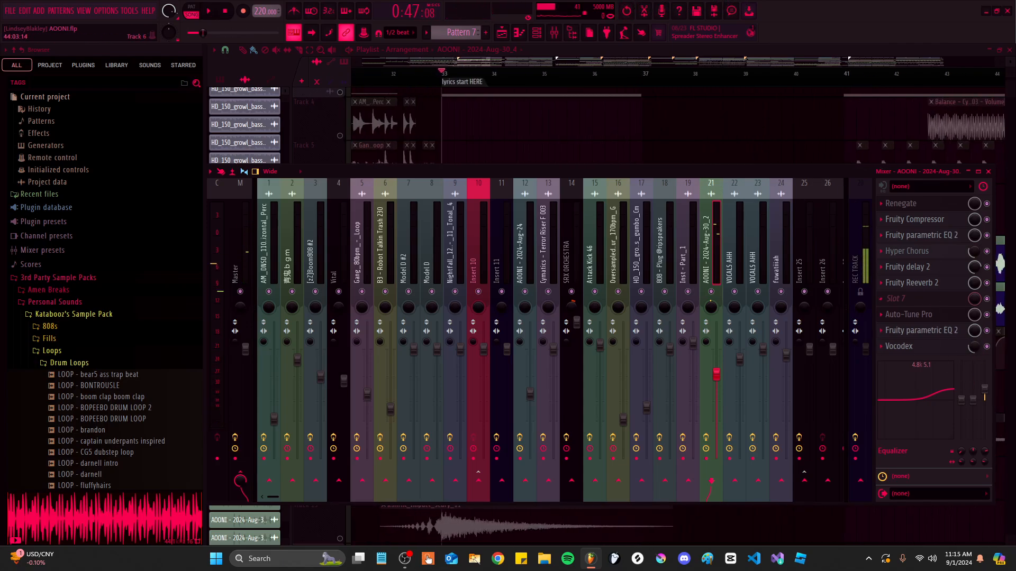
click(990, 170)
Play both vocal layers from bar 33 to bar 41, lower the system volume to 92, and stop playback
key(space)
scroll(613, 310, up, 2)
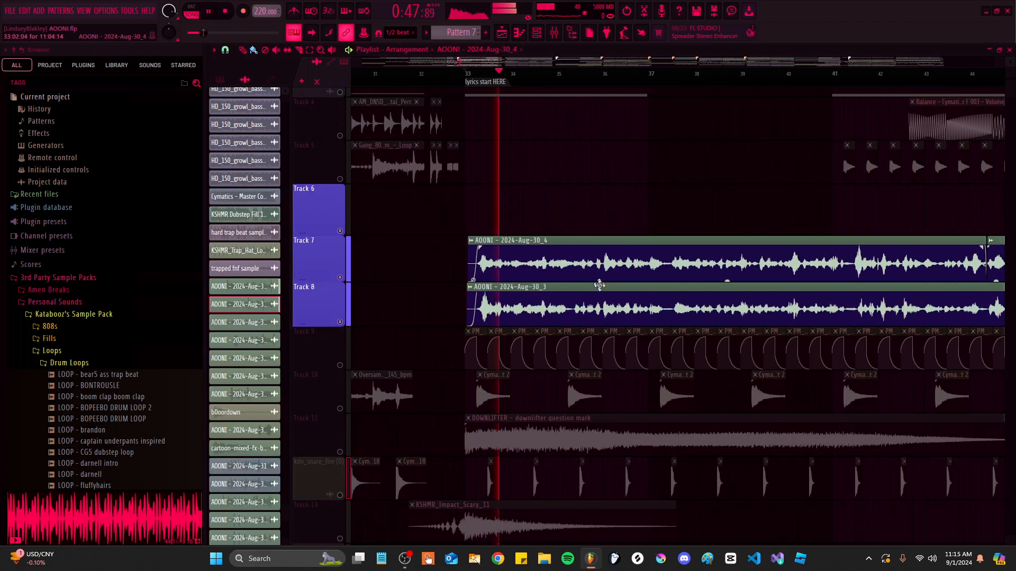
drag(646, 317, 587, 301)
scroll(587, 302, down, 2)
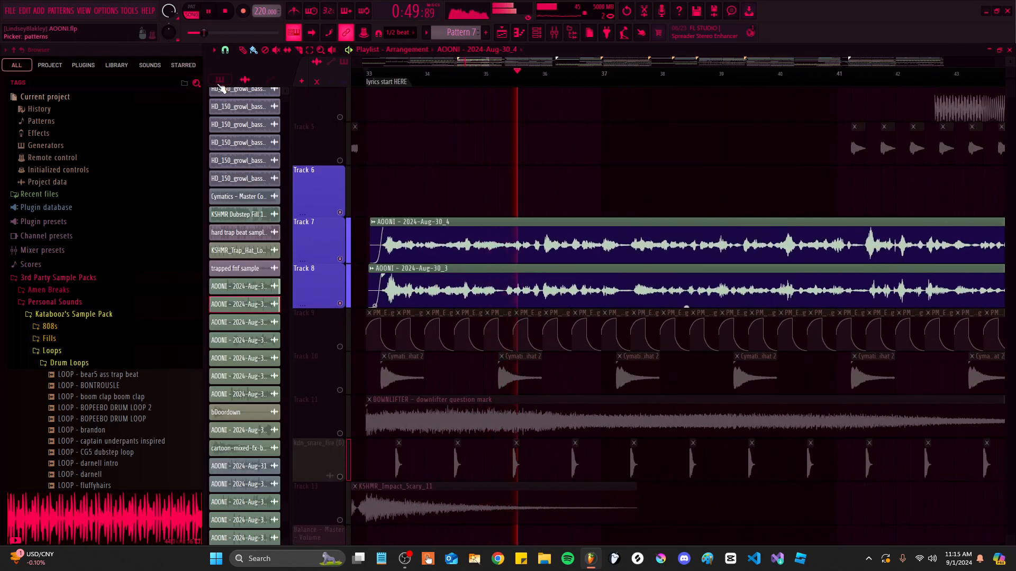
click(220, 81)
drag(615, 184, 539, 172)
key(XF86AudioLowerVolume)
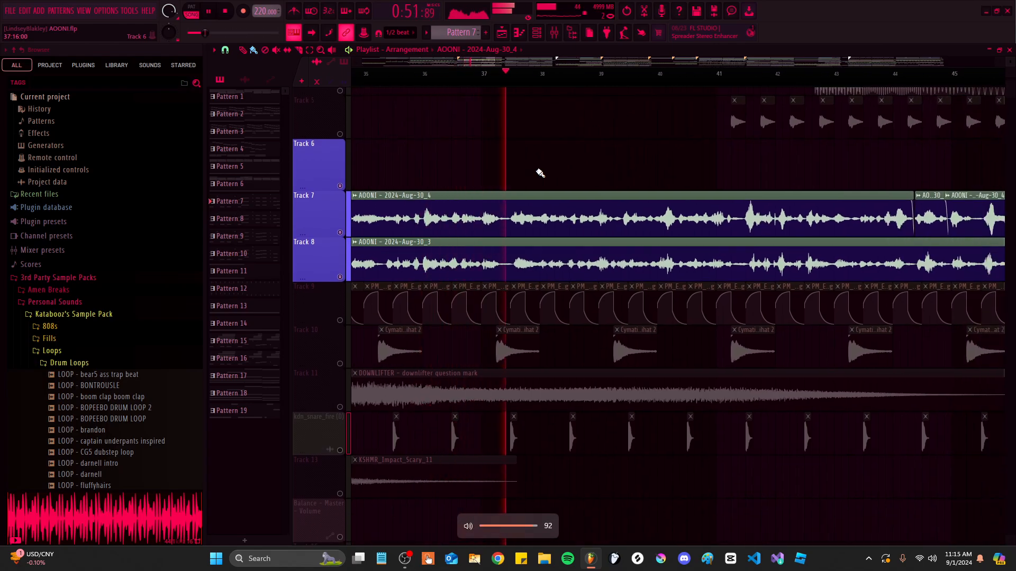
drag(710, 164, 531, 170)
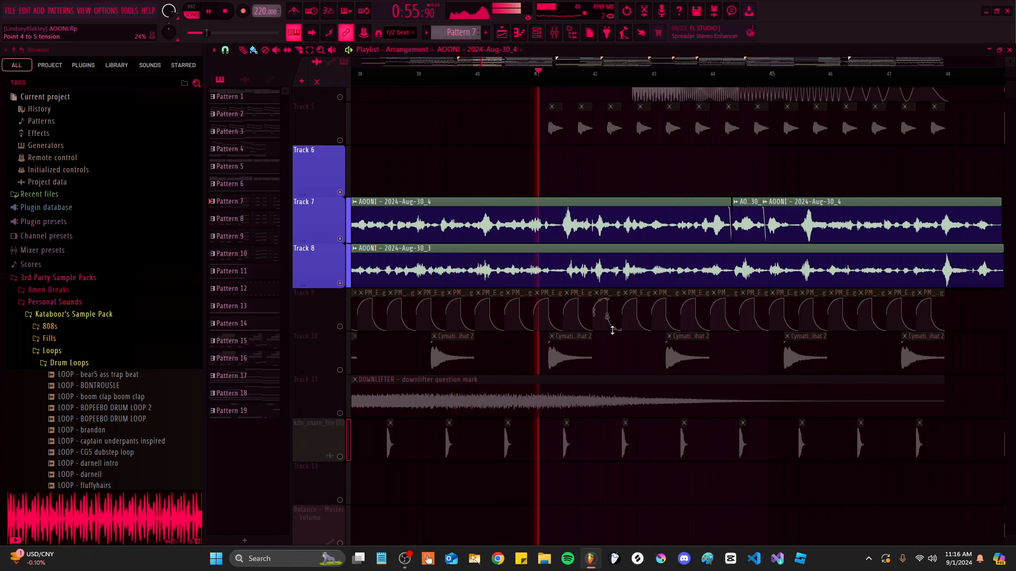
key(space)
Move the playback position to bar 49 and examine the vocal clips on Tracks 6, 7 and 8 up to bar 65
scroll(626, 316, down, 5)
drag(847, 231, 635, 274)
scroll(698, 236, up, 6)
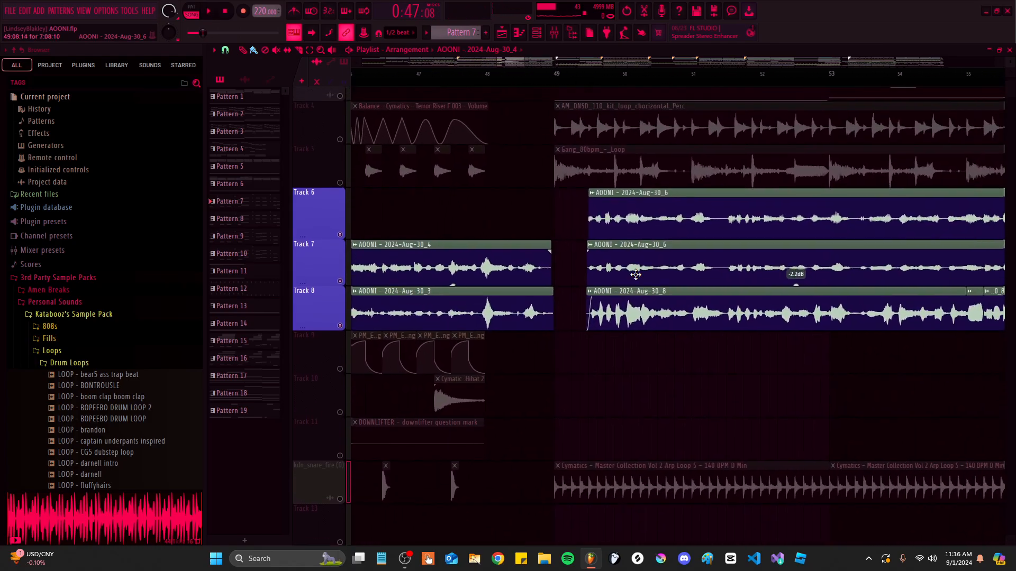
scroll(636, 274, down, 5)
click(542, 74)
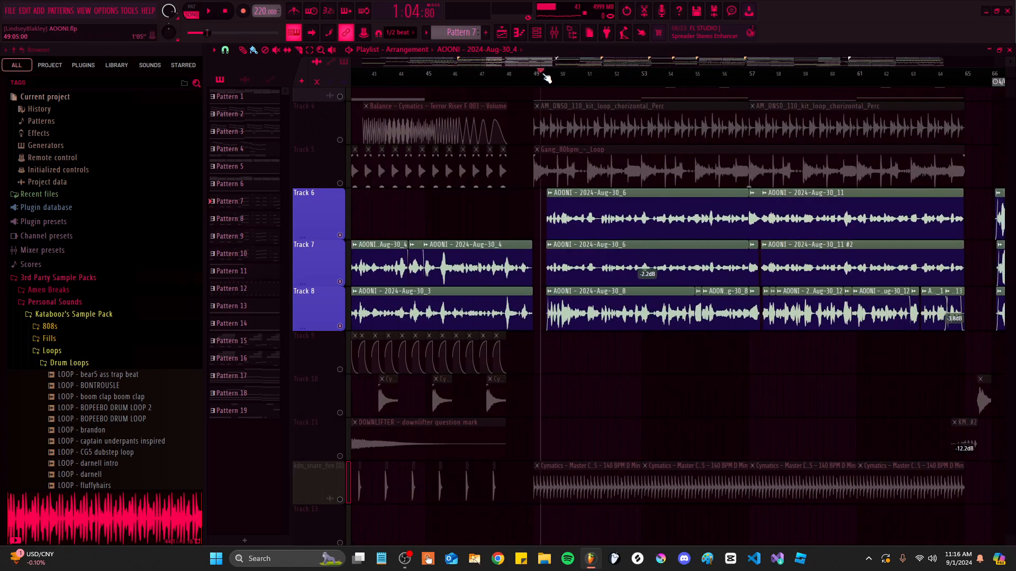
scroll(556, 197, down, 4)
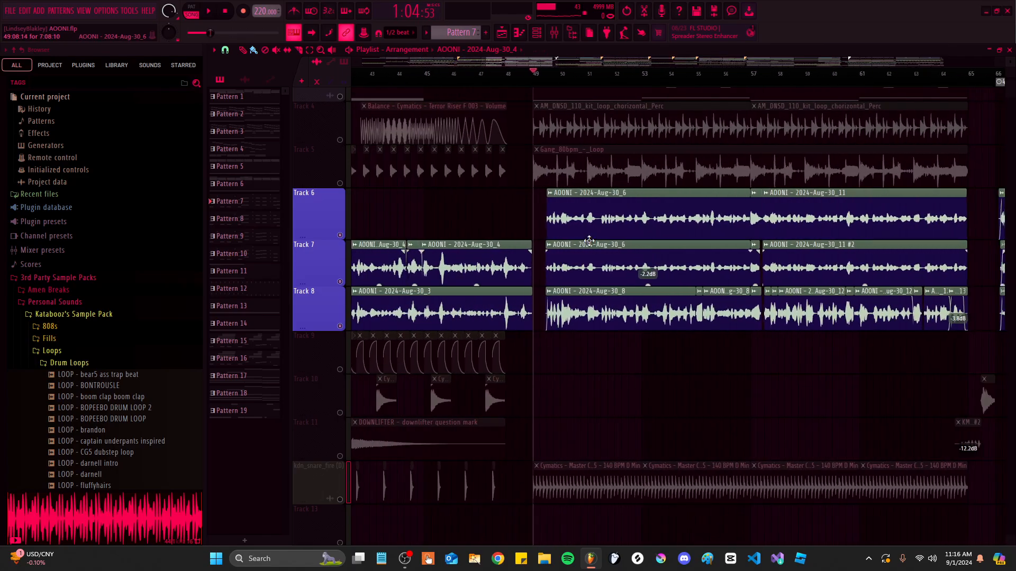
click(569, 75)
drag(570, 96, 576, 98)
scroll(726, 220, up, 4)
drag(725, 221, 667, 263)
scroll(667, 263, down, 3)
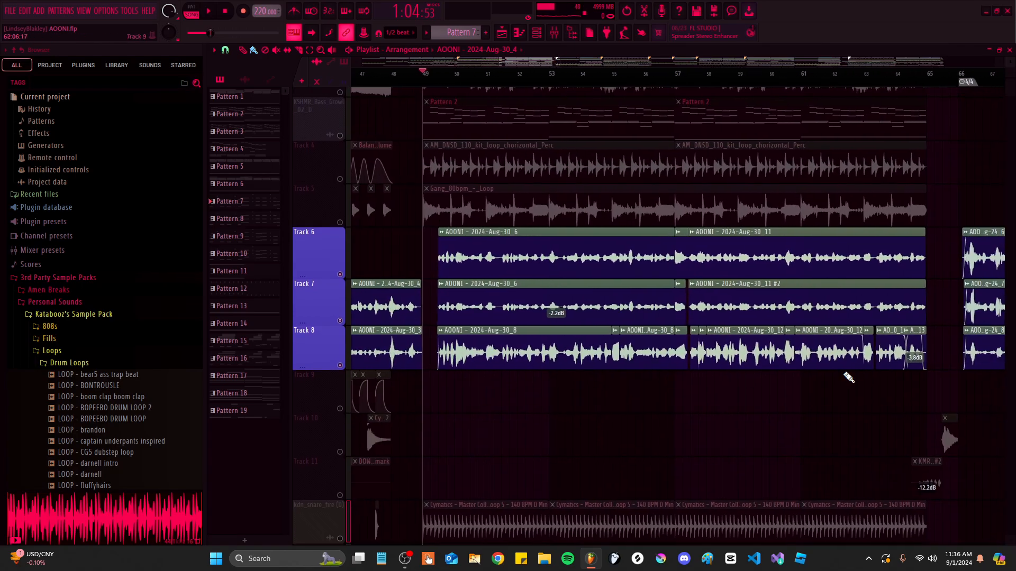
scroll(687, 232, down, 3)
scroll(688, 232, up, 1)
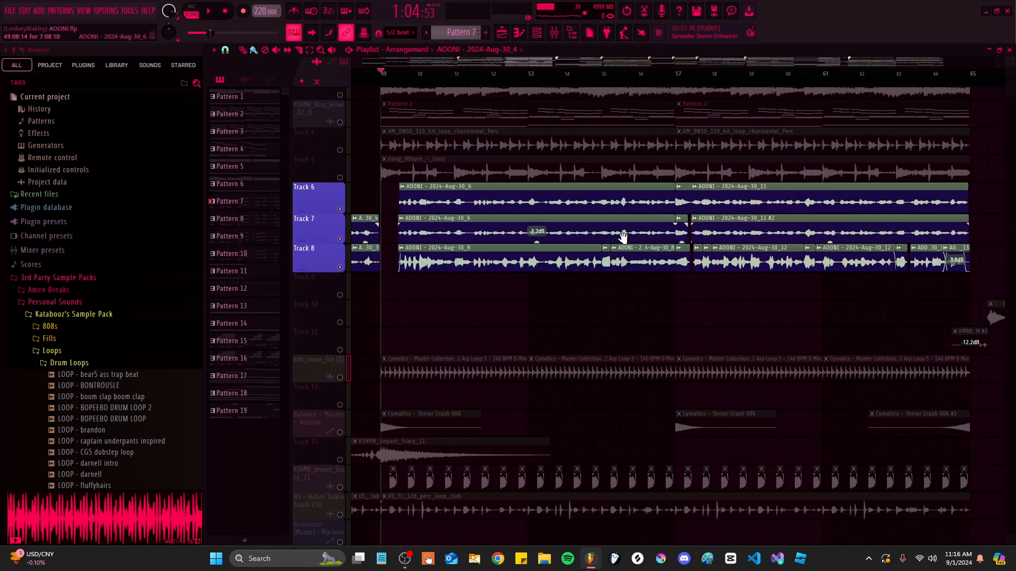
Play the vocal layers on Tracks 6, 7 and 8 together from bar 49 to bar 65, and stop playback
key(space)
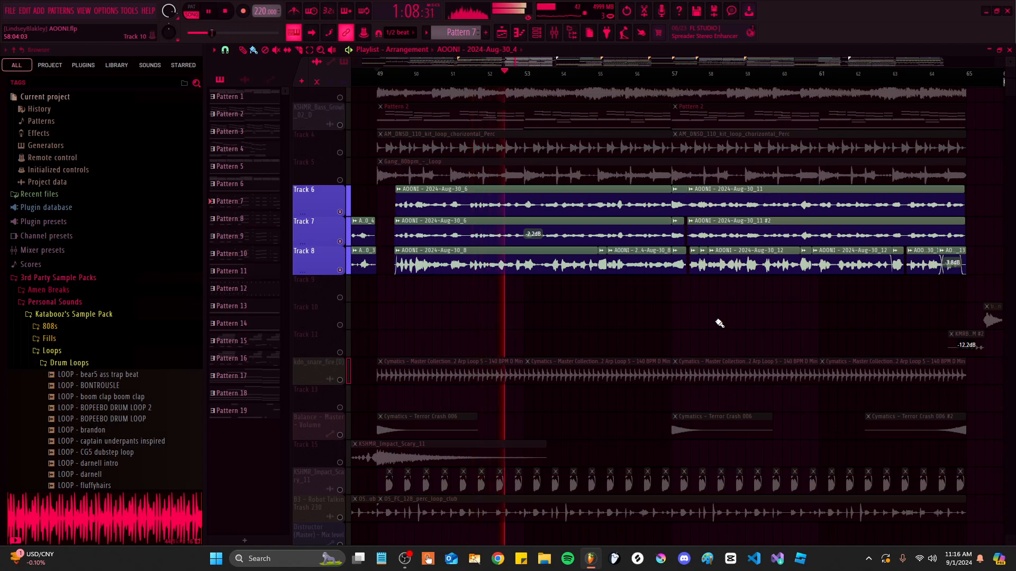
scroll(601, 296, up, 1)
scroll(600, 323, up, 2)
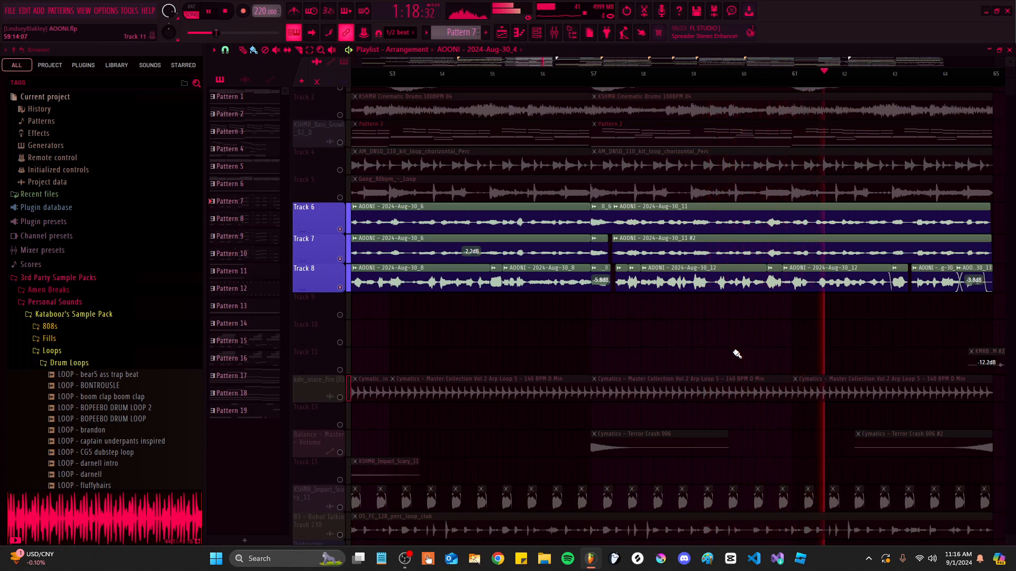
scroll(737, 354, down, 1)
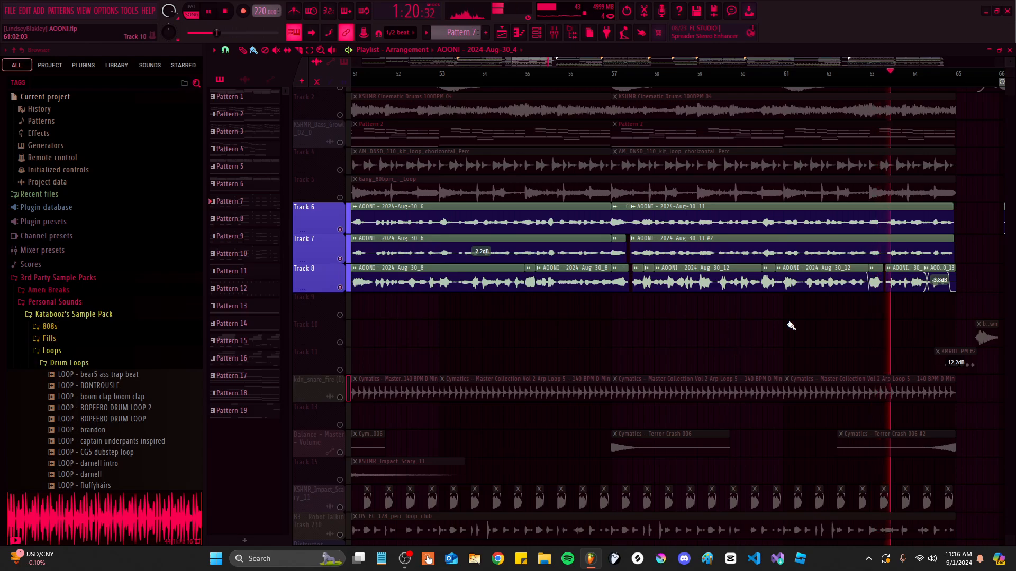
scroll(791, 326, up, 1)
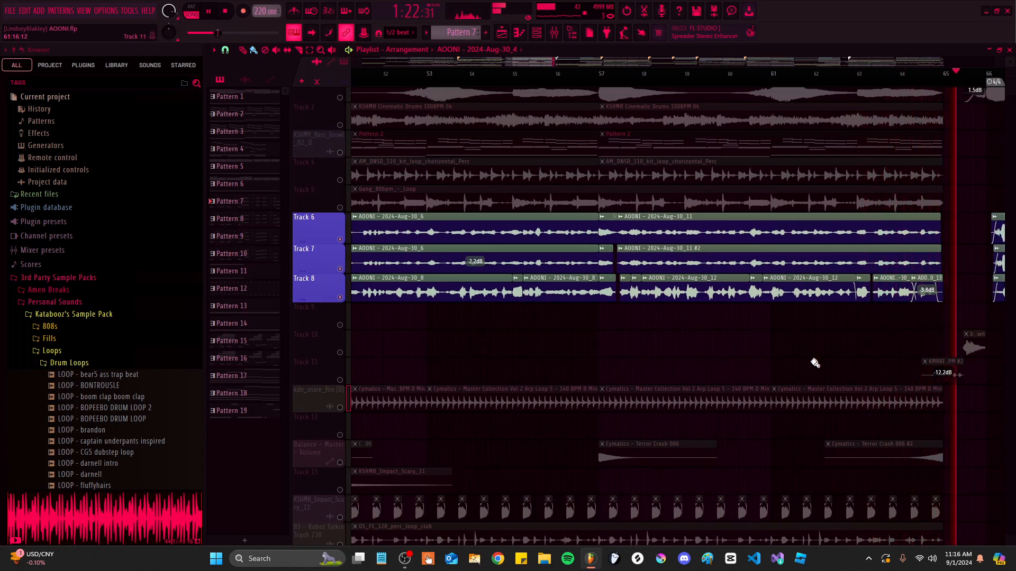
key(space)
drag(528, 269, 508, 274)
scroll(508, 274, up, 4)
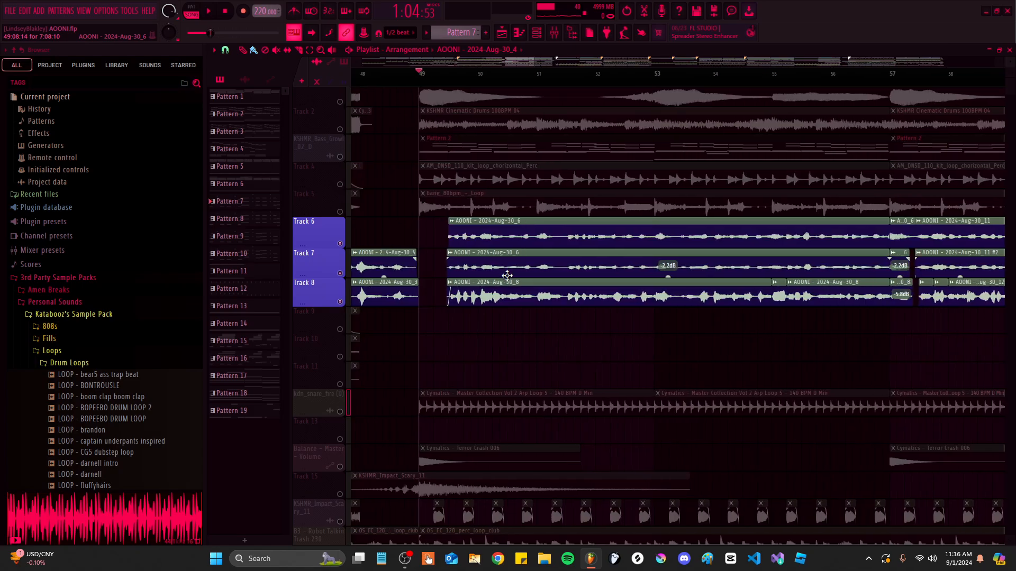
Solo Track 8 and play its vocal layer from where the vocals start after bar 49, and stop playback
right_click(341, 304)
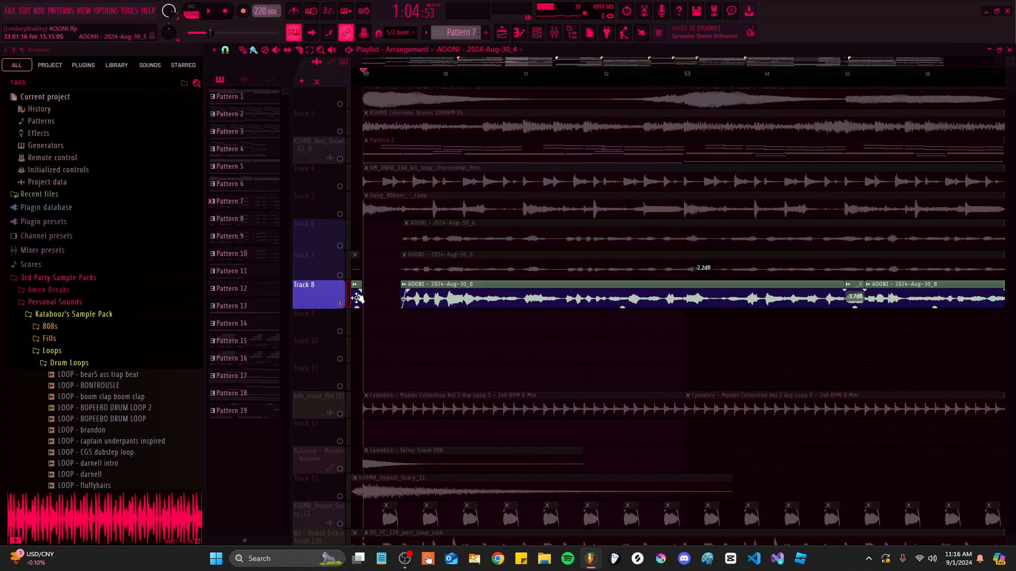
scroll(409, 79, up, 1)
click(405, 79)
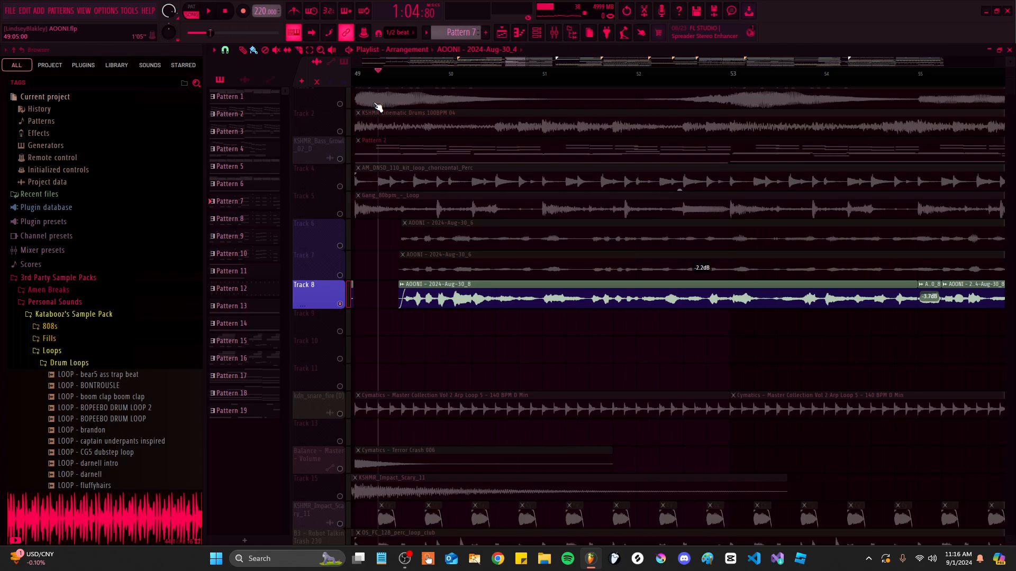
scroll(458, 282, down, 4)
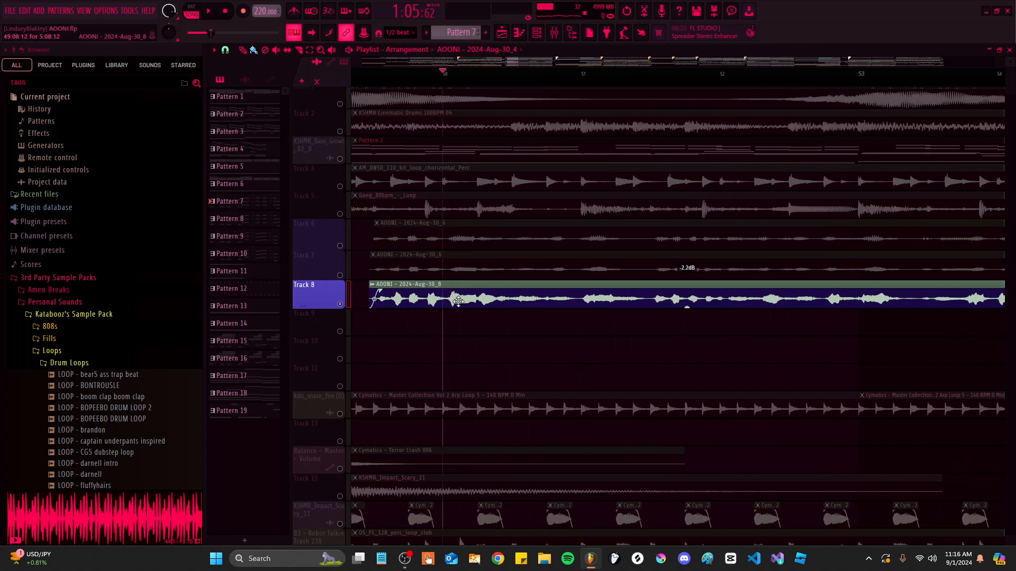
scroll(711, 349, down, 3)
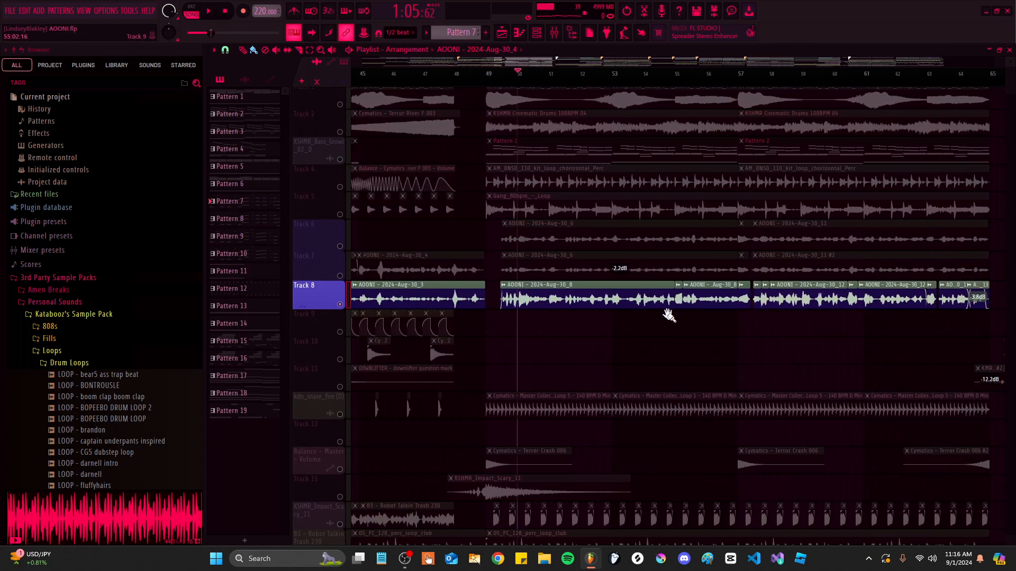
scroll(452, 331, up, 6)
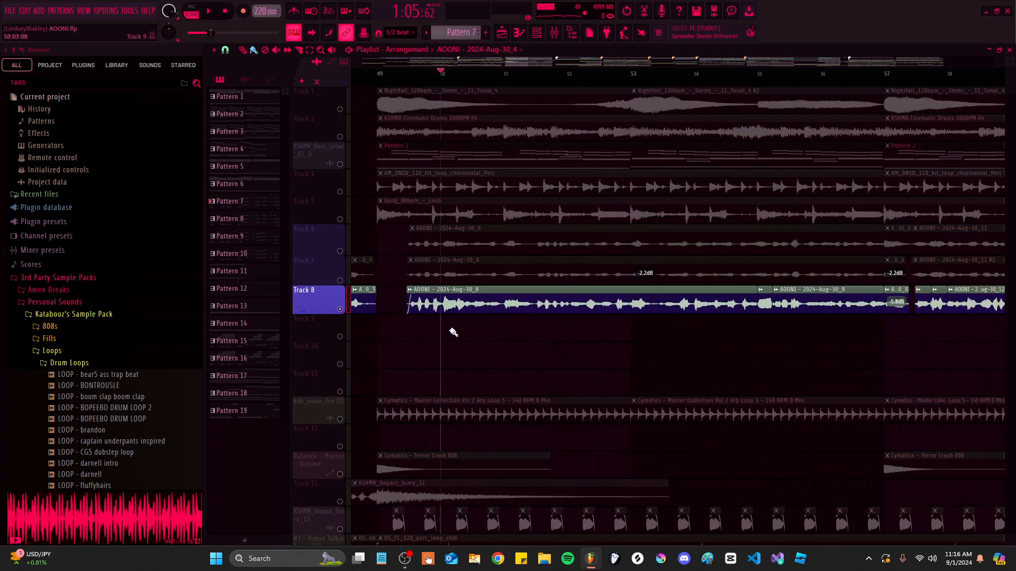
drag(537, 255, 475, 232)
key(space)
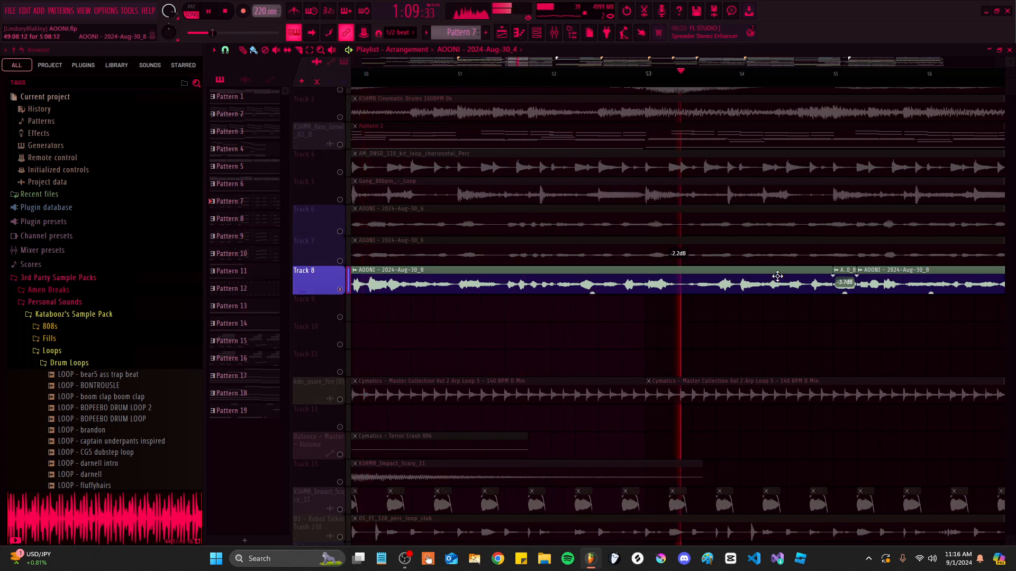
key(space)
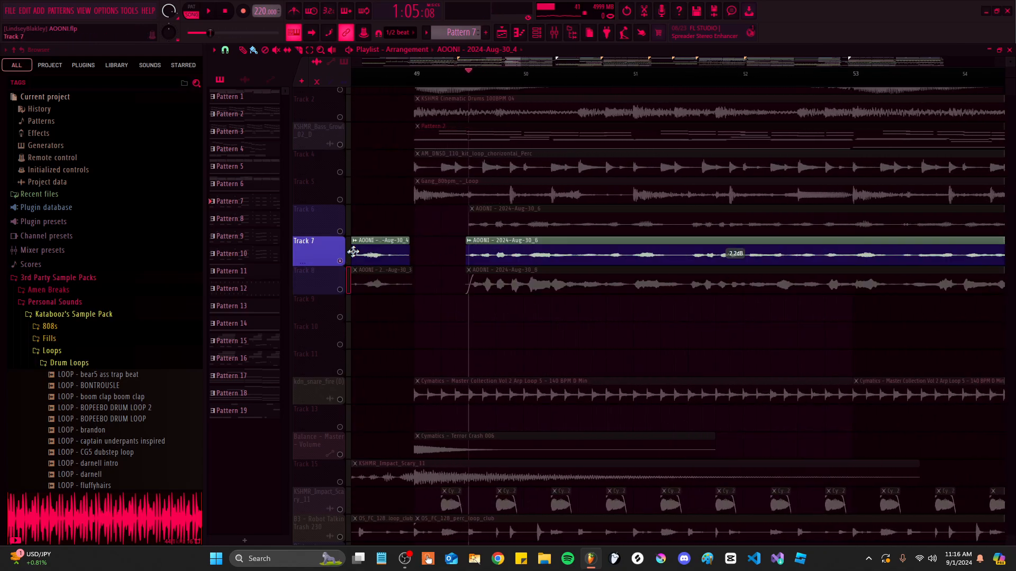
Listen to the Track 6 and Track 7 vocal layers one at a time from the start of the bar 49 vocals
scroll(545, 257, up, 3)
scroll(417, 224, down, 3)
scroll(476, 234, up, 1)
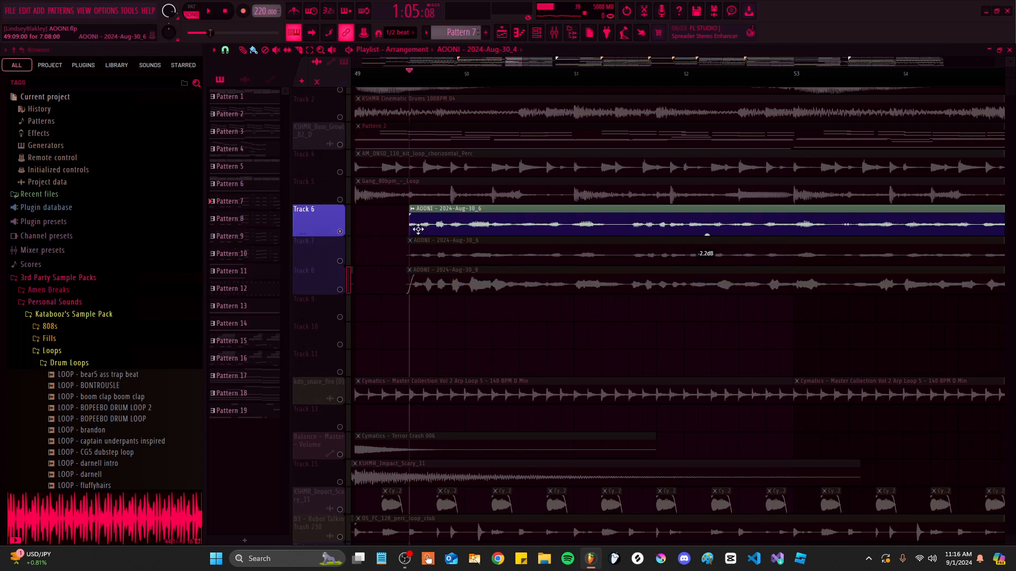
scroll(479, 246, down, 1)
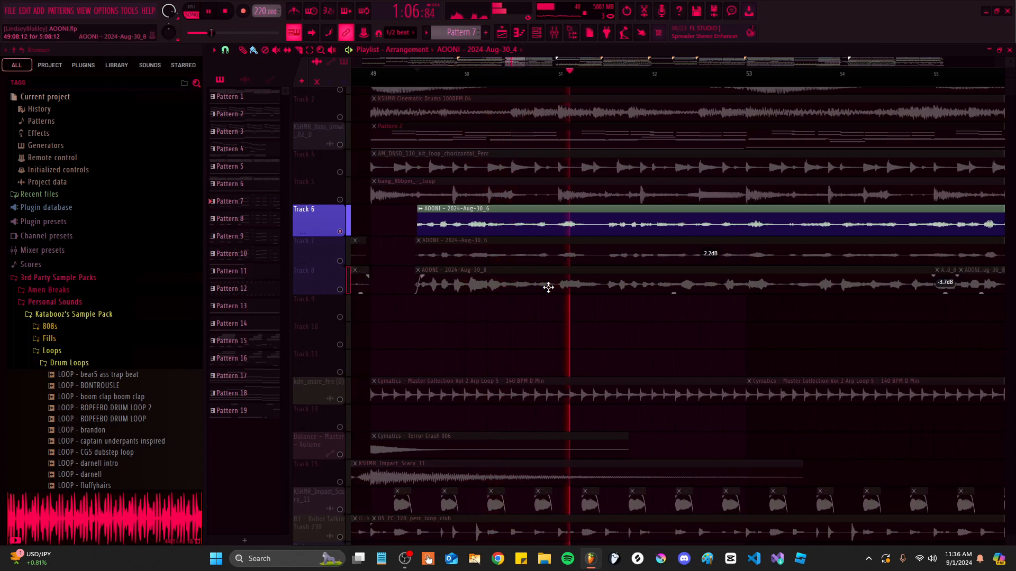
scroll(493, 247, up, 1)
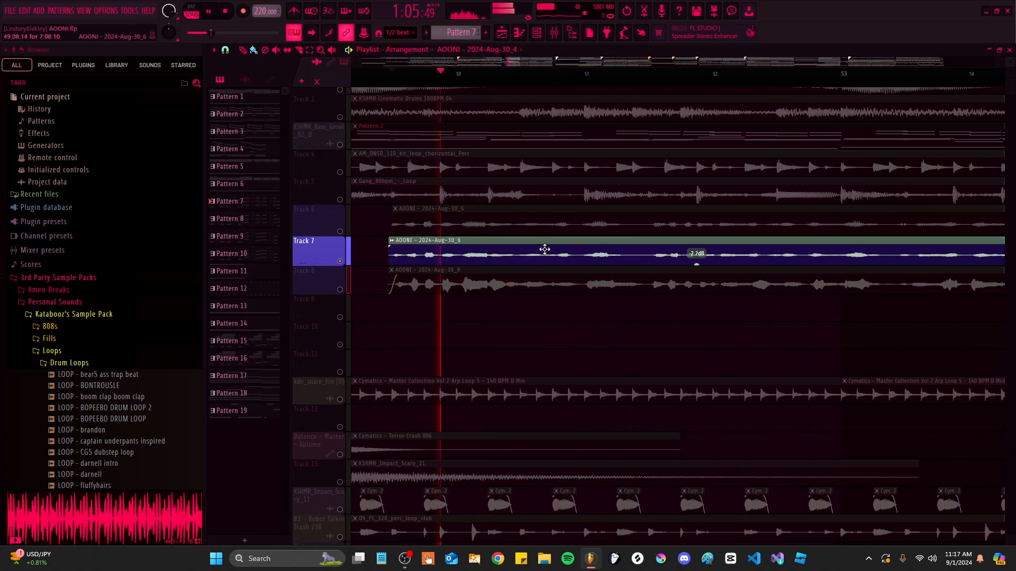
scroll(411, 263, down, 2)
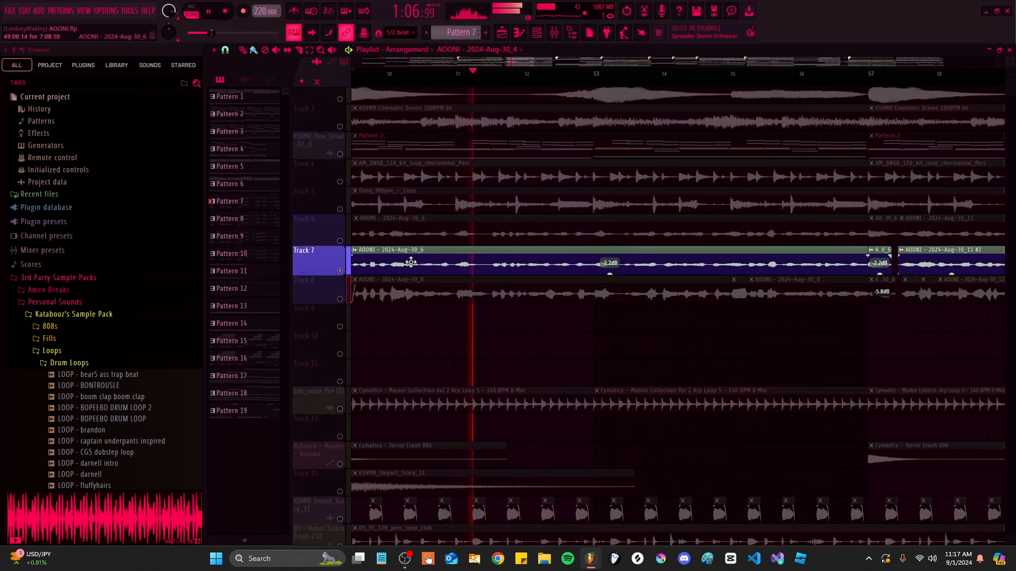
Solo Tracks 6 and 7 together, play both vocal layers up to about bar 57, and stop playback
ctrl+click(347, 241)
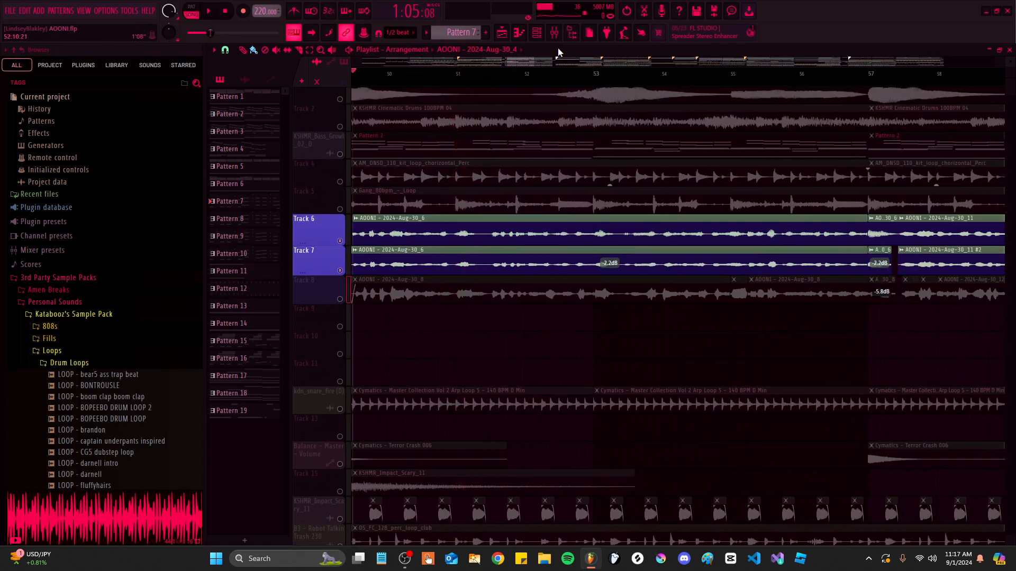
scroll(641, 181, down, 2)
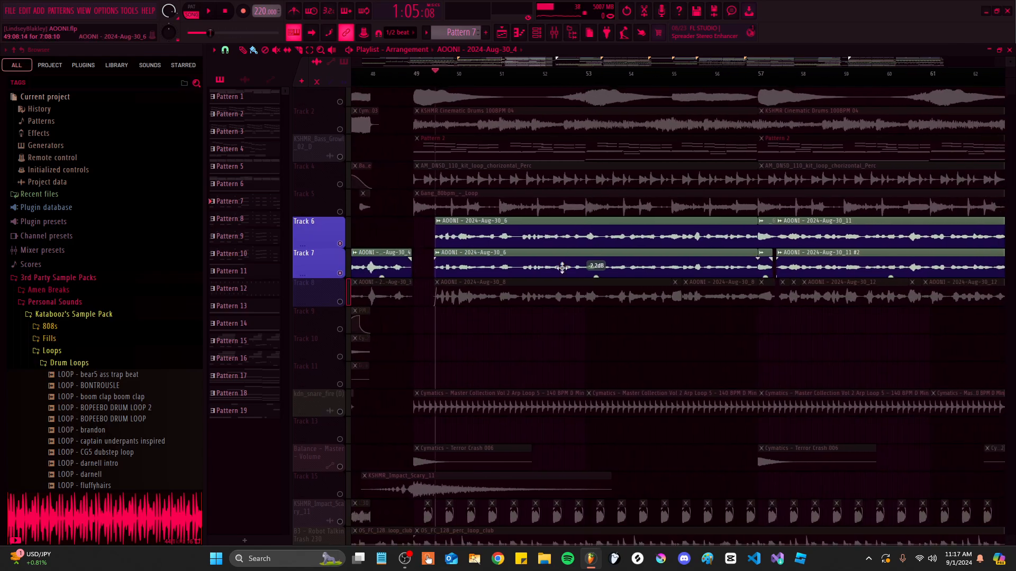
key(space)
scroll(574, 331, up, 1)
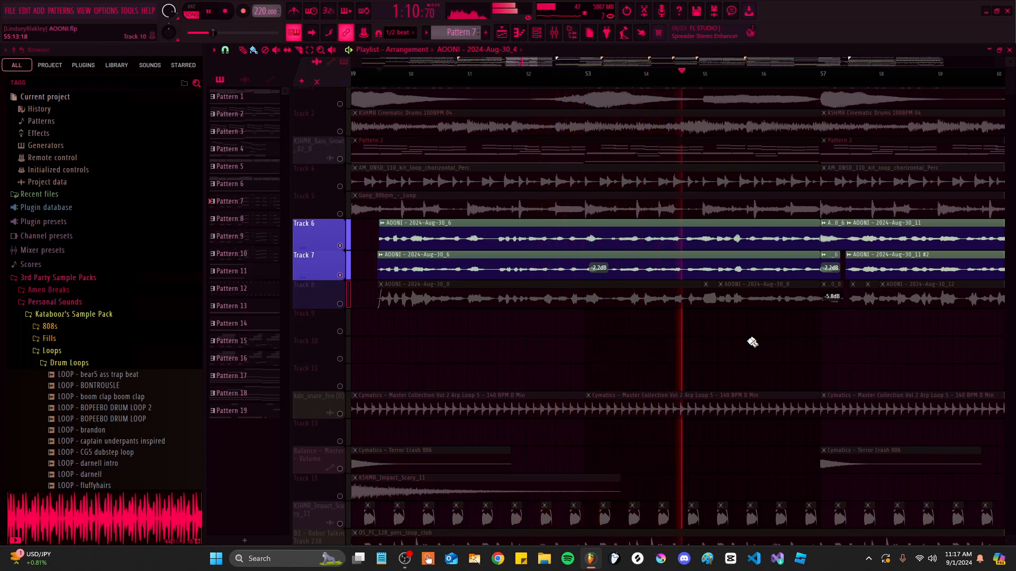
scroll(543, 423, right, 3)
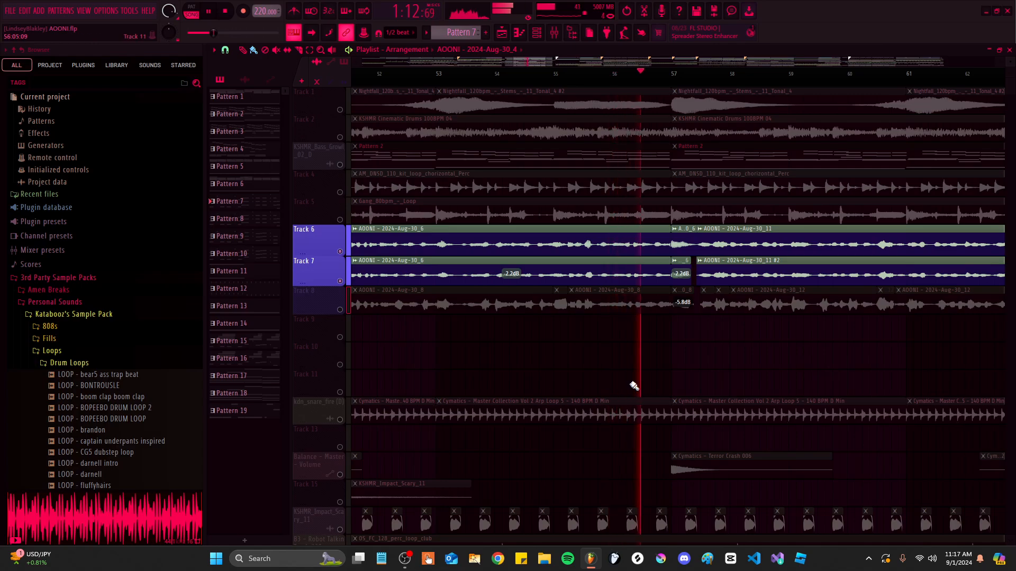
scroll(741, 308, down, 2)
key(space)
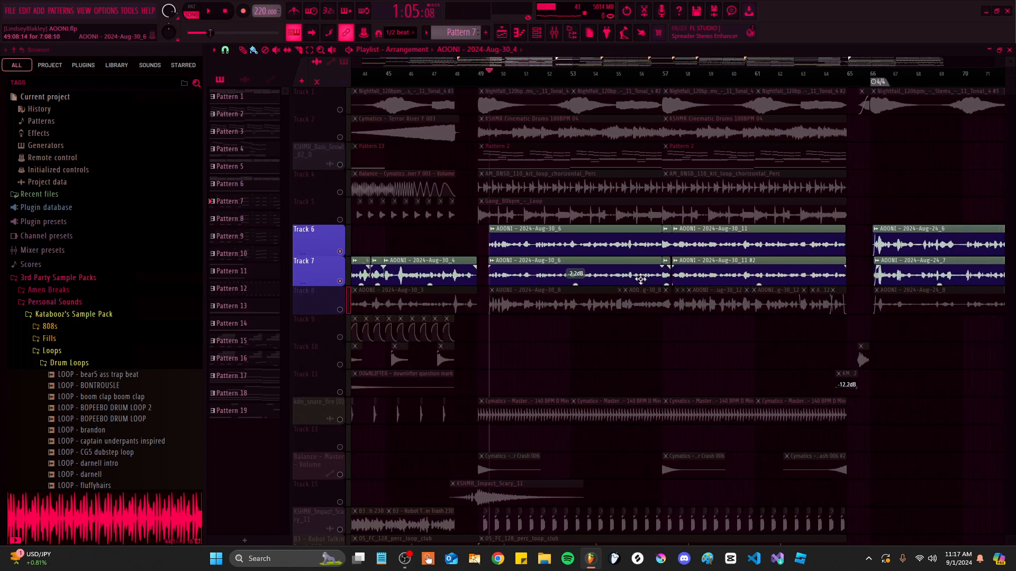
Unsolo all tracks, mute the vocal Tracks 6, 7 and 8, and move the playback position to bar 49
right_click(341, 310)
right_click(342, 310)
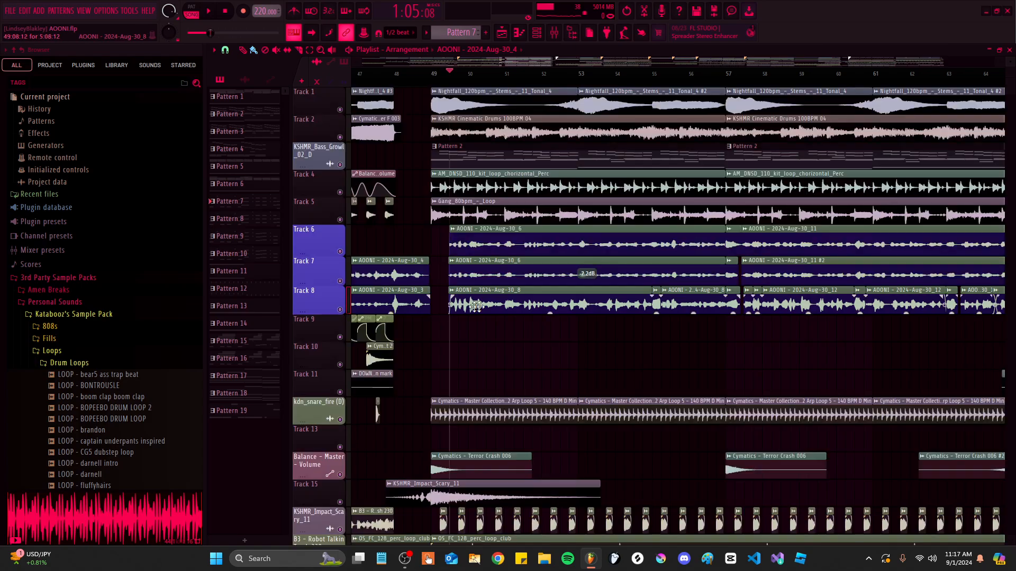
scroll(472, 302, down, 3)
scroll(472, 303, up, 3)
drag(341, 311, 340, 251)
scroll(450, 291, left, 1)
scroll(544, 191, down, 4)
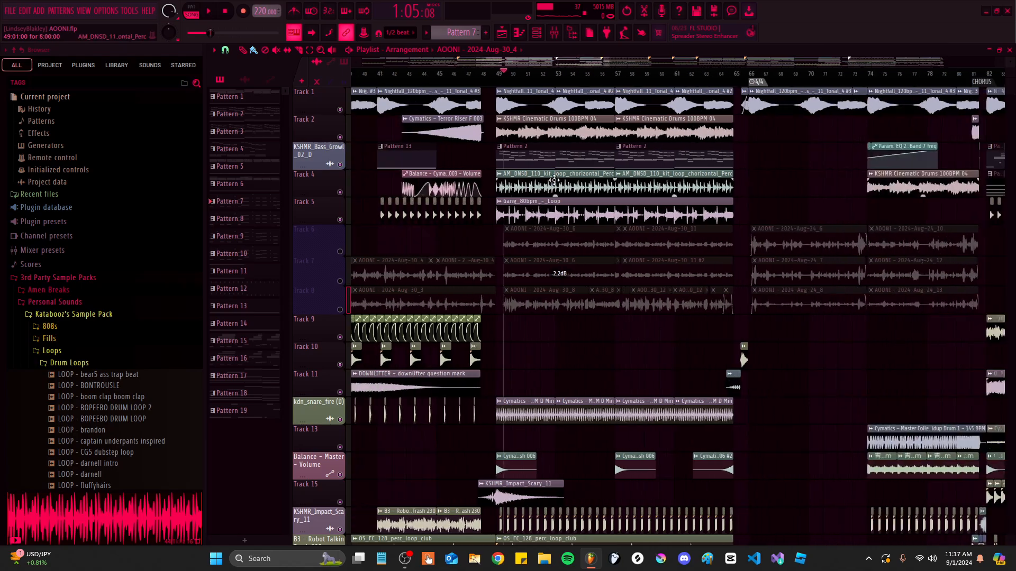
scroll(537, 104, up, 8)
click(482, 75)
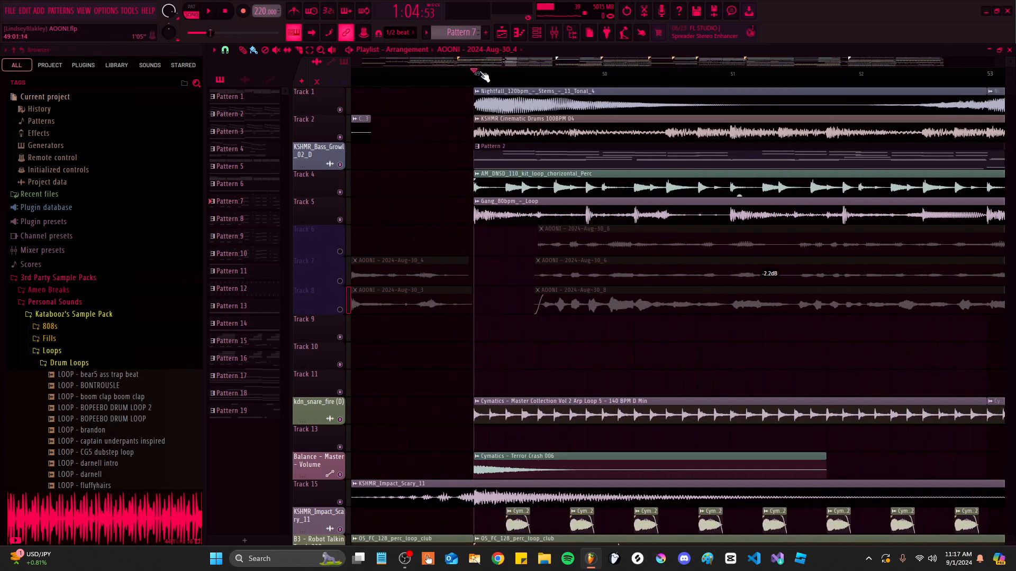
Play the bar 49 section without vocals and examine the clips on the upper tracks
key(space)
scroll(617, 275, down, 6)
drag(630, 285, 522, 204)
scroll(527, 211, down, 2)
drag(588, 296, 585, 363)
scroll(585, 363, up, 2)
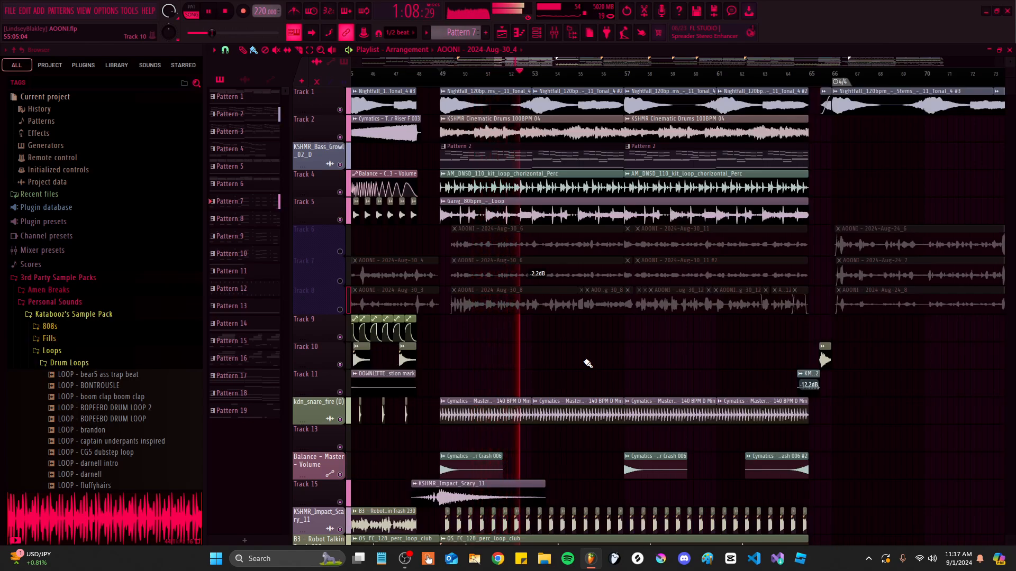
scroll(587, 363, down, 10)
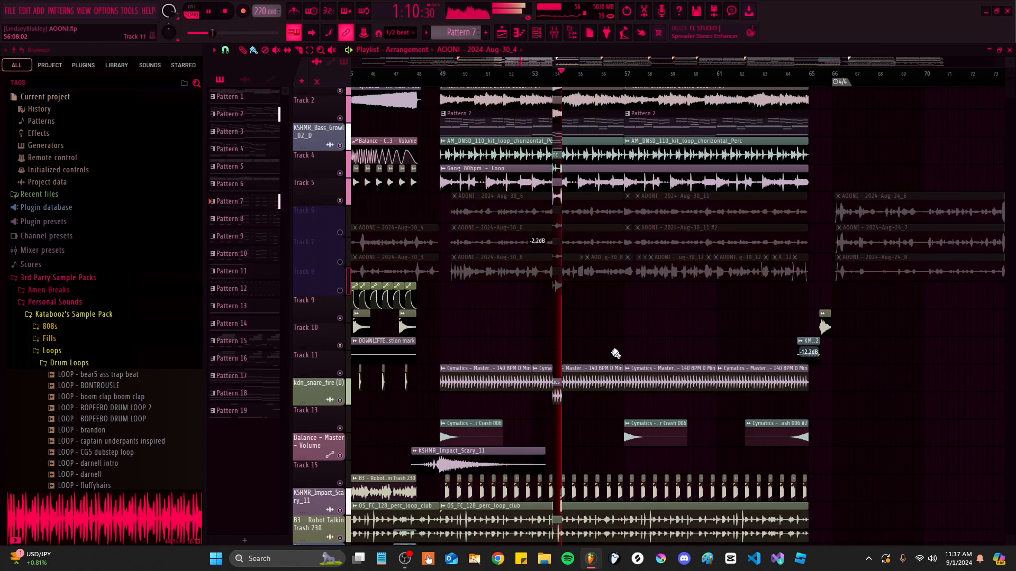
Examine the percussion, kick and ambience tracks while the section plays past bar 65, and stop playback
scroll(706, 244, up, 3)
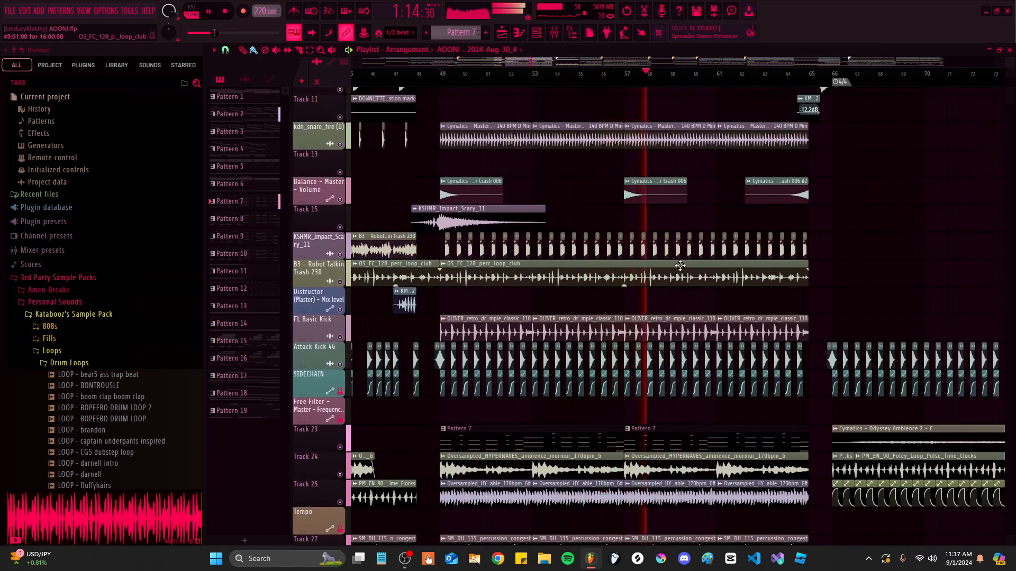
scroll(680, 266, down, 2)
drag(740, 257, 722, 331)
scroll(721, 331, up, 4)
mouse_move(733, 278)
mouse_down()
mouse_move(719, 245)
mouse_move(738, 158)
mouse_up()
drag(824, 327, 660, 522)
scroll(765, 331, up, 2)
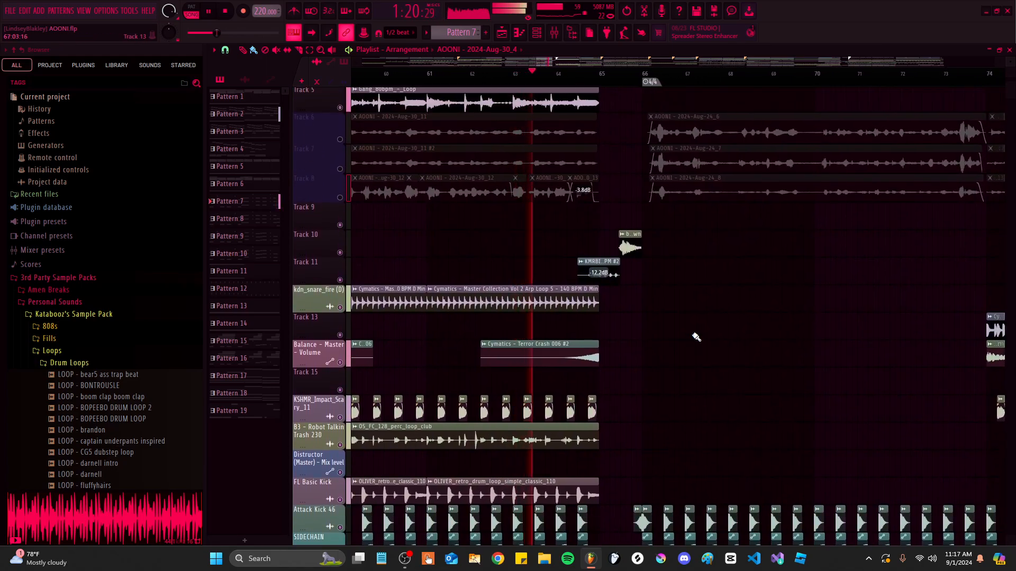
scroll(695, 335, up, 1)
drag(684, 336, 706, 236)
scroll(697, 445, up, 2)
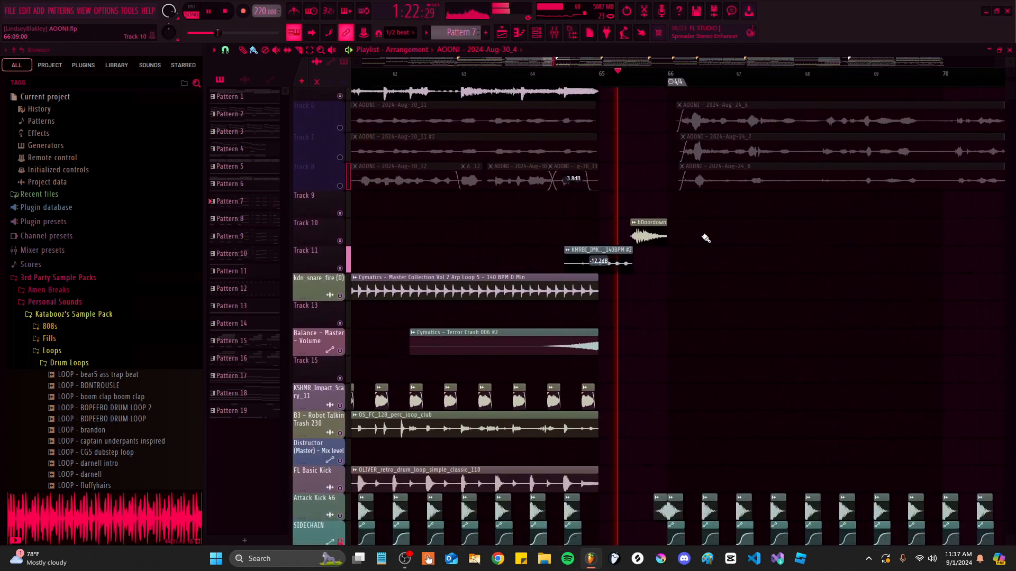
drag(707, 299, 807, 449)
key(space)
scroll(707, 251, down, 3)
drag(595, 301, 614, 302)
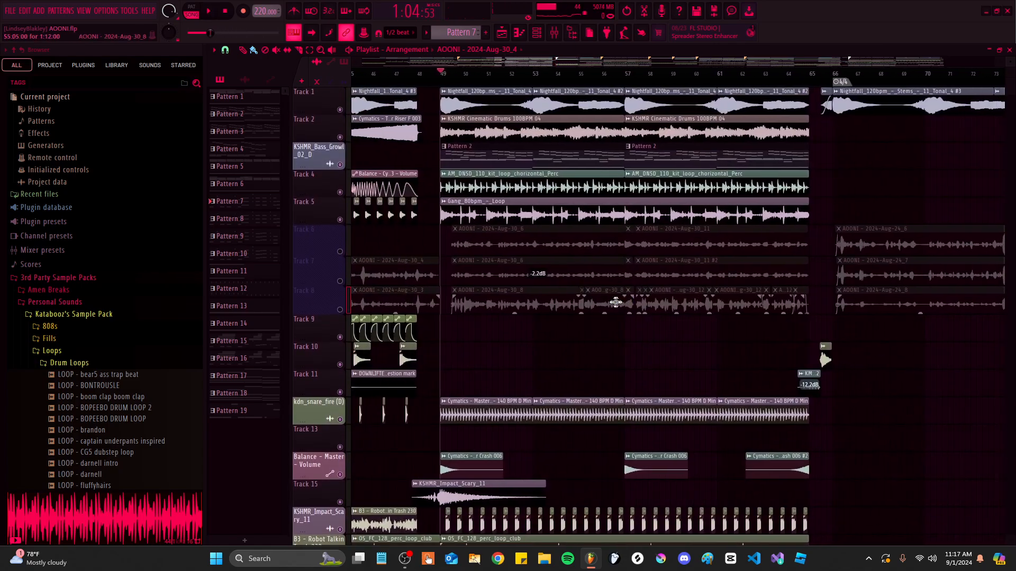
Solo Track 1, play it briefly from bar 49, and examine its clips across the whole arrangement
scroll(614, 302, up, 2)
right_click(341, 110)
scroll(500, 101, down, 2)
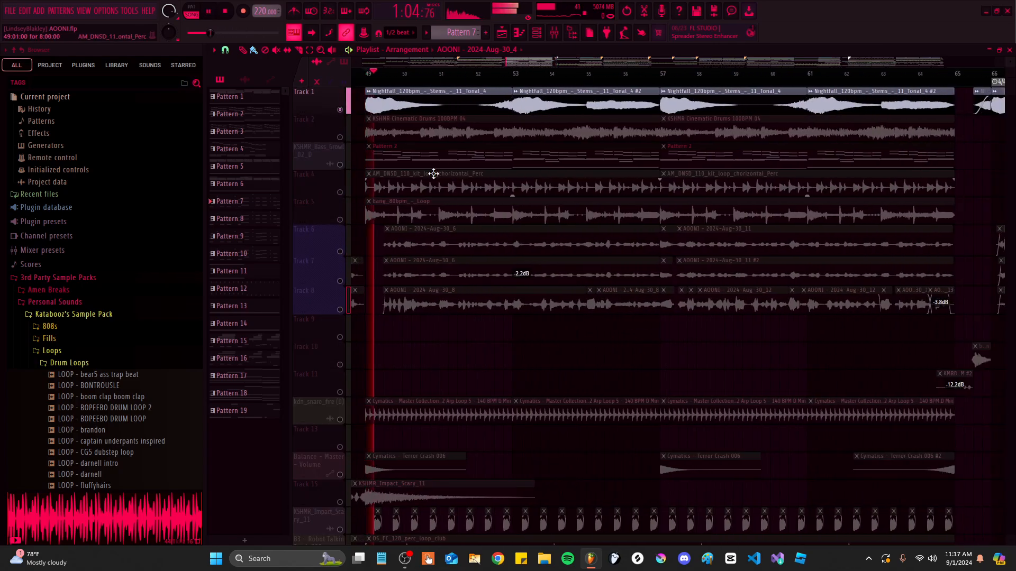
scroll(416, 125, down, 10)
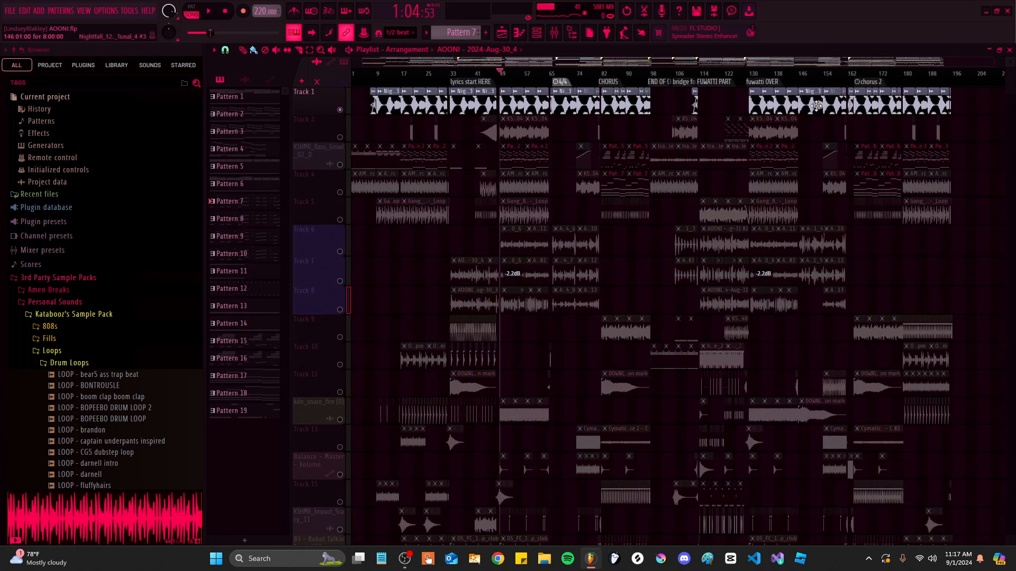
scroll(510, 164, up, 10)
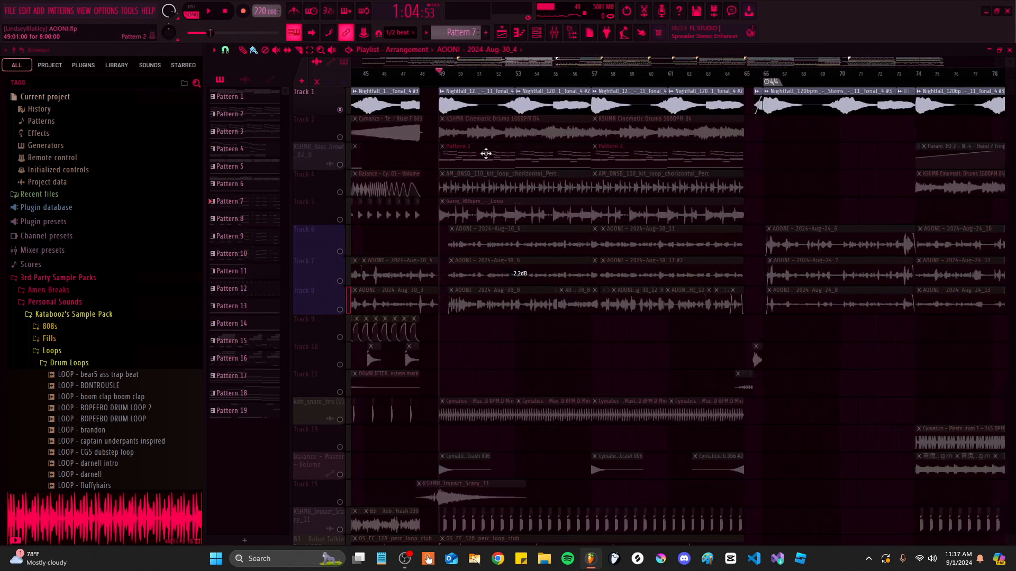
Solo Track 2, inspect the sample settings of the KSHMR Cinematic Drums 100BPM 04 clip, and close them
right_click(339, 137)
double_click(430, 131)
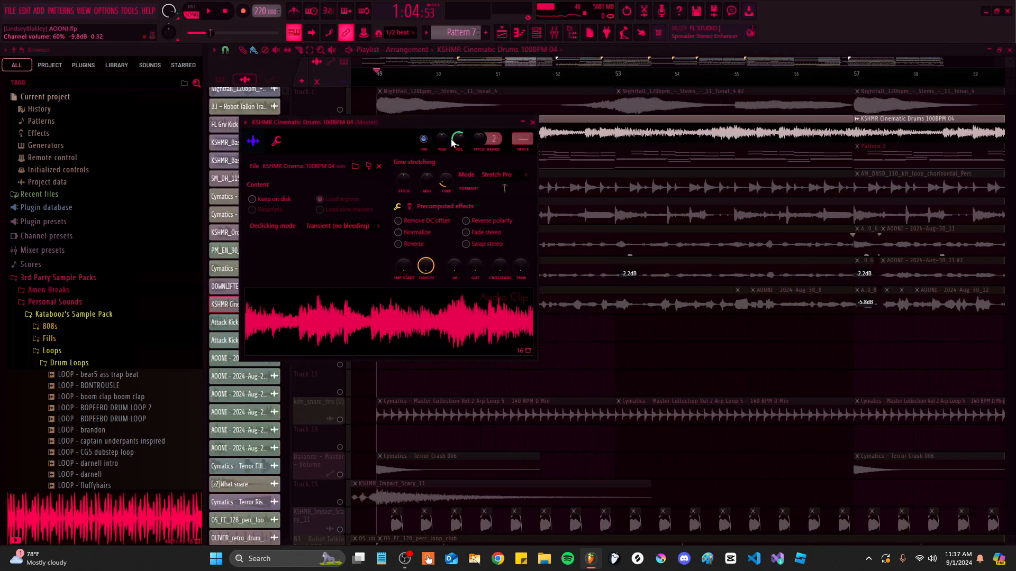
scroll(611, 153, down, 1)
drag(615, 155, 596, 162)
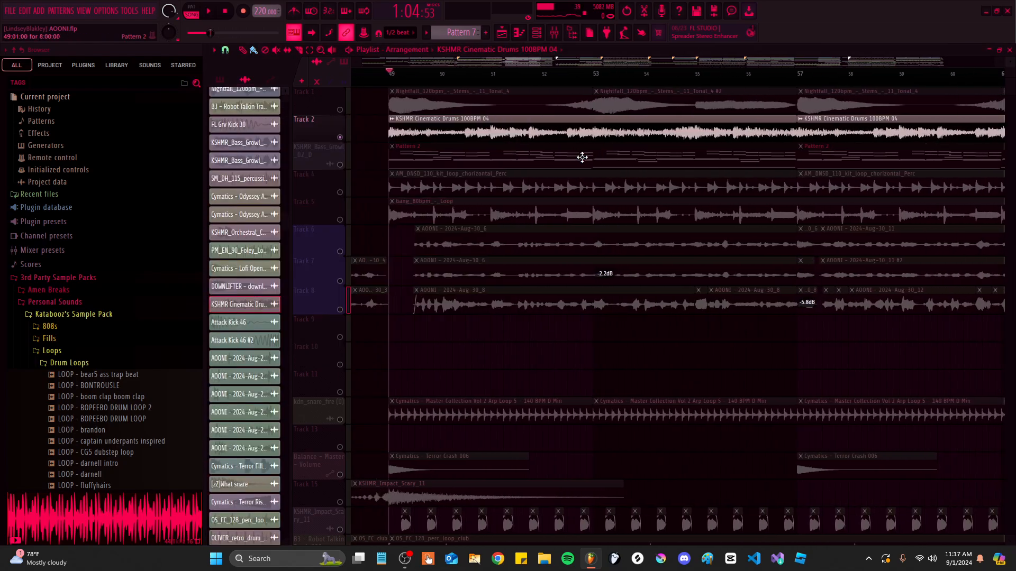
List the project's patterns in the picker and play the soloed Track 2 from bar 49
scroll(437, 295, up, 2)
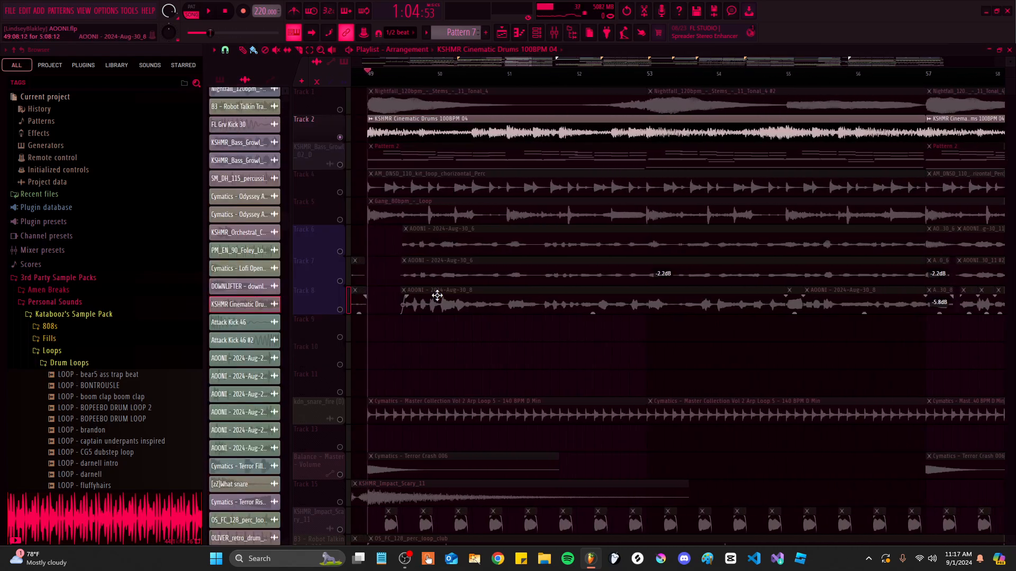
click(226, 79)
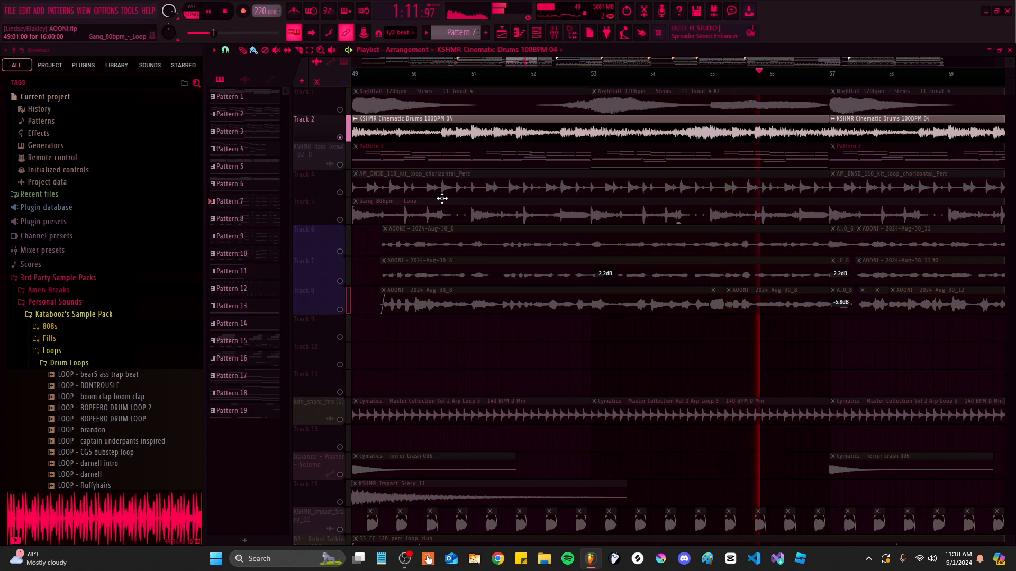
ctrl+scroll(388, 188, down, 2)
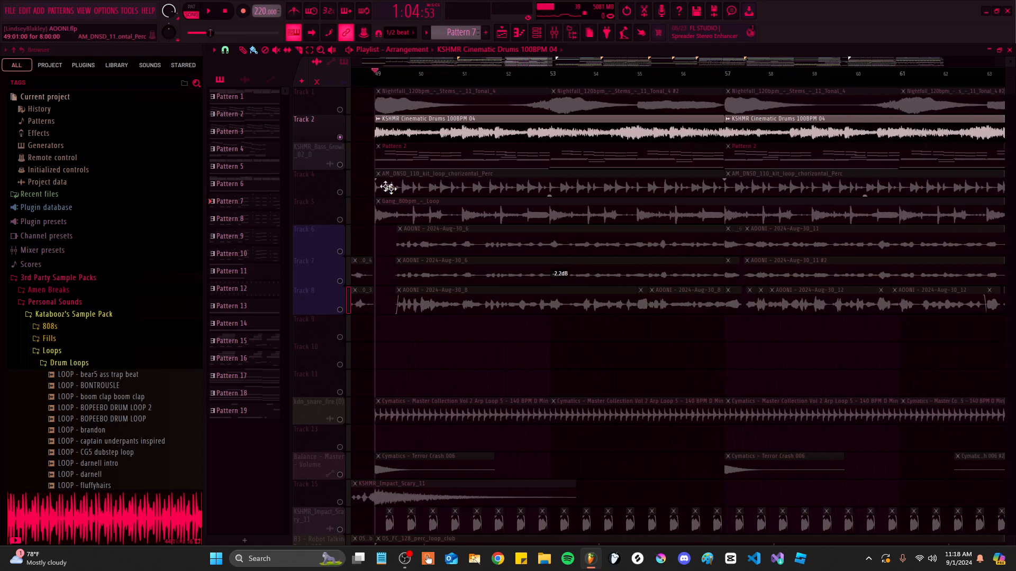
Solo the KSHMR_Bass_Growl_02_D track, examine its clips across the arrangement, and play it briefly from bar 49
right_click(342, 167)
ctrl+scroll(487, 164, down, 3)
key(space)
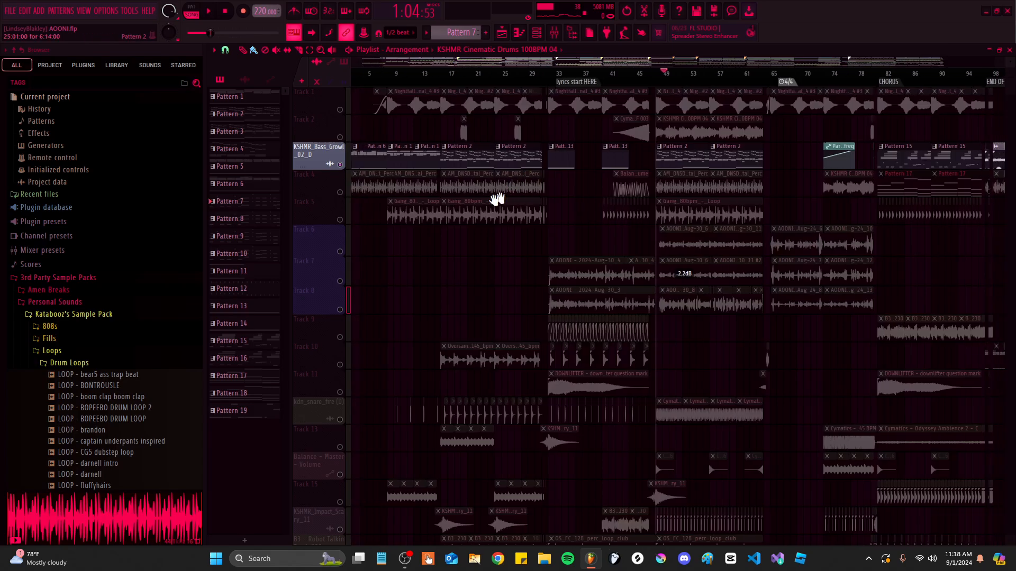
ctrl+scroll(560, 229, up, 4)
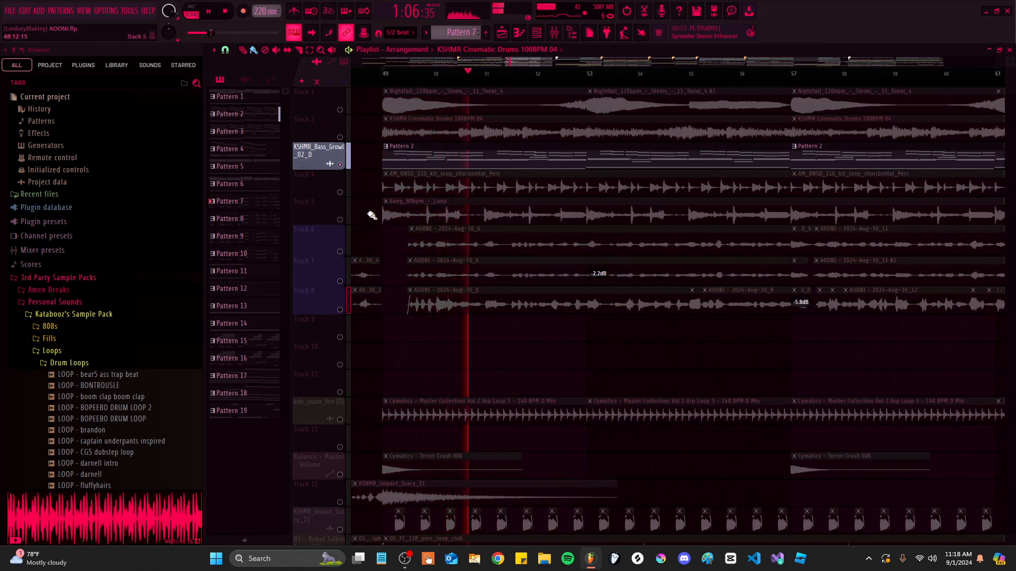
key(space)
Solo Track 4 with the AM_DNSD_110 percussion loop, switch the solo to Track 5, and play its Gang_80bpm loop
right_click(340, 192)
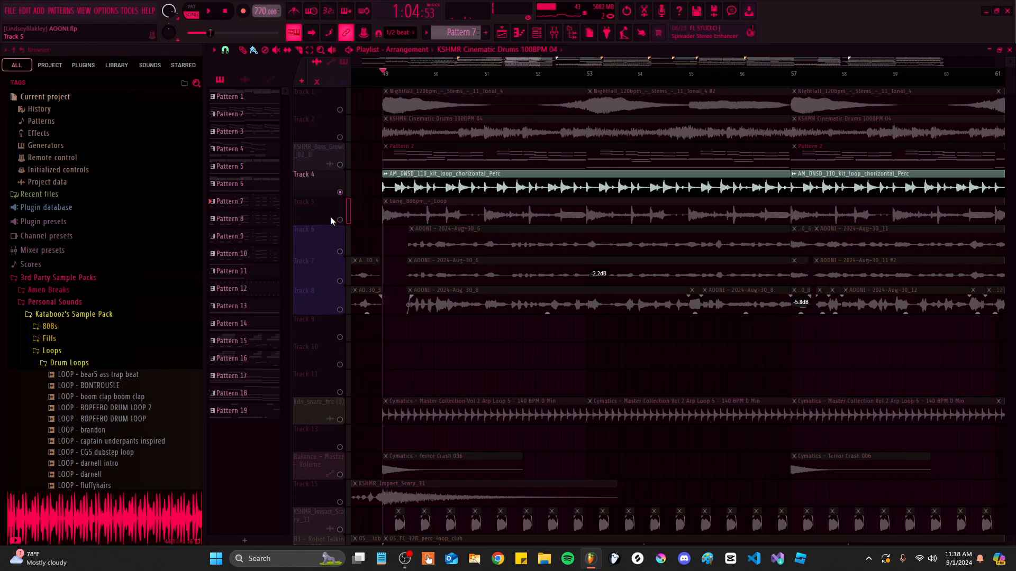
right_click(339, 219)
scroll(488, 166, down, 3)
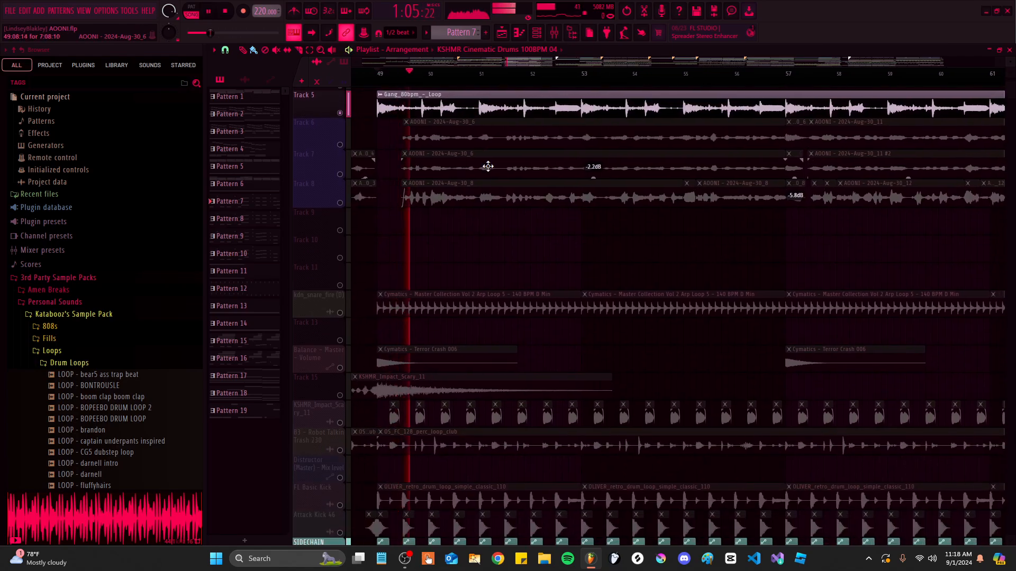
Solo the kdn_snare_fire (D) track, play its Cymatics Arp Loop 5 clips from bar 49, and stop playback
right_click(339, 313)
ctrl+scroll(465, 318, down, 2)
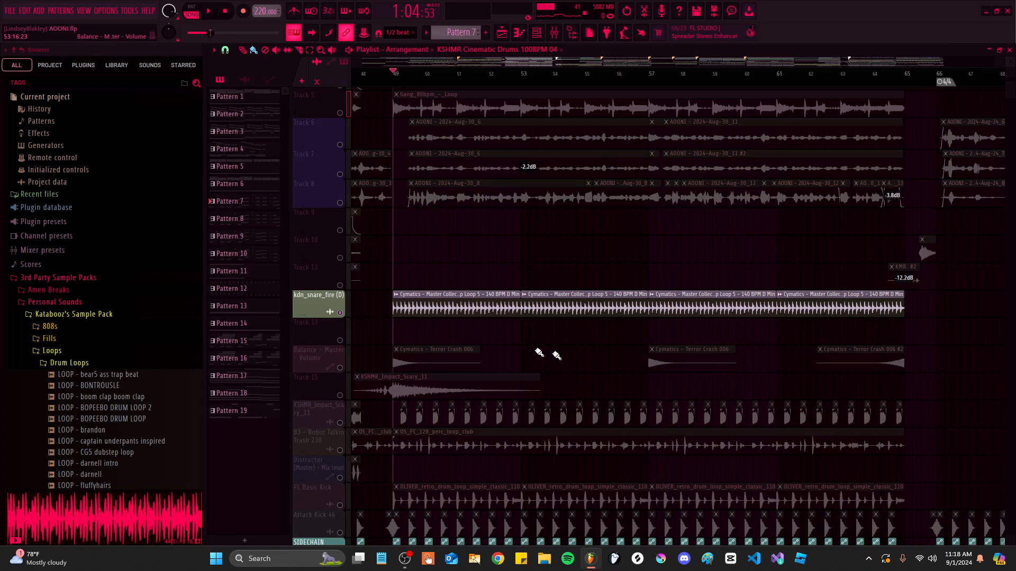
key(space)
scroll(468, 312, down, 1)
ctrl+scroll(467, 311, up, 1)
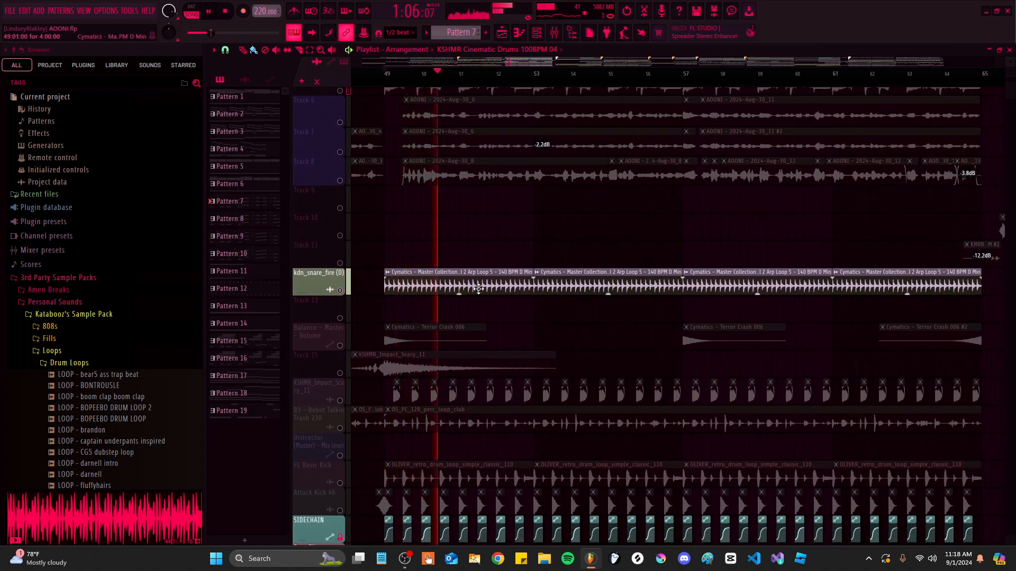
scroll(539, 291, down, 8)
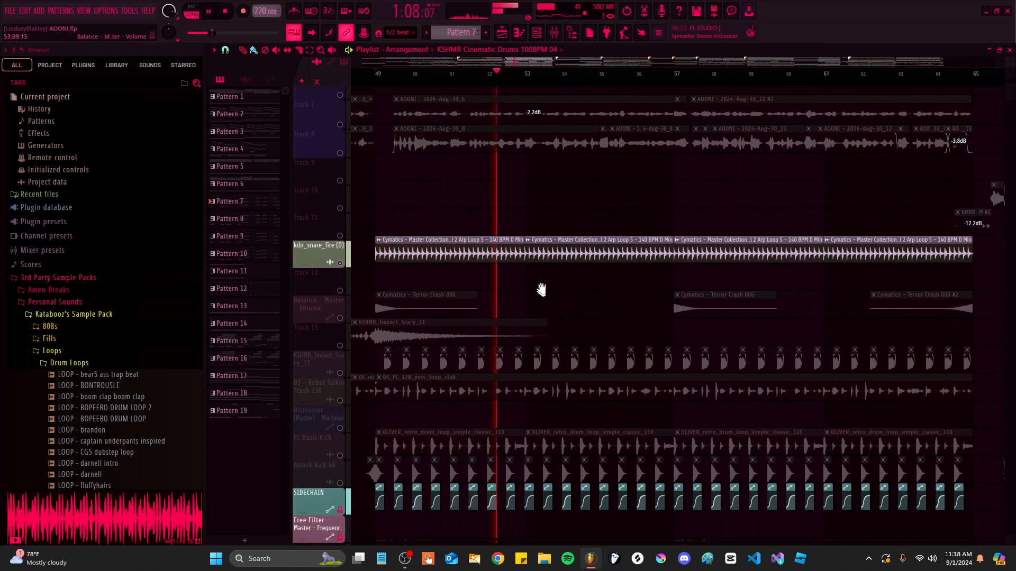
ctrl+scroll(557, 214, down, 2)
key(space)
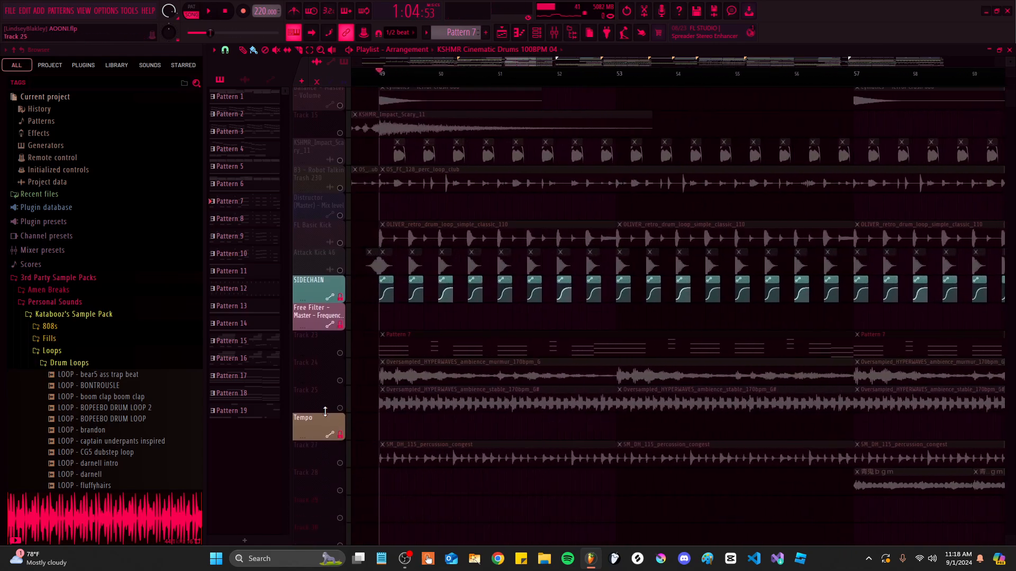
Unmute Track 25 alongside the soloed arp track, and inspect the sample settings of the Cymatics Arp Loop 5 clip
click(340, 410)
ctrl+scroll(479, 418, up, 3)
ctrl+scroll(479, 417, up, 1)
scroll(476, 413, up, 4)
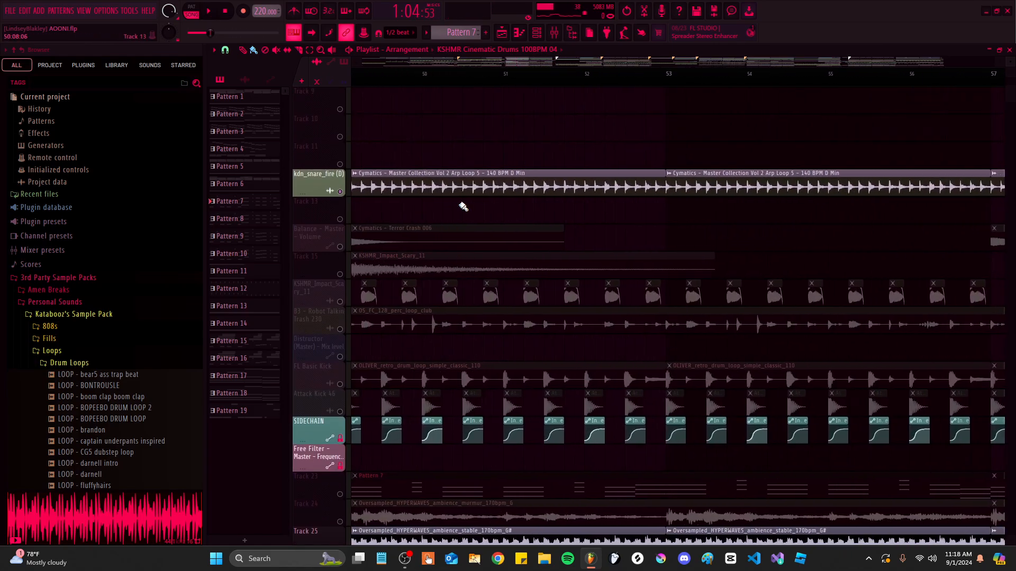
double_click(471, 185)
click(570, 172)
Inspect the sample settings of the Oversampled_HYPERWAVES_ambience_stable_170bpm_G# clip on Track 25, and close them
scroll(754, 312, down, 6)
double_click(601, 357)
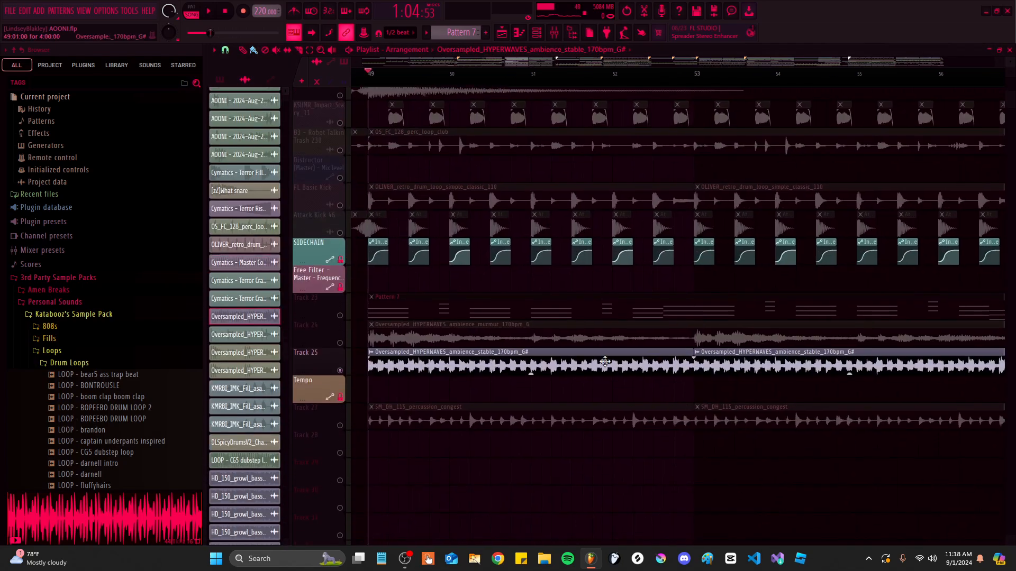
click(585, 182)
scroll(784, 319, up, 2)
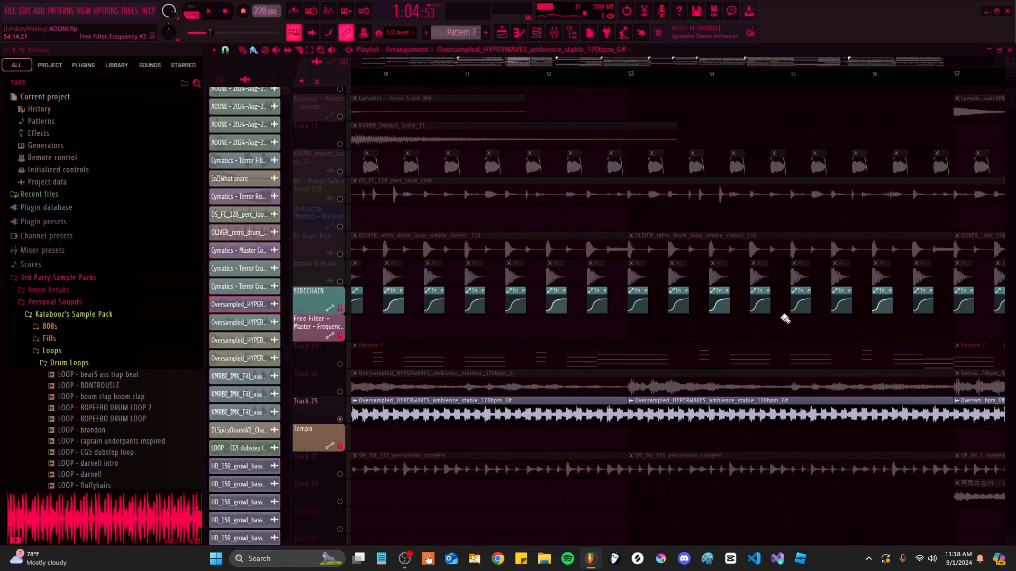
Play the arp loop and Track 25 ambience together from bar 49, stop playback, and examine the lower tracks up to bar 65
scroll(784, 318, up, 3)
ctrl+scroll(624, 348, down, 2)
key(space)
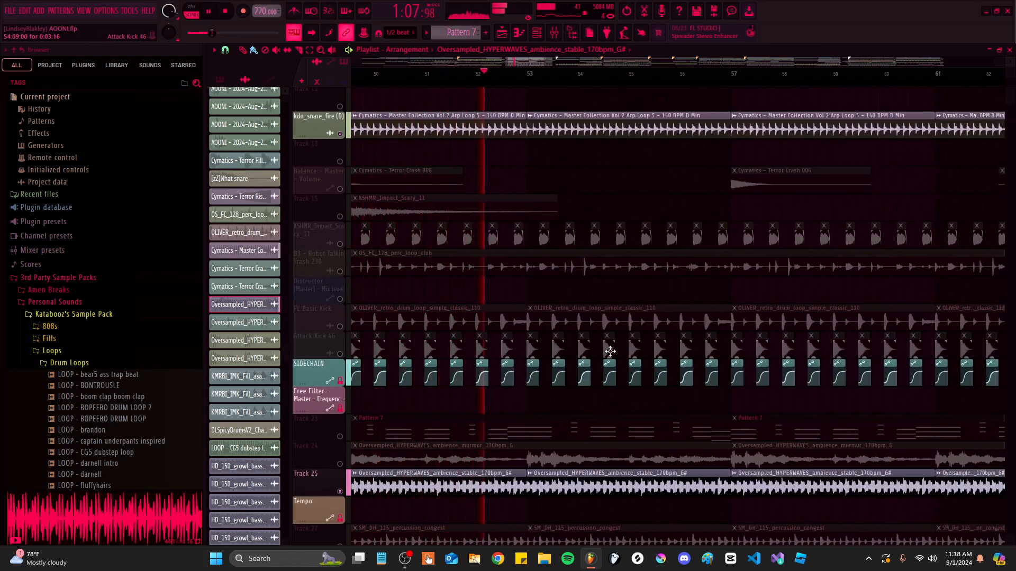
ctrl+scroll(607, 345, down, 2)
scroll(530, 344, down, 3)
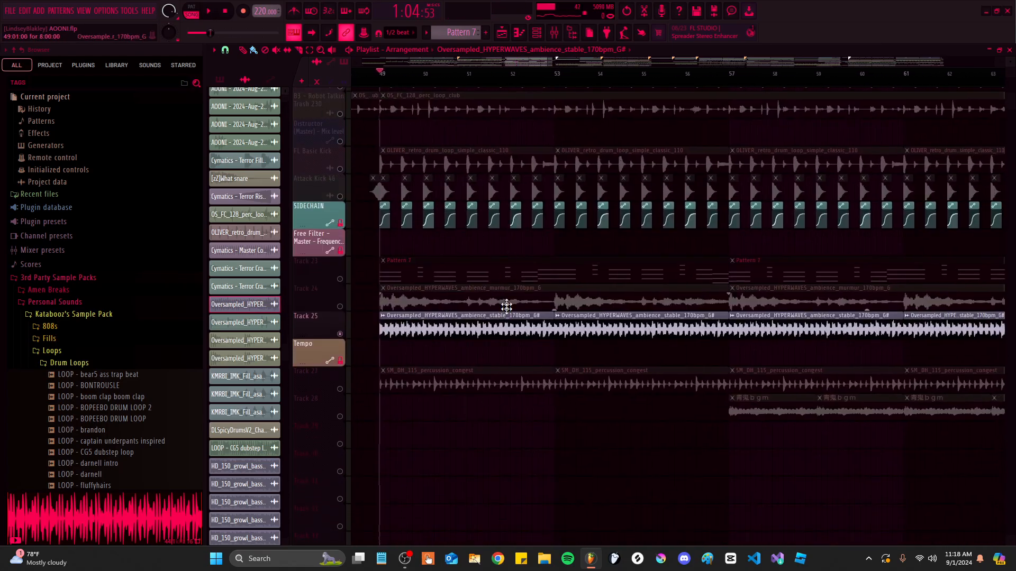
ctrl+scroll(513, 192, up, 2)
scroll(527, 229, up, 1)
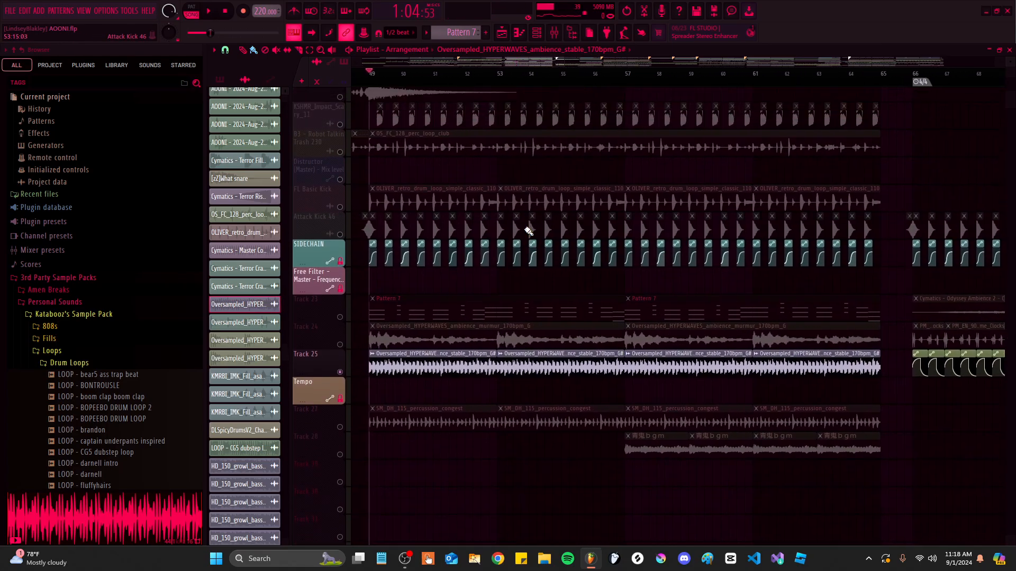
Solo the FL Basic Kick track and play its OLIVER retro drum loop from bar 49
scroll(444, 294, up, 3)
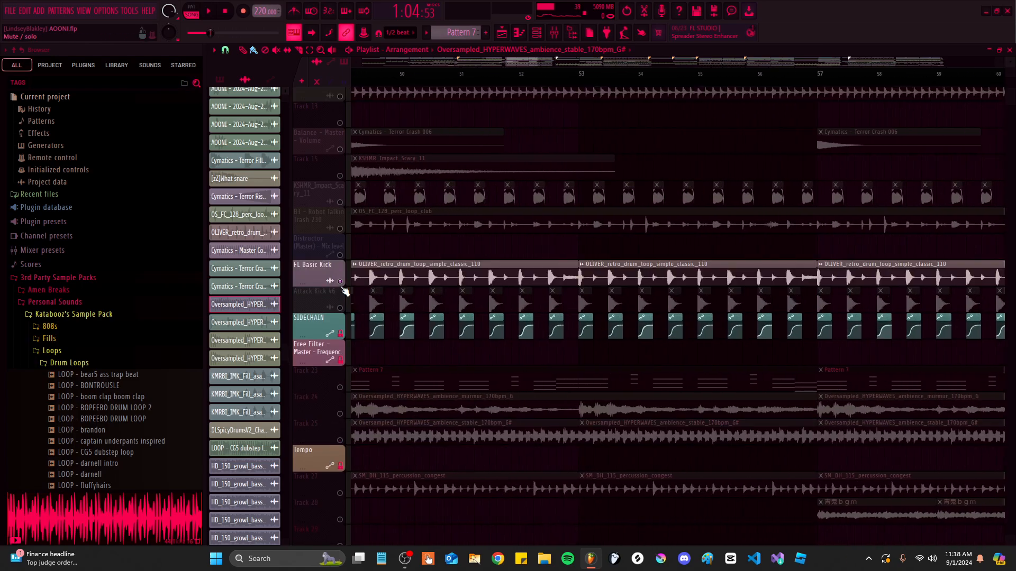
ctrl+scroll(434, 301, up, 3)
key(space)
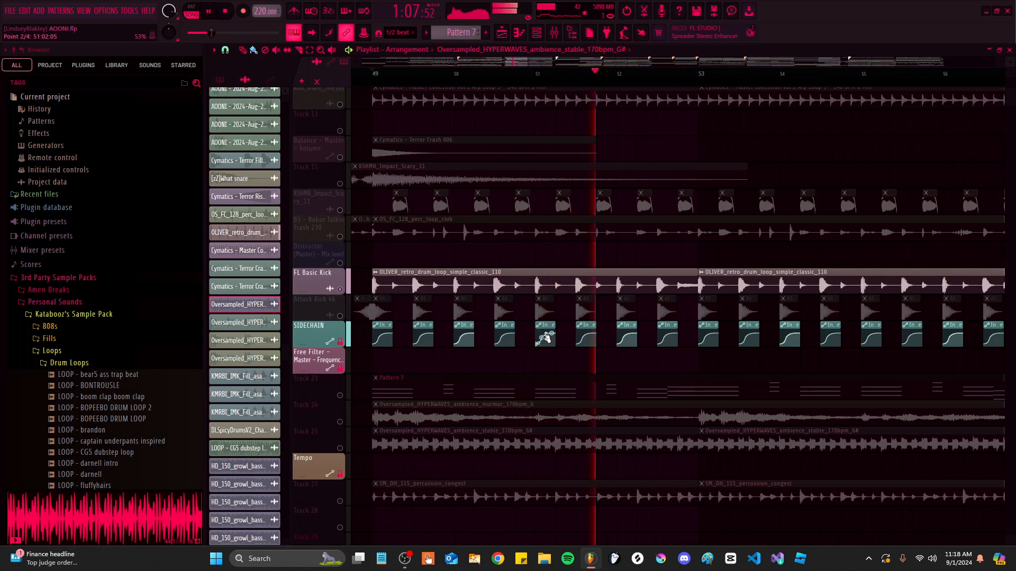
ctrl+scroll(578, 334, up, 1)
key(space)
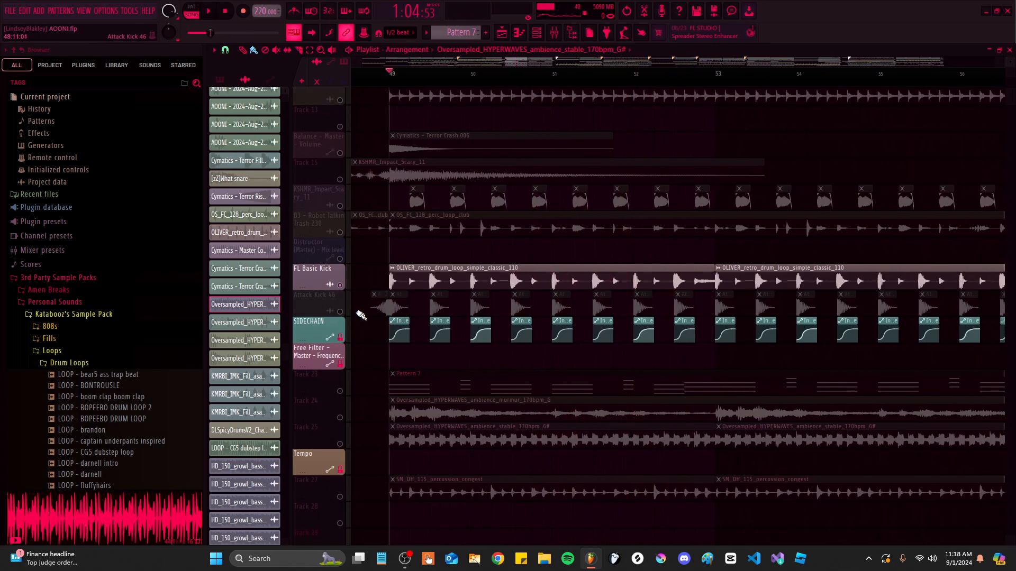
Unmute the Attack Kick 46 track and play its kicks together with the OLIVER drum loop
ctrl+scroll(402, 315, down, 2)
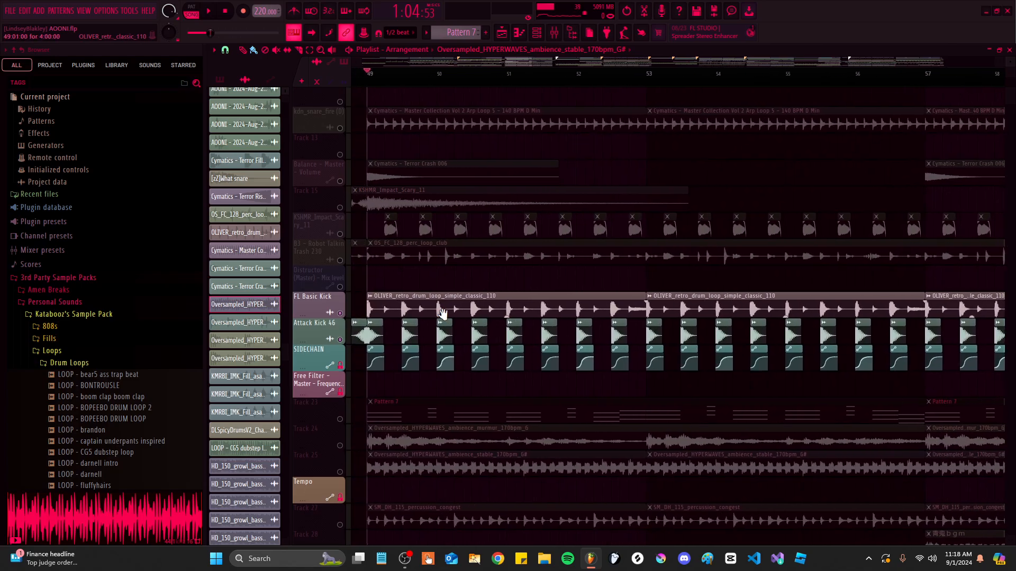
ctrl+scroll(443, 313, down, 2)
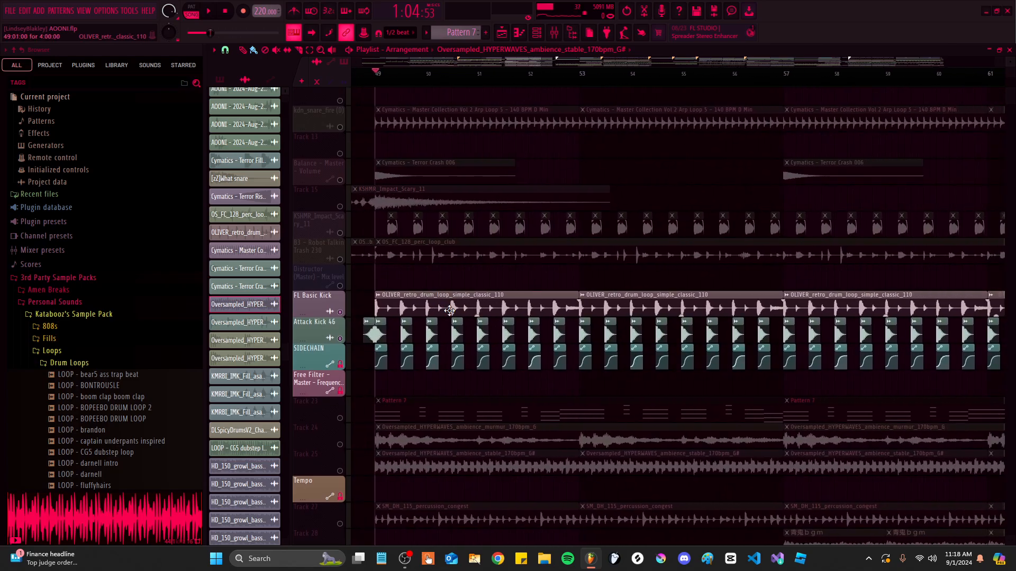
click(226, 80)
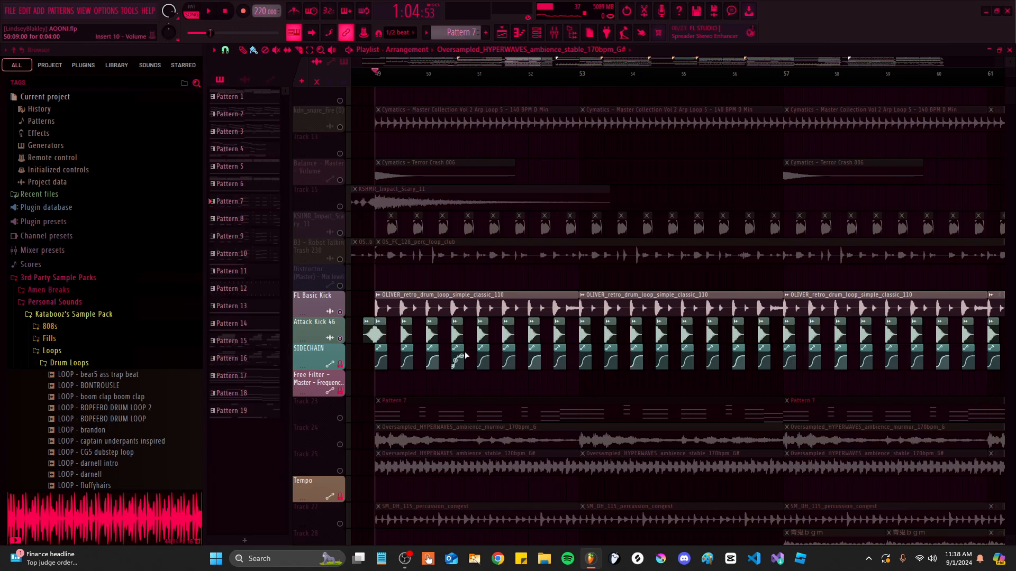
ctrl+scroll(462, 376, up, 1)
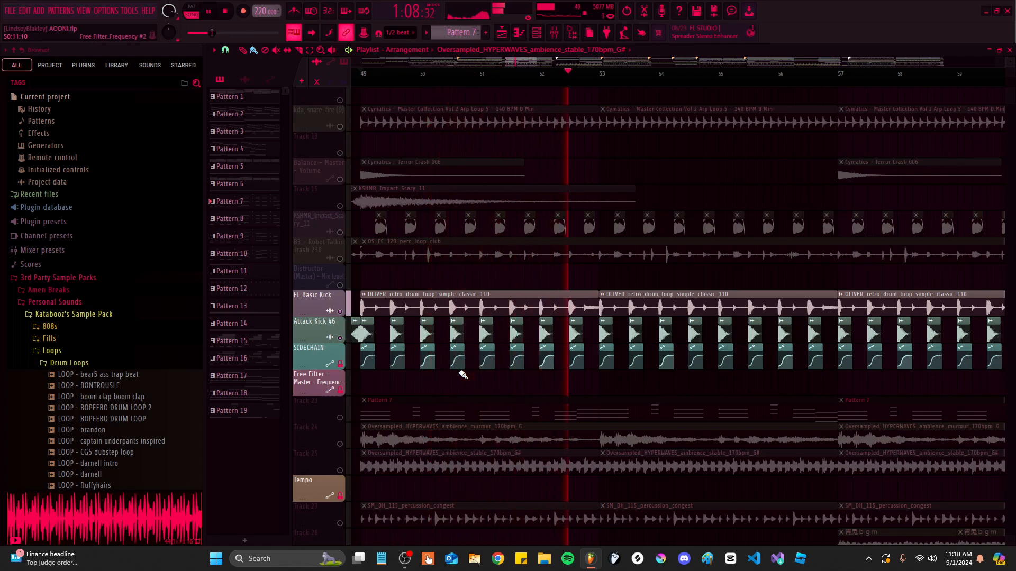
ctrl+scroll(630, 291, down, 2)
scroll(382, 298, up, 2)
key(space)
Unmute the KSHMR_Impact_Scary_11 track and play its hi-hats together with the kicks and drum loop
ctrl+scroll(382, 298, up, 5)
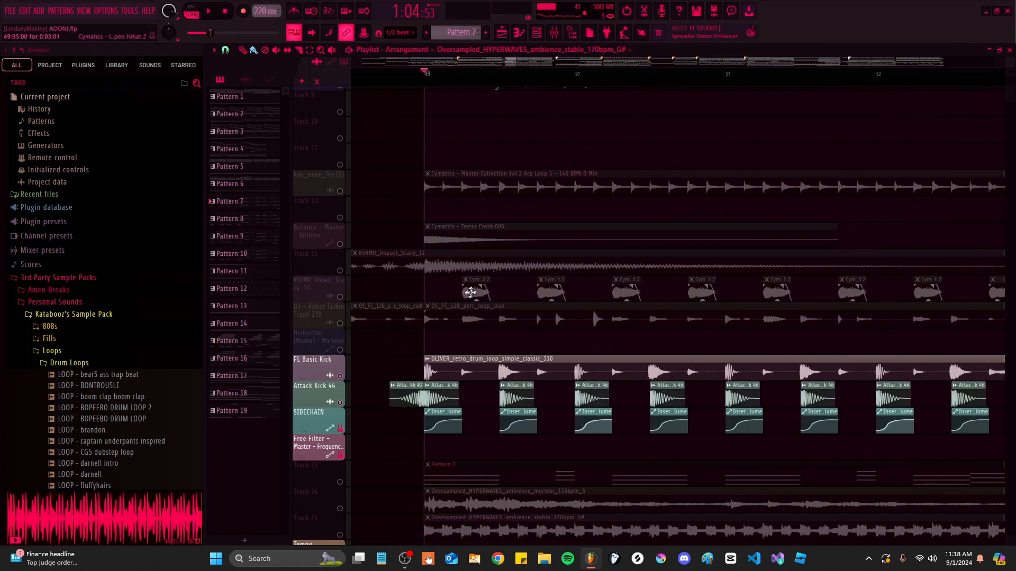
ctrl+scroll(551, 302, down, 3)
scroll(487, 279, down, 2)
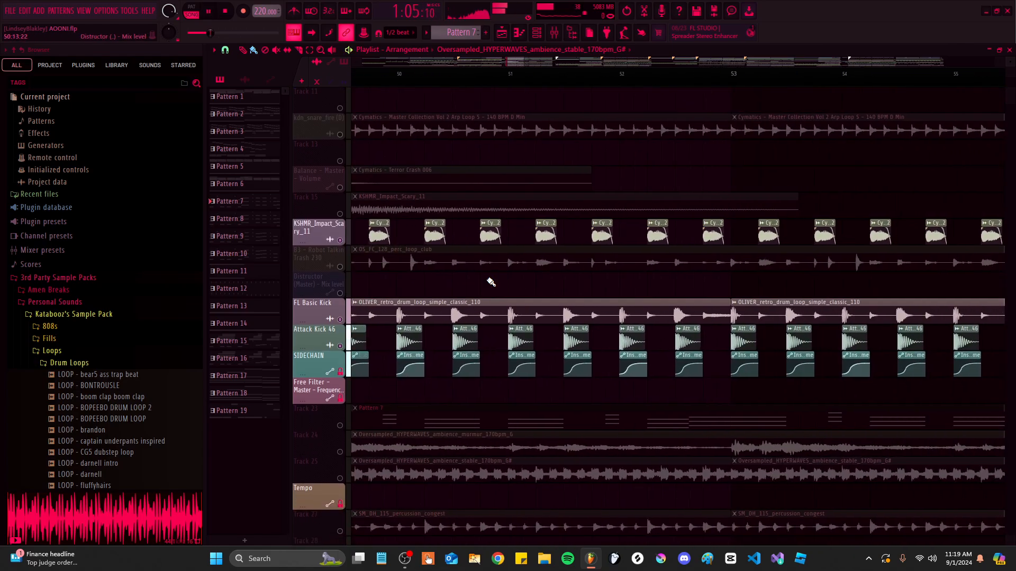
key(space)
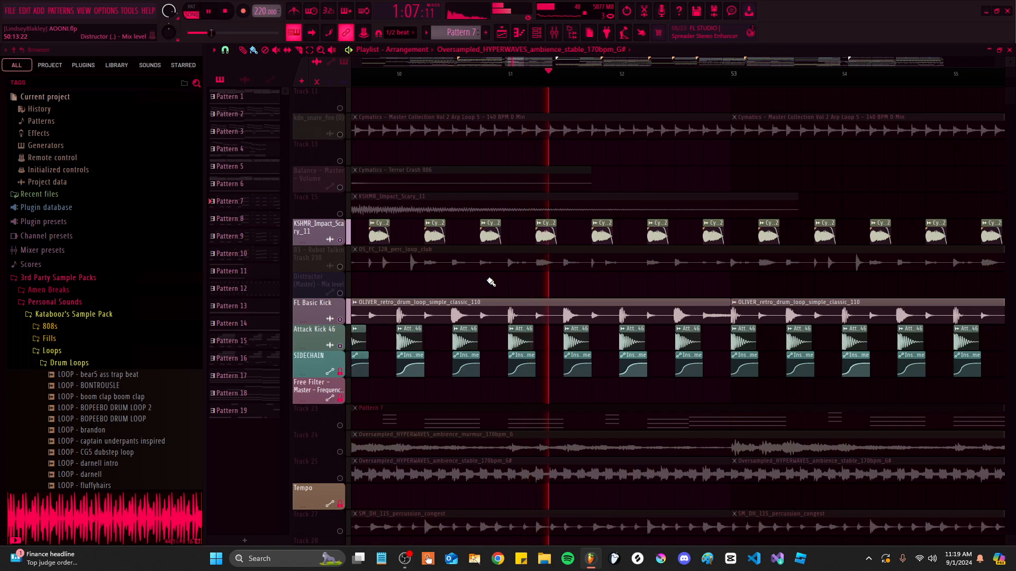
ctrl+scroll(648, 224, down, 3)
key(space)
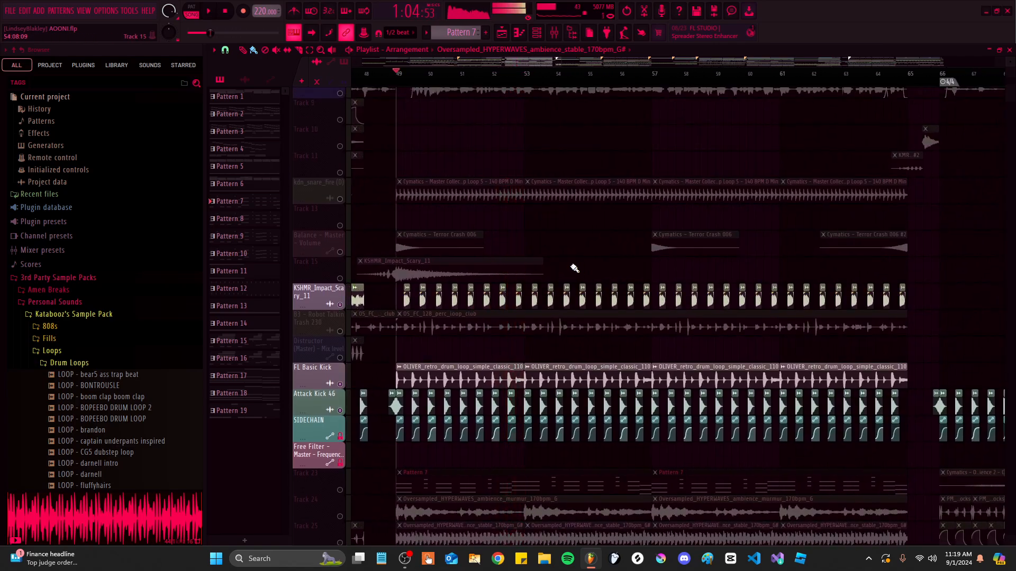
Turn all muted tracks back on and play the transition starting at bar 65
scroll(574, 304, down, 2)
ctrl+scroll(567, 350, down, 1)
scroll(566, 350, up, 1)
ctrl+scroll(559, 342, up, 1)
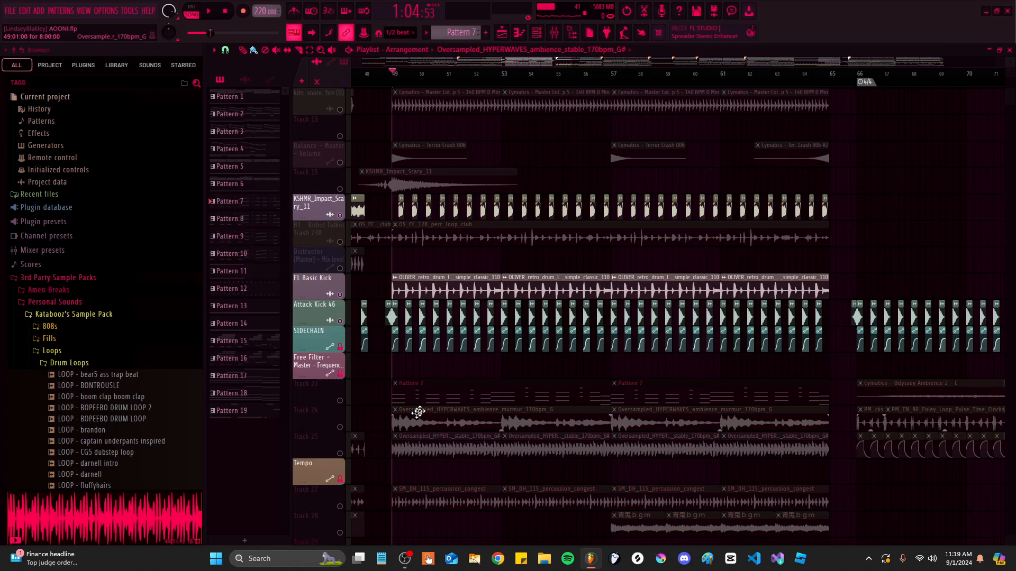
scroll(503, 370, up, 11)
ctrl+scroll(626, 321, up, 4)
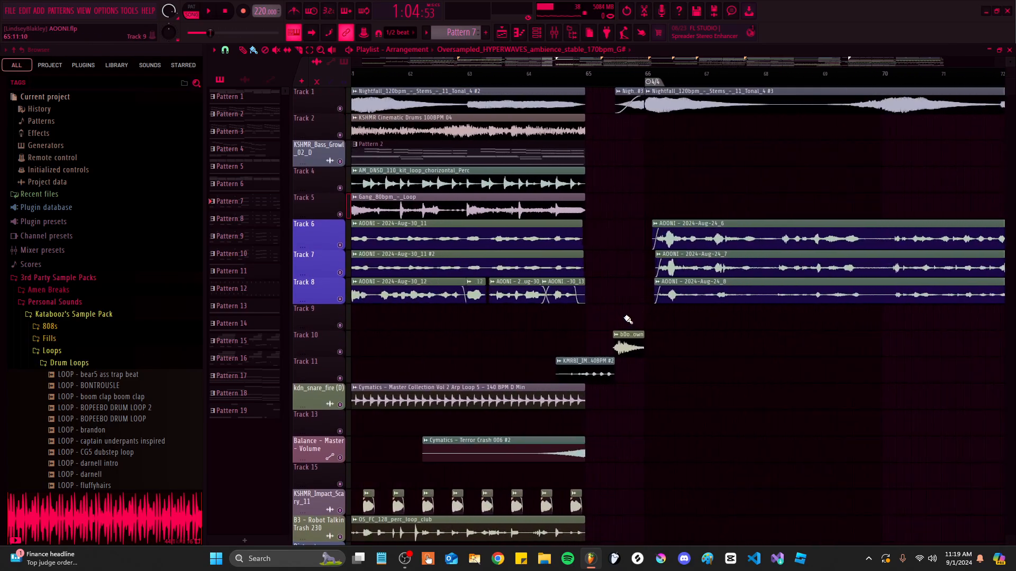
ctrl+scroll(626, 322, up, 4)
click(431, 78)
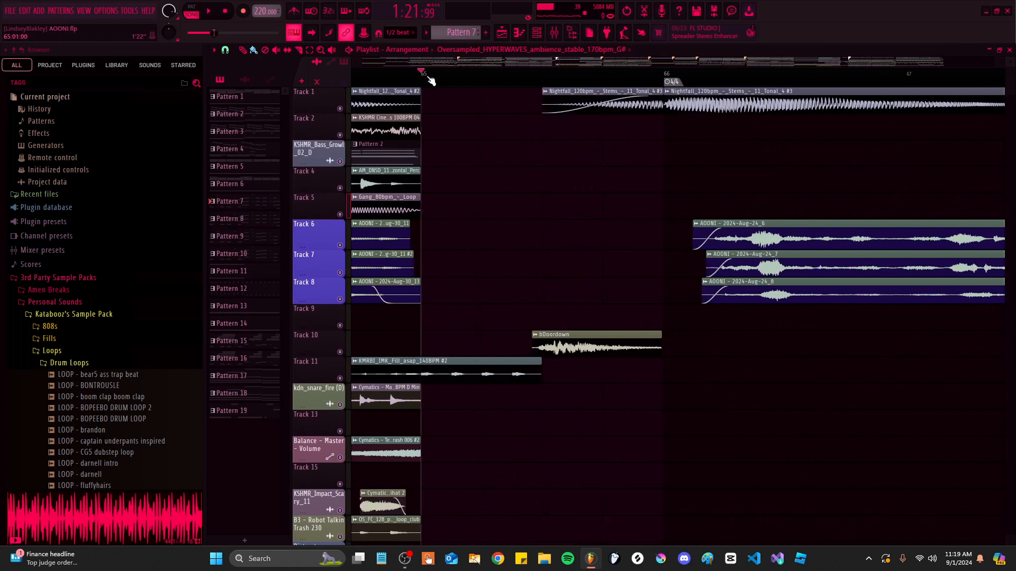
drag(589, 198, 459, 346)
key(space)
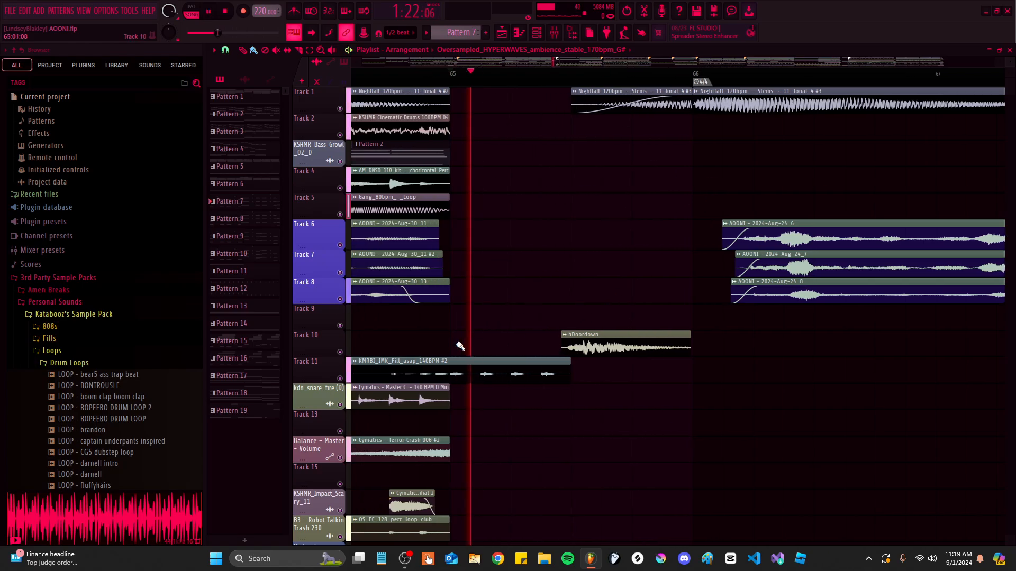
key(space)
Solo Track 10 to play its bDoordown clip before bar 66, and restore the other tracks
ctrl+scroll(582, 328, down, 4)
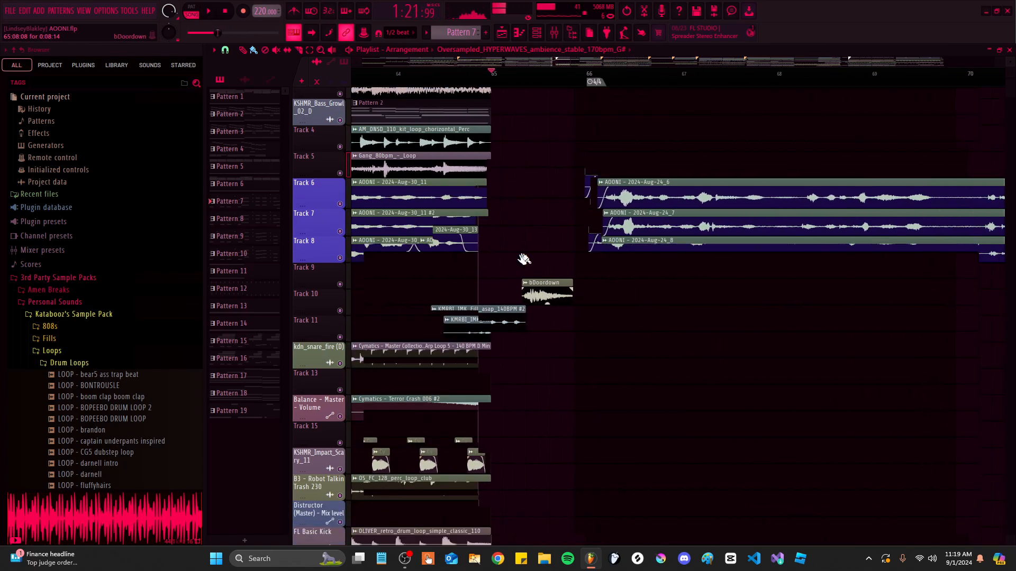
scroll(569, 208, down, 5)
alt+scroll(570, 207, down, 2)
ctrl+scroll(570, 208, up, 4)
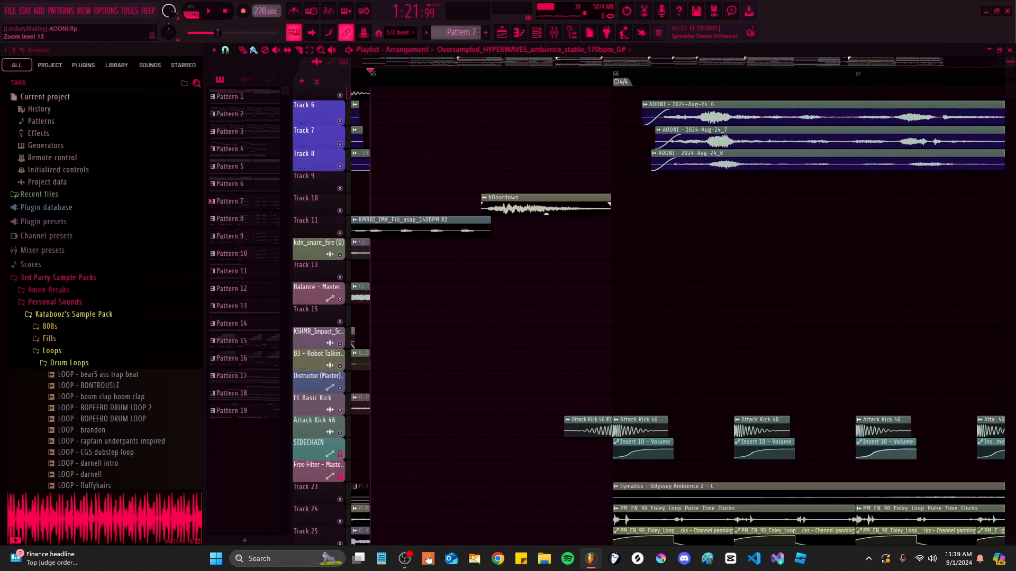
right_click(340, 211)
key(space)
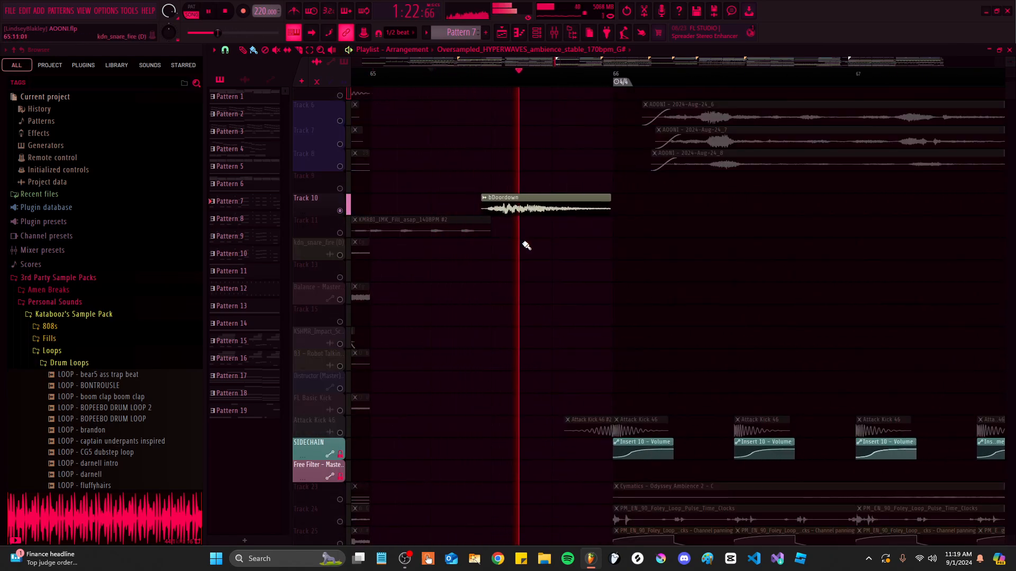
drag(544, 247, 590, 271)
key(space)
ctrl+scroll(590, 271, down, 2)
right_click(339, 234)
Return the playhead to bar 65 and inspect the bDoordown clip on Track 10
ctrl+scroll(603, 218, up, 4)
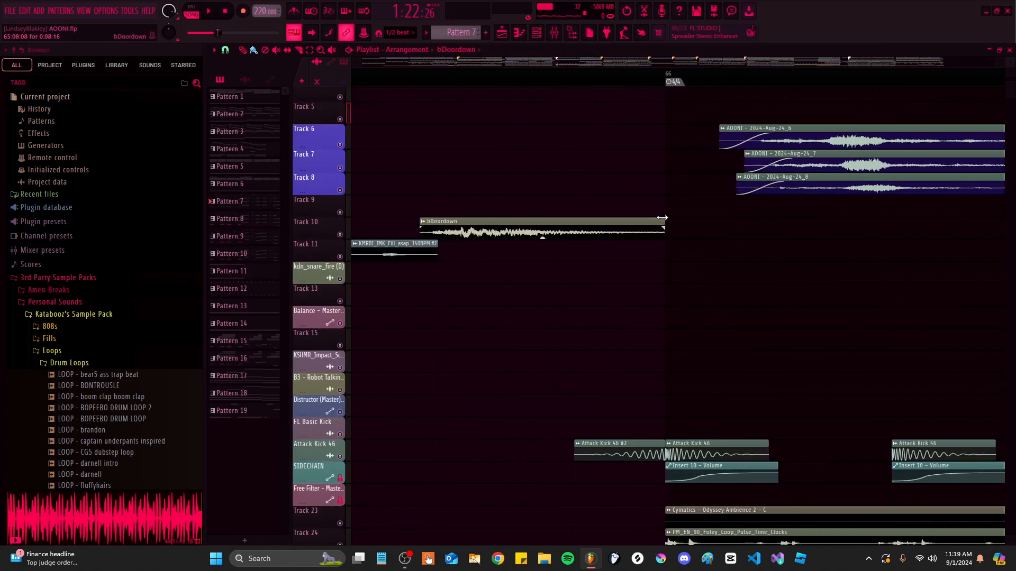
drag(491, 227, 551, 283)
ctrl+scroll(555, 242, down, 4)
ctrl+scroll(529, 253, up, 1)
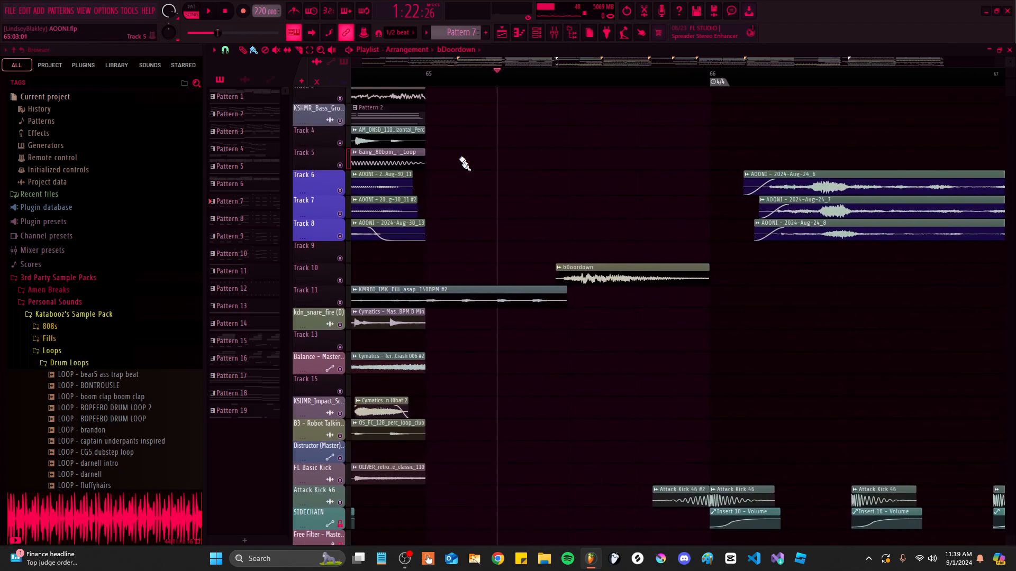
ctrl+scroll(579, 267, down, 1)
click(579, 269)
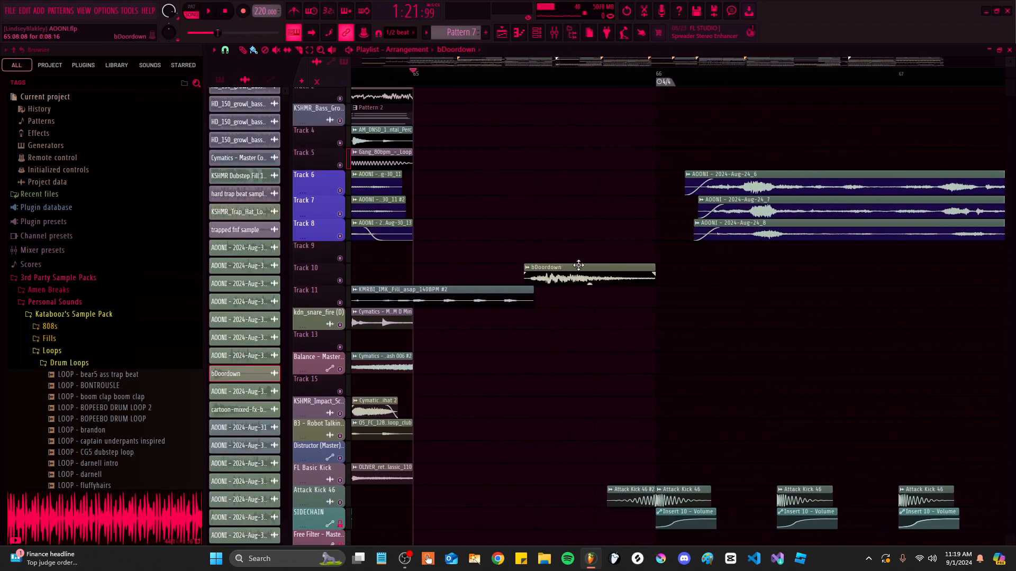
double_click(579, 269)
click(587, 182)
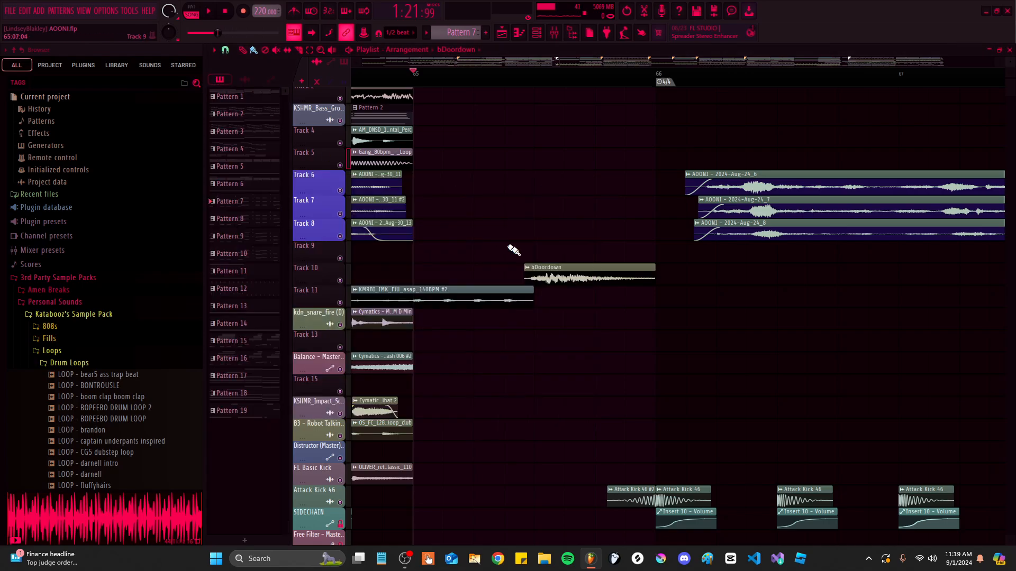
Mute Tracks 6, 7 and 8 that hold the AOONI recordings
scroll(601, 312, up, 1)
ctrl+scroll(600, 313, up, 1)
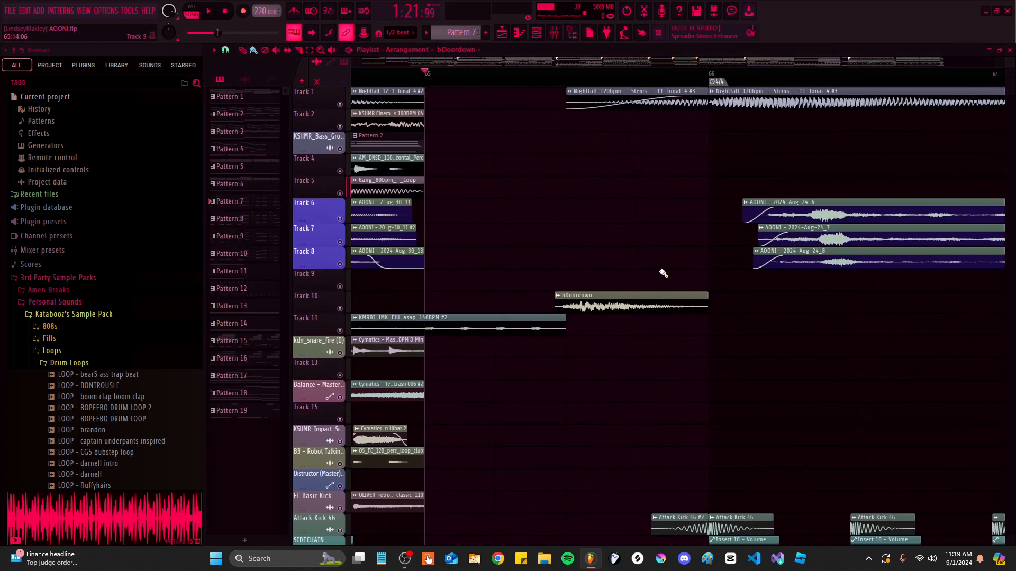
ctrl+scroll(663, 273, down, 5)
scroll(559, 407, down, 2)
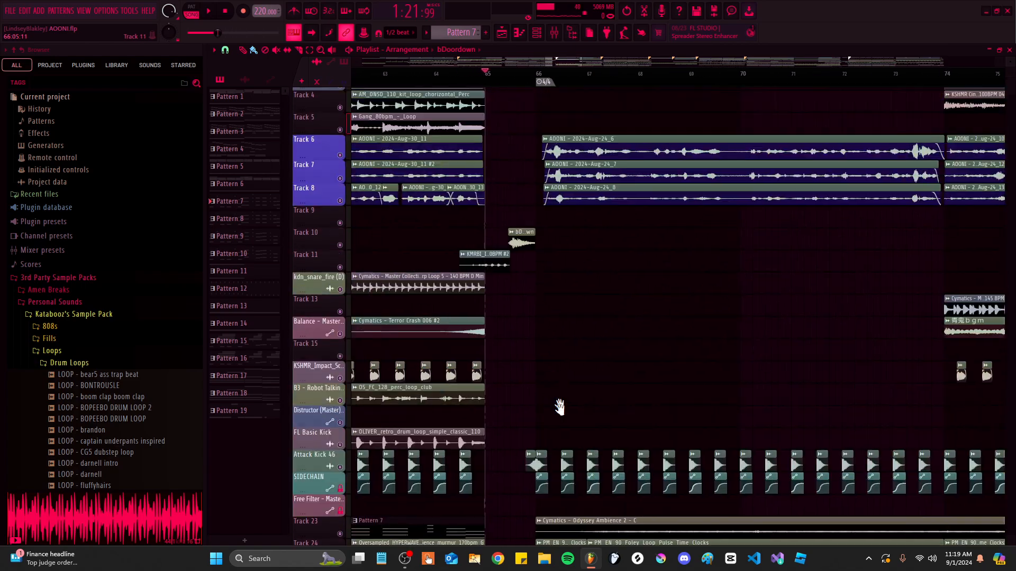
scroll(559, 407, up, 2)
ctrl+scroll(534, 349, up, 3)
drag(341, 265, 345, 227)
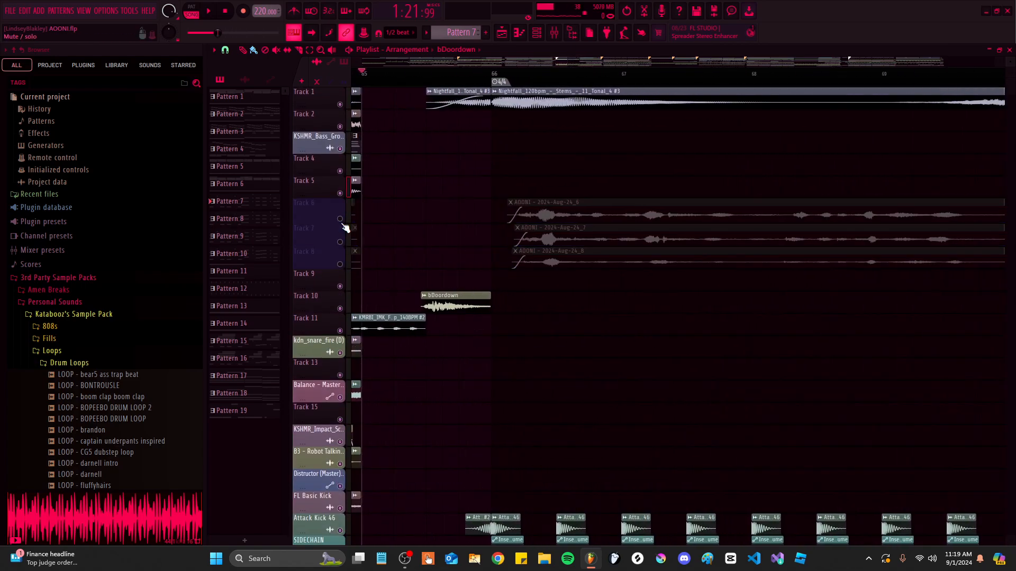
Play the arrangement from bar 66 through the build-up into the chorus at bar 82
ctrl+scroll(604, 268, down, 6)
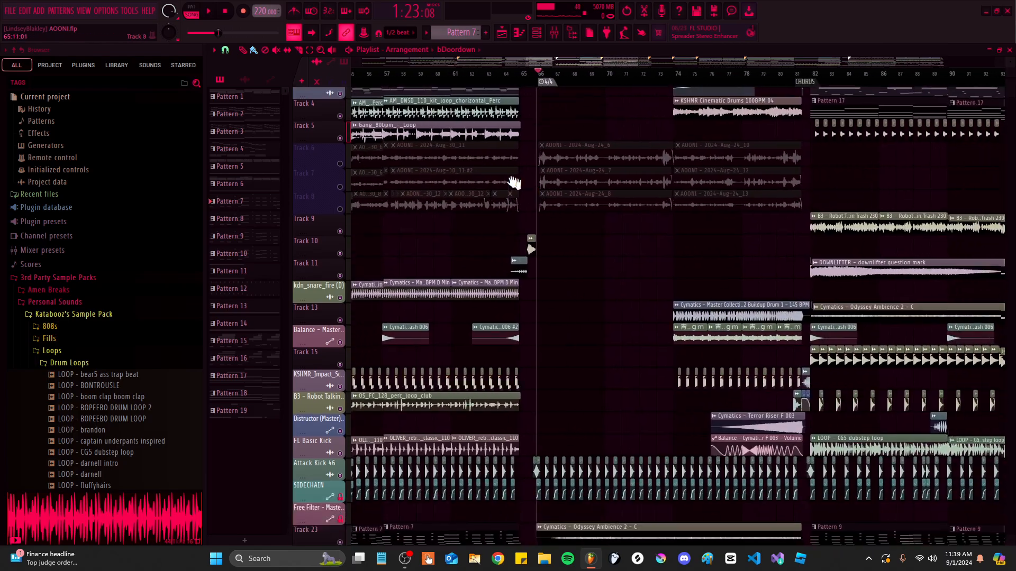
key(space)
scroll(537, 223, down, 3)
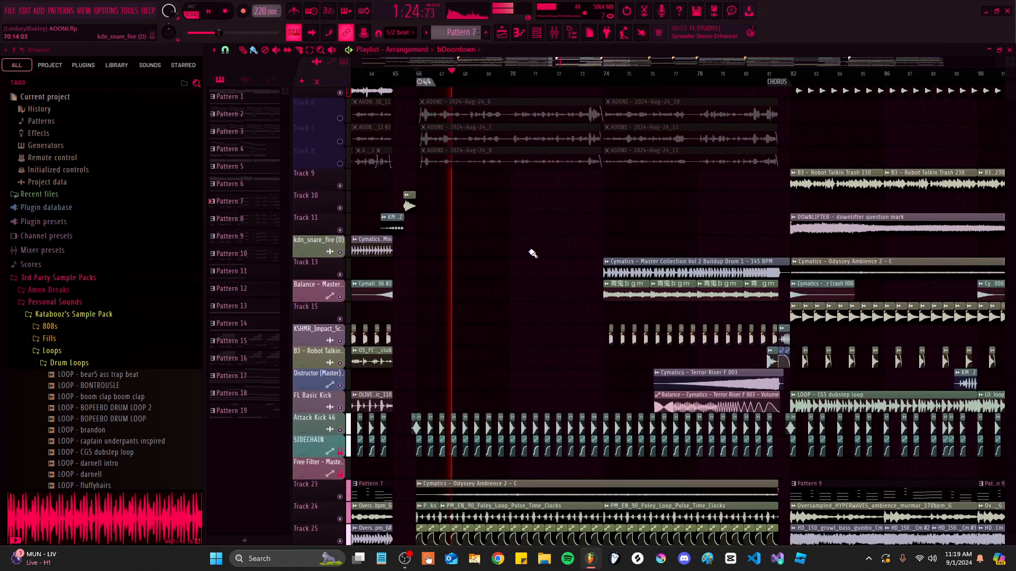
drag(533, 254, 531, 397)
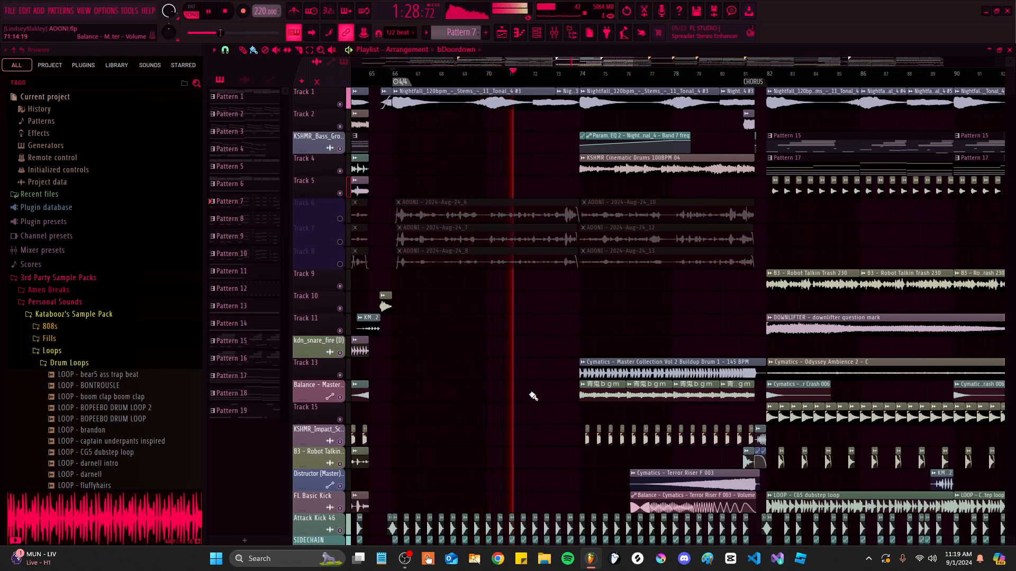
drag(591, 229, 543, 465)
scroll(551, 370, up, 2)
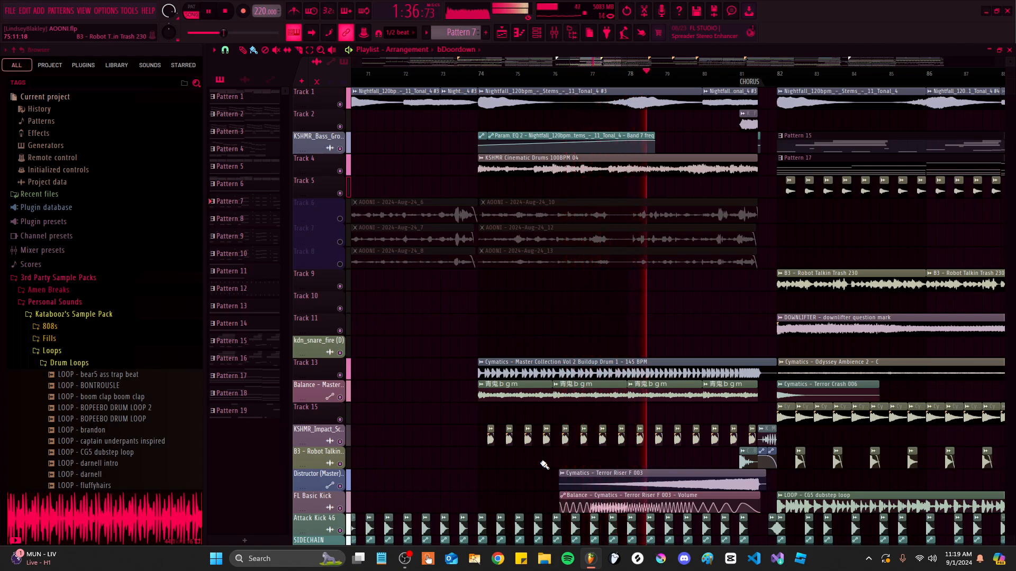
scroll(765, 297, up, 3)
drag(762, 299, 668, 58)
drag(747, 177, 753, 266)
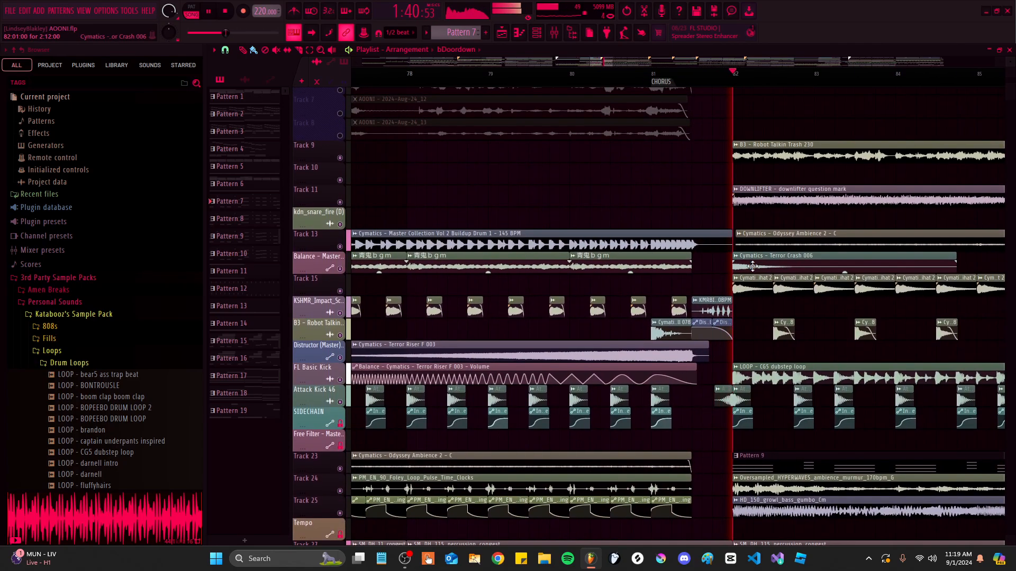
Stop playback and save the project
key(ctrl+s)
scroll(717, 212, down, 6)
drag(721, 213, 713, 334)
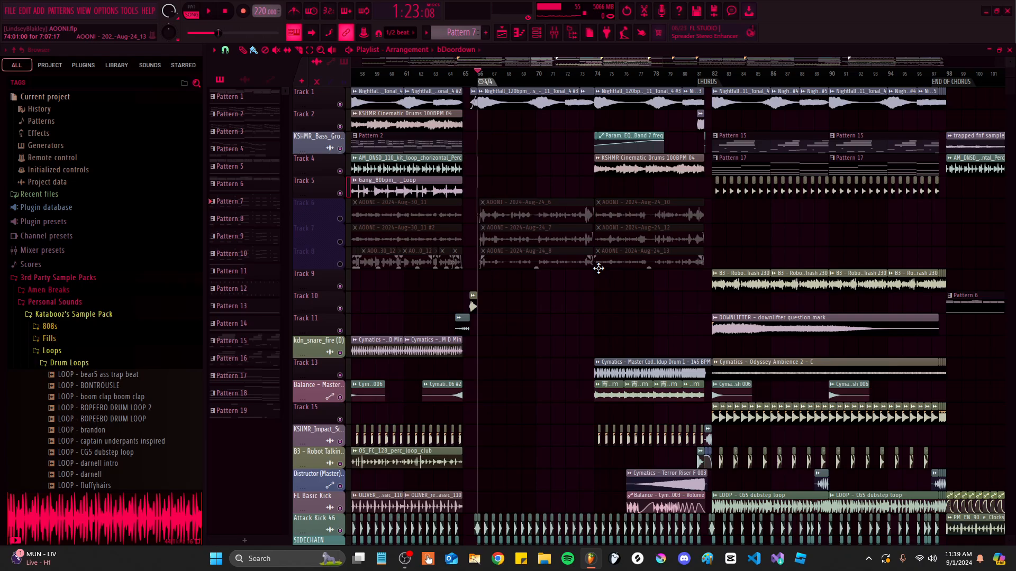
Inspect the Nightfall tonal stem clip on Track 1 in the section starting at bar 66
scroll(599, 268, up, 3)
scroll(572, 273, down, 1)
scroll(514, 213, down, 3)
scroll(497, 228, up, 8)
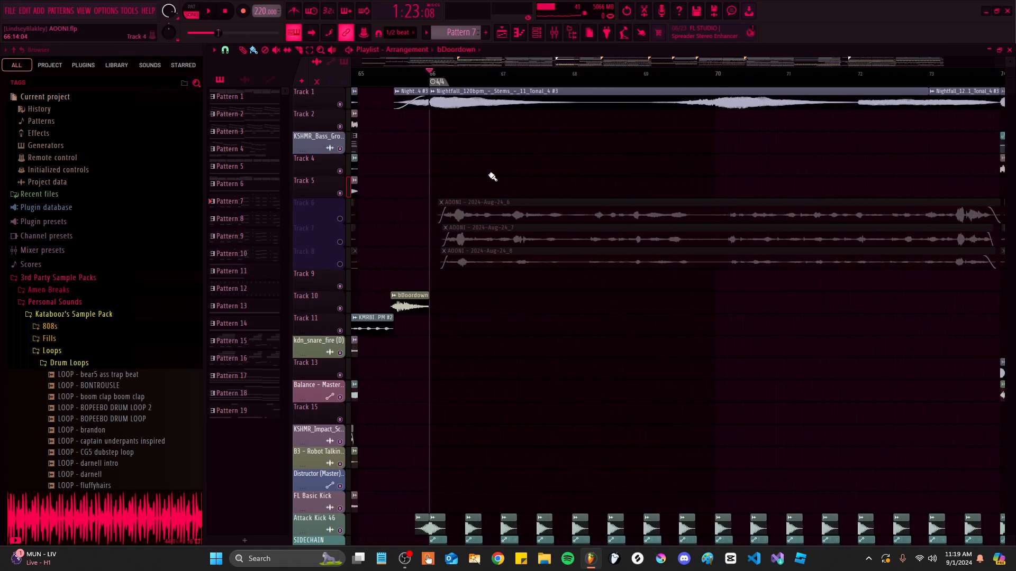
double_click(691, 104)
click(602, 196)
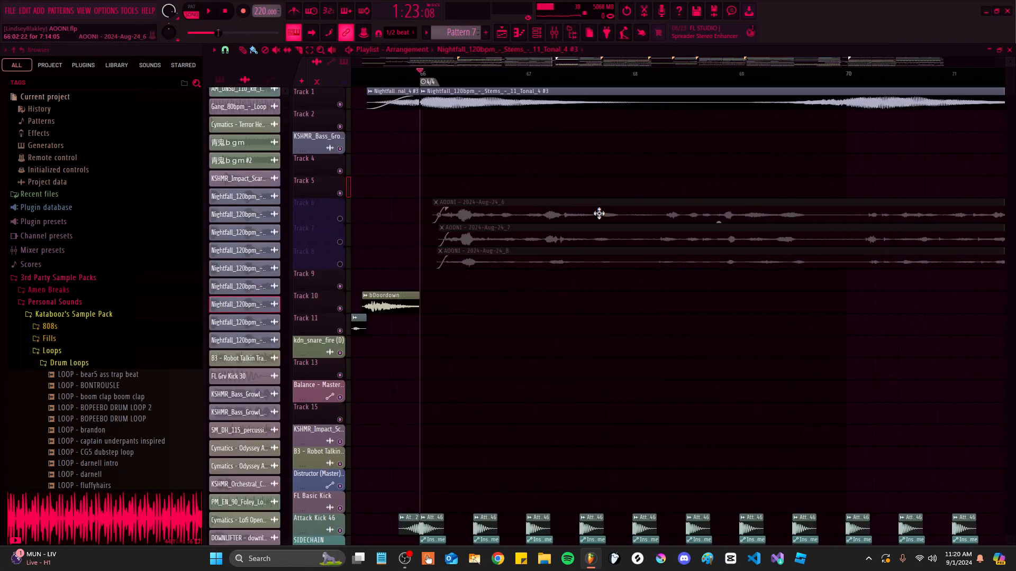
Examine the Odyssey Ambience, foley clock loop and kick layers between bars 66 and 82, and show the patterns in the picker
scroll(571, 141, down, 4)
scroll(545, 265, up, 3)
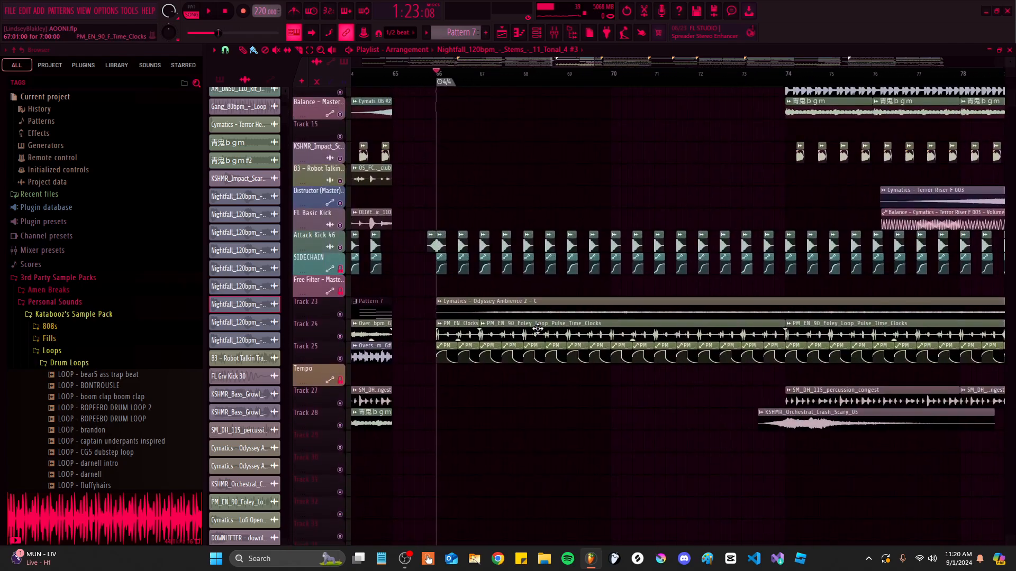
scroll(537, 329, up, 3)
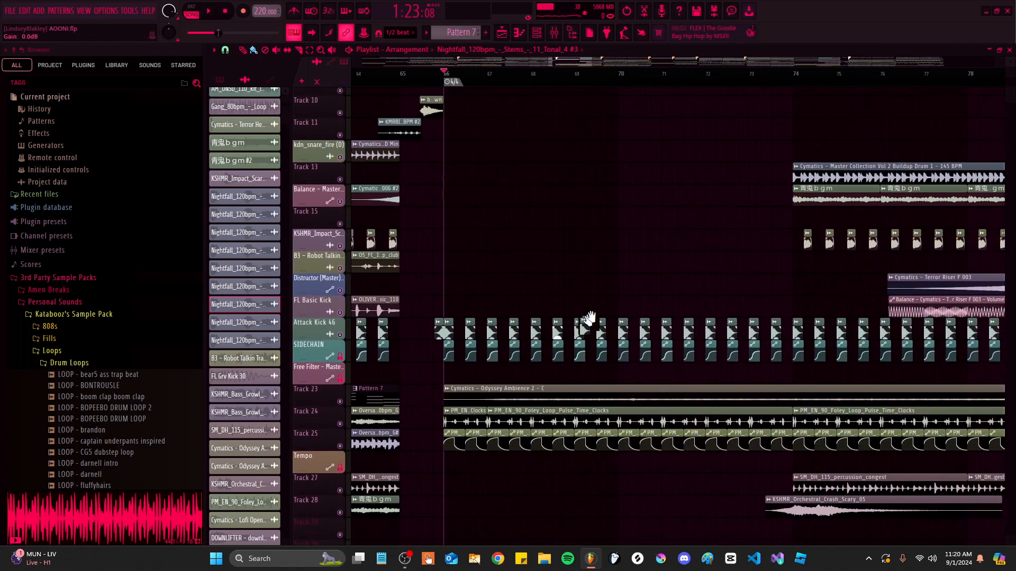
scroll(587, 285, up, 2)
scroll(517, 354, down, 4)
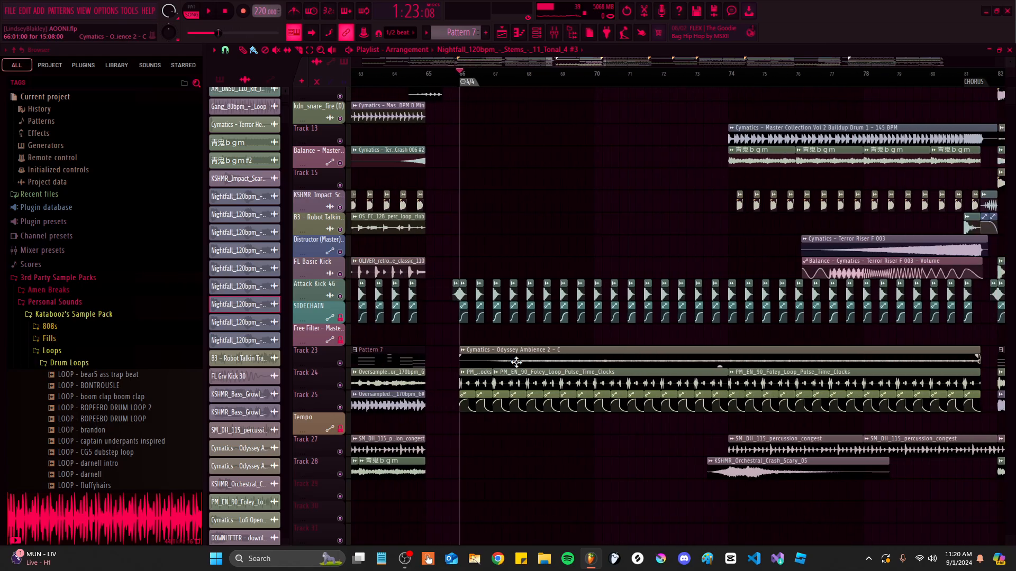
scroll(594, 353, down, 2)
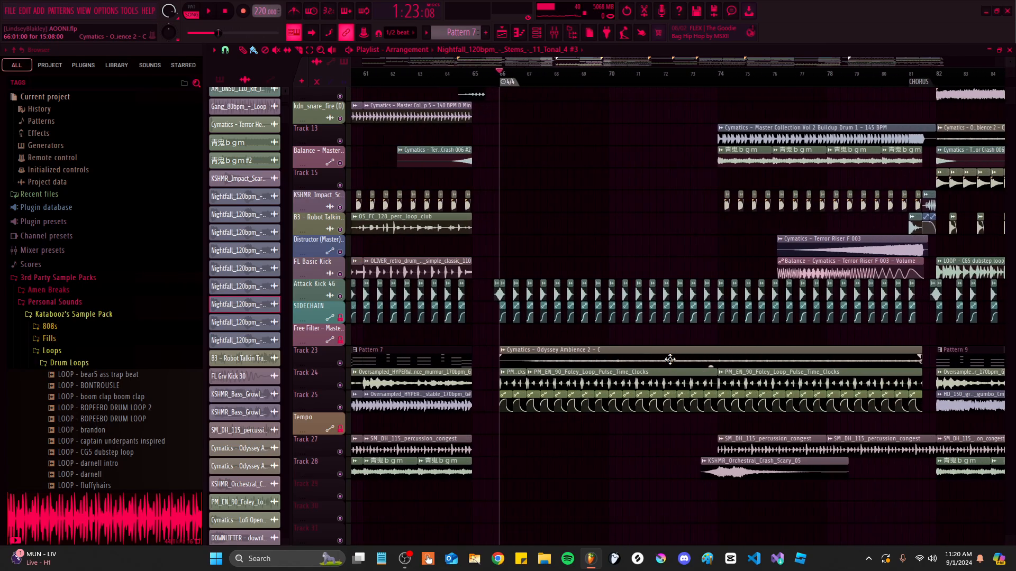
click(220, 81)
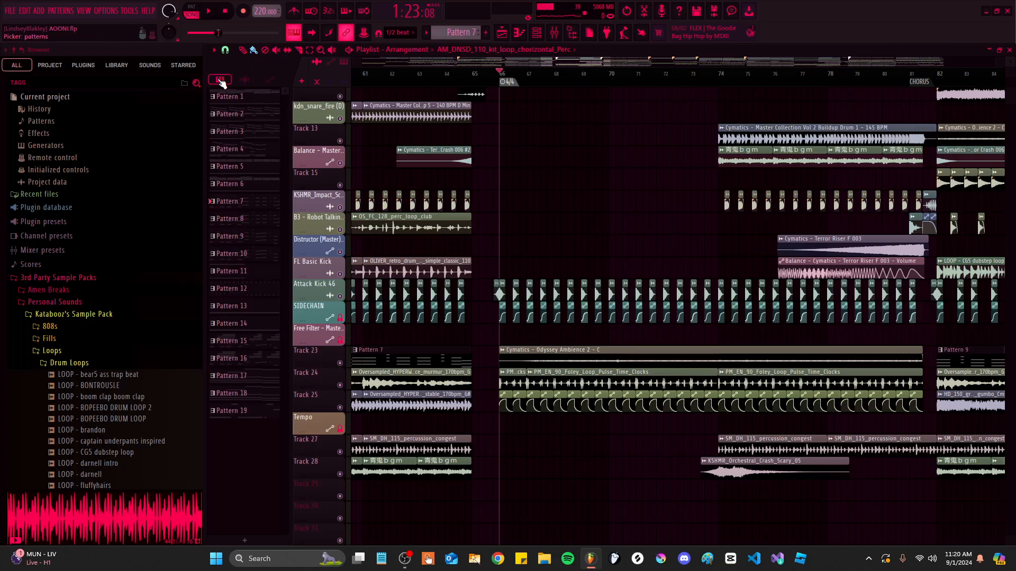
Play the section from bar 66 to hear its ambience, foley clock and kick layers together
scroll(534, 355, up, 4)
key(space)
drag(528, 370, 437, 456)
scroll(445, 447, down, 1)
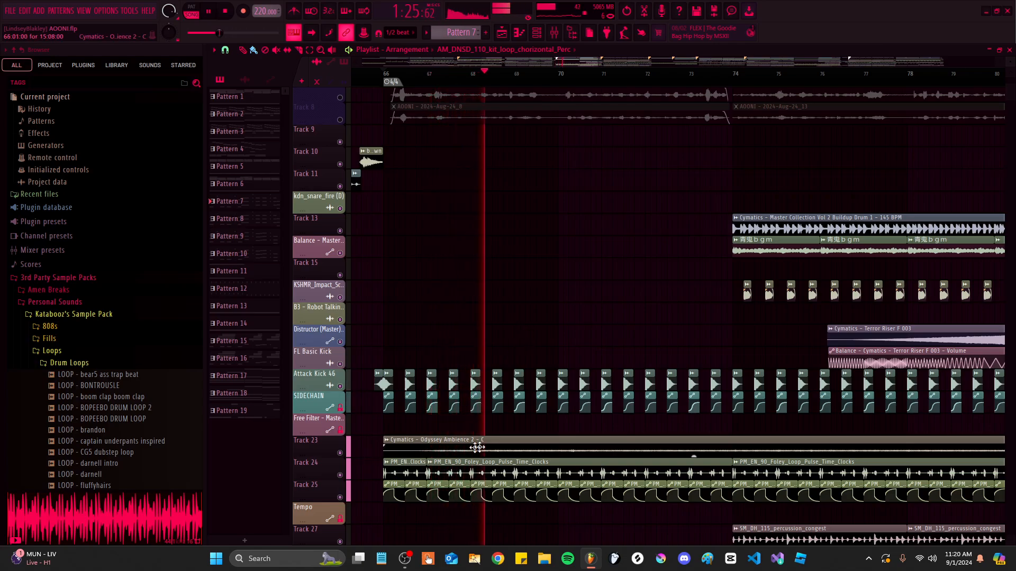
key(space)
Play the section from bar 66 with Track 23's Odyssey Ambience muted, and unmute the track after listening
click(340, 454)
key(space)
drag(478, 356, 457, 478)
drag(449, 363, 476, 286)
key(space)
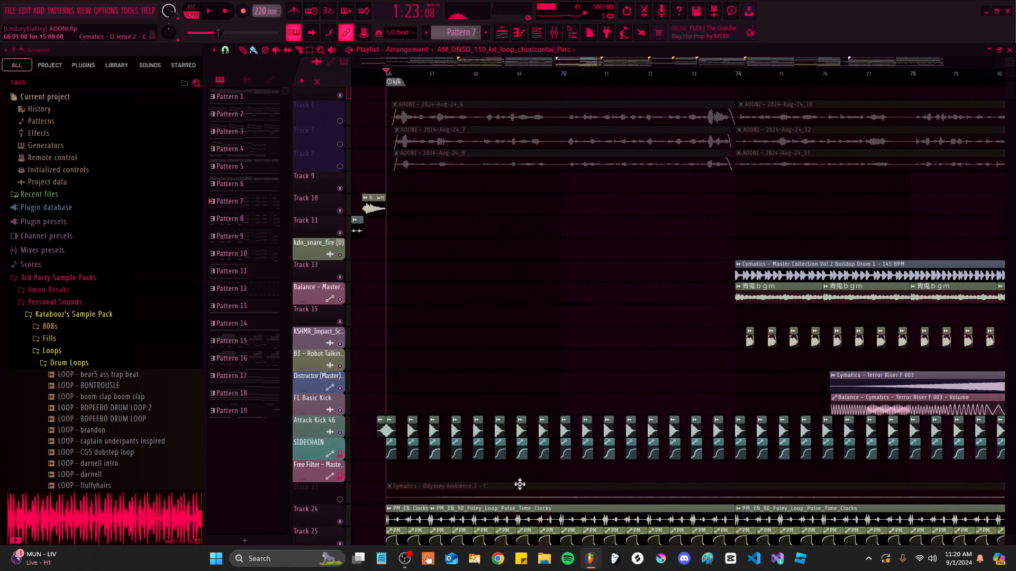
drag(519, 483, 550, 365)
drag(512, 421, 473, 431)
click(340, 390)
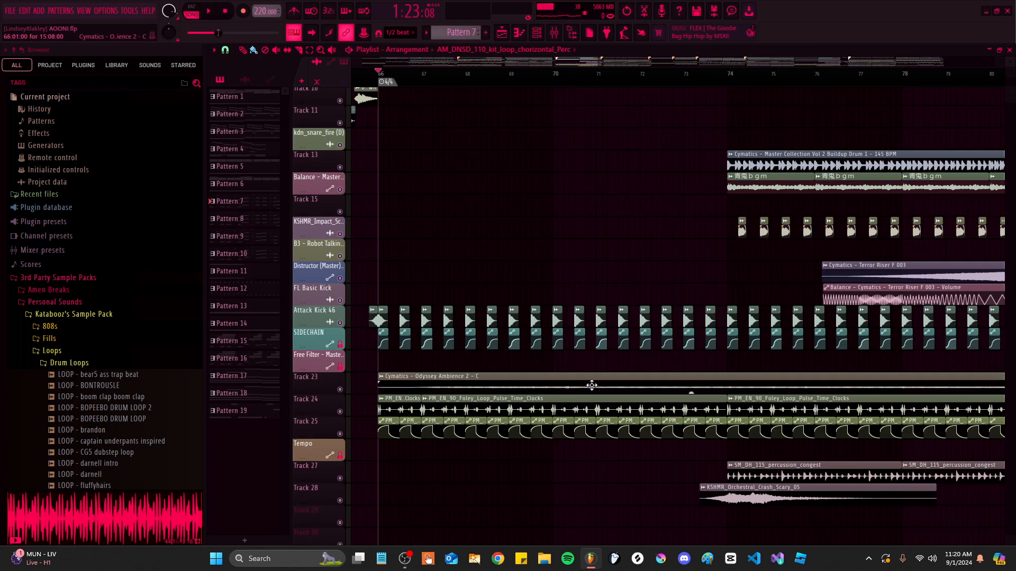
Solo Track 28 and play the KSHMR Orchestral Crash clip that leads into bar 74
drag(720, 368, 499, 307)
scroll(484, 422, up, 3)
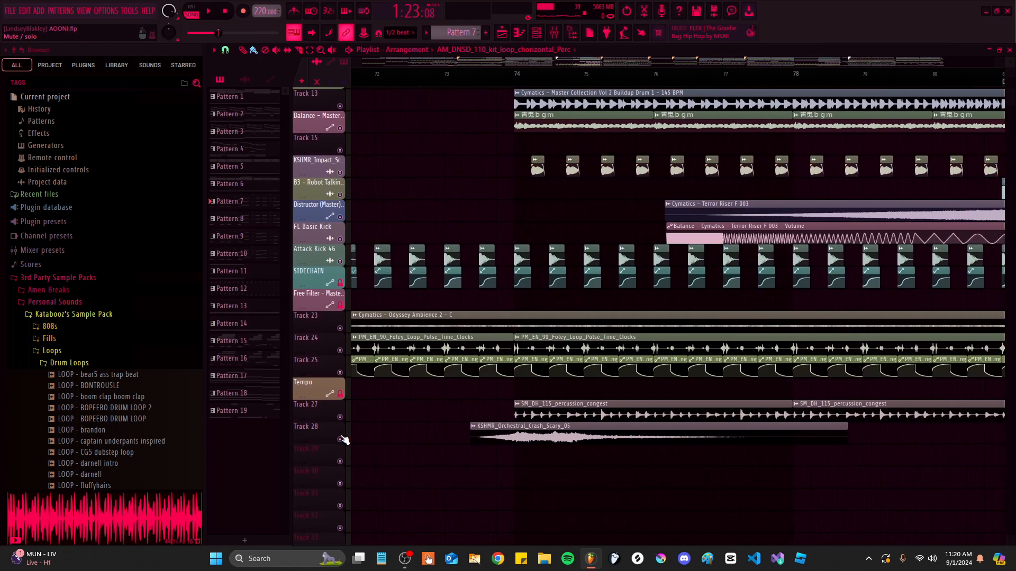
right_click(340, 440)
scroll(470, 155, up, 1)
click(463, 82)
key(space)
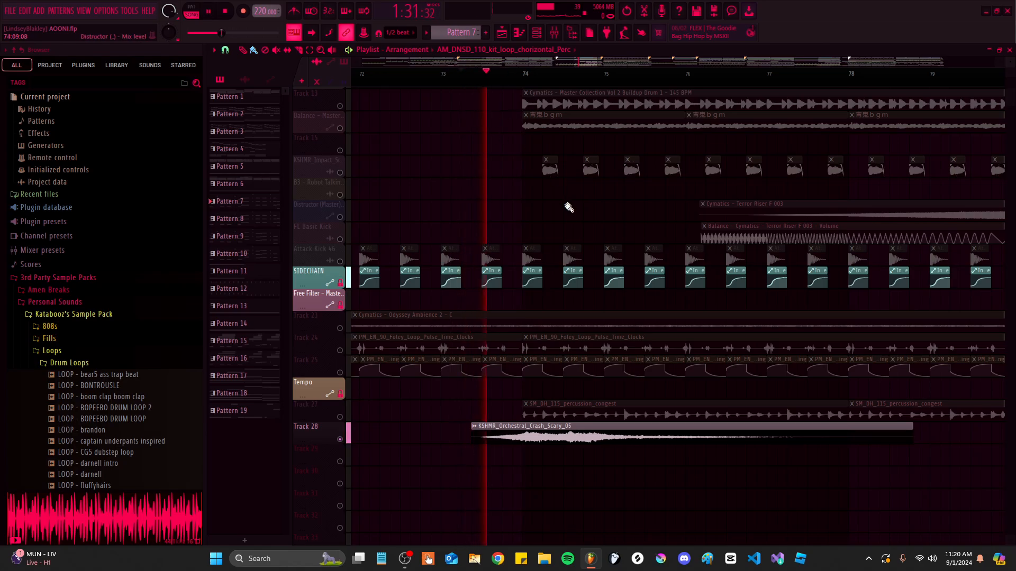
drag(567, 208, 555, 233)
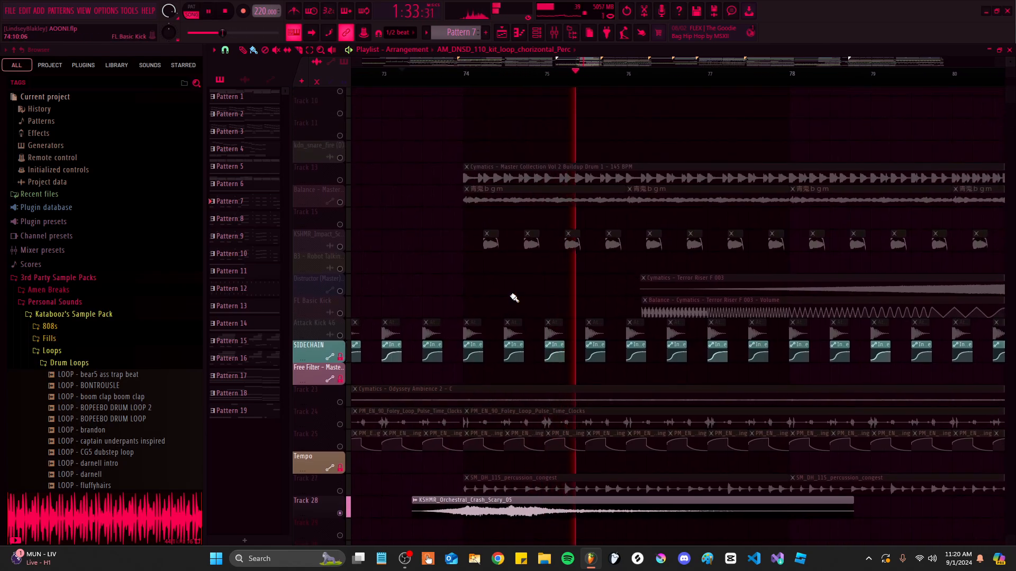
key(space)
Solo Track 27 and play its SM_DH_115 percussion loop from bar 74
scroll(481, 431, down, 5)
scroll(476, 455, up, 5)
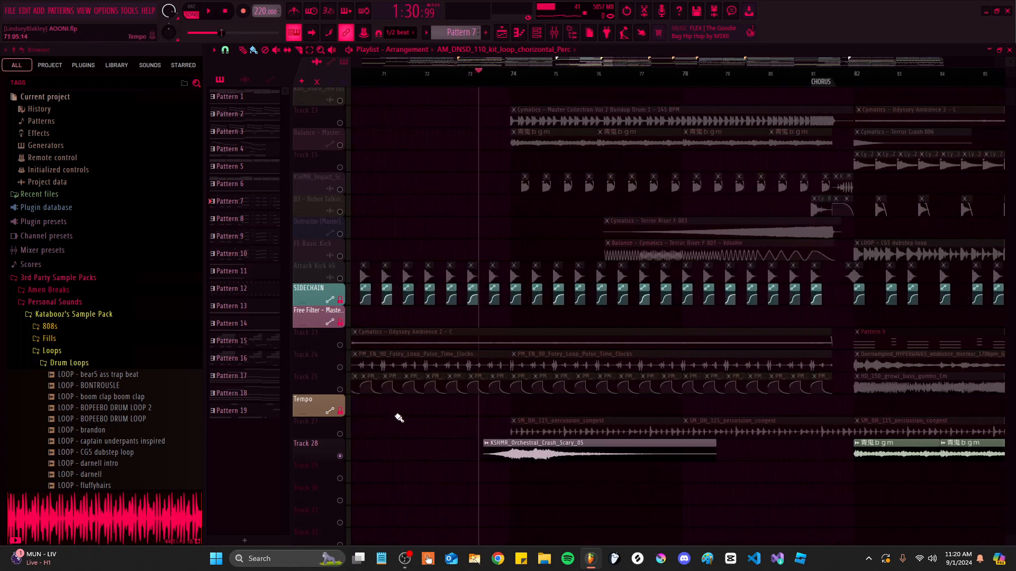
right_click(340, 368)
right_click(340, 434)
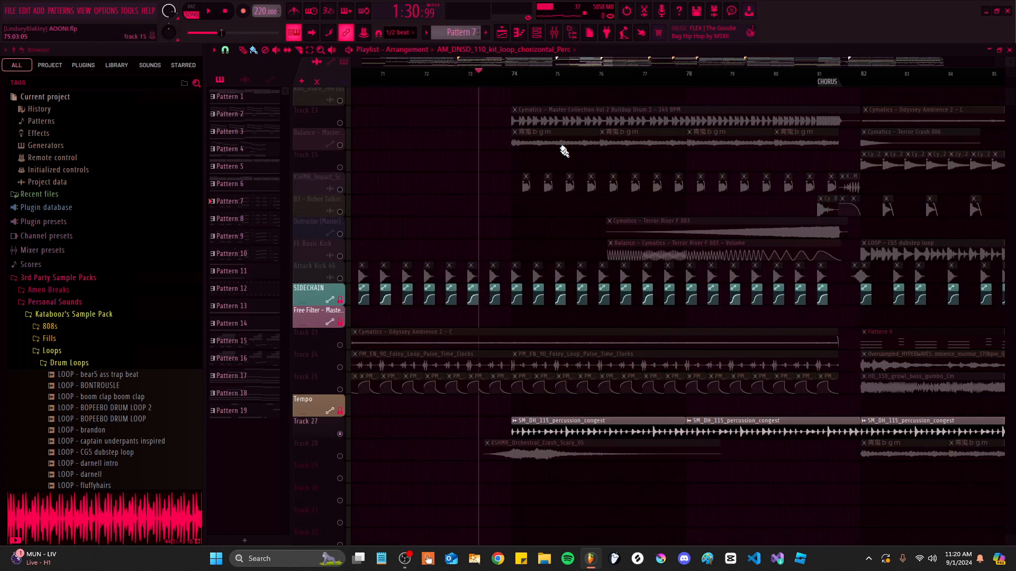
scroll(545, 129, up, 2)
click(493, 75)
drag(523, 251, 455, 214)
key(space)
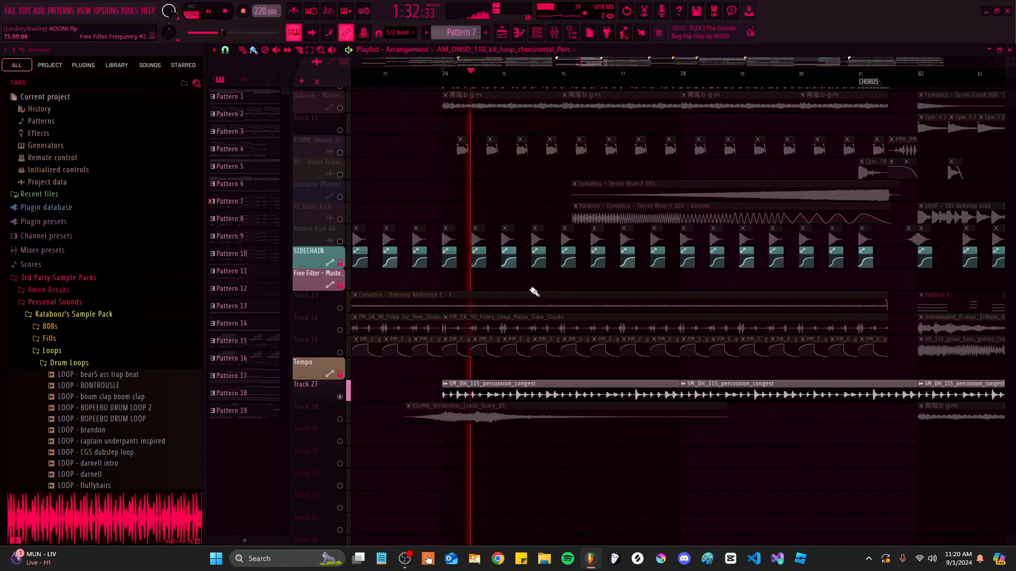
scroll(535, 291, up, 3)
scroll(529, 431, down, 1)
key(space)
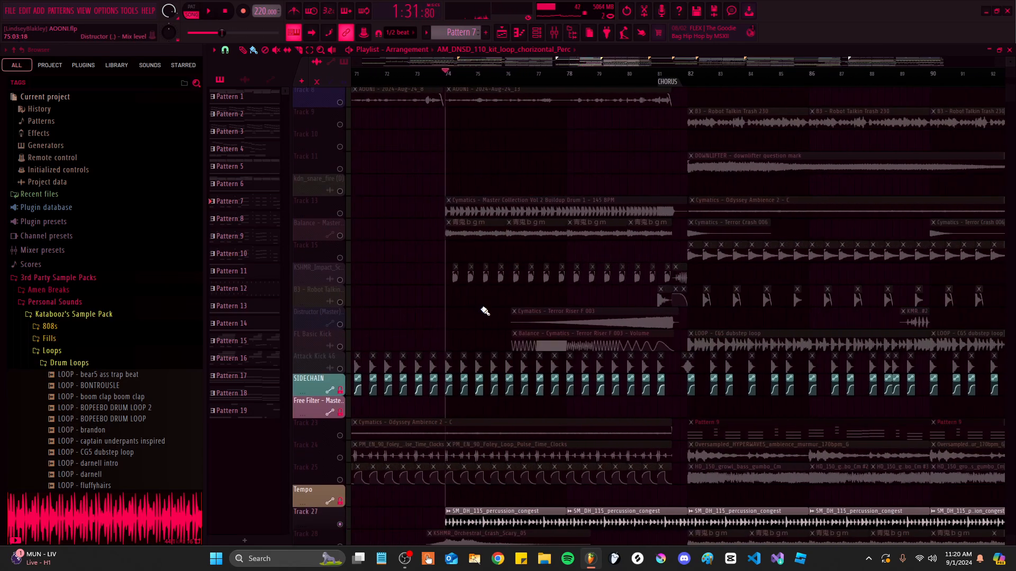
End the solo on Track 27 so all playlist tracks are active
scroll(484, 313, down, 2)
right_click(340, 250)
right_click(340, 271)
right_click(340, 271)
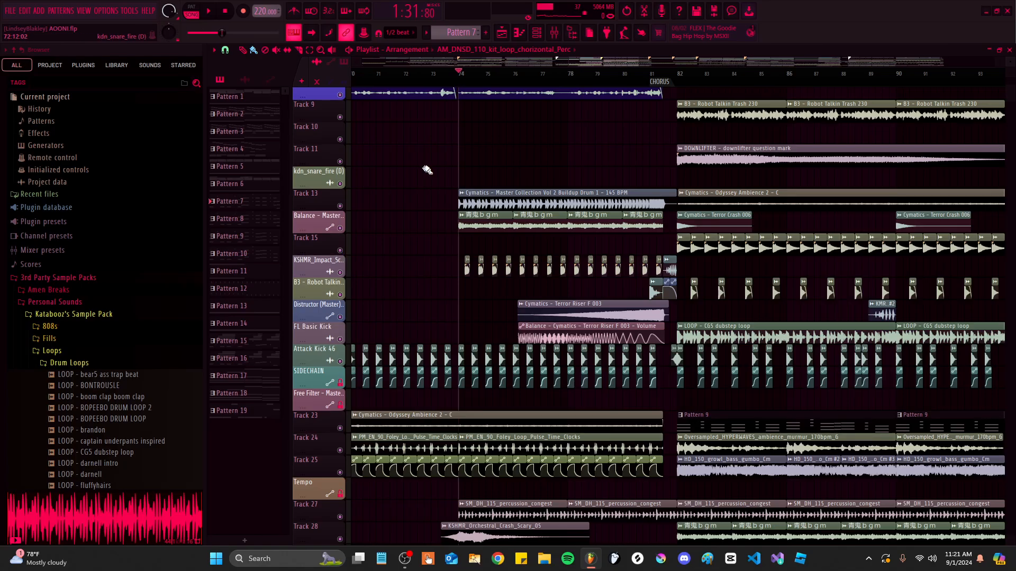
Mute Tracks 8, 7 and 6 that hold the AOONI recordings
scroll(483, 422, up, 5)
scroll(455, 371, up, 5)
click(340, 265)
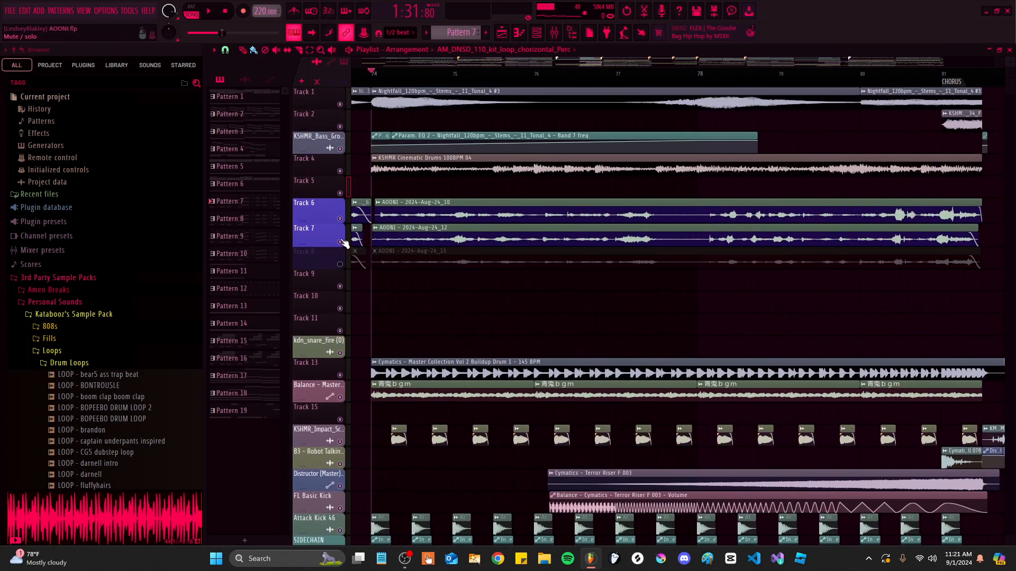
click(340, 242)
click(340, 219)
Play the build-up from bar 74 with the AOONI recordings muted
scroll(442, 278, down, 5)
scroll(434, 366, up, 3)
key(space)
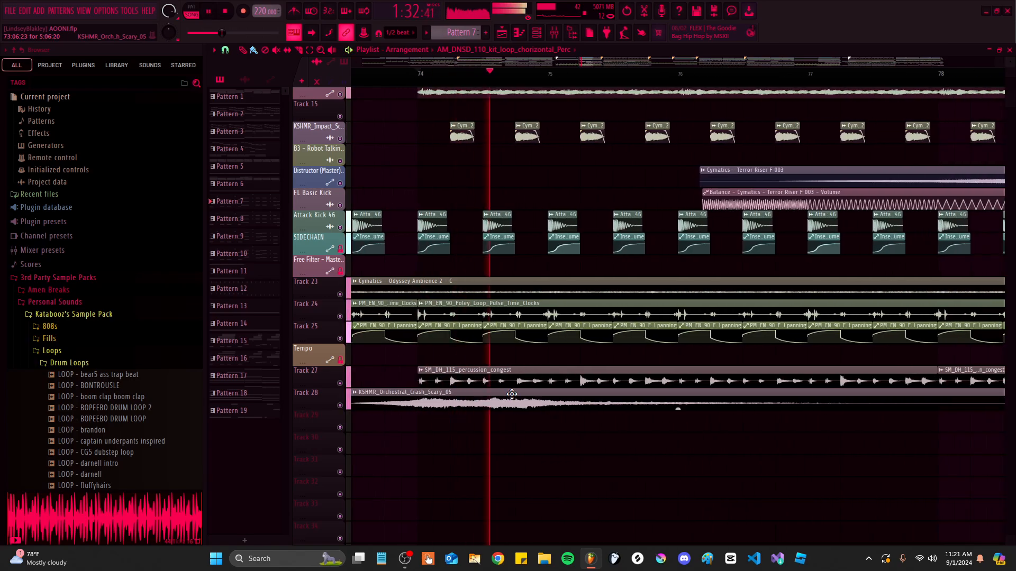
scroll(511, 394, up, 1)
Stop playback and briefly open the SM_DH_115_percussion_congest clip on Track 27
click(534, 380)
key(space)
scroll(661, 380, down, 1)
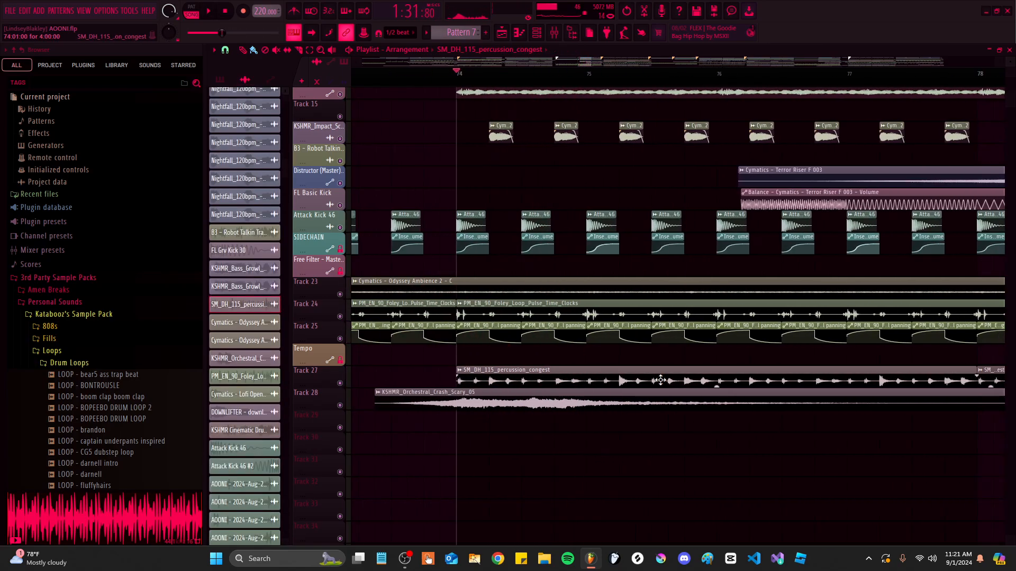
double_click(661, 380)
key(Escape)
Survey the tracks across the sections before and after the build-up, returning the playhead to bar 74
scroll(601, 284, up, 2)
scroll(625, 285, down, 6)
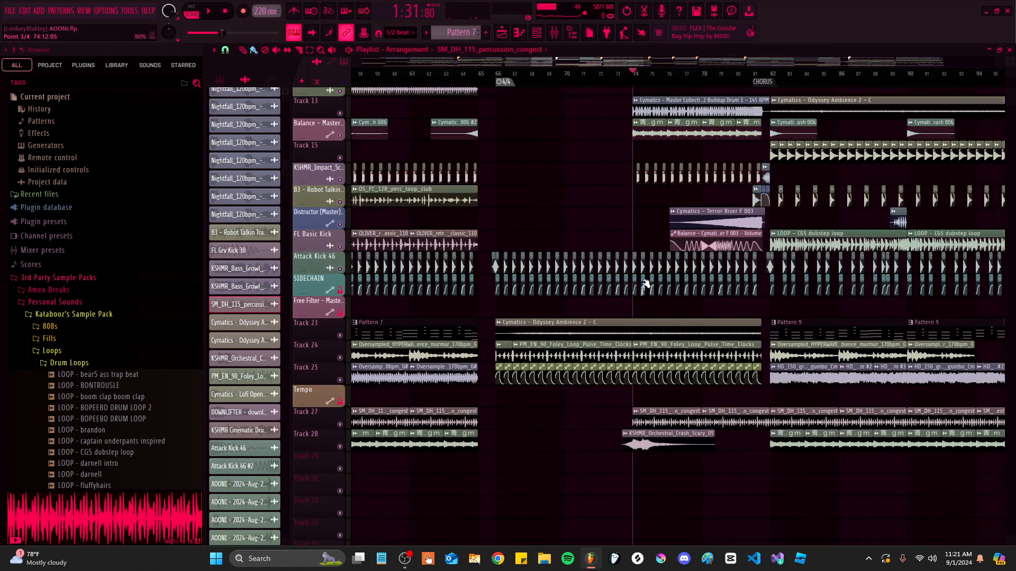
scroll(762, 291, down, 4)
drag(452, 75, 470, 76)
scroll(653, 119, up, 4)
scroll(582, 106, up, 5)
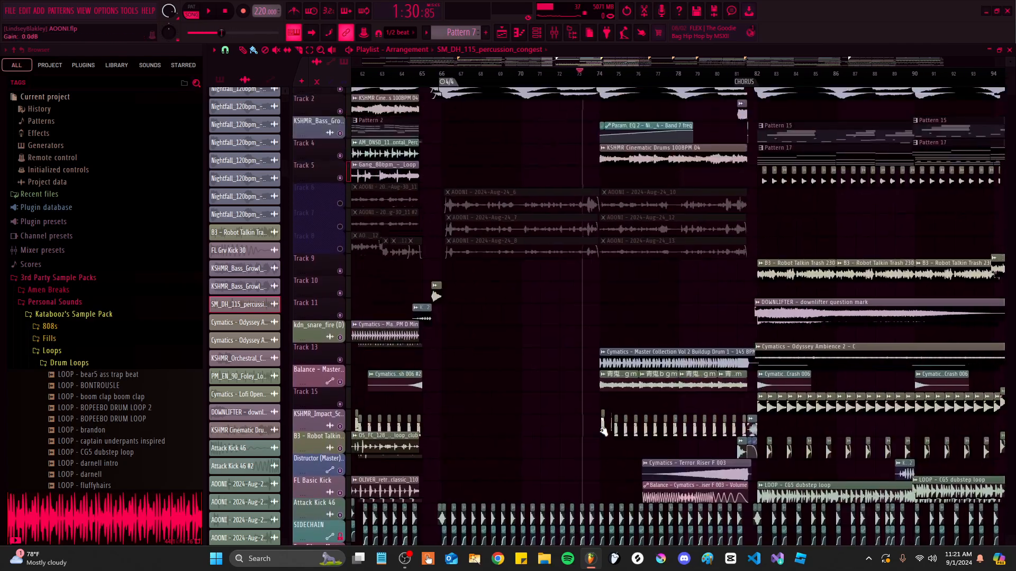
scroll(578, 132, down, 4)
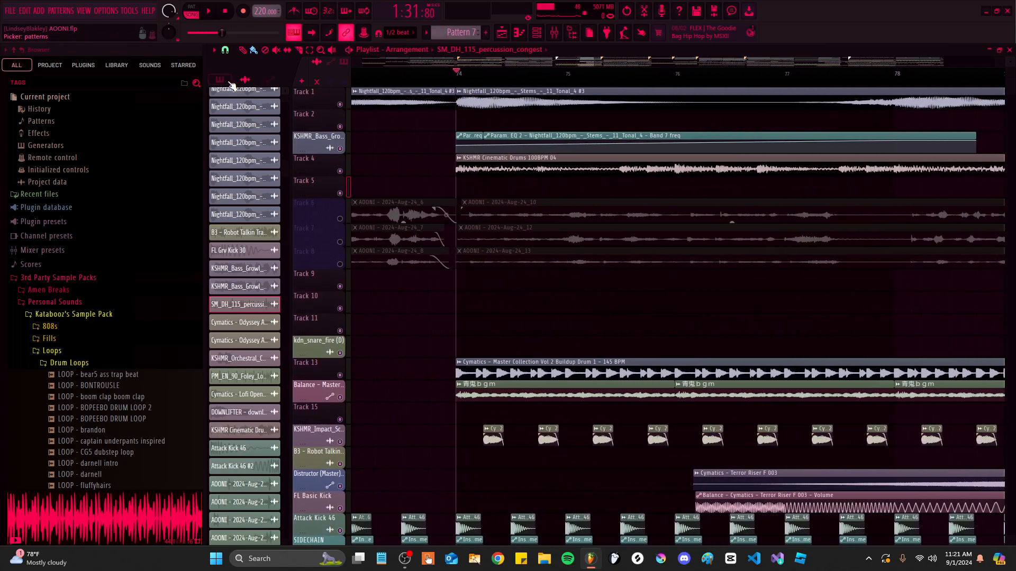
Examine the build-up's layers between bars 74 and 82, including the cinematic drums, build-up drum loop and Terror Riser
scroll(552, 232, down, 2)
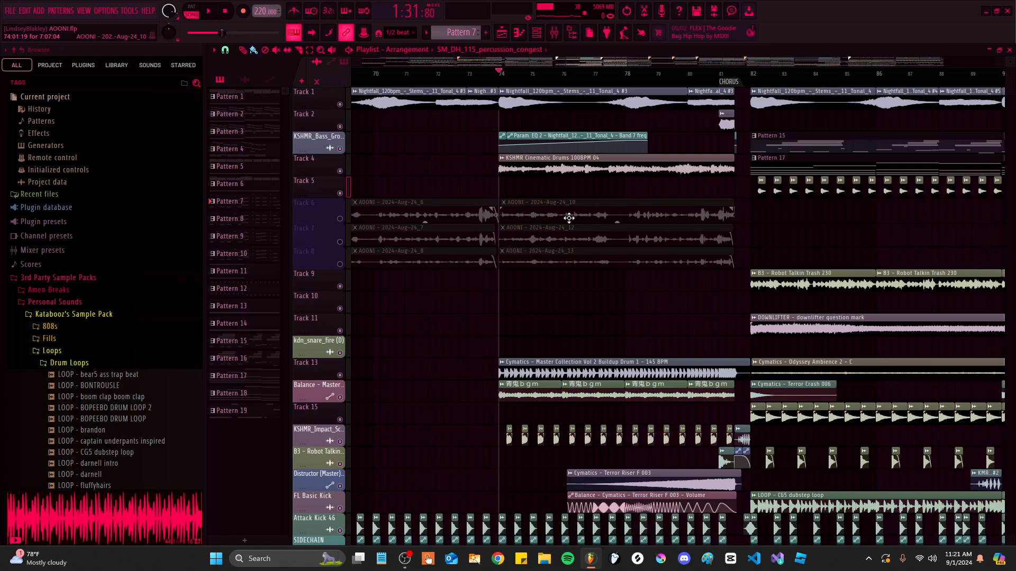
scroll(587, 225, down, 3)
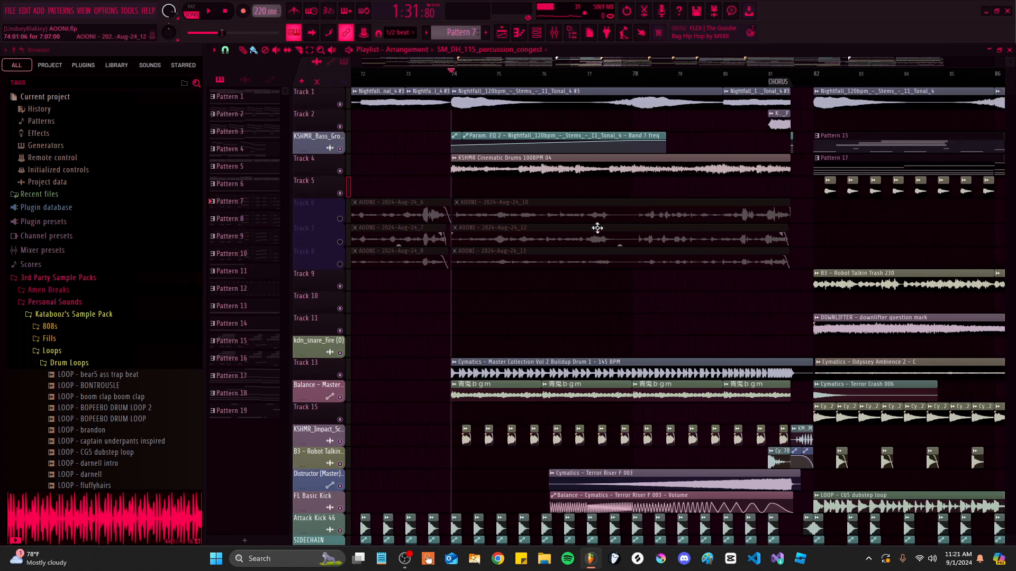
scroll(740, 222, down, 8)
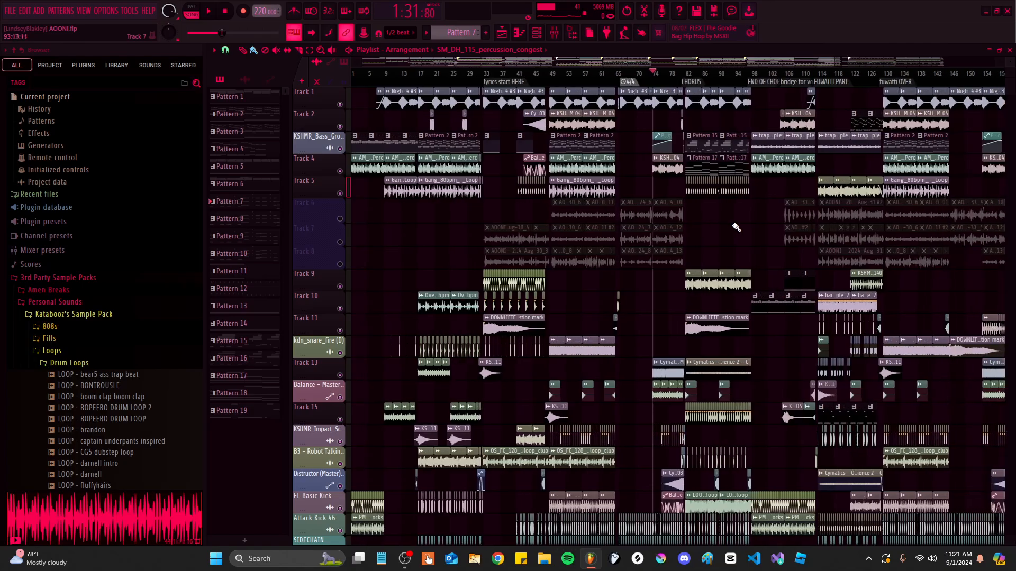
scroll(630, 215, up, 5)
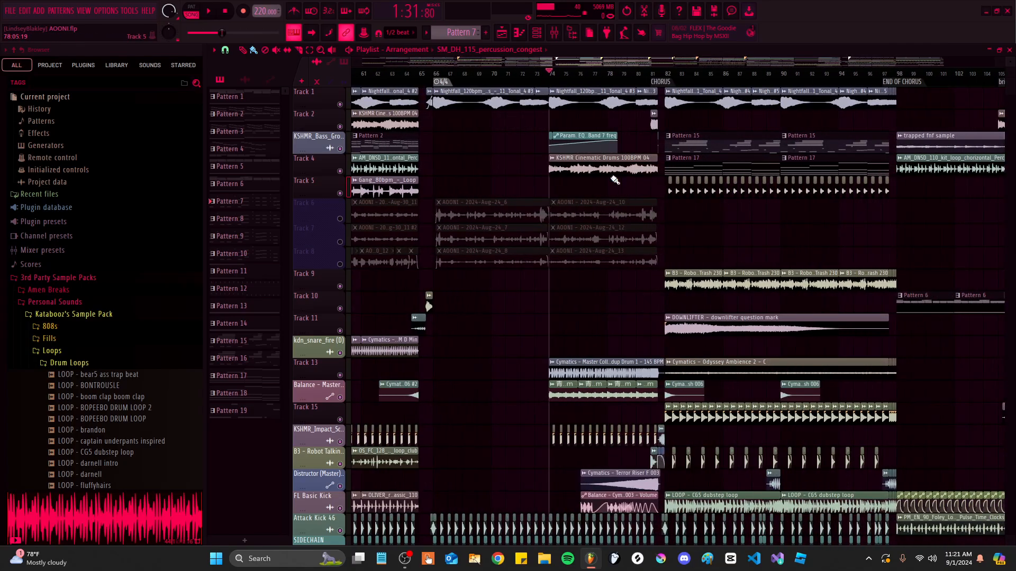
scroll(605, 168, up, 4)
scroll(582, 211, down, 5)
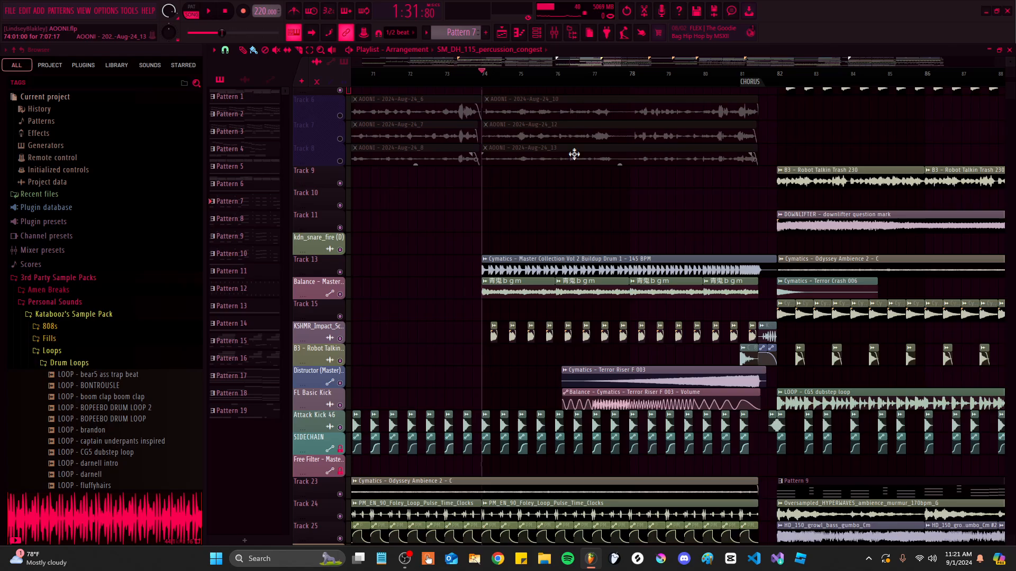
scroll(574, 154, up, 1)
scroll(582, 296, up, 2)
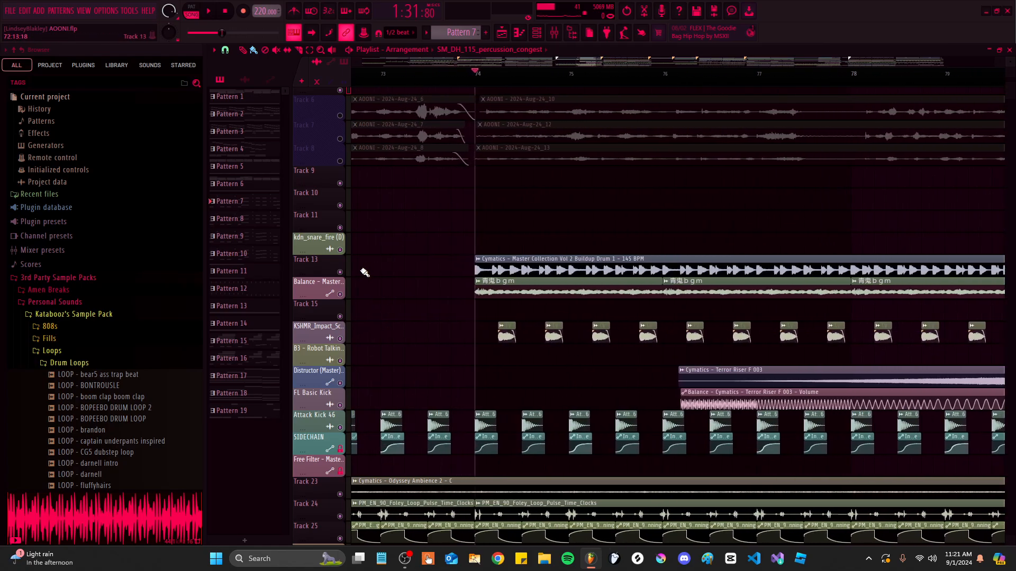
Solo Track 13 and play the Cymatics Buildup Drum 1 loop from bar 74
ctrl+click(339, 269)
scroll(453, 283, up, 2)
key(space)
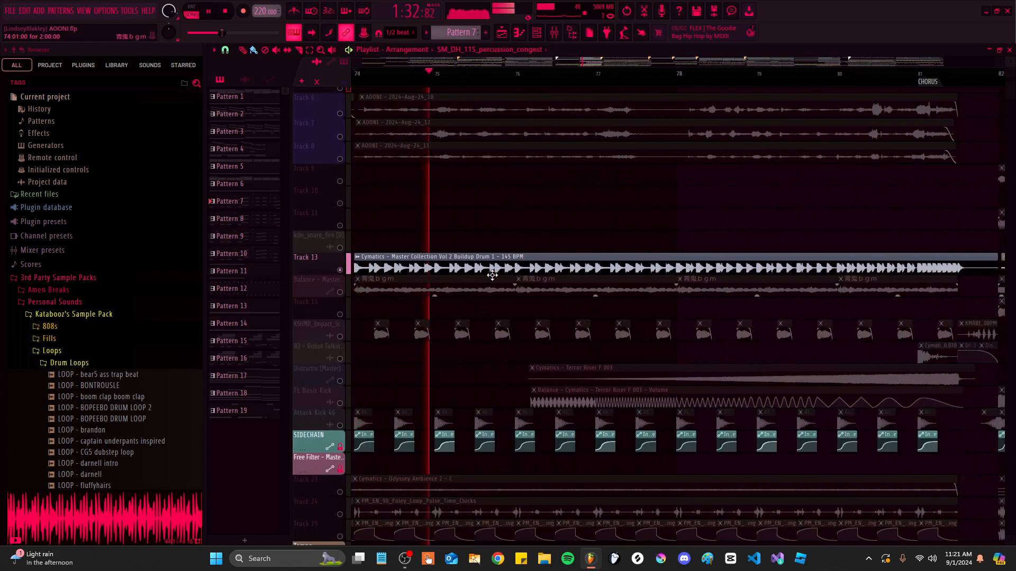
Add the Attack Kick 46 track to the soloed build-up drums, listen towards bar 82 and stop playback
click(340, 426)
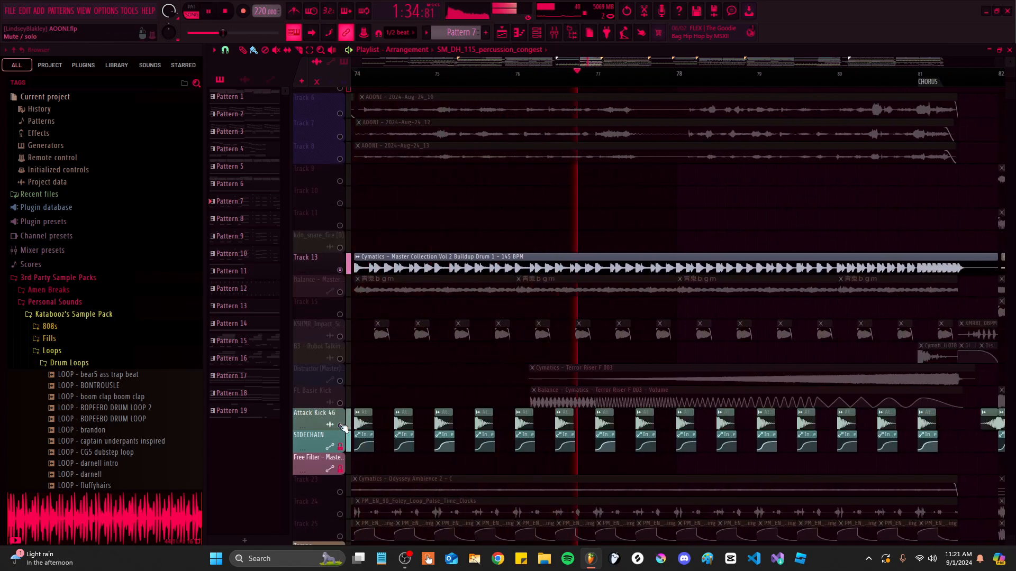
scroll(564, 333, down, 2)
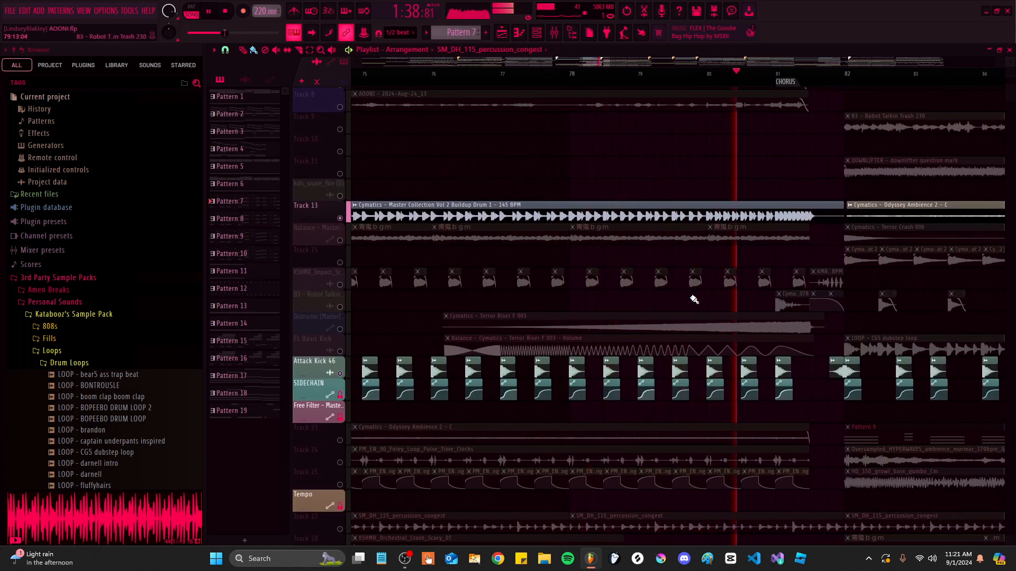
scroll(720, 300, up, 2)
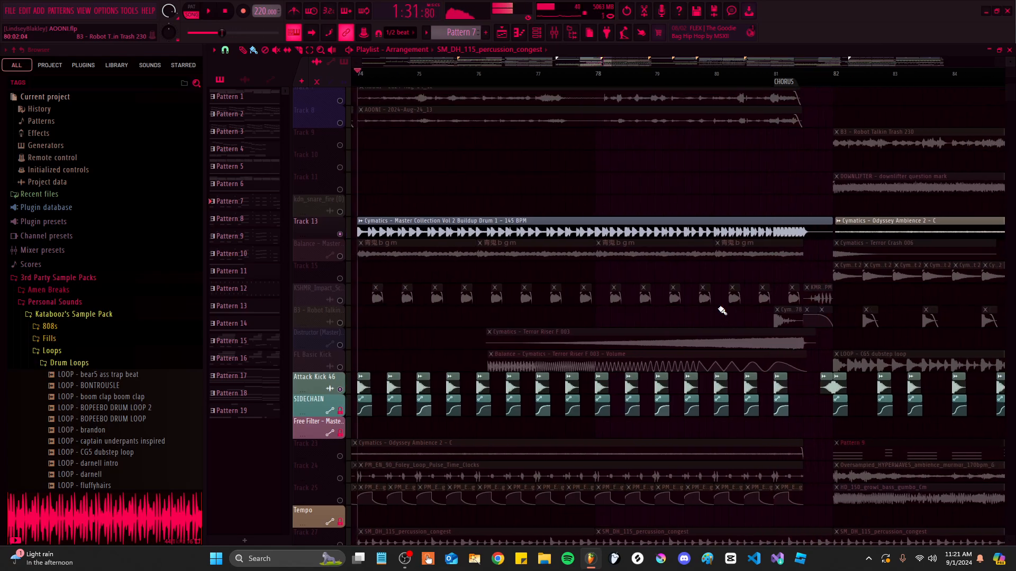
scroll(703, 340, down, 1)
key(space)
Clear the solo state so every track is active, including the AOONI recordings
scroll(456, 290, up, 2)
scroll(386, 393, up, 1)
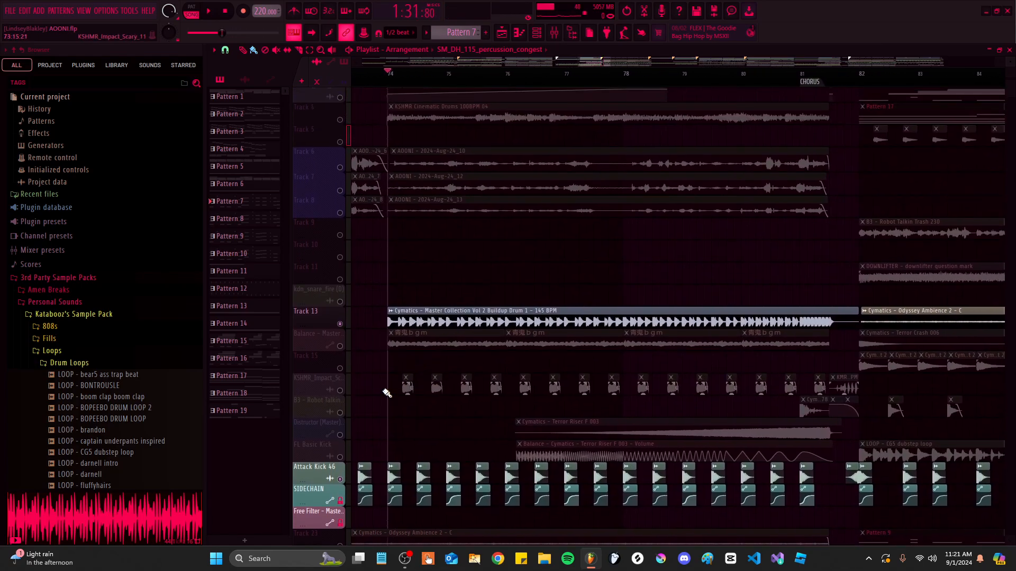
right_click(340, 390)
right_click(340, 391)
Solo Track 4 with the KSHMR Cinematic Drums 100BPM 04 clip at bar 74
scroll(370, 211, up, 2)
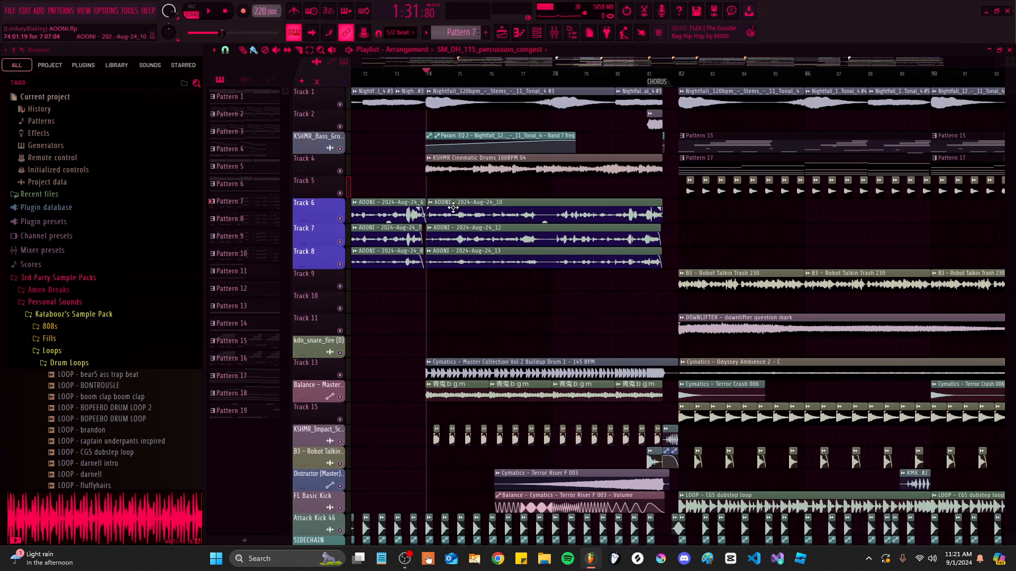
right_click(339, 171)
scroll(443, 192, down, 2)
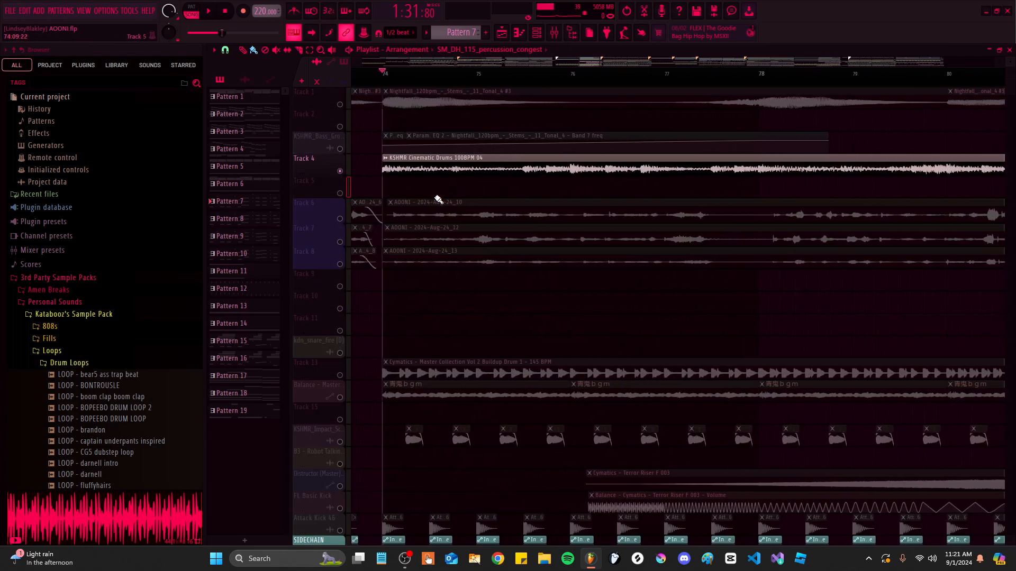
Solo the track holding the Param. EQ 2 Band 7 freq automation together with Track 1's Nightfall stem
click(428, 138)
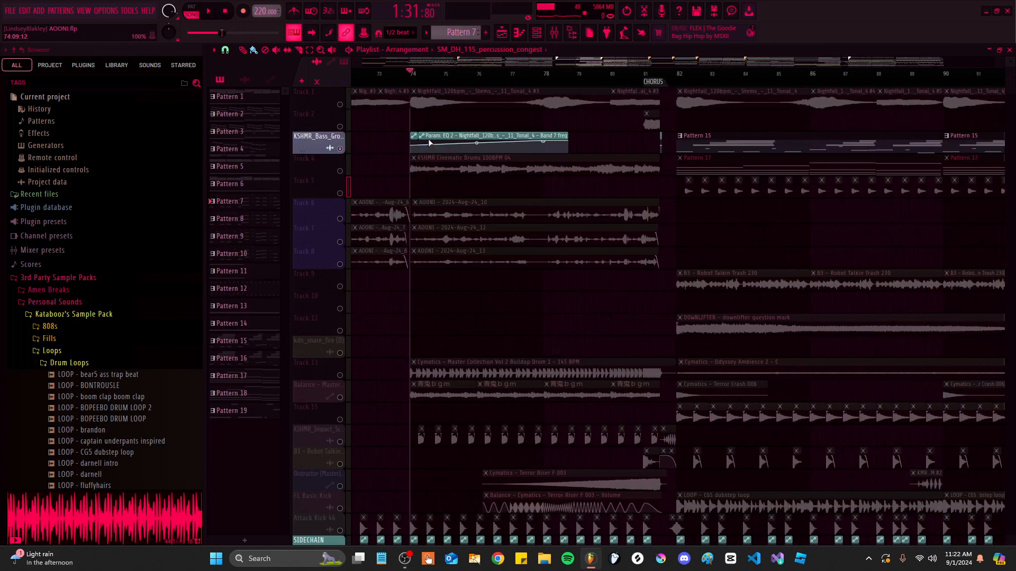
scroll(428, 138, up, 3)
right_click(340, 139)
scroll(608, 163, down, 2)
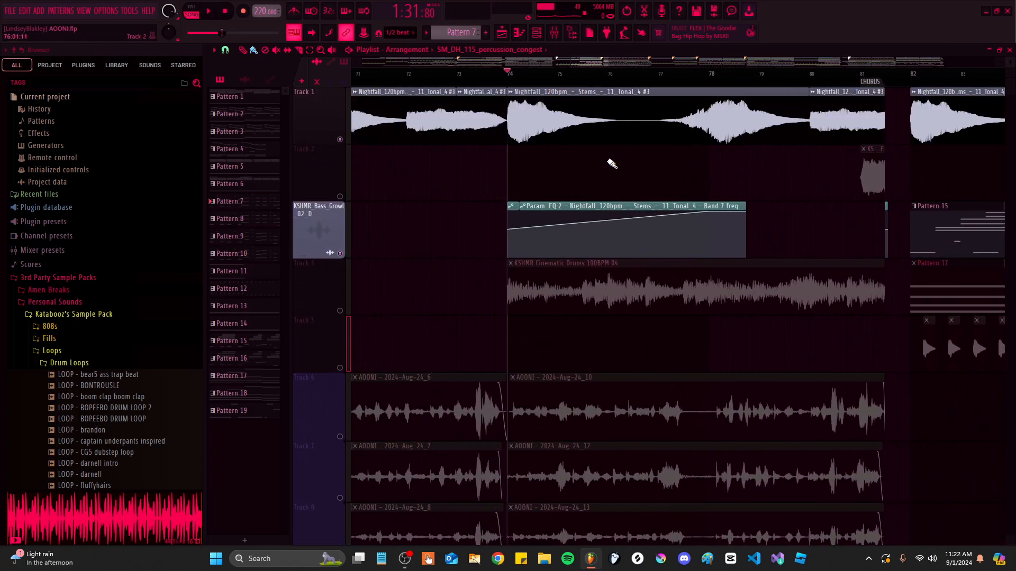
Play the Nightfall stem with its filter automation from about bar 72 until just before bar 82 and stop playback
click(475, 83)
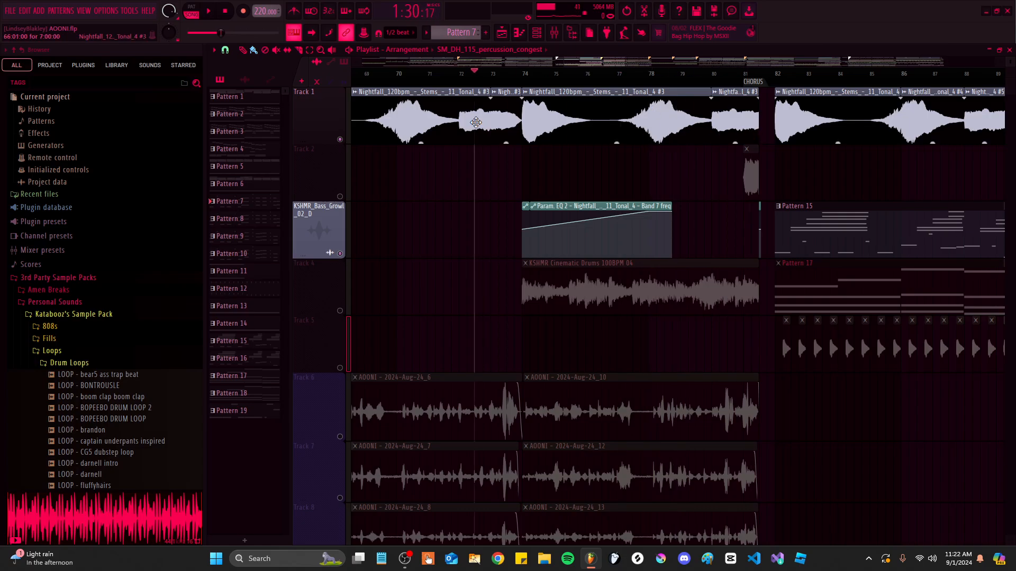
key(space)
scroll(502, 253, down, 3)
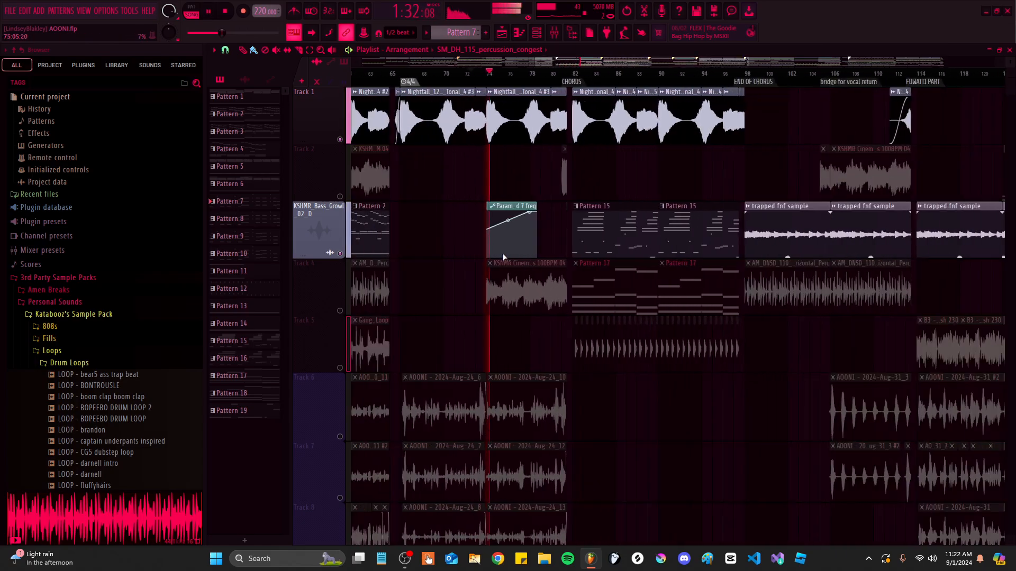
scroll(503, 253, down, 2)
scroll(520, 242, down, 1)
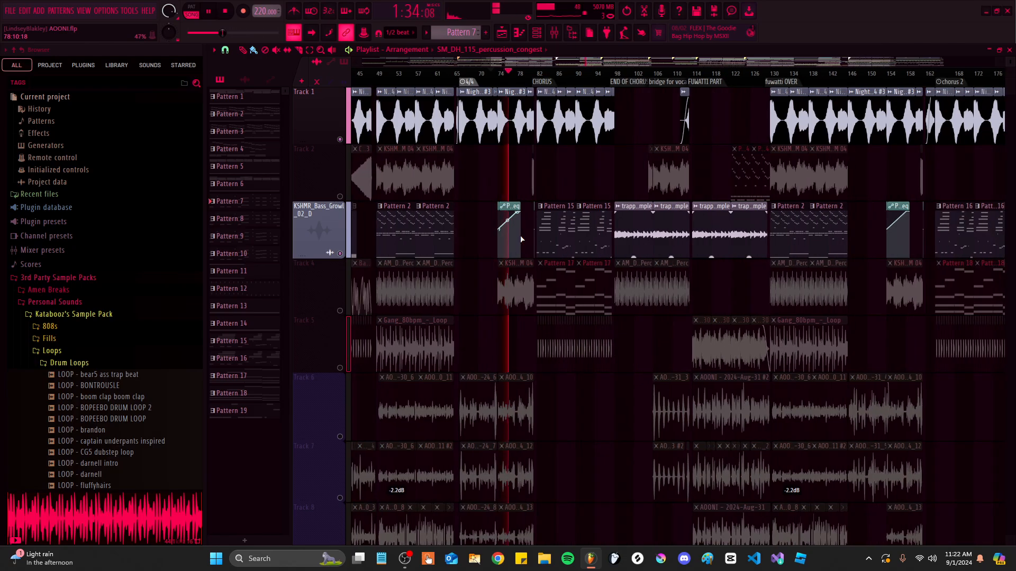
scroll(514, 233, up, 8)
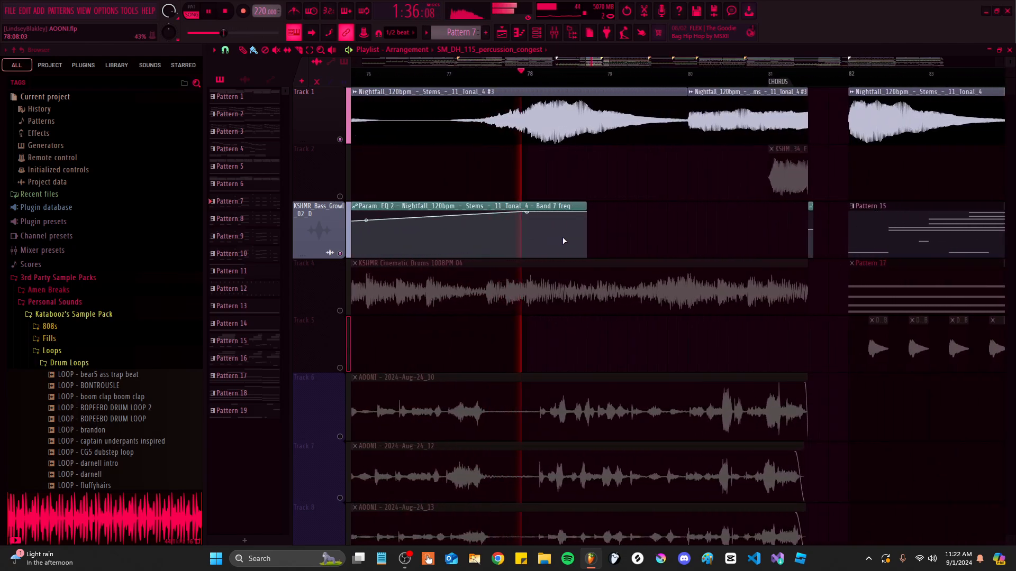
scroll(596, 227, up, 1)
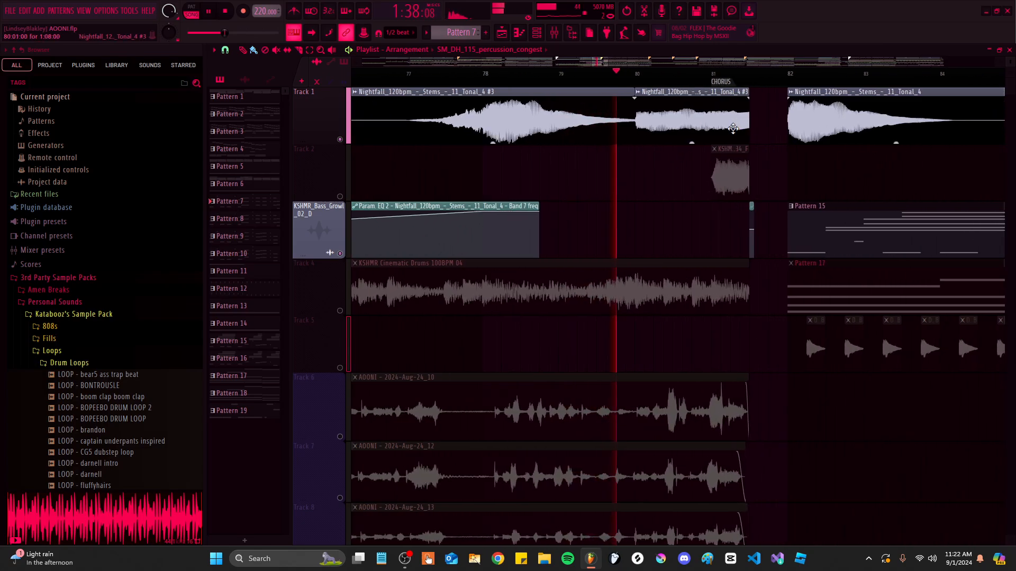
scroll(730, 204, up, 1)
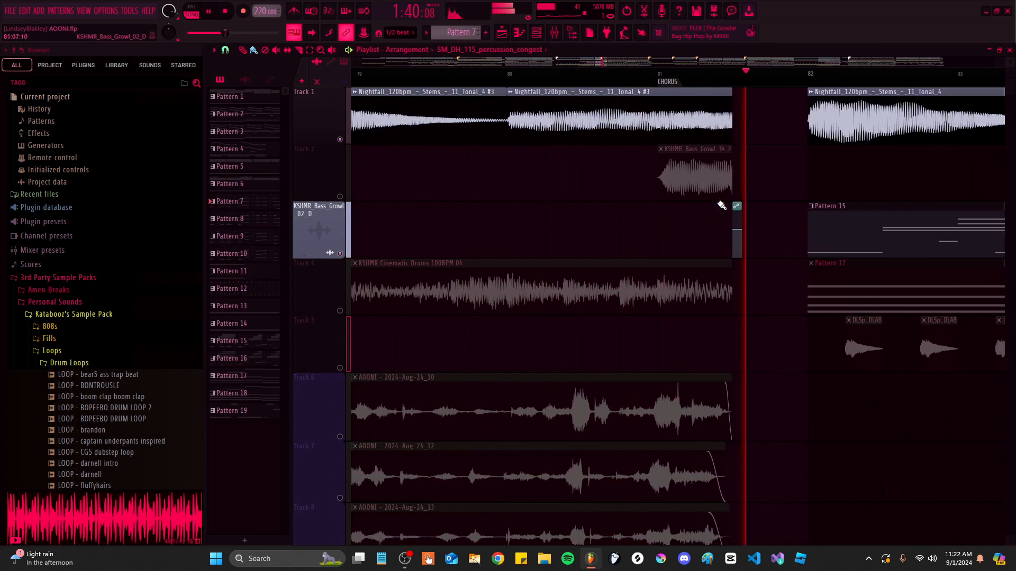
key(space)
Solo Track 2 with the KSHMR_Bass_Growl_34_F clip and place the playhead just before bar 81
scroll(715, 209, down, 6)
scroll(508, 209, up, 1)
right_click(339, 197)
scroll(846, 177, up, 6)
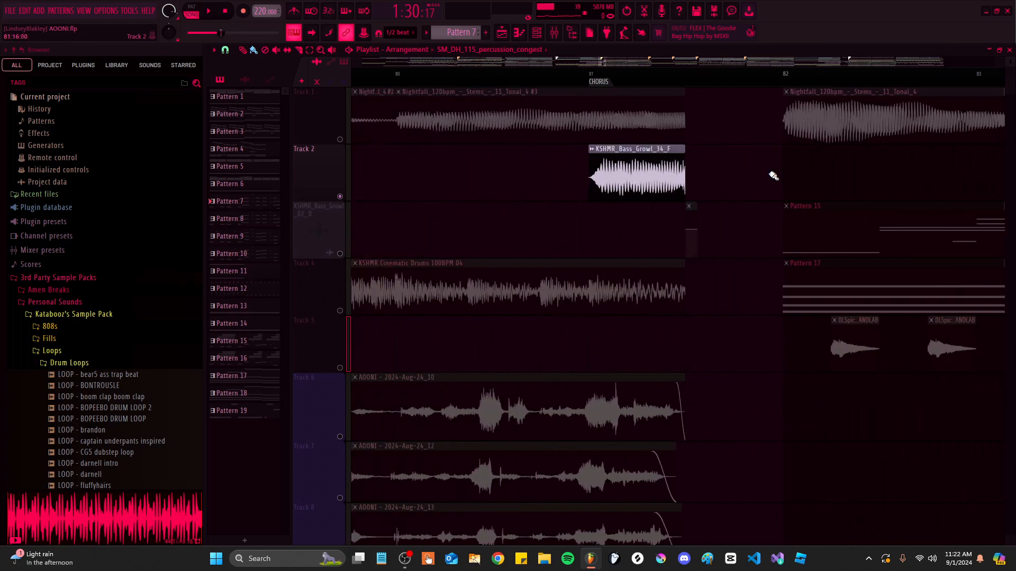
click(552, 74)
scroll(715, 187, down, 3)
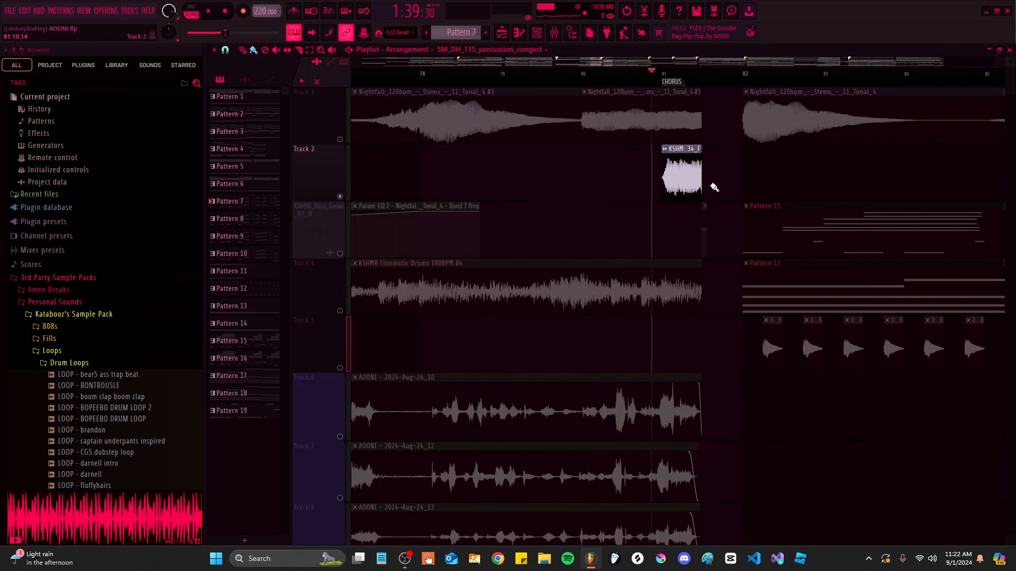
Solo the KSHMR_Impact track and audition its KMRBI_IMK_Fill_asap_140BPM fill leading into bar 82
scroll(714, 188, down, 6)
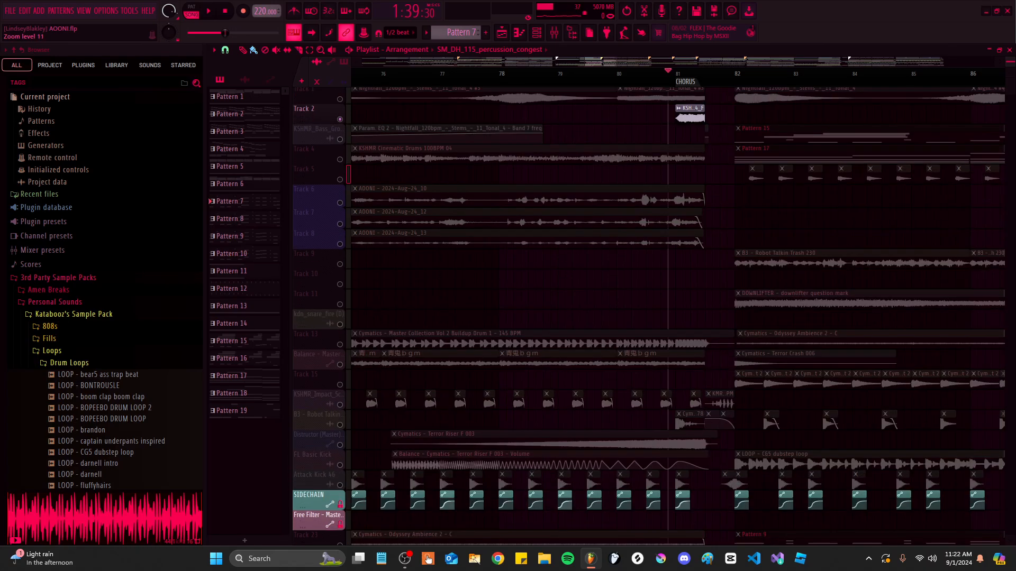
scroll(589, 83, up, 6)
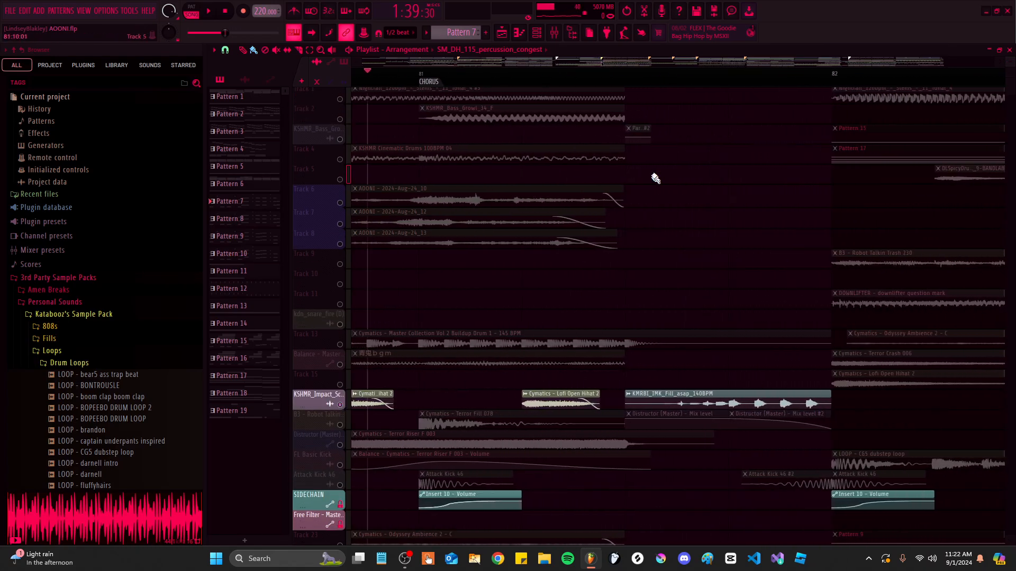
key(space)
scroll(664, 199, down, 3)
key(space)
scroll(644, 254, down, 2)
scroll(644, 254, up, 1)
scroll(644, 254, down, 3)
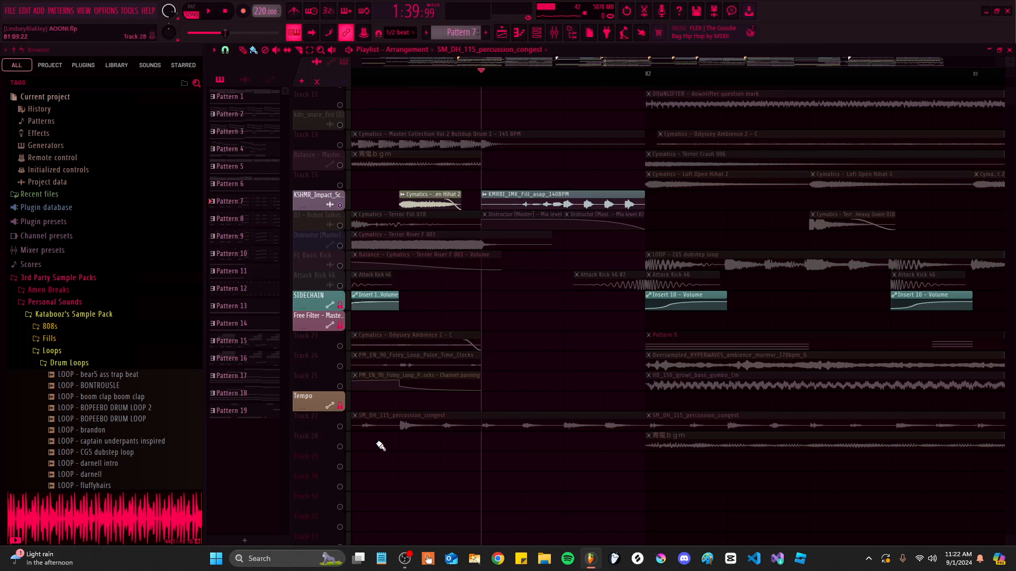
Solo the B3 - Robot Talkin track with the Cymatics Terror Fill 078 clip and Distructor mix level automation
right_click(341, 427)
key(space)
key(space)
right_click(341, 224)
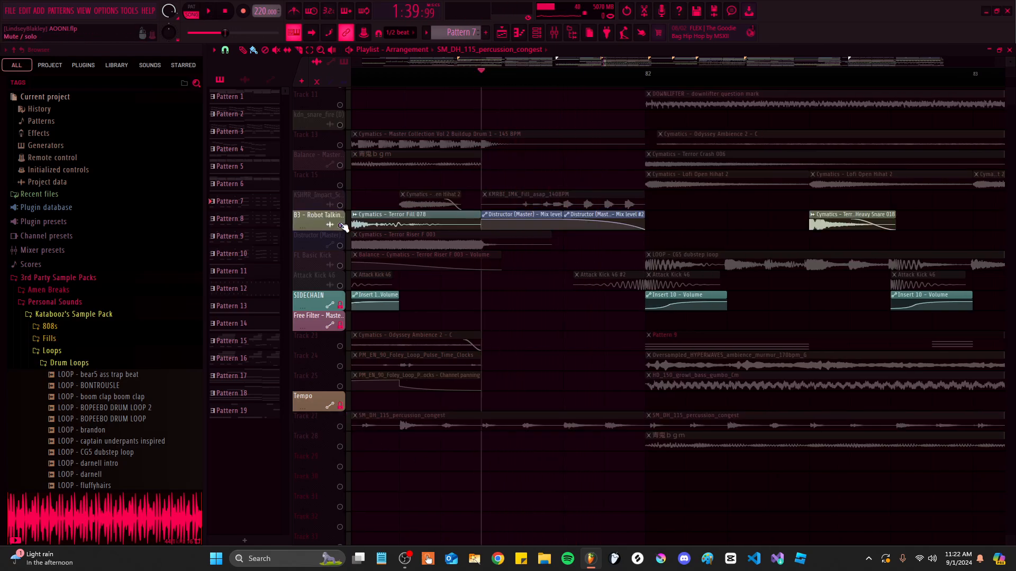
Clear the solo state, play the fill before bar 82 with the B3 - Robot Talkin track muted, and re-enable that track
right_click(341, 224)
click(341, 225)
scroll(476, 254, up, 3)
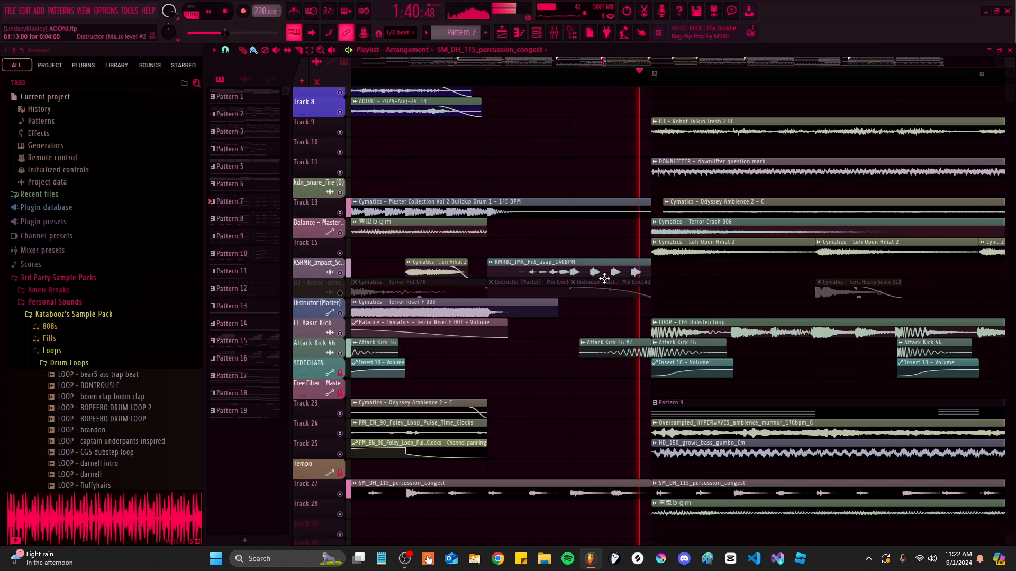
scroll(563, 259, down, 1)
key(ctrl+z)
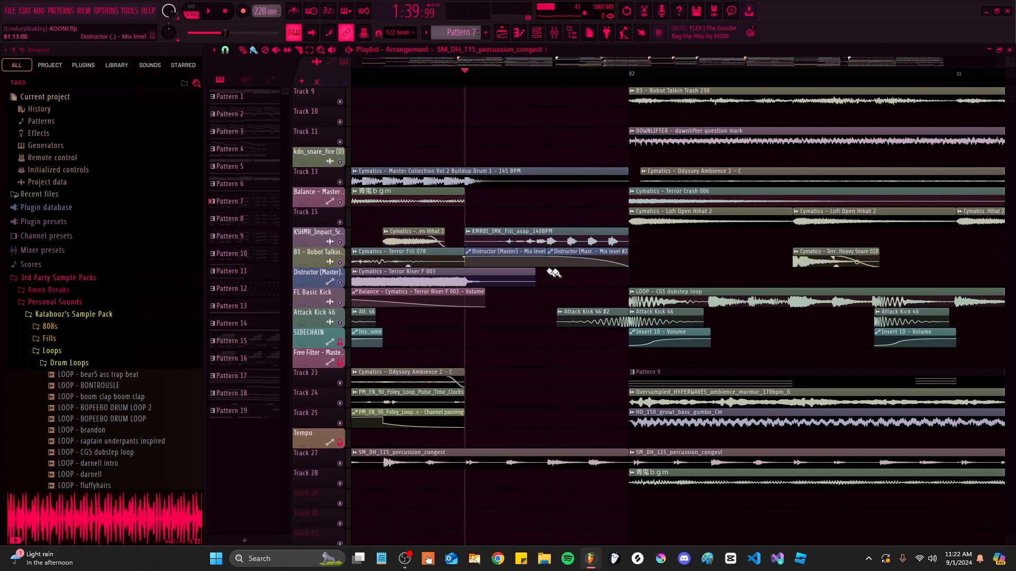
Examine how the build-up layers from bar 74 lead through the gap into the chorus at bar 82
scroll(593, 275, up, 2)
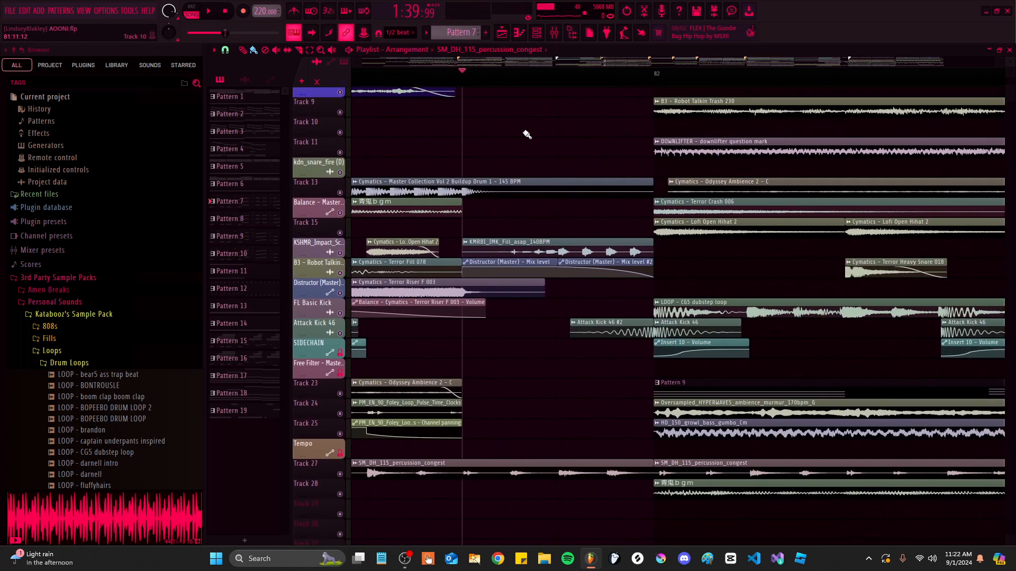
scroll(563, 159, down, 3)
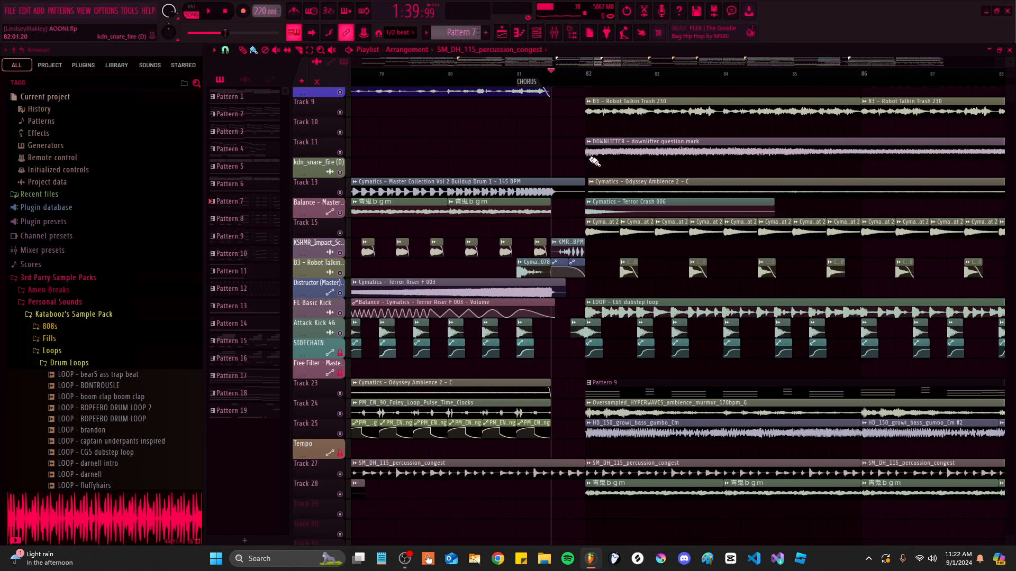
scroll(608, 169, down, 3)
scroll(662, 201, up, 5)
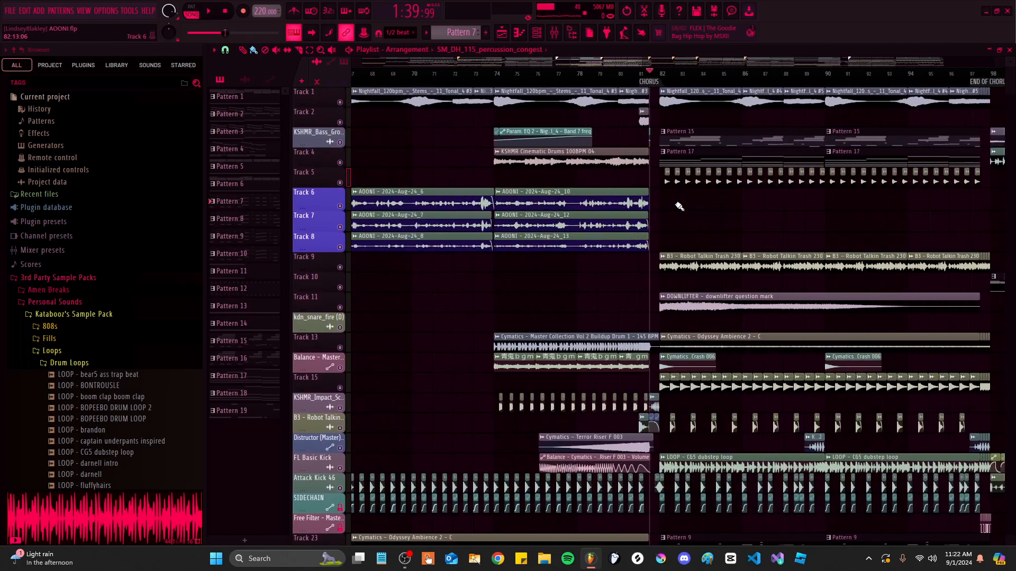
scroll(679, 206, up, 5)
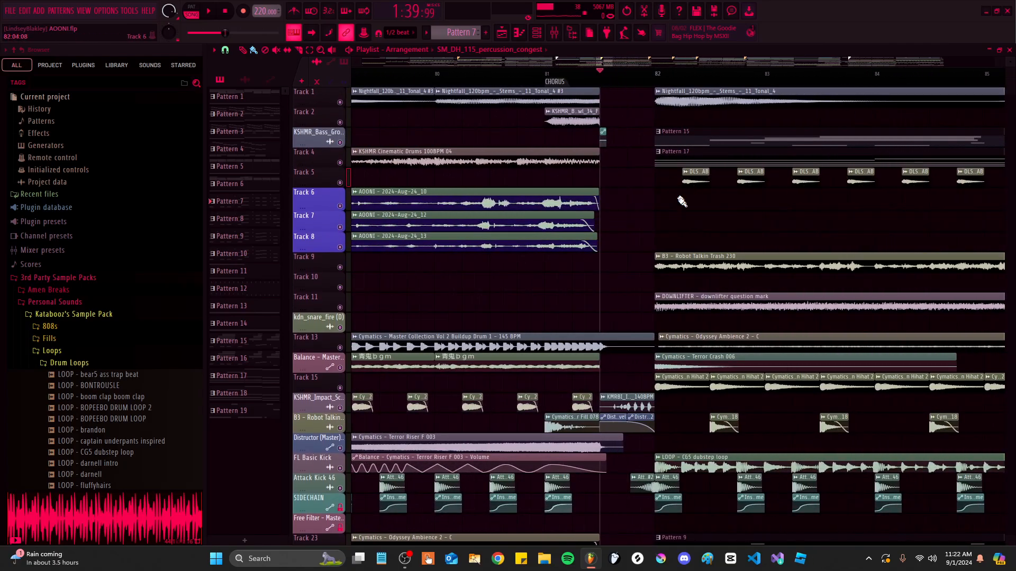
scroll(682, 201, down, 3)
scroll(678, 311, down, 3)
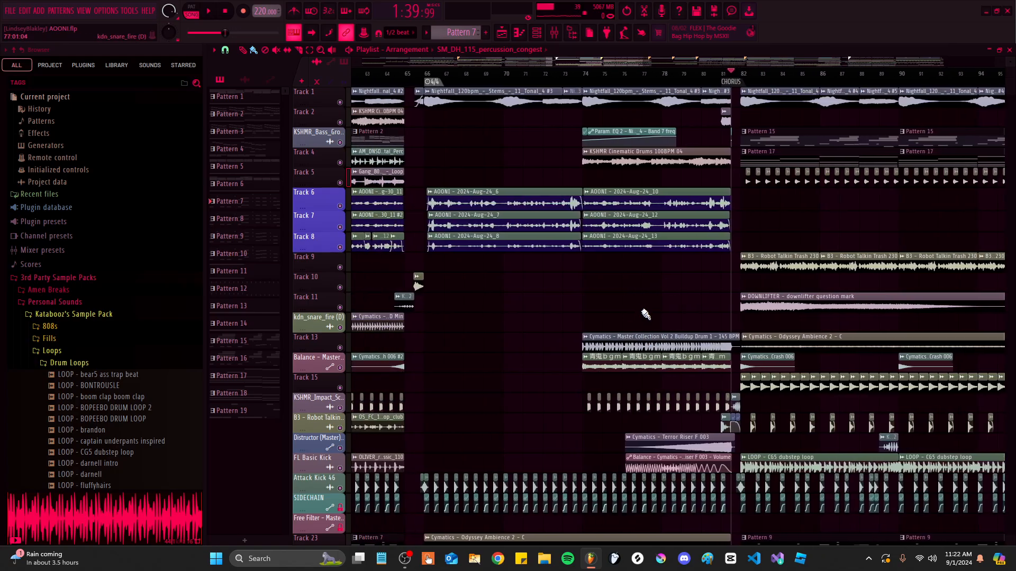
scroll(638, 292, down, 3)
scroll(635, 292, up, 3)
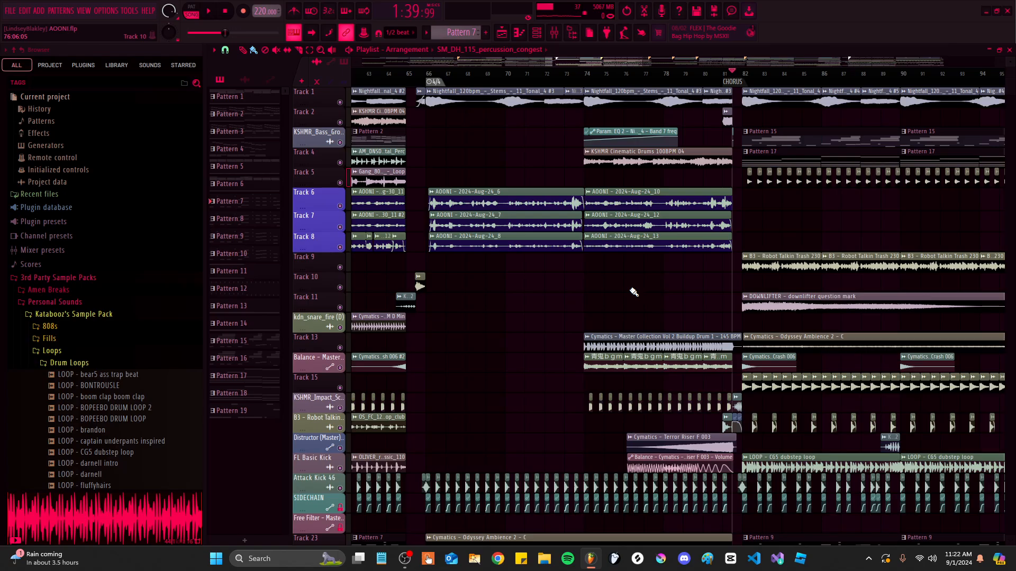
scroll(714, 173, down, 1)
scroll(725, 142, up, 5)
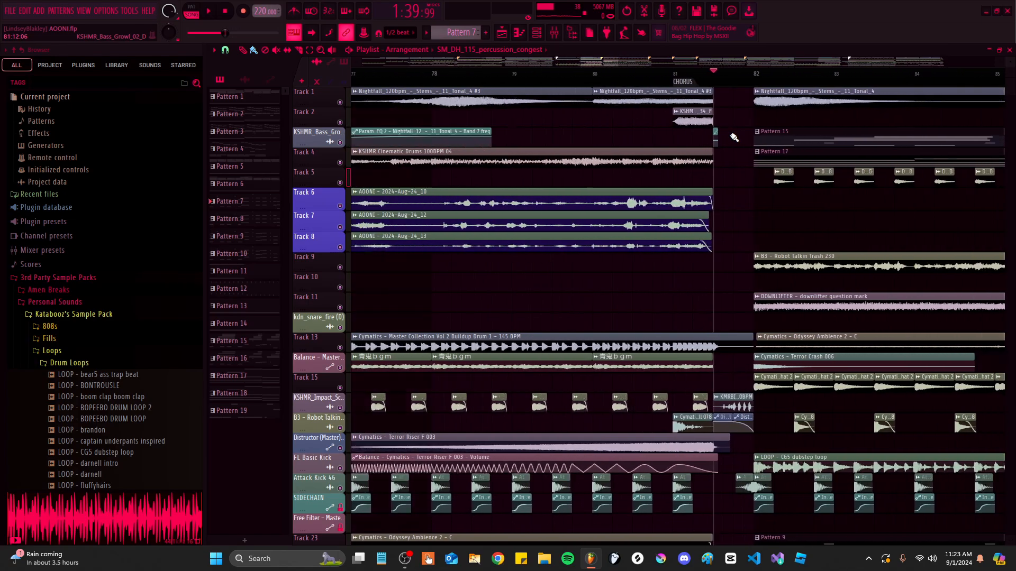
scroll(732, 137, down, 4)
Place the playhead at bar 66 and examine how the bridge layers from there differ from the build-up at bar 74
scroll(440, 131, up, 3)
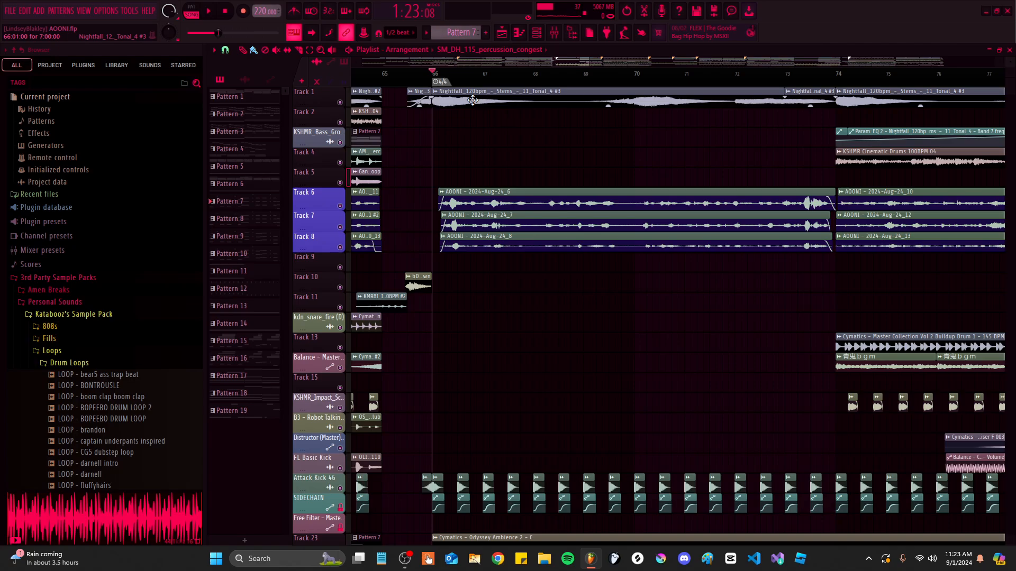
scroll(579, 281, right, 4)
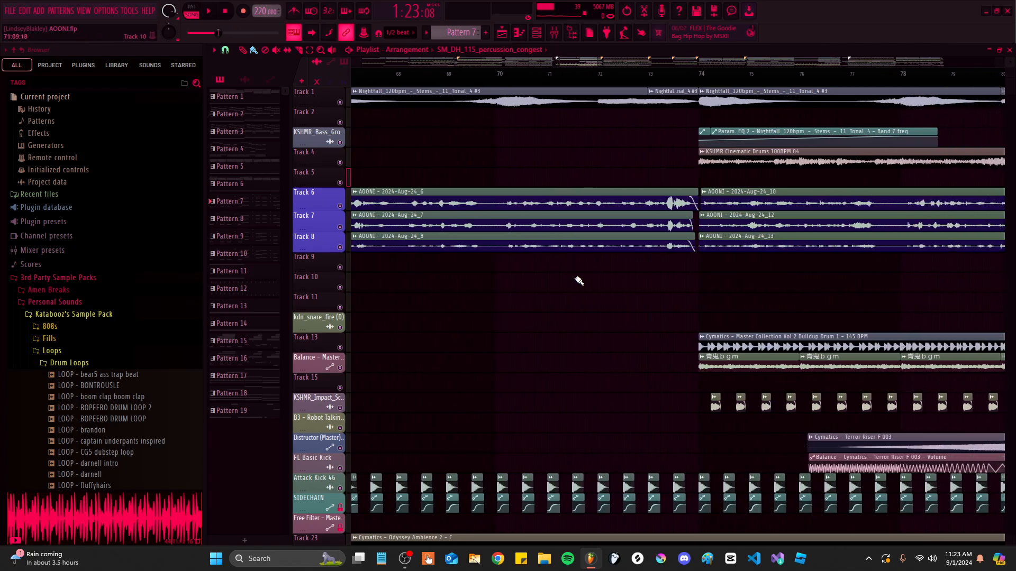
scroll(584, 283, down, 4)
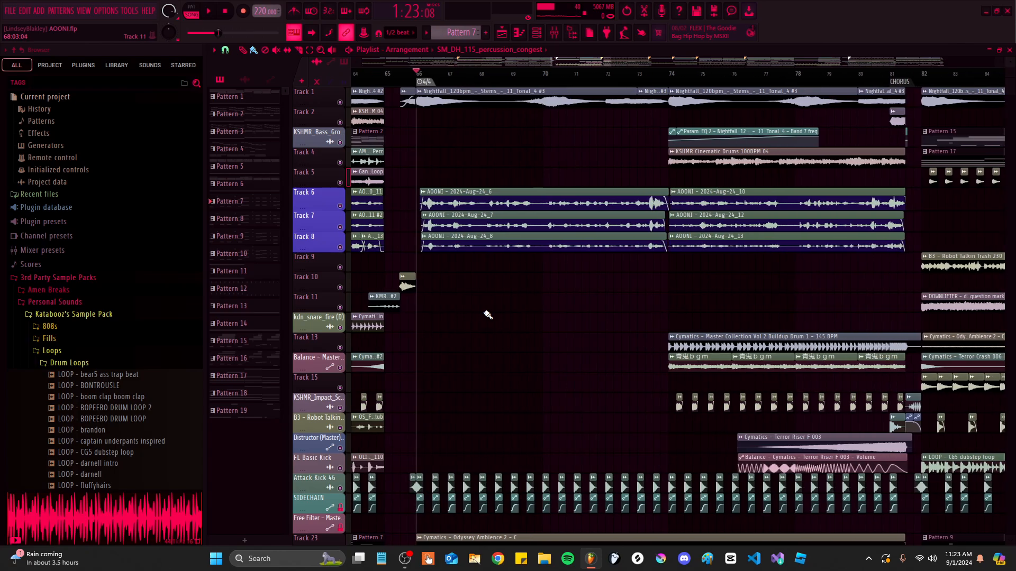
drag(483, 311, 466, 312)
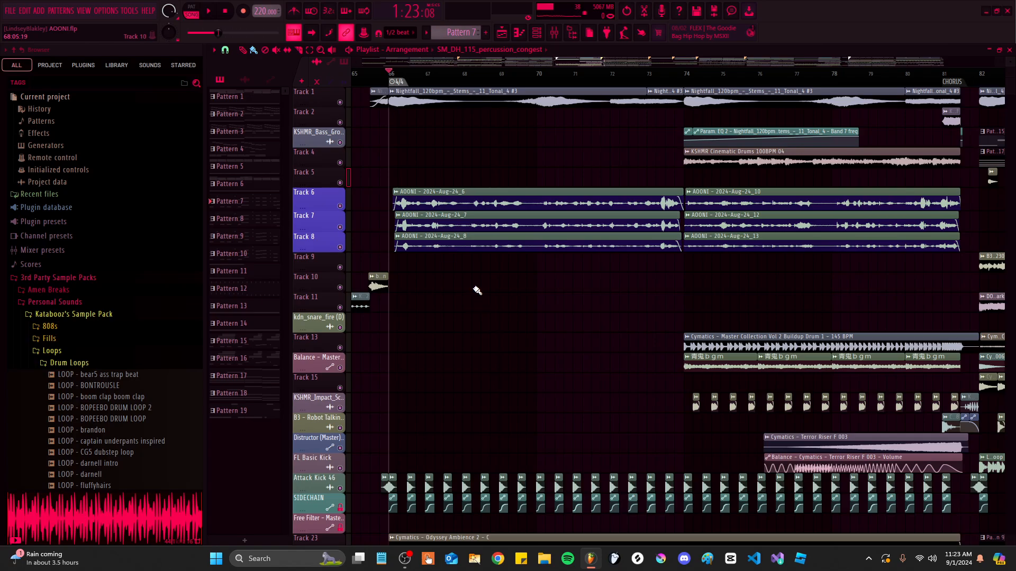
scroll(445, 289, up, 3)
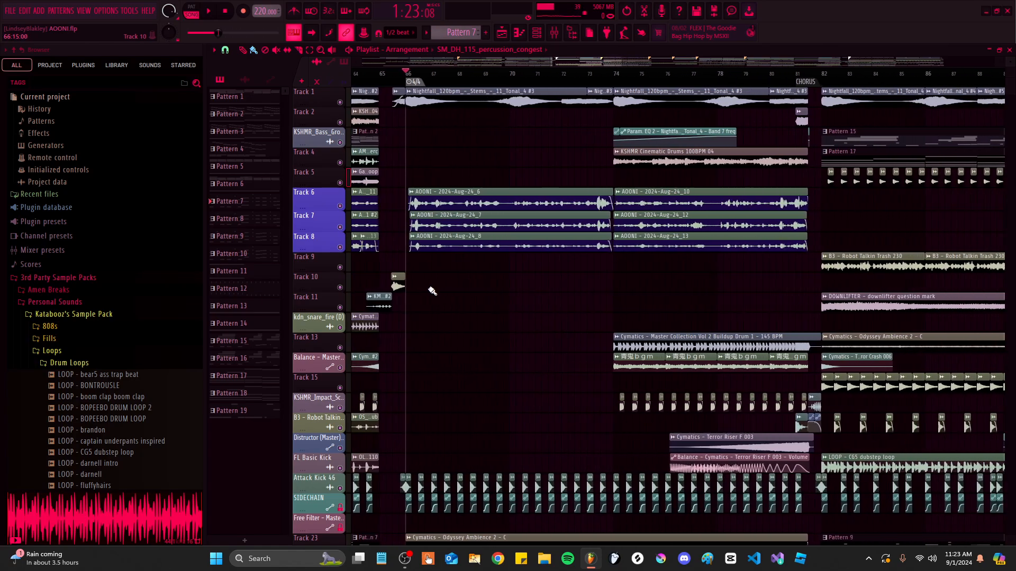
scroll(388, 265, up, 2)
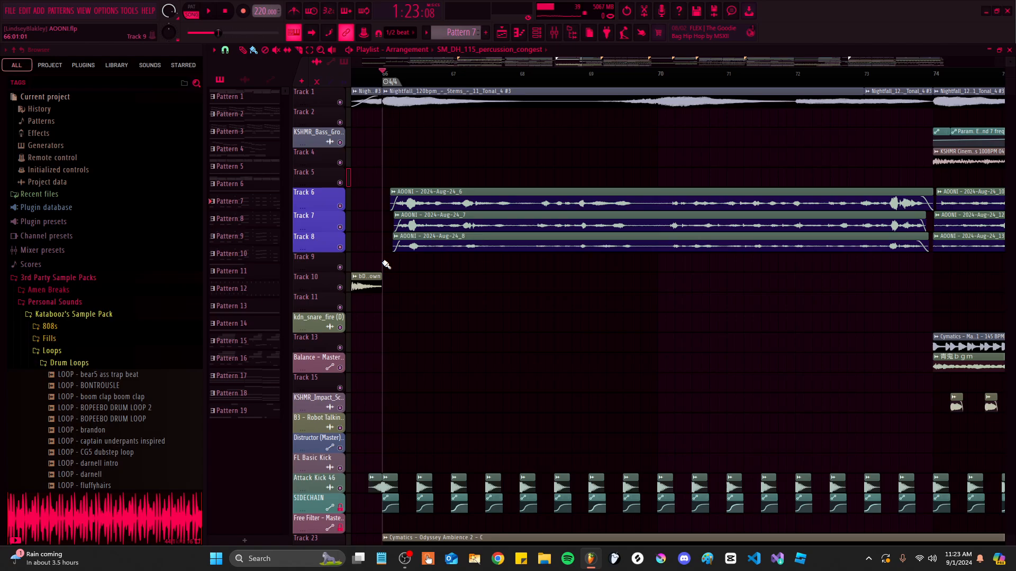
scroll(381, 269, down, 2)
scroll(379, 270, up, 1)
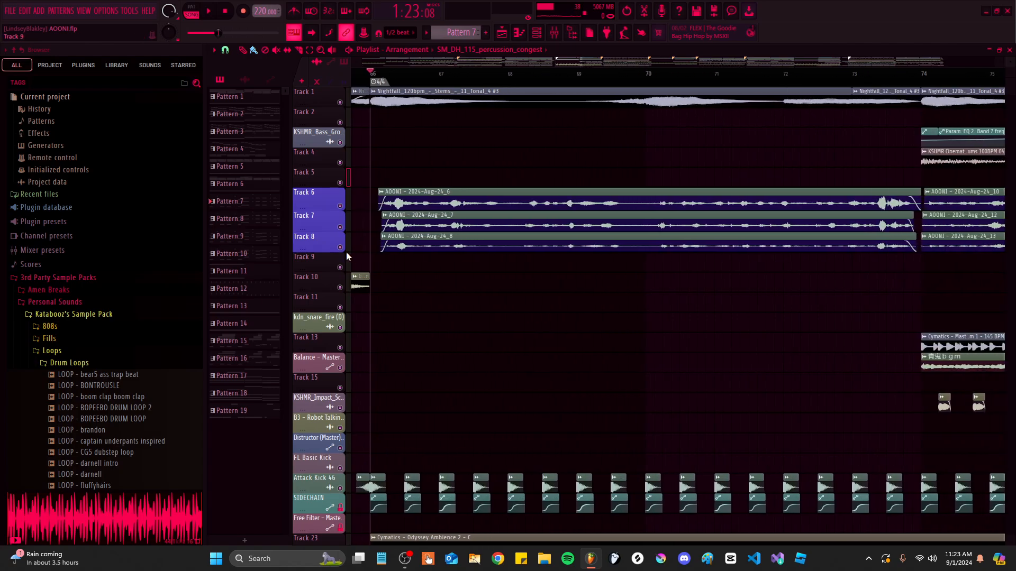
Solo the grouped AOONI recordings on Tracks 6 to 8 and play them from bar 66 up to the chorus marker
right_click(340, 207)
scroll(402, 259, down, 4)
key(space)
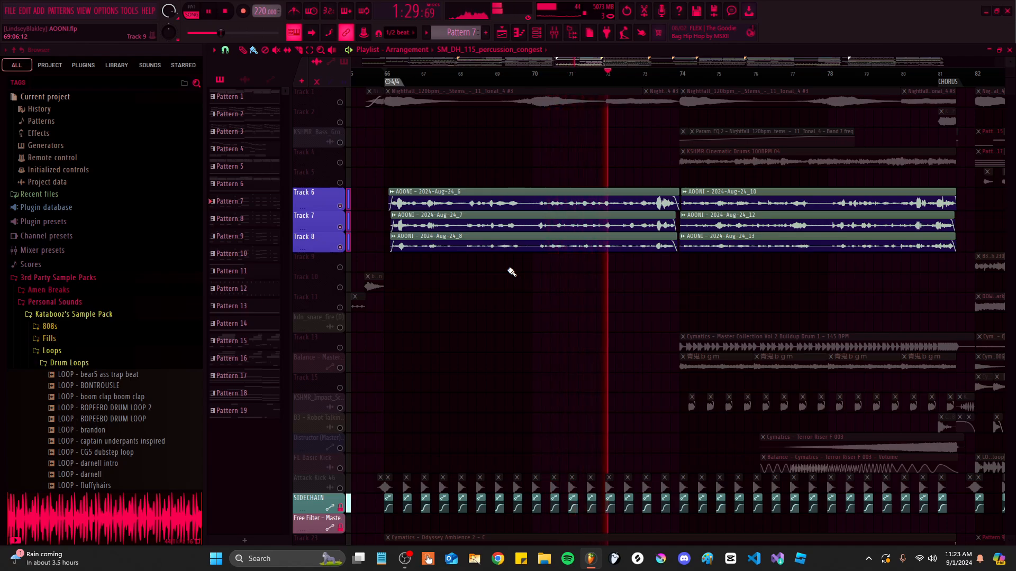
scroll(671, 309, down, 2)
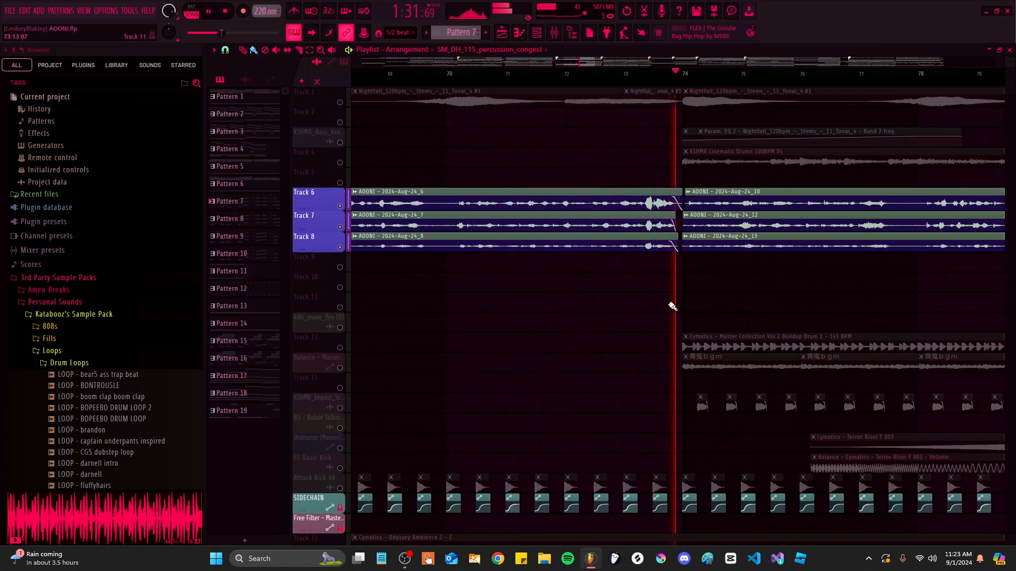
scroll(682, 318, up, 3)
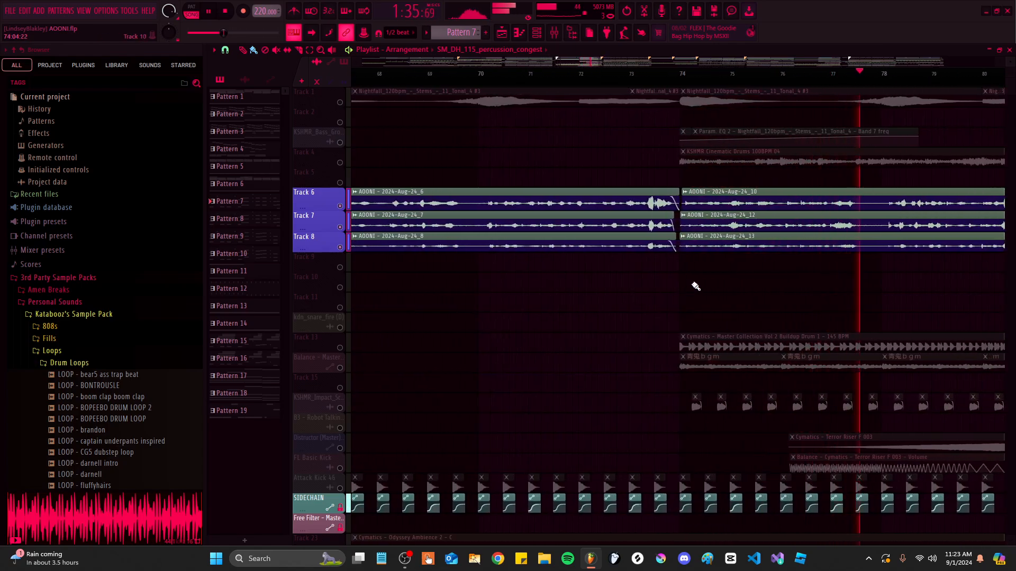
scroll(700, 297, down, 3)
scroll(848, 270, up, 2)
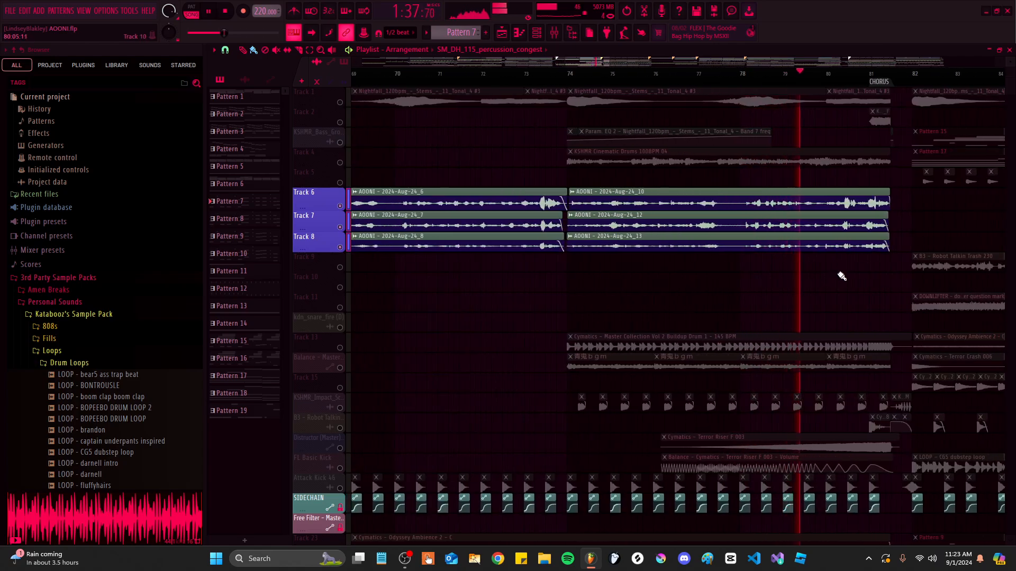
scroll(944, 320, up, 1)
scroll(931, 320, down, 3)
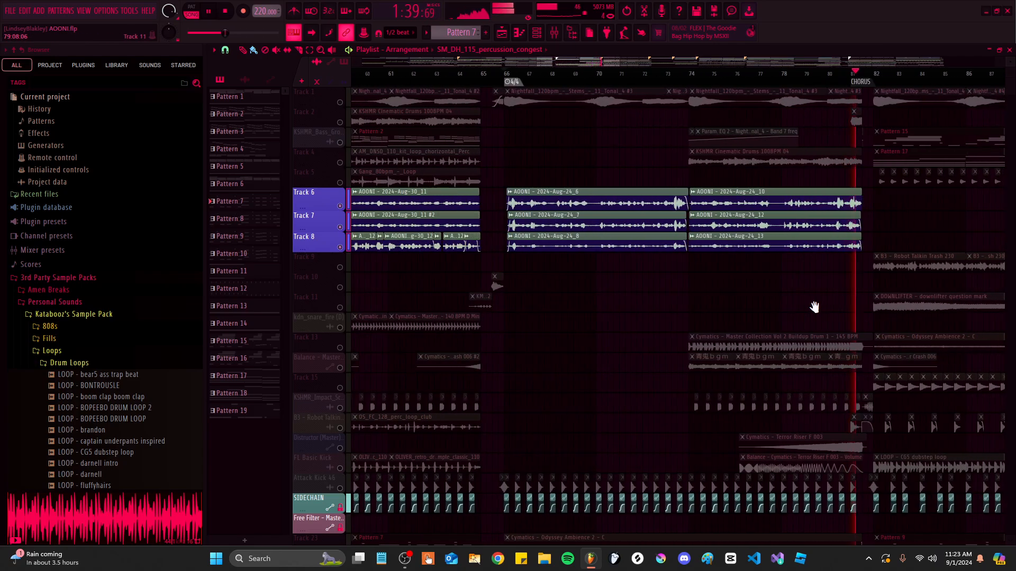
Stop playback, clear the solo on the AOONI vocal tracks, and examine how the bridge from bar 66 fits into the full arrangement
scroll(601, 277, up, 1)
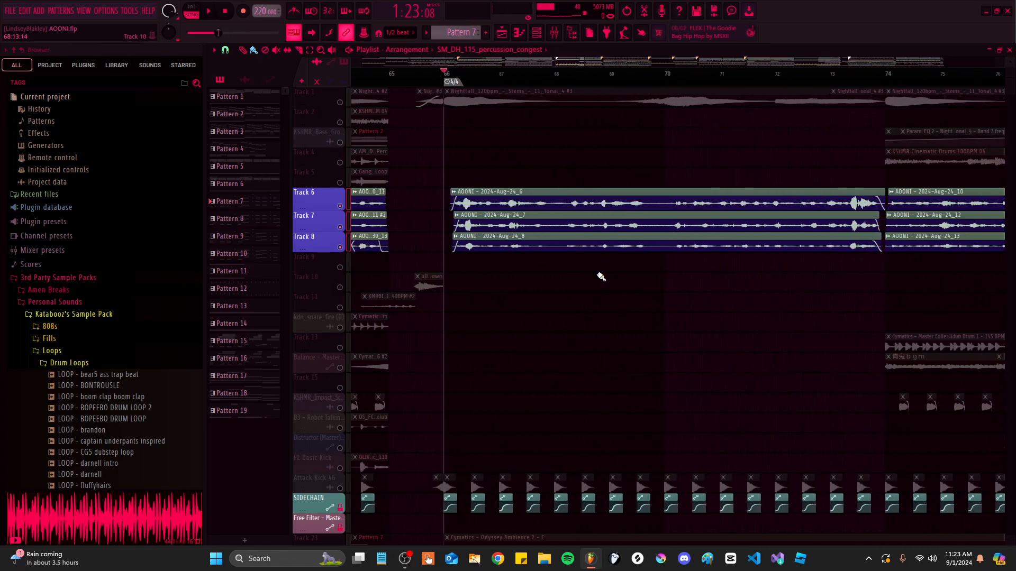
scroll(533, 295, down, 3)
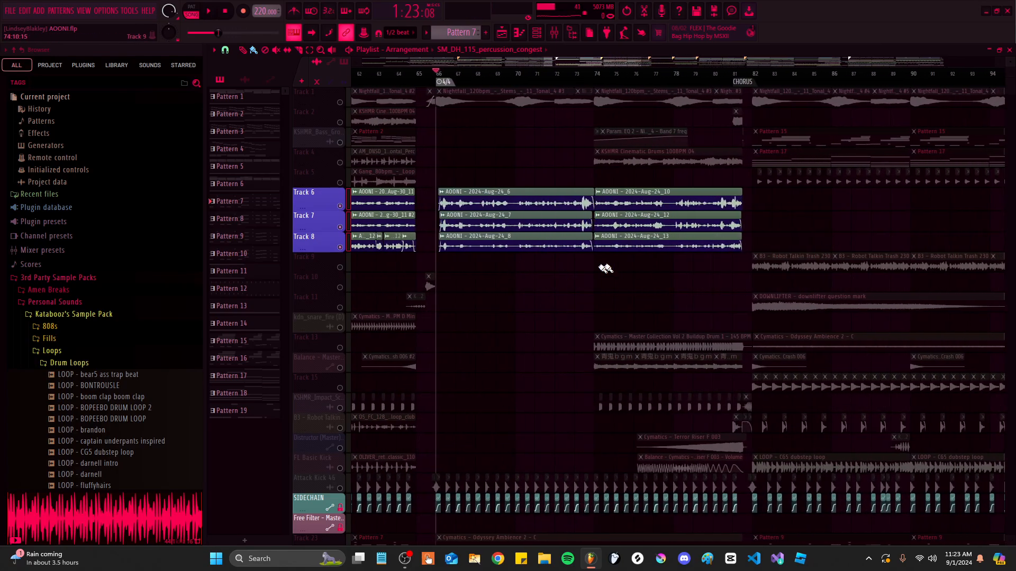
scroll(493, 289, up, 3)
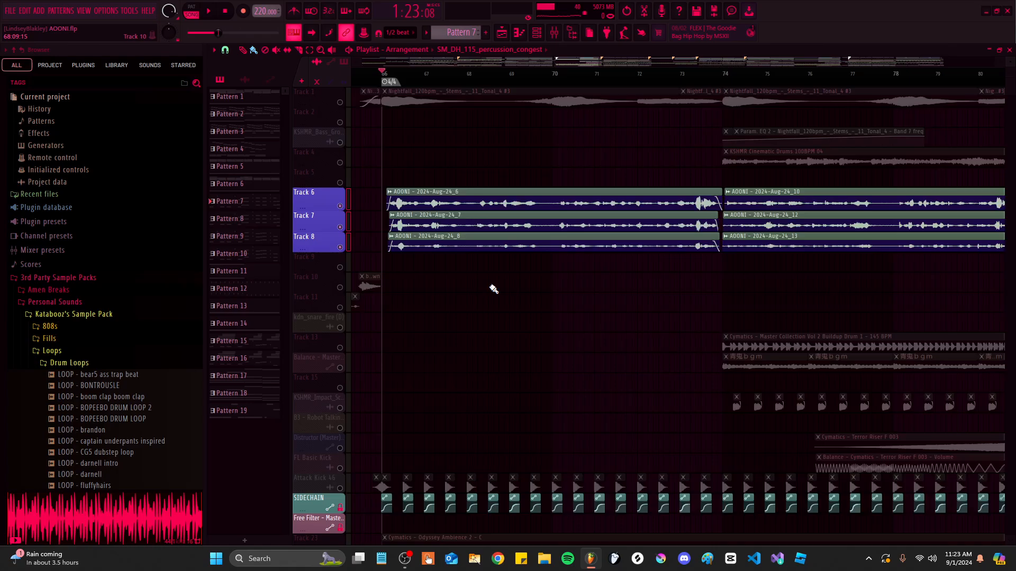
right_click(341, 226)
drag(531, 476, 474, 508)
scroll(458, 363, down, 5)
scroll(574, 281, up, 2)
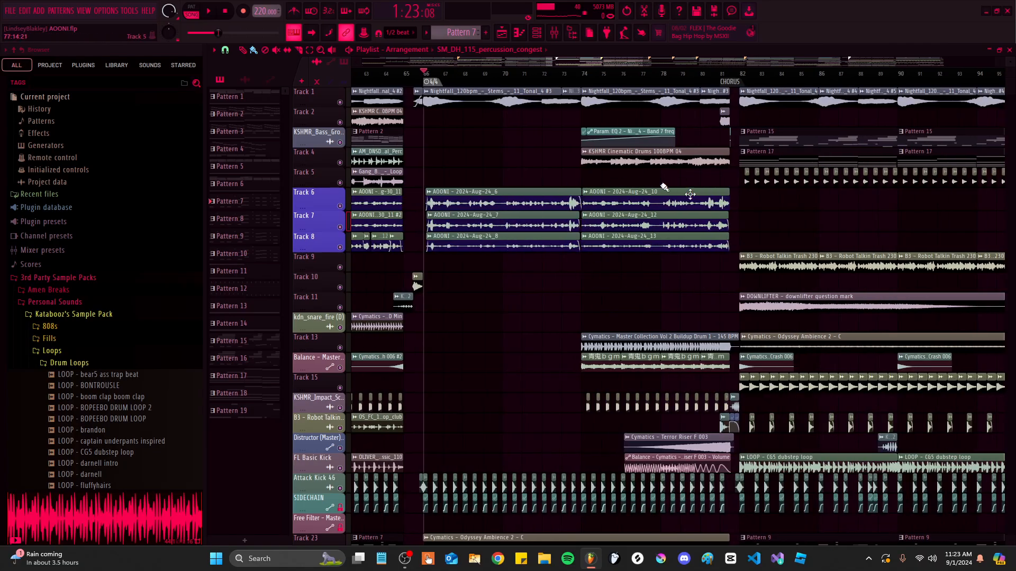
scroll(664, 187, down, 6)
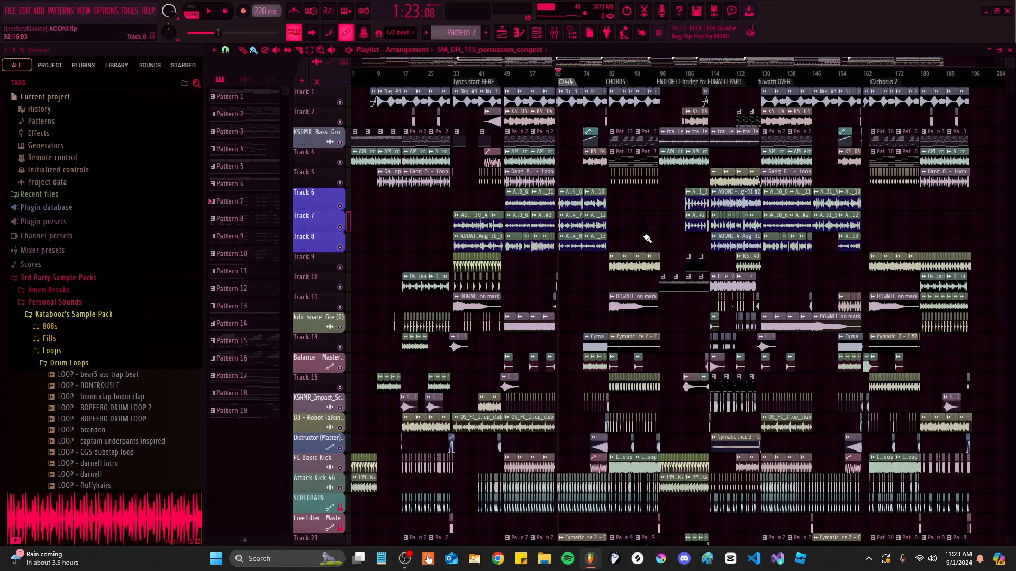
scroll(614, 254, up, 8)
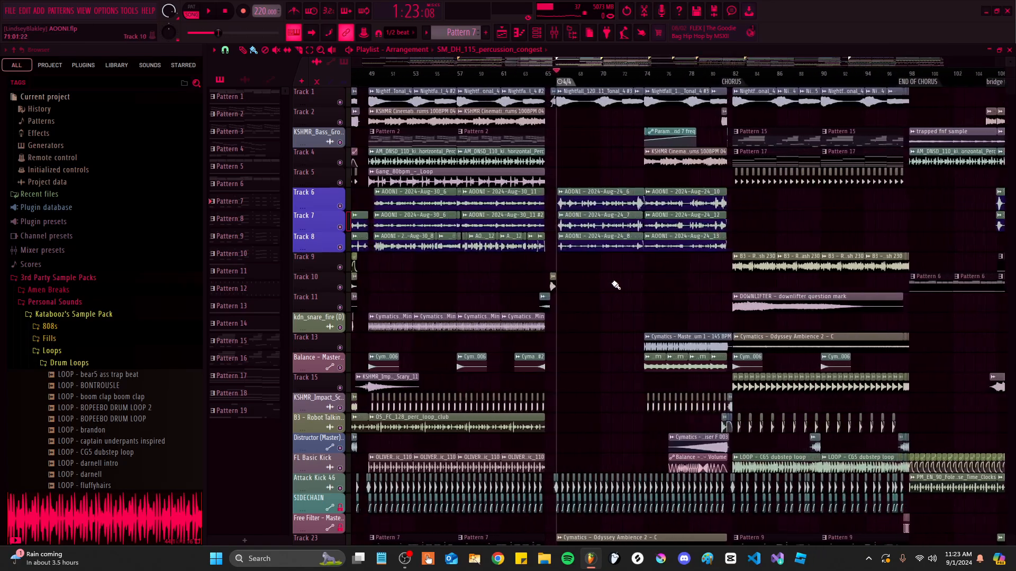
scroll(582, 269, down, 2)
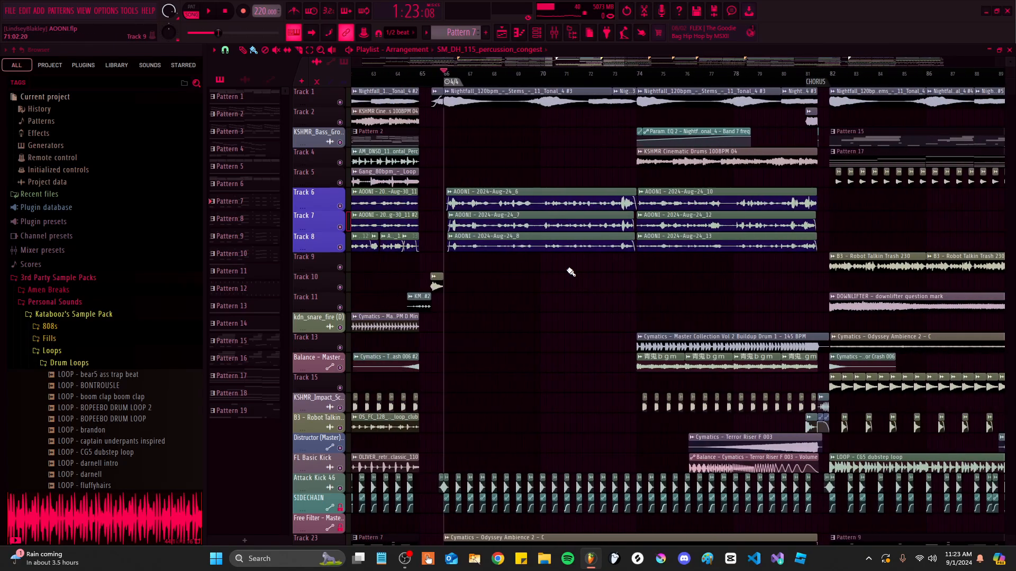
scroll(577, 266, up, 4)
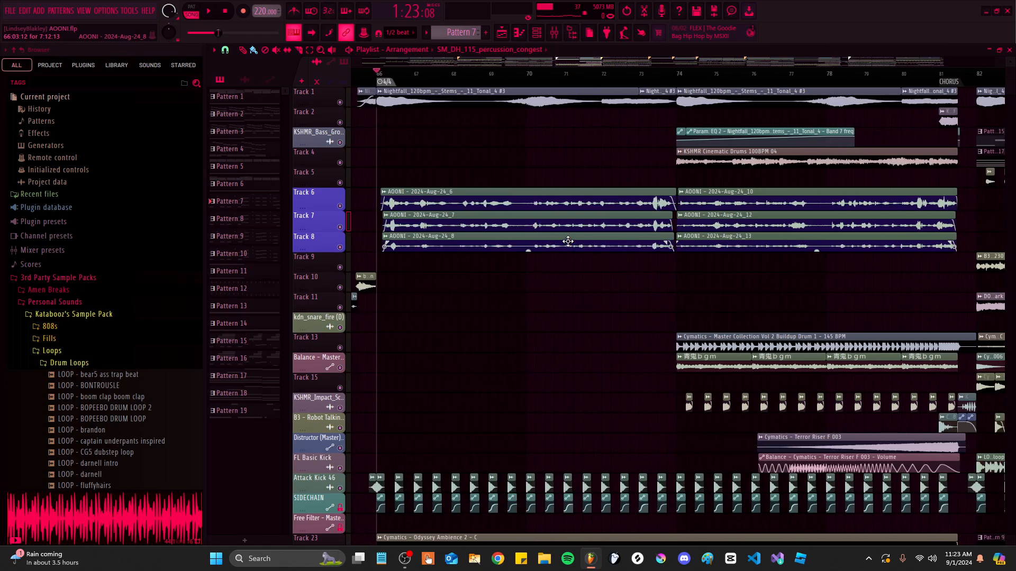
Inspect the channel settings of the AOONI - 2024-Aug-24_6 clip, and play it from bar 66 with Track 6 soloed
scroll(476, 227, up, 3)
drag(482, 220, 553, 258)
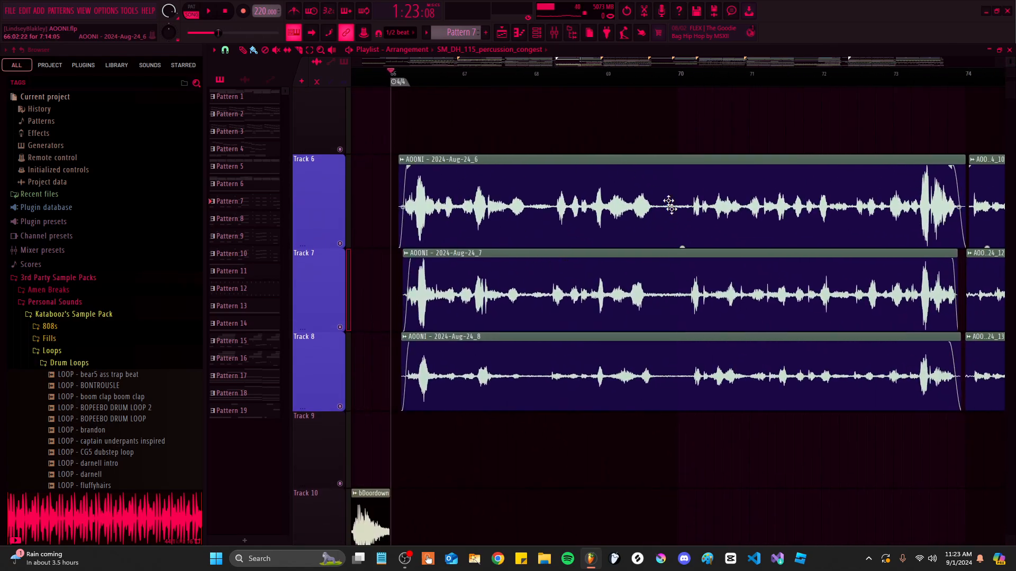
drag(485, 263, 476, 273)
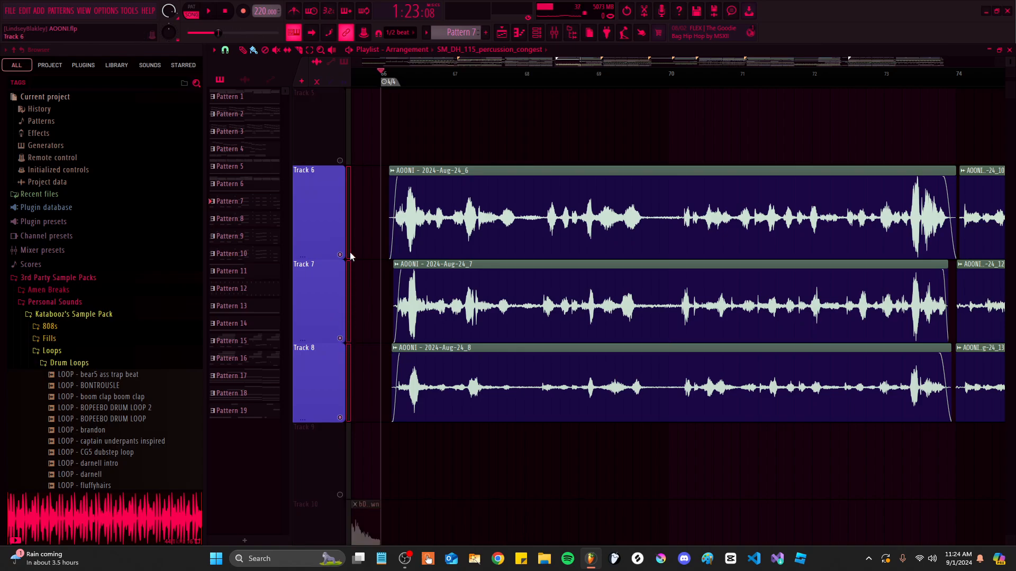
double_click(465, 212)
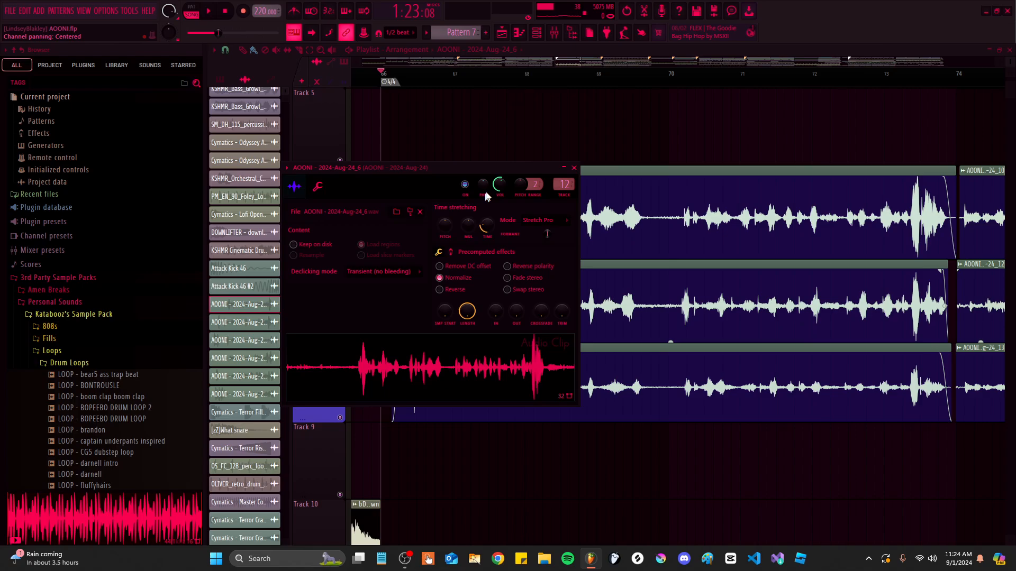
click(574, 168)
right_click(340, 255)
key(space)
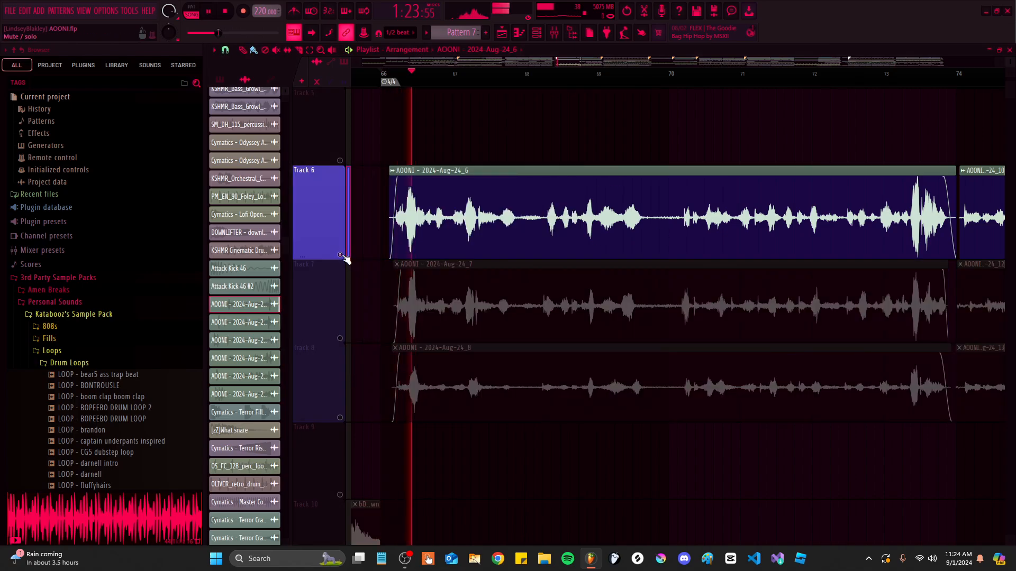
Solo Track 7, inspect the channel settings of the AOONI - 2024-Aug-24_7 clip, and play it from bar 66
right_click(337, 340)
double_click(461, 276)
click(587, 182)
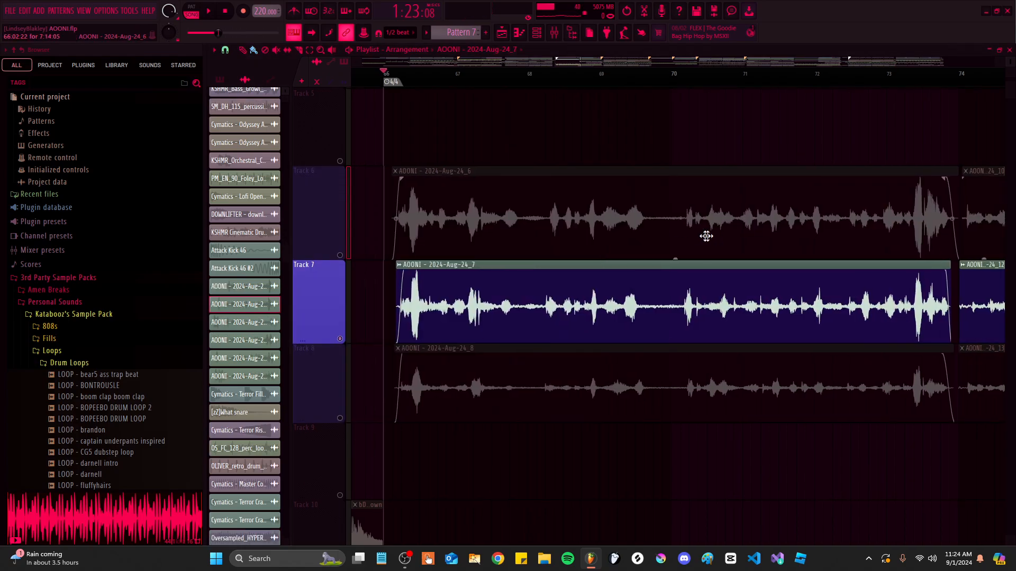
scroll(447, 280, up, 2)
drag(447, 280, 475, 248)
key(space)
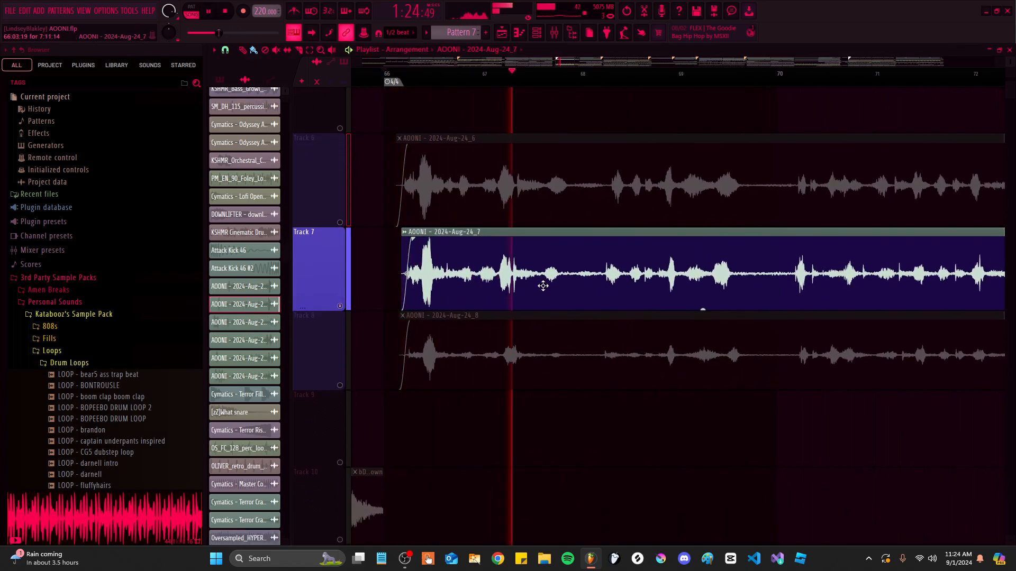
key(space)
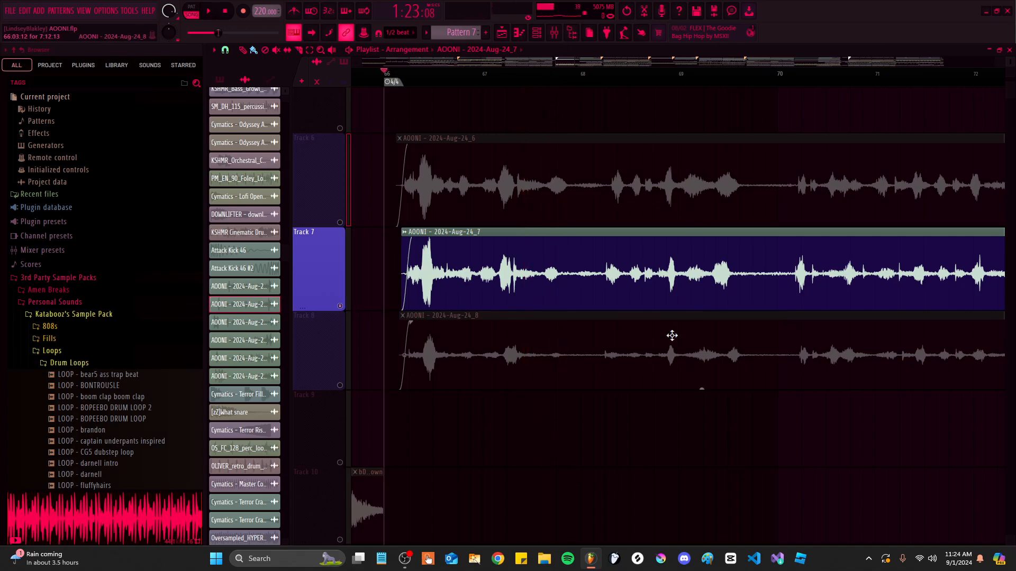
Solo Track 8 to inspect the AOONI - 2024-Aug-24_8 clip's channel settings, and re-enable Tracks 7 and 6
right_click(339, 385)
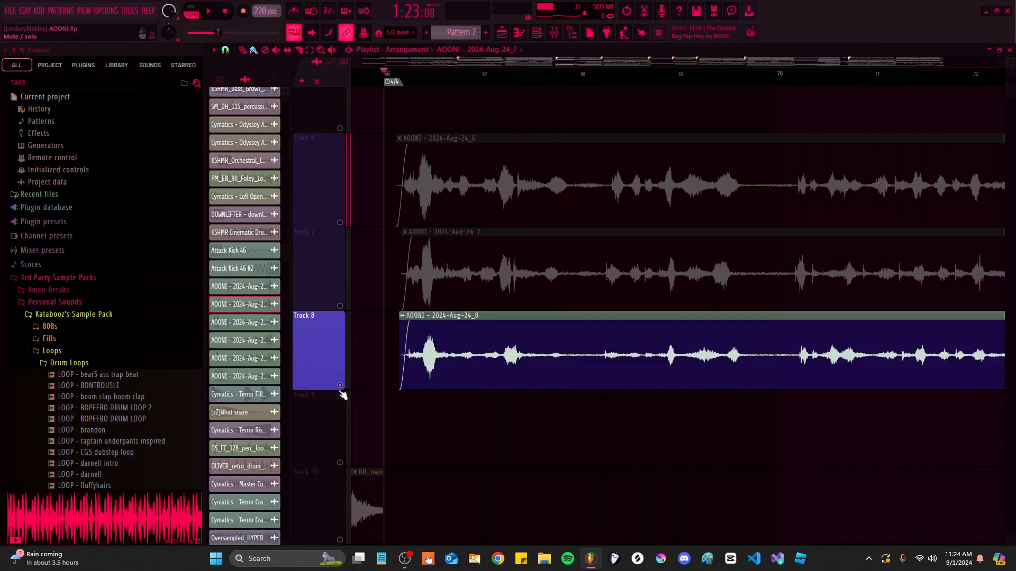
double_click(489, 350)
click(601, 195)
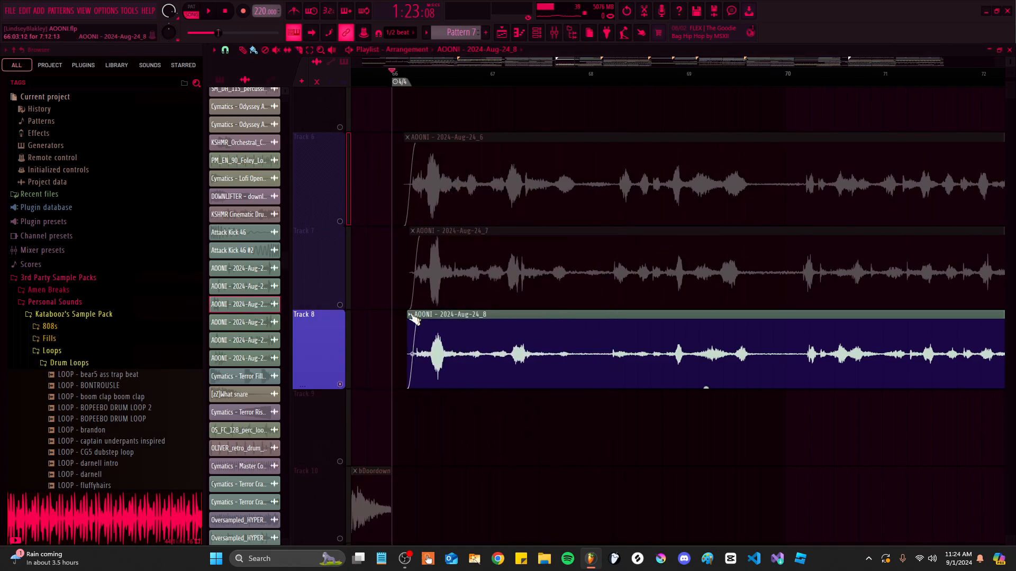
click(340, 305)
click(339, 221)
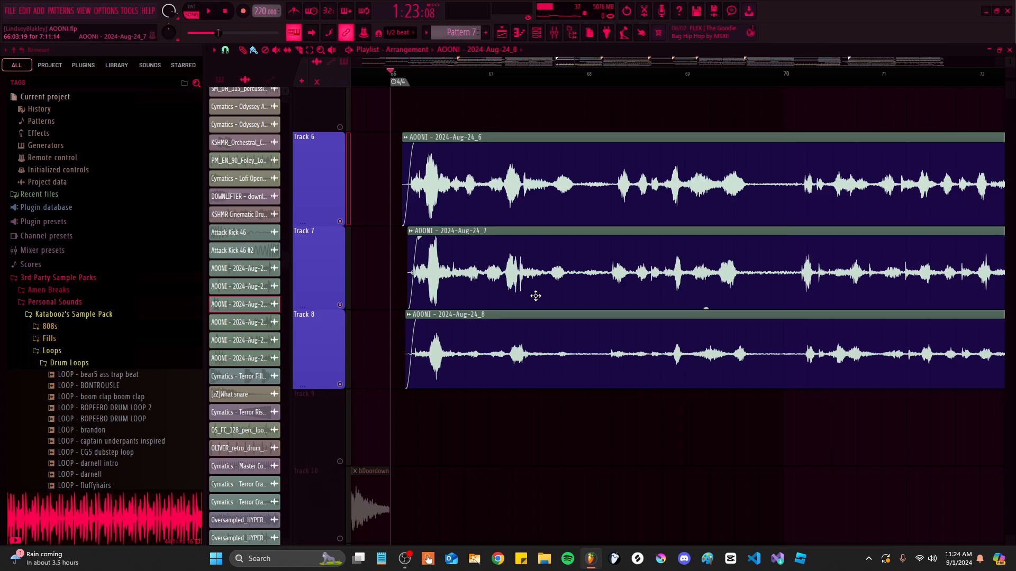
Examine the mixer insert and effects chain of AOONI - 2024-Aug-24, leaving its name unchanged, and return to the playlist
click(554, 33)
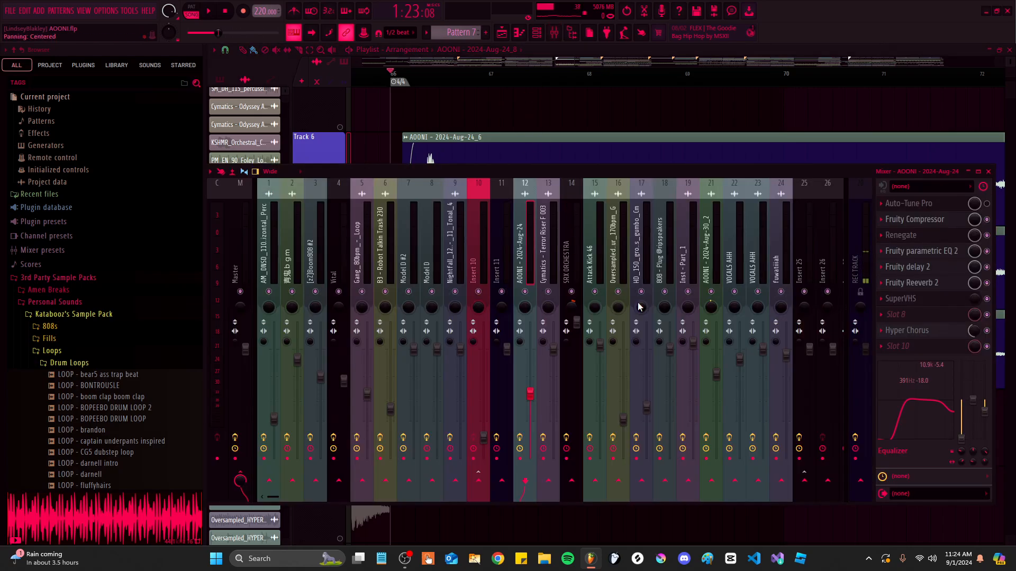
key(F2)
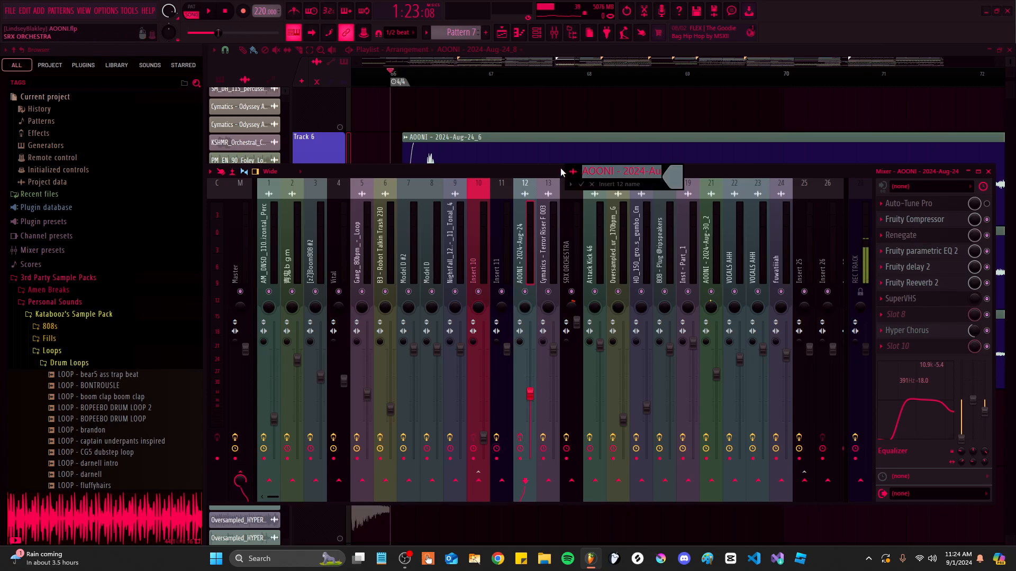
key(Escape)
key(Escape)
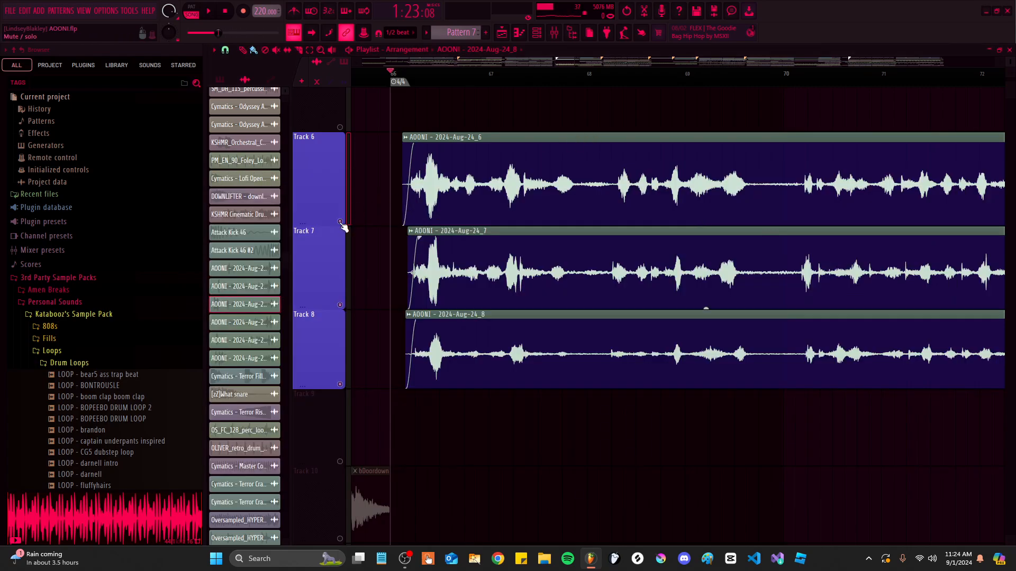
Solo Track 6 and play its AOONI recording alone from bar 66 to about bar 70
right_click(341, 223)
drag(431, 244, 409, 279)
key(space)
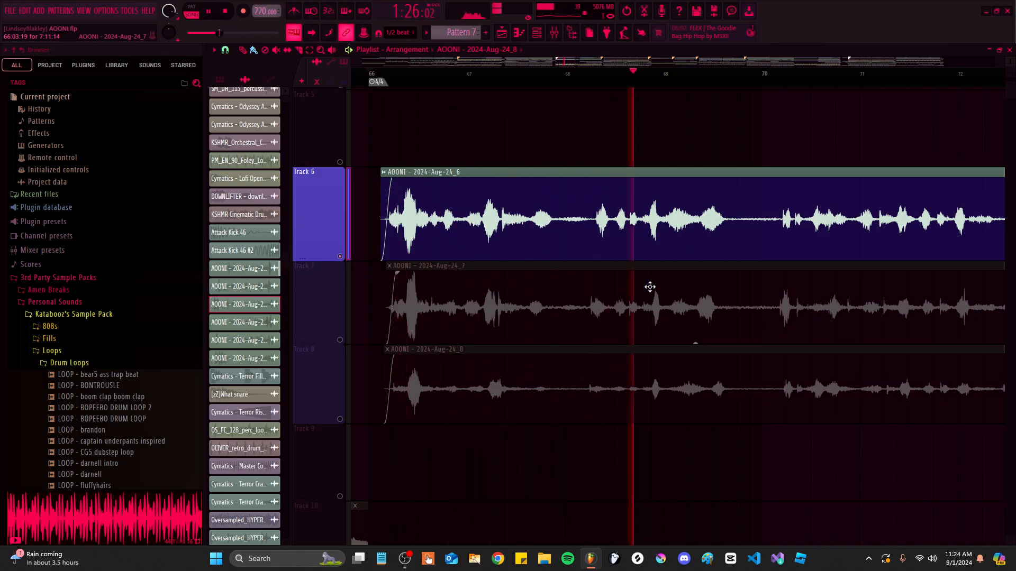
scroll(649, 286, down, 2)
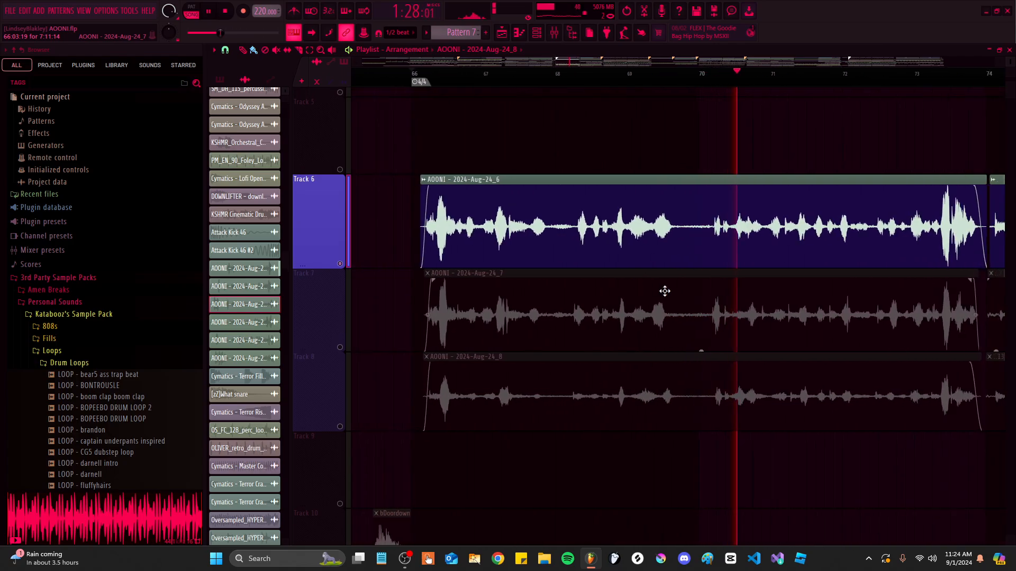
scroll(665, 291, up, 1)
key(space)
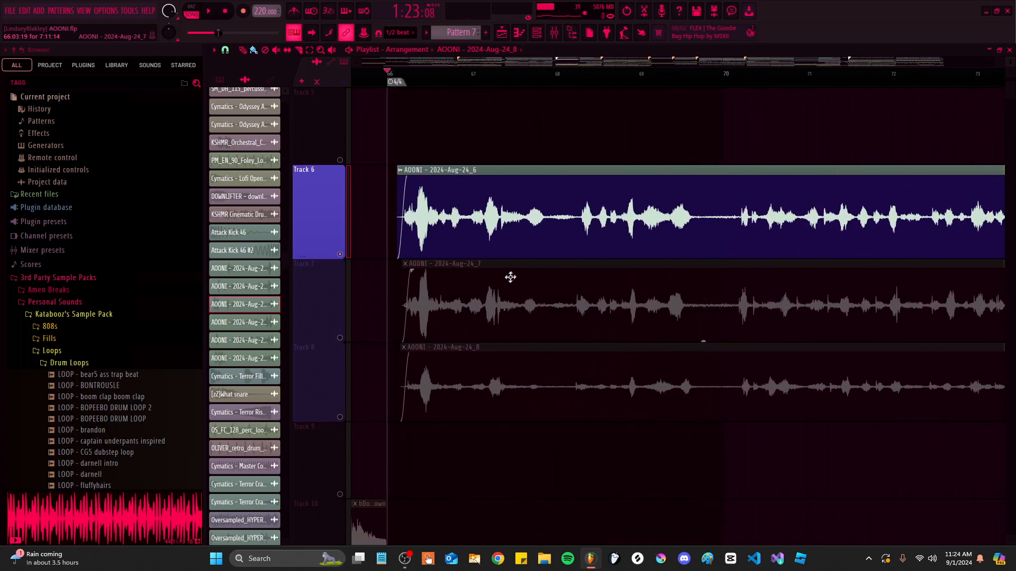
Re-enable Tracks 7 and 8 and play the three layered AOONI recordings together from bar 66
scroll(418, 352, up, 1)
click(340, 338)
click(340, 417)
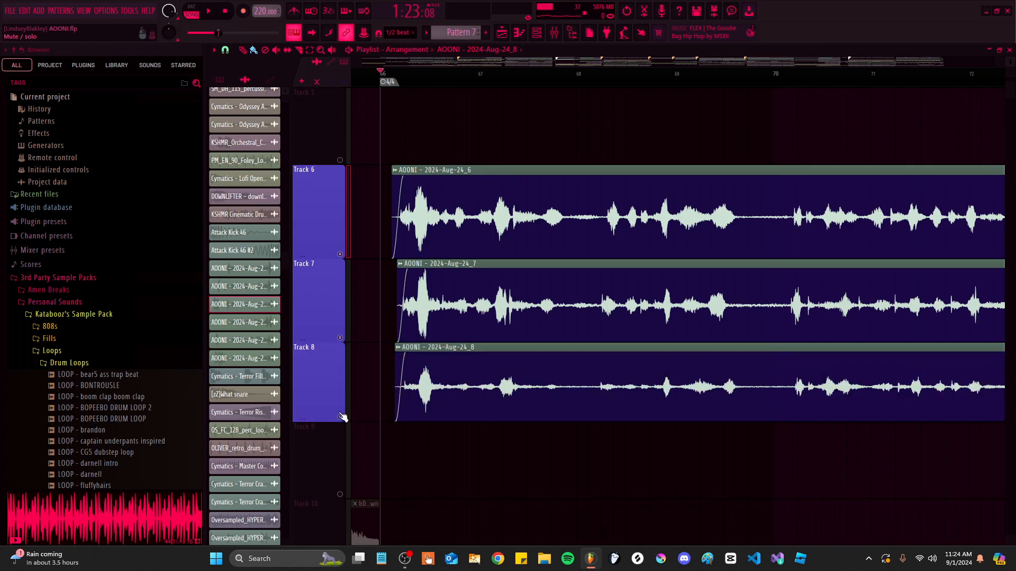
scroll(589, 255, down, 1)
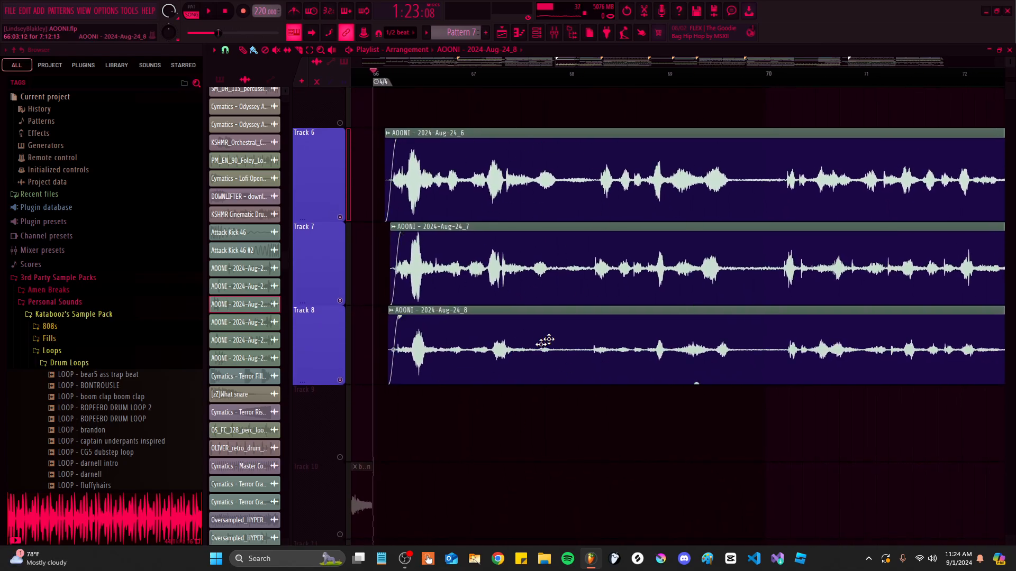
key(space)
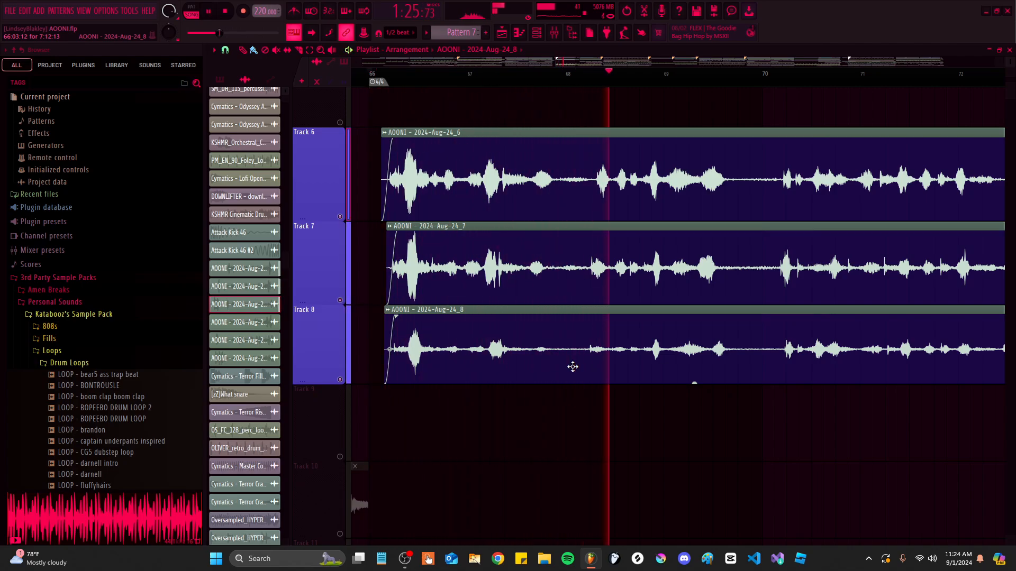
drag(723, 325, 662, 326)
key(space)
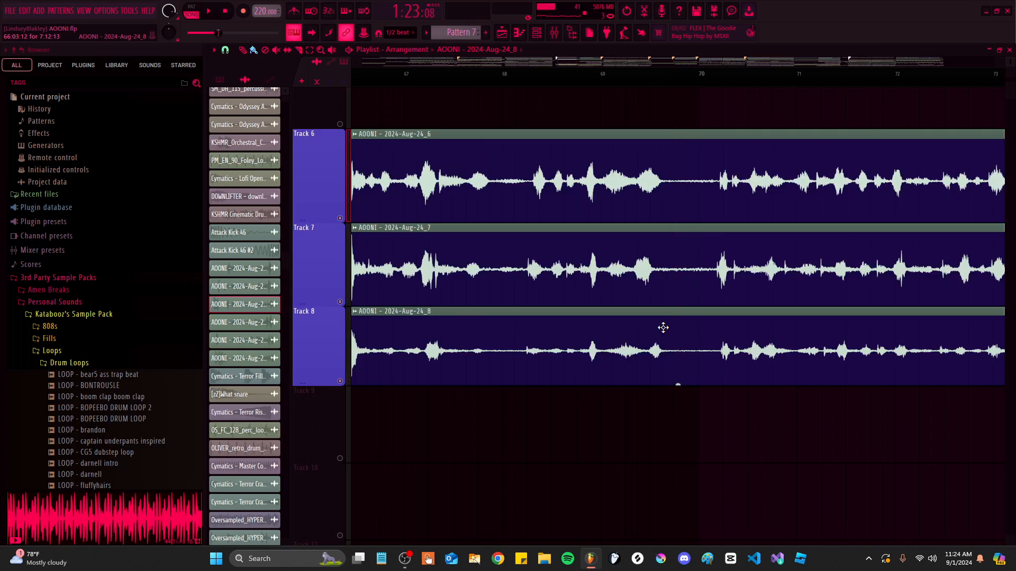
Place the playhead in the verse near bar 38 and inspect the channel settings of the AOONI - 2024-Aug-30_3 and AOONI - 2024-Aug-30_4 clips
scroll(676, 318, down, 6)
scroll(686, 312, down, 8)
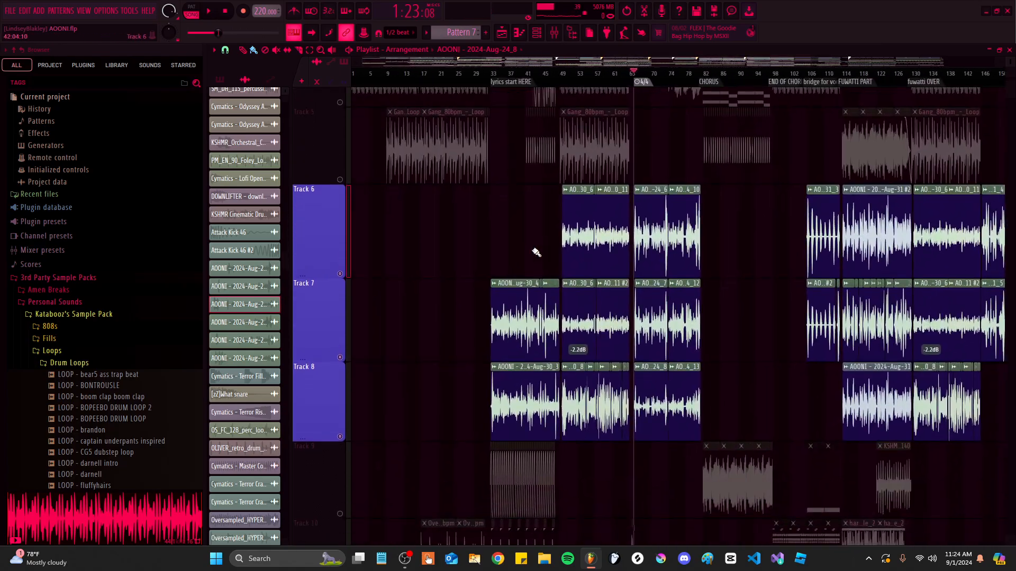
scroll(536, 253, up, 6)
click(471, 76)
scroll(458, 360, up, 10)
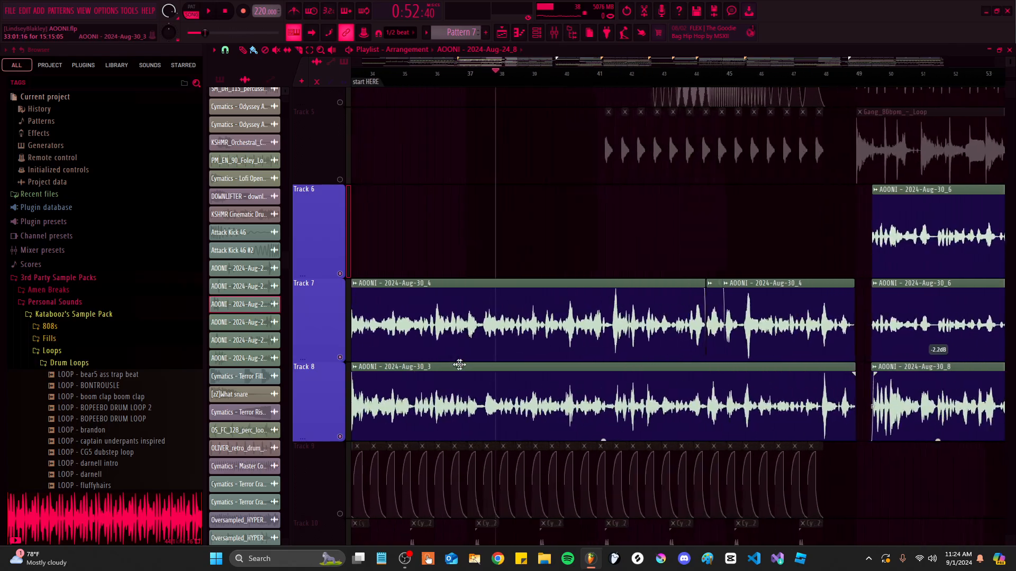
drag(532, 340, 530, 253)
scroll(580, 278, down, 7)
scroll(555, 316, up, 3)
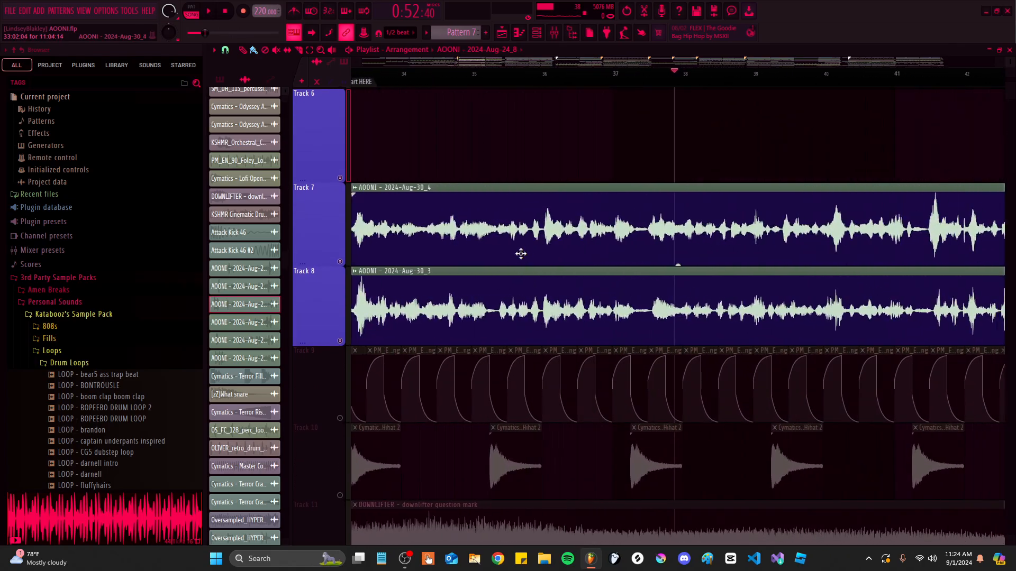
double_click(521, 286)
click(771, 295)
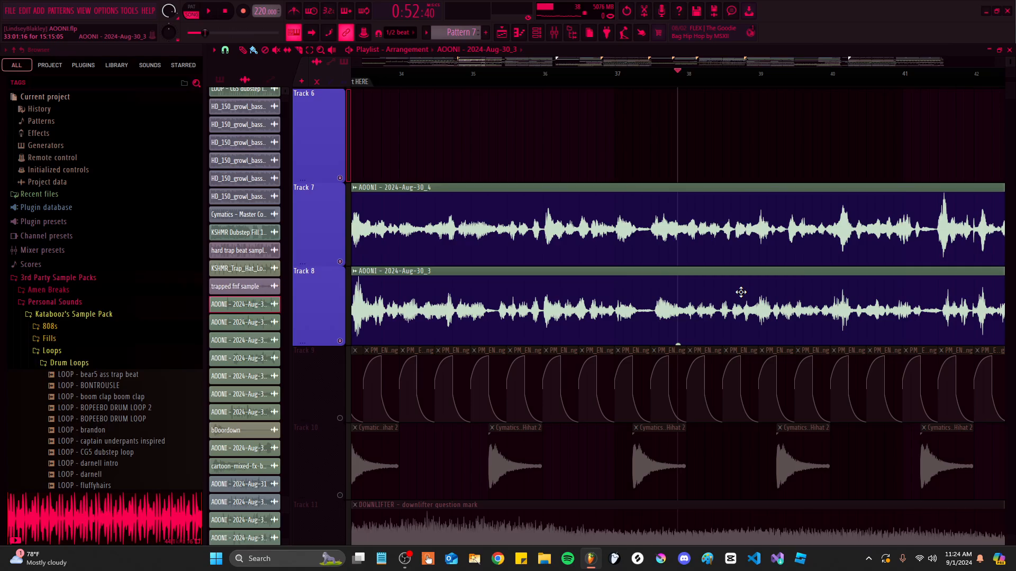
double_click(511, 206)
drag(716, 258, 503, 249)
Return the playhead to the start of the bridge at bar 66
scroll(508, 249, down, 7)
scroll(511, 249, down, 2)
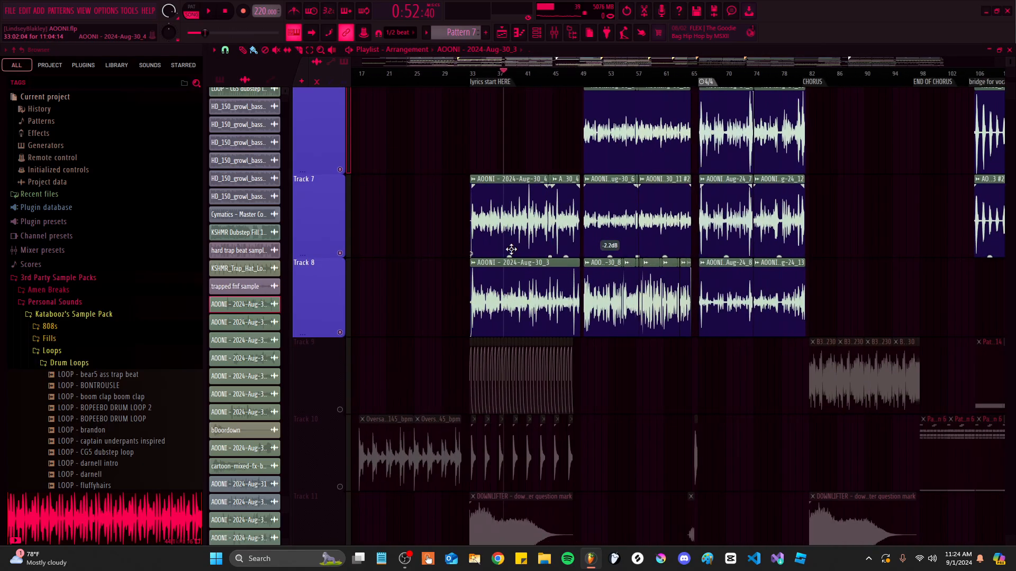
scroll(767, 254, up, 5)
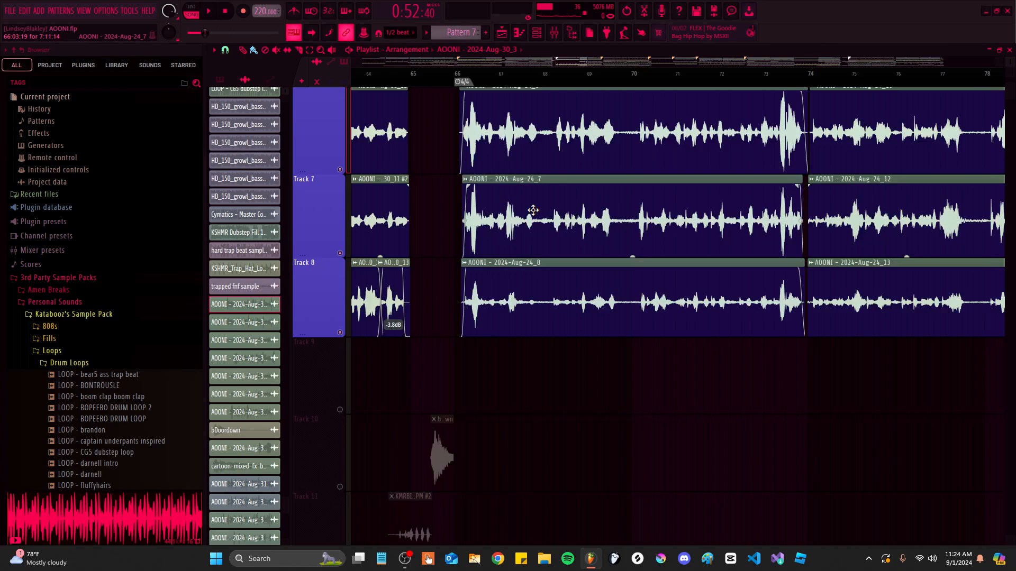
click(396, 77)
scroll(450, 112, down, 4)
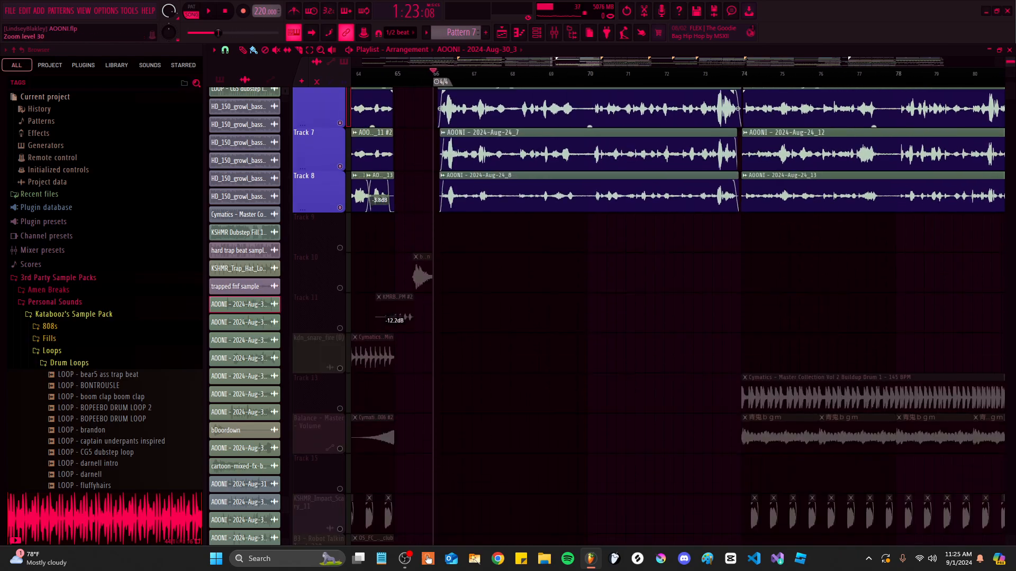
Select the AOONI - 2024-Aug-24 mixer track, then play the three layered bridge vocals from bar 66
click(555, 33)
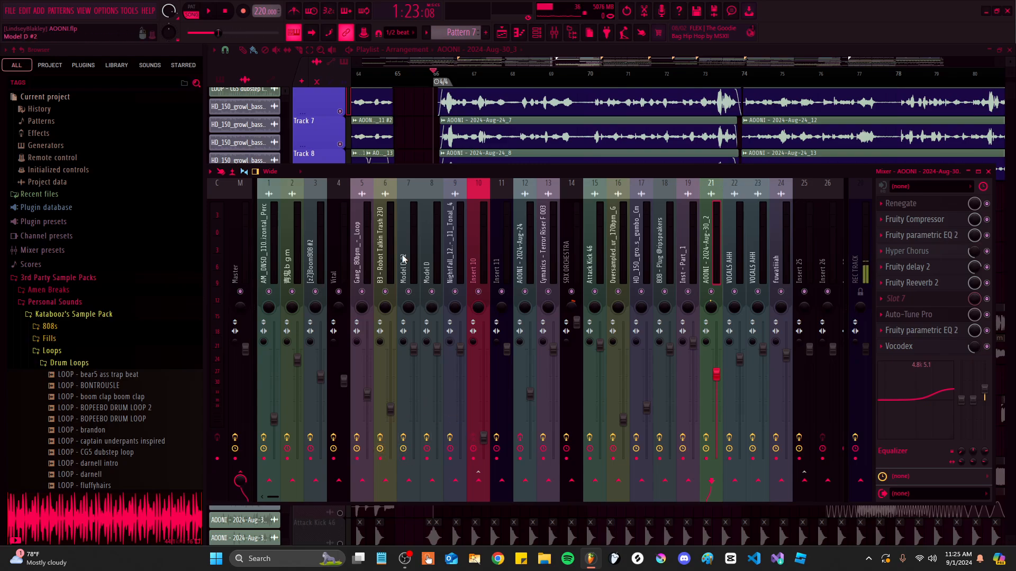
click(514, 425)
key(F9)
drag(574, 198, 579, 270)
key(space)
scroll(566, 57, up, 2)
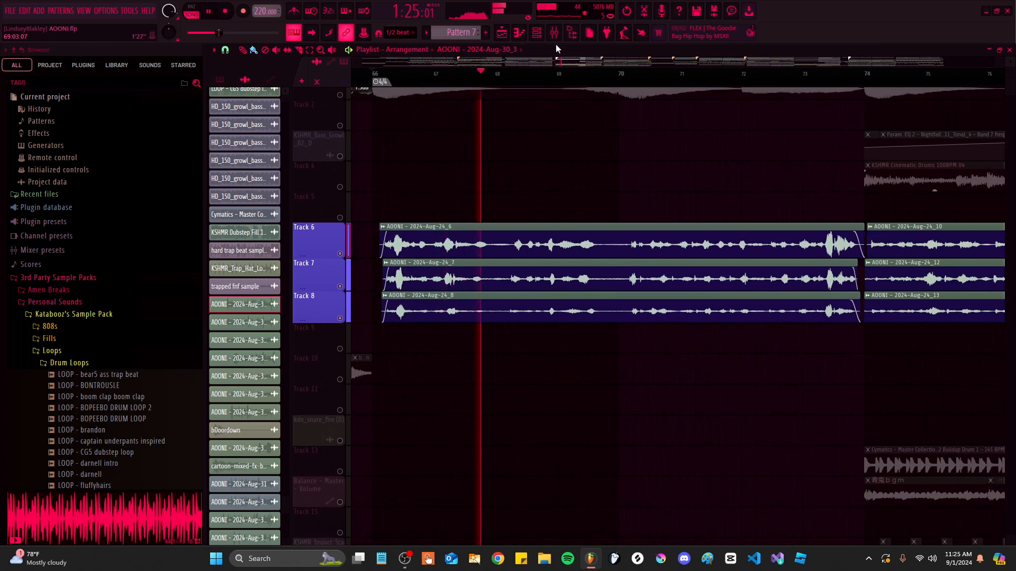
Stop playback and examine the effects chain on the AOONI - 2024-Aug-24 mixer track
key(space)
click(554, 32)
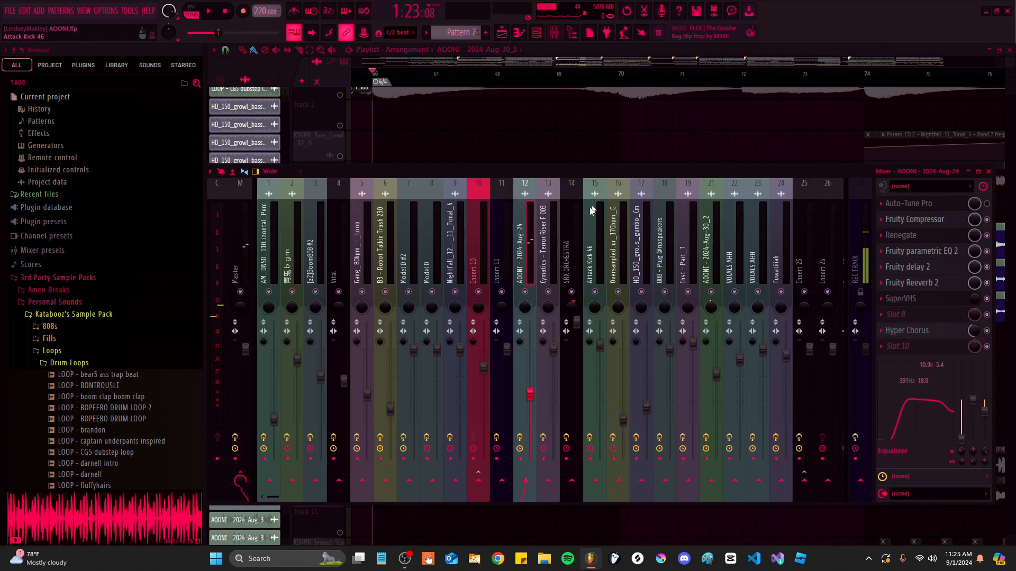
click(964, 274)
key(space)
click(504, 128)
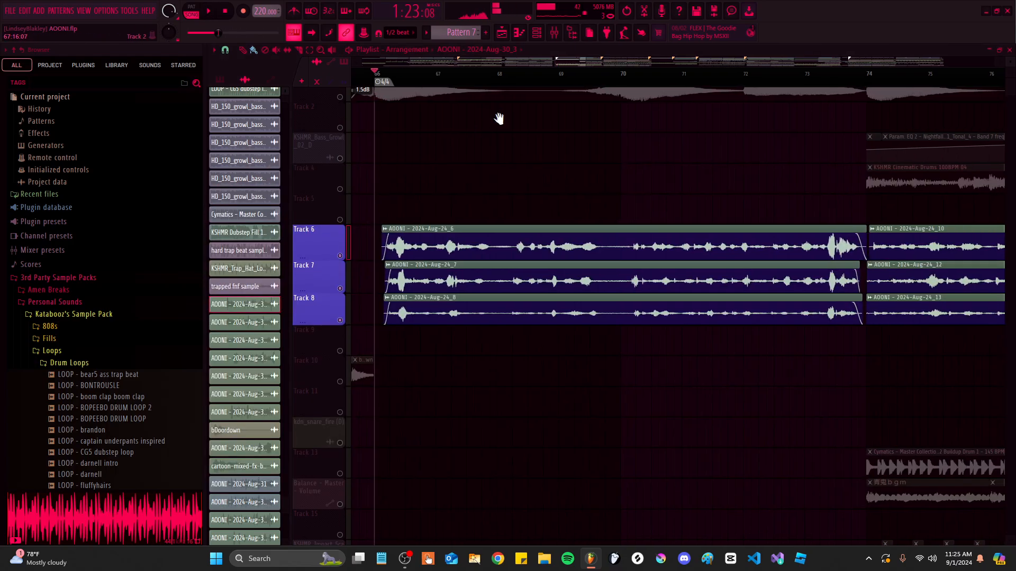
Re-enable all tracks and move the CHORUS marker to bar 82, with the playhead at the same bar
scroll(555, 174, right, 10)
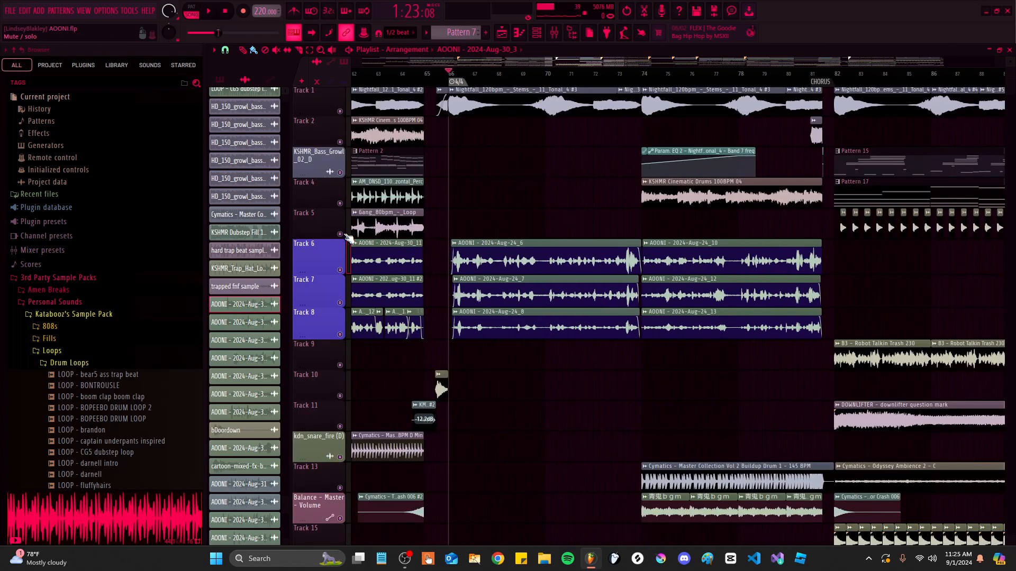
scroll(645, 237, up, 3)
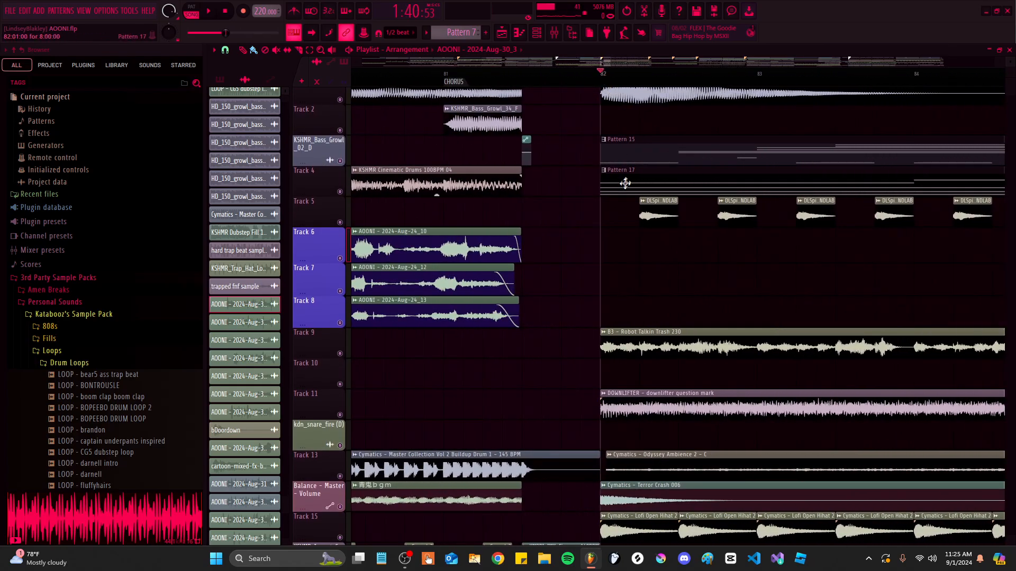
scroll(503, 351, down, 3)
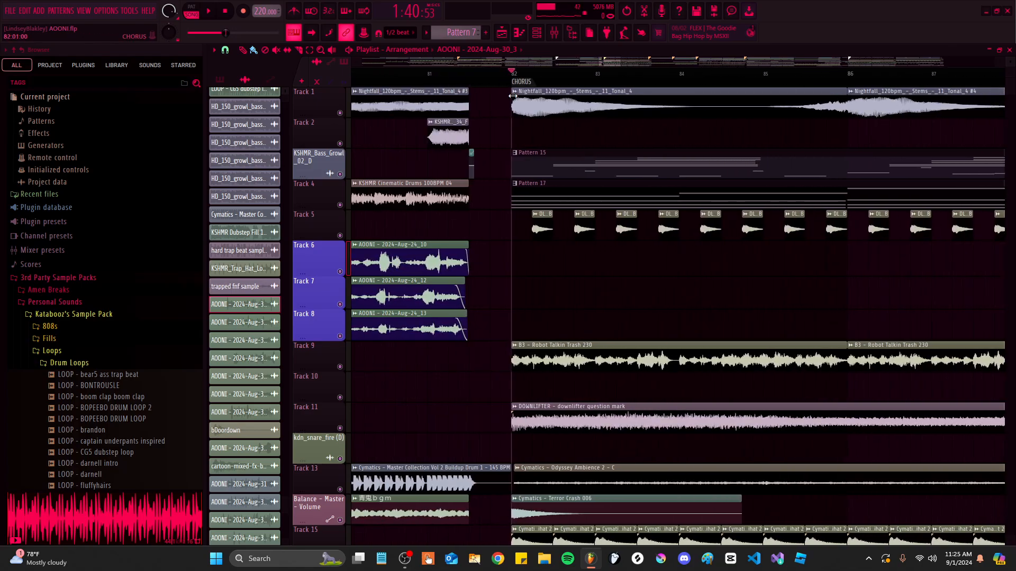
Examine the clips on all tracks of the chorus, from bar 82 to bar 98
scroll(568, 273, down, 5)
scroll(578, 158, down, 10)
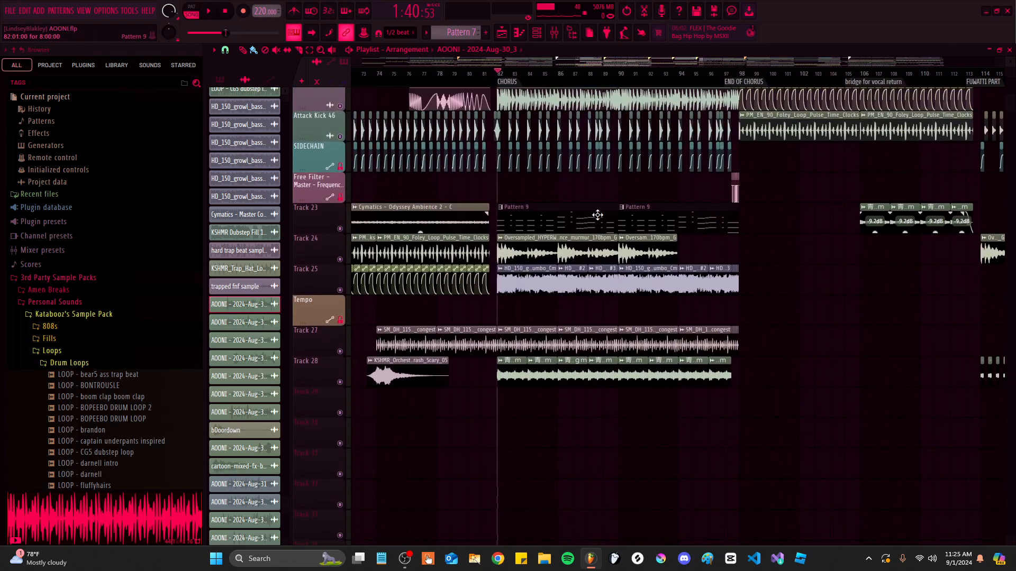
scroll(598, 215, down, 4)
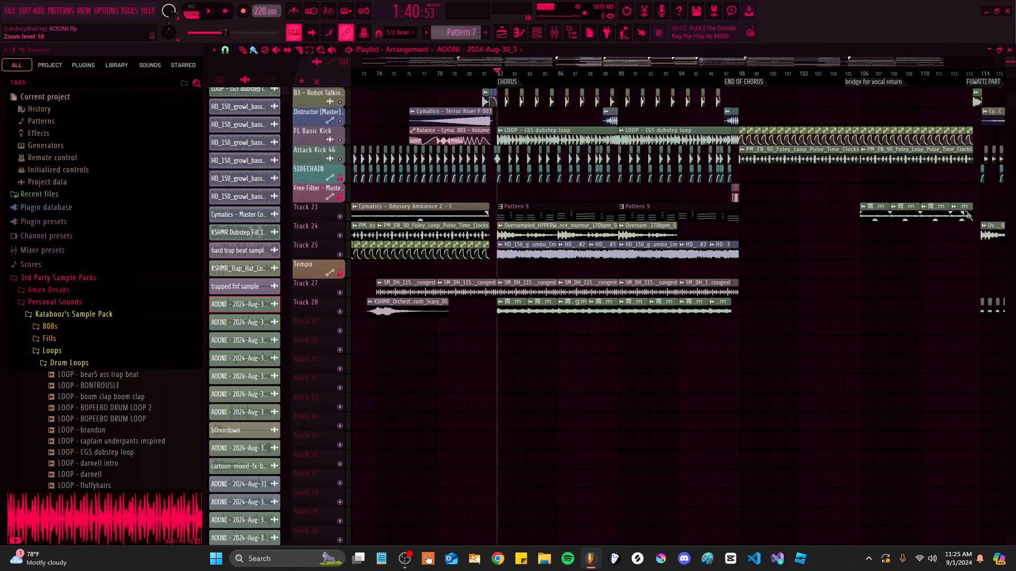
scroll(511, 312, up, 8)
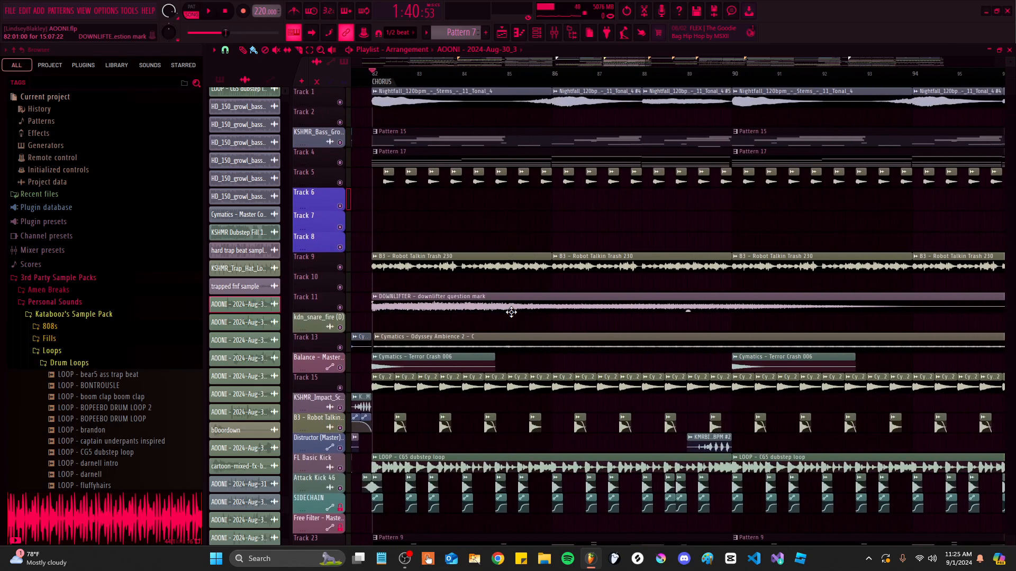
scroll(550, 332, down, 3)
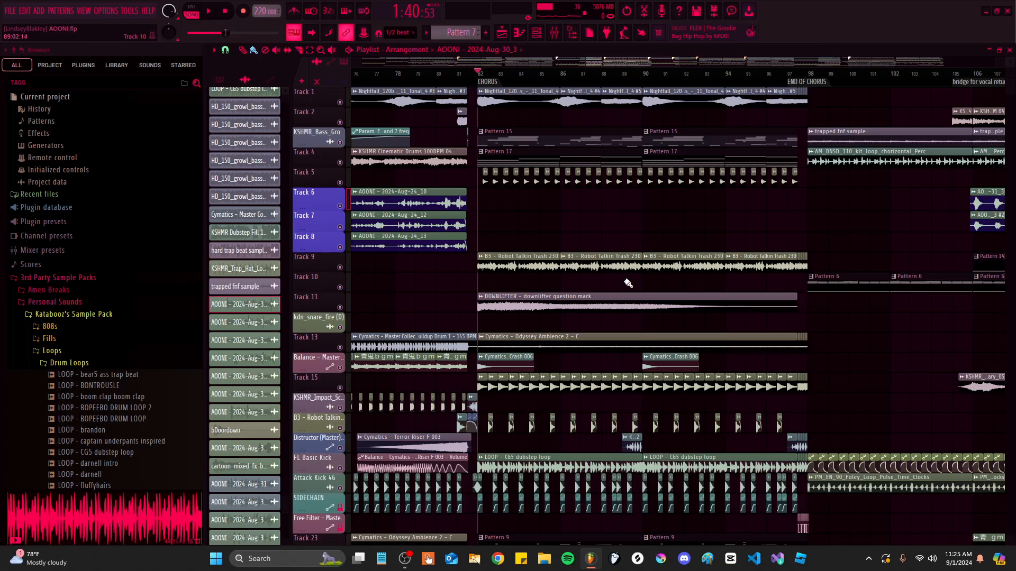
scroll(601, 270, up, 2)
scroll(532, 223, down, 3)
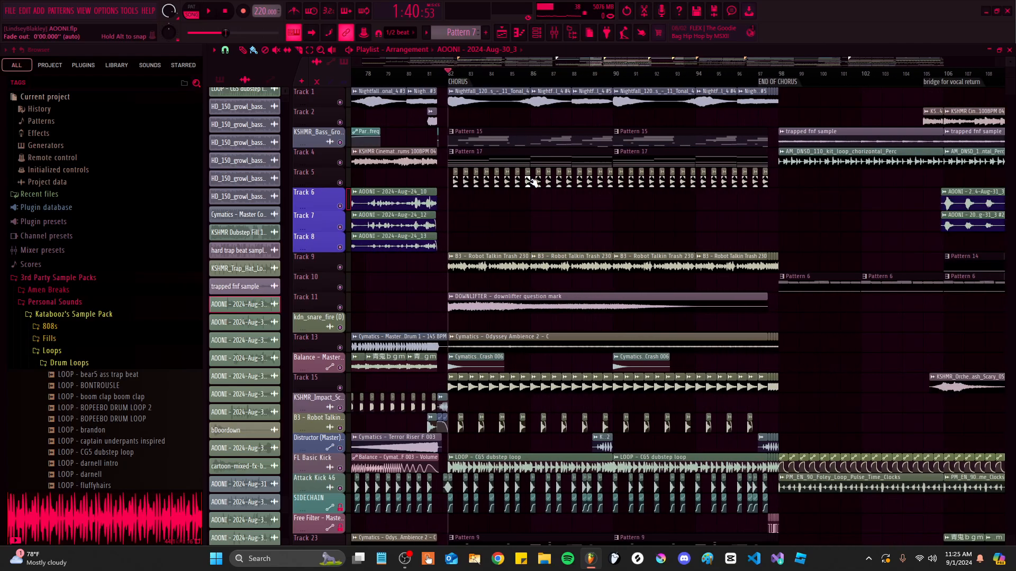
scroll(506, 233, up, 2)
Play the full chorus with all tracks from bar 82 until the transition at the end of bar 97
key(space)
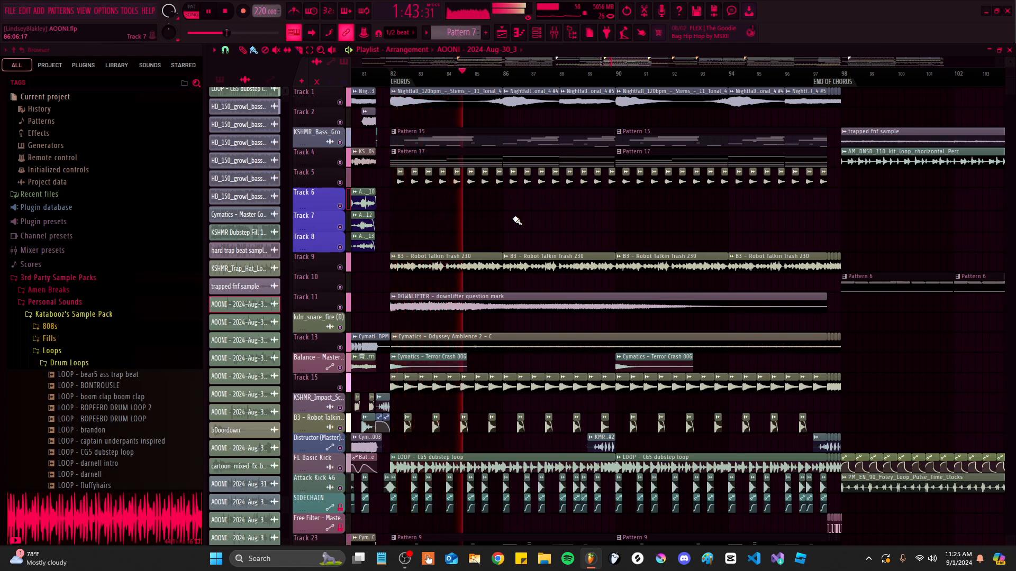
scroll(550, 169, down, 4)
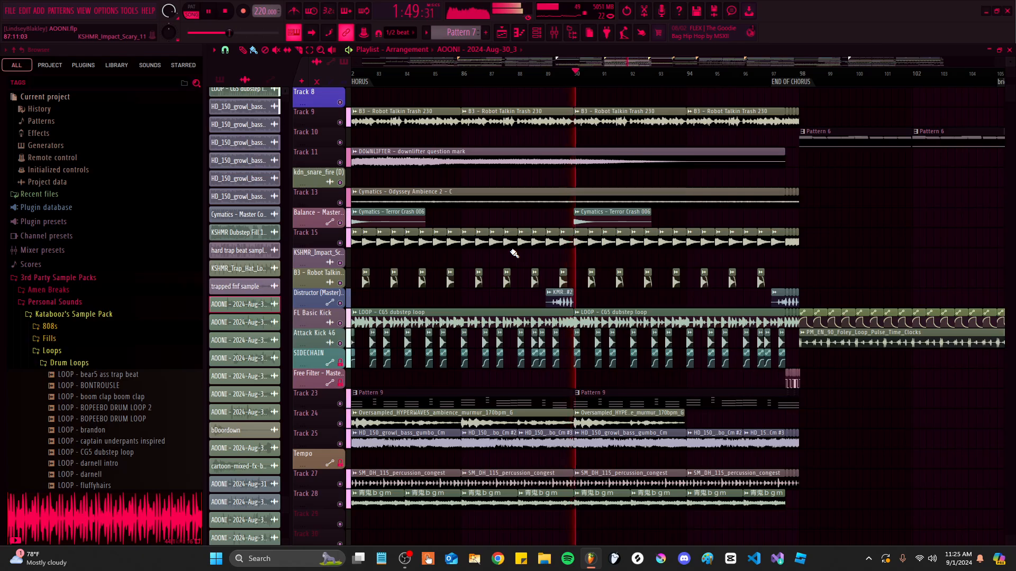
scroll(529, 254, up, 5)
scroll(587, 257, up, 3)
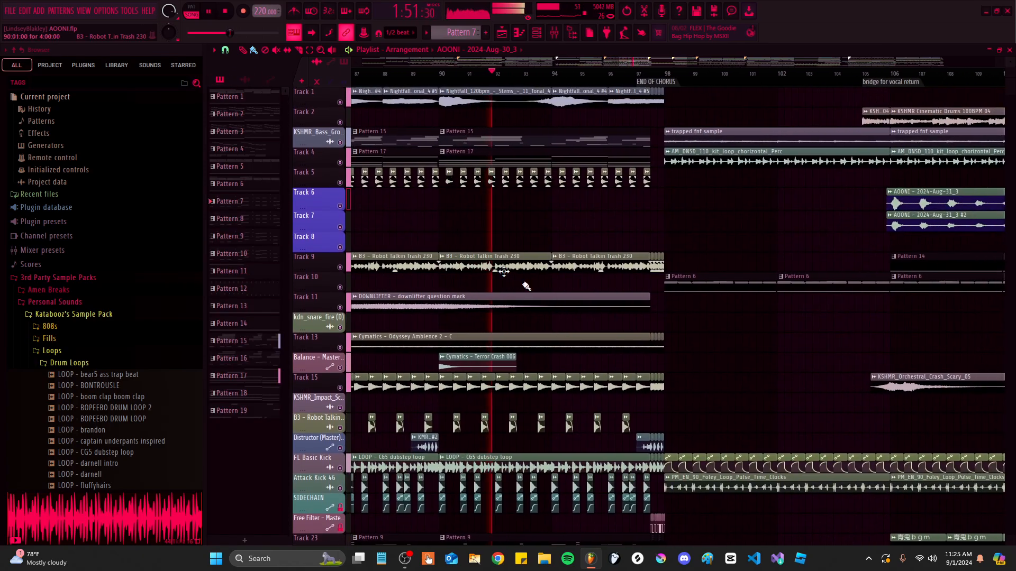
scroll(591, 257, up, 1)
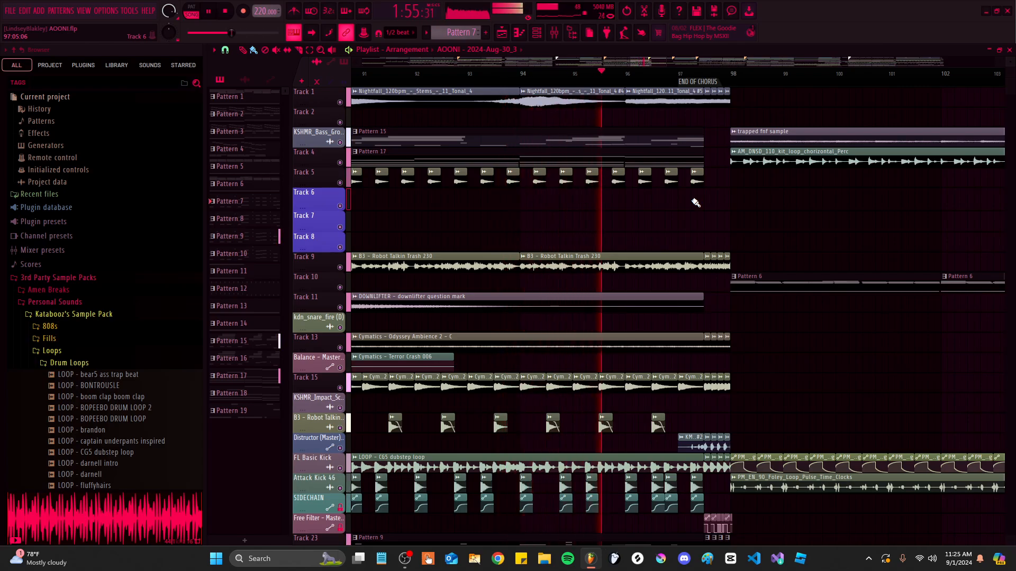
scroll(733, 208, up, 5)
scroll(658, 135, down, 3)
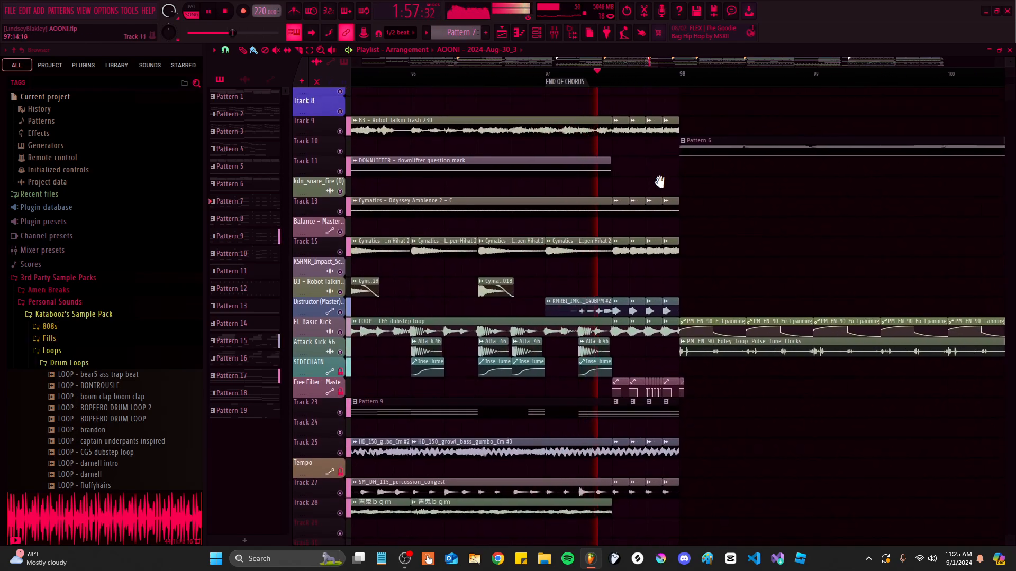
scroll(669, 199, up, 2)
scroll(670, 186, down, 5)
key(space)
Play the soloed Nightfall stem on Track 1 from bar 82, then solo the track holding Pattern 15
scroll(658, 204, up, 3)
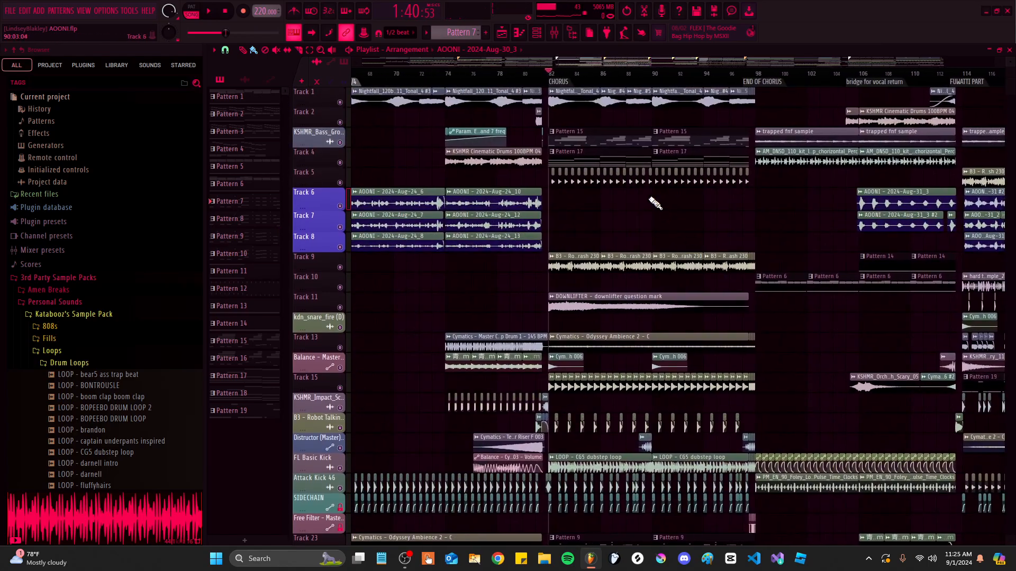
scroll(510, 132, up, 6)
scroll(499, 141, down, 5)
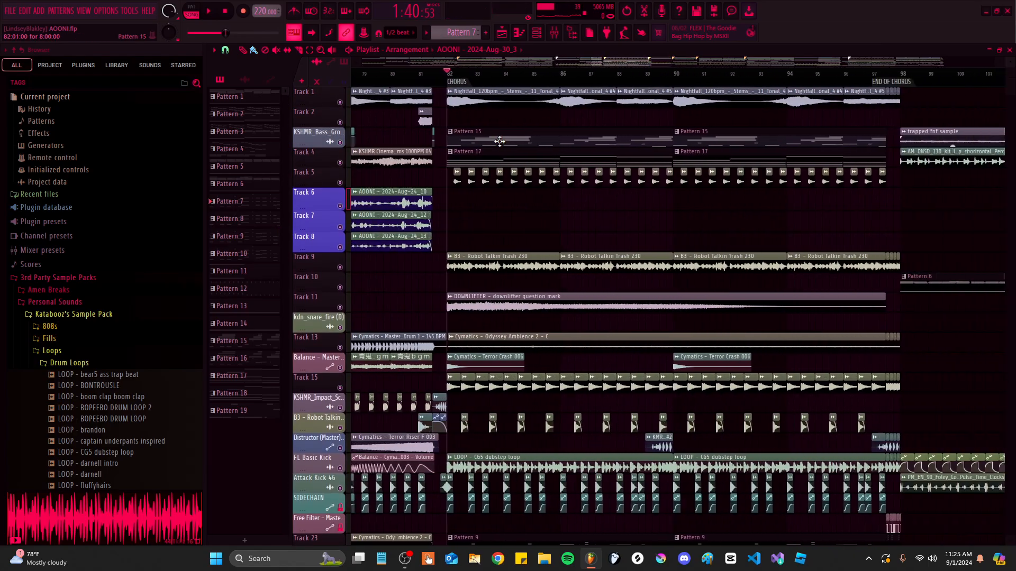
scroll(461, 94, up, 5)
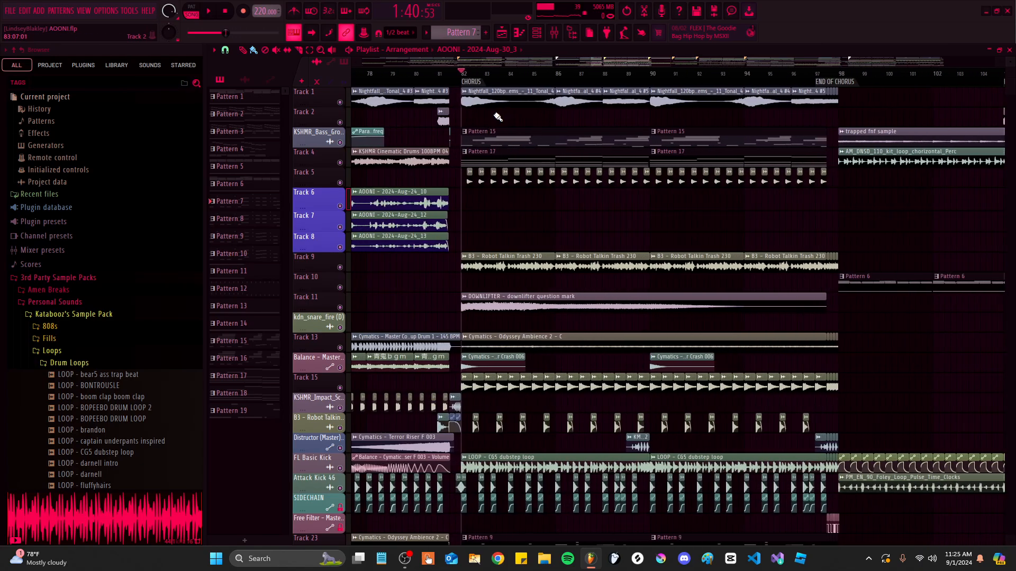
key(space)
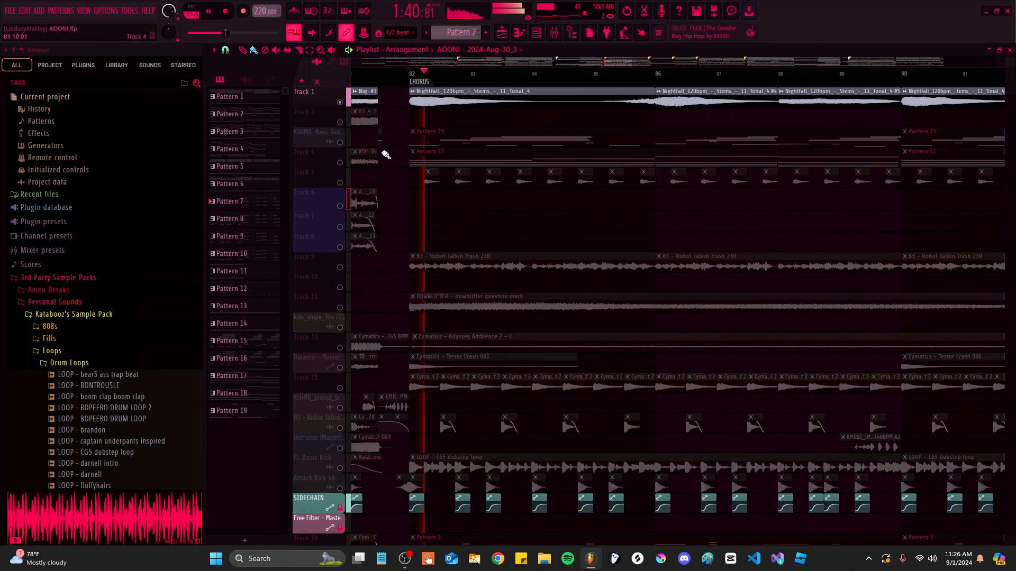
right_click(343, 143)
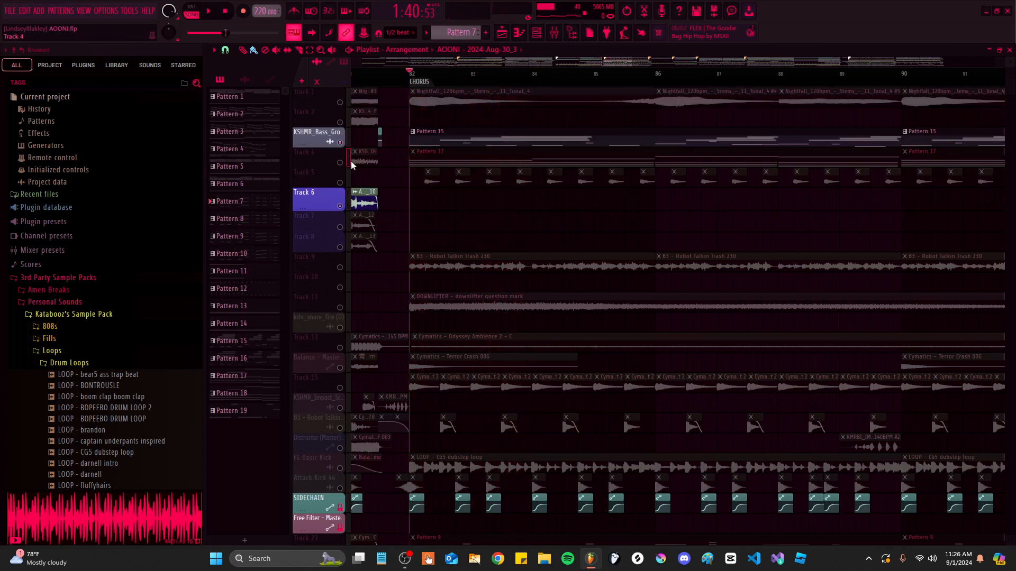
Solo Track 4 and play Pattern 17 from bar 82, skipping ahead through the chorus to about bar 88
scroll(346, 164, down, 3)
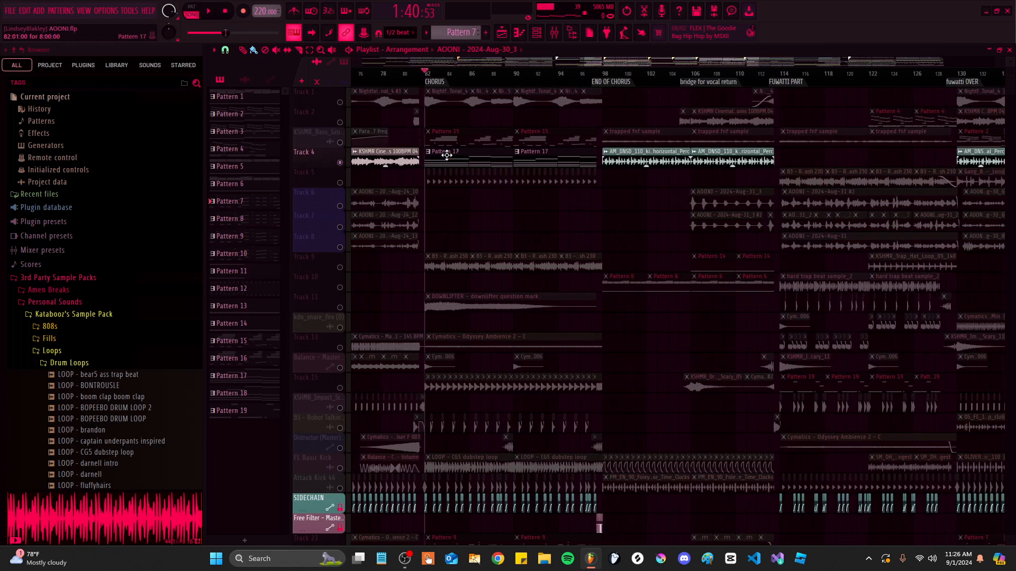
scroll(346, 163, up, 3)
scroll(462, 150, up, 3)
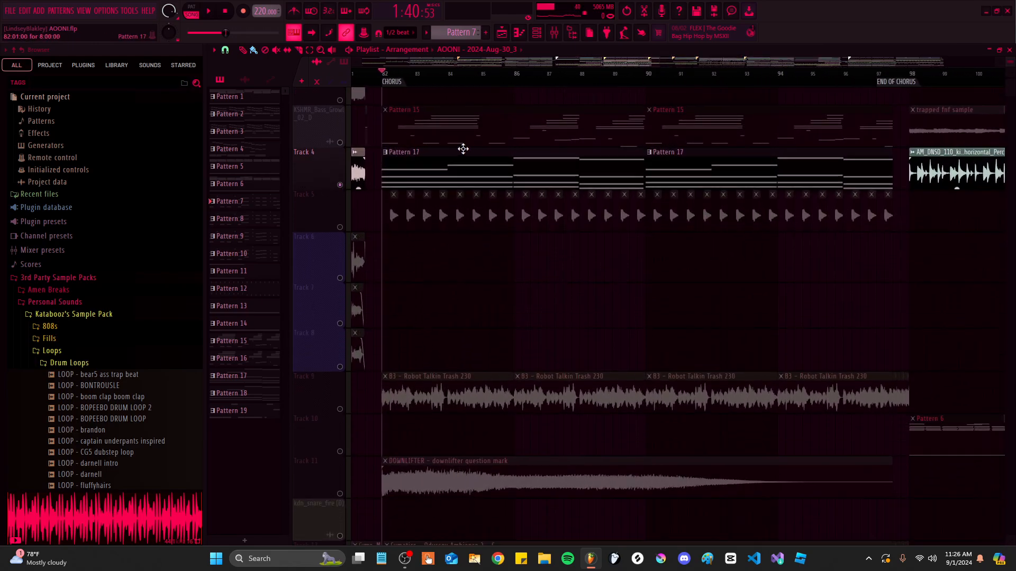
scroll(465, 150, up, 3)
scroll(466, 170, down, 2)
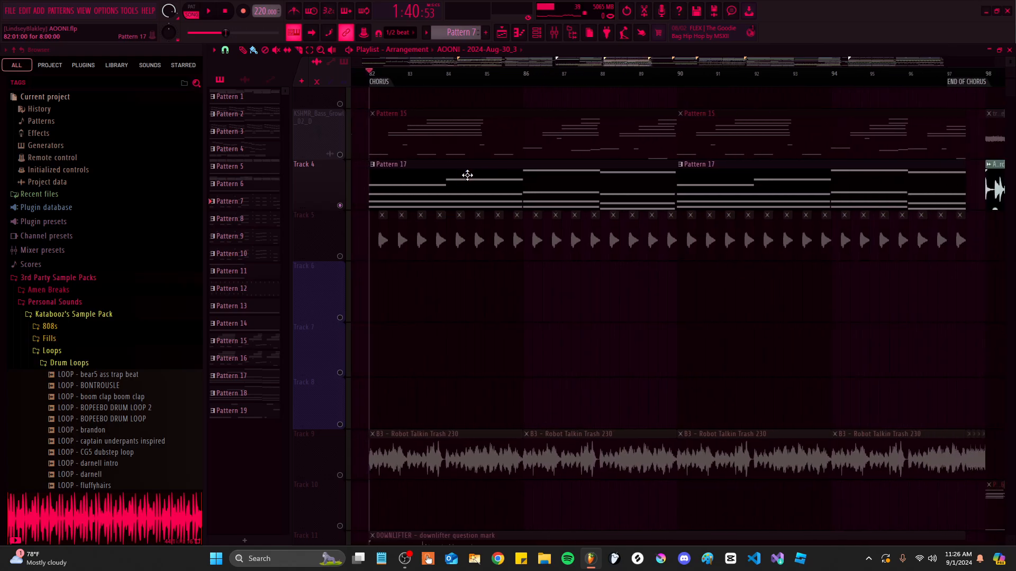
key(space)
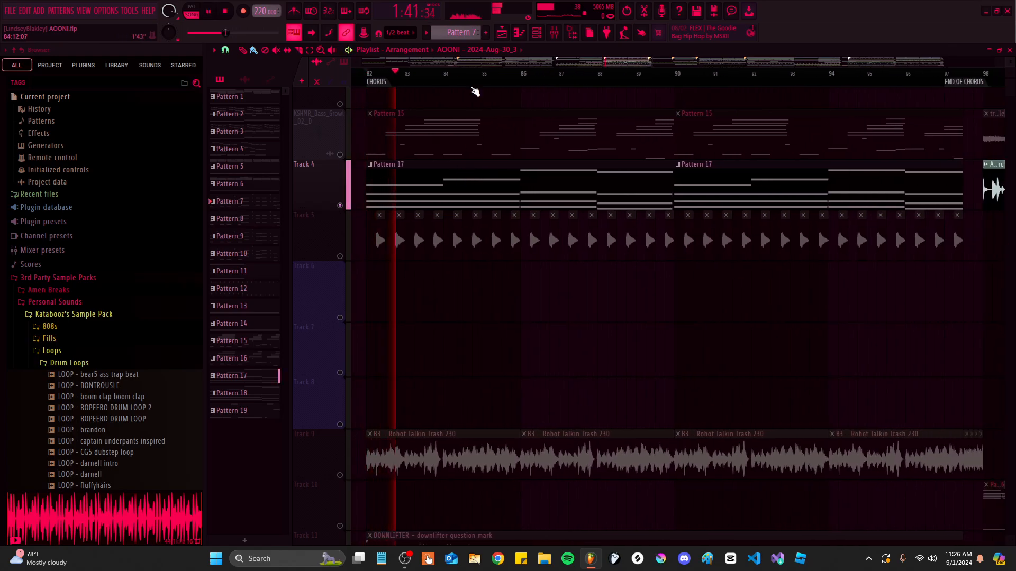
click(475, 81)
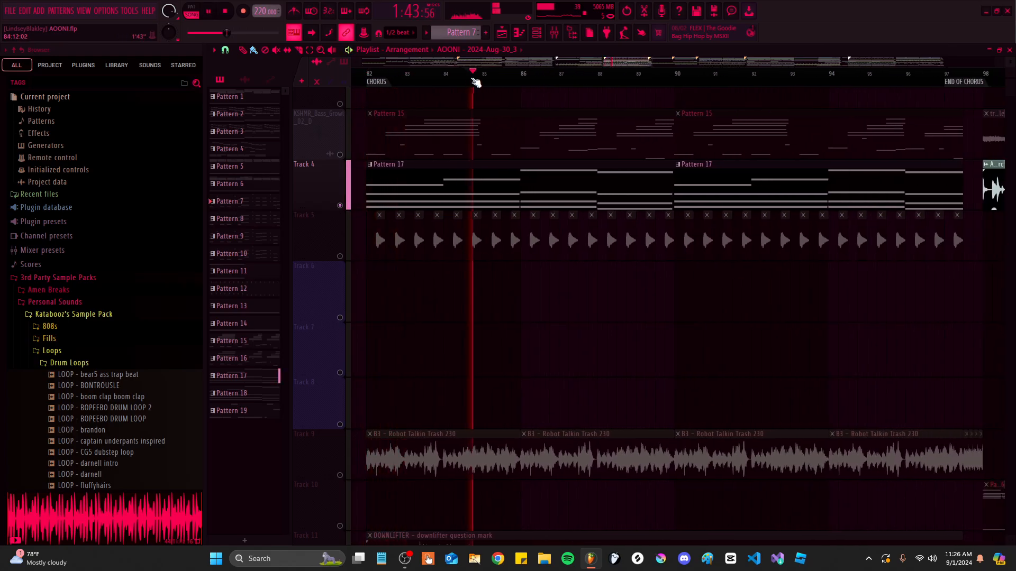
click(536, 78)
click(604, 79)
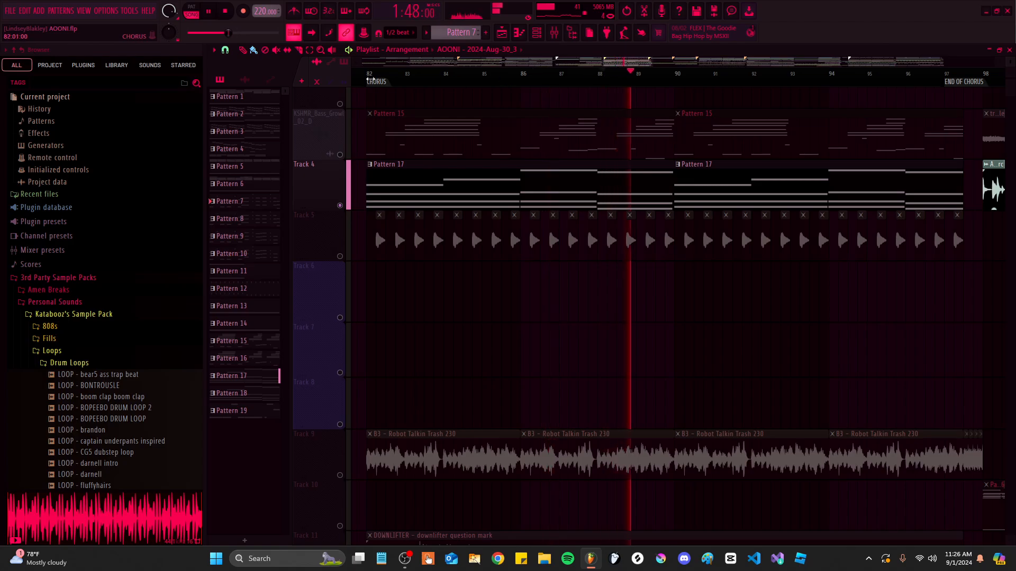
Solo Track 5 and play its repeating one-shot samples from the start of the chorus at bar 82
scroll(370, 76, down, 3)
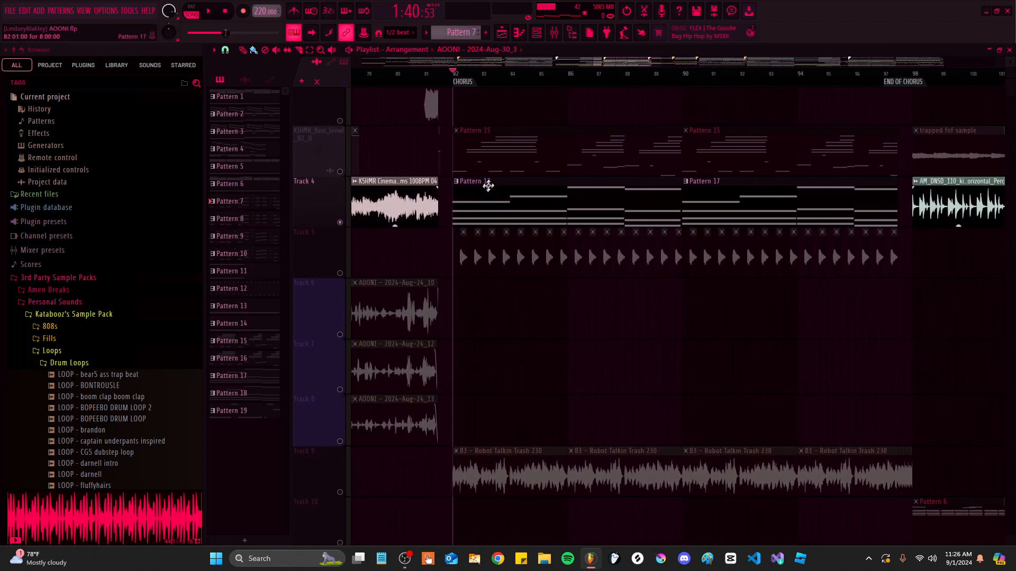
scroll(340, 214, down, 3)
scroll(422, 216, up, 3)
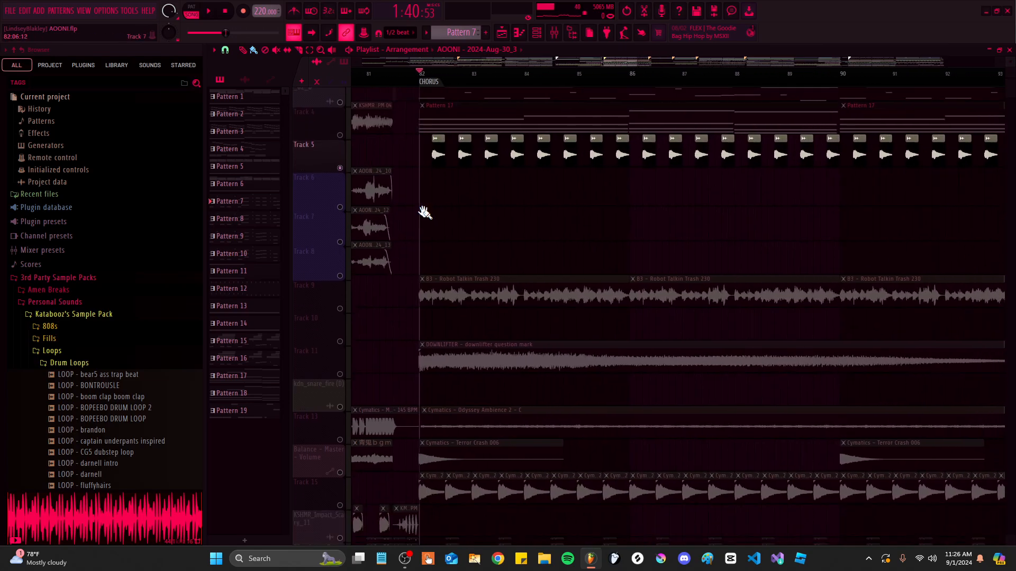
key(space)
Play the B3 - Robot Talkin Trash 230 loop on Track 9 and the Odyssey Ambience on Track 13, each soloed from bar 82
click(344, 290)
scroll(488, 211, down, 2)
scroll(443, 206, down, 3)
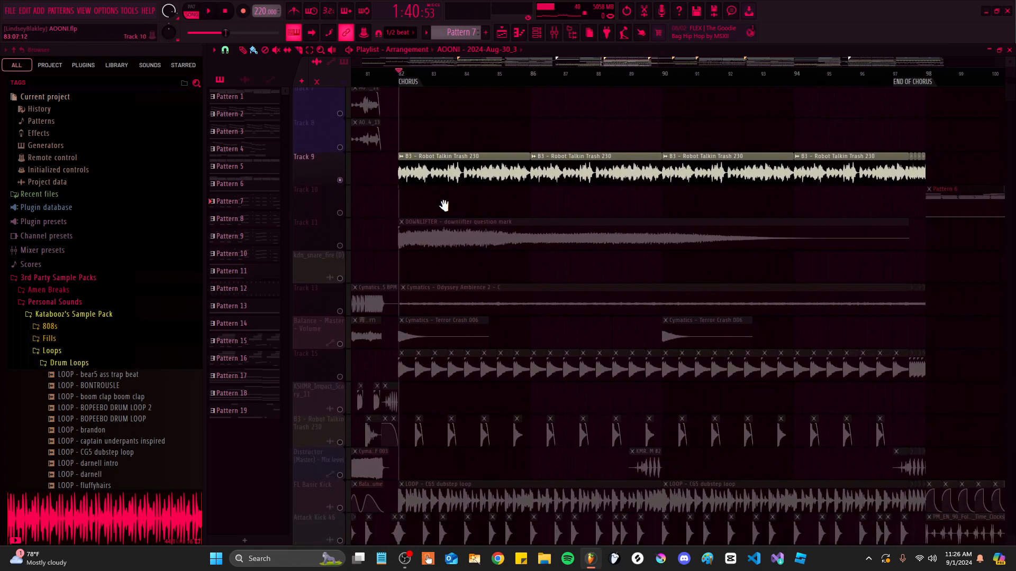
key(space)
scroll(428, 209, down, 1)
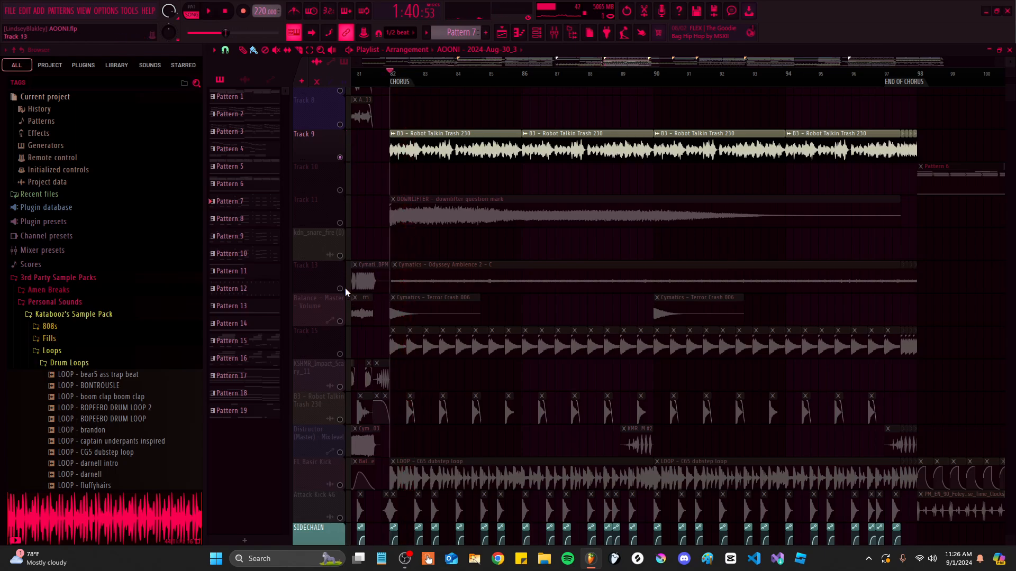
click(346, 291)
scroll(477, 220, down, 4)
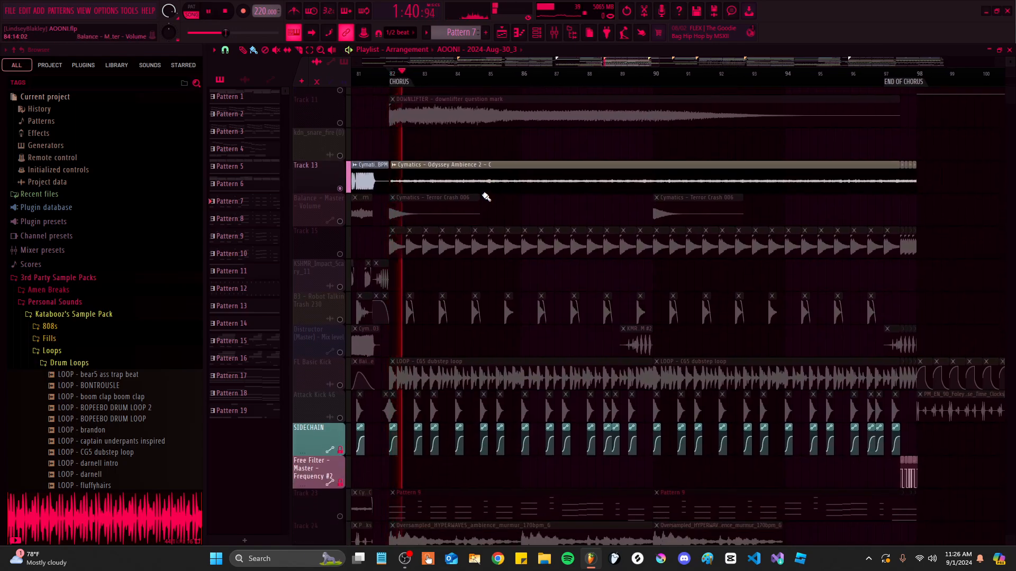
Solo Track 15 and play its Cymatics open hihat clips from bar 82 to about bar 83
right_click(340, 255)
drag(429, 159, 431, 220)
scroll(423, 283, up, 5)
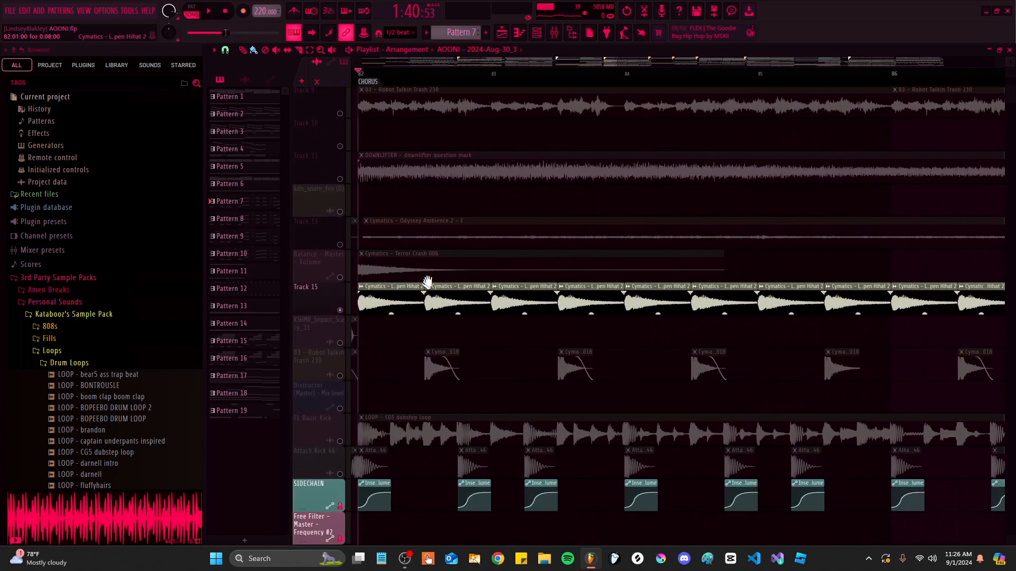
key(space)
drag(428, 282, 387, 212)
scroll(389, 213, down, 3)
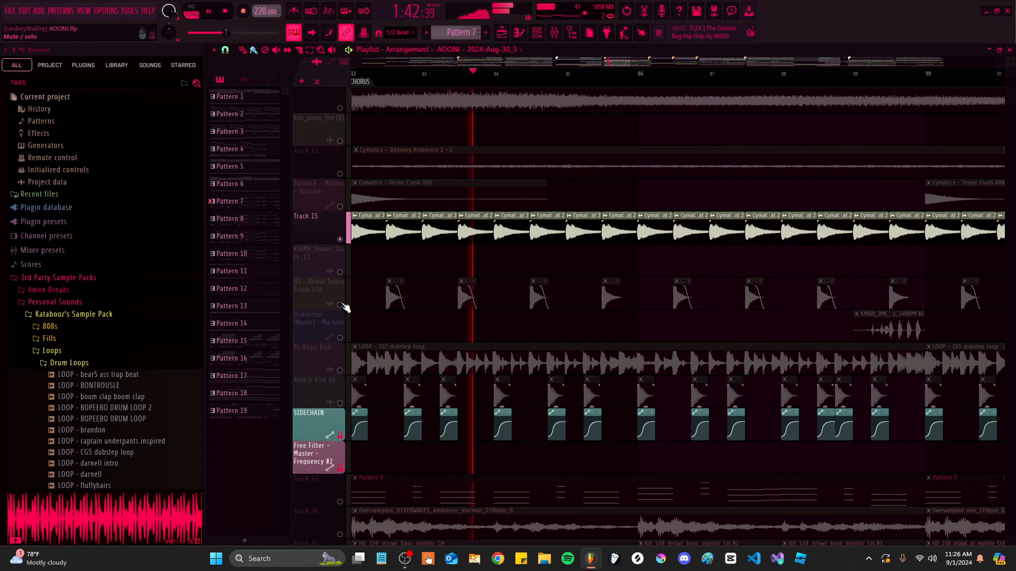
Solo the FL Basic Kick track and play its LOOP - CG5 dubstep loop clip from bar 82 to about bar 85
key(space)
drag(370, 344, 350, 235)
scroll(352, 236, up, 2)
right_click(340, 264)
scroll(496, 218, down, 3)
drag(497, 217, 476, 232)
scroll(531, 206, down, 3)
scroll(538, 234, up, 1)
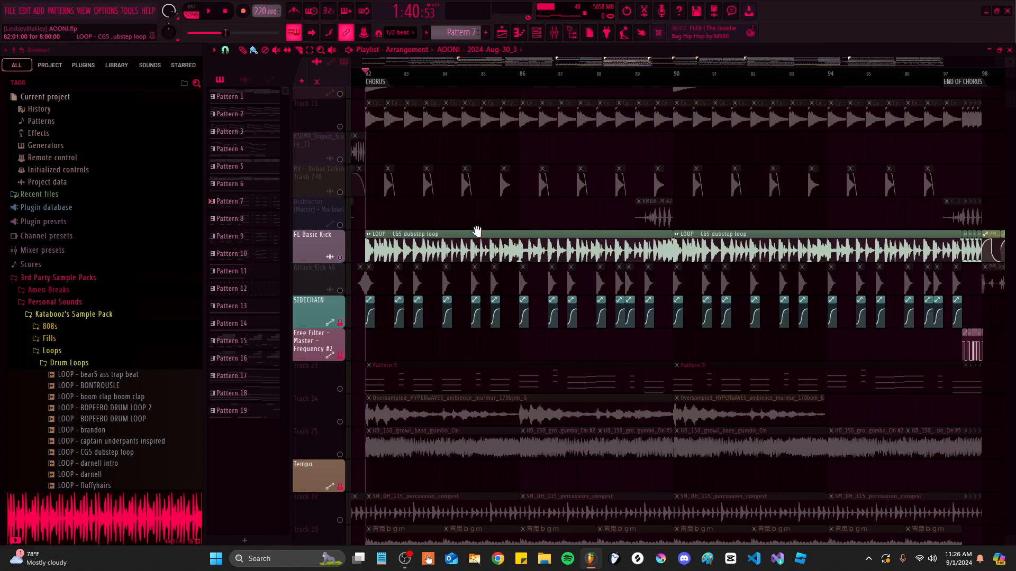
scroll(417, 248, up, 1)
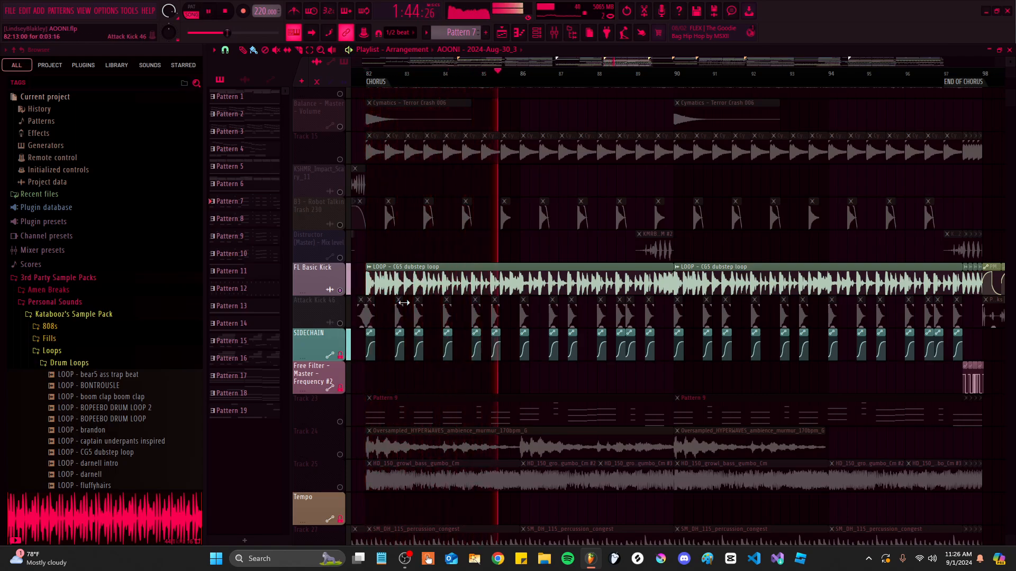
ctrl+scroll(404, 302, up, 4)
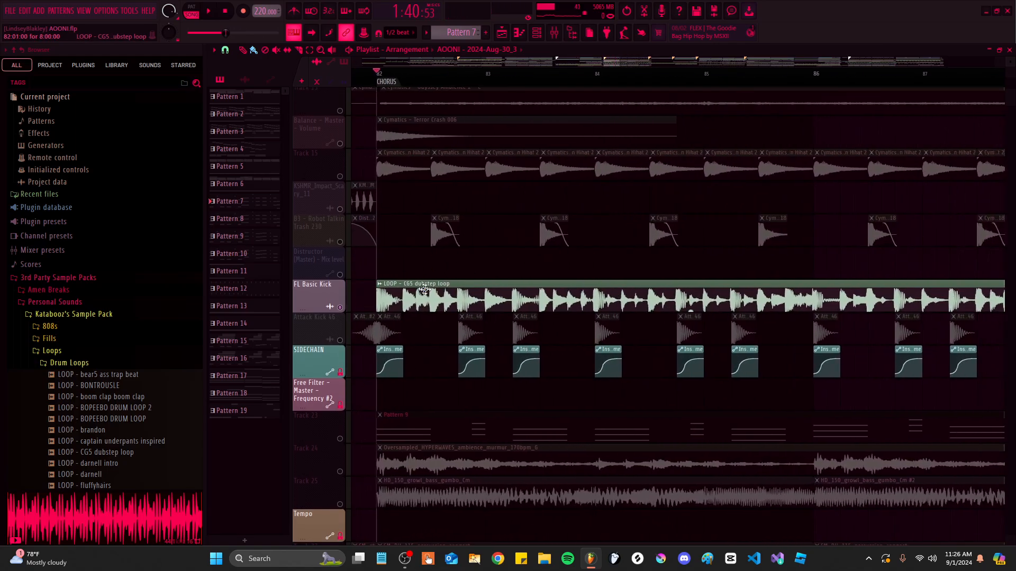
Unmute Attack Kick 46, the B3 - Robot Talkin Trash 230 track and Track 15 alongside the soloed dubstep loop
double_click(463, 299)
click(536, 160)
ctrl+scroll(534, 223, down, 1)
drag(477, 323, 411, 290)
click(341, 306)
click(340, 208)
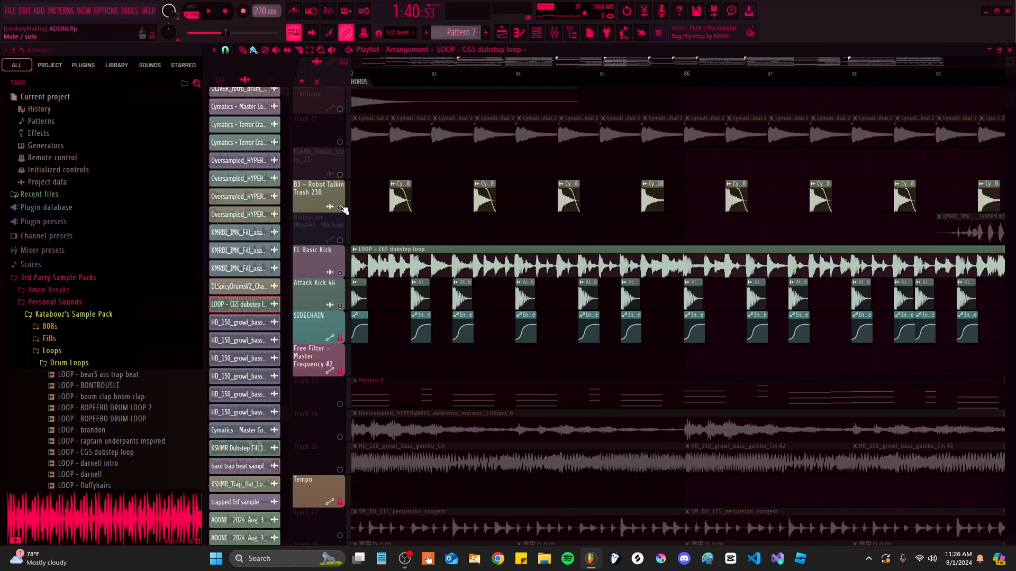
click(341, 142)
Play the chorus drum tracks together with the Track 27 percussion from bar 82 to about bar 88
ctrl+scroll(349, 153, down, 2)
scroll(364, 436, down, 3)
scroll(462, 324, up, 4)
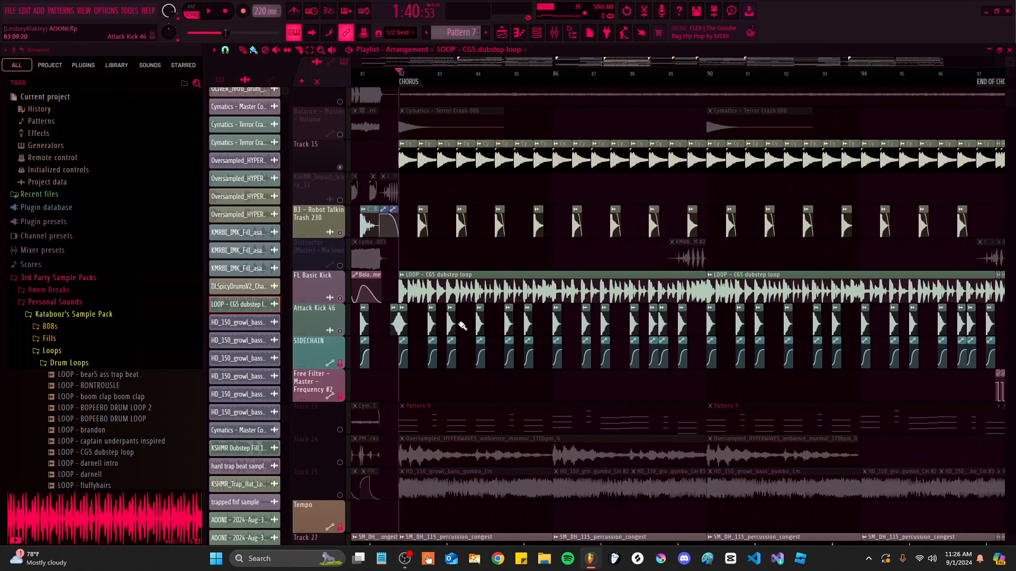
ctrl+scroll(456, 327, up, 1)
scroll(454, 327, up, 1)
key(space)
ctrl+scroll(459, 317, down, 1)
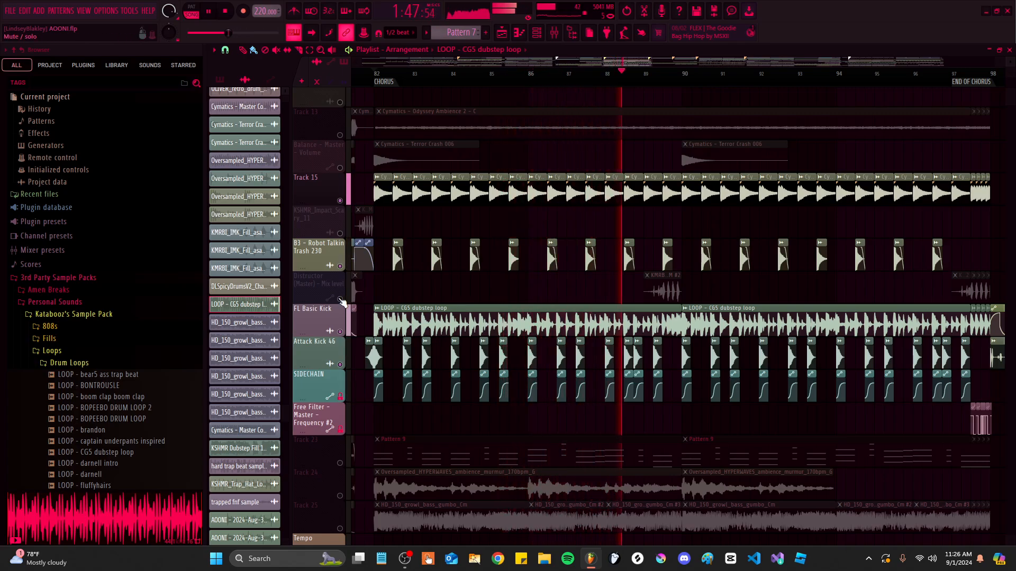
Unmute the Distructor (Master) - Mix level track to include its fill before bar 90
click(339, 299)
ctrl+scroll(729, 387, up, 2)
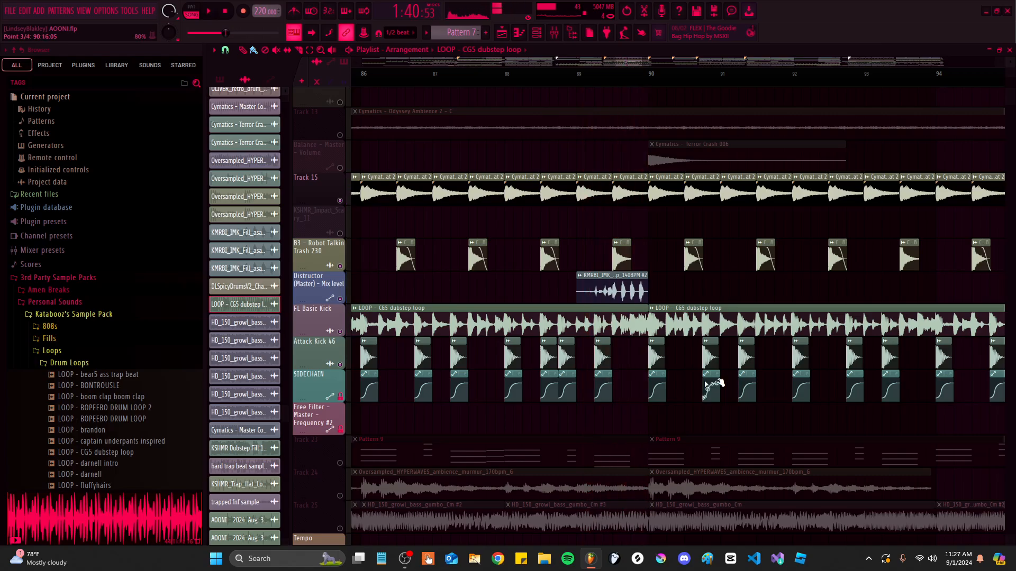
ctrl+scroll(377, 185, down, 2)
scroll(385, 271, down, 5)
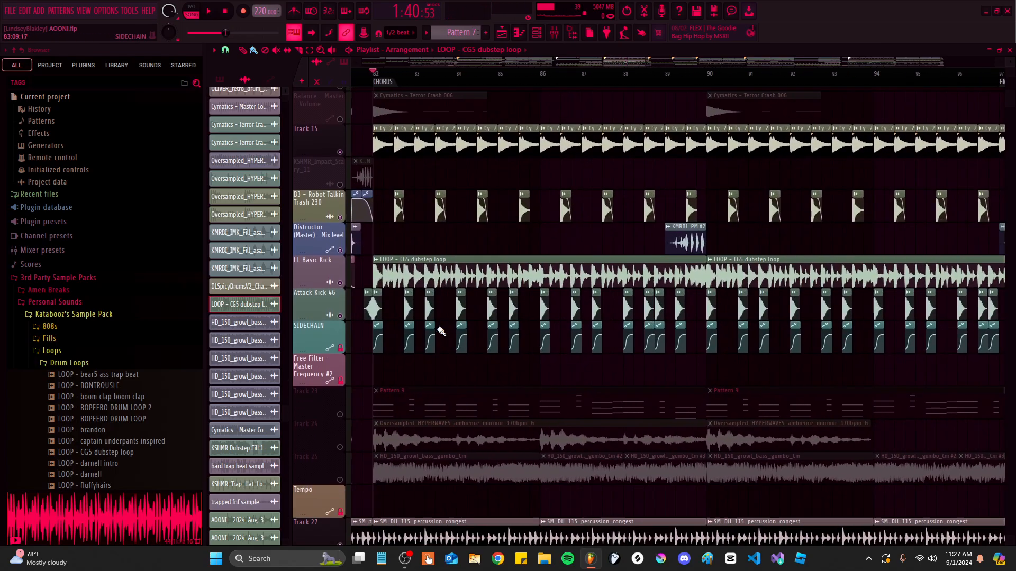
Solo Track 23, open Pattern 9 in the piano roll and switch playback to pattern mode
ctrl+scroll(537, 285, down, 2)
ctrl+scroll(537, 285, up, 2)
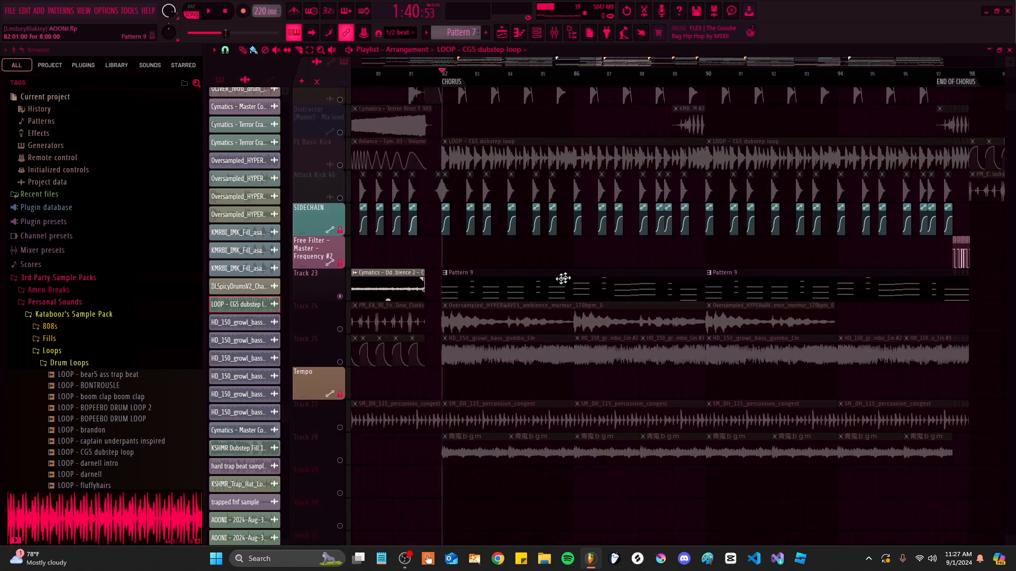
double_click(610, 277)
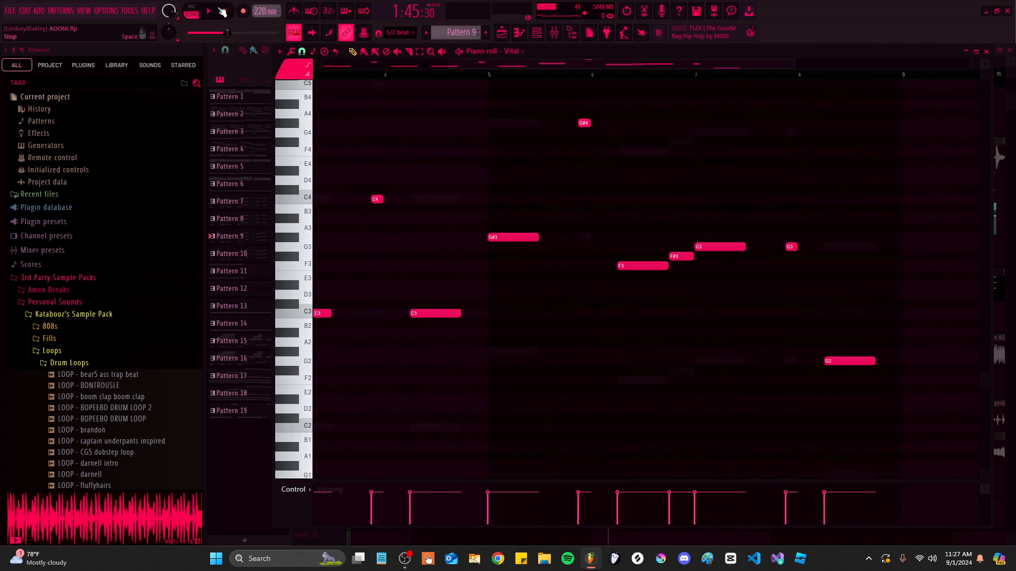
click(192, 10)
ctrl+scroll(458, 159, down, 3)
scroll(441, 223, up, 1)
ctrl+scroll(508, 231, up, 1)
scroll(584, 173, up, 1)
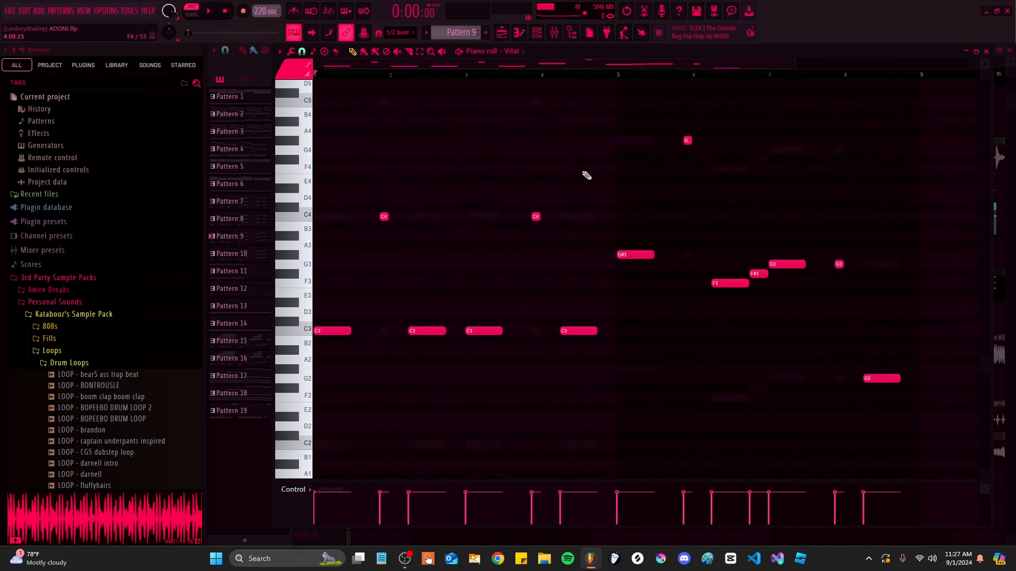
scroll(587, 175, up, 1)
Play Pattern 9 in the piano roll, skipping ahead to bar 5 and to about bar 7
key(space)
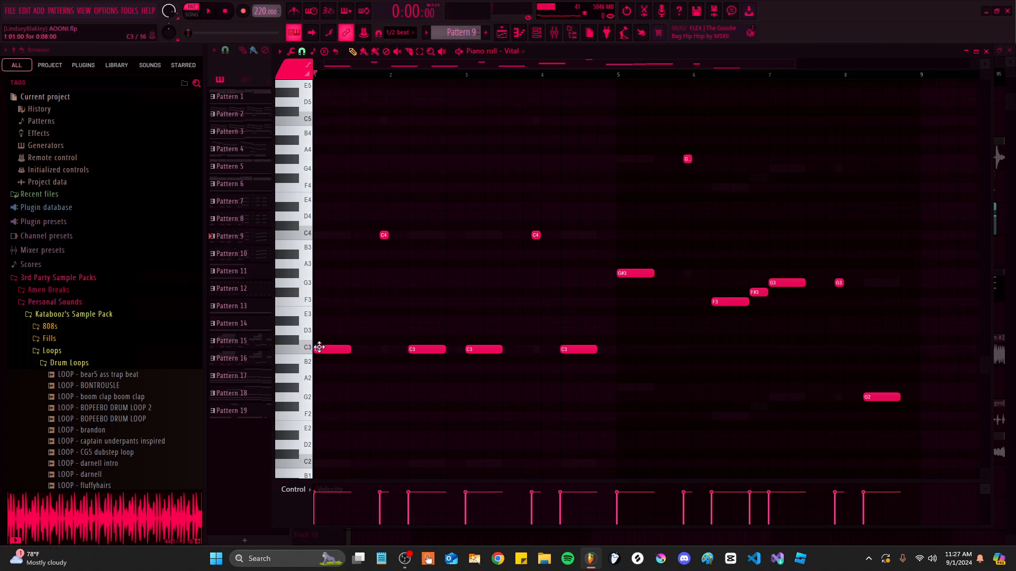
ctrl+scroll(674, 326, up, 1)
ctrl+scroll(721, 288, down, 2)
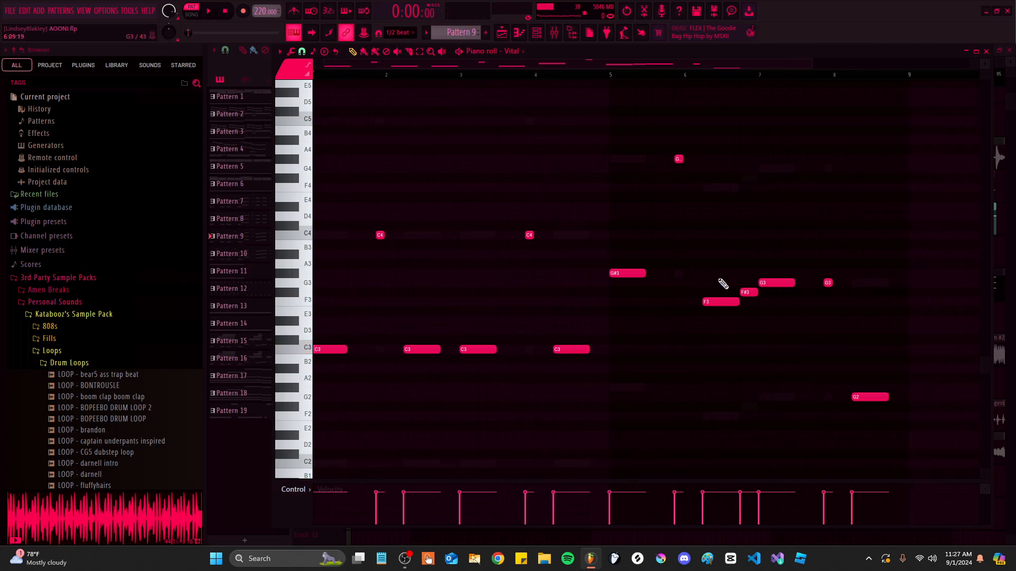
key(space)
click(608, 75)
click(767, 74)
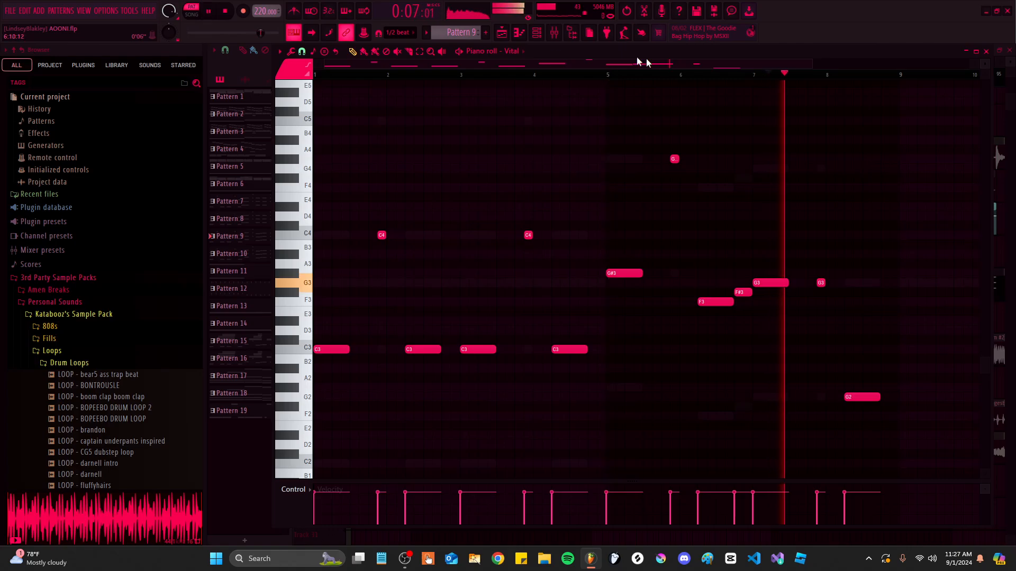
Stop the pattern and return to the playlist in song mode, with the playhead at the chorus start, bar 82
key(space)
click(503, 33)
ctrl+scroll(565, 375, down, 3)
ctrl+scroll(550, 379, up, 5)
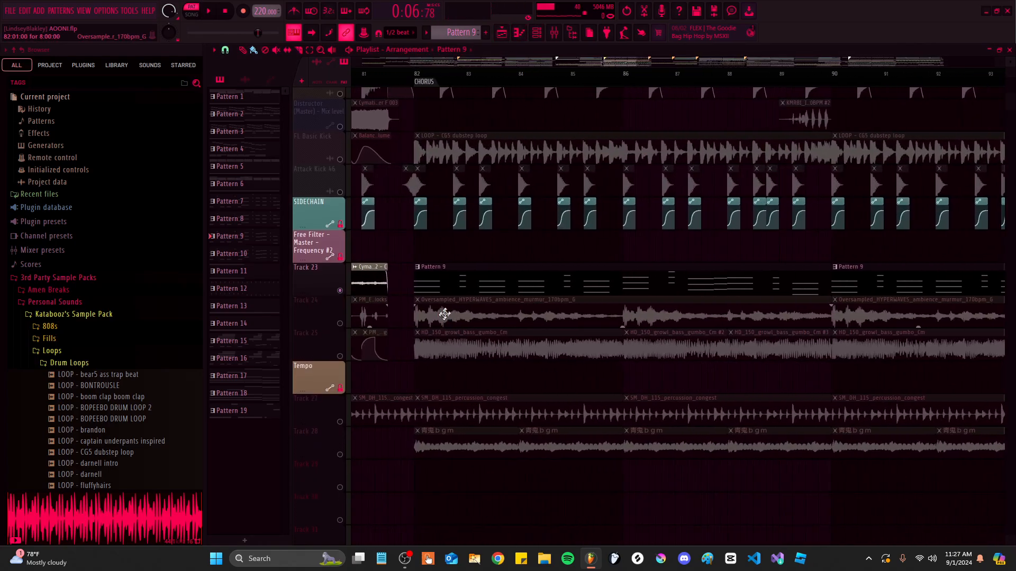
click(404, 77)
ctrl+scroll(489, 213, down, 2)
scroll(628, 352, down, 1)
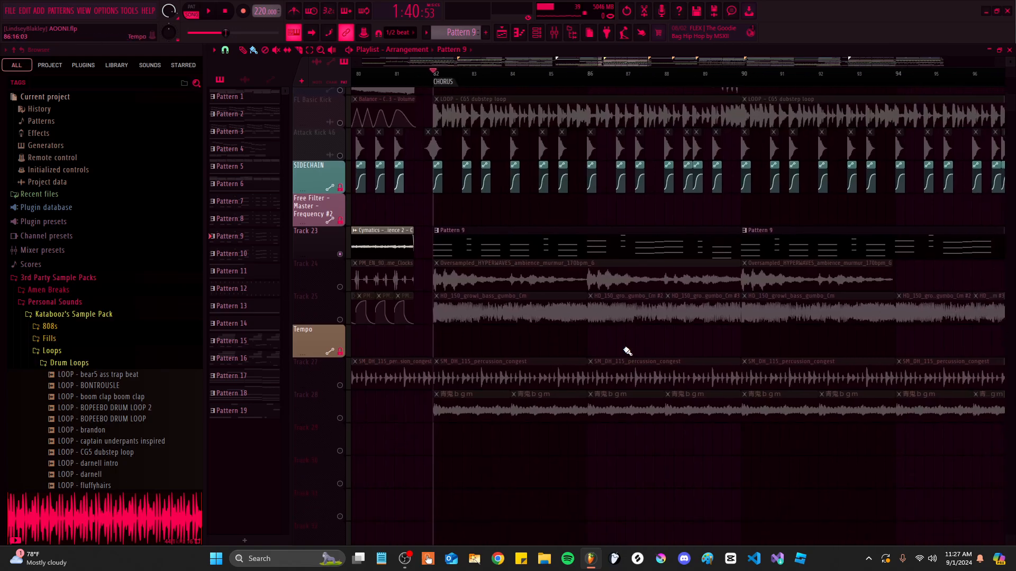
Solo Track 25, check its first HD_150_growl_bass_gumbo_Cm clip and return the picker to the pattern list
right_click(341, 320)
ctrl+scroll(449, 316, down, 3)
ctrl+scroll(448, 316, up, 4)
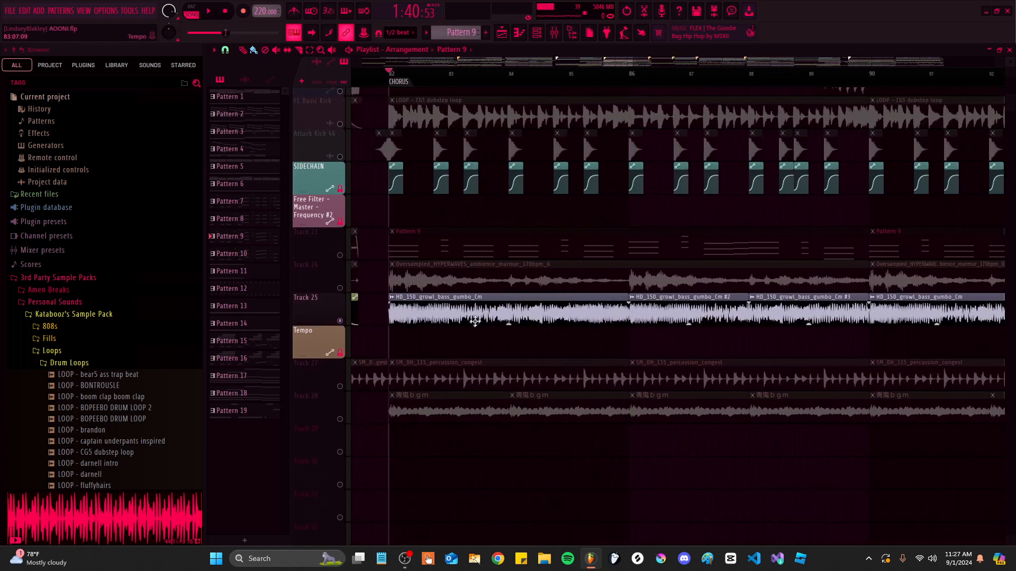
double_click(479, 315)
drag(688, 321, 660, 319)
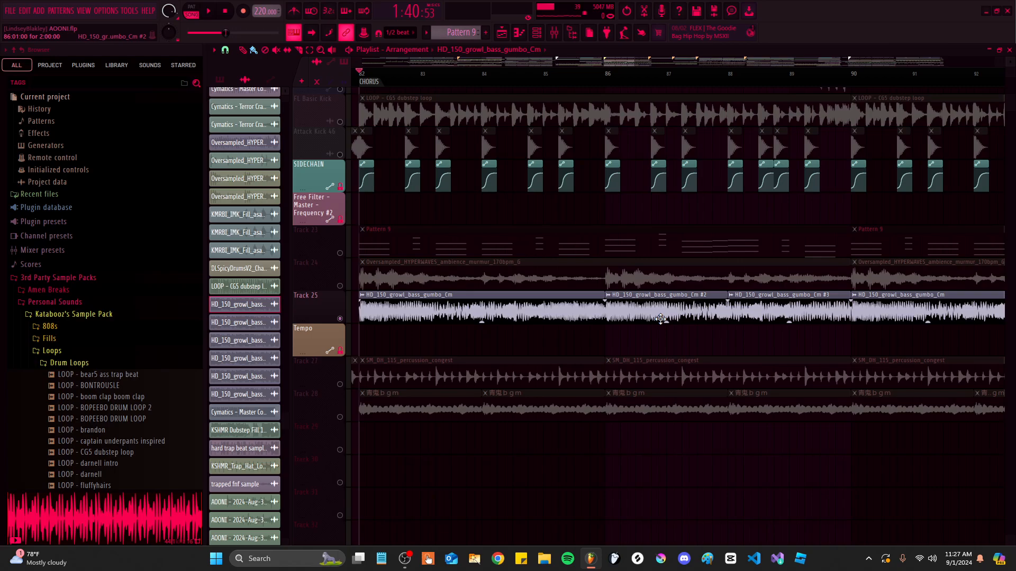
click(222, 84)
Play the soloed HD_150_growl_bass_gumbo_Cm clips from bar 82 to about bar 88
ctrl+scroll(468, 227, down, 6)
alt+scroll(483, 319, up, 2)
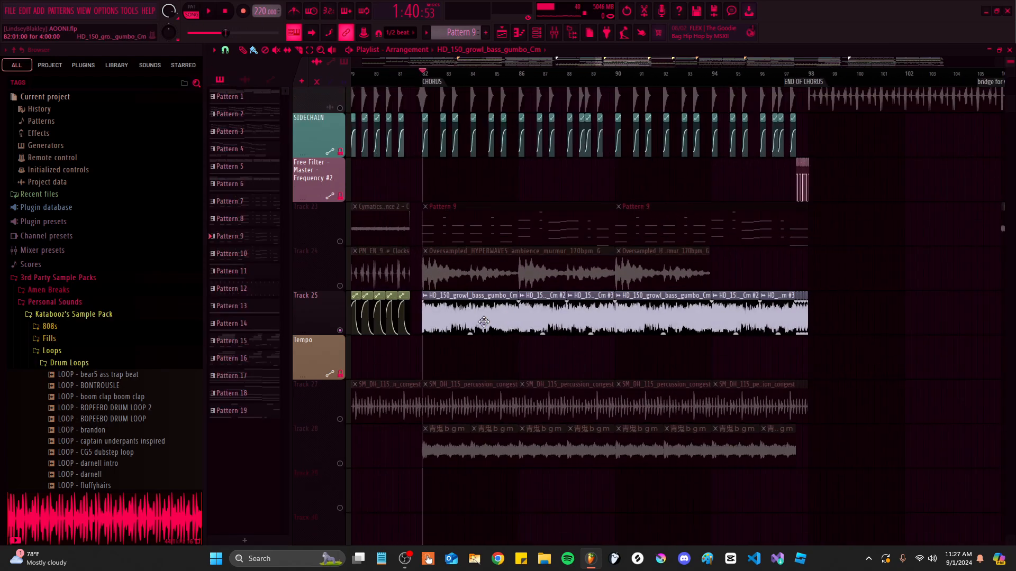
ctrl+scroll(483, 320, up, 5)
drag(483, 319, 515, 292)
key(space)
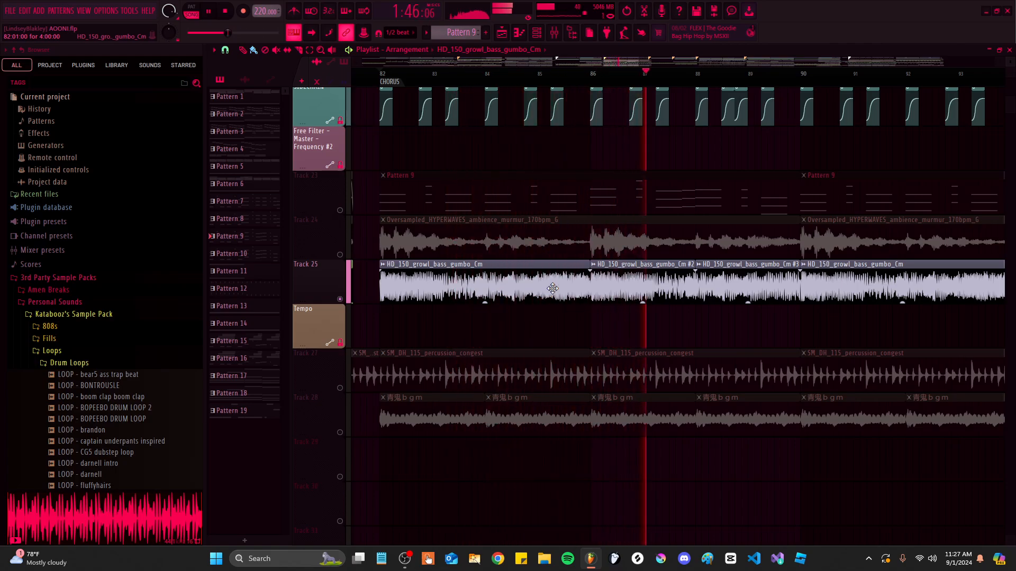
ctrl+scroll(698, 277, down, 3)
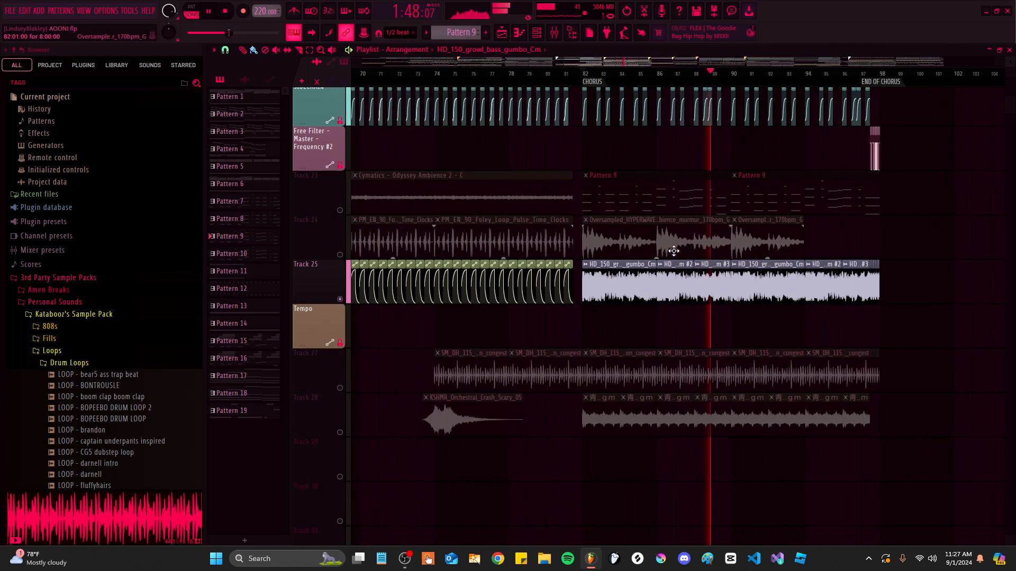
scroll(624, 335, up, 3)
key(space)
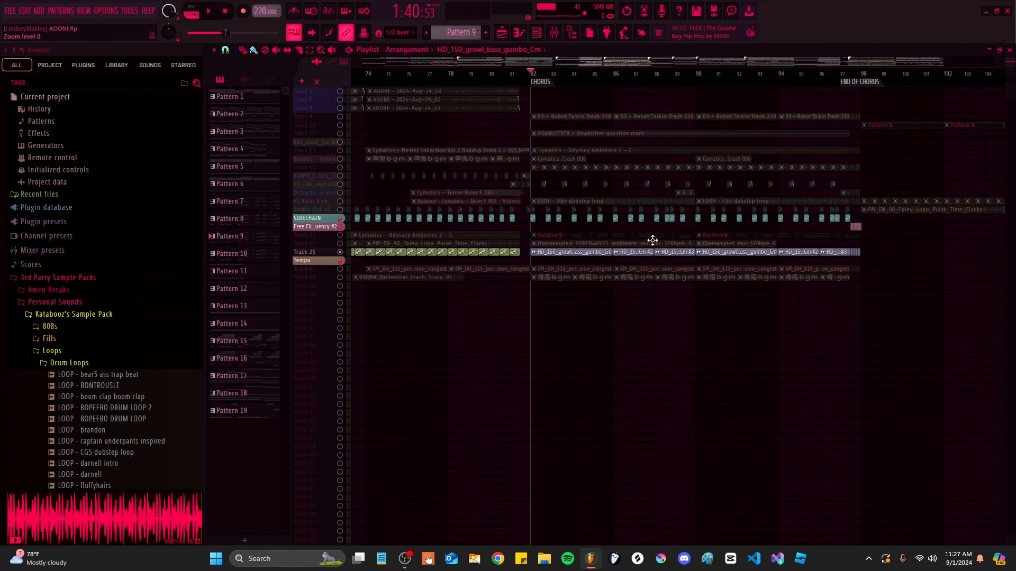
Open the growl bass clip's sample settings and view its effects on mixer insert 17 while it plays
alt+scroll(657, 243, down, 5)
ctrl+scroll(616, 319, up, 2)
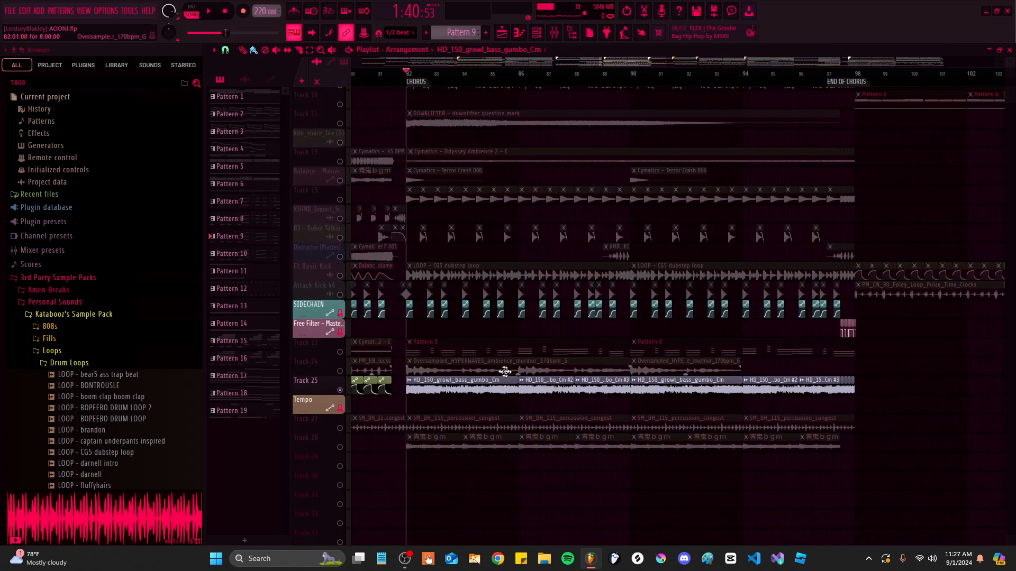
ctrl+scroll(456, 397, up, 3)
mouse_move(444, 402)
mouse_down()
mouse_move(478, 390)
mouse_move(460, 390)
mouse_up()
double_click(460, 372)
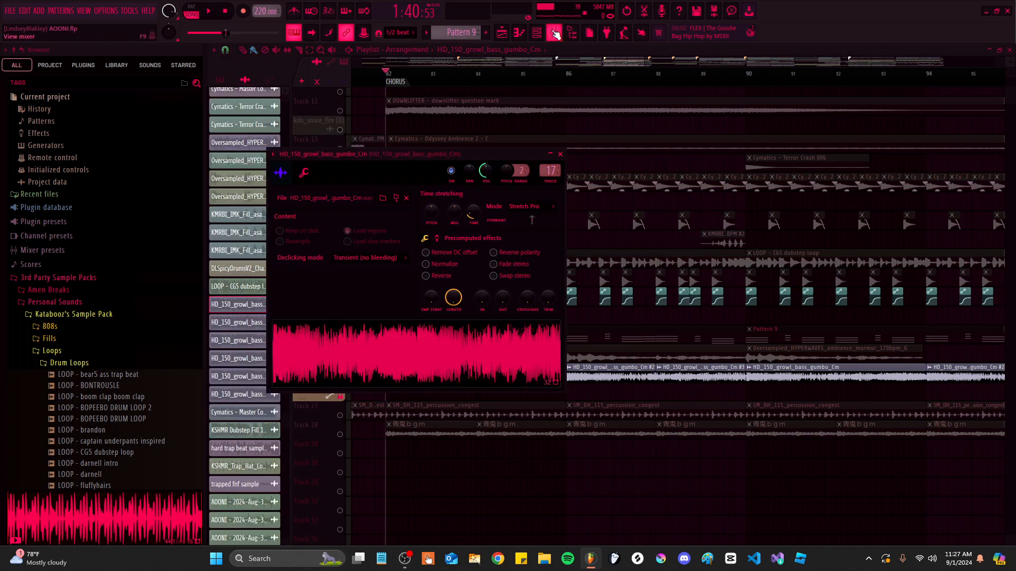
click(554, 32)
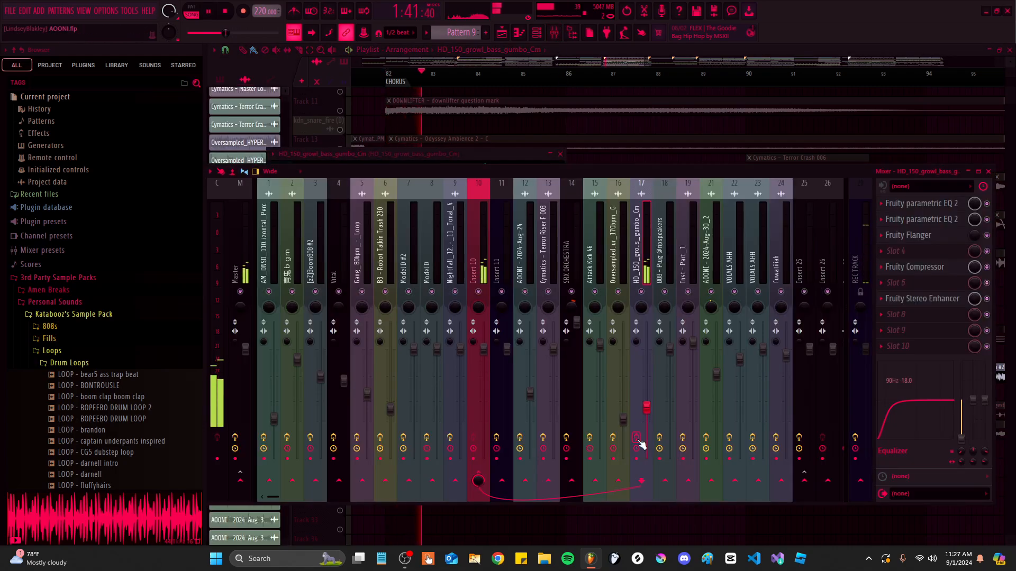
click(617, 145)
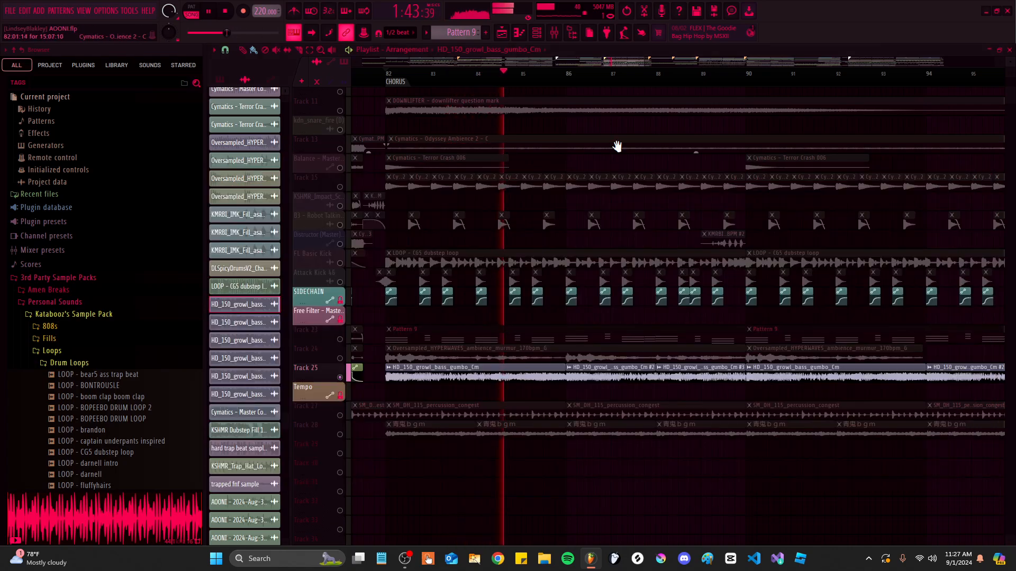
Solo and play the remaining lower chorus tracks one at a time, ending with Track 28 from bar 82
key(space)
right_click(341, 385)
ctrl+scroll(412, 398, up, 1)
drag(411, 407, 470, 382)
key(space)
key(space)
right_click(341, 363)
scroll(431, 390, down, 2)
key(space)
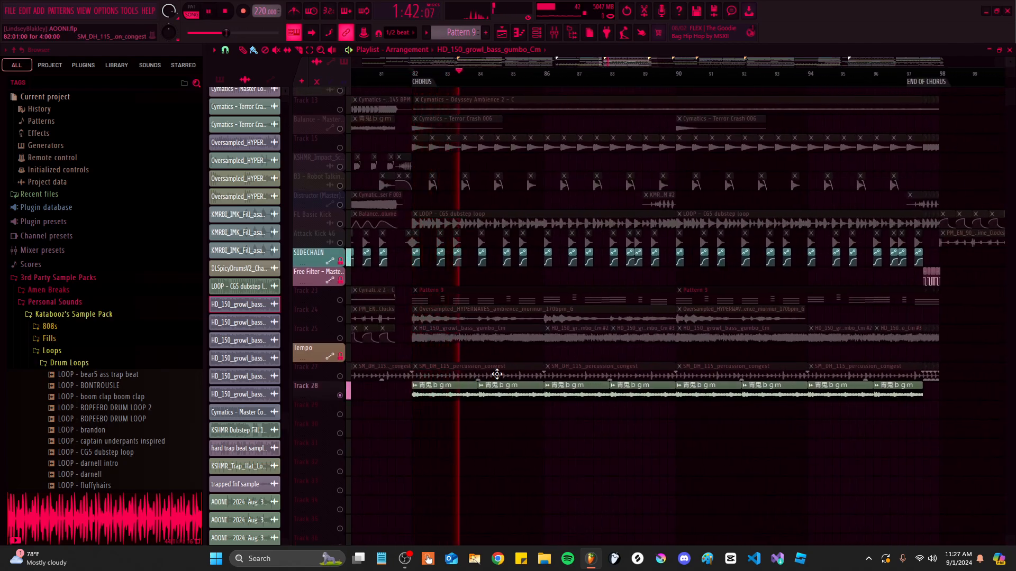
key(space)
Look over the whole arrangement, show the pattern list in the picker and return to the chorus at bar 82
ctrl+scroll(497, 374, down, 5)
scroll(508, 371, up, 5)
ctrl+scroll(500, 318, up, 3)
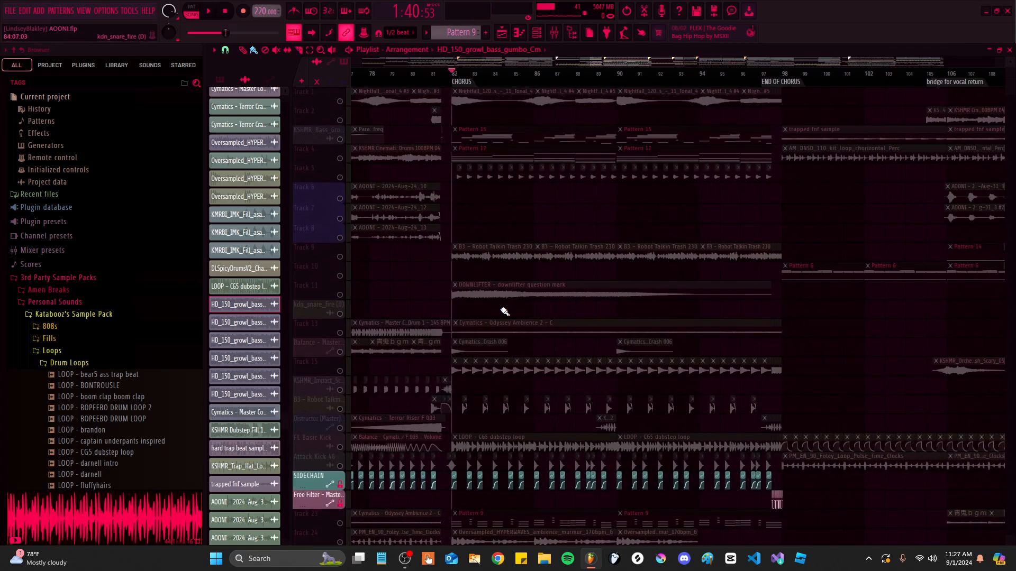
ctrl+scroll(504, 310, down, 4)
ctrl+scroll(624, 349, down, 3)
drag(673, 252, 545, 254)
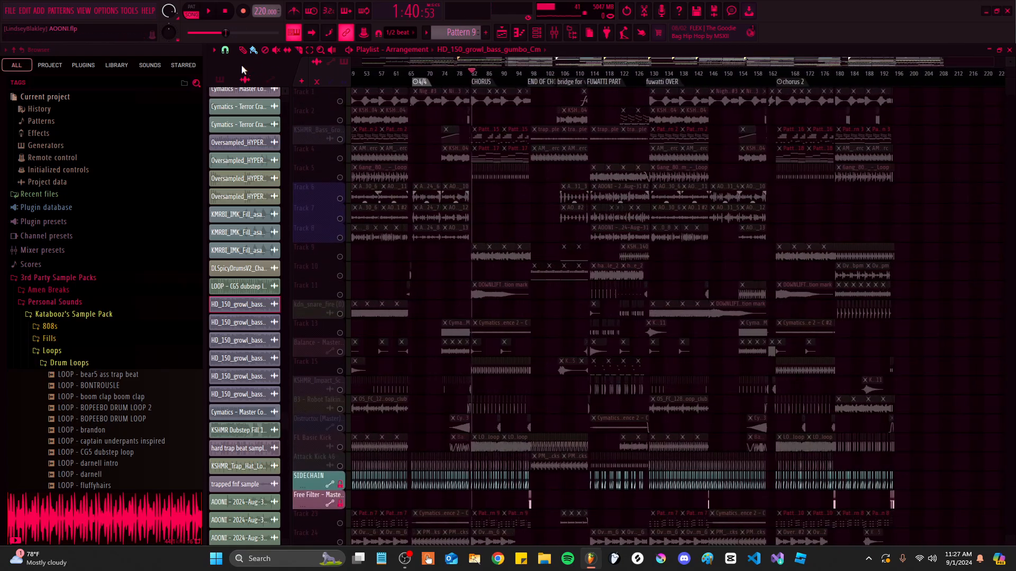
click(220, 79)
drag(449, 265, 479, 285)
ctrl+scroll(480, 288, up, 7)
ctrl+scroll(662, 247, up, 2)
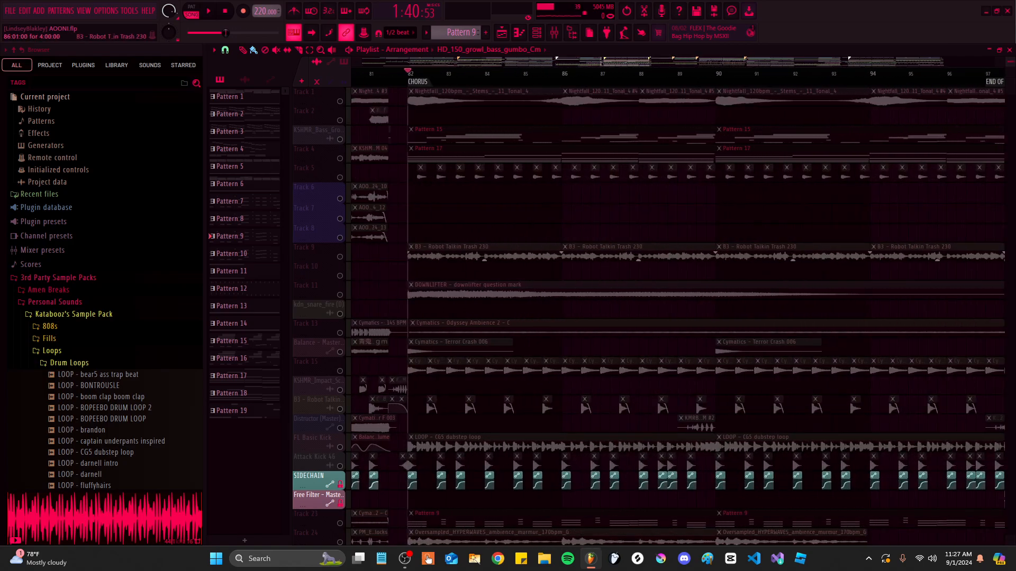
drag(1010, 62, 1010, 67)
alt+scroll(598, 291, up, 6)
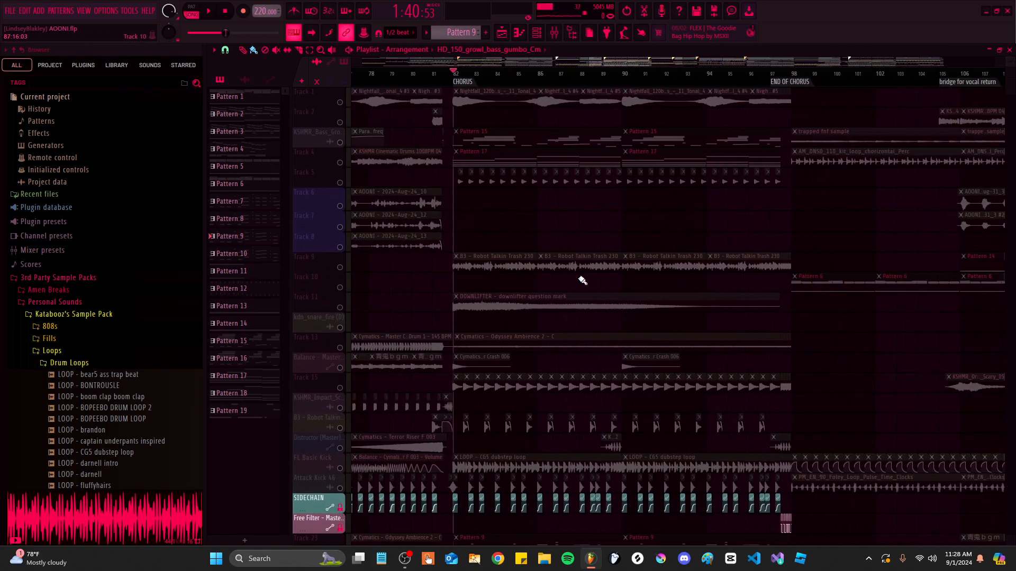
Open Pattern 15 from the start of the chorus in the piano roll and play through its Model D notes
ctrl+scroll(357, 140, up, 4)
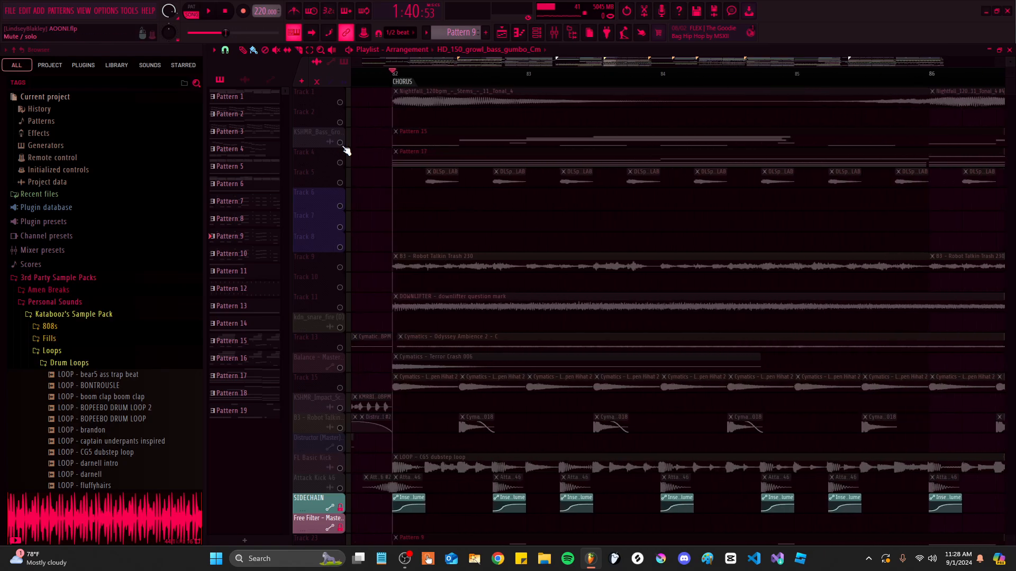
double_click(478, 139)
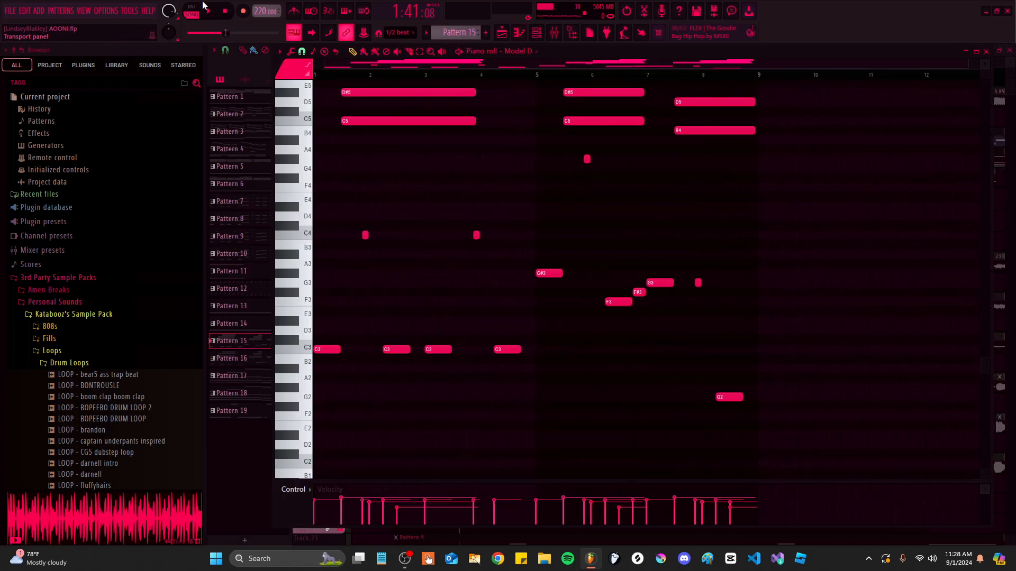
scroll(518, 211, up, 5)
ctrl+scroll(556, 329, up, 2)
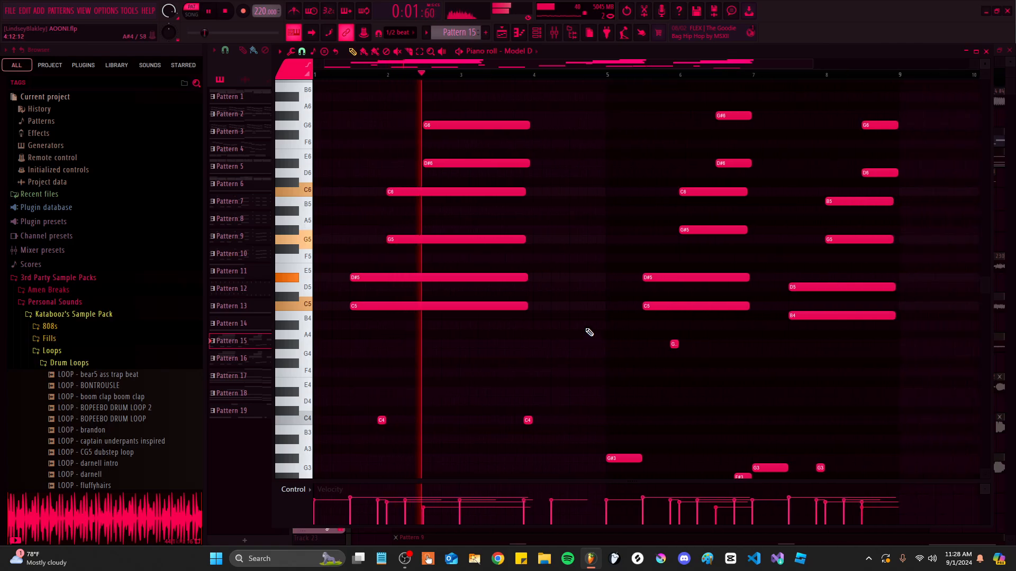
scroll(635, 176, down, 4)
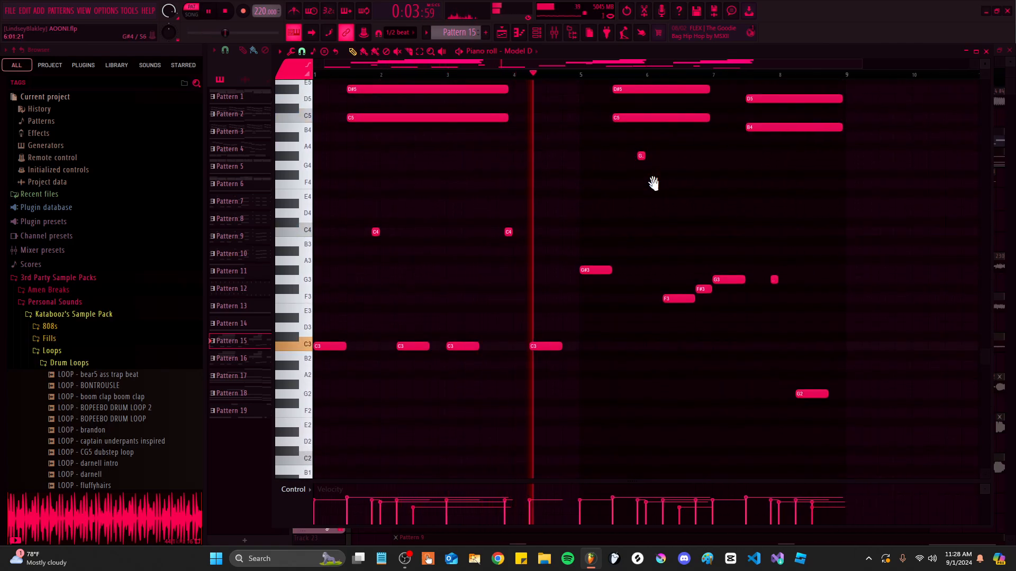
ctrl+scroll(651, 175, up, 1)
ctrl+scroll(663, 200, up, 1)
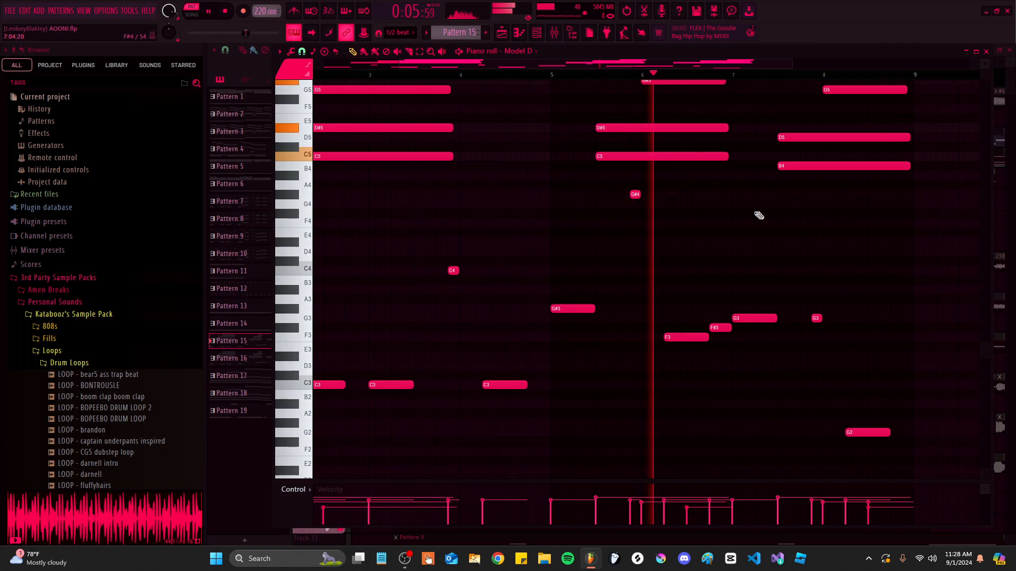
drag(774, 200, 635, 215)
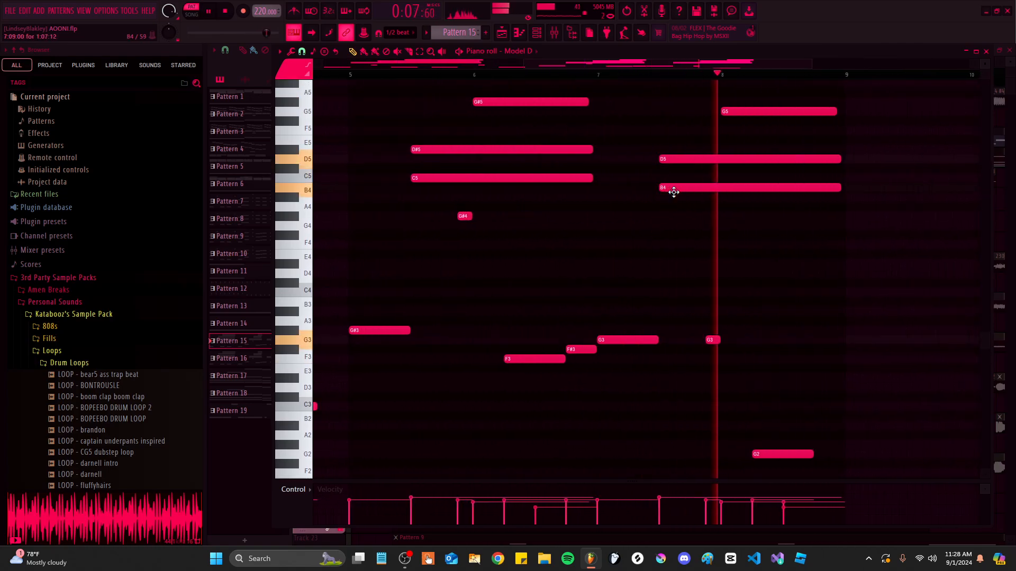
click(501, 32)
key(space)
Unsolo the tracks and play the stuttered clips at the end of the chorus, just after bar 97
ctrl+scroll(628, 199, down, 10)
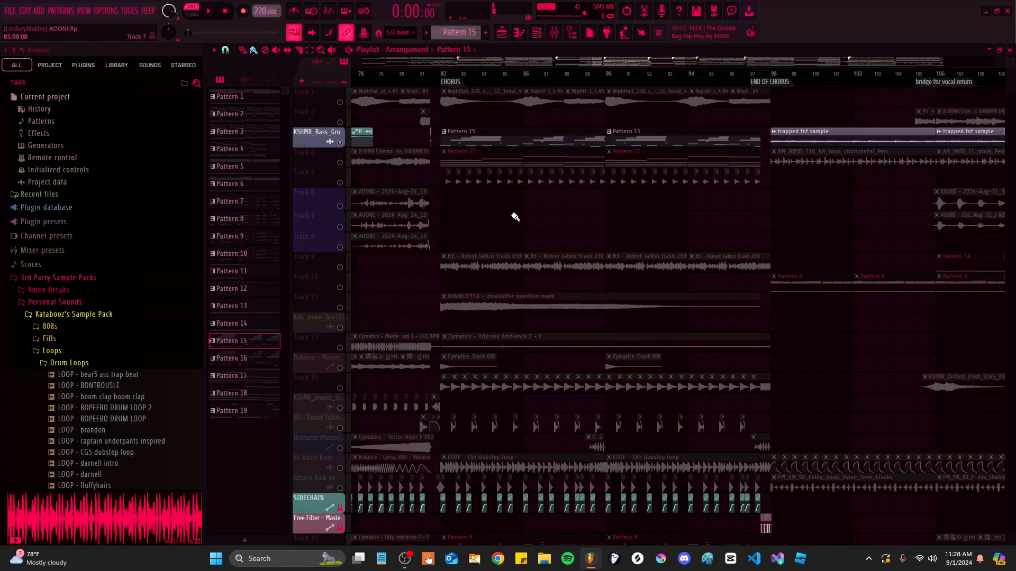
ctrl+scroll(667, 170, up, 8)
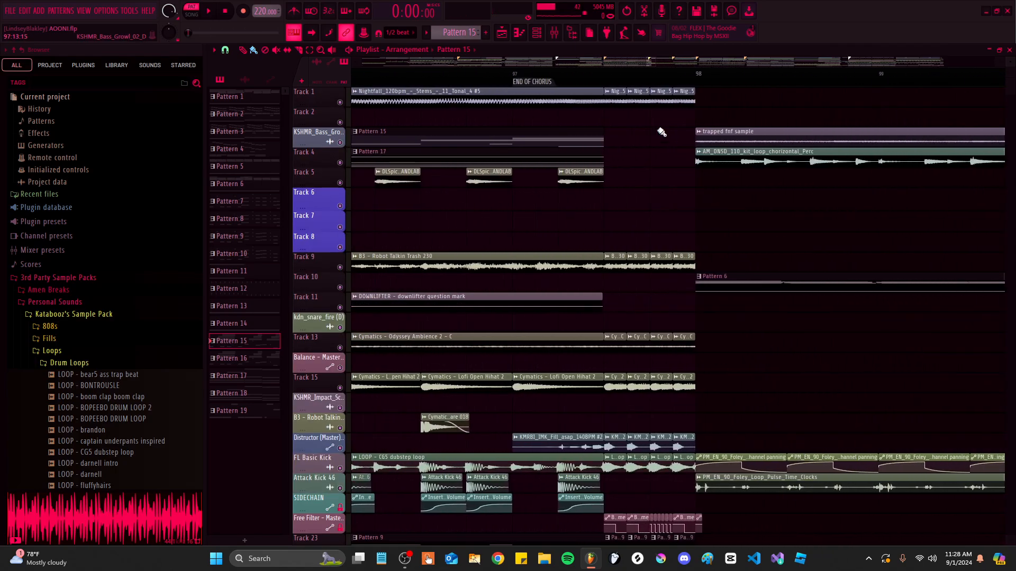
click(607, 73)
drag(756, 350, 640, 140)
key(l)
key(space)
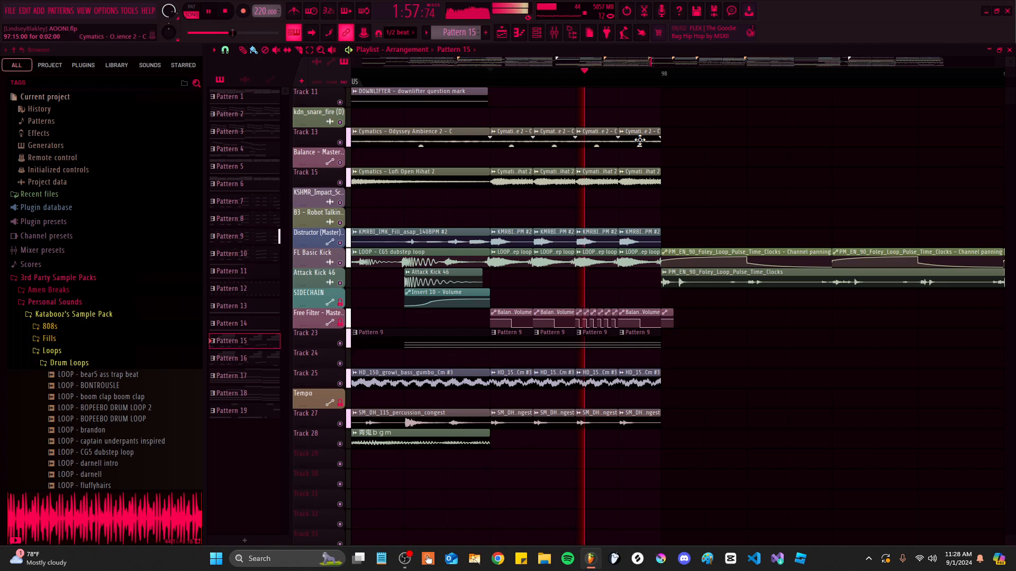
Mute the Free Filter automation track and replay the end-of-chorus stutter without it
key(space)
drag(623, 210, 592, 278)
click(341, 391)
drag(493, 140, 540, 370)
key(space)
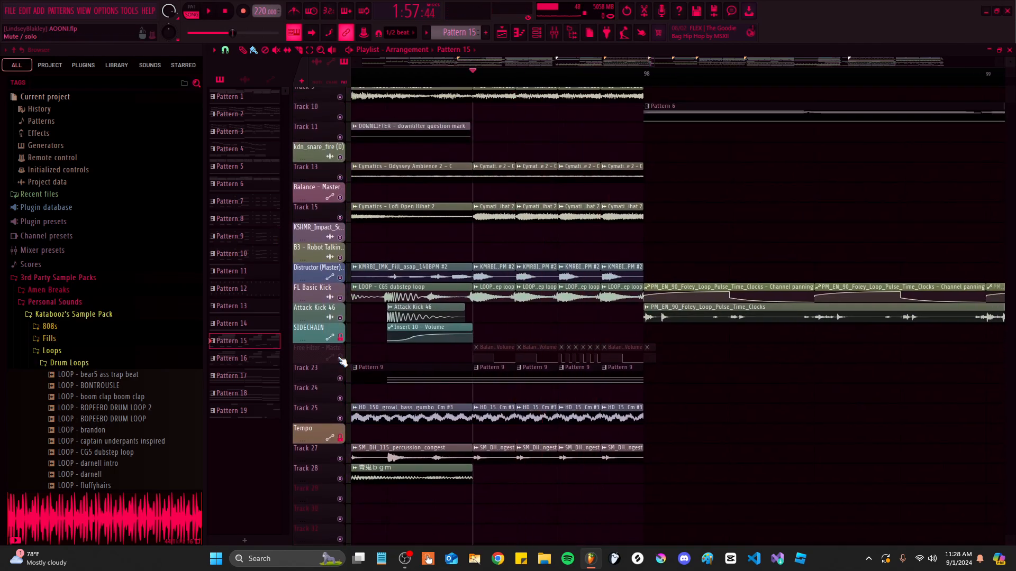
Unmute the Free Filter track and examine its Balance - Master - Volume automation clips up close while playing the stutter
alt+scroll(566, 368, up, 4)
ctrl+scroll(614, 174, up, 3)
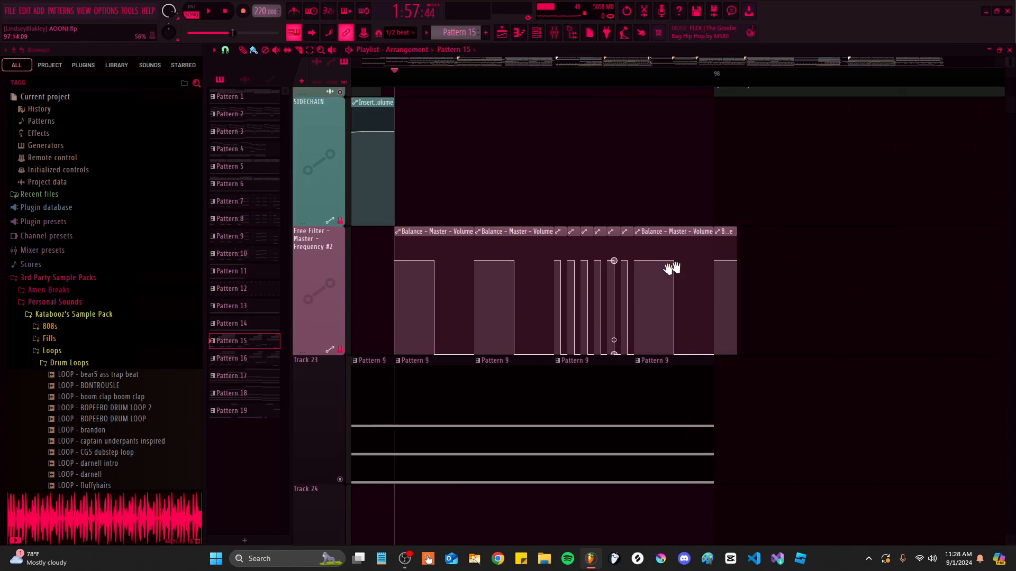
key(space)
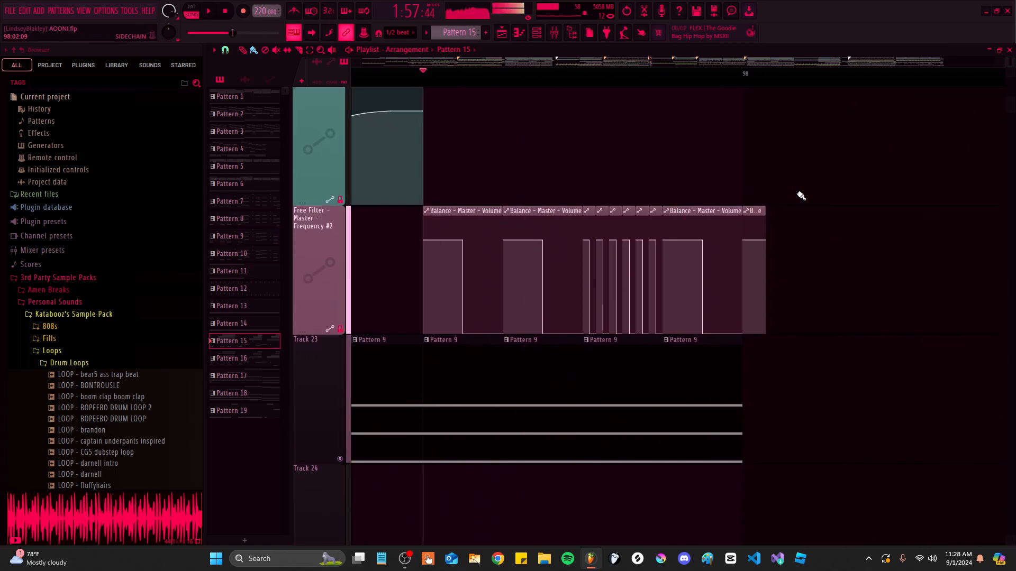
Play the full section that follows the chorus from bar 98
ctrl+scroll(784, 186, down, 3)
alt+scroll(783, 186, down, 4)
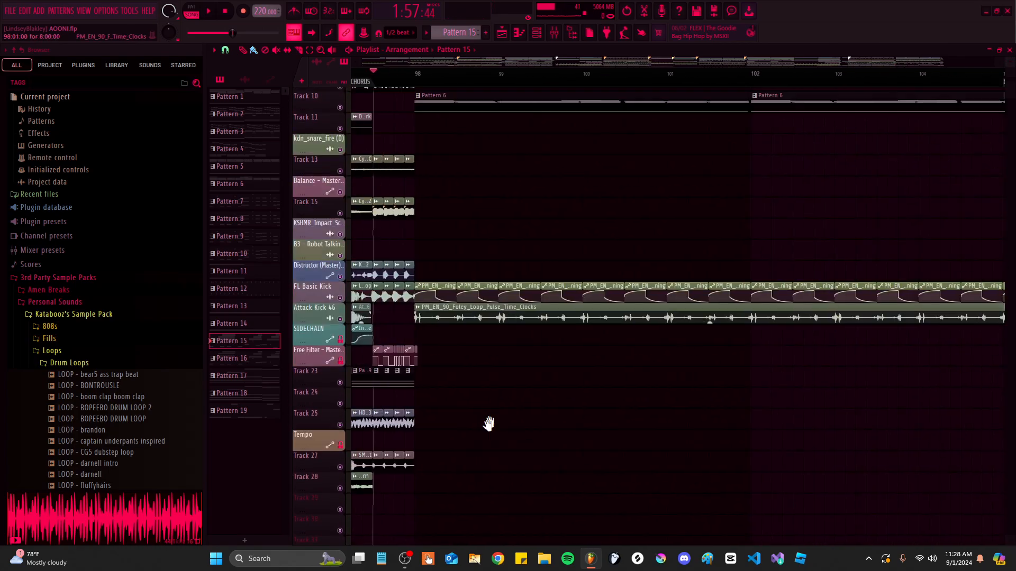
drag(489, 423, 486, 545)
ctrl+scroll(482, 197, down, 3)
drag(478, 197, 456, 238)
ctrl+scroll(457, 238, down, 2)
alt+scroll(499, 249, down, 1)
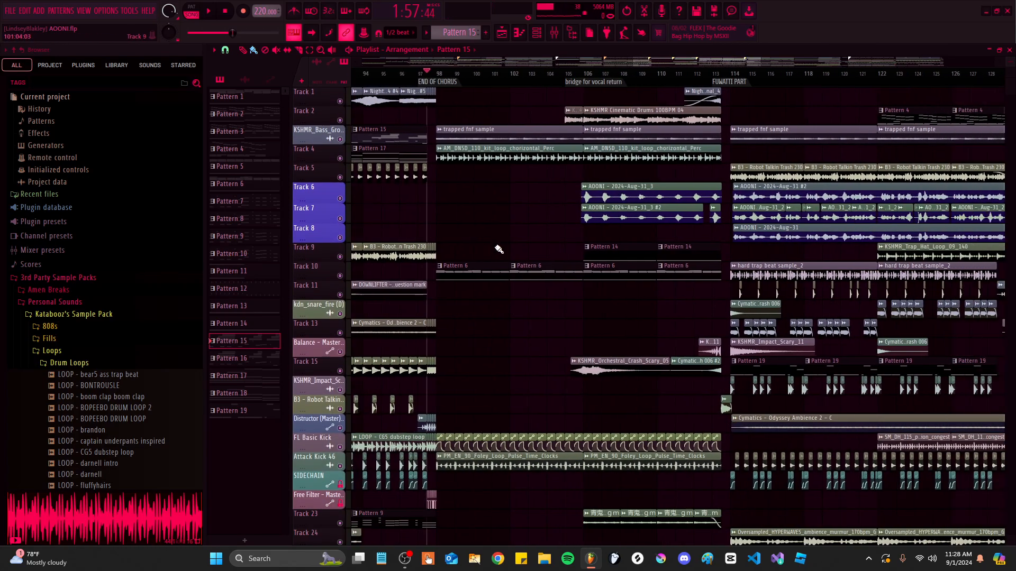
ctrl+scroll(904, 208, down, 3)
ctrl+scroll(483, 93, up, 6)
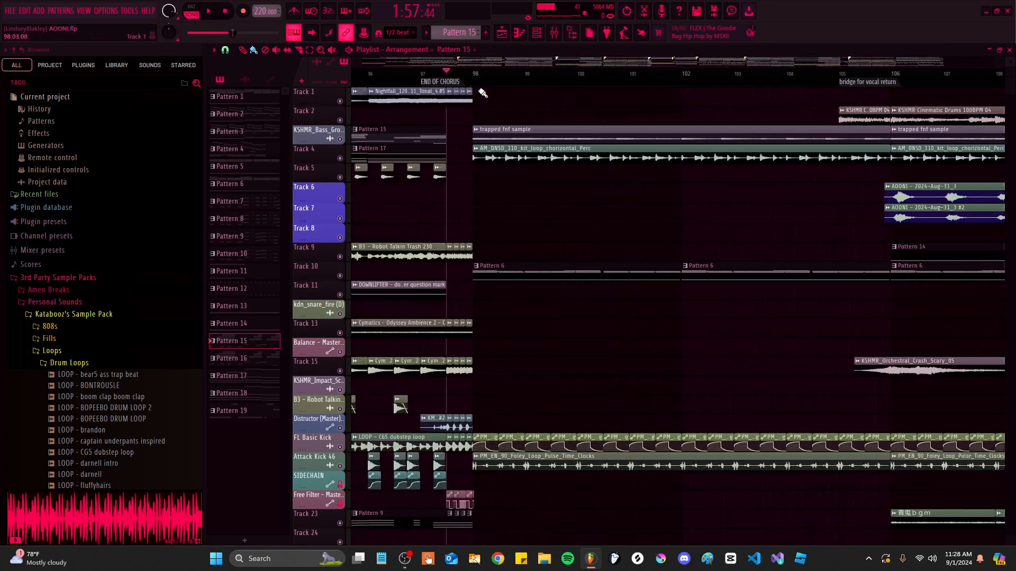
ctrl+scroll(470, 75, down, 3)
ctrl+scroll(526, 192, up, 2)
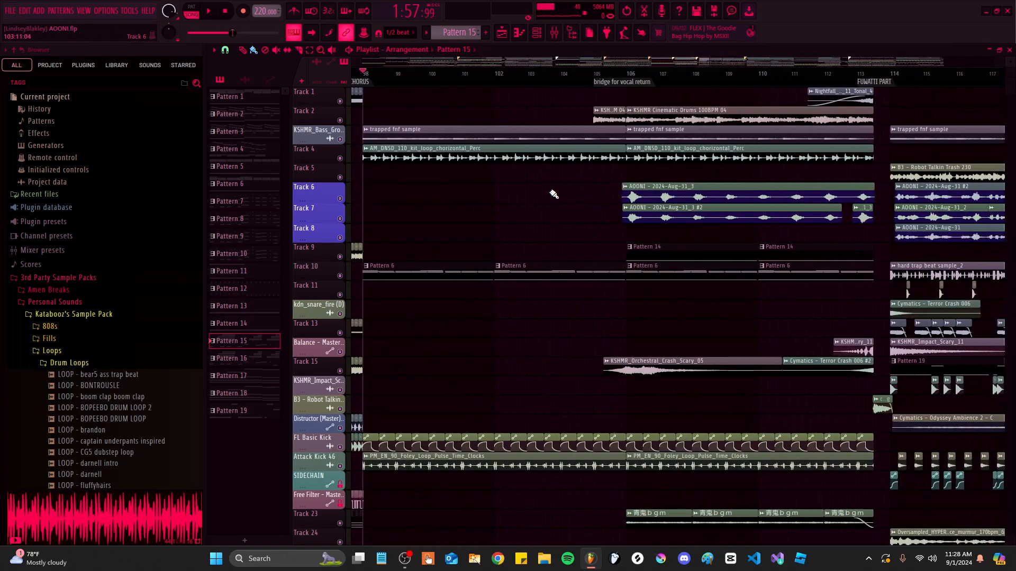
key(space)
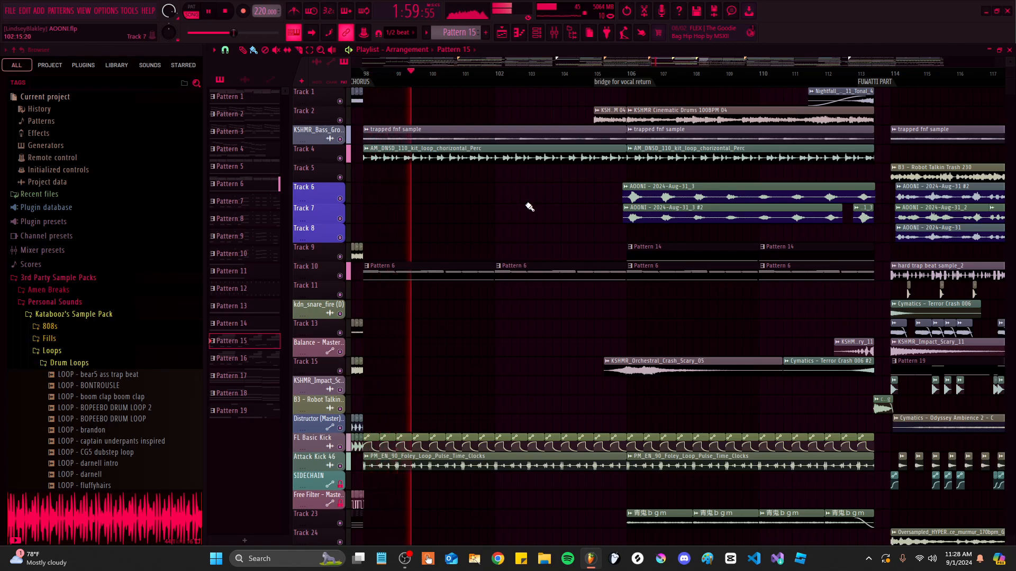
scroll(529, 207, right, 1)
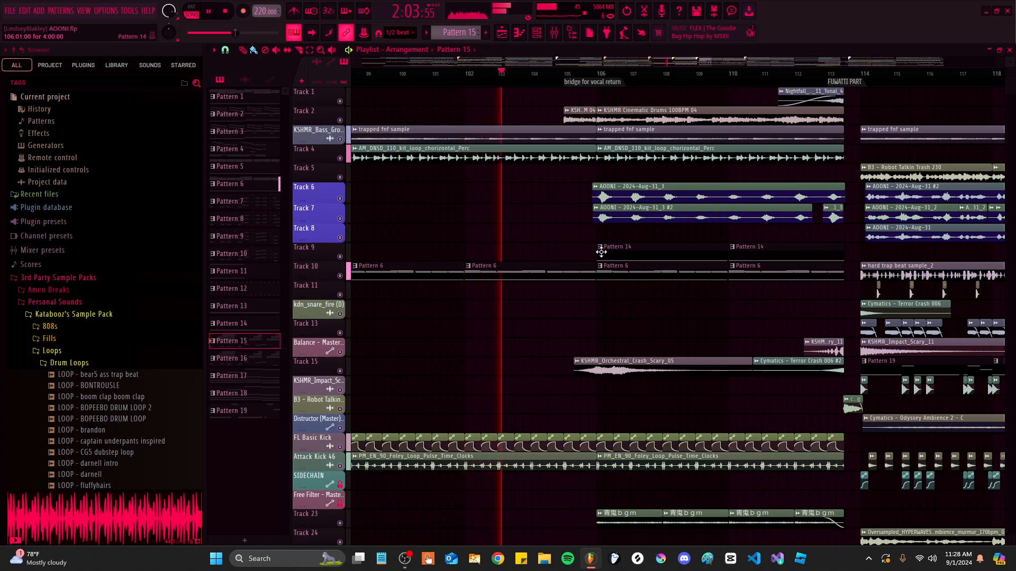
Mute vocal Tracks 6 to 8 and keep playing the bridge towards the FUWATTI PART marker
click(340, 237)
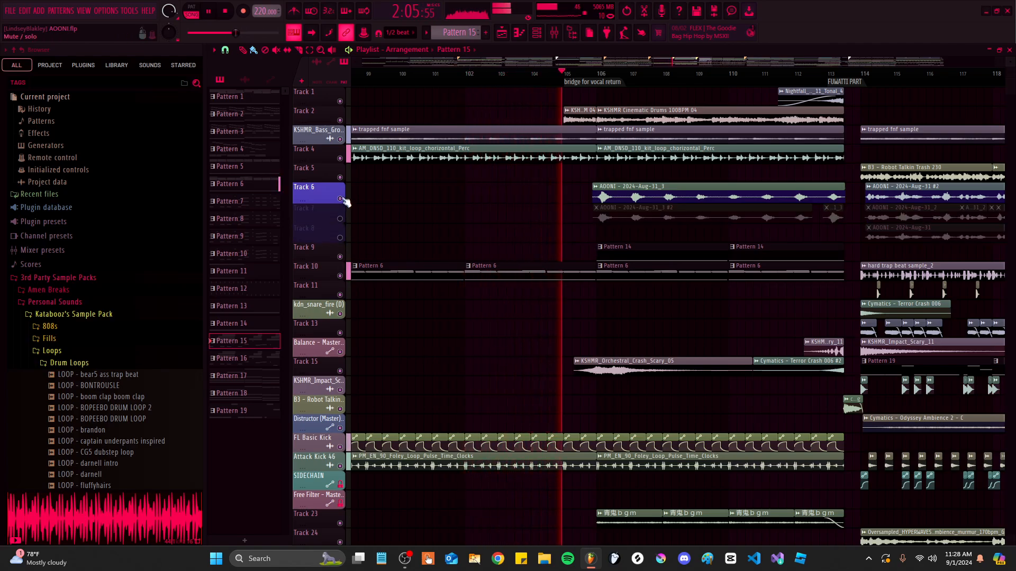
scroll(560, 331, up, 1)
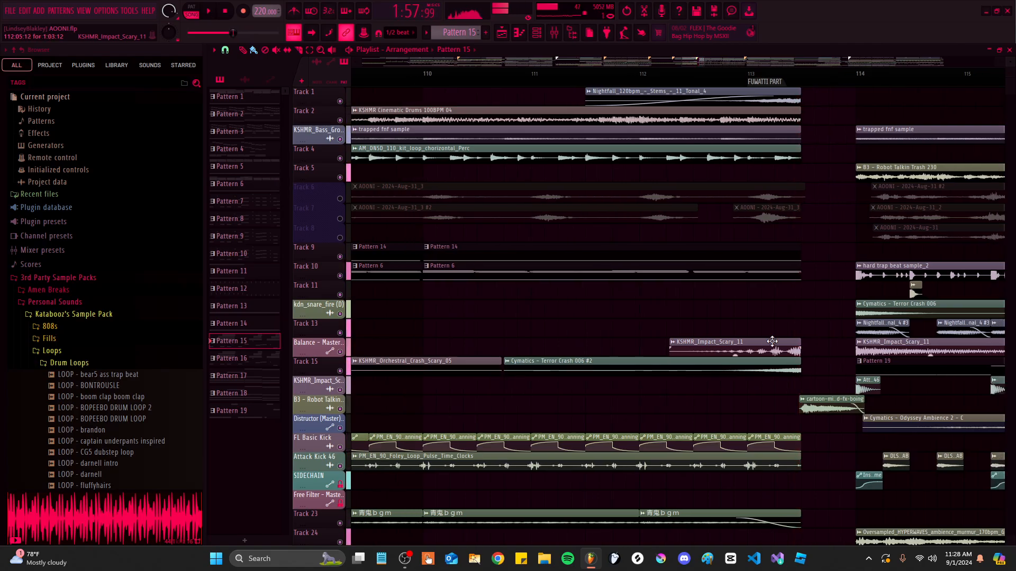
scroll(677, 328, down, 2)
key(space)
Solo and play the percussion loop on Track 4 and the foley clock loop on the Attack Kick 46 track from bar 98
scroll(540, 176, up, 3)
ctrl+click(340, 158)
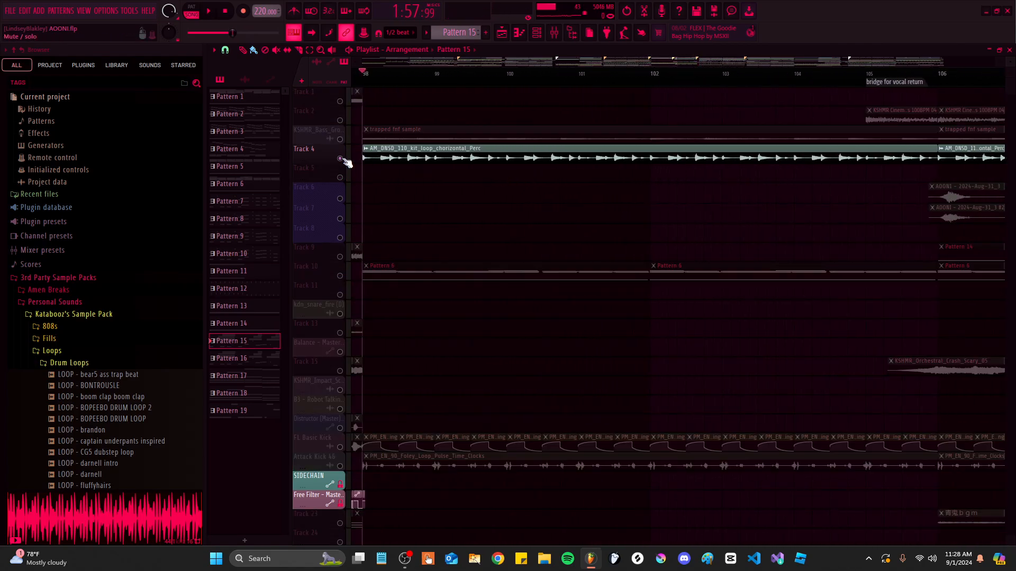
key(space)
ctrl+click(340, 352)
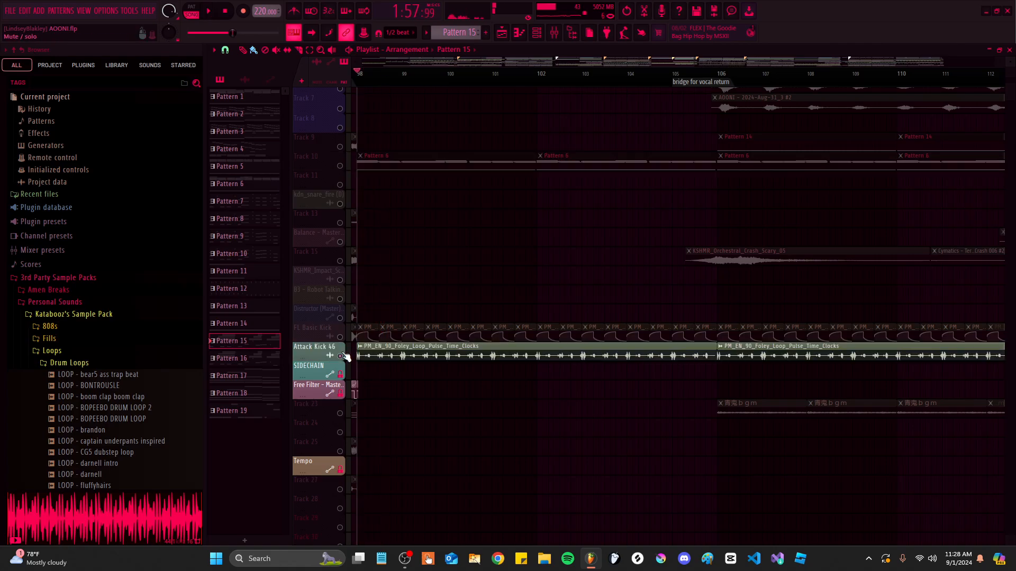
ctrl+click(340, 466)
key(space)
Solo the KSHMR_Bass_Growl_02_D track and play its trapped fnf sample clip from bar 98 to about bar 101
scroll(461, 238, down, 8)
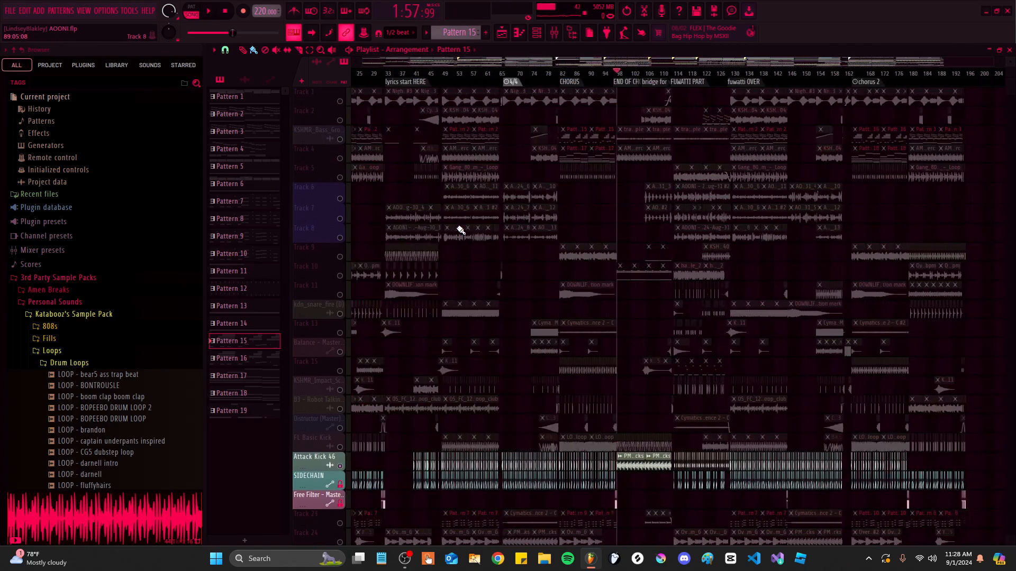
scroll(697, 211, up, 1)
scroll(453, 423, down, 2)
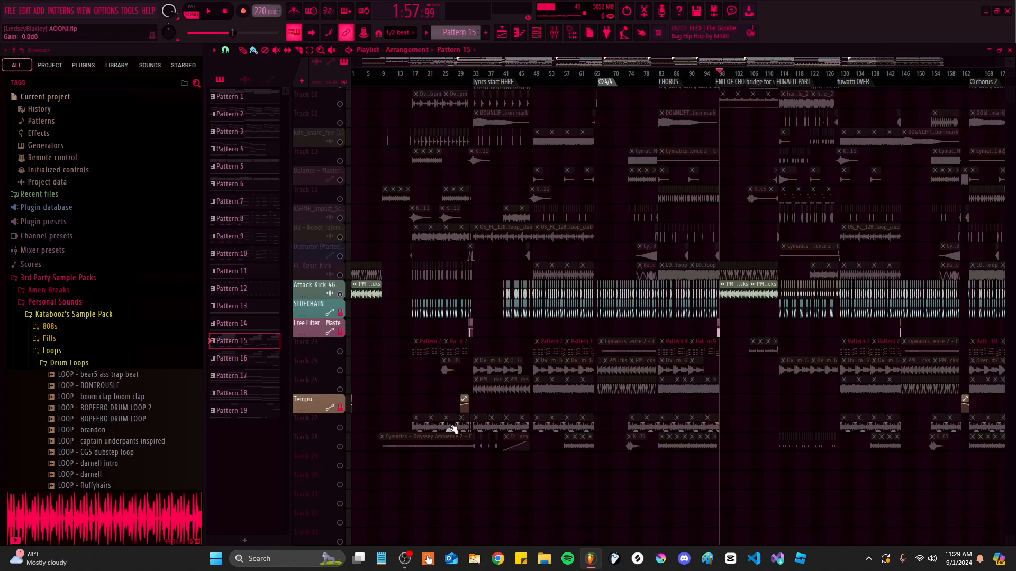
scroll(702, 227, up, 2)
scroll(800, 195, up, 10)
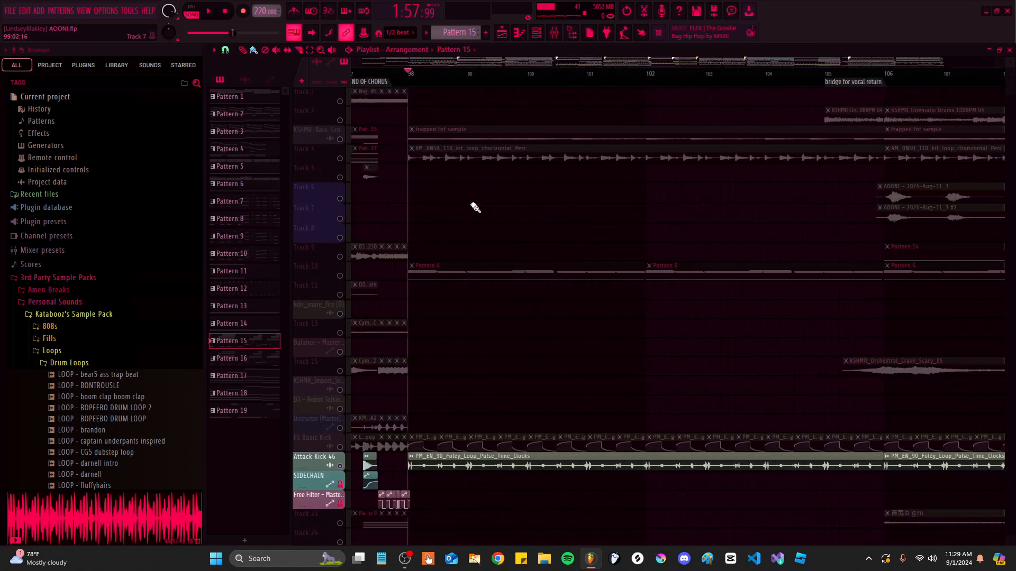
ctrl+click(340, 140)
scroll(513, 188, up, 5)
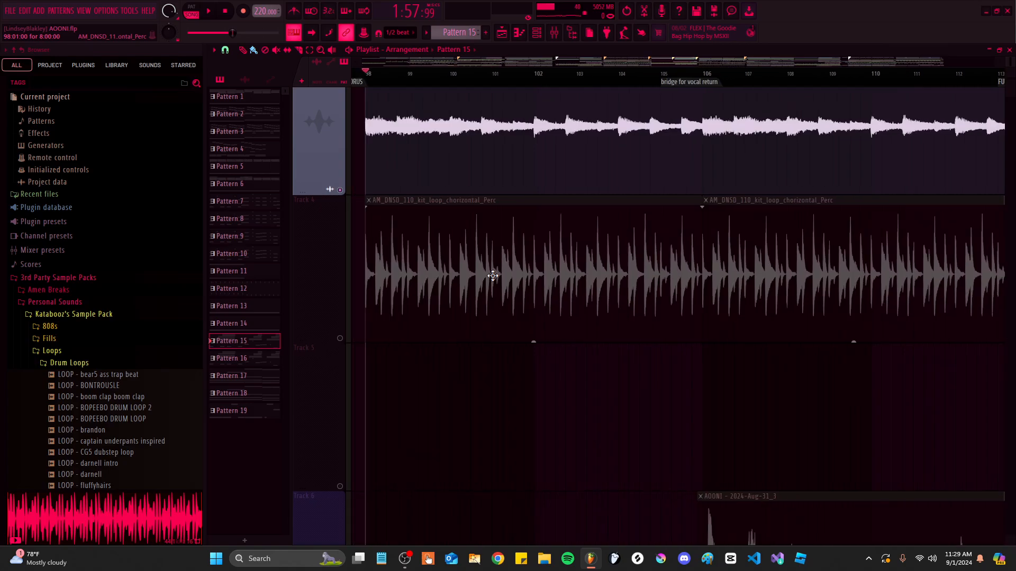
scroll(516, 438, up, 1)
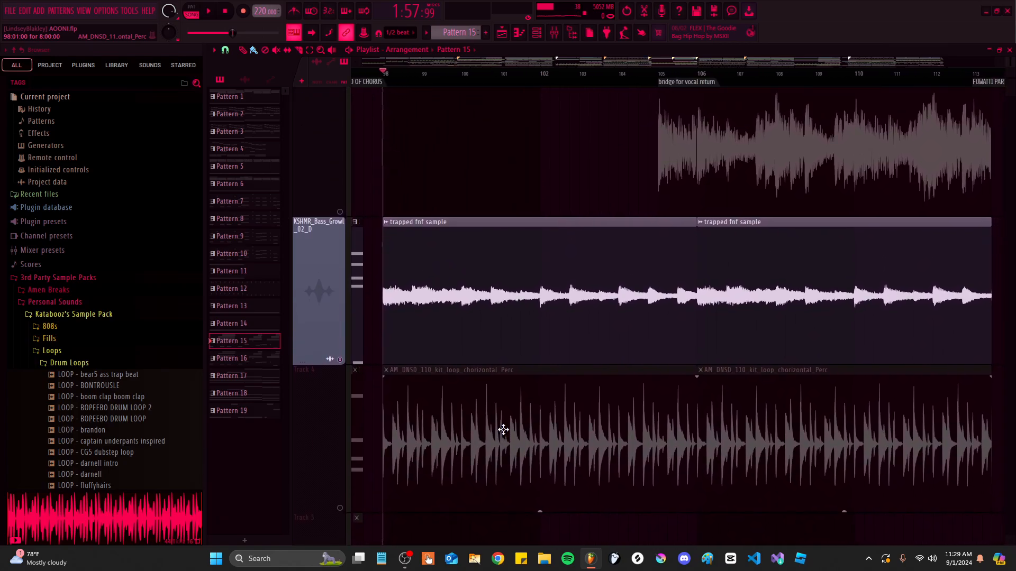
scroll(478, 402, down, 2)
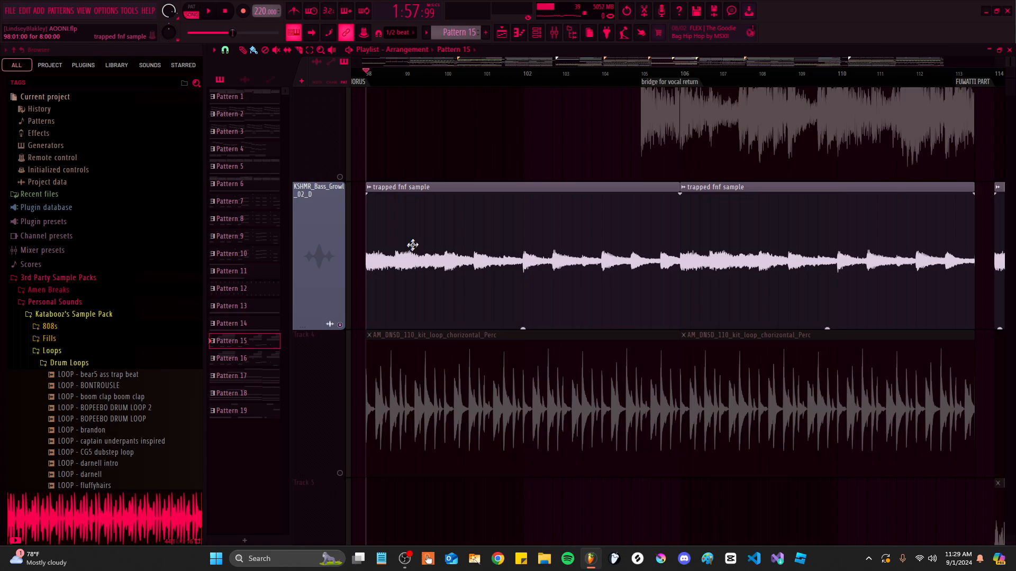
key(space)
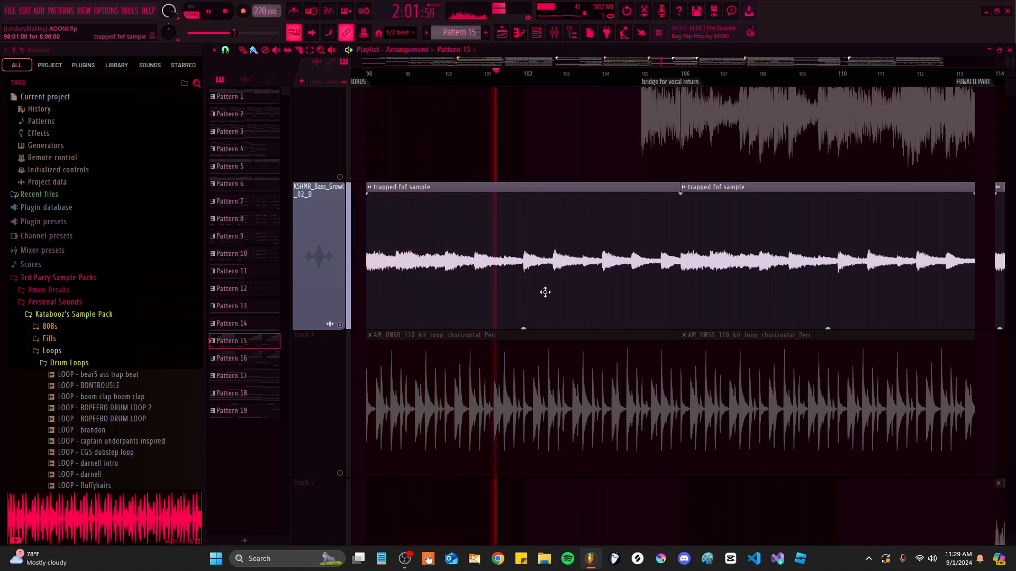
key(space)
Solo Track 2 and play its KSHMR Cinematic Drums clips from bar 105
drag(559, 312, 433, 486)
scroll(434, 485, down, 6)
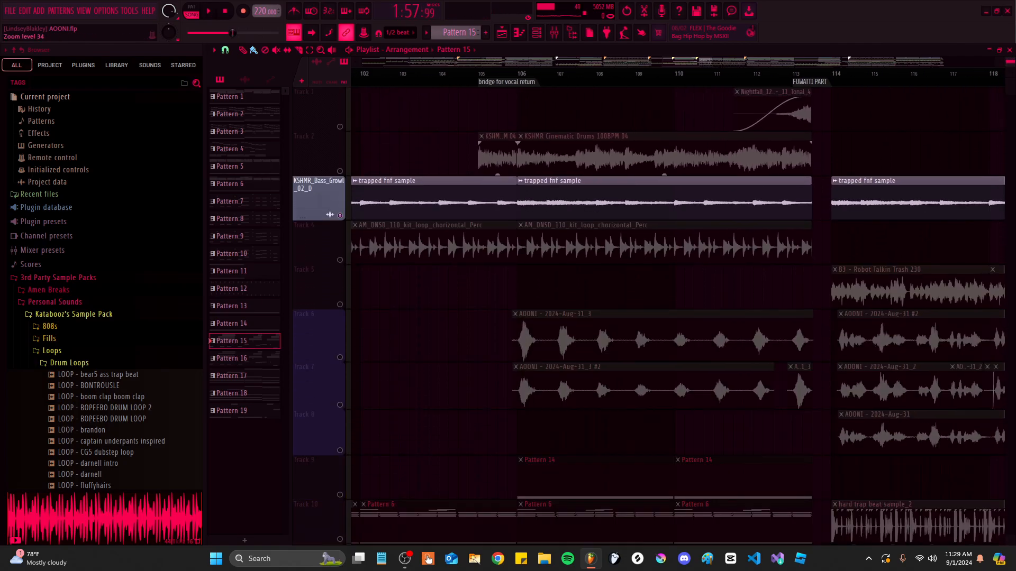
click(476, 153)
scroll(474, 79, up, 2)
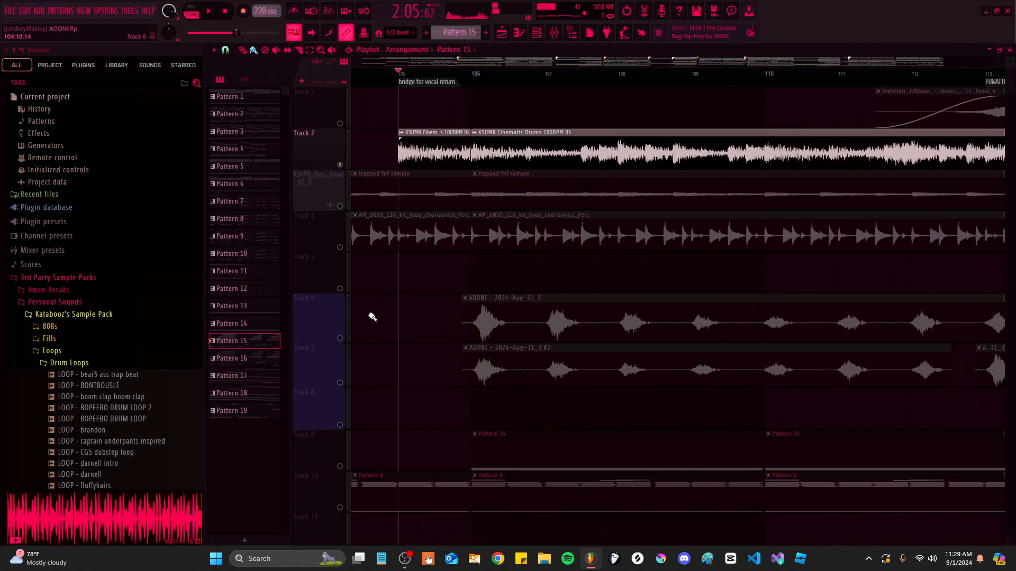
Solo vocal Tracks 6 and 7 and play their AOONI - 2024-Aug-31_3 clips from bar 106
drag(341, 331, 350, 380)
scroll(490, 60, up, 2)
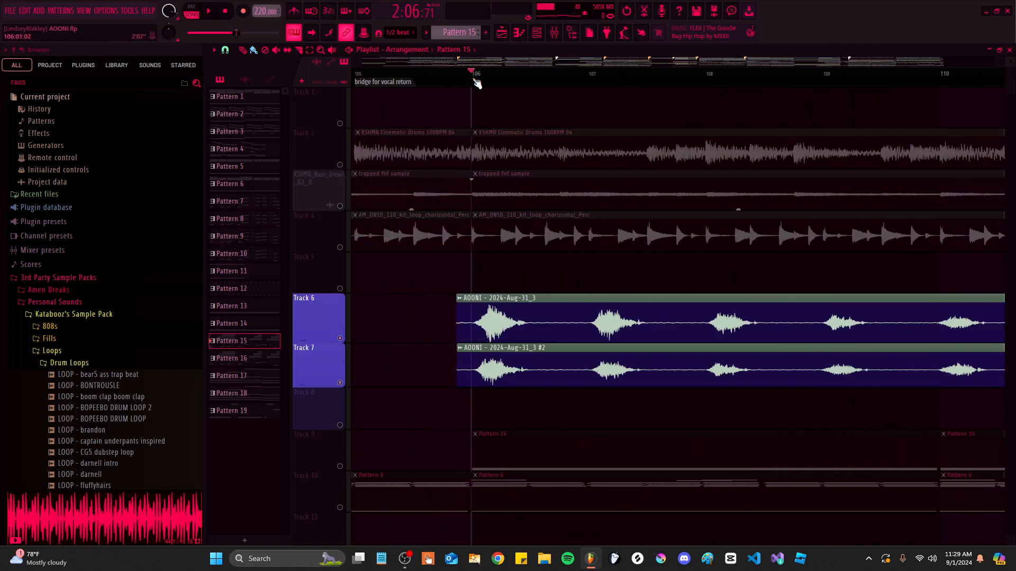
scroll(476, 79, down, 2)
scroll(521, 154, down, 1)
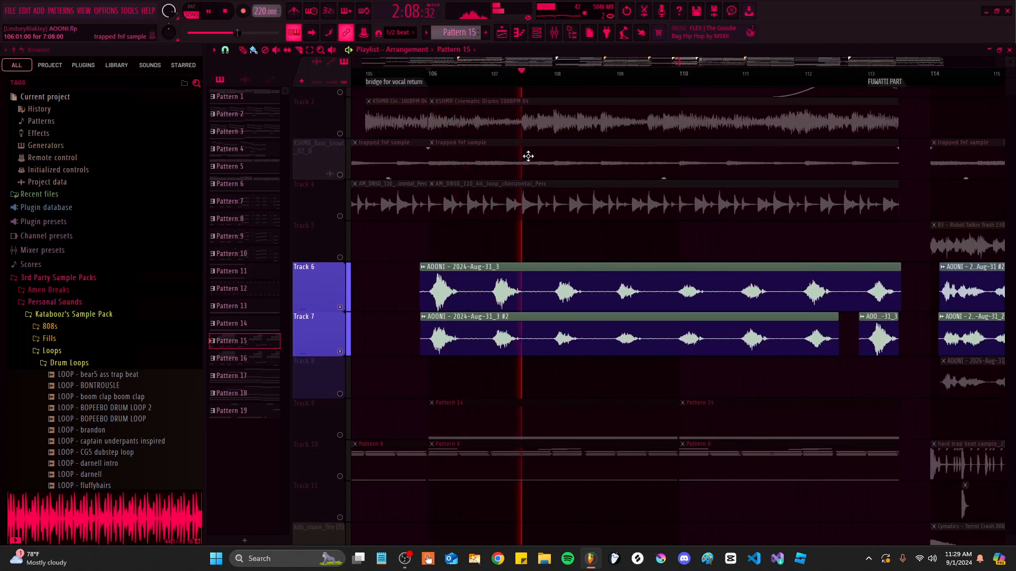
key(space)
scroll(545, 222, down, 3)
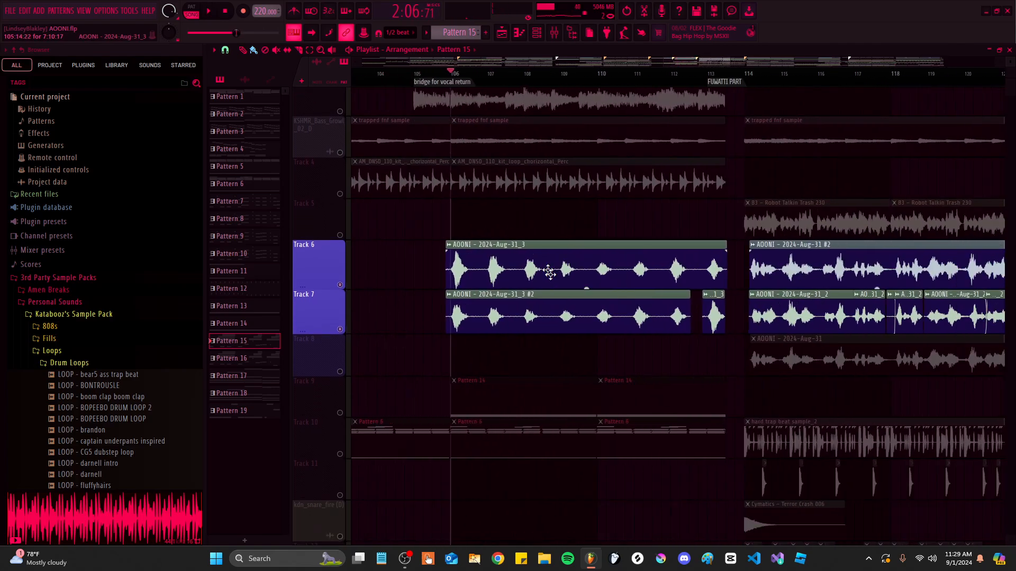
scroll(553, 238, down, 3)
scroll(558, 241, up, 3)
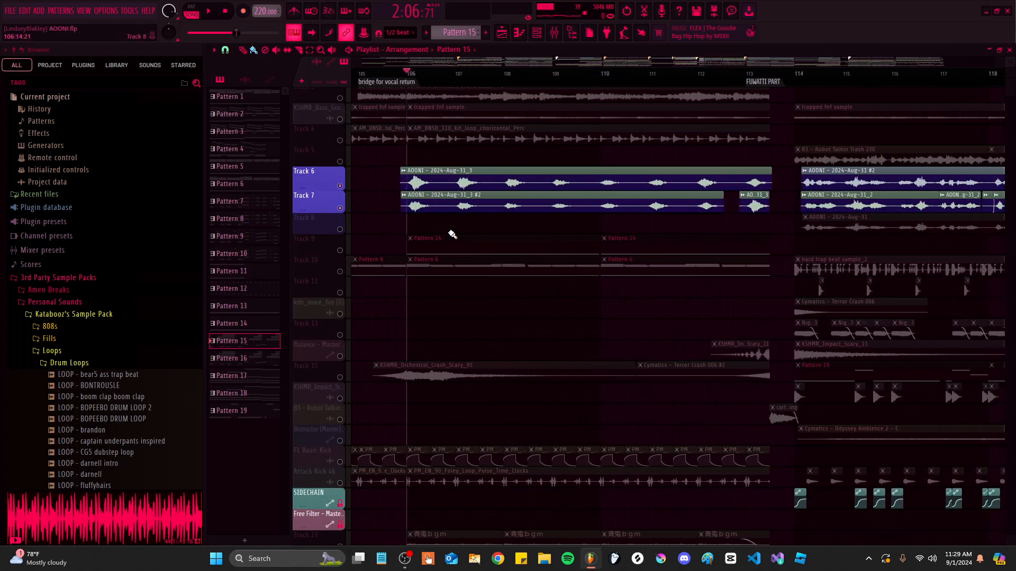
Solo Track 9 and play its Pattern 14 clips from bar 106
scroll(452, 233, up, 1)
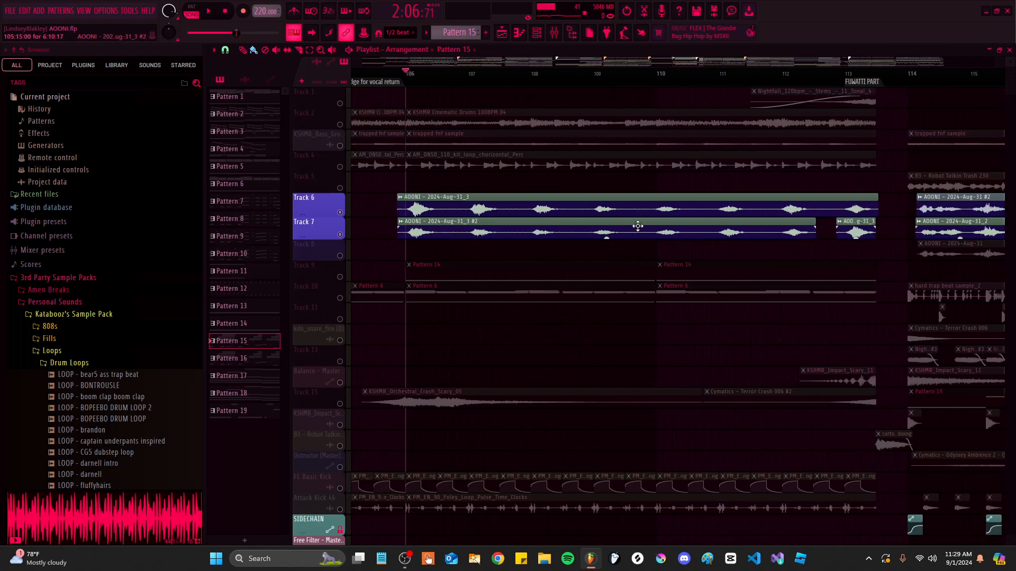
scroll(499, 263, down, 2)
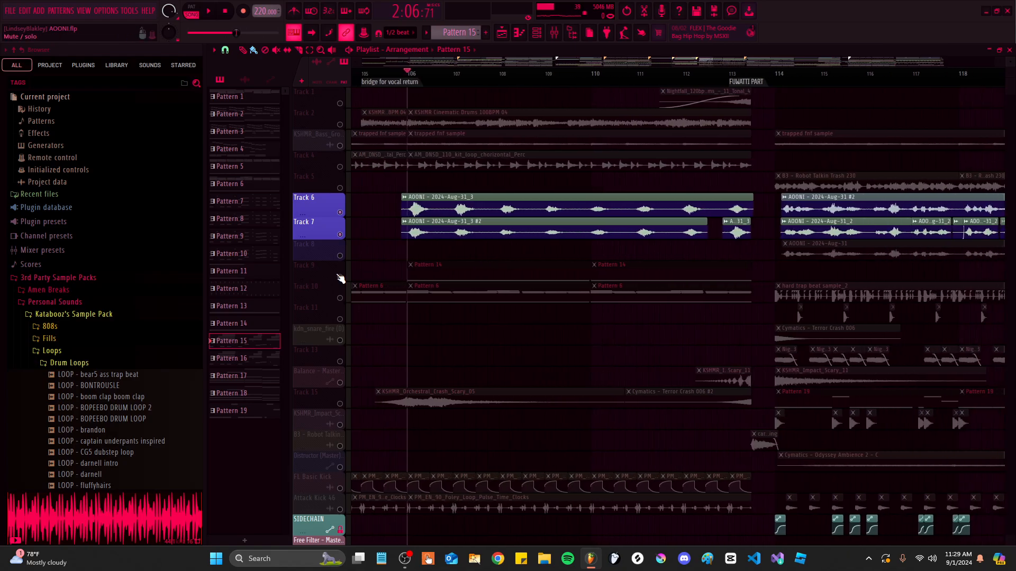
click(342, 277)
key(space)
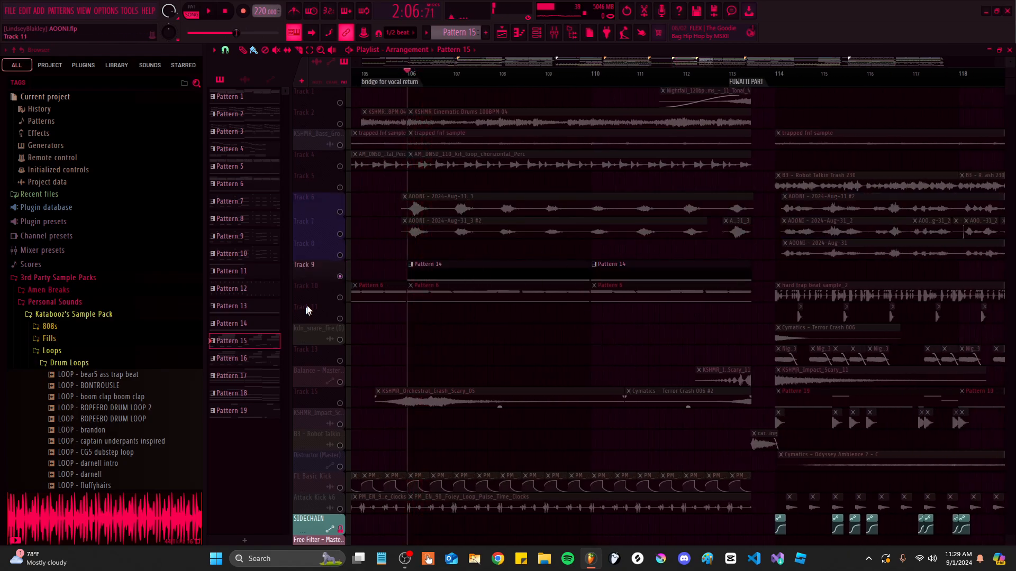
Play the orchestral crash on Track 15 in solo, followed by the 青鬼bgm clips on Track 23, in the bridge from bar 106
scroll(492, 227, down, 3)
click(334, 297)
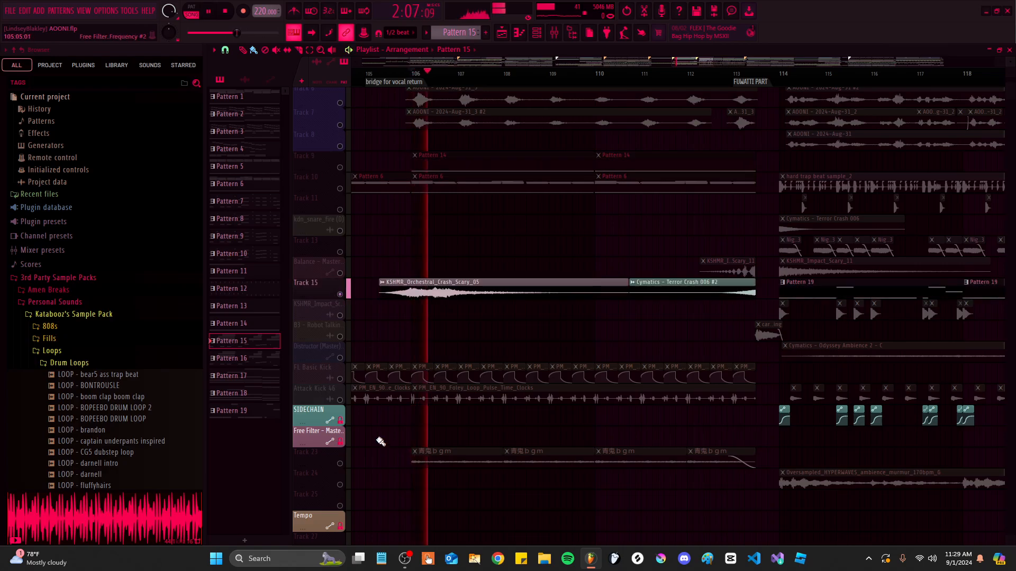
click(333, 456)
scroll(684, 276, up, 1)
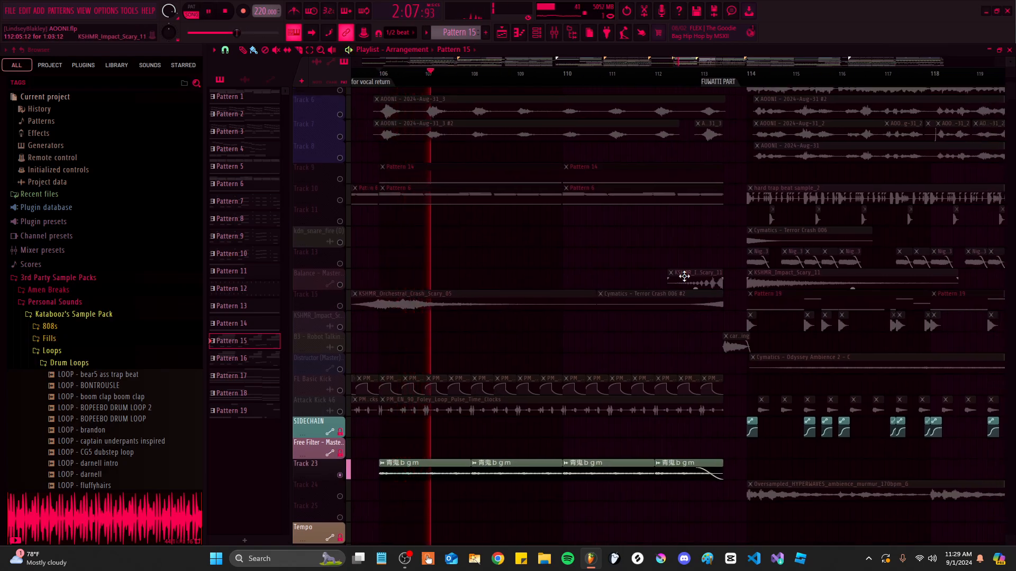
key(space)
Turn all playlist tracks back on and mute the vocal Tracks 6, 7 and 8
right_click(339, 284)
right_click(340, 284)
drag(589, 374, 402, 456)
scroll(554, 366, up, 3)
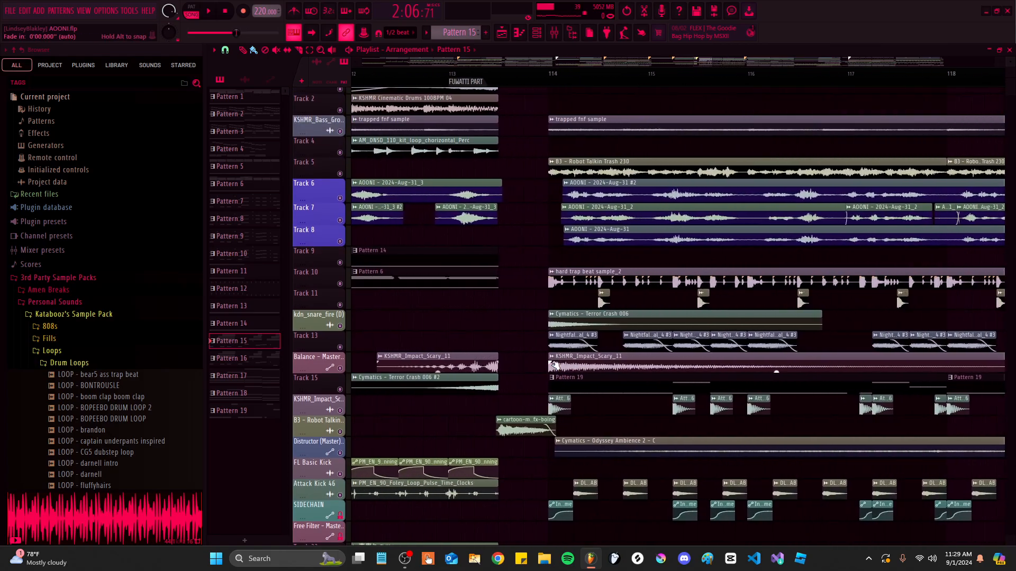
scroll(553, 366, up, 1)
drag(340, 241, 341, 198)
Play the FUWATTI PART without vocals from bar 114 to about bar 130 and follow its layers
scroll(520, 192, up, 1)
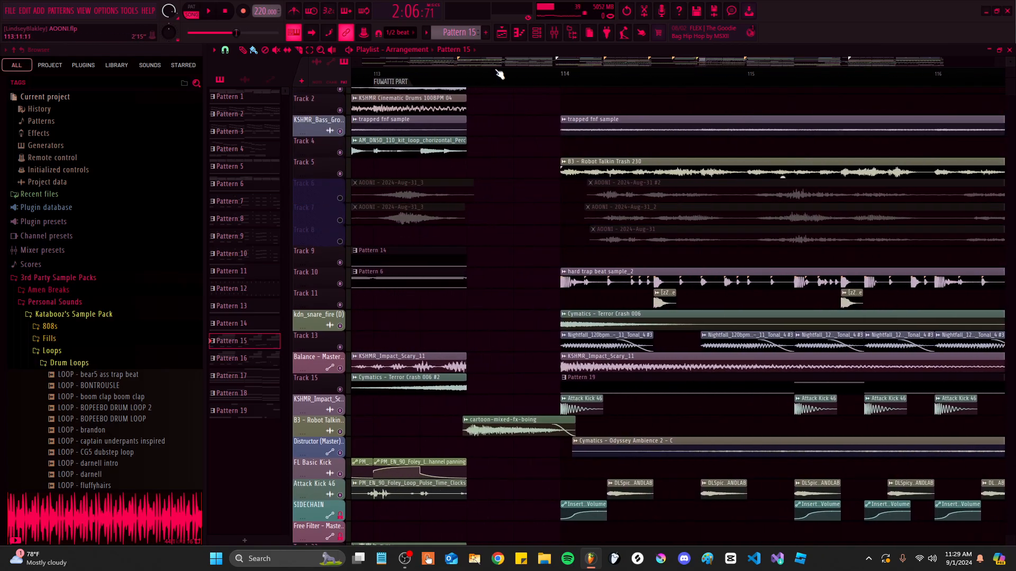
scroll(639, 177, down, 3)
scroll(688, 246, up, 3)
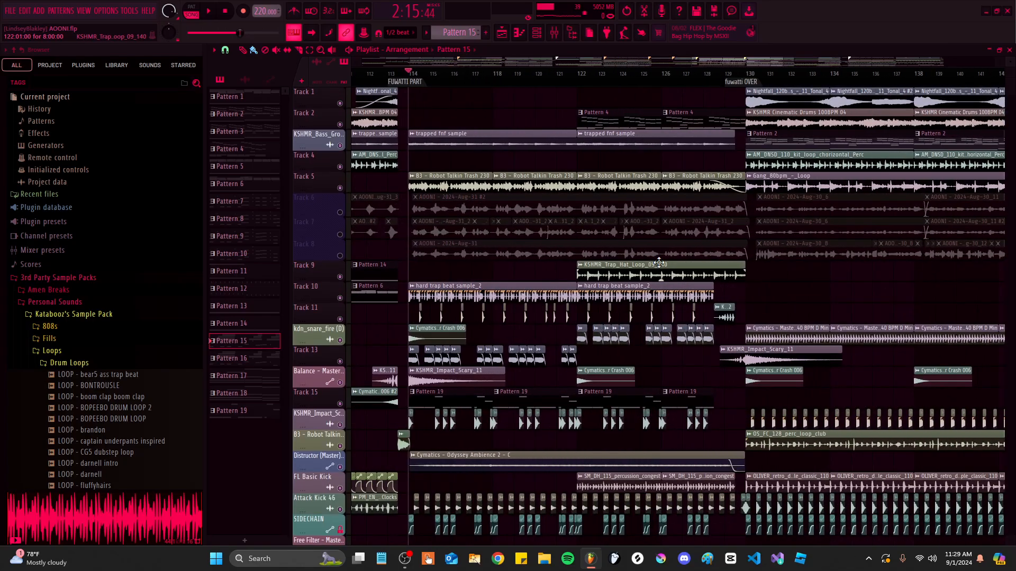
scroll(470, 283, up, 2)
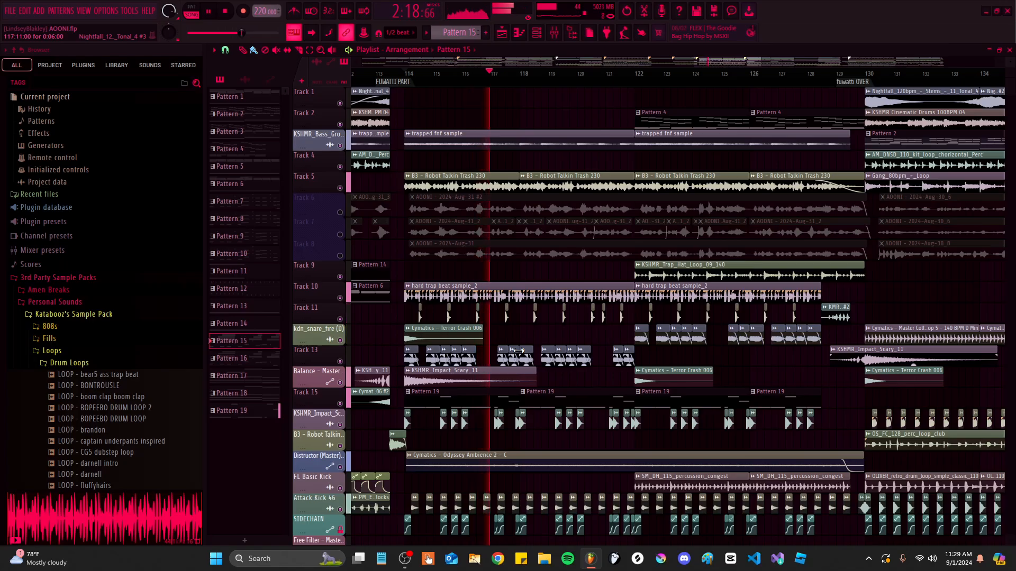
drag(616, 233, 559, 124)
drag(587, 288, 560, 453)
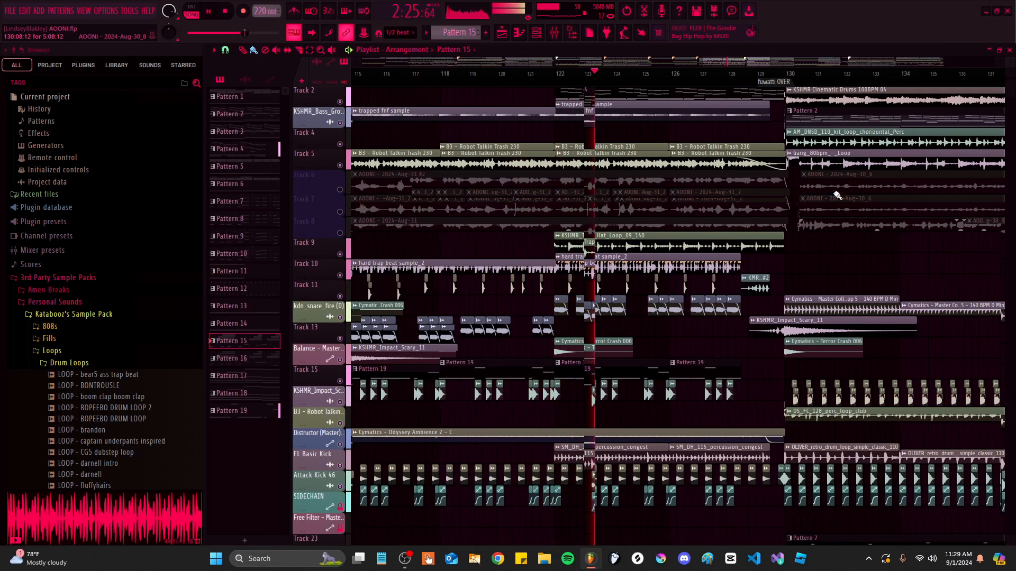
drag(838, 247, 764, 402)
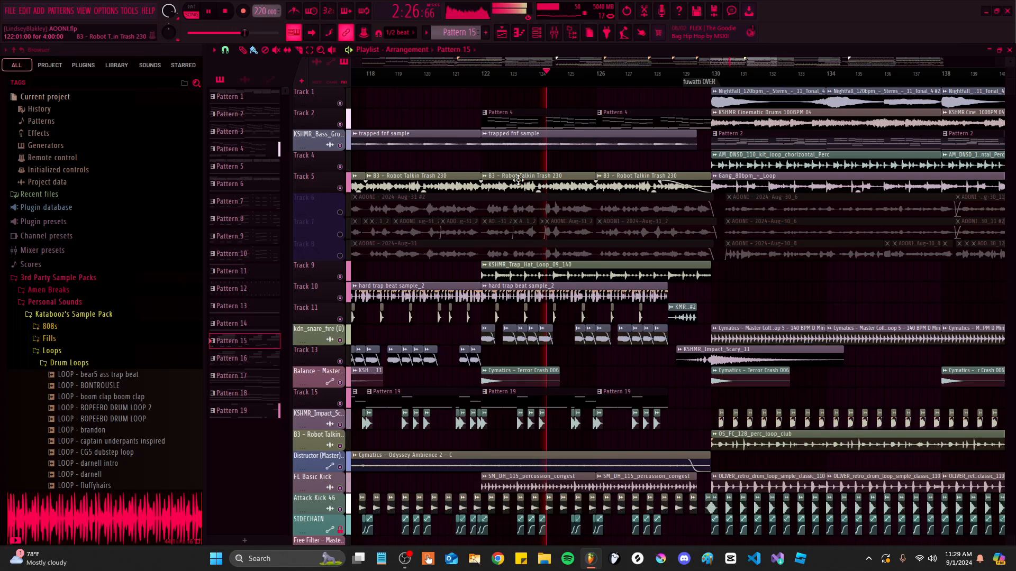
scroll(518, 193, up, 5)
scroll(520, 211, down, 1)
scroll(407, 186, up, 5)
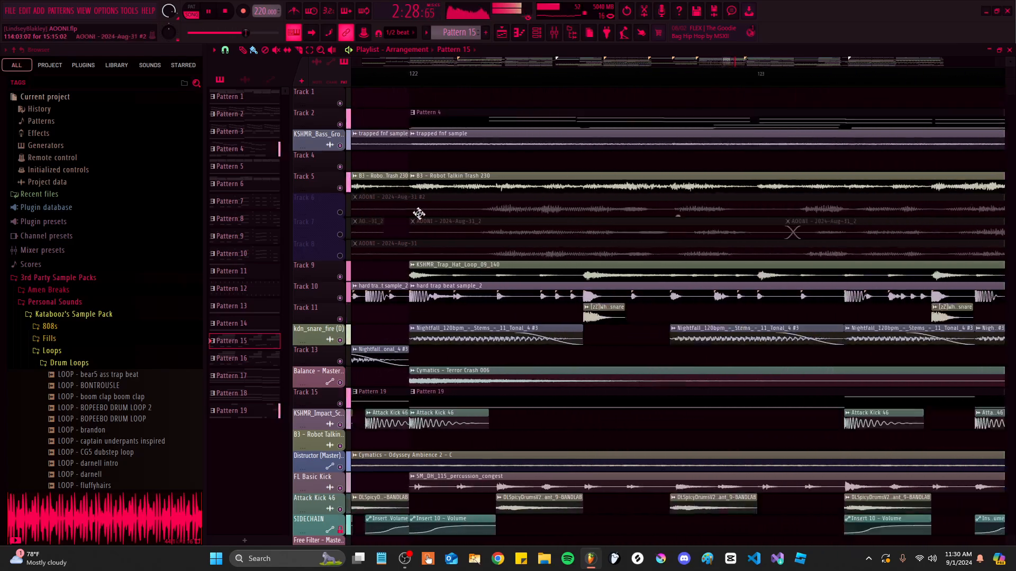
scroll(419, 214, down, 7)
scroll(707, 360, up, 3)
drag(713, 353, 669, 366)
scroll(670, 361, up, 3)
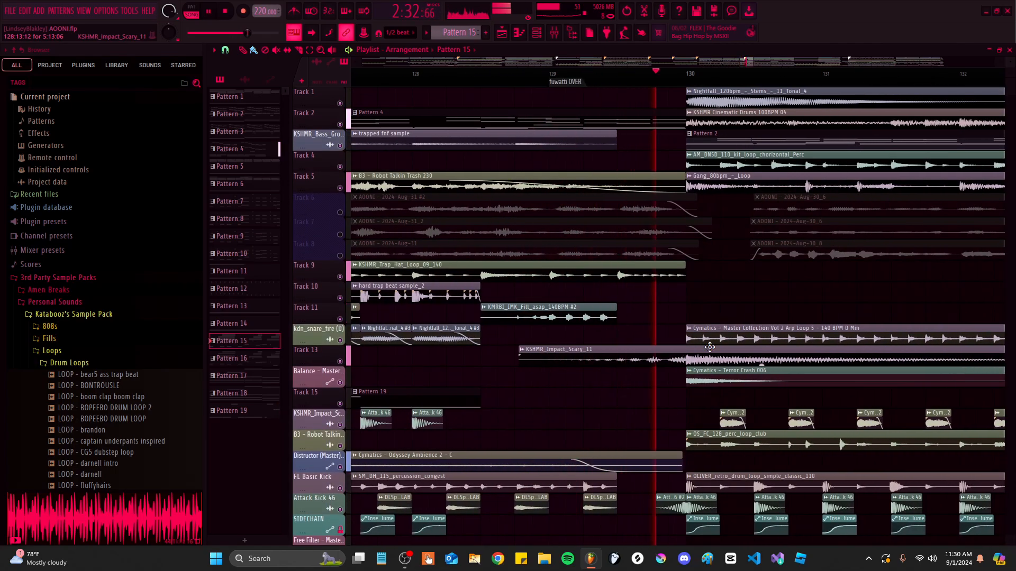
scroll(653, 308, down, 7)
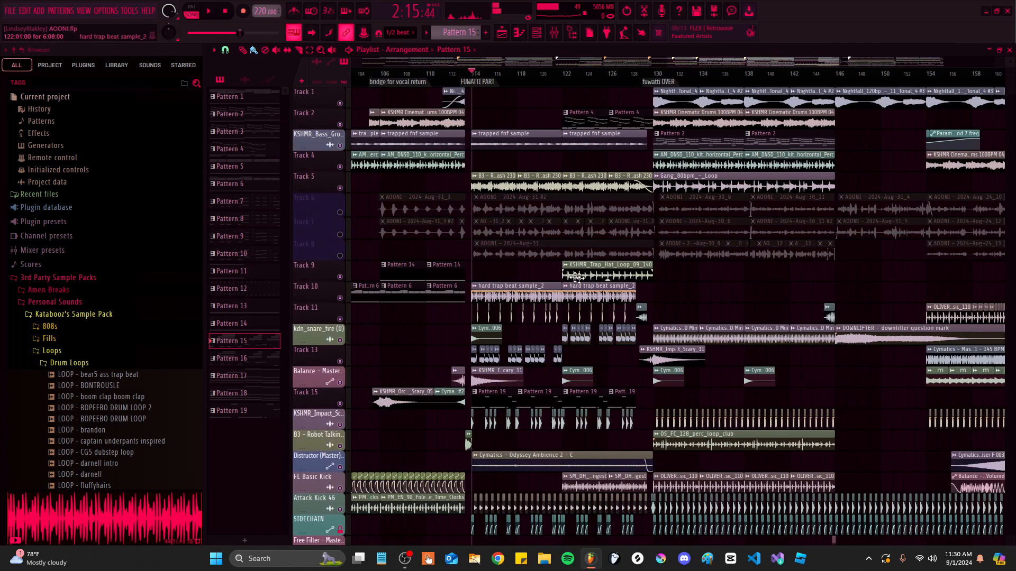
Look over the FUWATTI PART clips from bar 114 and open Pattern 19 in the piano roll
scroll(565, 266, up, 4)
scroll(491, 246, up, 4)
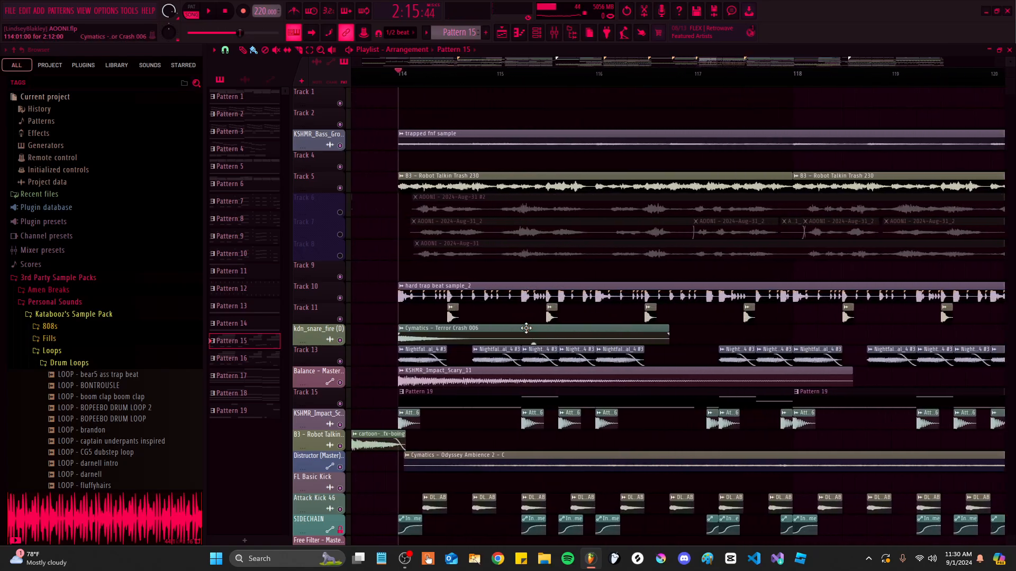
scroll(473, 194, down, 3)
scroll(492, 229, up, 3)
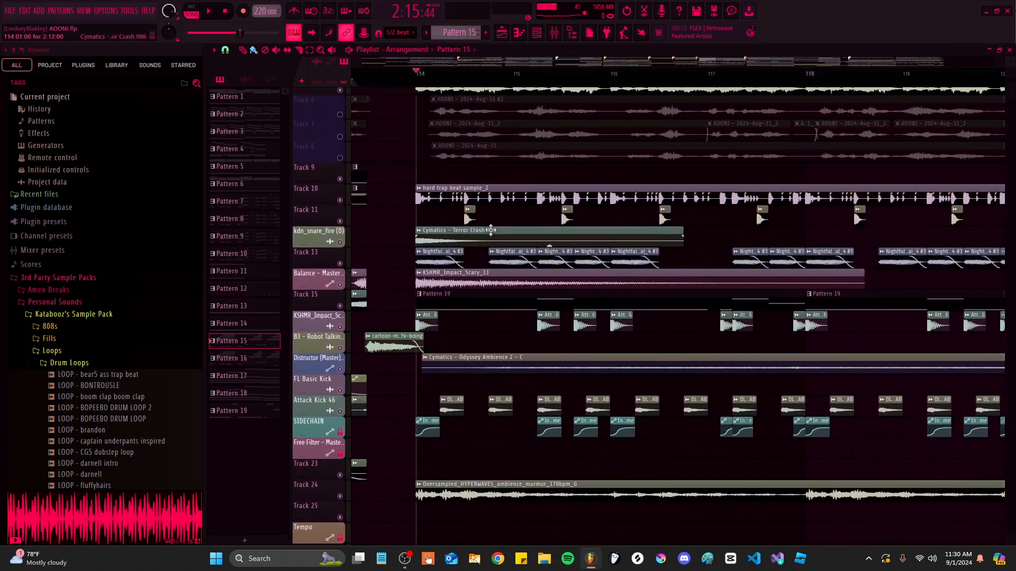
scroll(501, 159, down, 2)
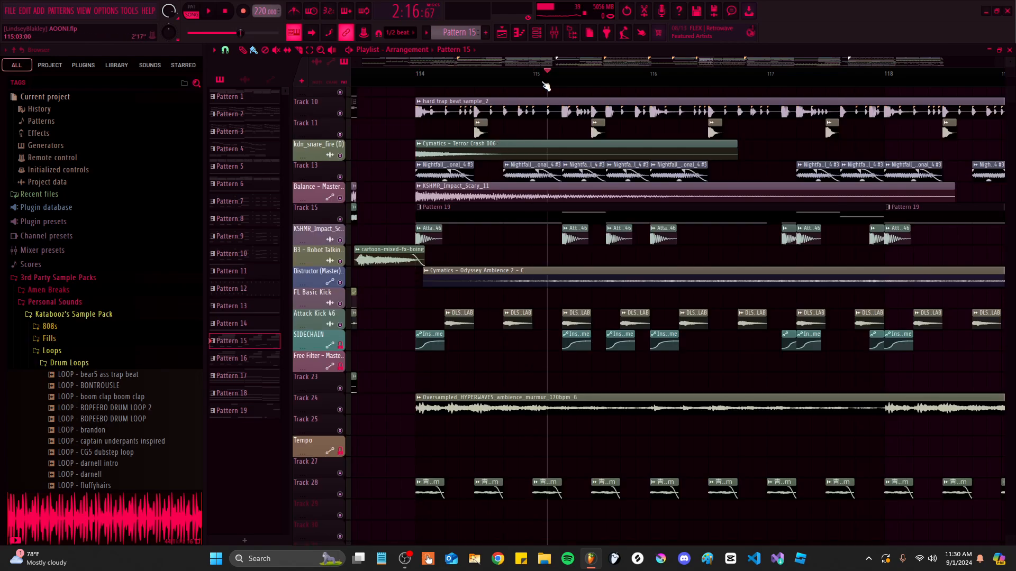
scroll(574, 271, up, 4)
double_click(573, 296)
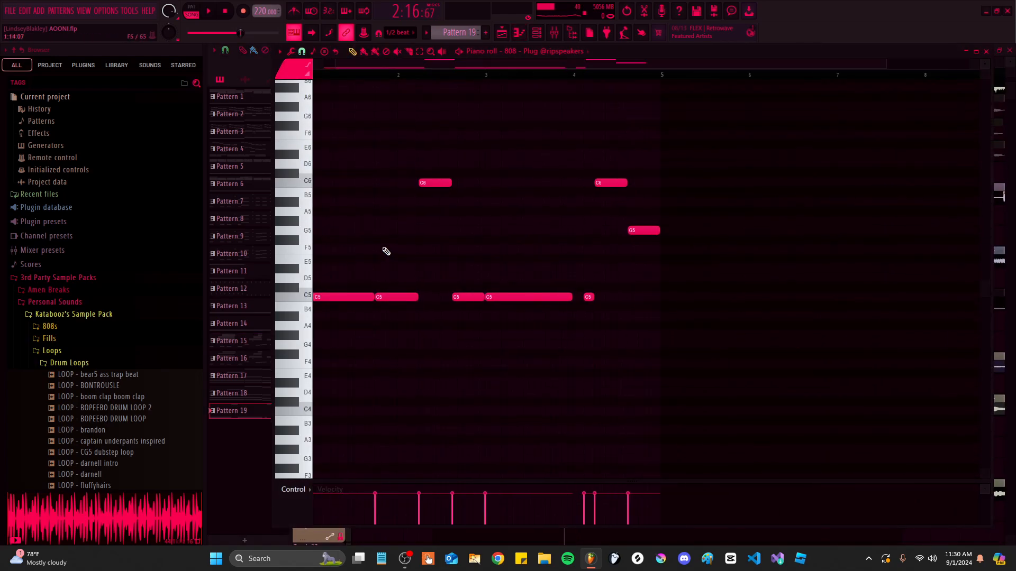
Select the 808 - Plug insert in the mixer to show its effects and sound a test note
click(536, 32)
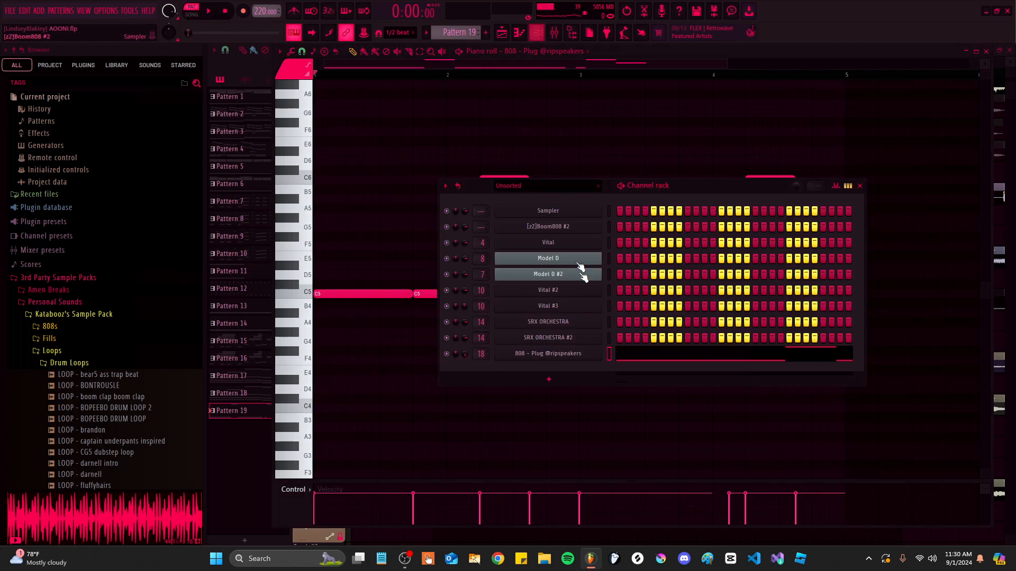
click(555, 36)
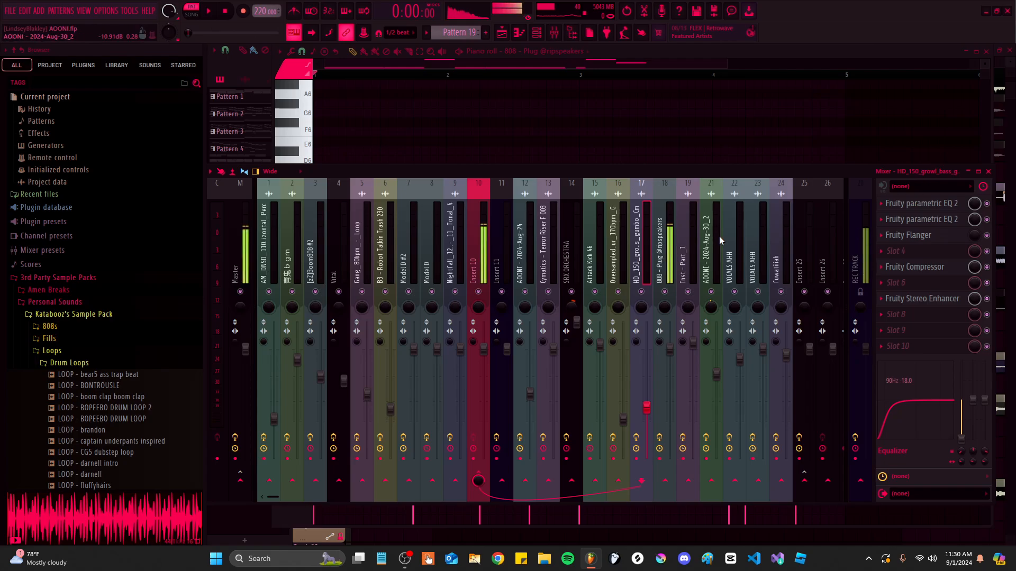
click(664, 236)
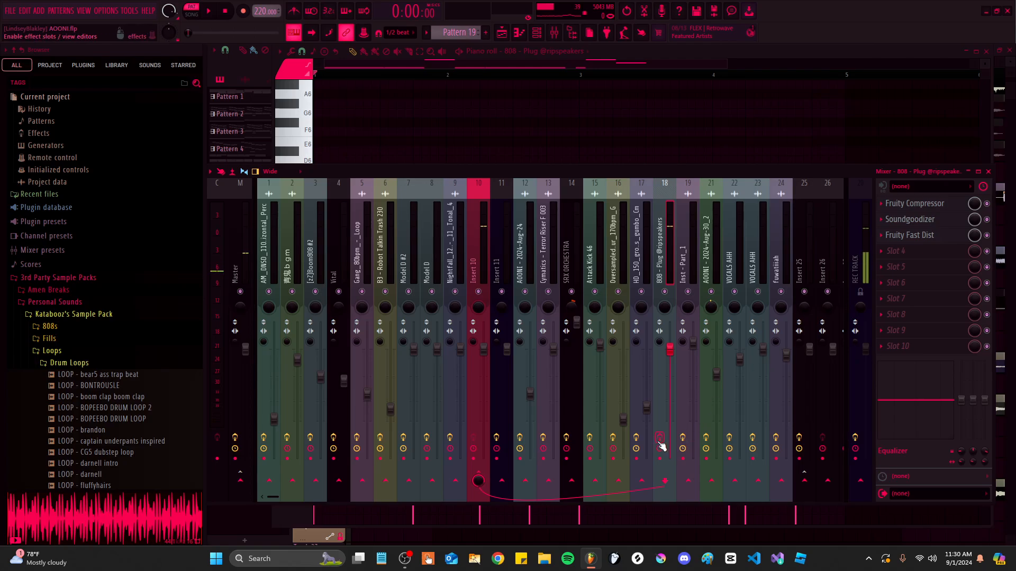
key(x)
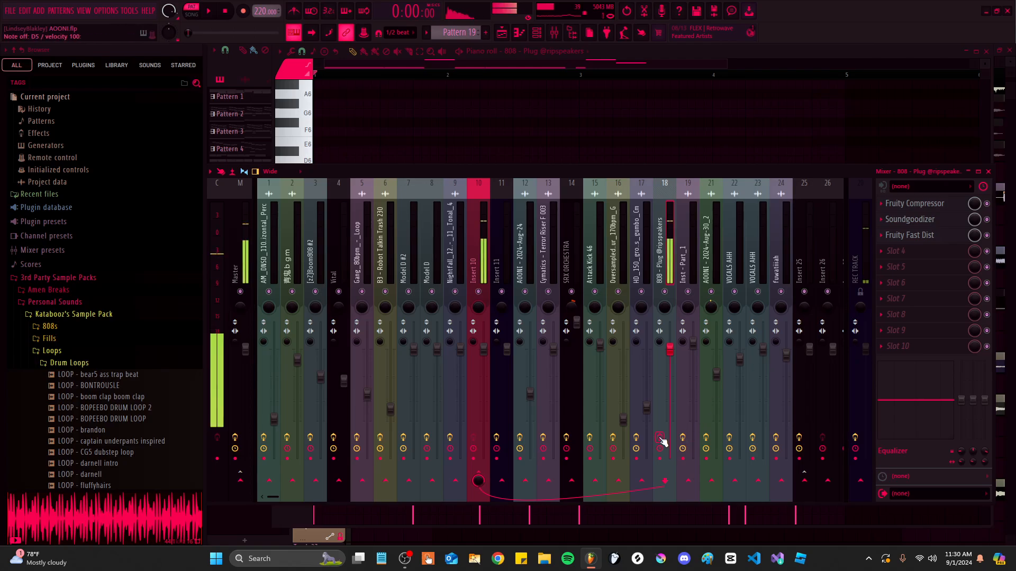
Close the mixer, play Pattern 19's 808 notes in the piano roll, and return to the playlist
click(988, 171)
key(space)
click(537, 147)
scroll(536, 147, down, 1)
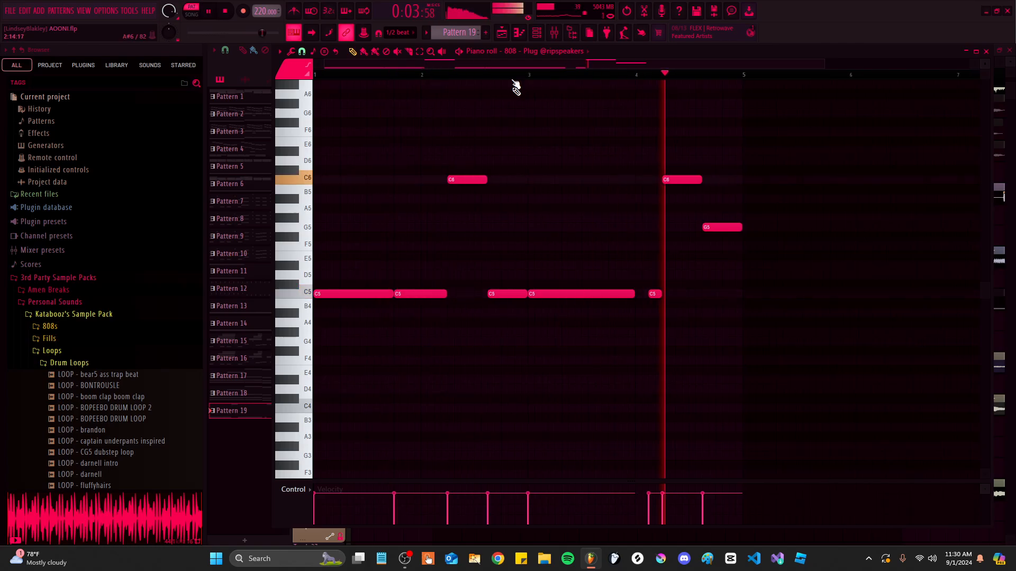
click(501, 32)
key(space)
Solo Track 13 and play its Nightfall tonal clips in song mode from bar 114
scroll(580, 324, down, 5)
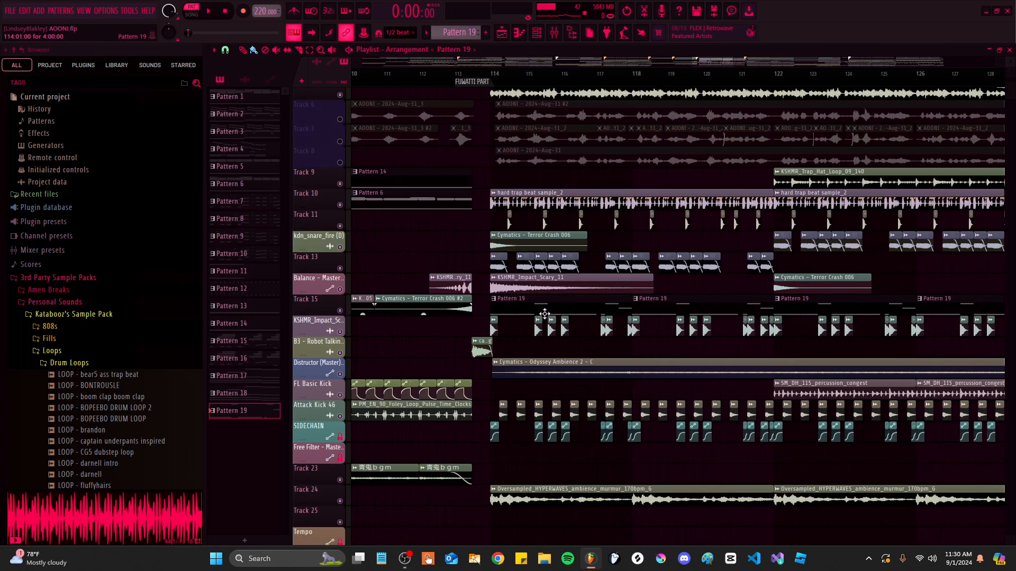
scroll(418, 284, up, 4)
right_click(339, 268)
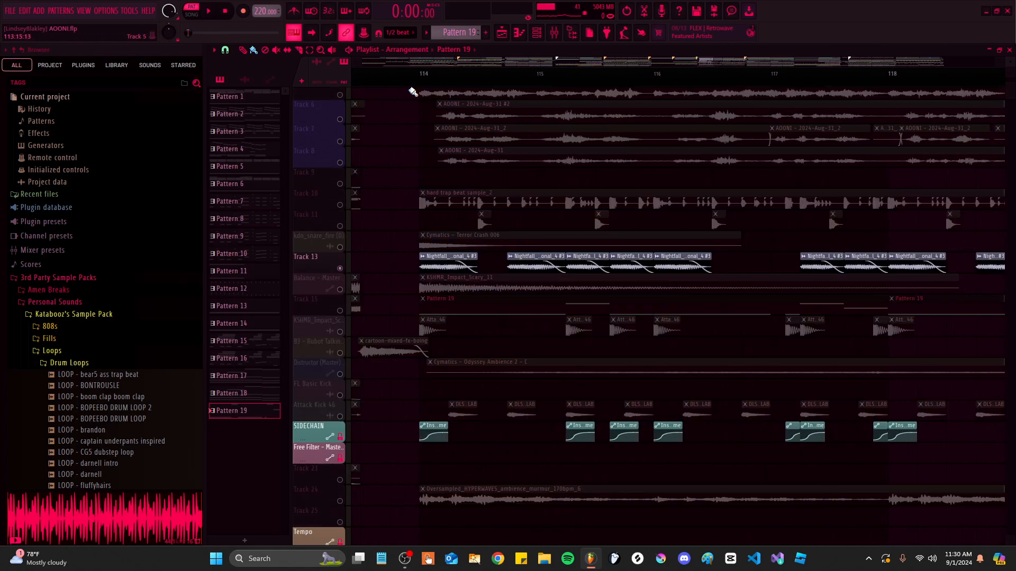
key(l)
key(space)
scroll(674, 258, down, 3)
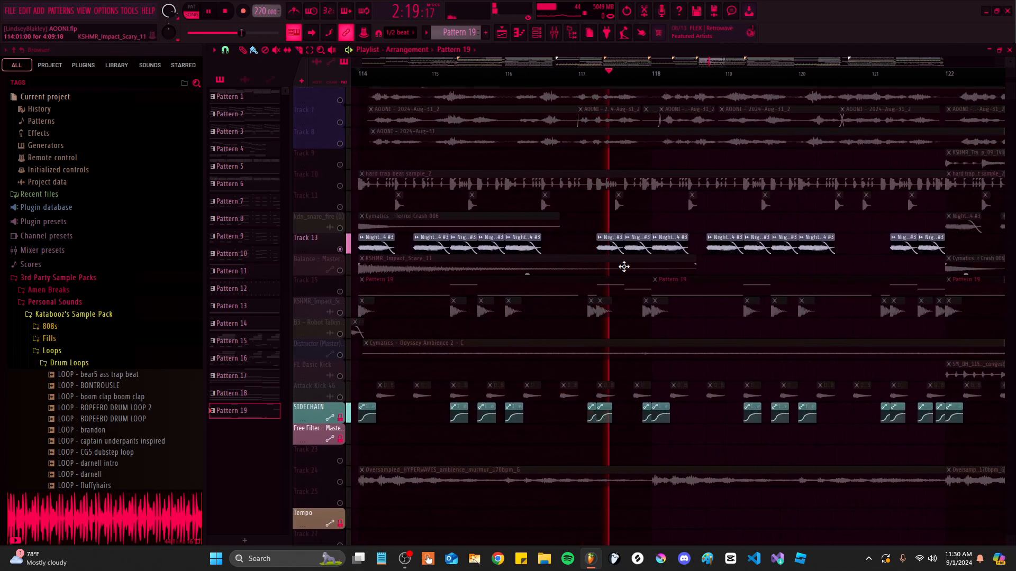
scroll(609, 259, up, 1)
key(space)
Solo Track 10's hard trap beat sample_2 together with Track 11's snare clips and play them from bar 114
scroll(351, 207, up, 2)
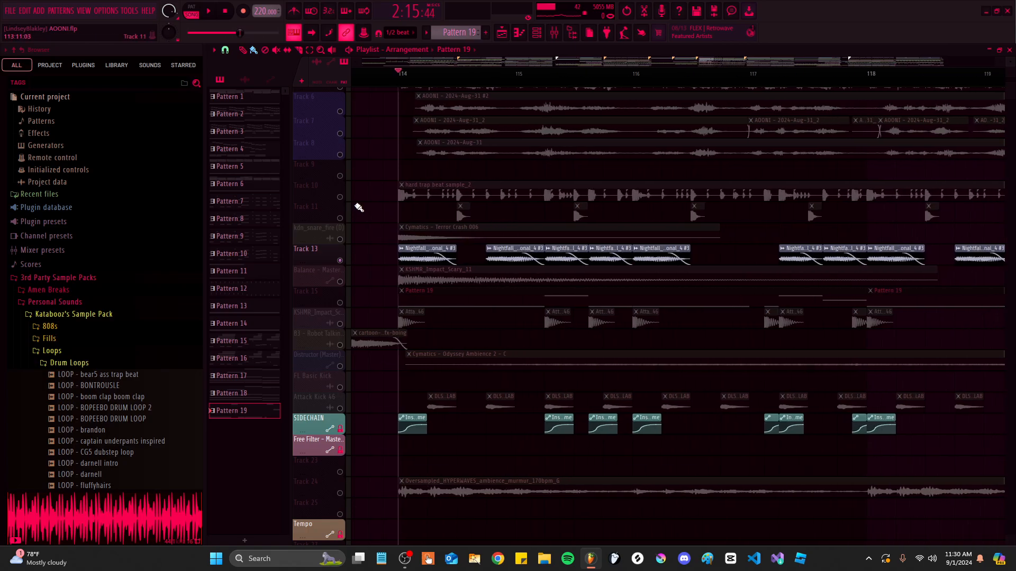
right_click(347, 205)
drag(519, 191, 463, 215)
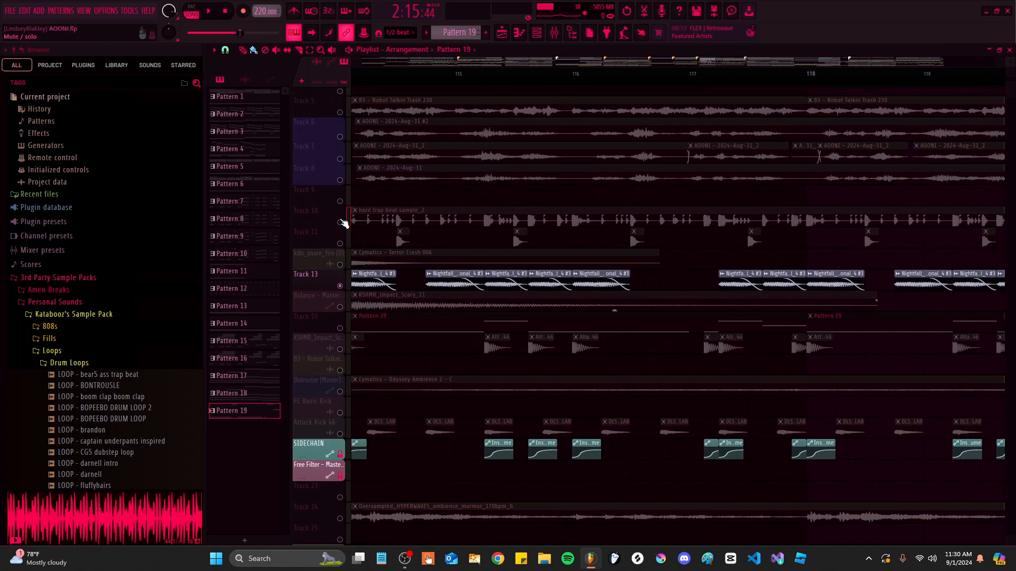
click(345, 221)
scroll(435, 283, down, 2)
key(space)
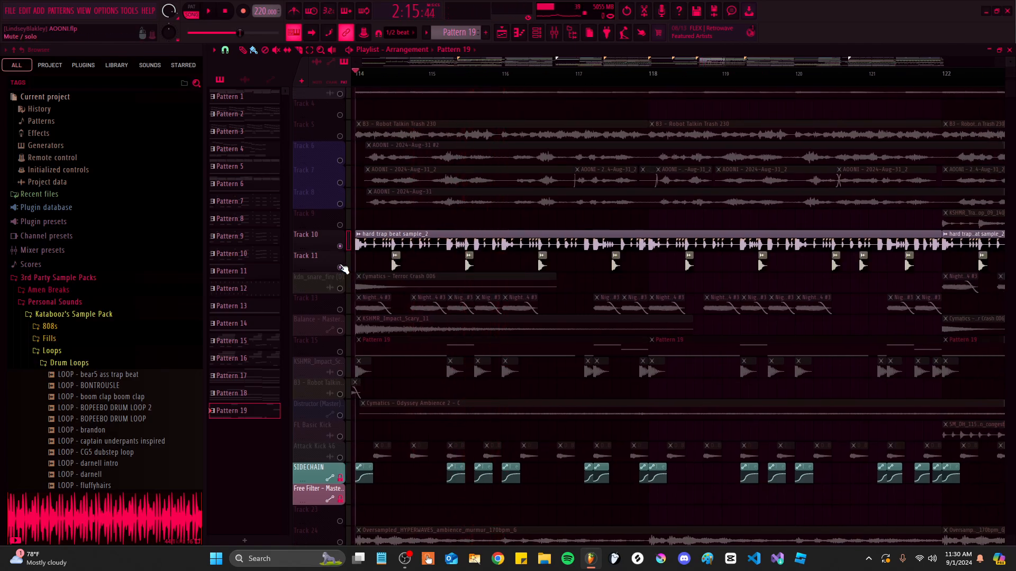
Unmute the KSHMR_Impact track holding the Attack Kick 46 clips and play it with Tracks 10 and 11 from bar 114
scroll(396, 315, down, 3)
scroll(357, 412, down, 1)
click(340, 305)
scroll(417, 328, up, 1)
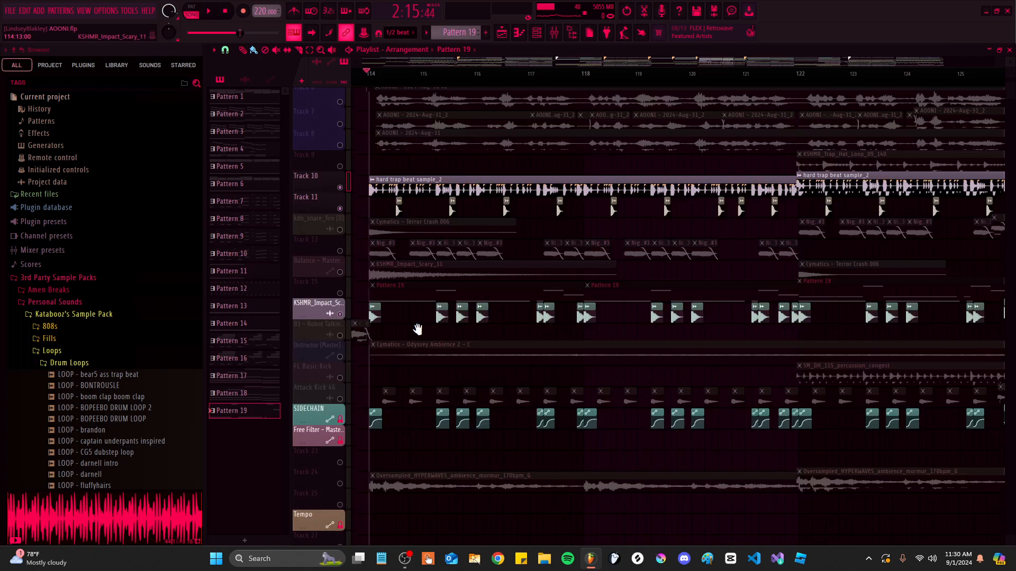
key(space)
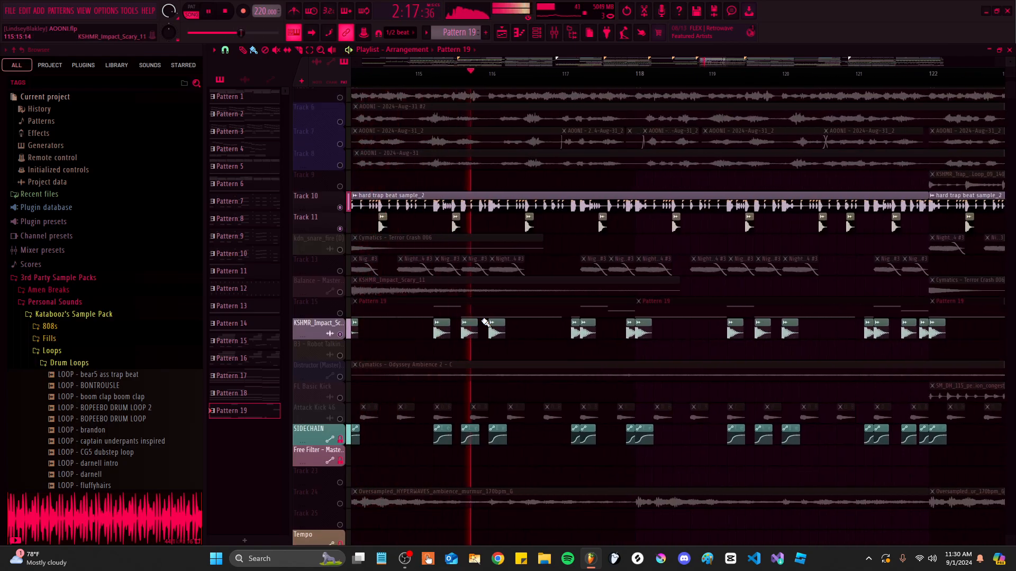
Unmute Track 28 during playback to hear its short clips with the trap drums and kick, and stop the song
scroll(440, 309, down, 4)
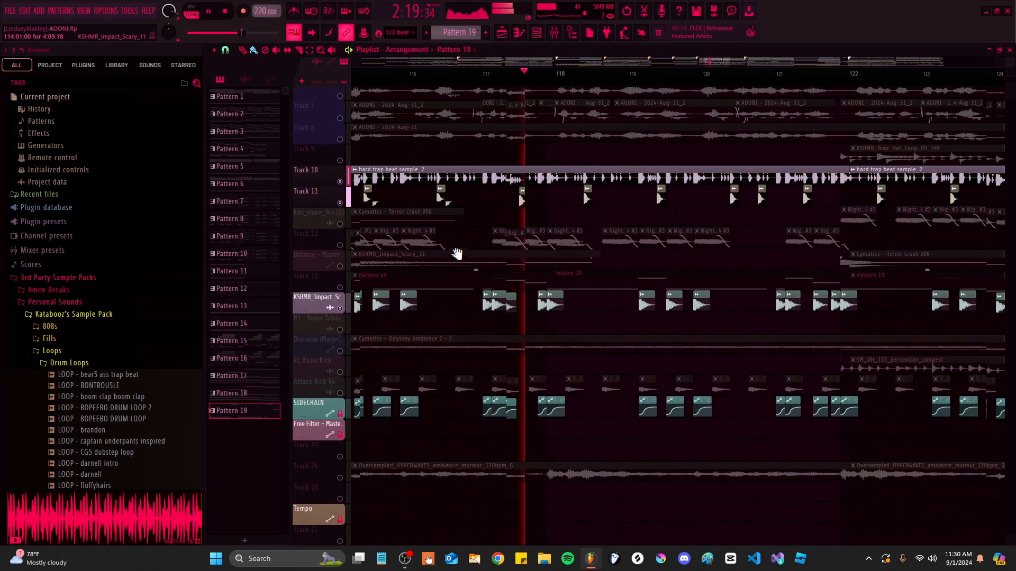
scroll(412, 409, down, 4)
scroll(524, 306, down, 3)
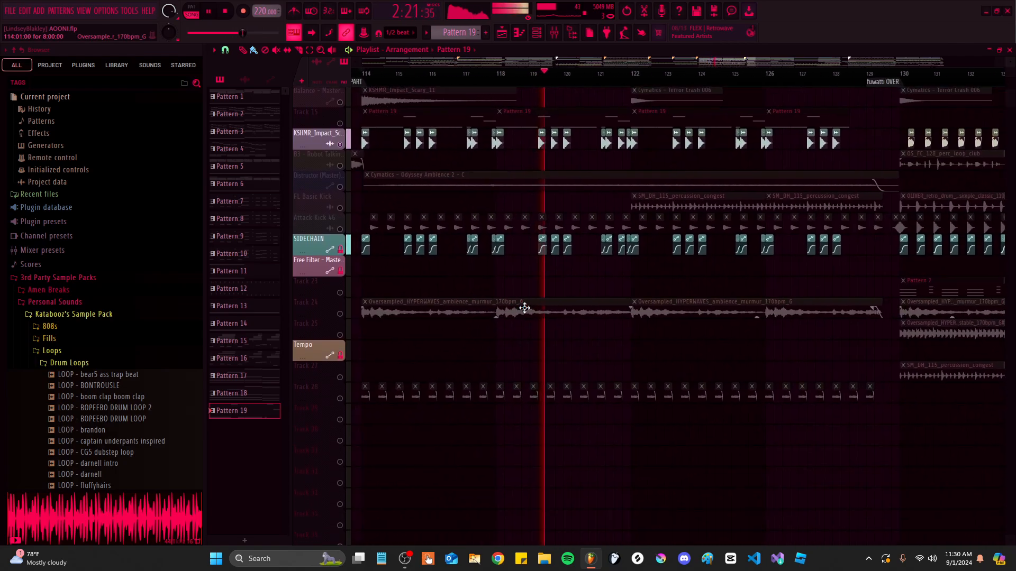
click(340, 397)
scroll(530, 378, up, 2)
scroll(571, 408, up, 8)
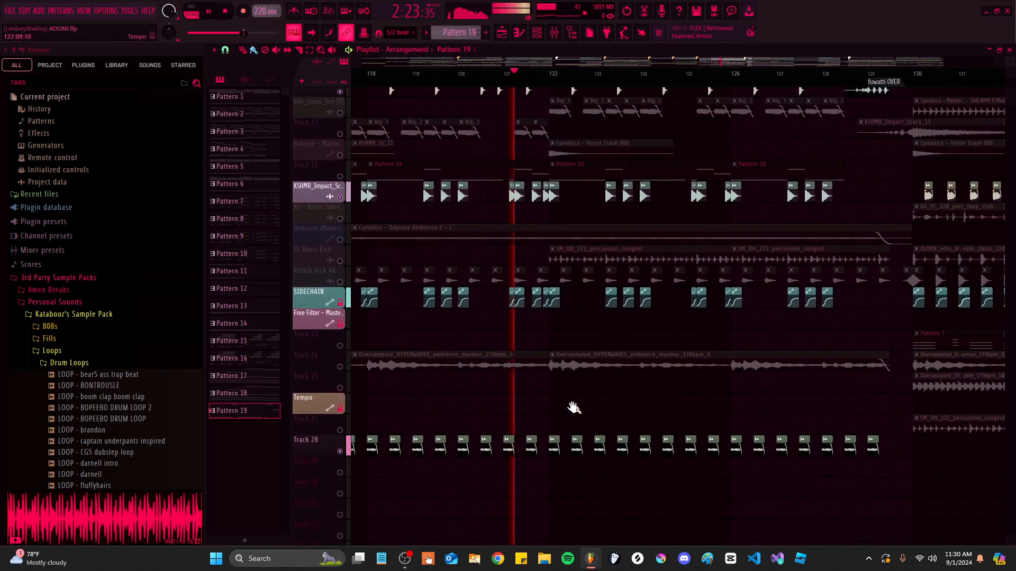
key(space)
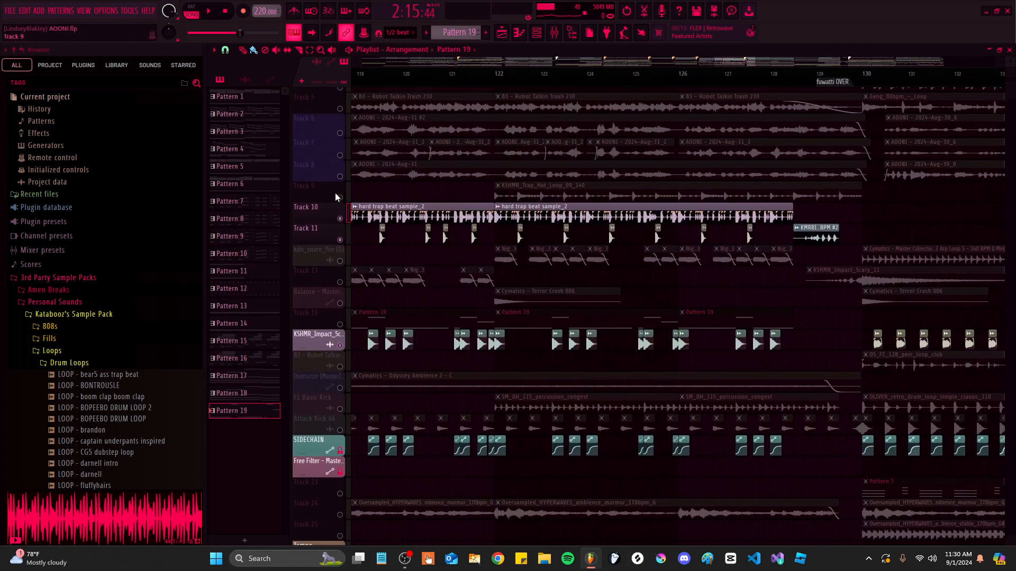
Solo the KSHMR_Bass_Growl_02_D track with its trapped fnf sample clips and play them from bar 114, stopping the song
right_click(337, 197)
mouse_move(369, 193)
mouse_down()
mouse_move(376, 208)
mouse_move(574, 258)
mouse_move(677, 258)
mouse_up()
right_click(340, 213)
right_click(340, 213)
right_click(340, 145)
scroll(463, 178, down, 4)
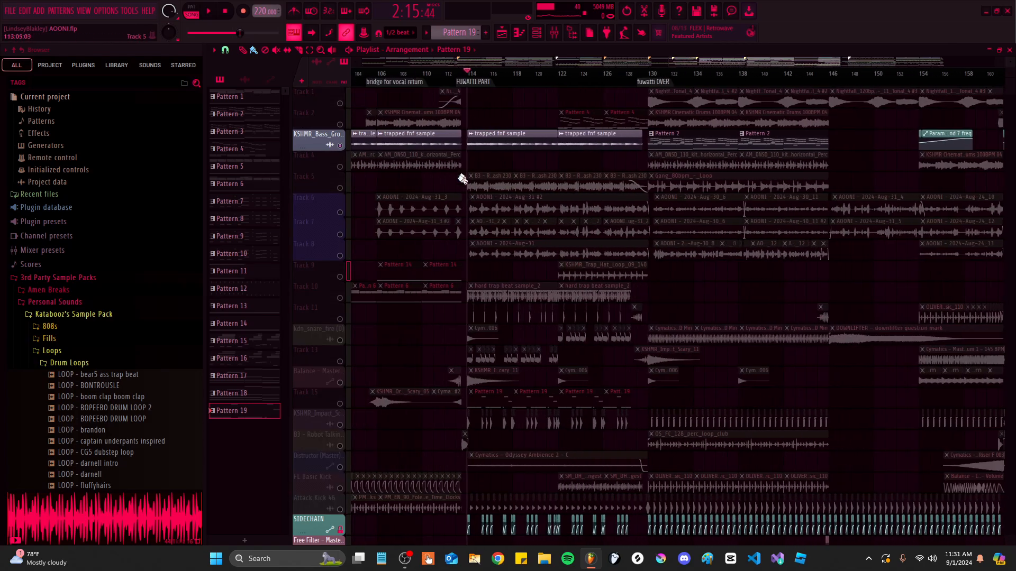
scroll(463, 178, up, 4)
key(space)
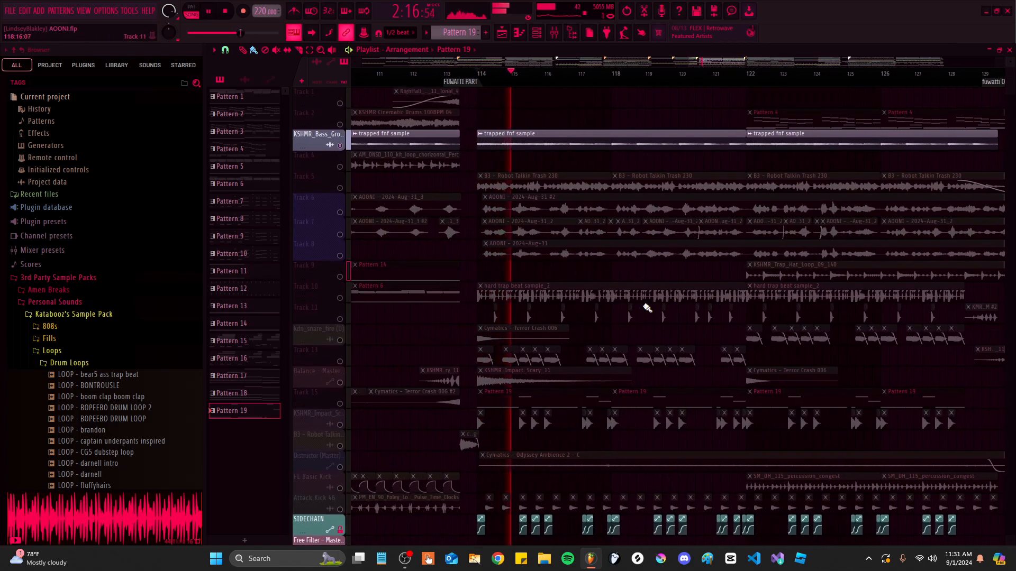
scroll(563, 223, up, 2)
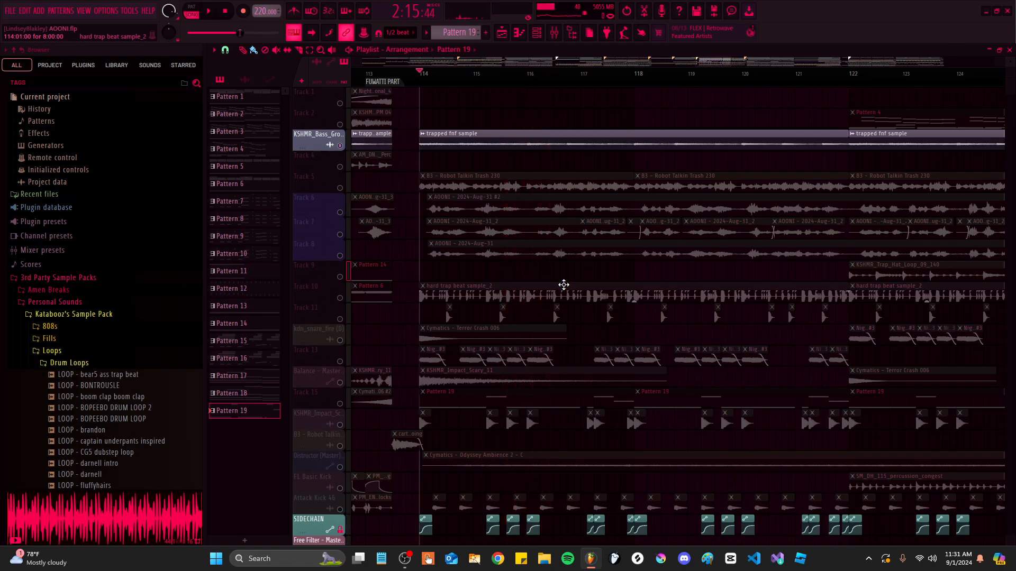
scroll(564, 285, down, 2)
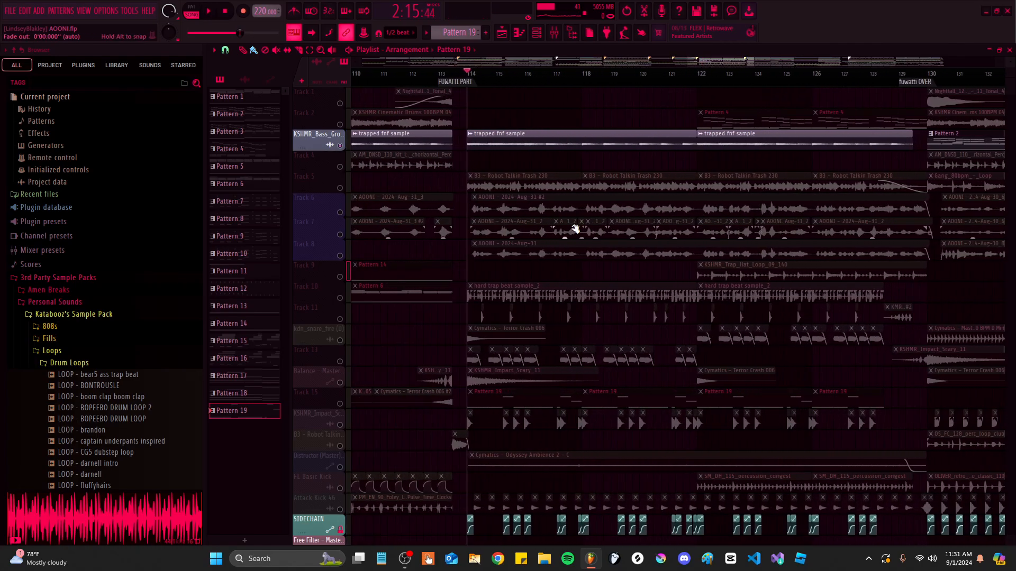
Solo the vocal recordings on Tracks 6, 7 and 8 together
scroll(575, 229, up, 4)
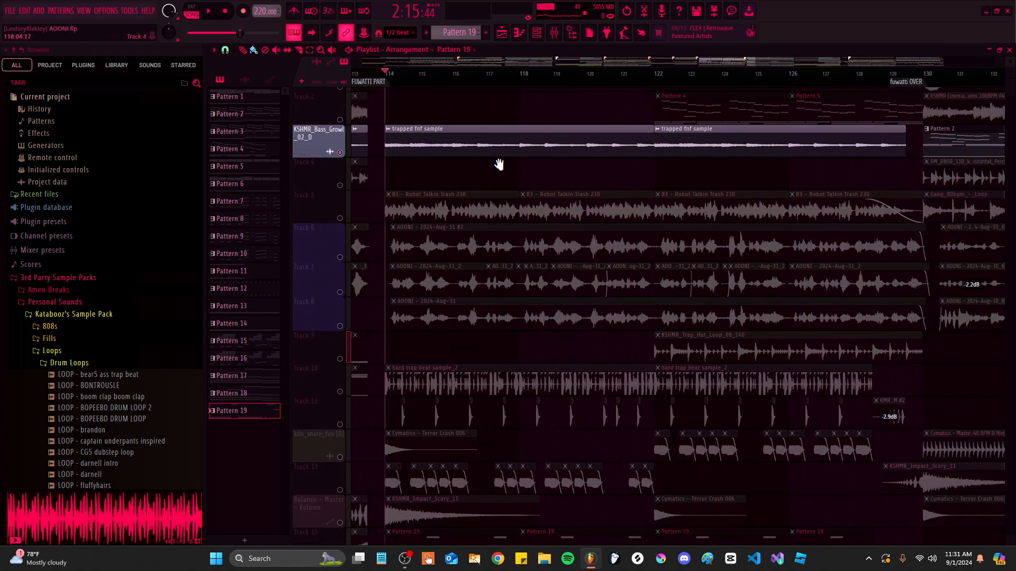
scroll(500, 163, down, 5)
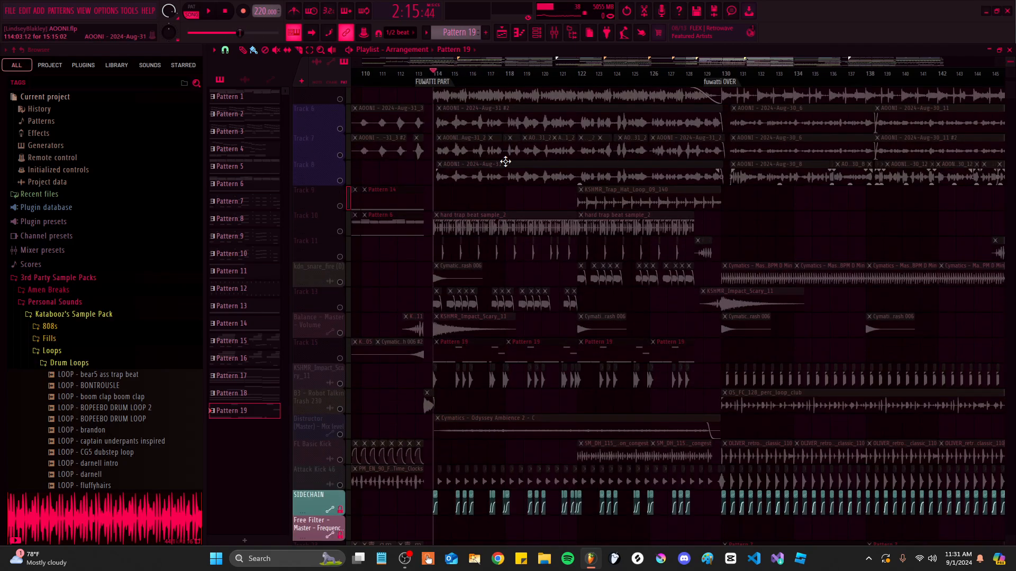
scroll(522, 267, up, 4)
click(343, 276)
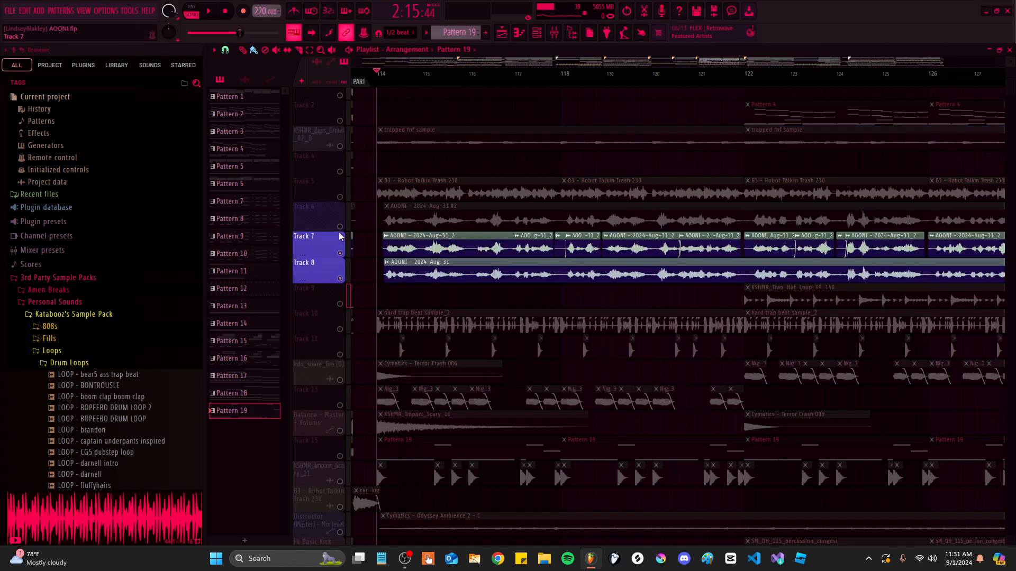
drag(340, 236, 338, 217)
Play the three soloed vocal tracks from bar 114 in the FUWATTI PART and stop the song
scroll(469, 89, down, 6)
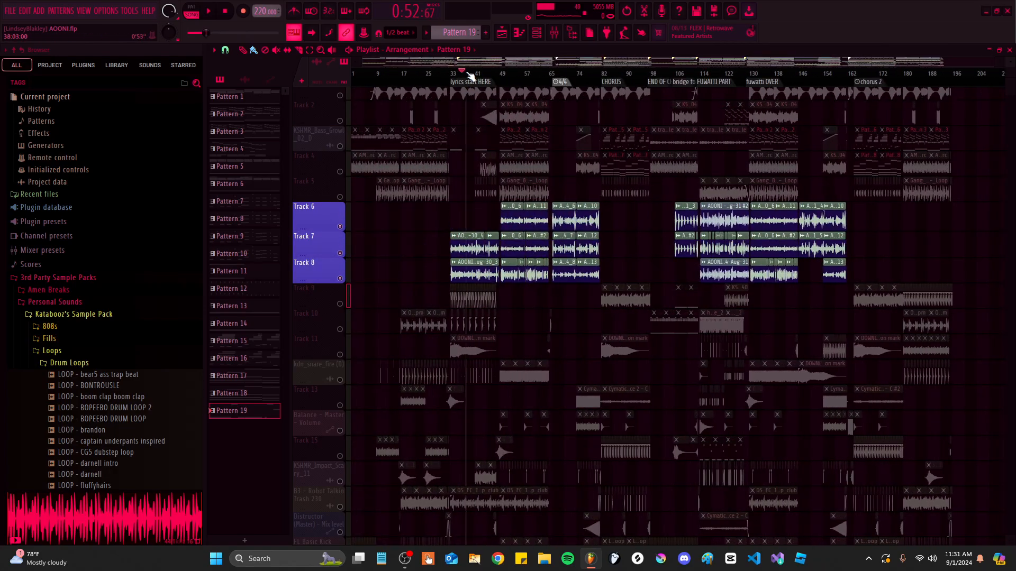
scroll(730, 218, up, 7)
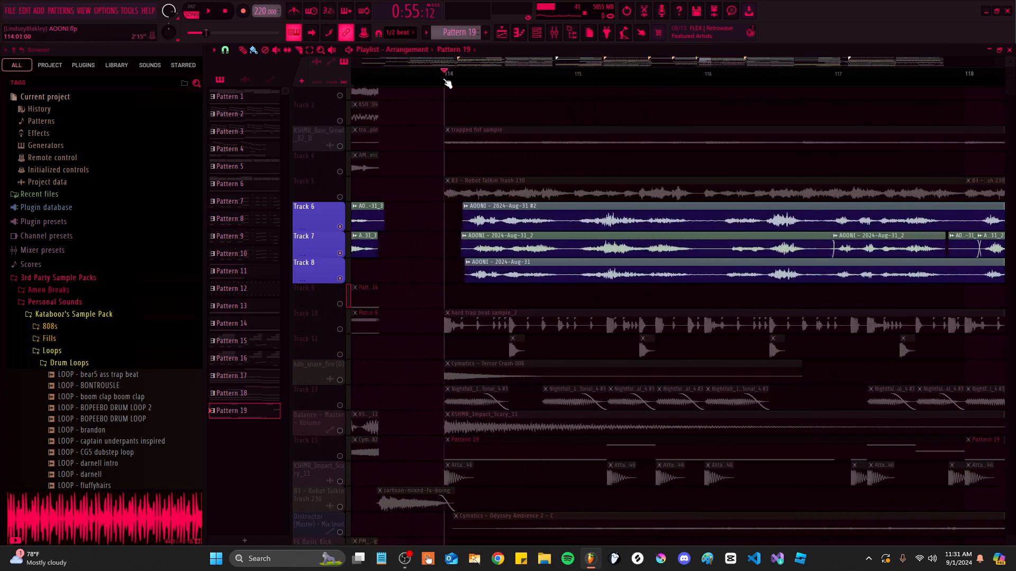
click(446, 76)
scroll(495, 150, down, 2)
scroll(496, 150, up, 1)
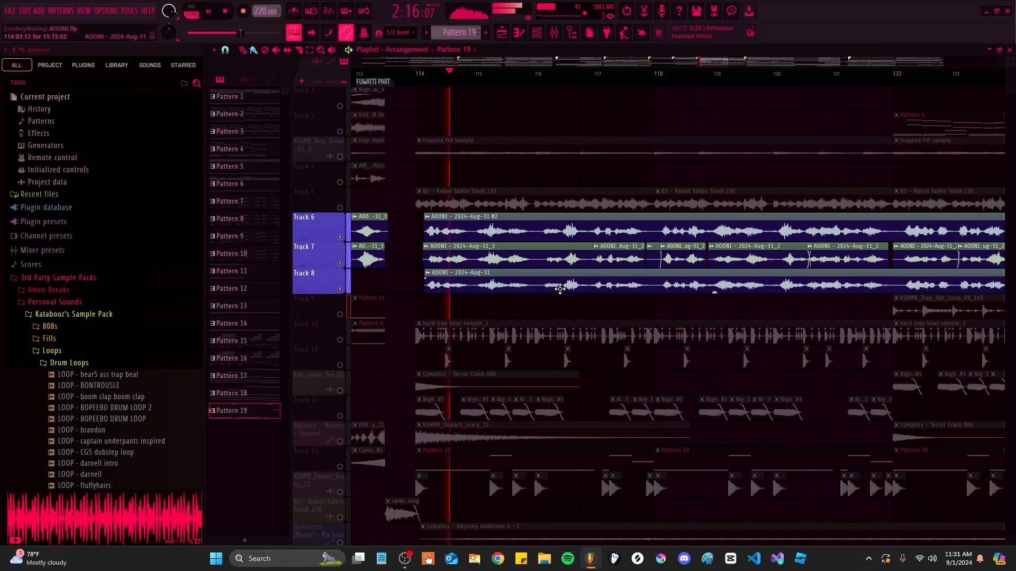
scroll(555, 289, up, 1)
scroll(481, 287, up, 2)
key(space)
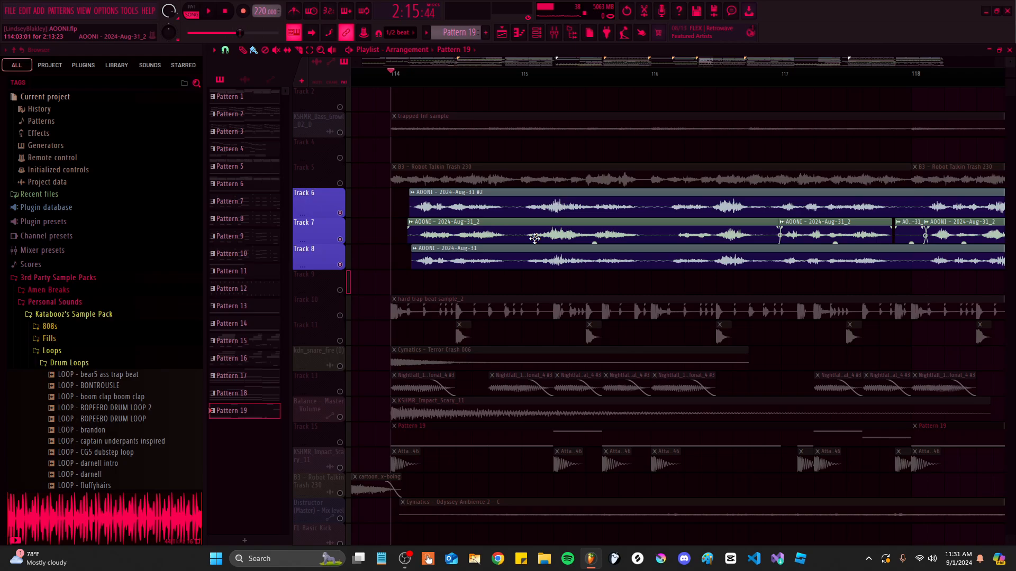
Open the channel settings of the Track 6, 7 and 8 vocal clips in turn to examine their pitch and formant shift
double_click(556, 199)
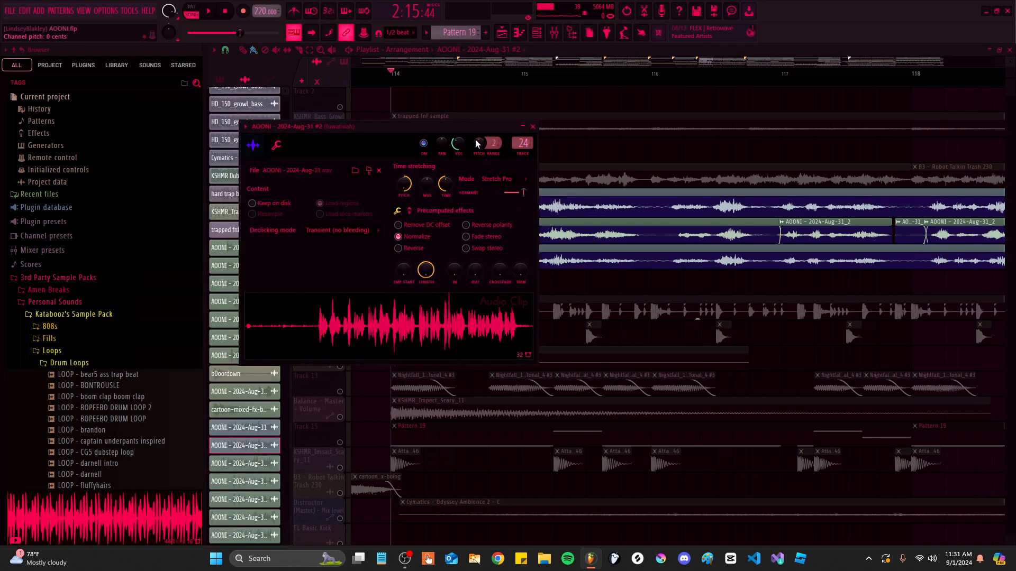
double_click(565, 234)
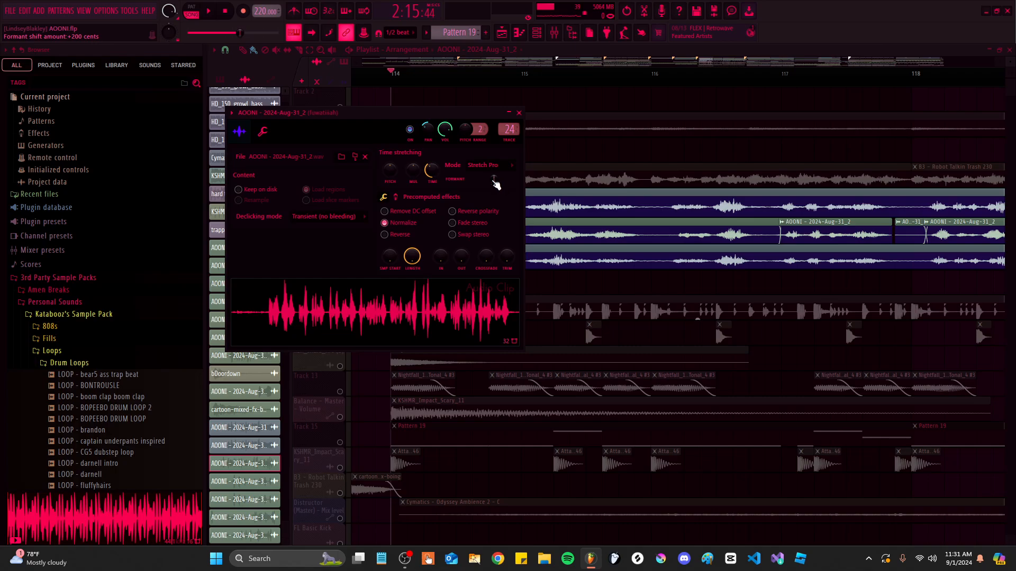
double_click(543, 267)
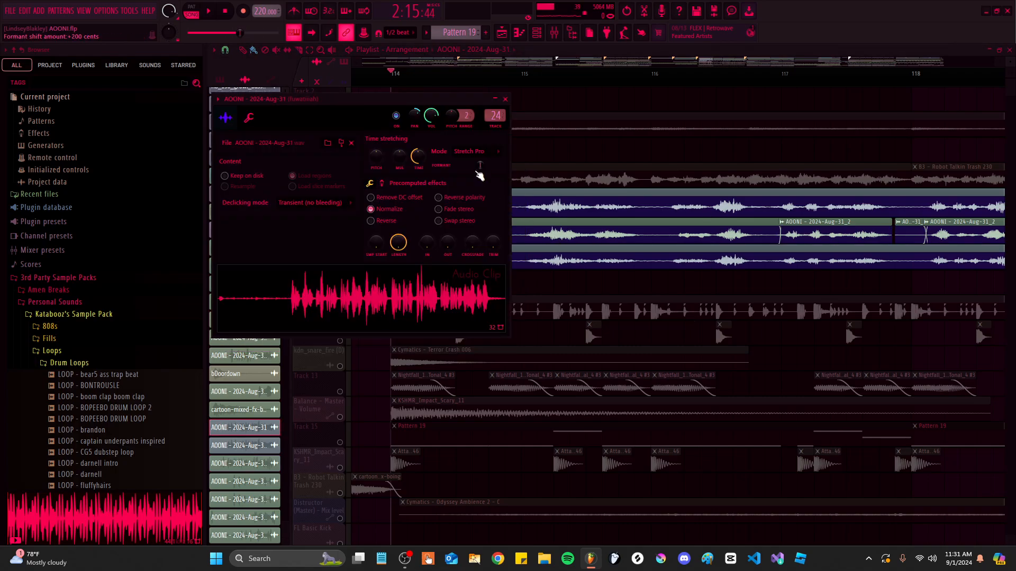
drag(580, 186, 550, 183)
Show the patterns in the playlist picker again and run a project macro
scroll(530, 183, down, 4)
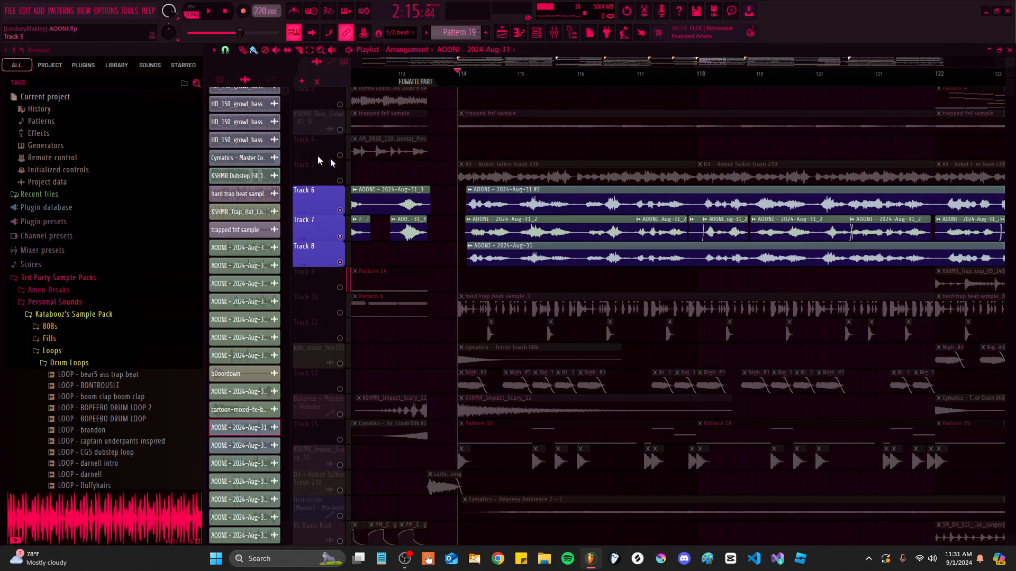
click(221, 80)
click(129, 11)
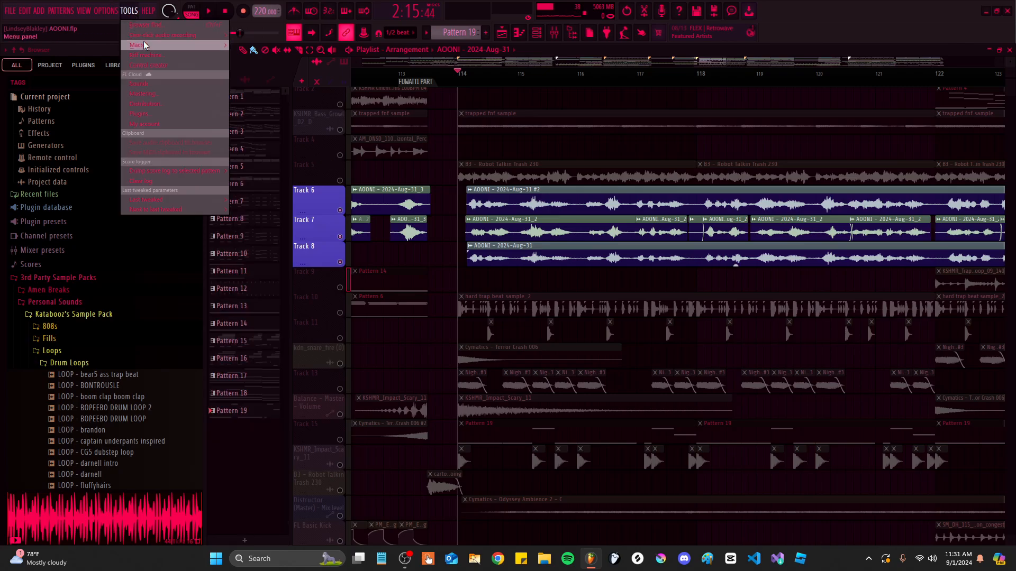
mouse_move(175, 45)
click(282, 112)
Replay the stacked vocals from bar 114, stop, and inspect their clips up to the fuwatti OVER marker
scroll(498, 153, up, 2)
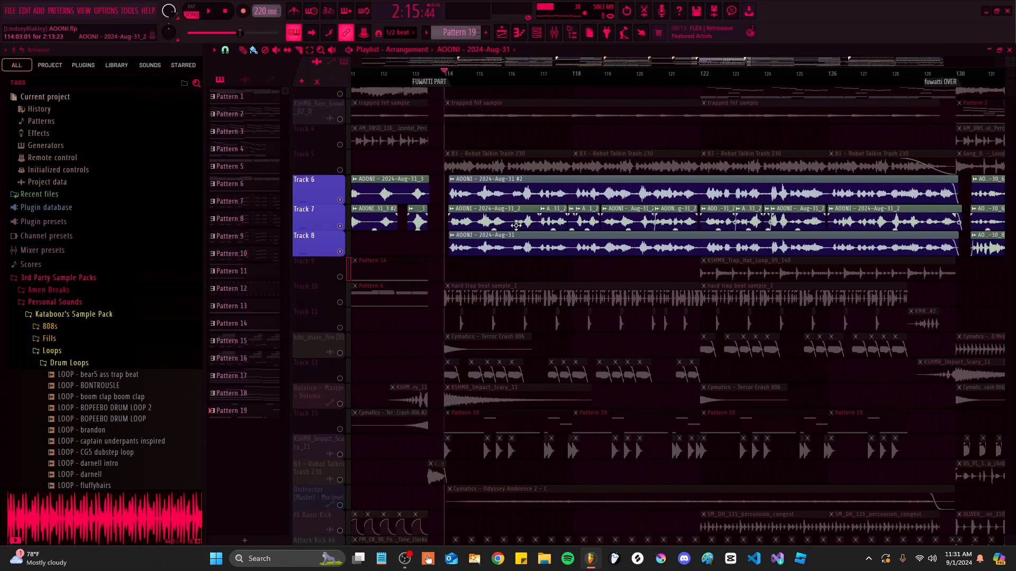
key(space)
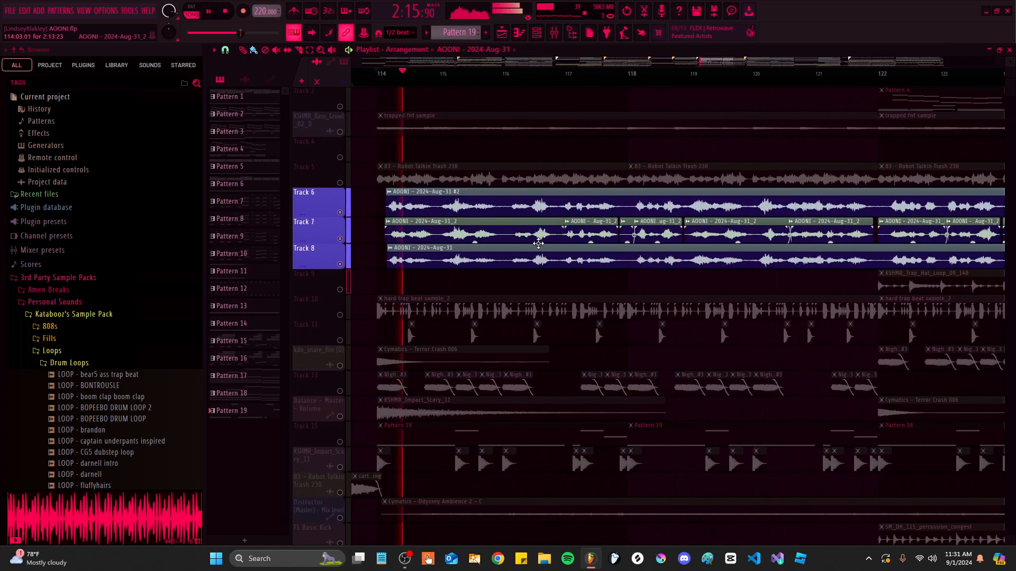
drag(535, 159, 467, 148)
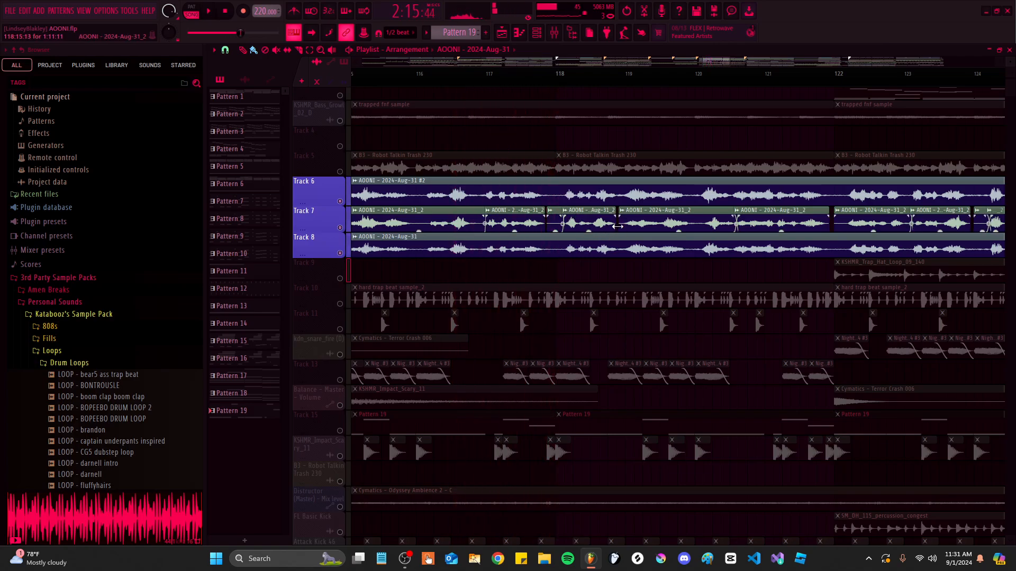
scroll(617, 226, down, 4)
drag(555, 223, 494, 220)
drag(650, 294, 572, 334)
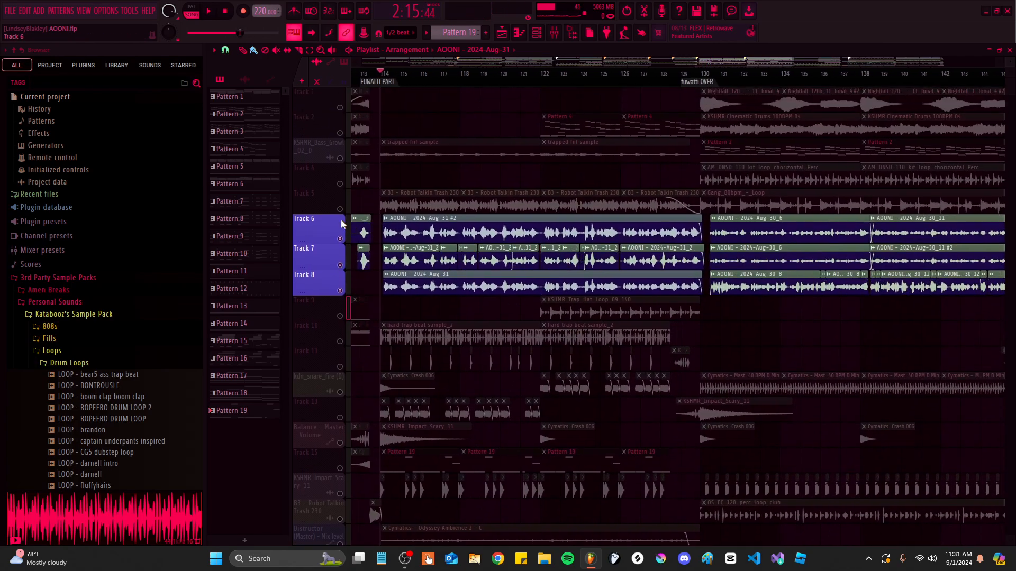
scroll(447, 279, up, 3)
drag(651, 217, 704, 217)
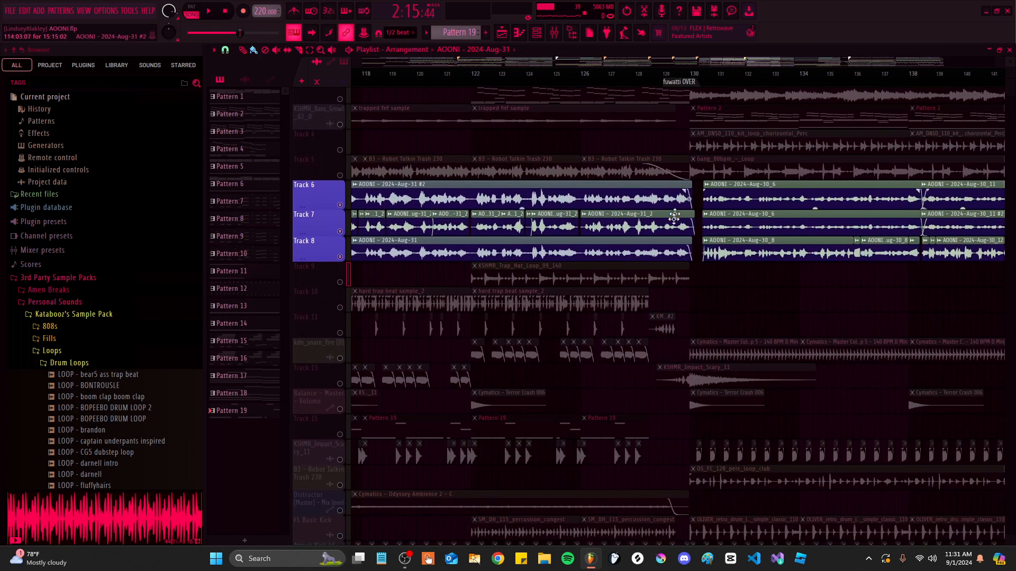
Turn off the solo so that all playlist tracks are audible again
scroll(487, 221, up, 2)
click(340, 210)
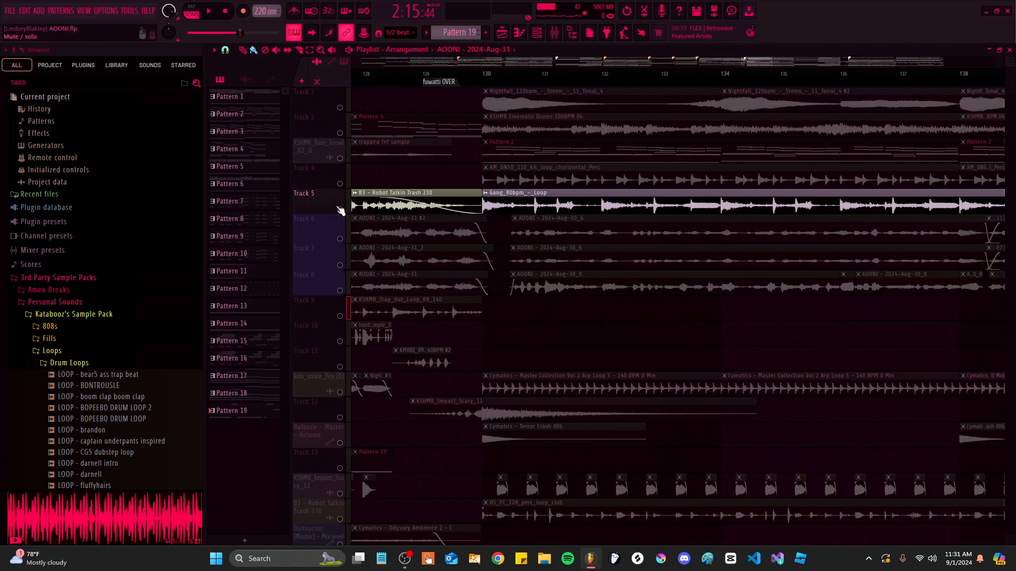
click(340, 184)
Play the full arrangement from bar 130 at the fuwatti OVER marker and stop the song
scroll(640, 204, down, 2)
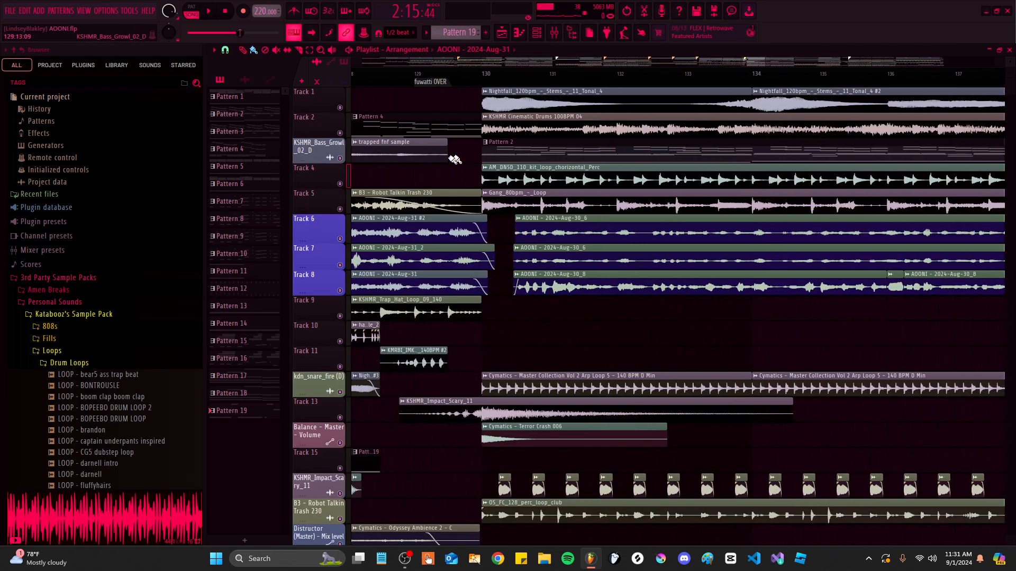
click(567, 79)
scroll(656, 157, down, 2)
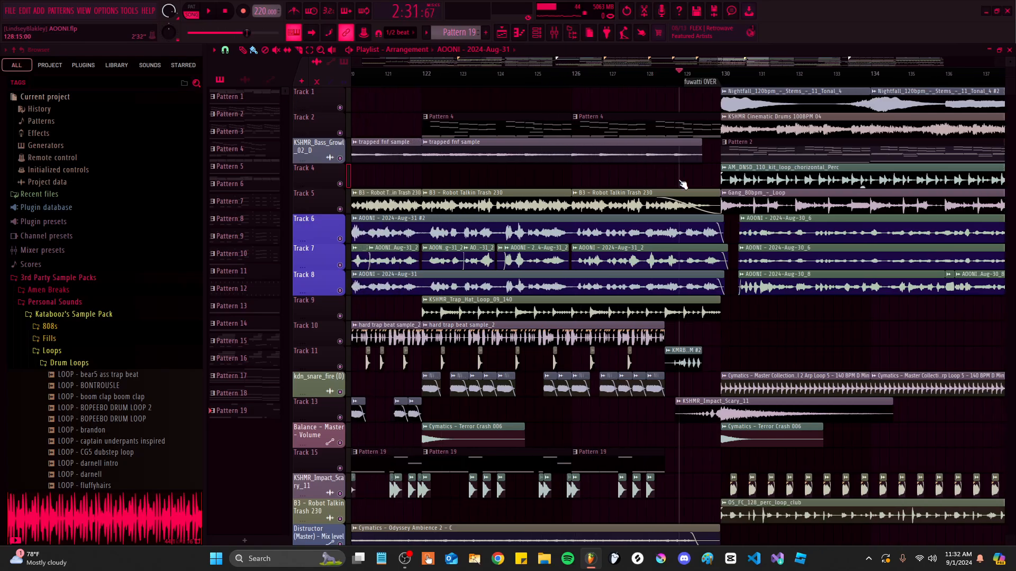
scroll(582, 238, down, 3)
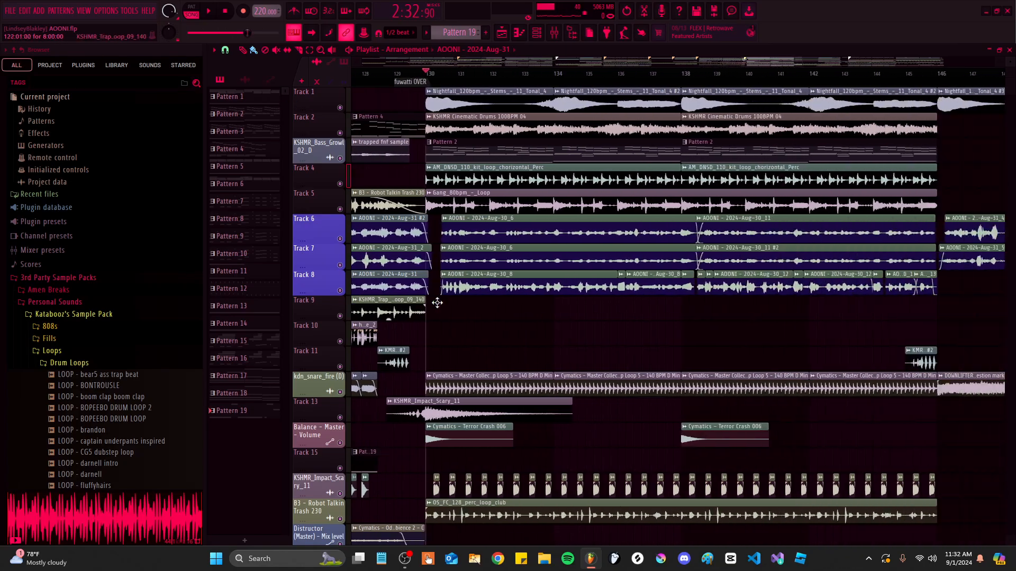
scroll(504, 296, down, 3)
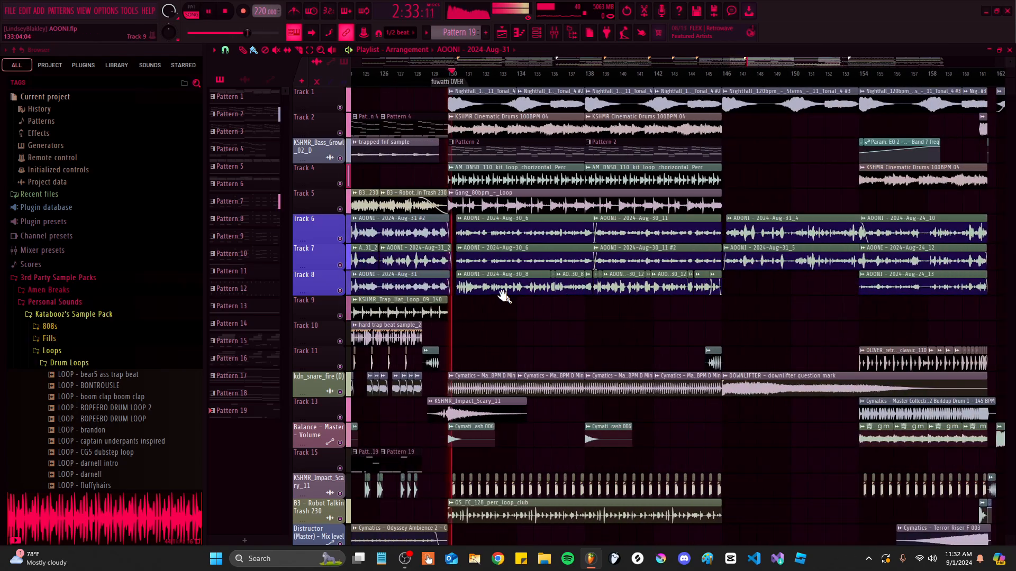
scroll(516, 312, up, 2)
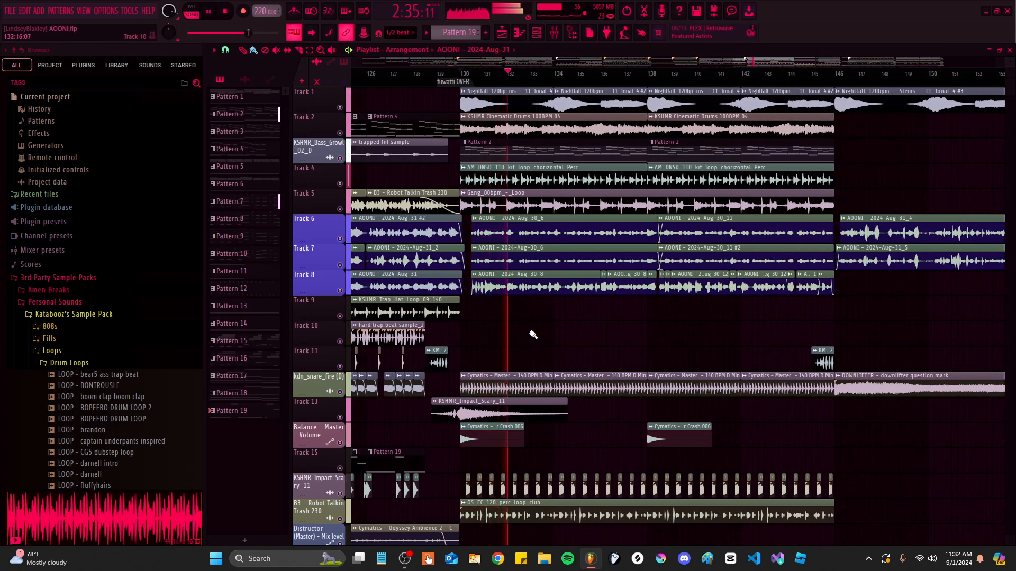
scroll(567, 295, down, 8)
key(space)
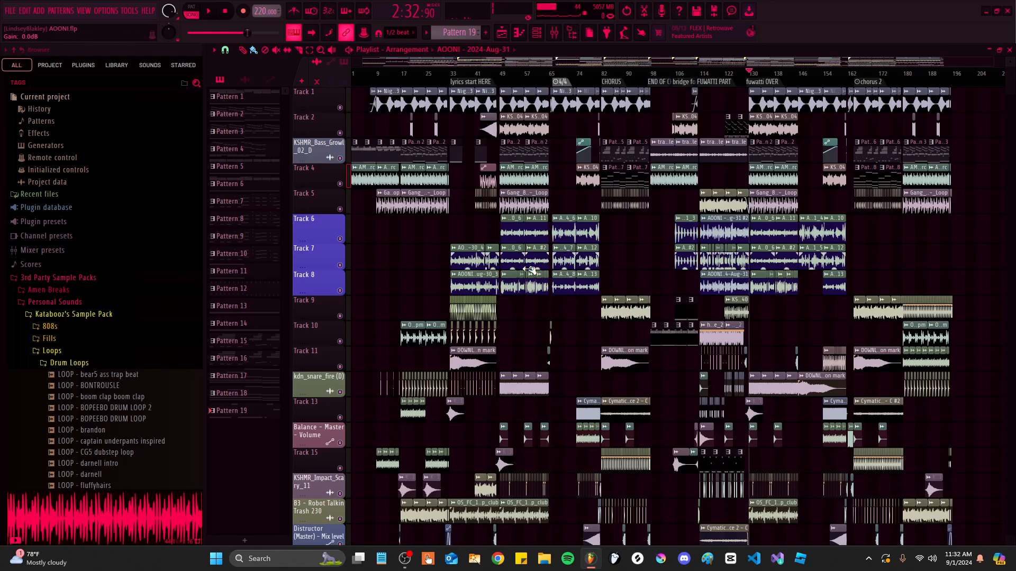
Play the matching earlier section from bar 49 with all tracks for comparison
scroll(529, 270, up, 10)
click(421, 81)
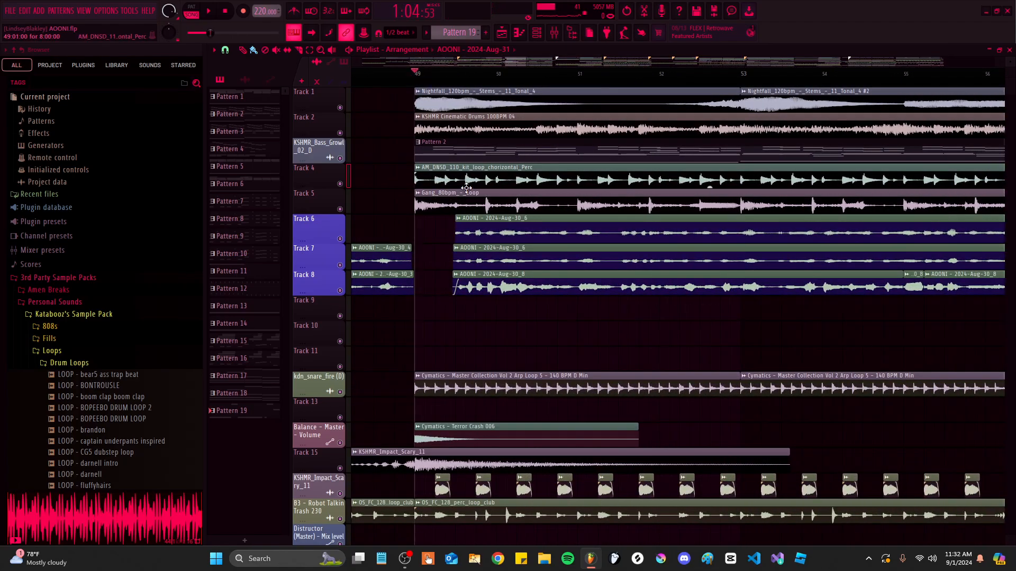
scroll(466, 222, down, 4)
key(space)
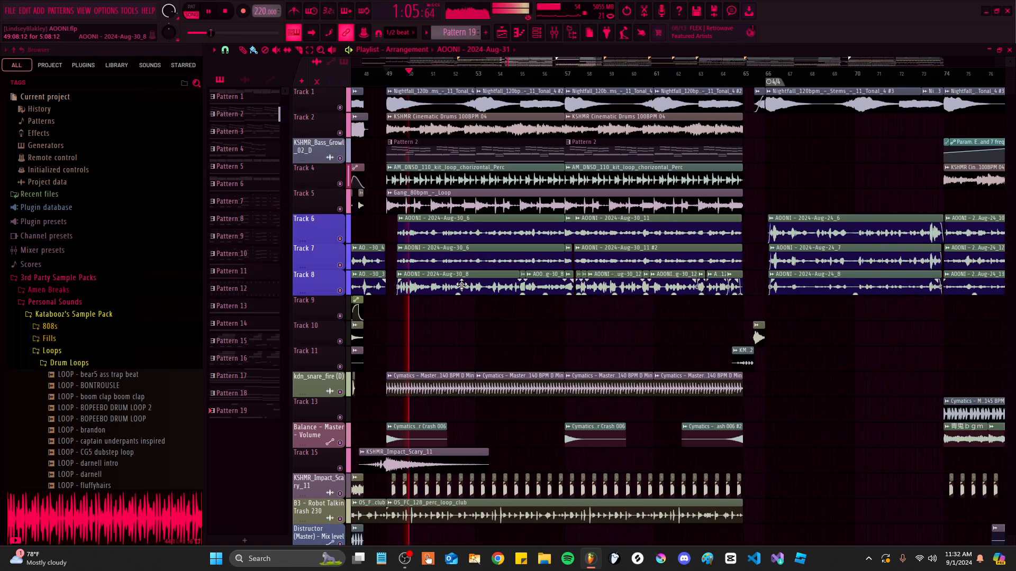
Return playback to bar 130, listen to the repeated section, stop, and look over its clips up to bar 146
scroll(461, 285, up, 8)
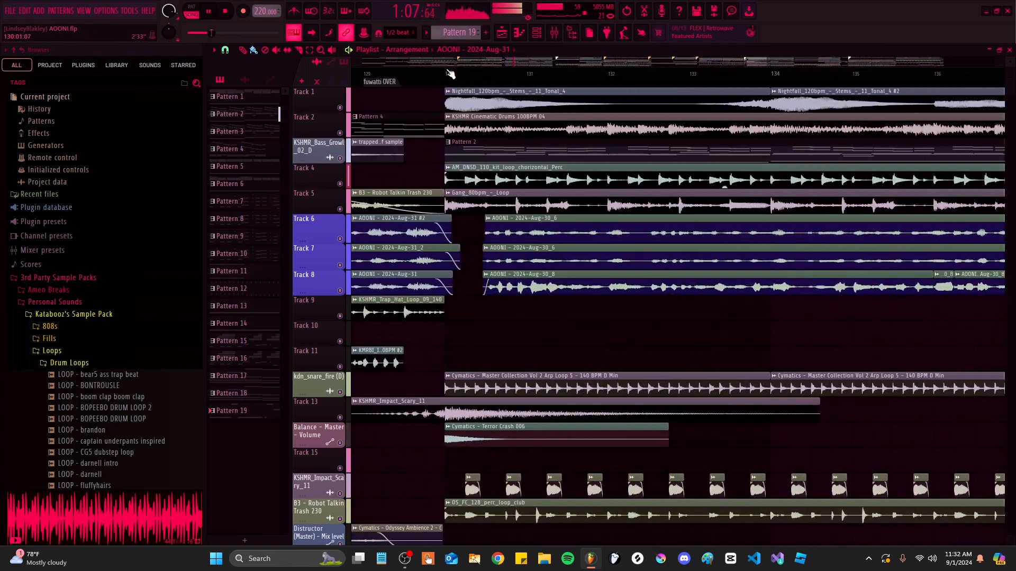
click(450, 73)
scroll(648, 255, down, 5)
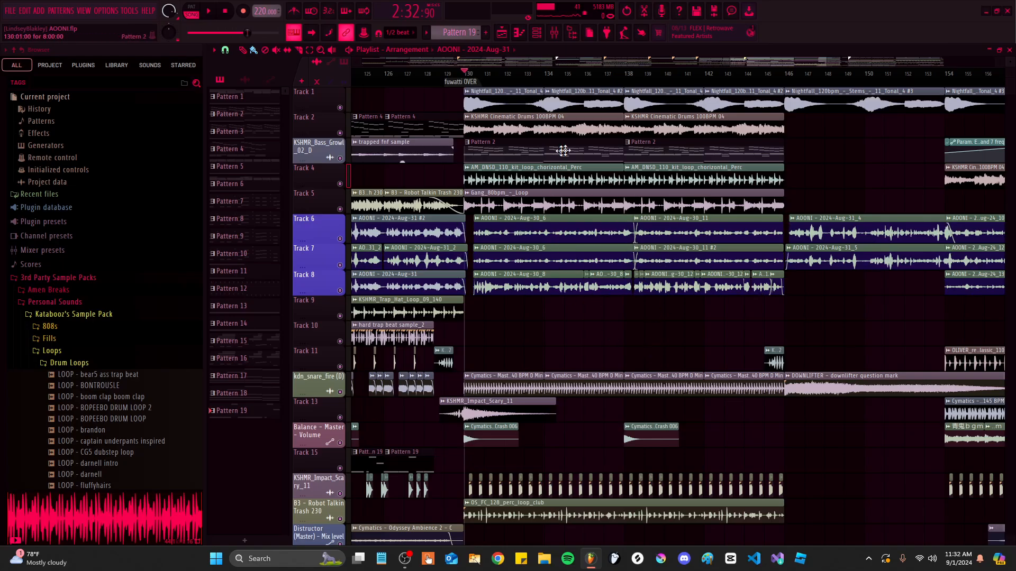
scroll(612, 208, down, 4)
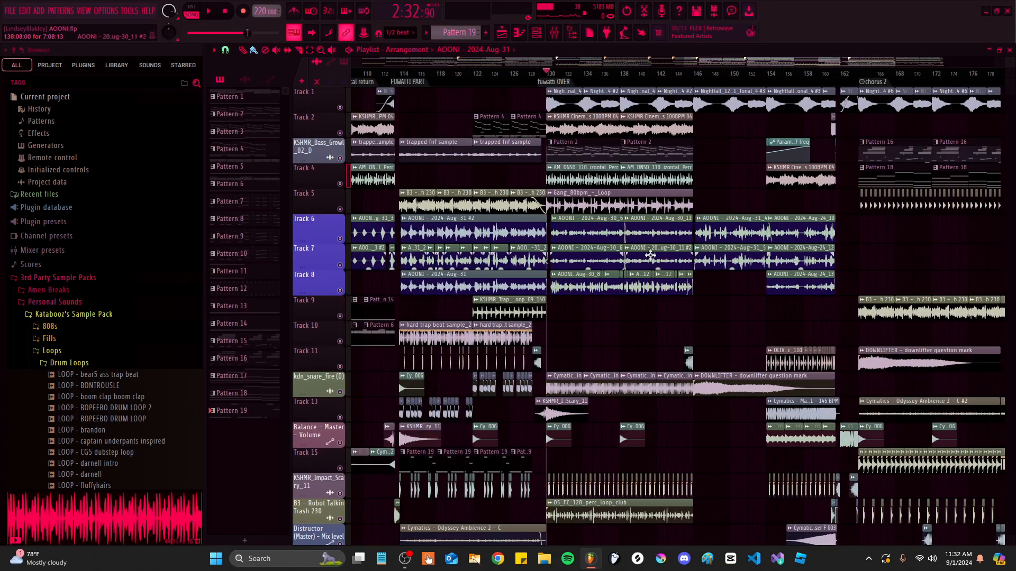
scroll(650, 255, up, 4)
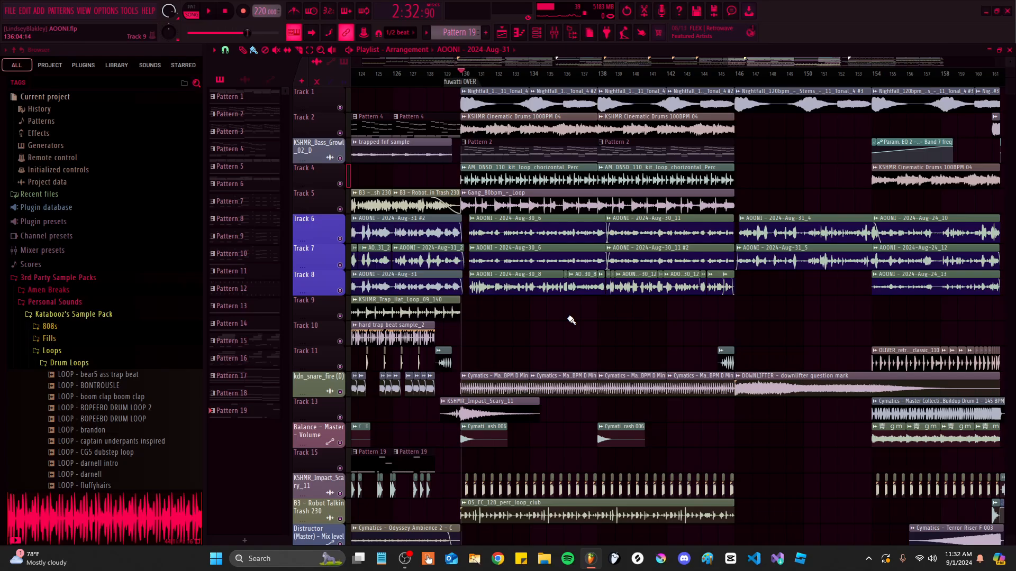
scroll(553, 248, down, 5)
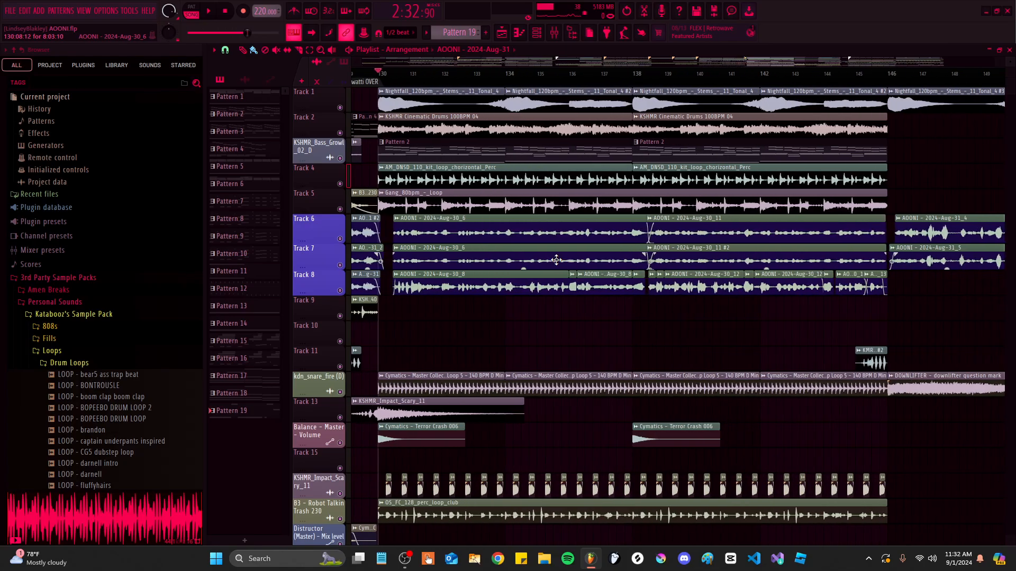
Compare the clips of the fuwatti OVER section with the earlier section and look over the part starting at bar 146
scroll(551, 226, up, 5)
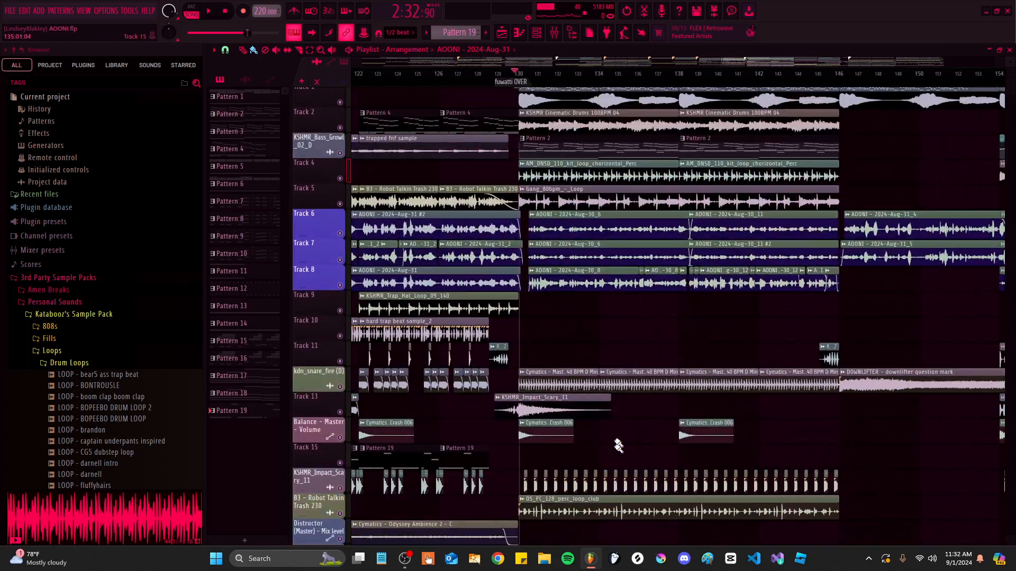
scroll(553, 259, down, 6)
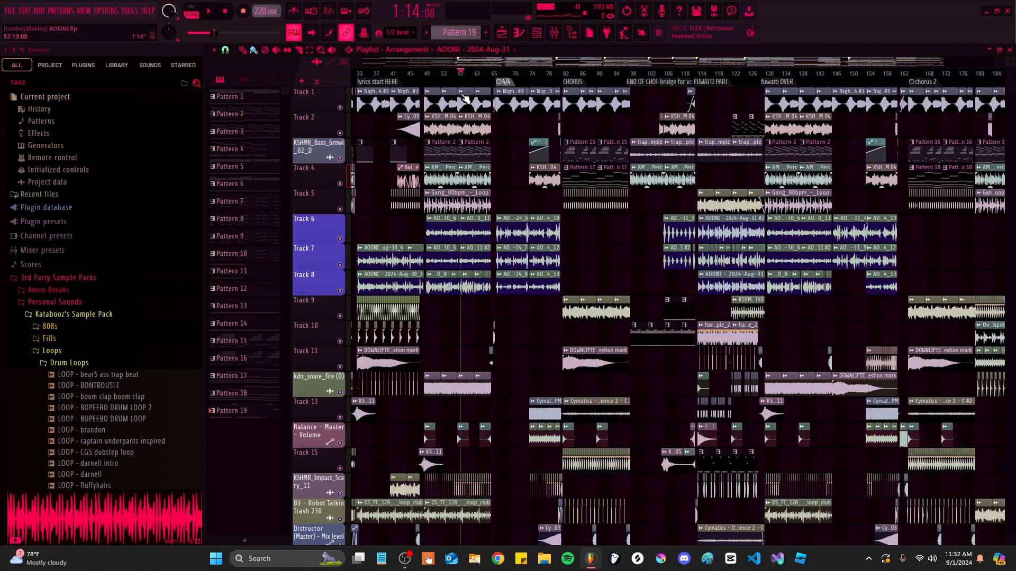
scroll(601, 170, up, 6)
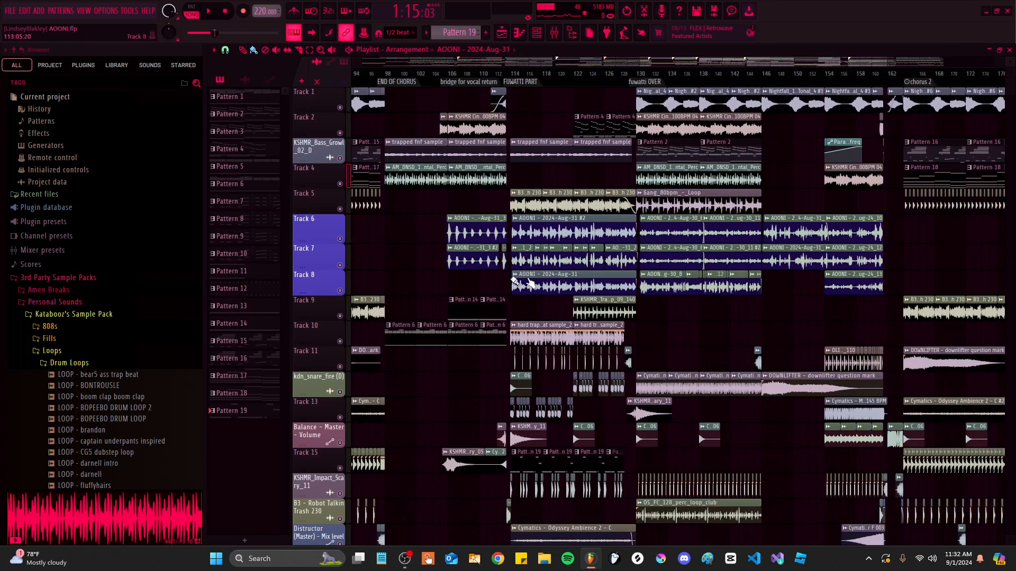
scroll(600, 169, up, 3)
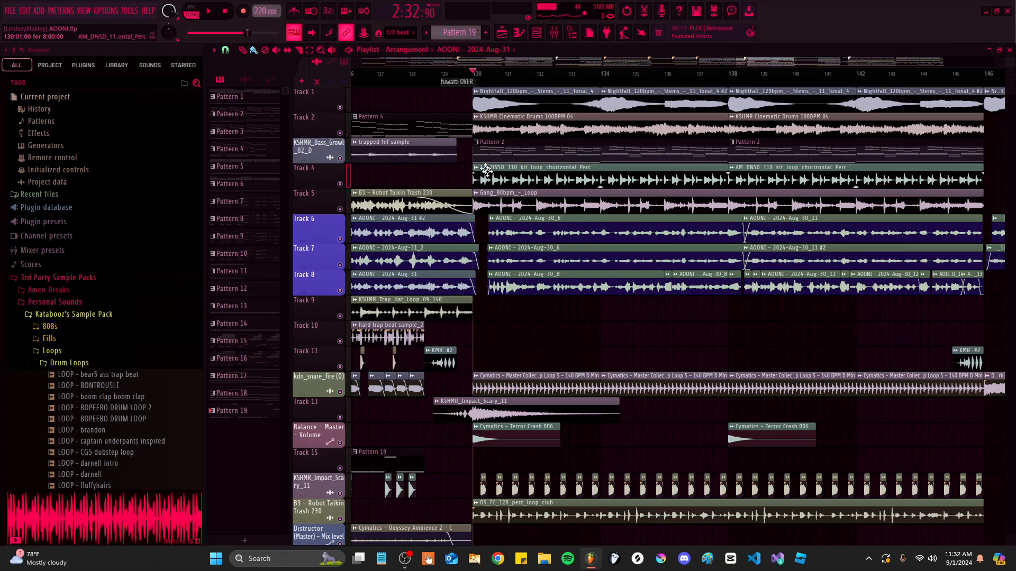
scroll(486, 169, down, 6)
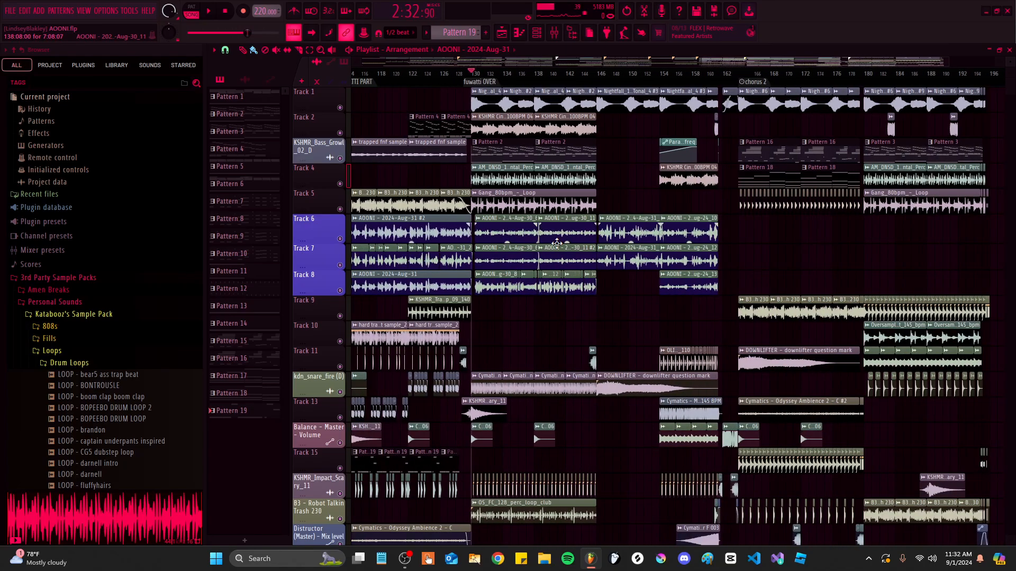
scroll(471, 250, up, 6)
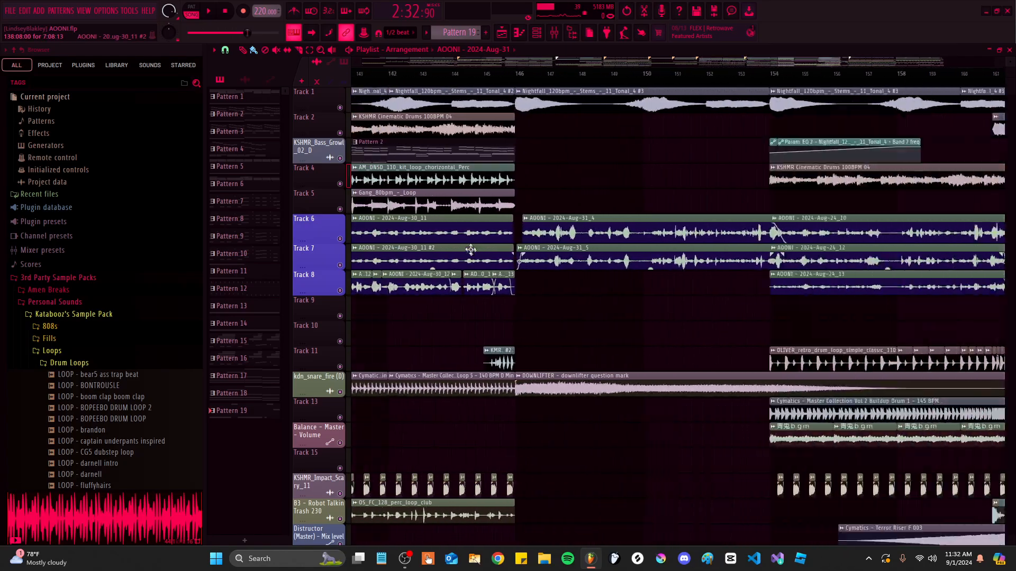
scroll(416, 154, down, 2)
scroll(555, 367, up, 5)
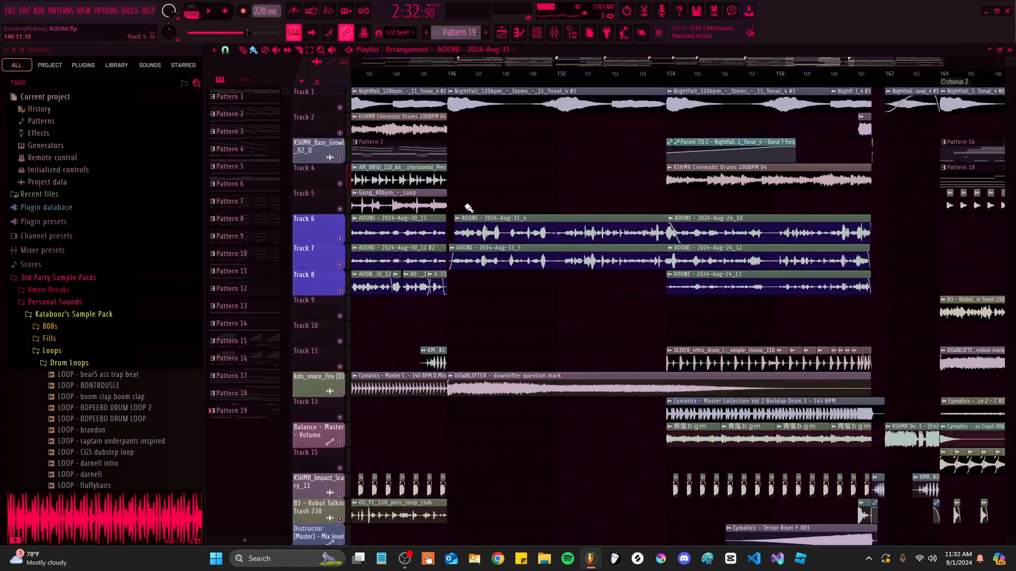
Mute the vocal tracks 6 to 8, play the instrumental from bar 146 and stop the song
drag(340, 290, 339, 238)
key(space)
scroll(588, 280, down, 3)
scroll(566, 365, up, 1)
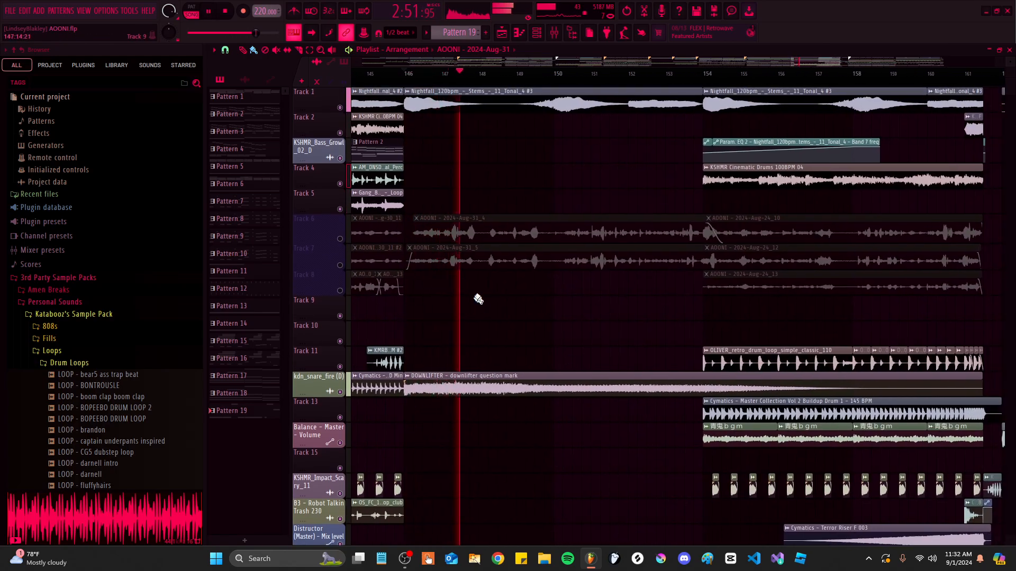
key(space)
Play the buildup from bar 154 with the vocals muted, look over its layers, and stop
scroll(617, 245, down, 5)
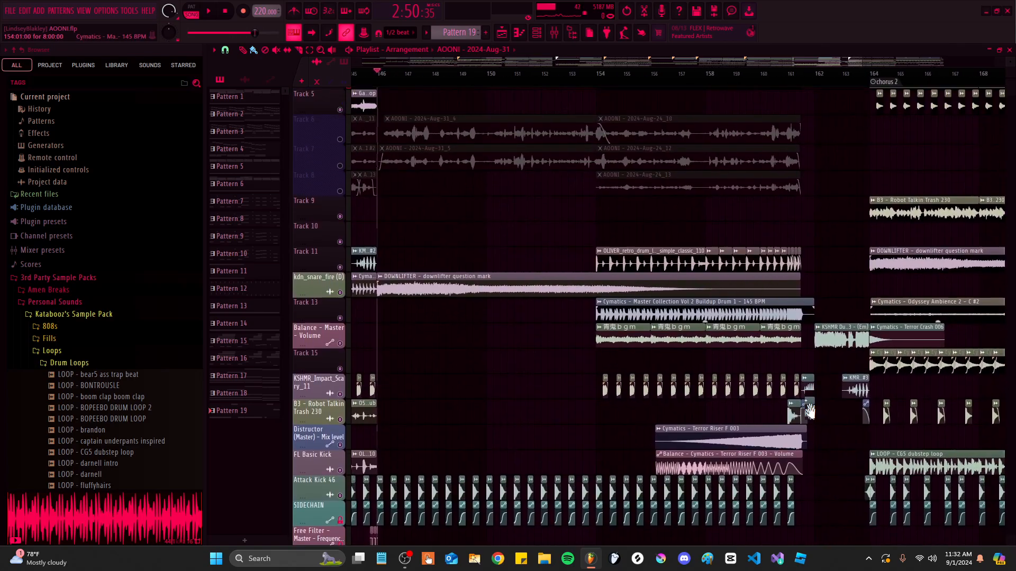
scroll(721, 215, up, 4)
scroll(512, 87, up, 5)
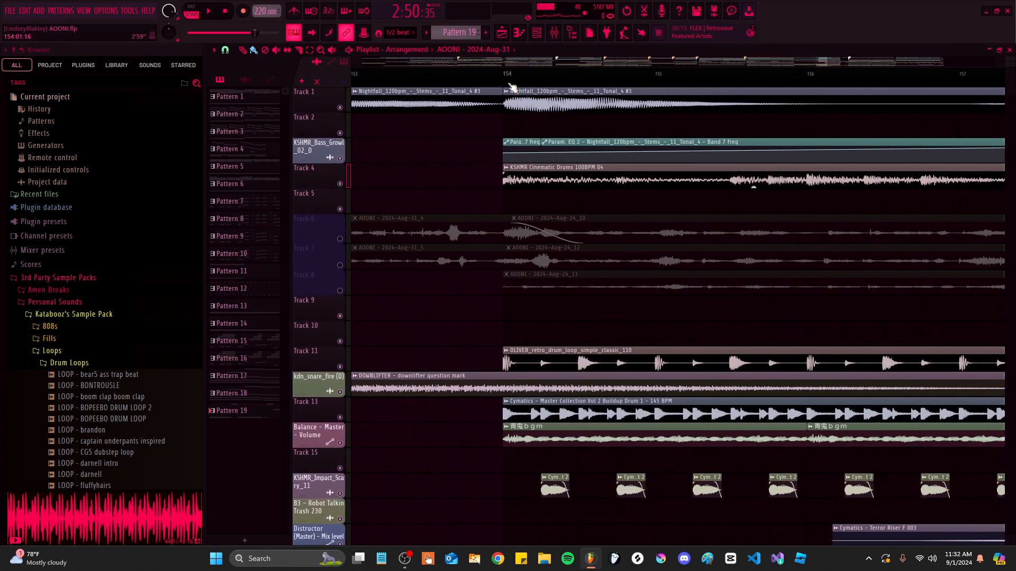
key(space)
scroll(512, 87, down, 4)
scroll(517, 227, down, 3)
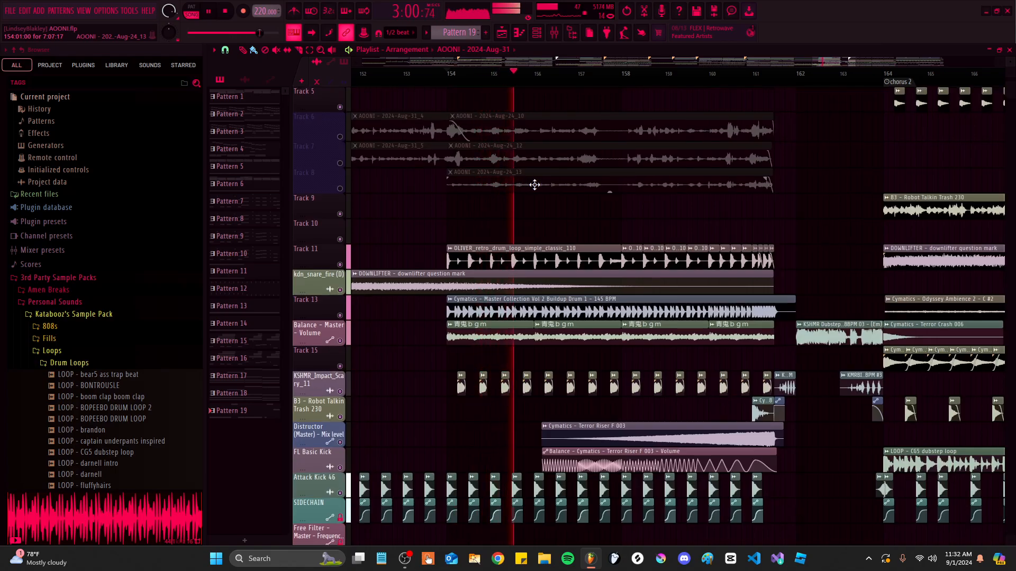
scroll(577, 206, down, 6)
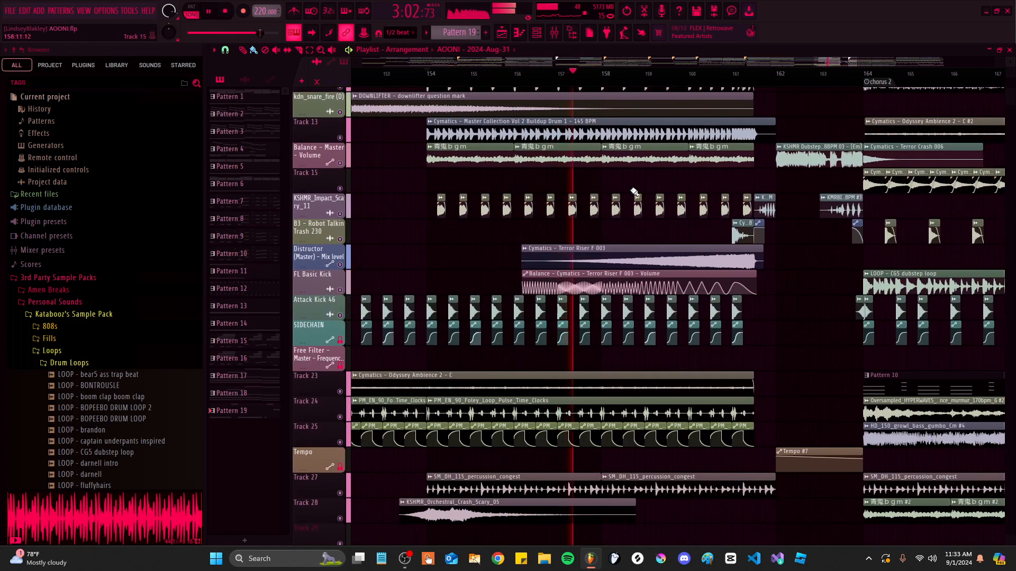
scroll(570, 294, up, 4)
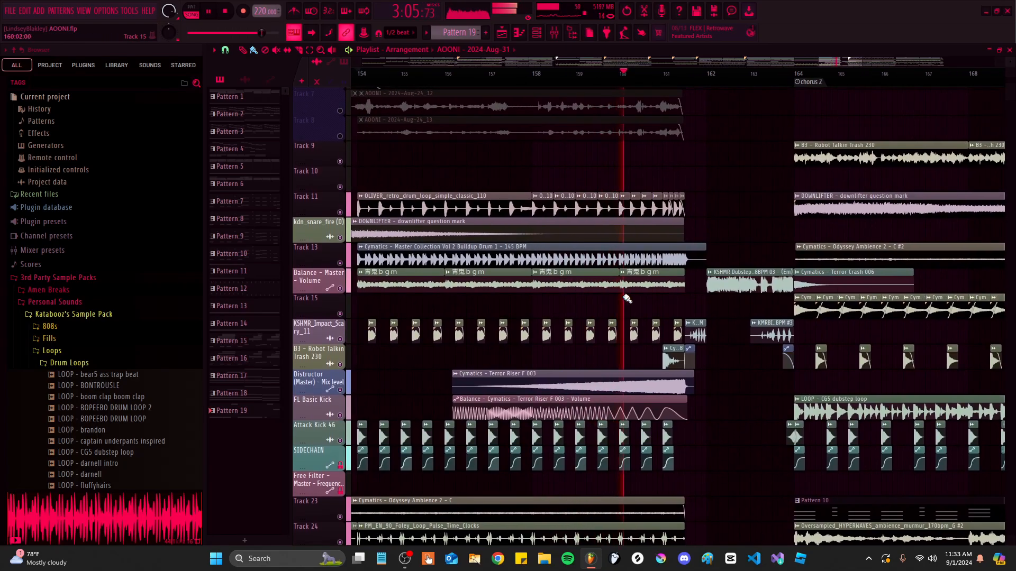
drag(644, 297, 771, 317)
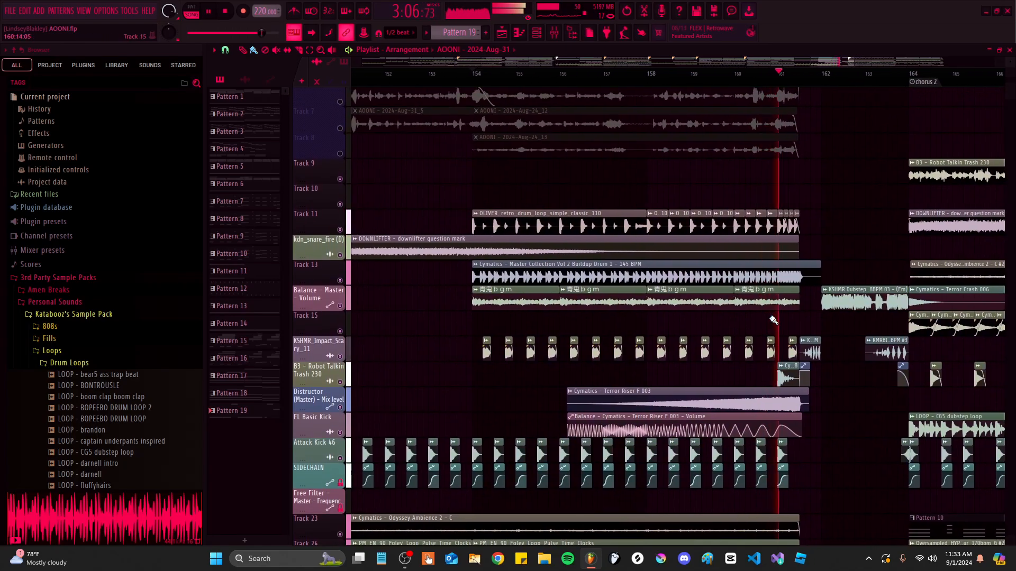
scroll(551, 313, up, 3)
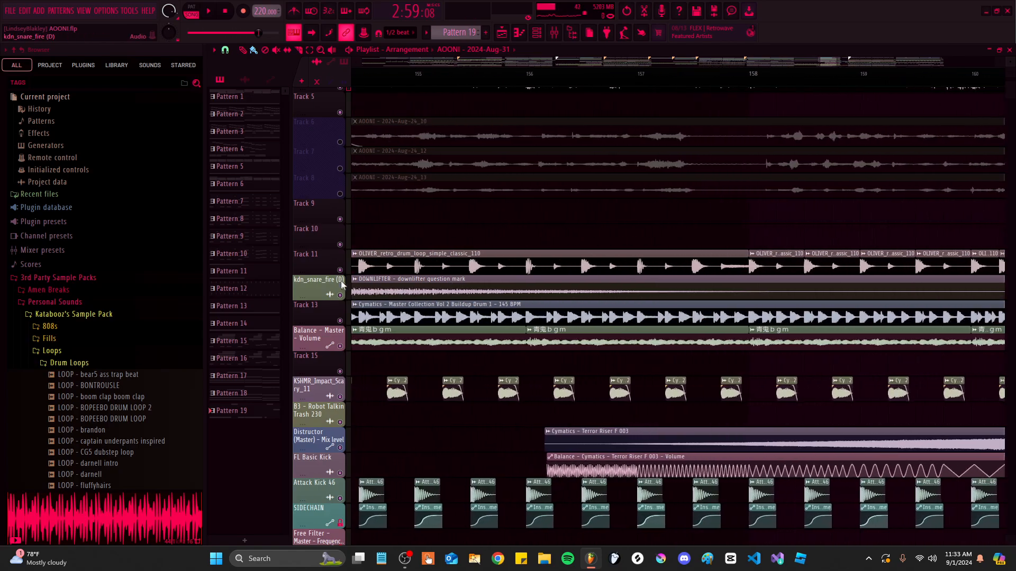
Solo Track 11, play its OLIVER retro drum loop from bar 154 and stop playback
right_click(340, 270)
scroll(397, 277, down, 2)
drag(503, 285, 525, 287)
key(space)
drag(584, 257, 598, 251)
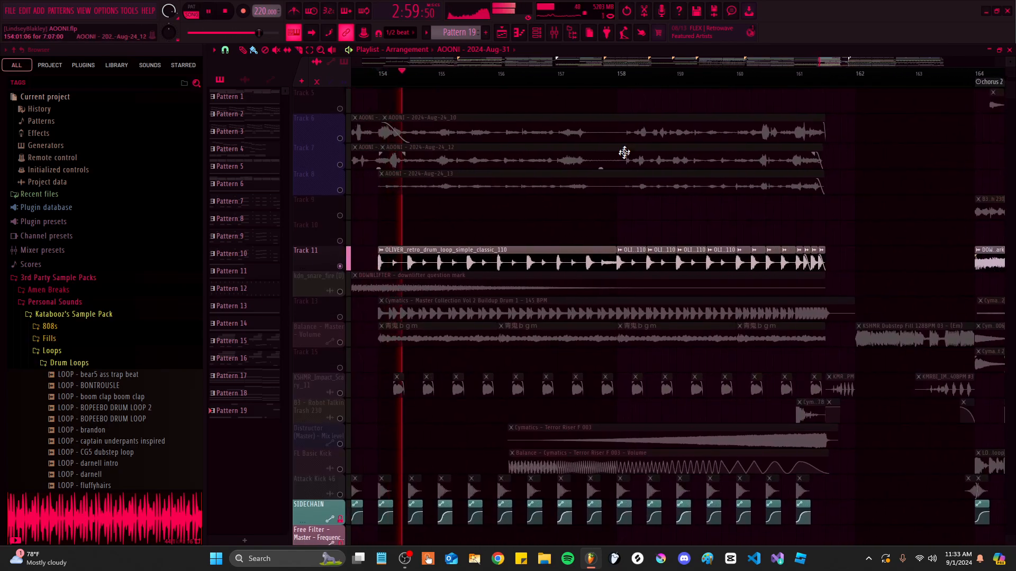
scroll(623, 132, up, 2)
click(590, 78)
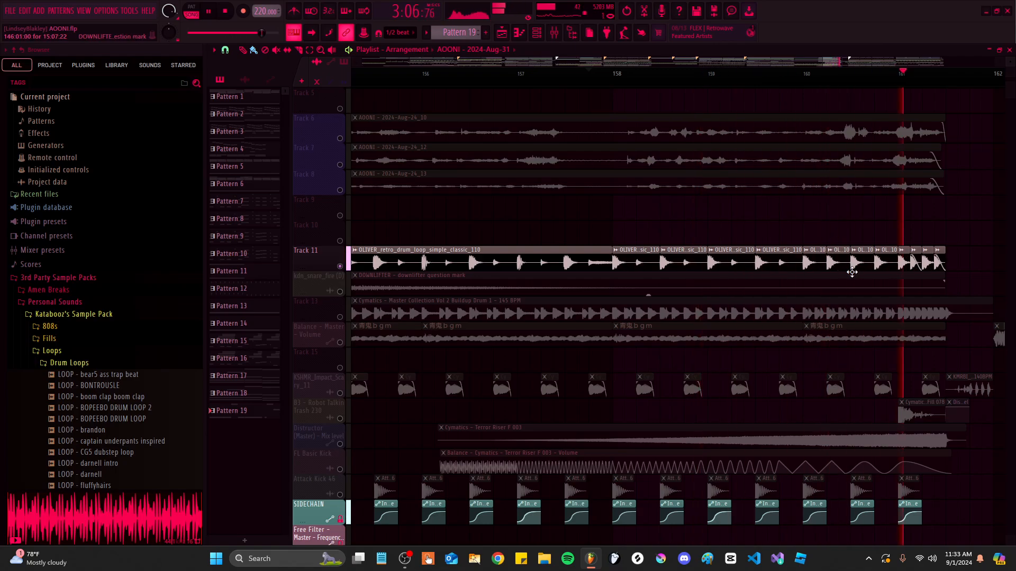
key(space)
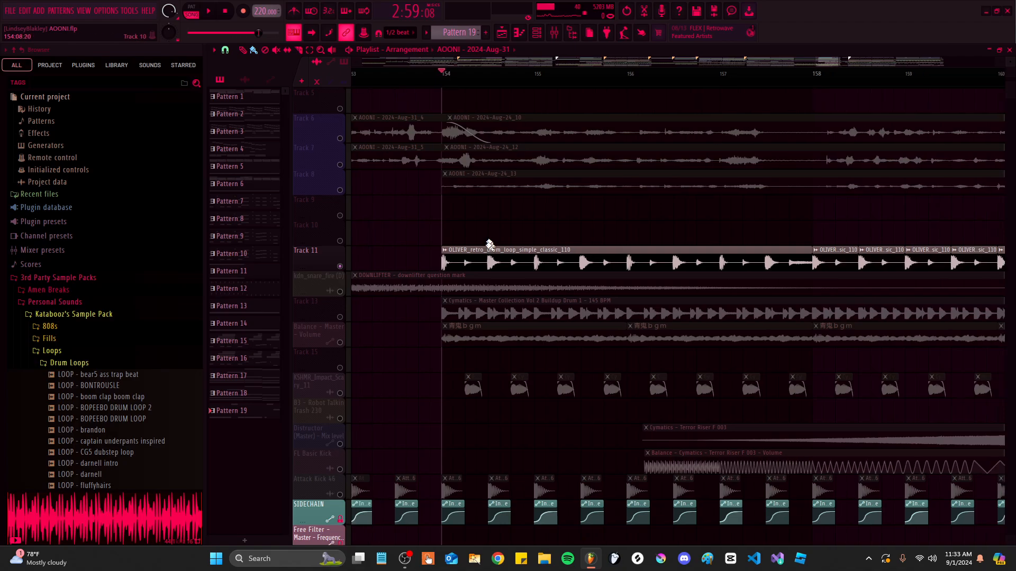
Make Attack Kick 46 audible alongside Track 11 and look over the buildup clips up to the chorus 2 marker
scroll(489, 243, down, 6)
scroll(408, 351, up, 2)
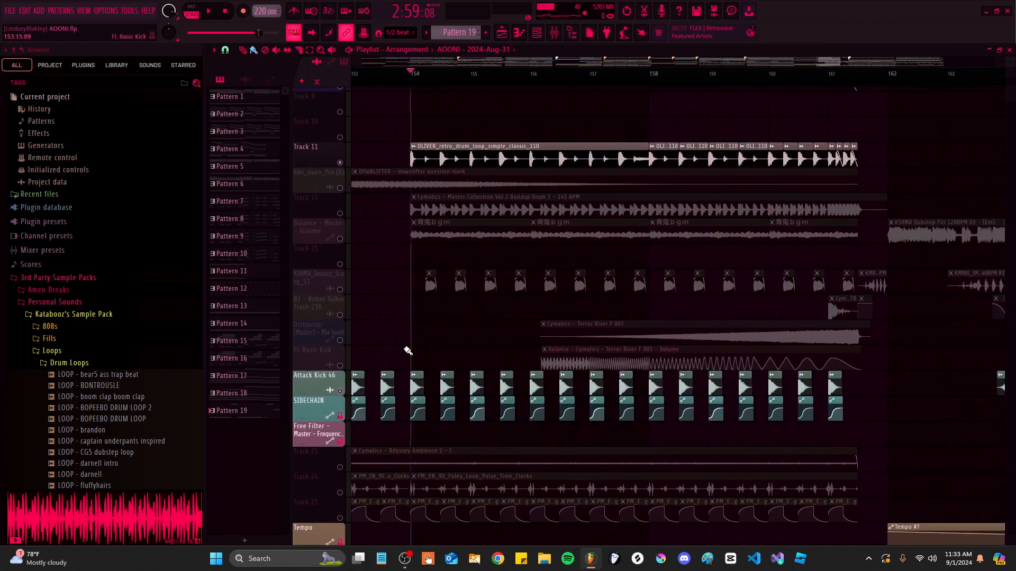
scroll(408, 350, up, 2)
drag(596, 216, 492, 244)
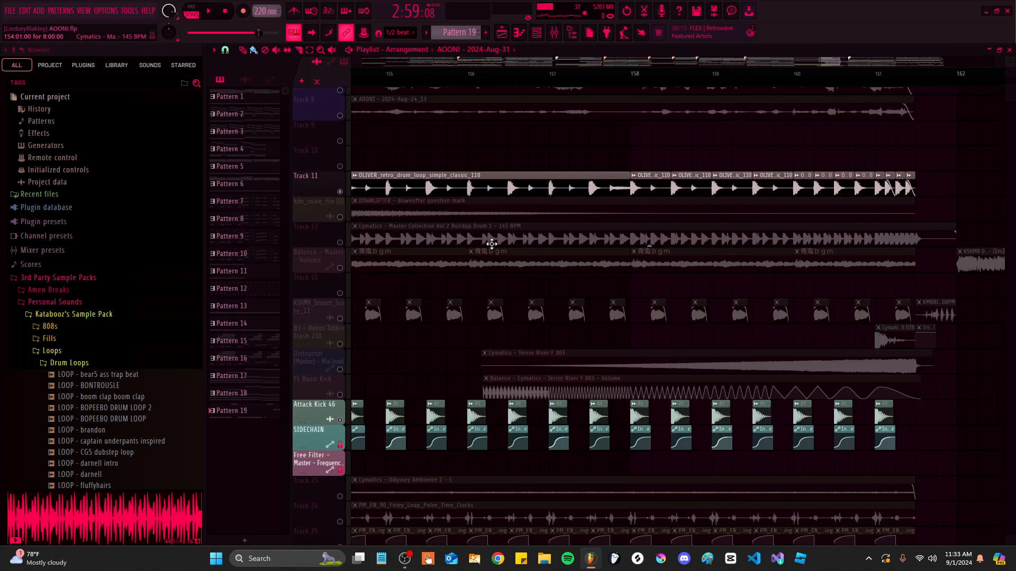
scroll(662, 191, down, 4)
drag(846, 180, 692, 356)
scroll(692, 202, down, 1)
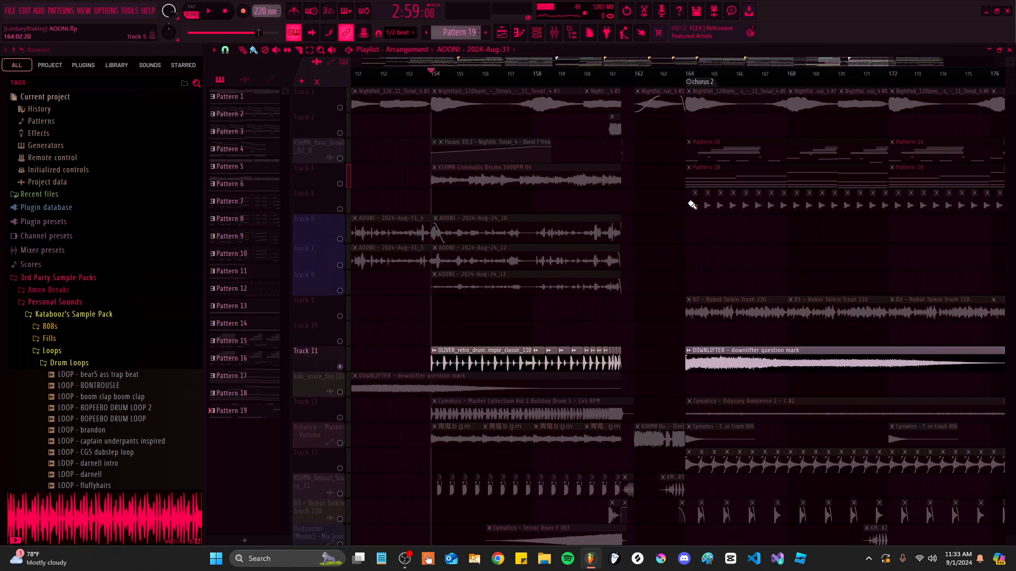
scroll(694, 203, up, 2)
Play the drum loop together with the kick from bar 154, stop, and make all tracks audible again
drag(701, 79, 450, 142)
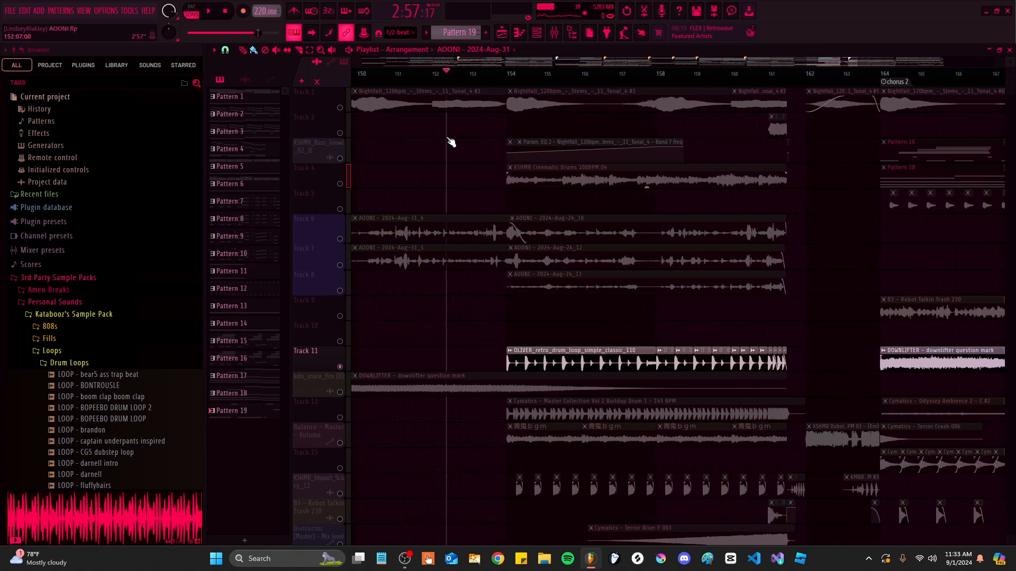
scroll(541, 278, down, 3)
scroll(542, 277, up, 2)
key(space)
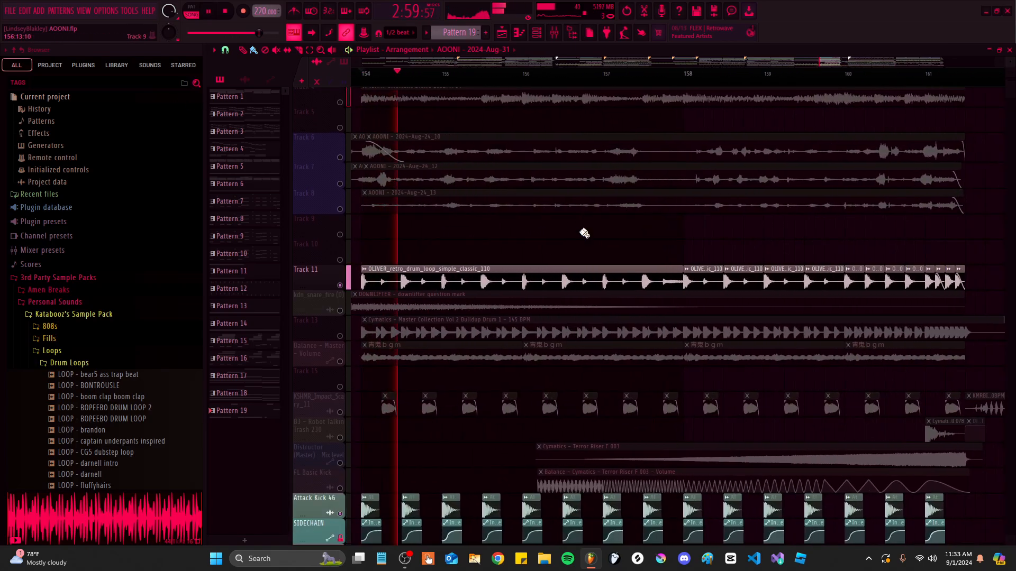
key(space)
scroll(343, 318, up, 3)
scroll(483, 291, down, 3)
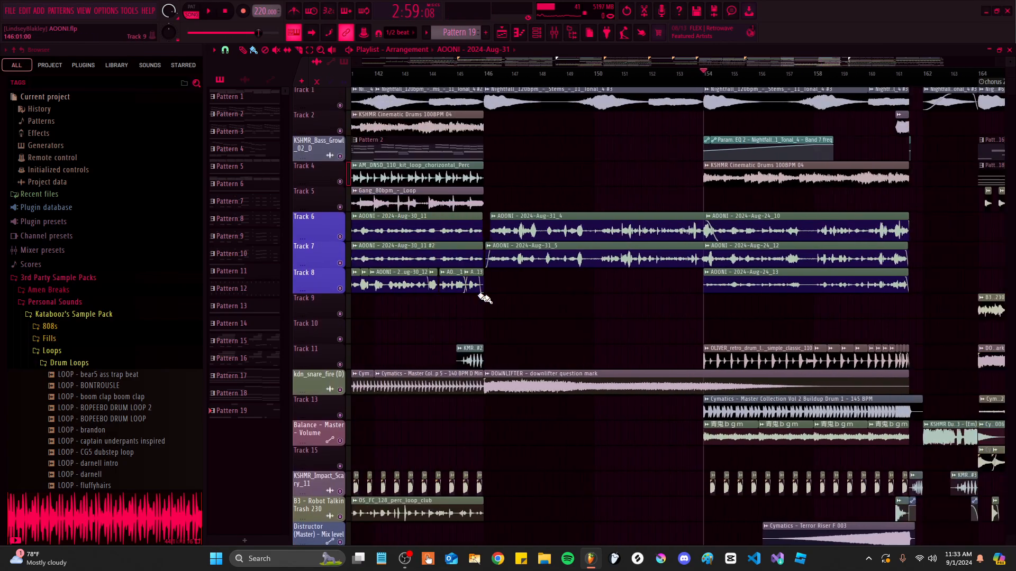
Solo the vocal tracks 6 to 8, play them from bar 146 into the buildup at bar 154, and stop
click(343, 275)
drag(343, 275, 343, 228)
scroll(492, 228, down, 4)
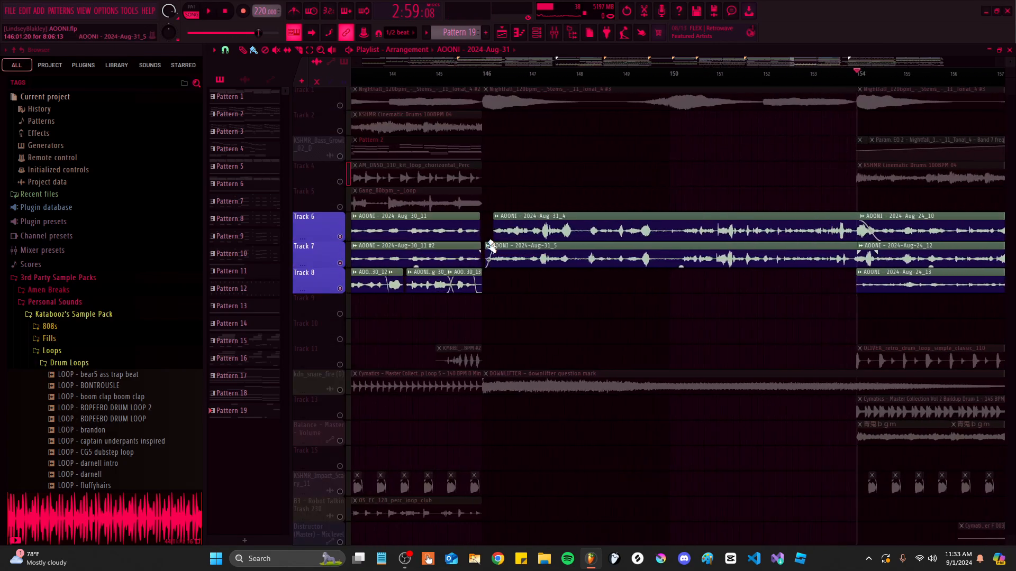
scroll(569, 212, up, 4)
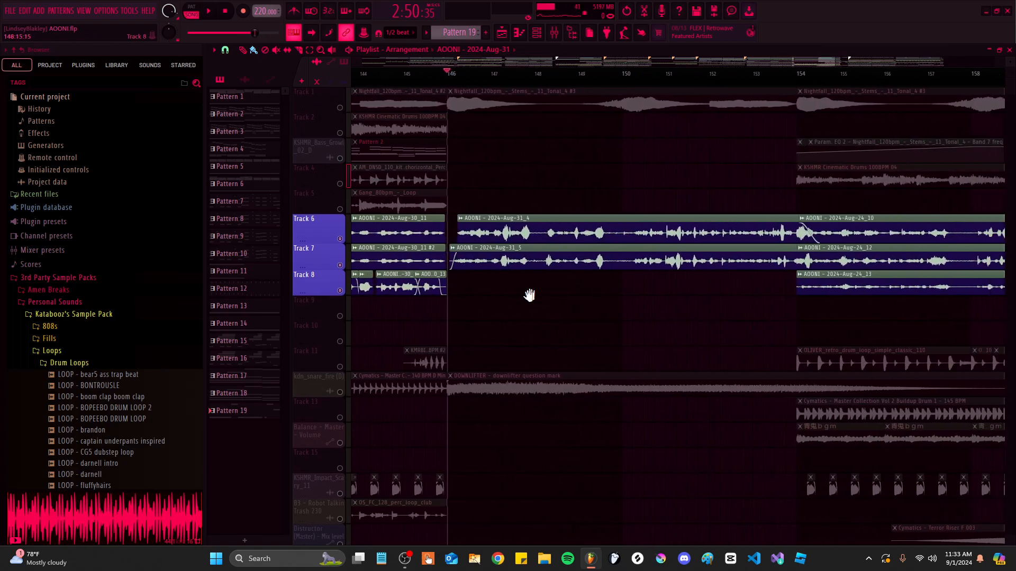
key(space)
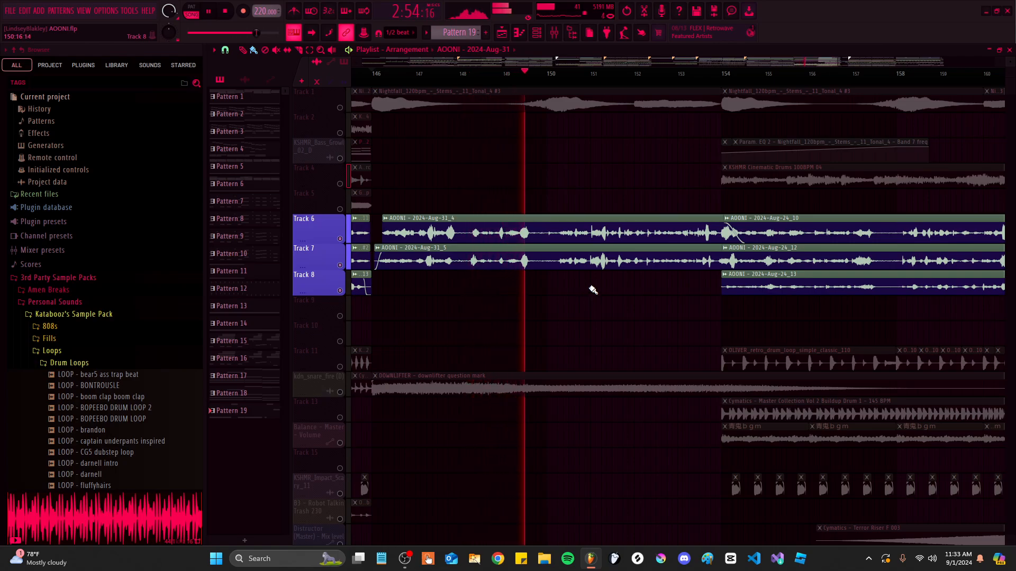
scroll(665, 297, up, 3)
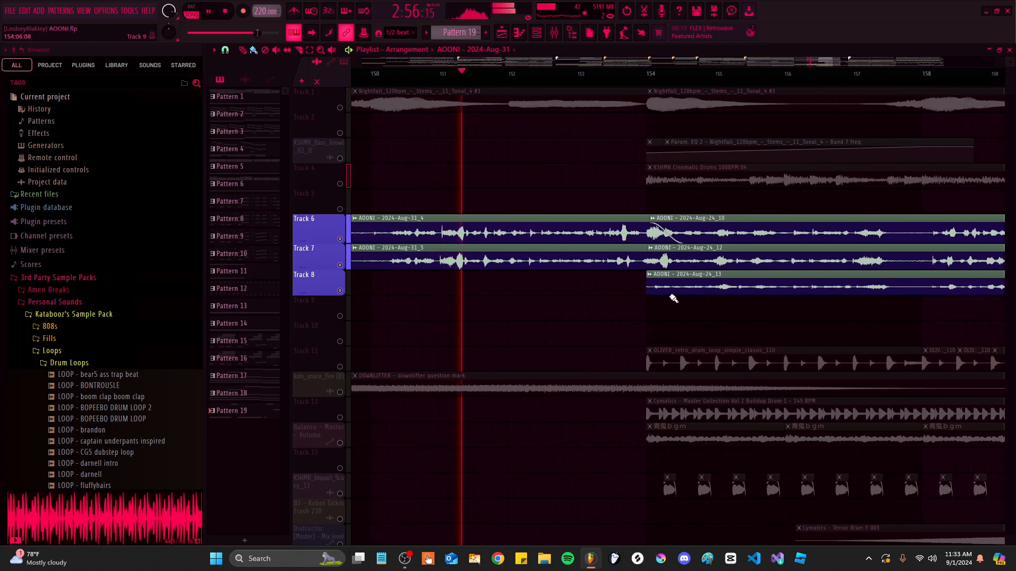
drag(671, 297, 548, 321)
scroll(573, 251, up, 1)
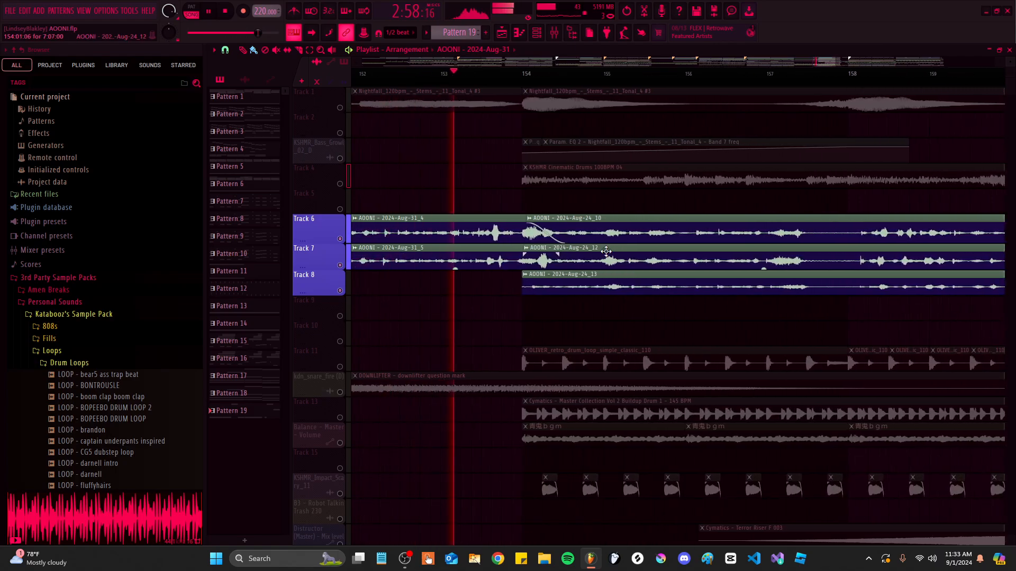
scroll(606, 251, down, 5)
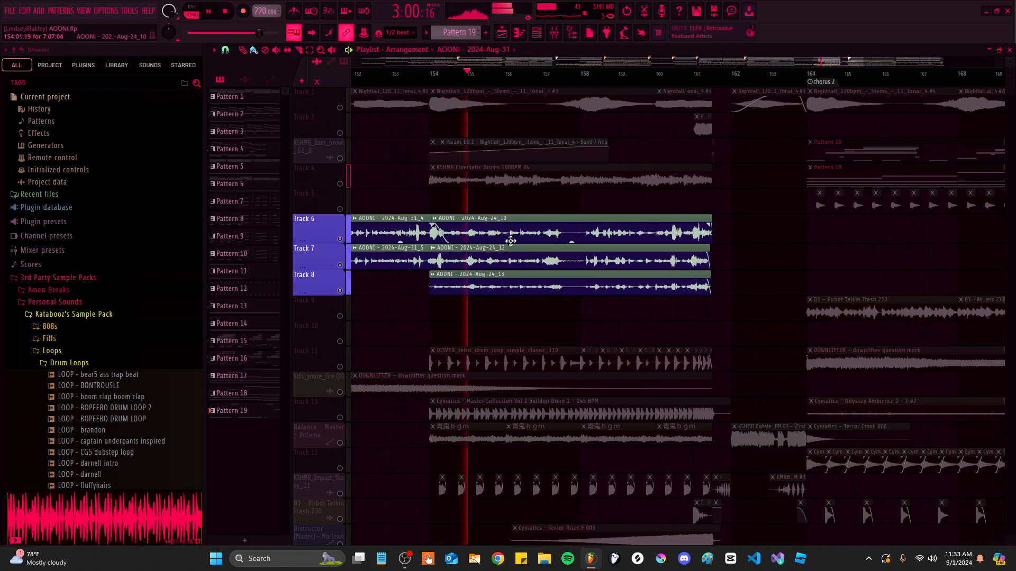
key(space)
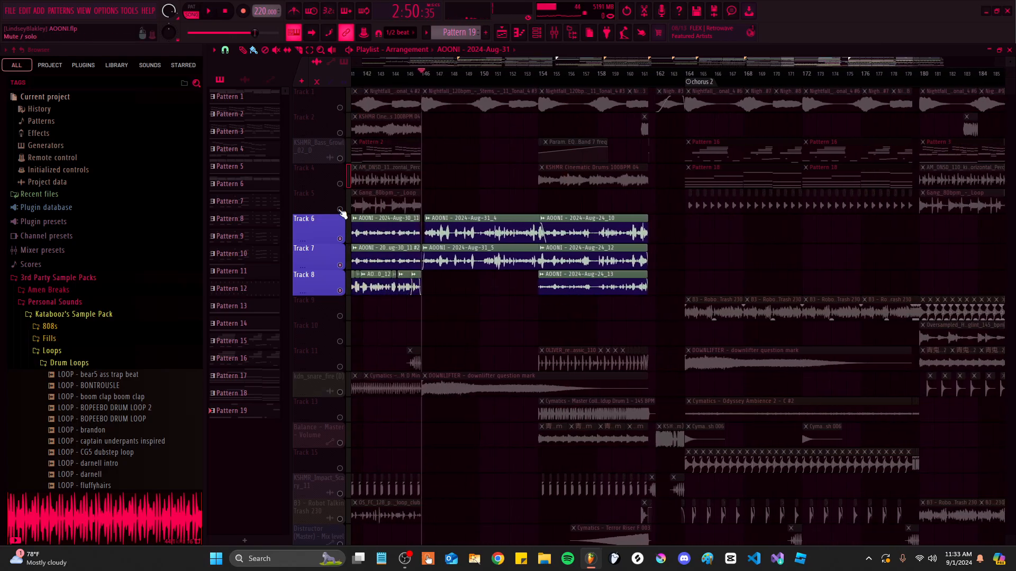
Turn off the vocal solo and look over the whole arrangement and the clips from bar 146 up to chorus 2
scroll(512, 265, down, 1)
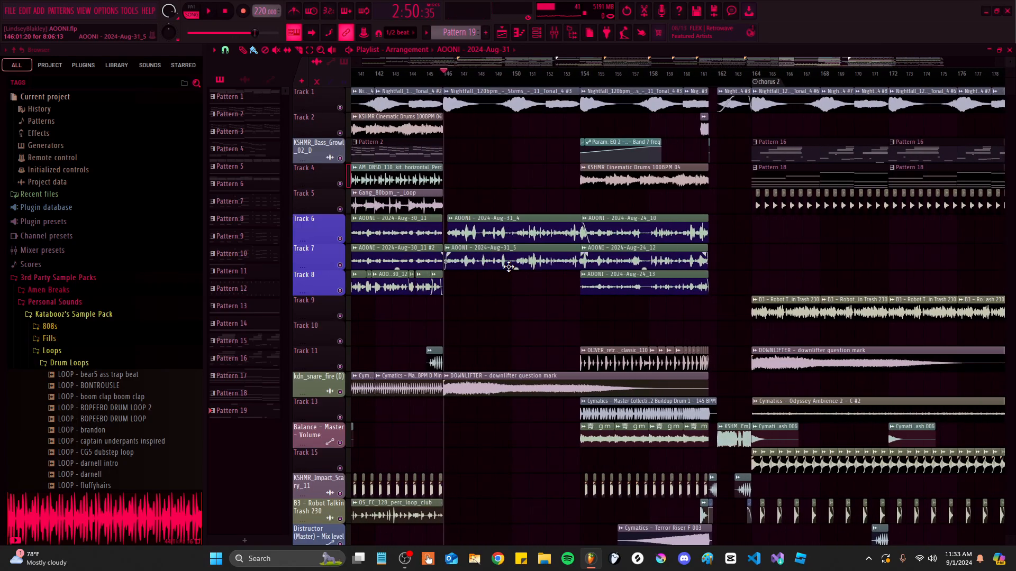
scroll(509, 266, down, 5)
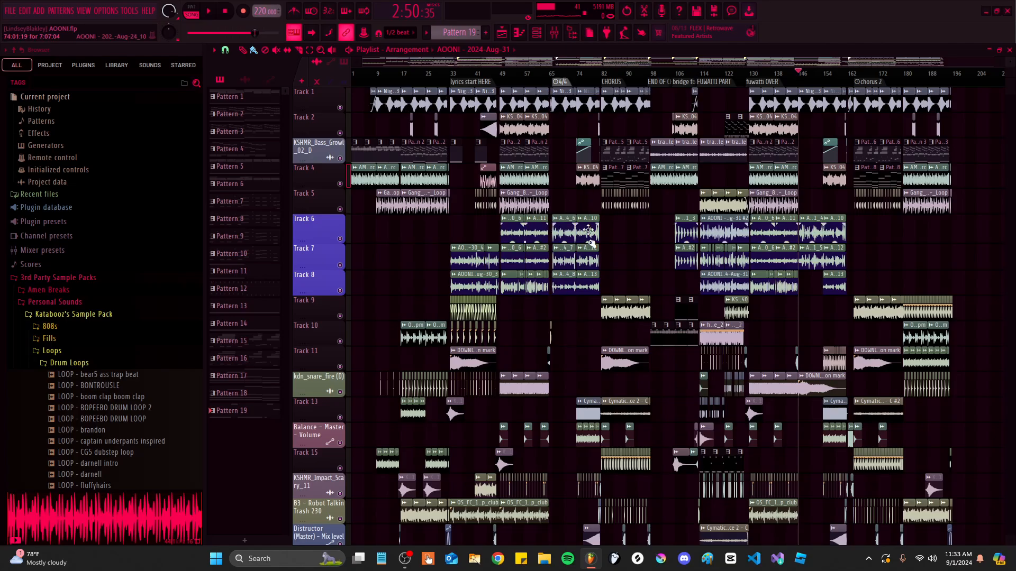
scroll(845, 335, up, 6)
scroll(838, 317, down, 5)
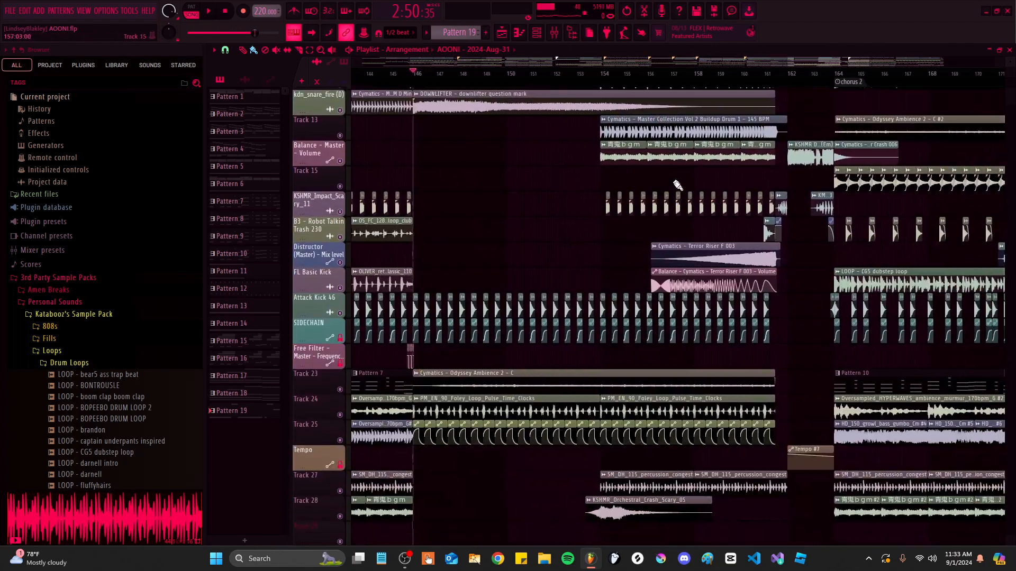
drag(740, 127, 619, 402)
scroll(655, 170, up, 4)
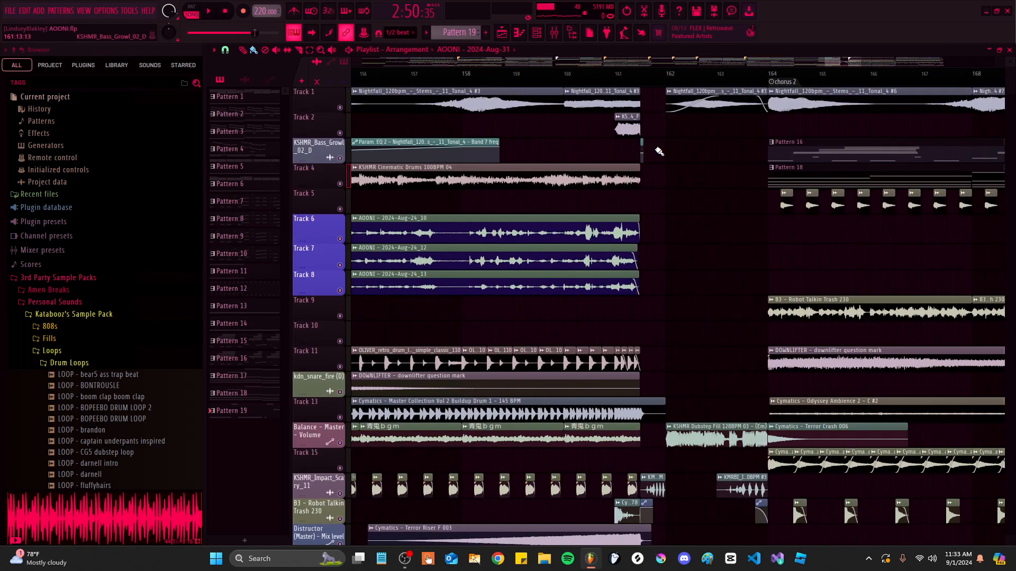
Look over the clips of chorus 2 across all tracks and the gap between bar 162 and the chorus 2 marker
drag(706, 259, 458, 334)
scroll(458, 334, down, 6)
click(605, 77)
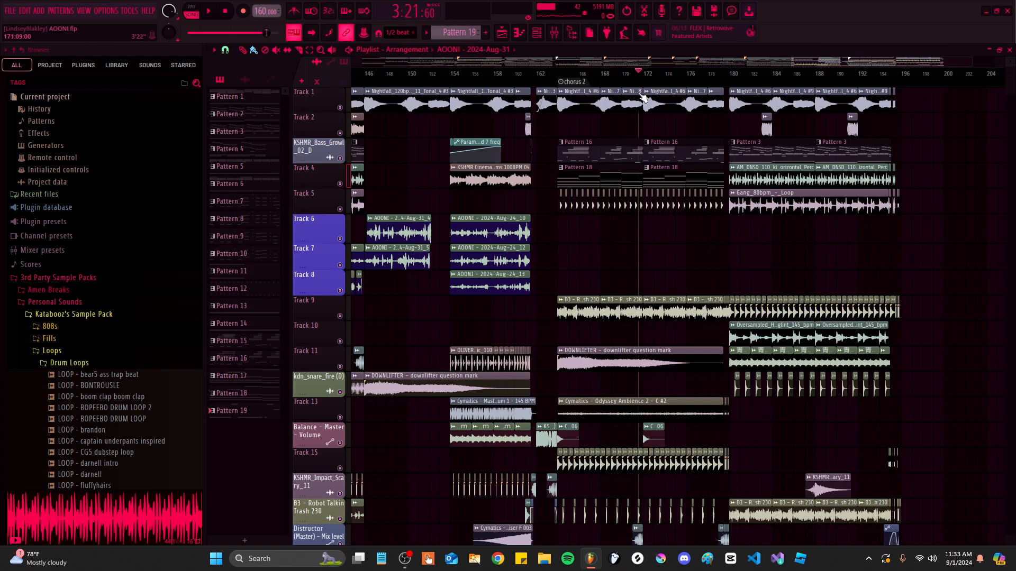
scroll(594, 154, up, 5)
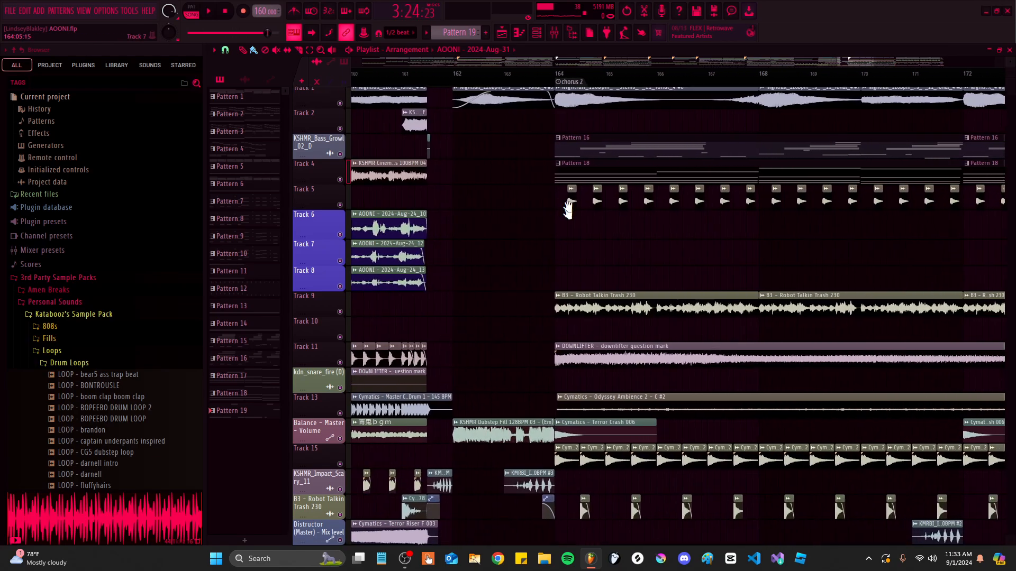
scroll(569, 169, down, 6)
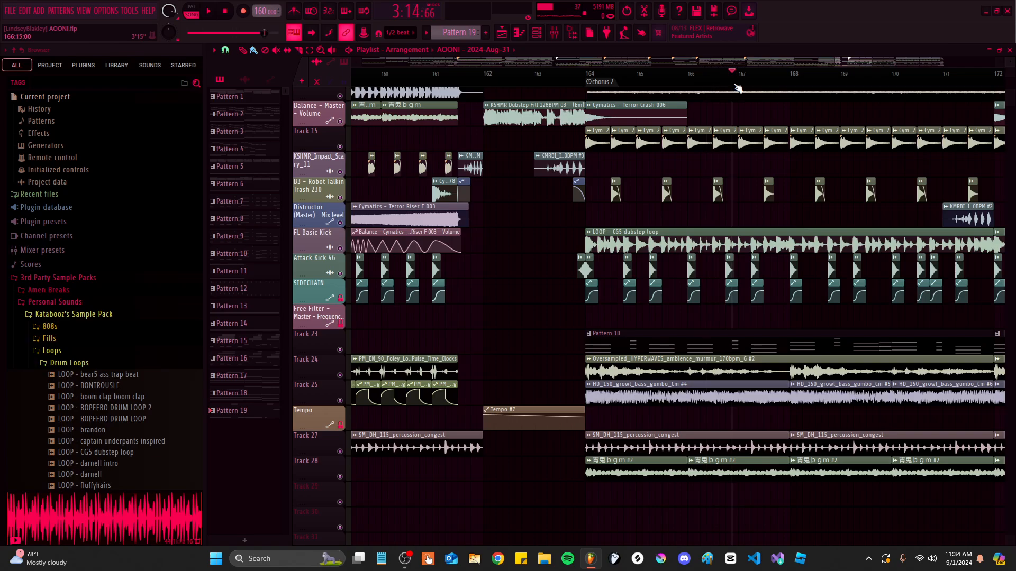
scroll(730, 395, up, 5)
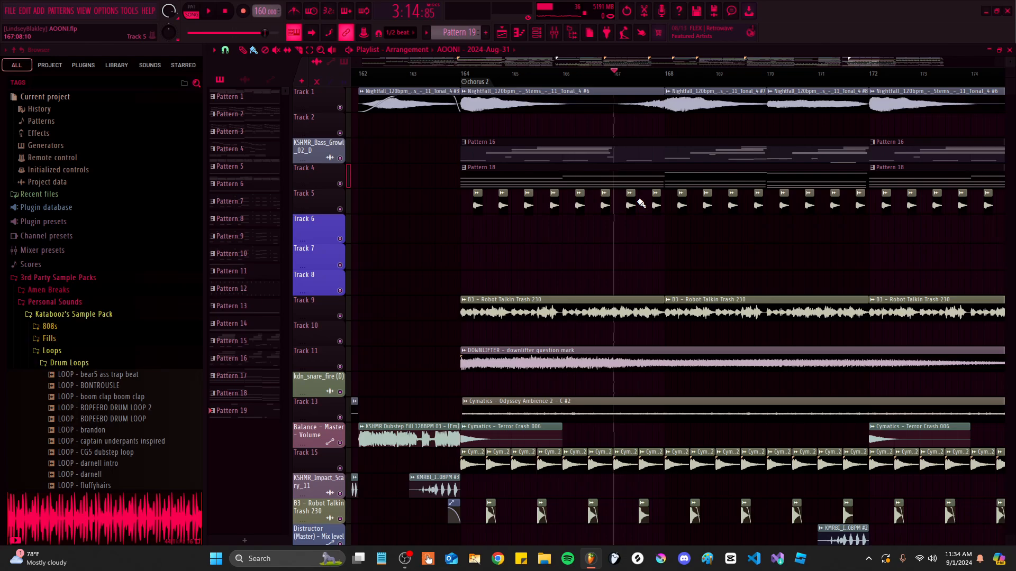
scroll(641, 204, left, 6)
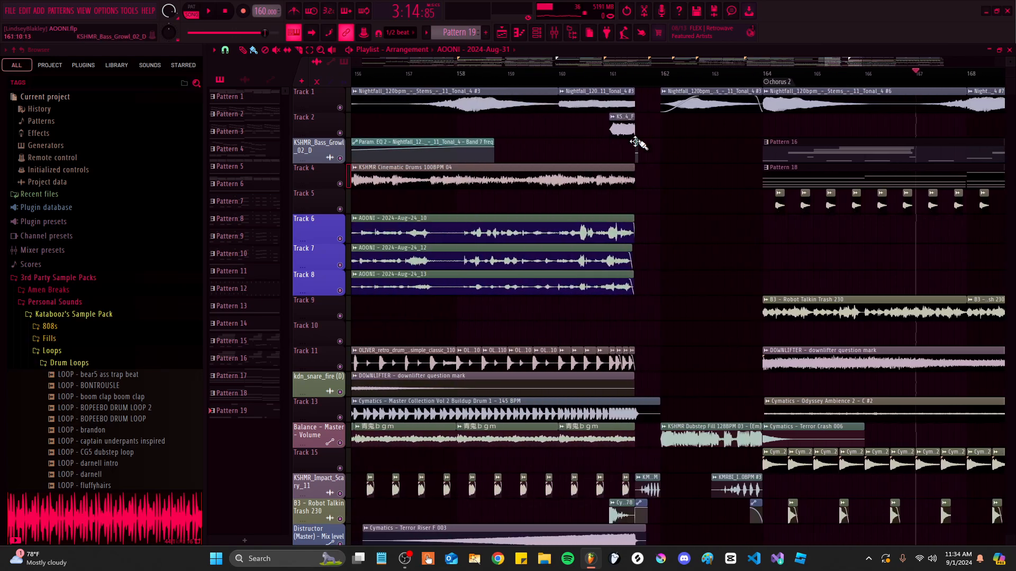
Play the arrangement from bar 160 through the end of the buildup into chorus 2, and stop
click(572, 75)
key(space)
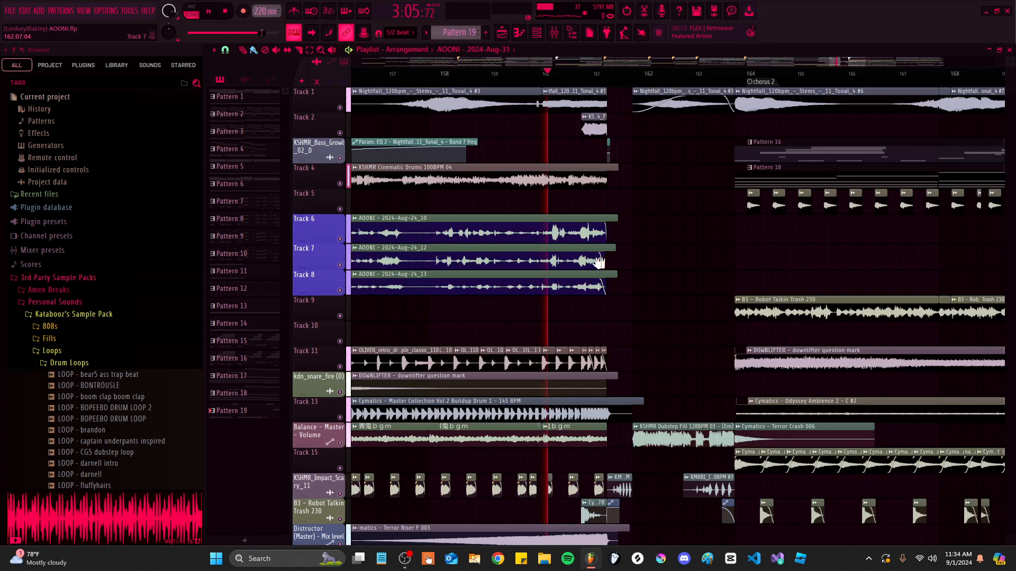
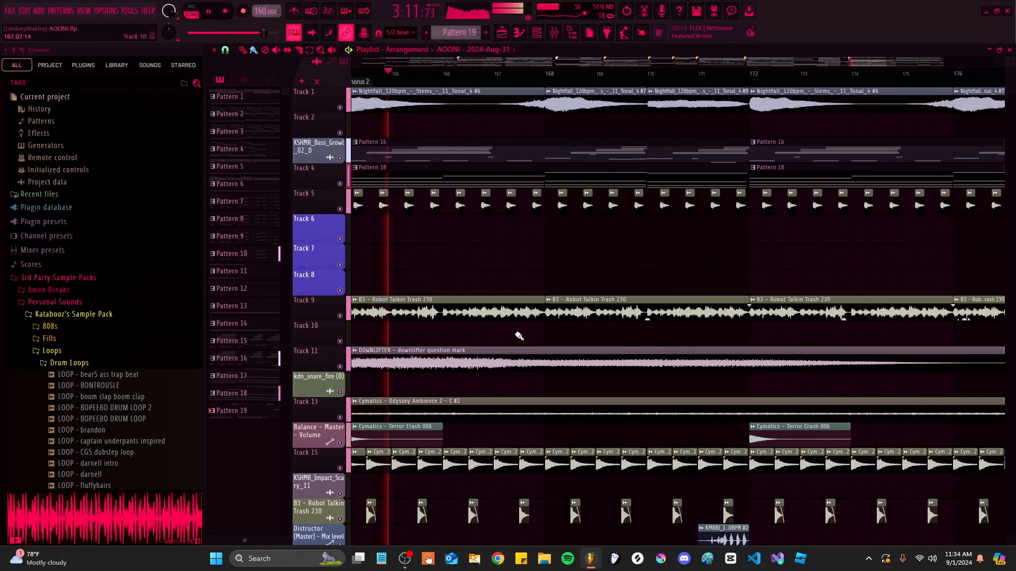
scroll(517, 335, down, 2)
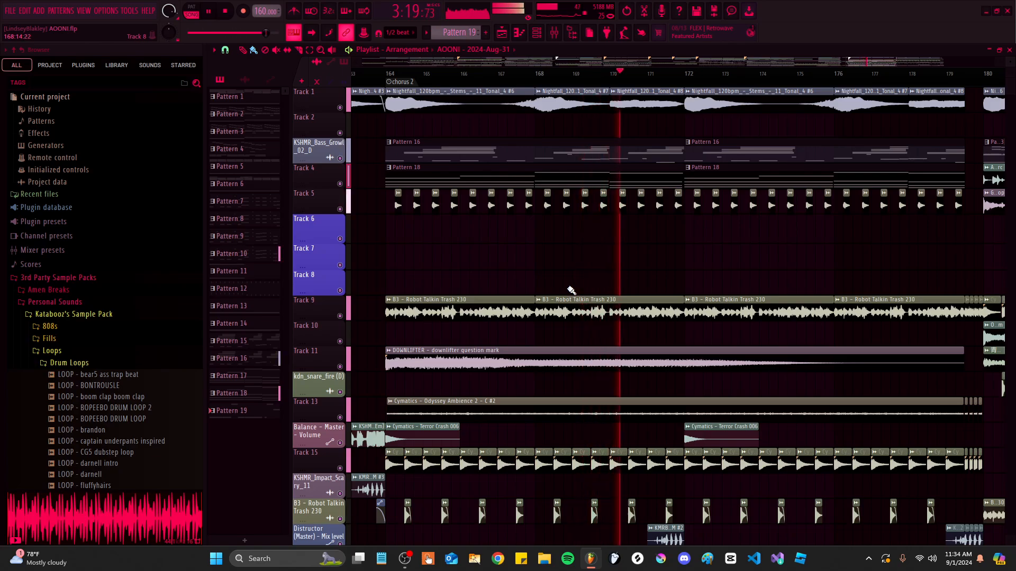
drag(662, 205, 660, 125)
key(space)
drag(624, 238, 655, 381)
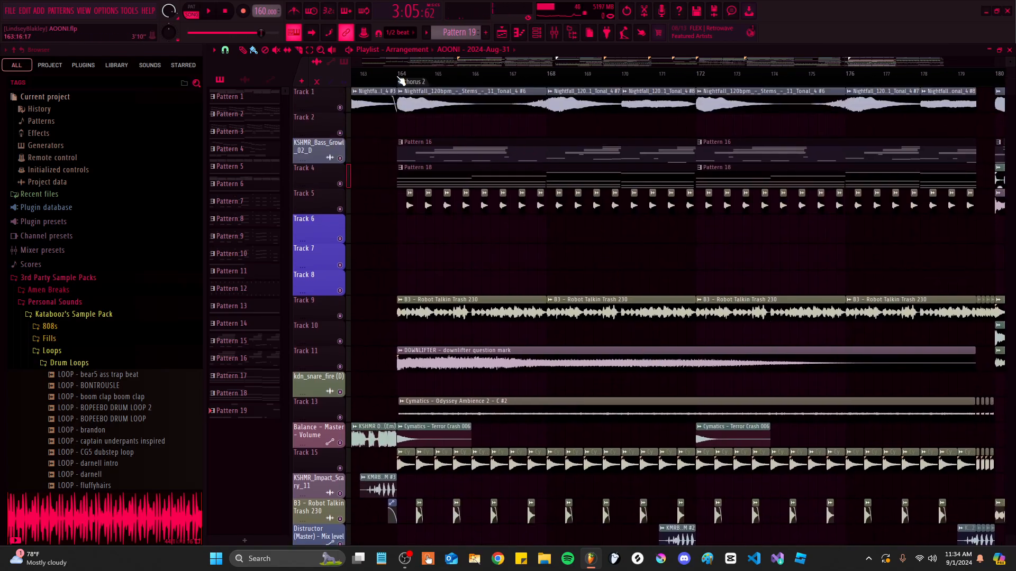
Play from bar 162 into chorus 2 with the B3 - Robot Talkin Trash 230 track muted, stop, and unmute that track
scroll(539, 265, up, 4)
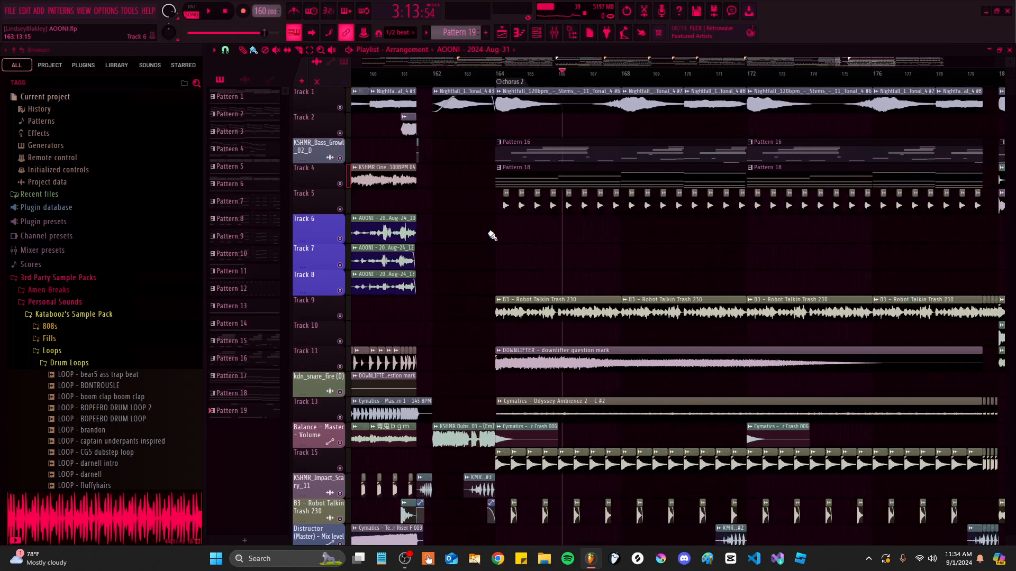
click(392, 73)
scroll(424, 345, down, 4)
scroll(449, 328, up, 2)
scroll(463, 307, down, 4)
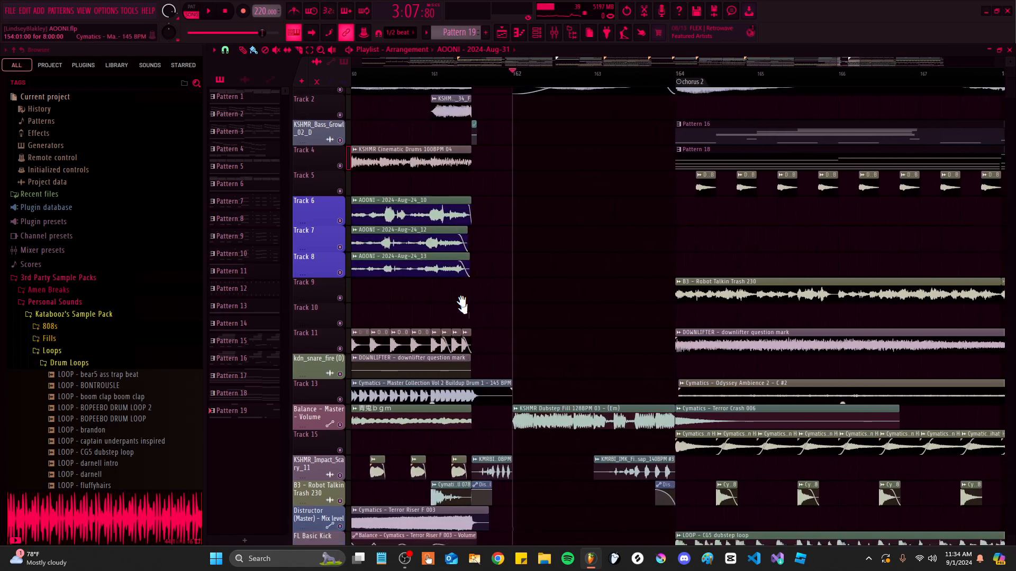
scroll(477, 338, up, 6)
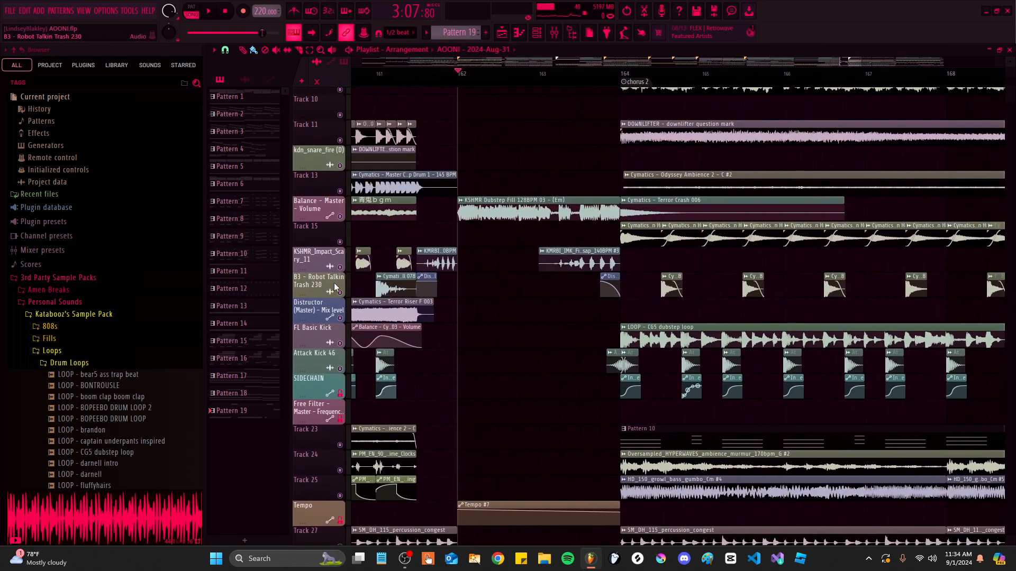
key(space)
scroll(567, 313, up, 4)
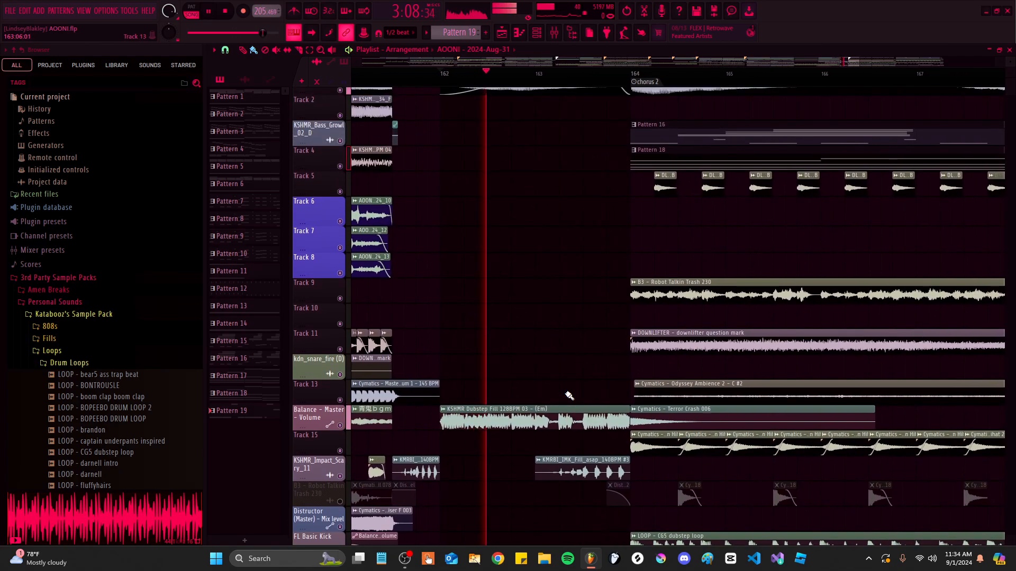
scroll(565, 344, down, 2)
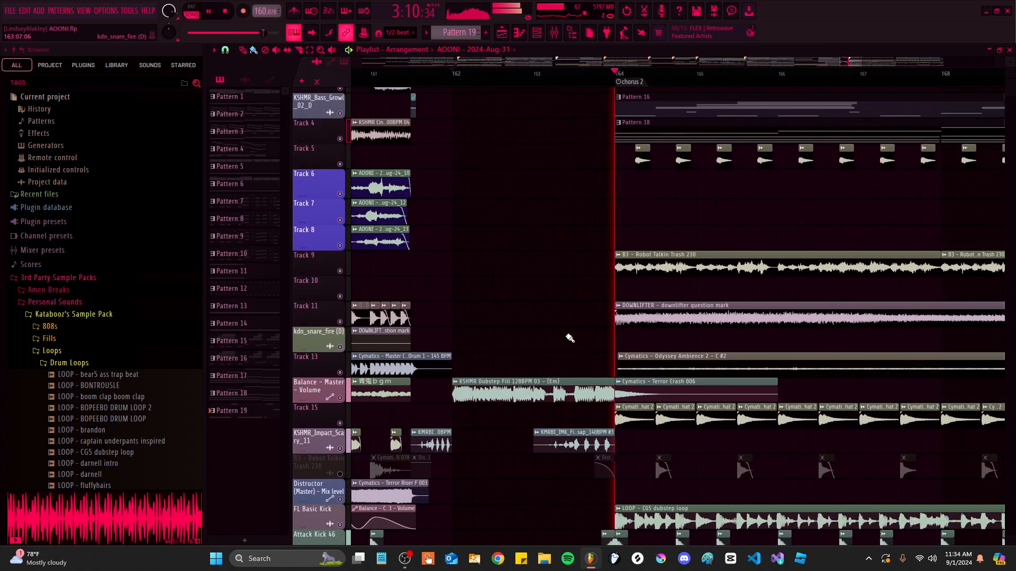
scroll(553, 307, down, 4)
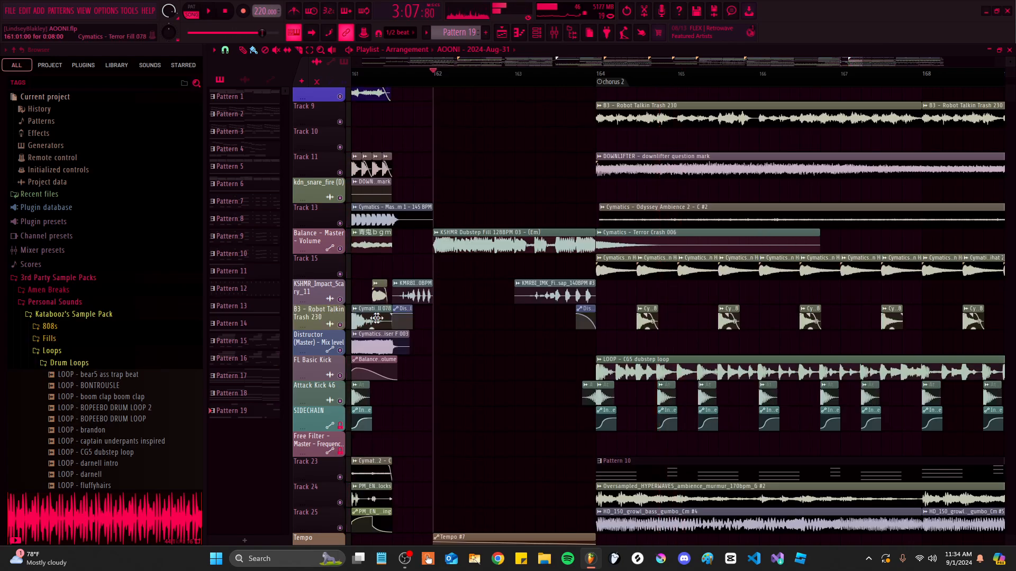
key(space)
Examine the clips between bar 162 and chorus 2, and enlarge the tracks to view the Nightfall waveforms on Track 1
scroll(483, 102, up, 3)
drag(483, 102, 536, 100)
click(549, 80)
drag(544, 212, 460, 490)
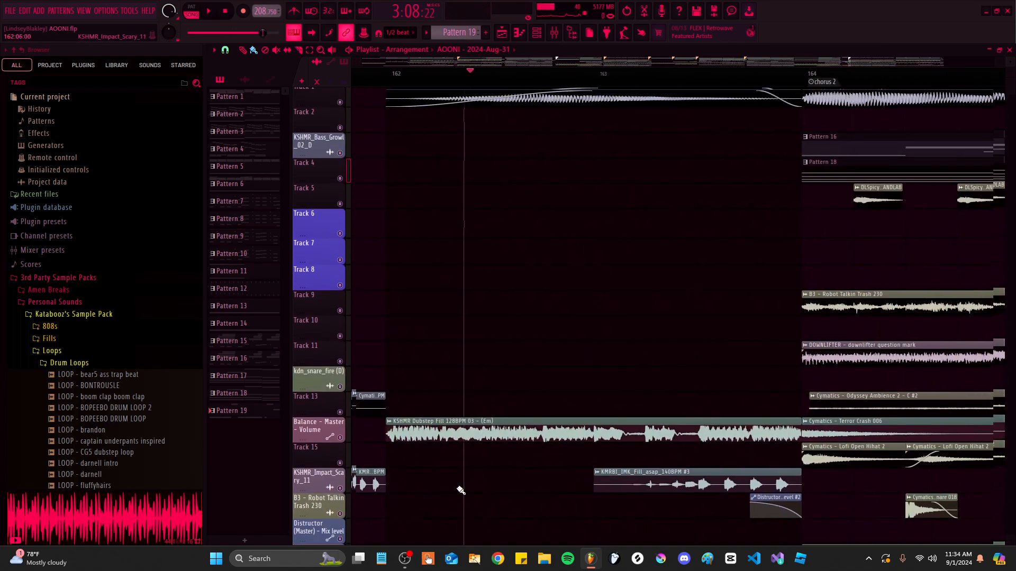
scroll(539, 185, down, 3)
scroll(551, 116, up, 5)
scroll(551, 115, up, 2)
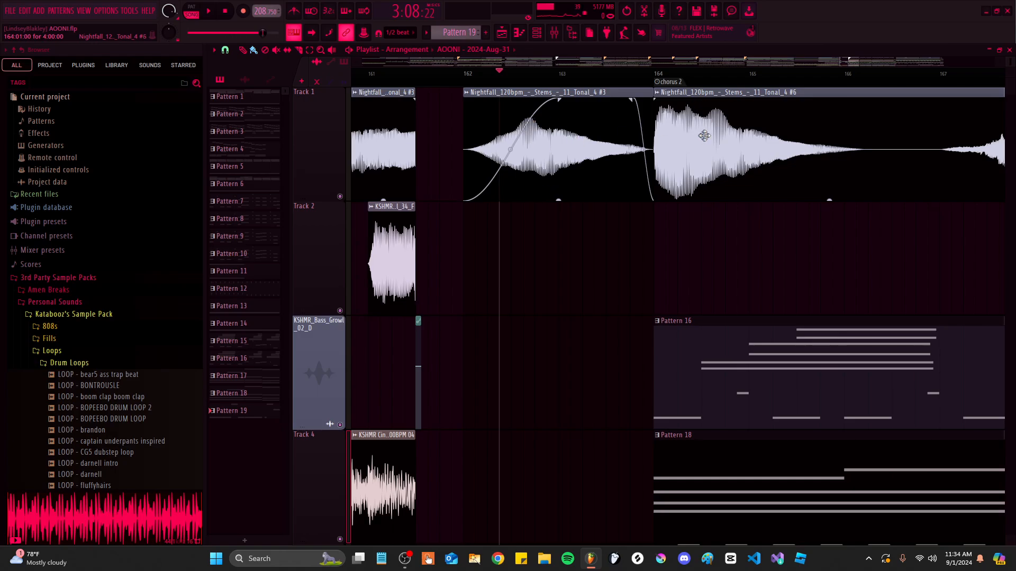
Solo Track 1, play its Nightfall clip from bar 162, stop, and make all tracks audible again
click(654, 92)
right_click(340, 197)
key(space)
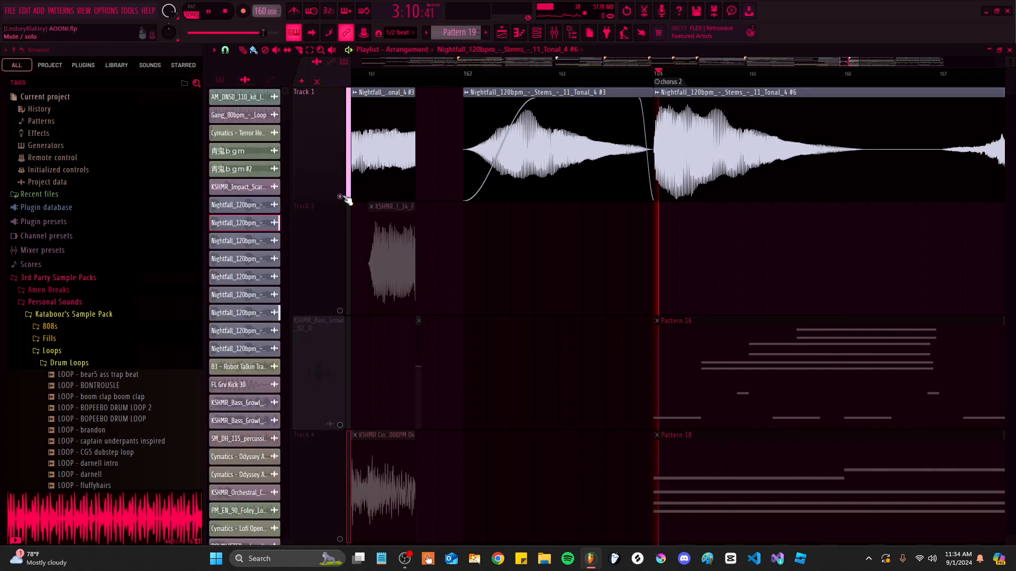
click(466, 76)
scroll(553, 339, down, 5)
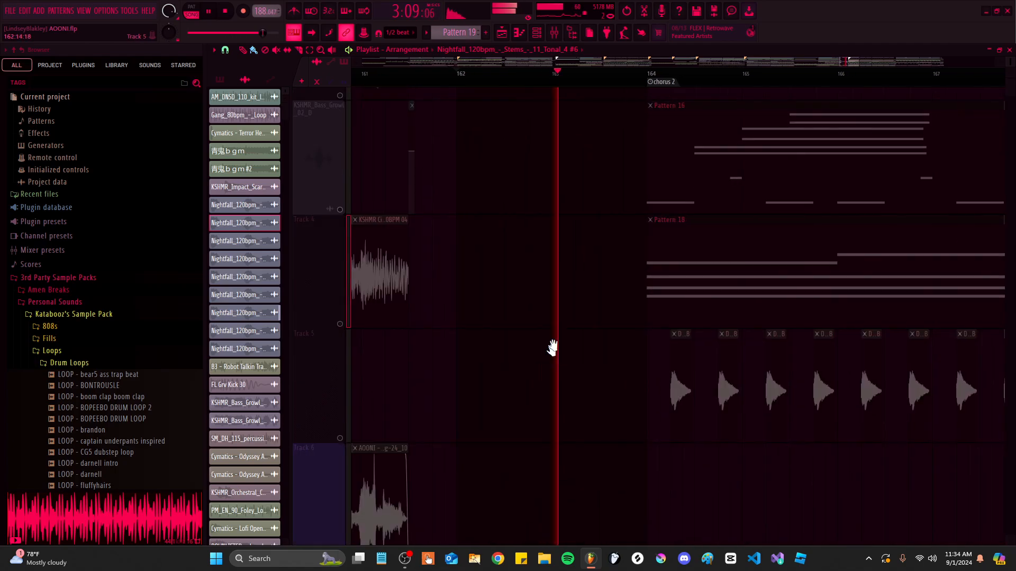
mouse_move(1010, 61)
mouse_down()
mouse_move(1010, 101)
mouse_move(1010, 69)
mouse_up()
key(space)
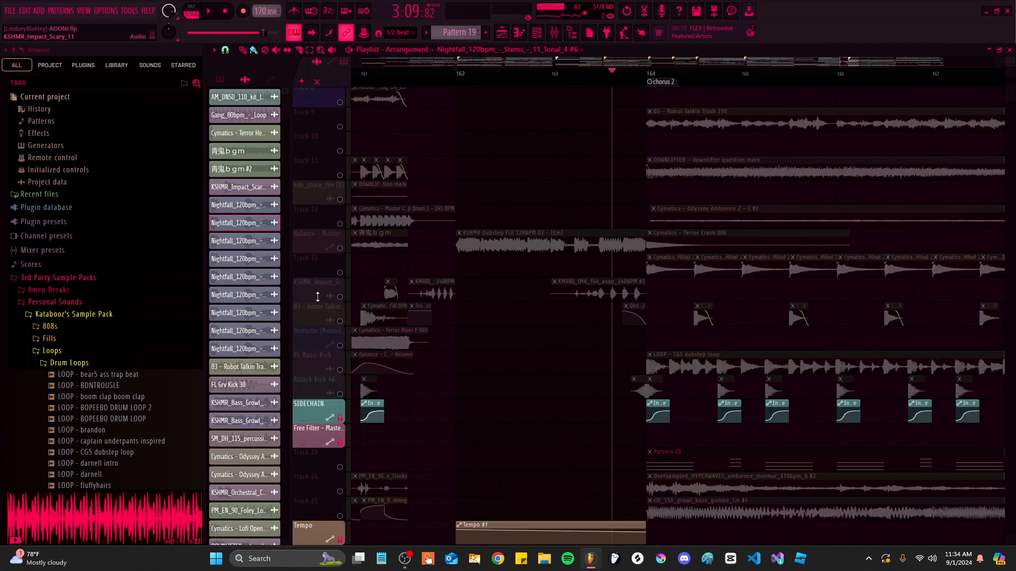
right_click(340, 249)
scroll(603, 327, down, 6)
scroll(623, 320, up, 1)
scroll(592, 175, up, 2)
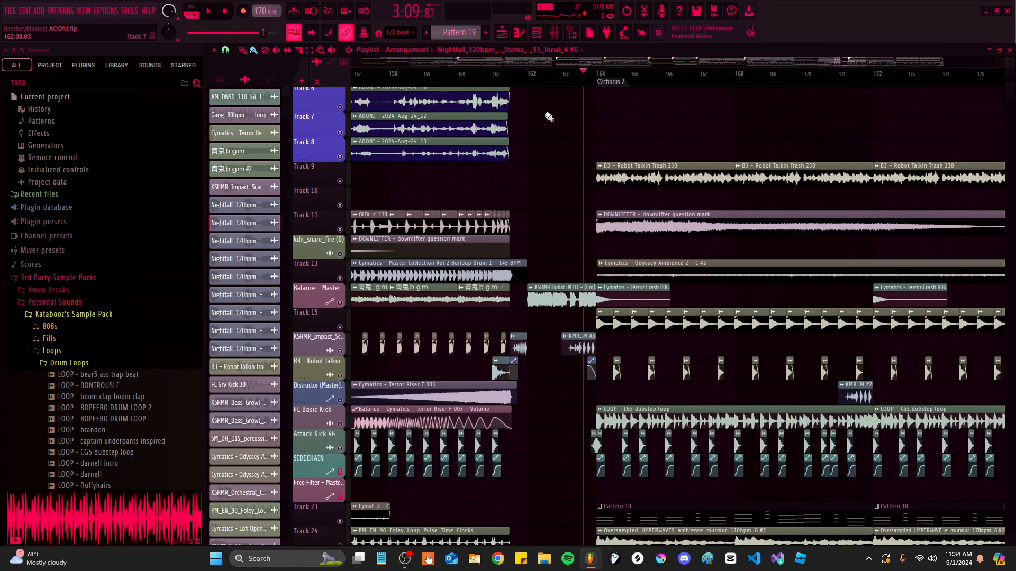
scroll(561, 113, up, 2)
click(518, 74)
click(516, 93)
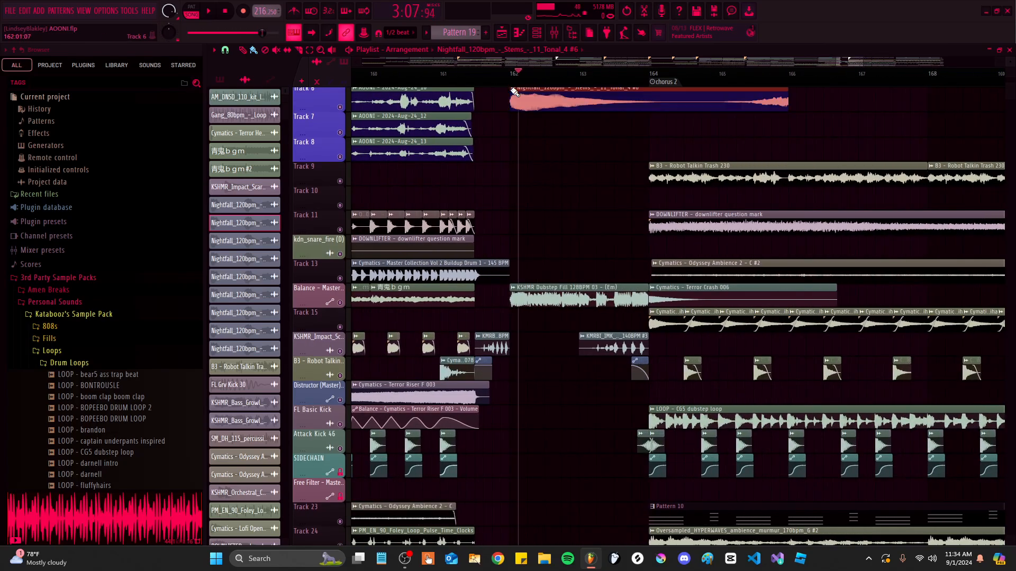
right_click(519, 107)
Set the playhead to the chorus 2 marker at bar 164 and show the patterns in the picker
click(511, 75)
scroll(549, 159, up, 3)
scroll(562, 212, down, 2)
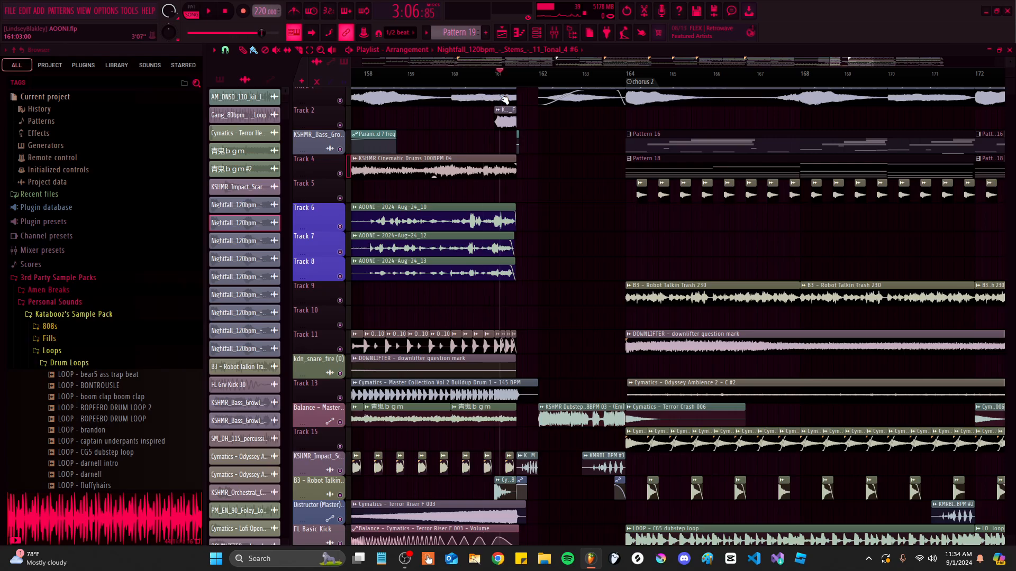
scroll(616, 112, up, 5)
click(686, 73)
scroll(698, 154, down, 3)
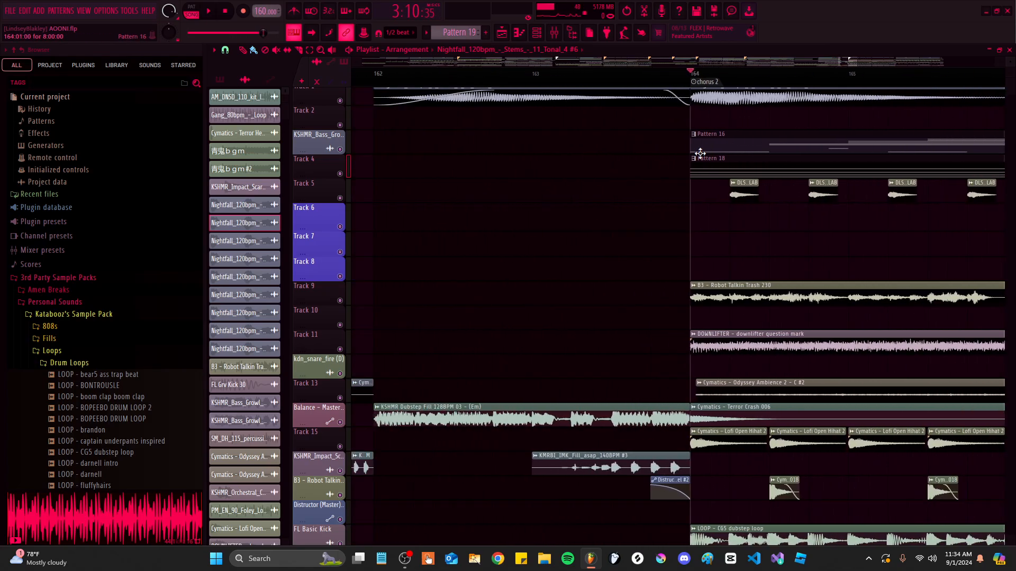
click(219, 79)
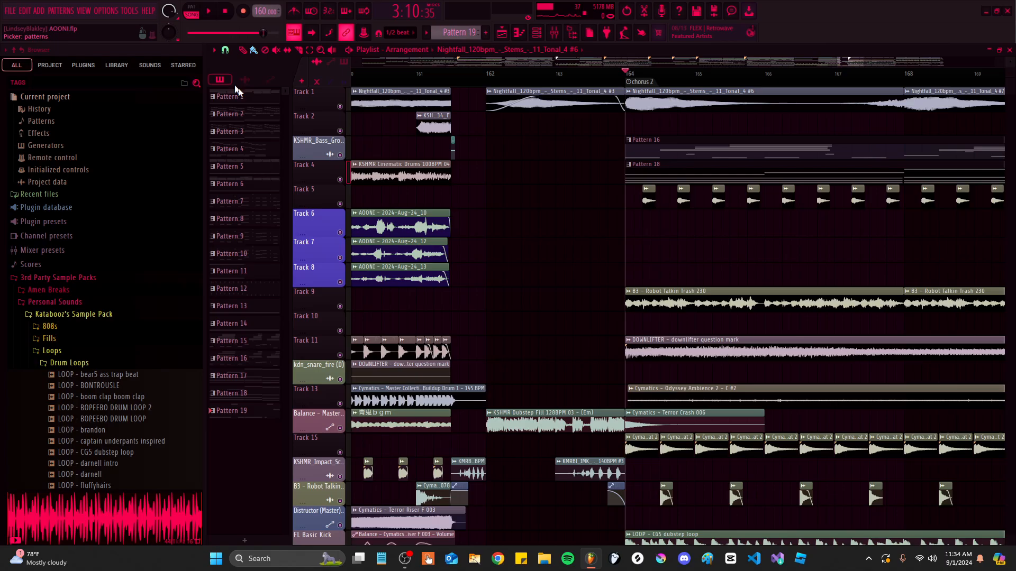
Look back over the arrangement to the first chorus at bar 82 and compare it with chorus 2
scroll(531, 266, down, 4)
scroll(628, 325, down, 6)
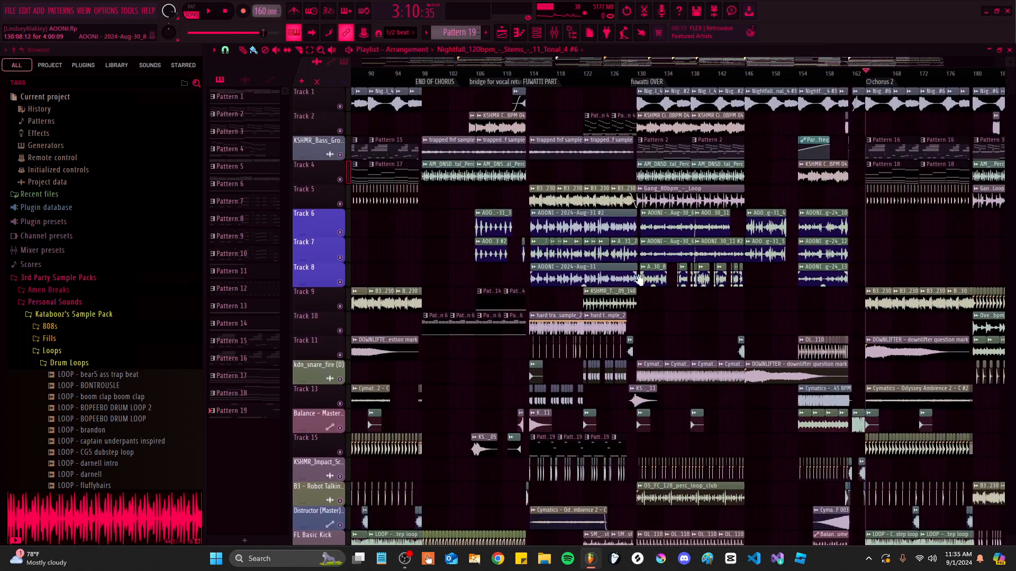
scroll(495, 377, up, 6)
scroll(721, 288, down, 8)
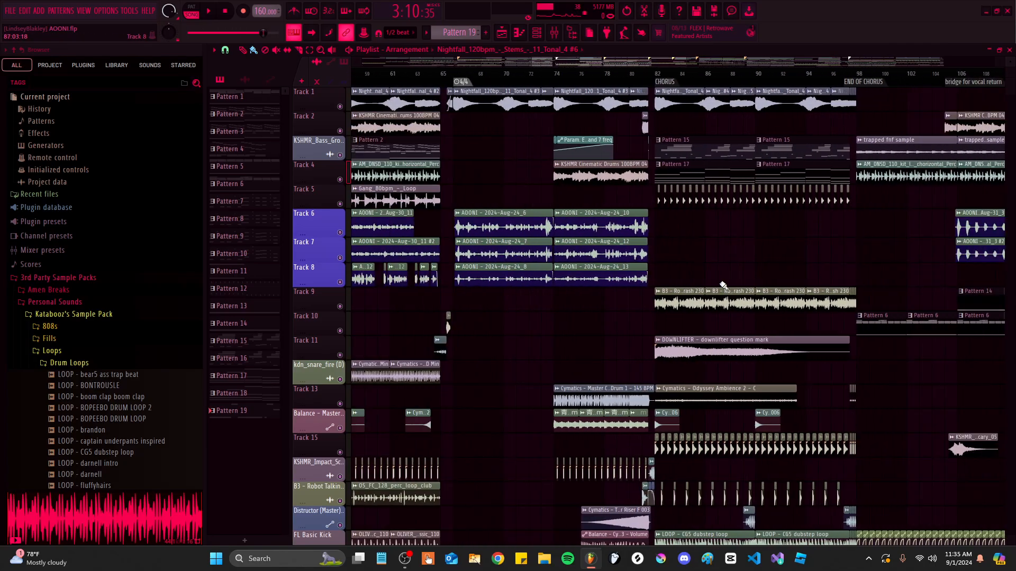
scroll(661, 249, up, 8)
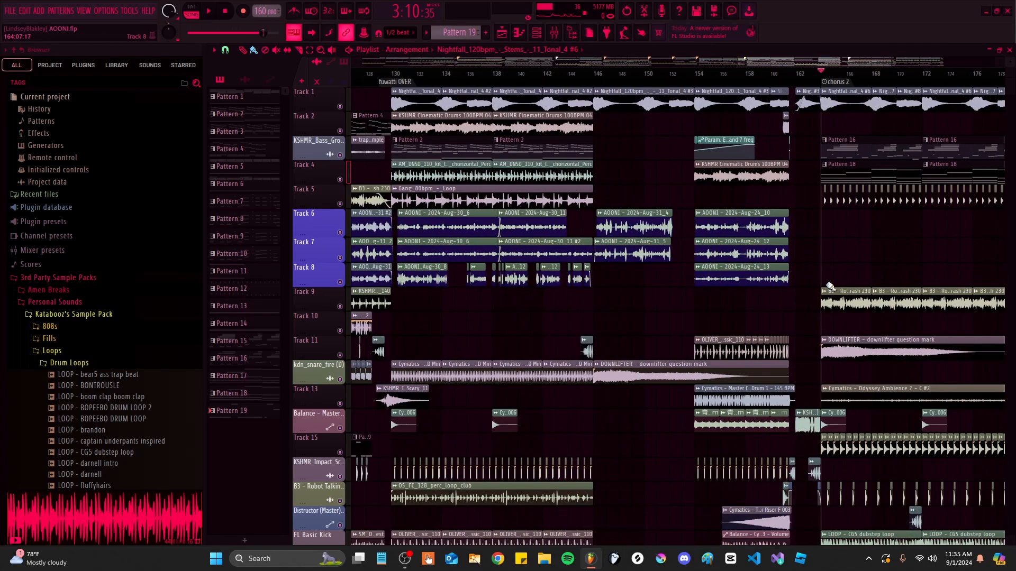
Examine the chorus 2 layers and the chopped clips and volume automation leading up to bar 180
scroll(547, 299, down, 2)
scroll(548, 299, down, 2)
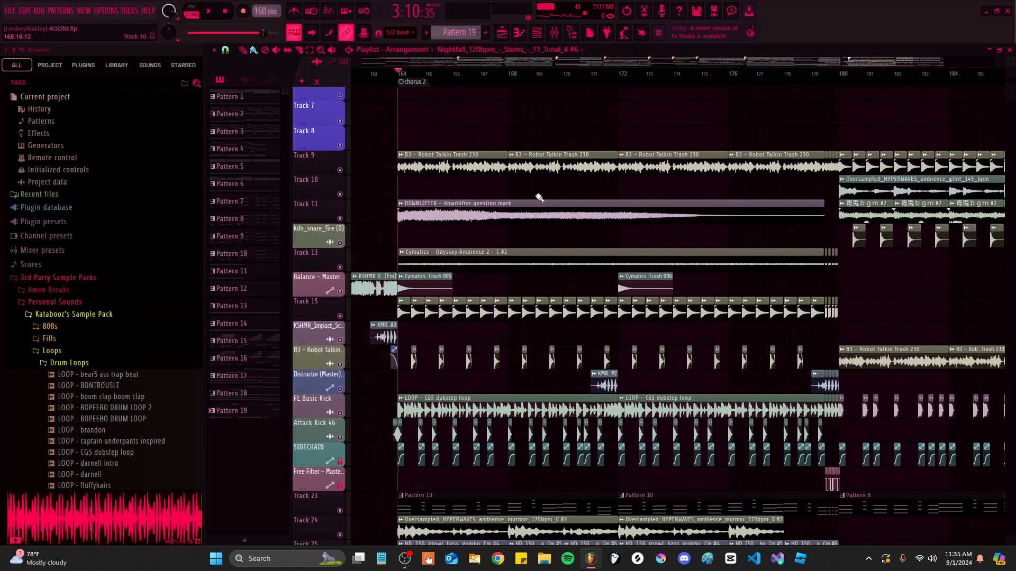
scroll(571, 265, right, 3)
scroll(585, 222, down, 2)
scroll(582, 318, up, 4)
scroll(586, 200, up, 1)
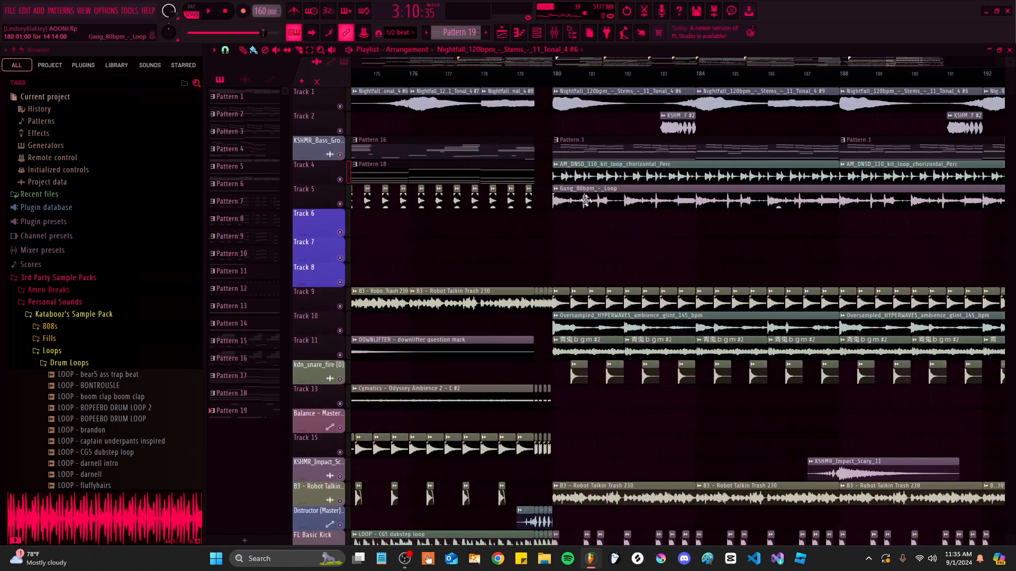
scroll(611, 181, down, 5)
scroll(449, 53, up, 1)
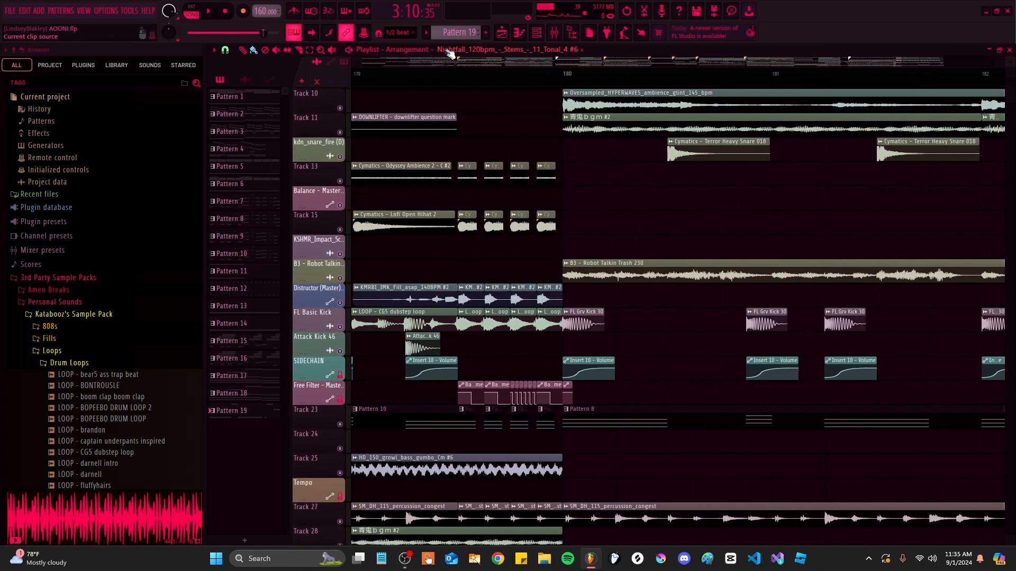
Play the chopped ending of chorus 2 just before bar 180, and stop as the next section begins
scroll(465, 77, up, 2)
scroll(529, 185, up, 1)
key(space)
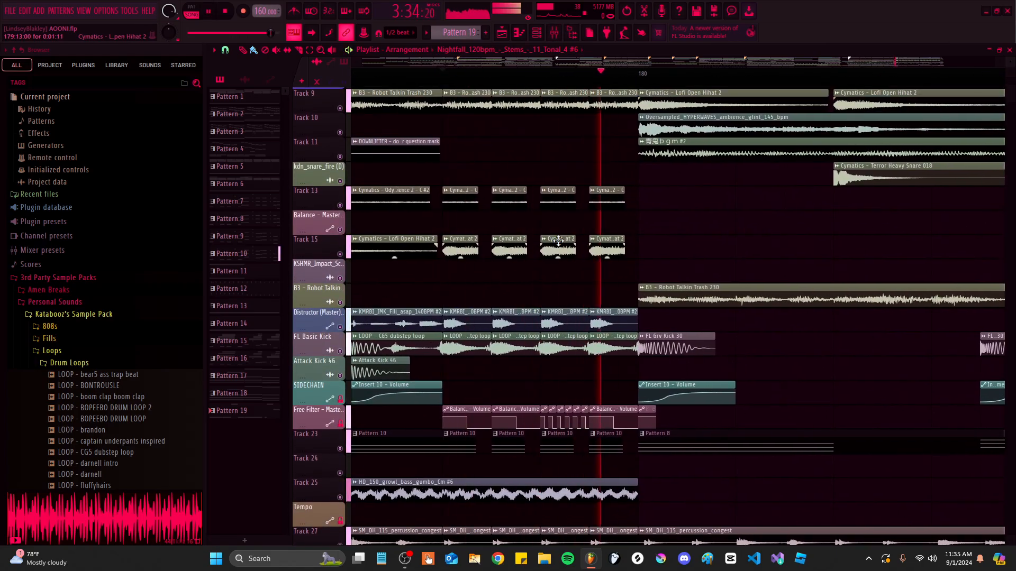
scroll(476, 254, up, 4)
key(space)
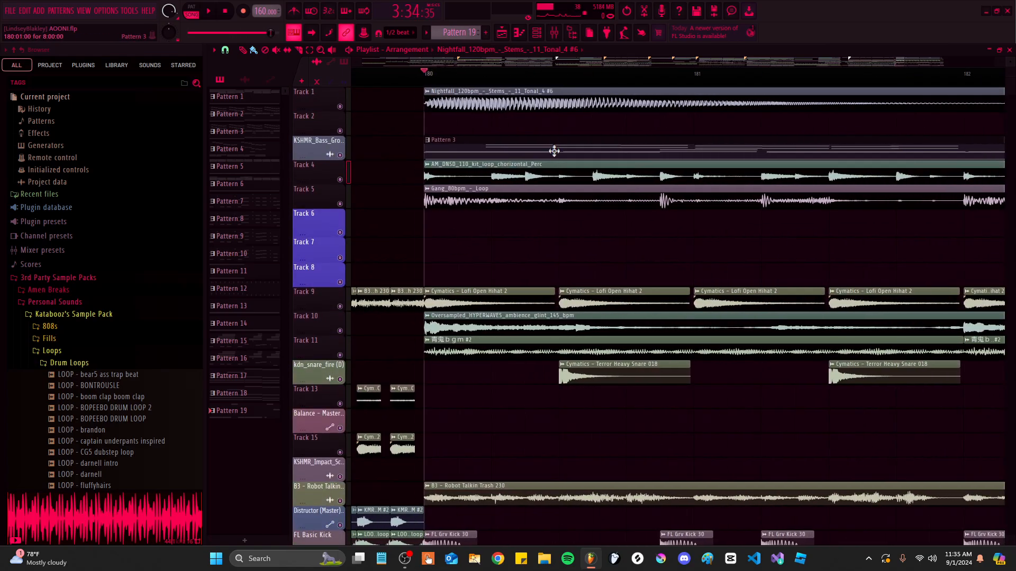
Look over the arrangement from its beginning to the section starting at bar 180
scroll(553, 152, down, 8)
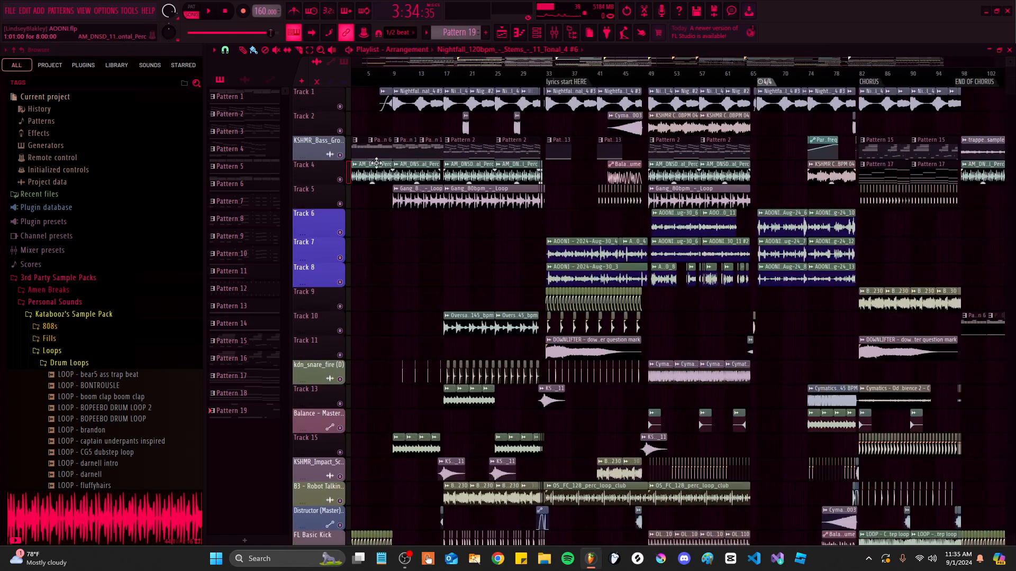
scroll(377, 162, up, 3)
scroll(574, 458, up, 4)
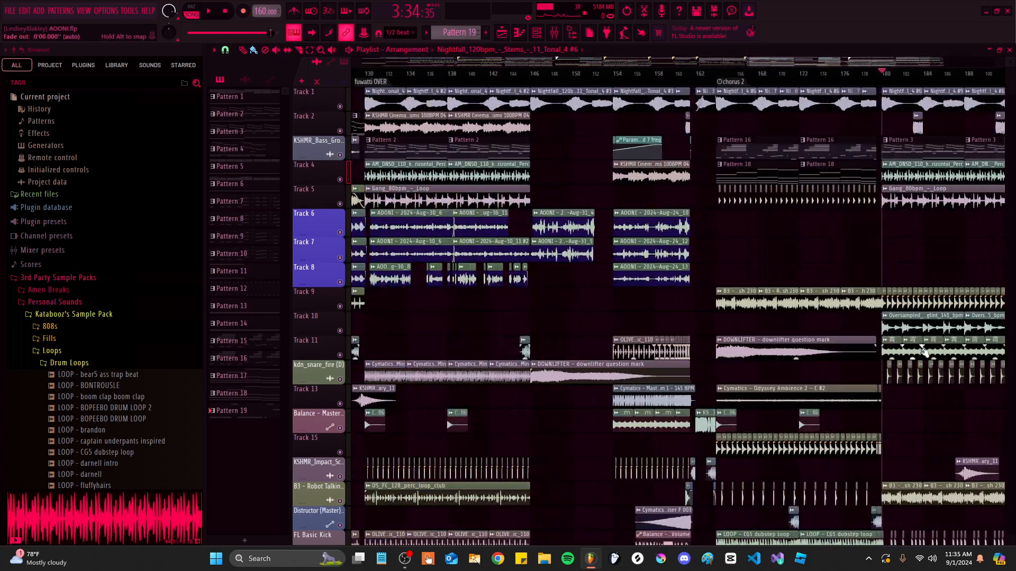
Play the section starting at bar 180, then examine its layers through to its end before bar 196
key(space)
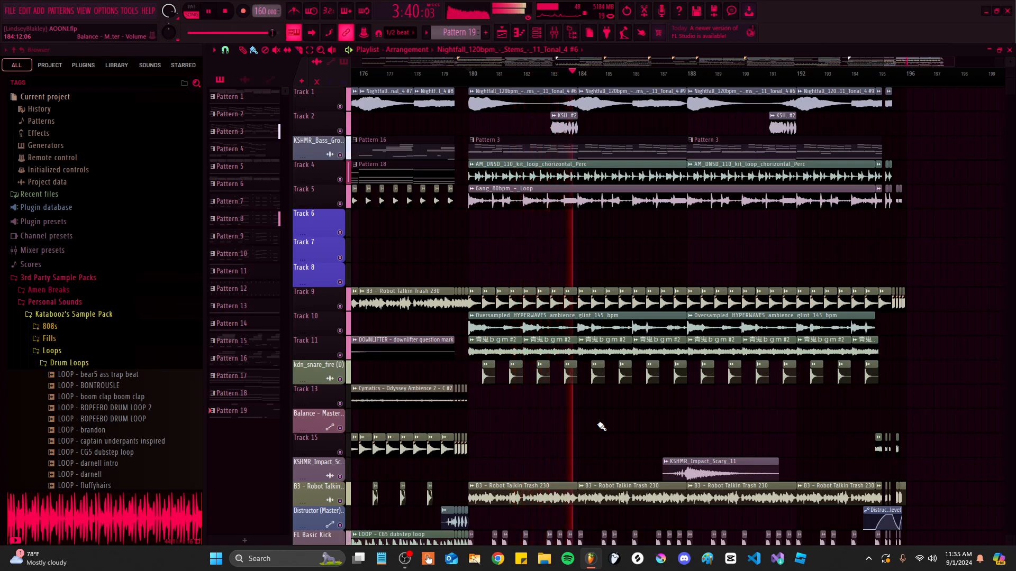
scroll(624, 370, down, 5)
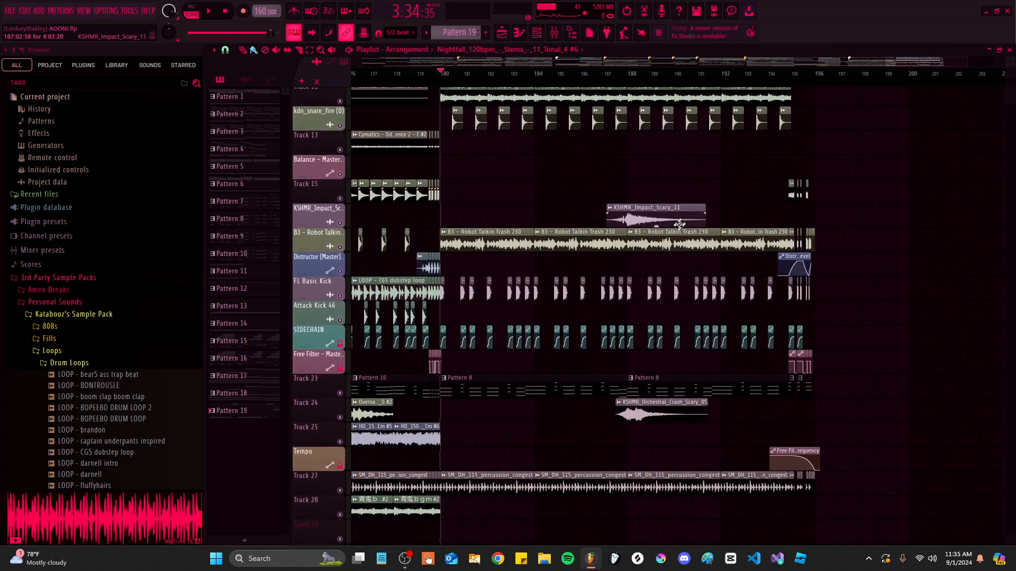
scroll(613, 169, up, 5)
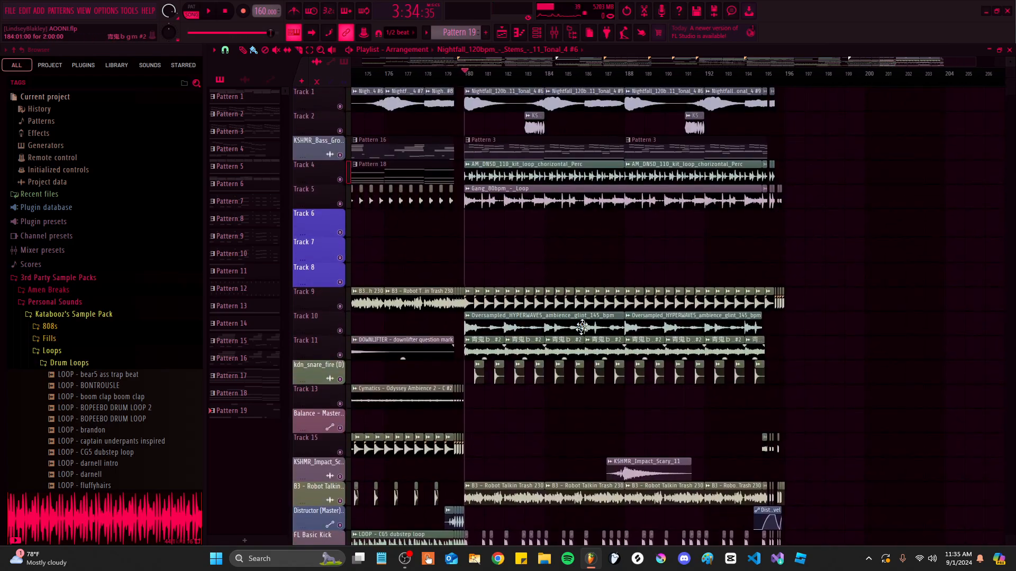
scroll(582, 327, down, 3)
scroll(873, 363, up, 6)
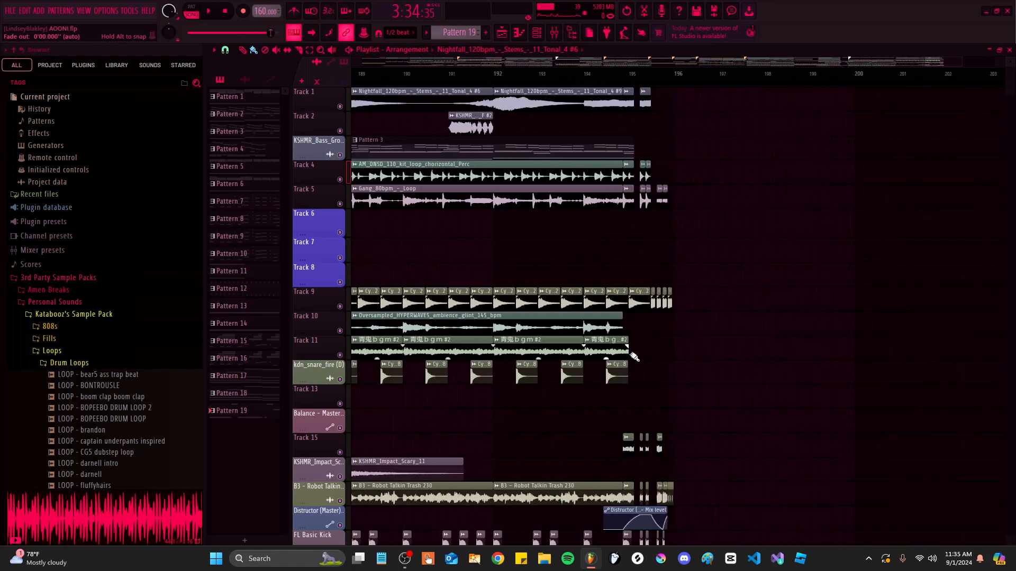
scroll(634, 357, down, 5)
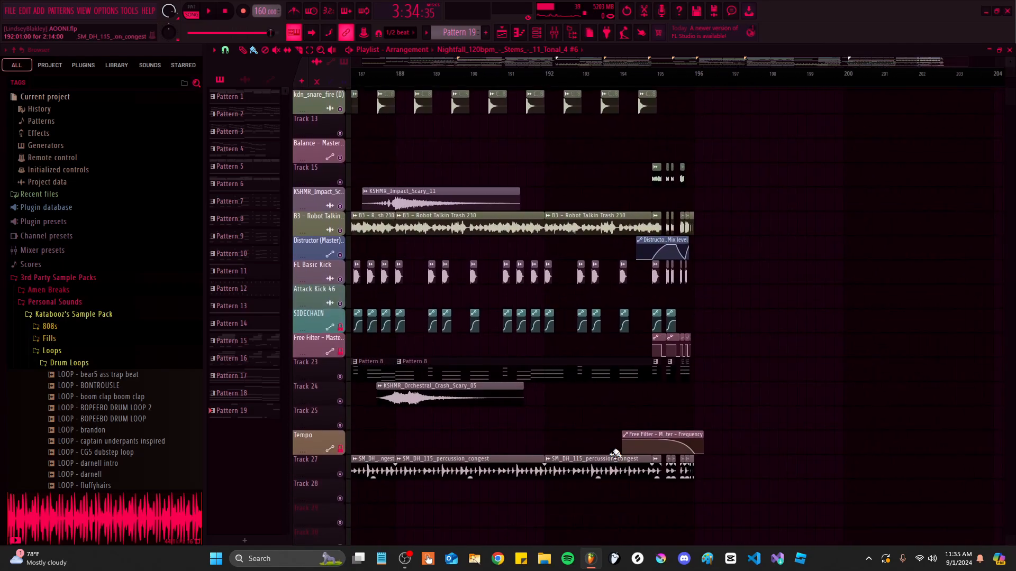
Play the chopped clips and Distructor mix level automation at the section's end, starting shortly before bar 194
scroll(616, 454, up, 1)
scroll(630, 159, up, 1)
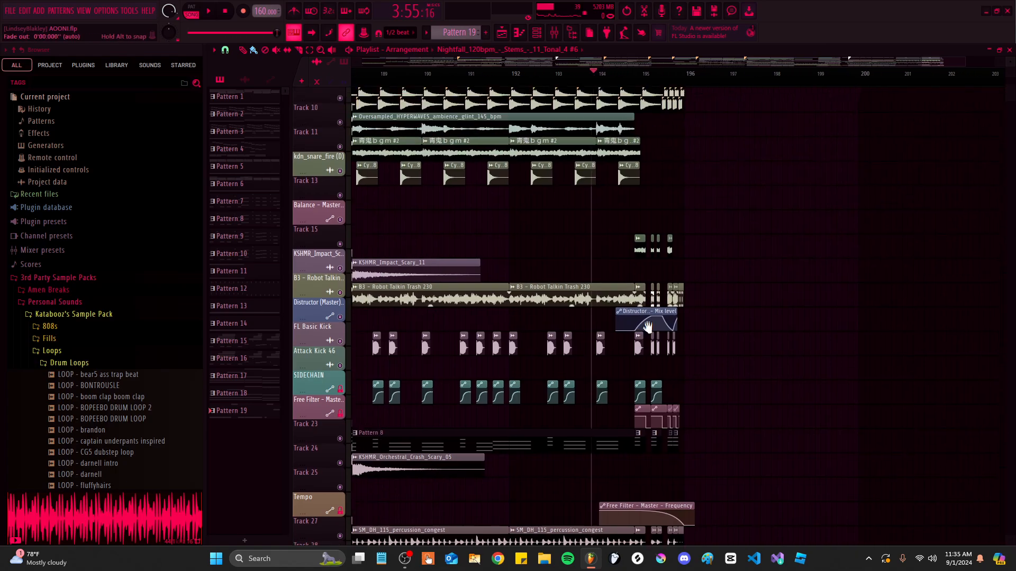
key(space)
scroll(688, 265, up, 6)
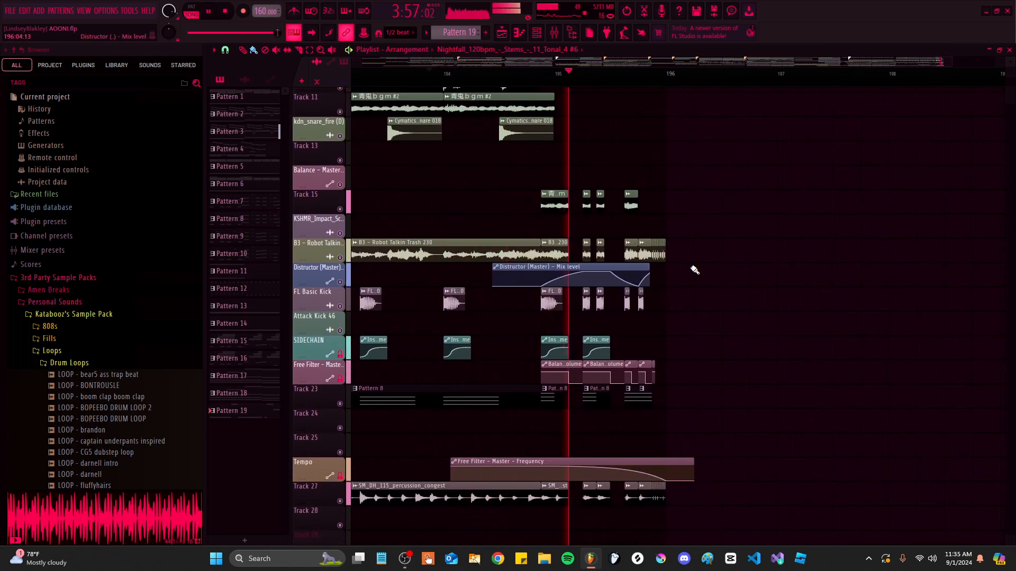
scroll(696, 269, up, 2)
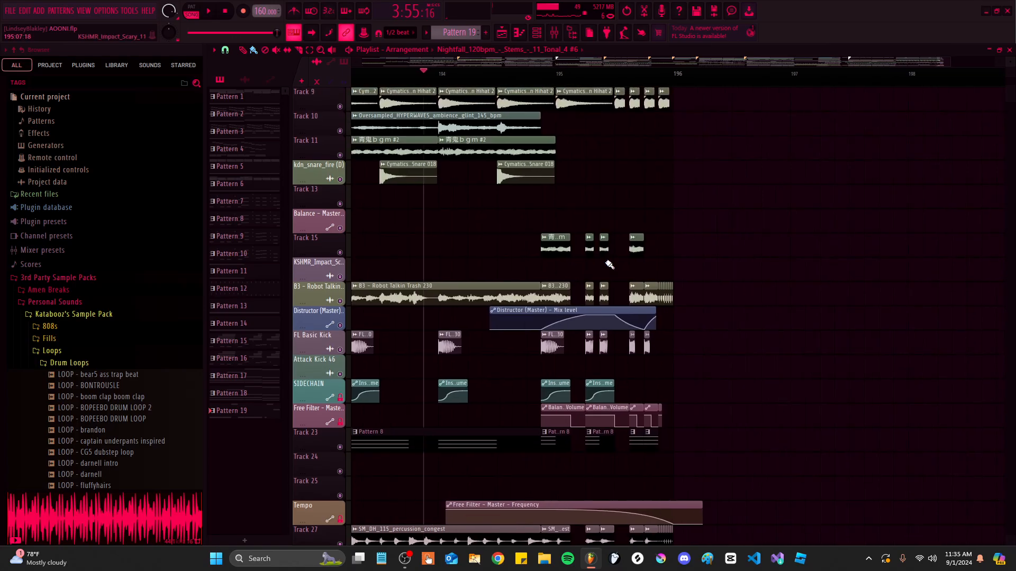
Examine the Free Filter frequency automation over the final bars and place the playhead at bar 196
scroll(588, 86, down, 8)
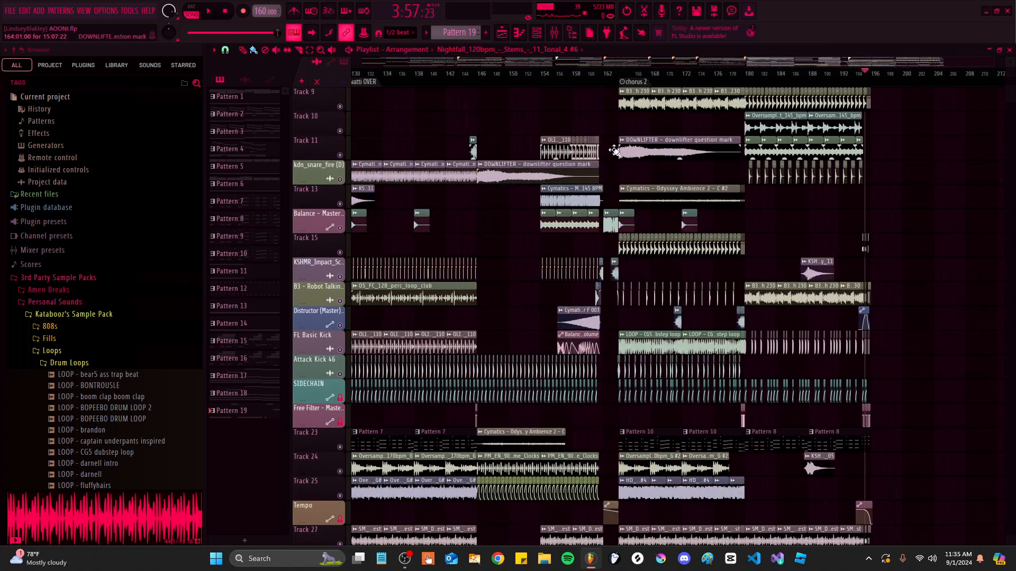
scroll(461, 111, down, 4)
drag(550, 233, 508, 203)
scroll(656, 328, up, 4)
drag(656, 339, 539, 294)
scroll(539, 294, up, 2)
scroll(665, 381, up, 5)
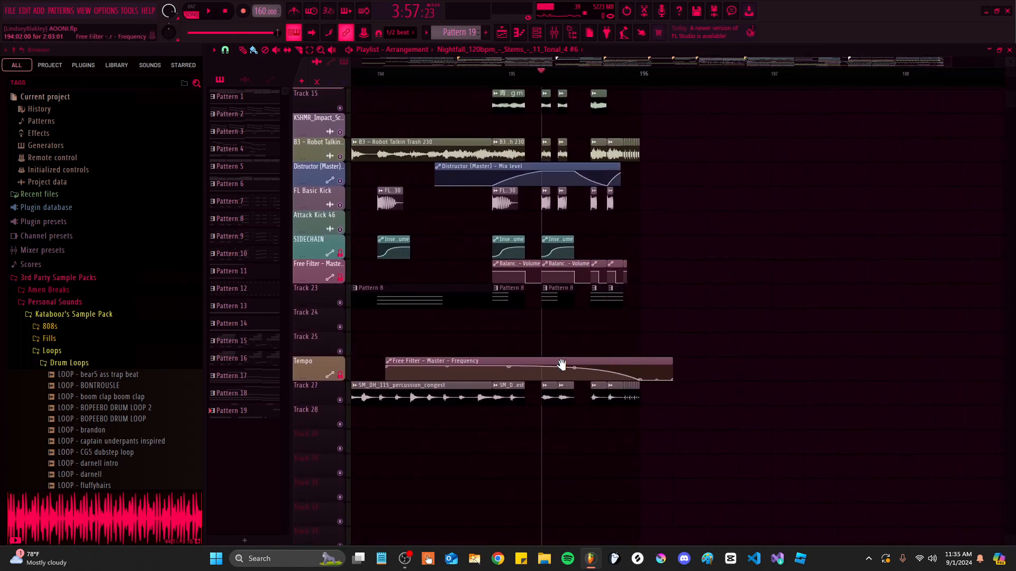
click(623, 74)
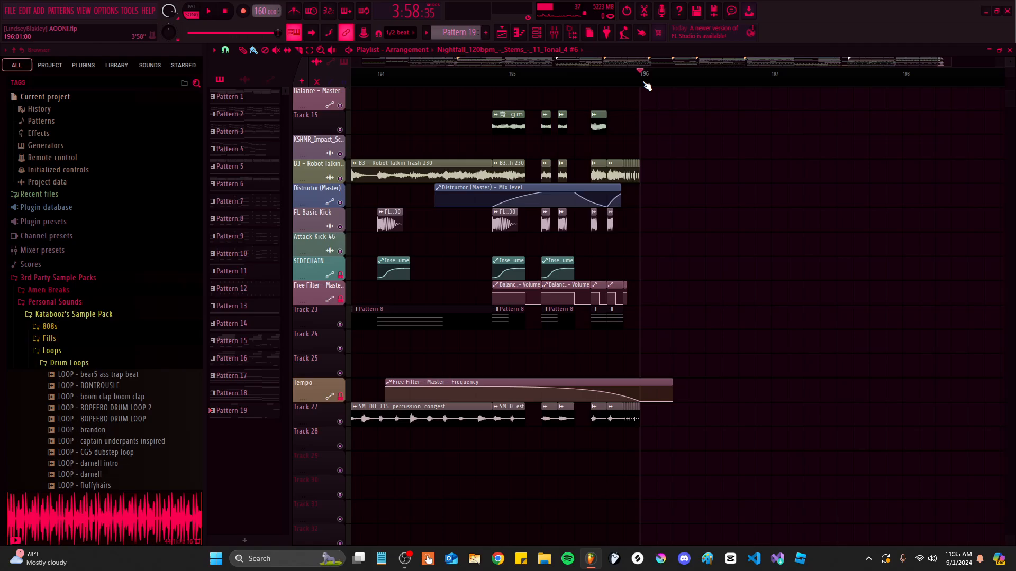
Look over the whole arrangement from the intro to the end at bar 196
scroll(692, 285, up, 5)
scroll(722, 154, down, 10)
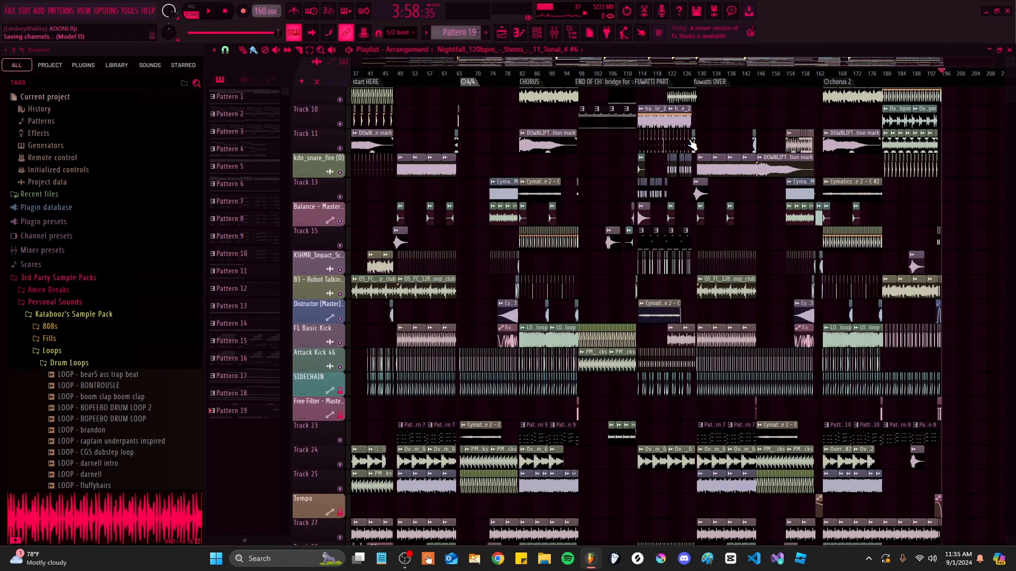
scroll(629, 201, up, 8)
scroll(549, 344, down, 2)
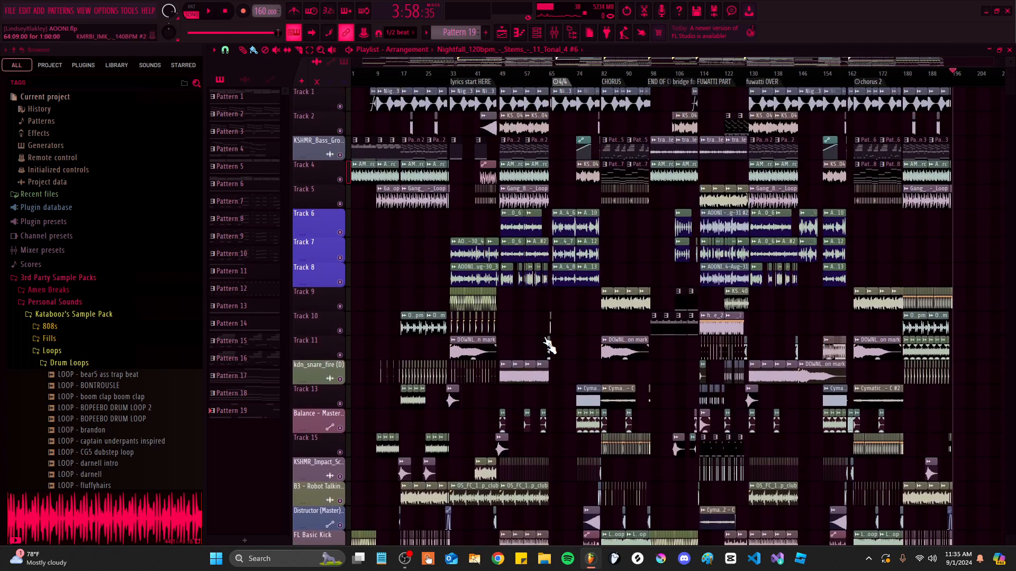
scroll(625, 317, down, 8)
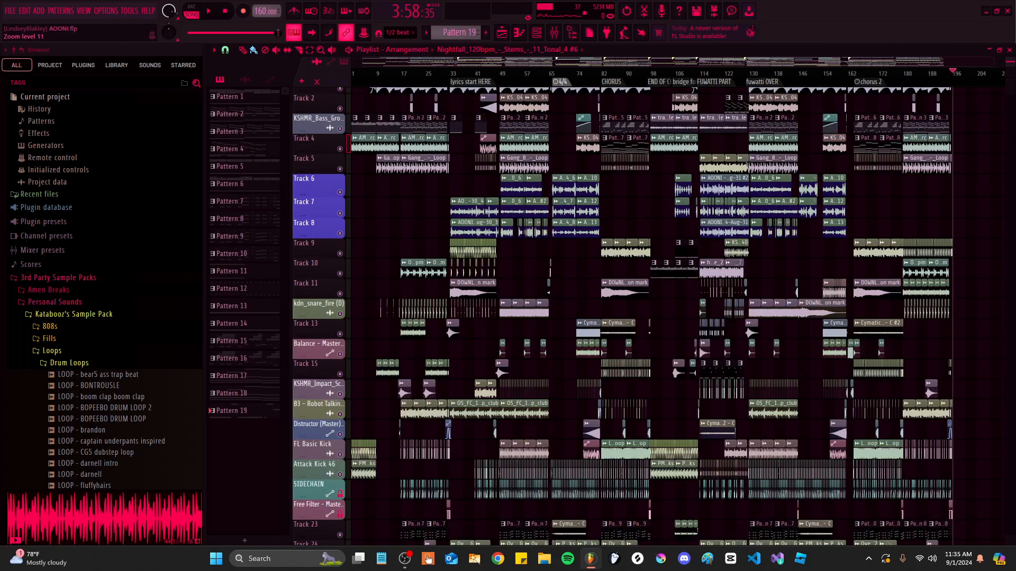
scroll(544, 351, up, 8)
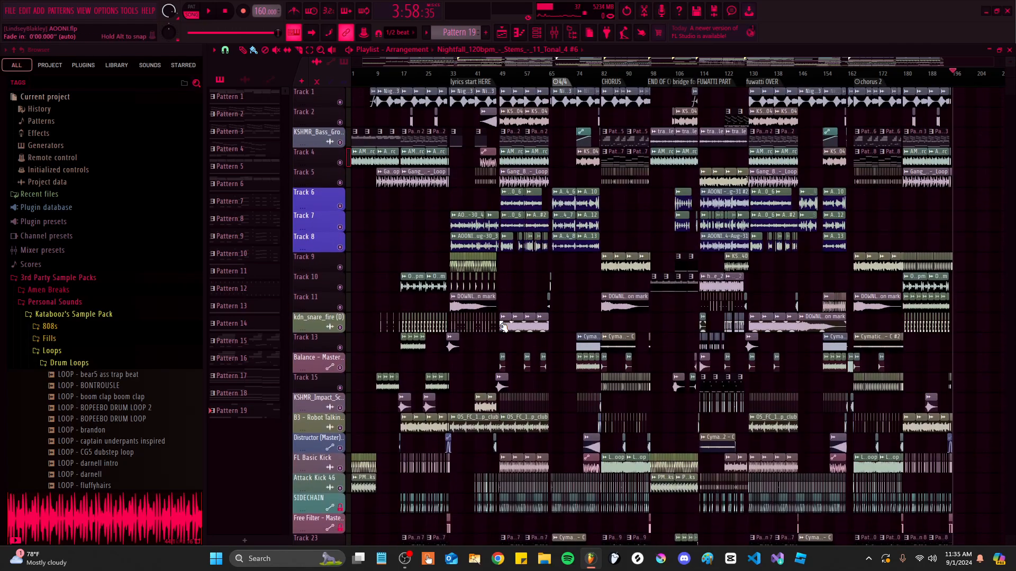
Return the playhead to the song's start and review all tracks of the full arrangement
scroll(586, 218, up, 1)
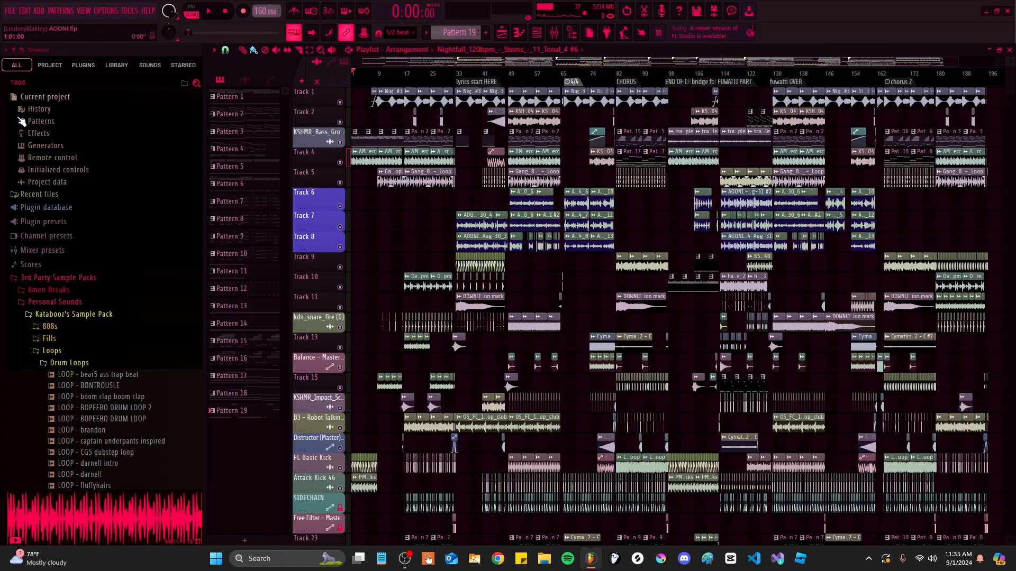
scroll(630, 370, down, 3)
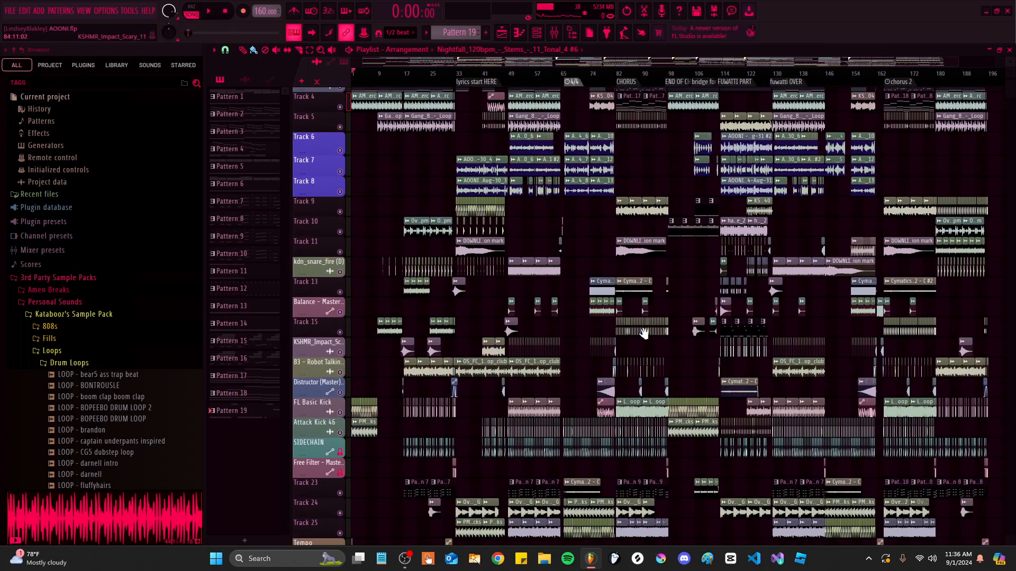
scroll(656, 337, down, 1)
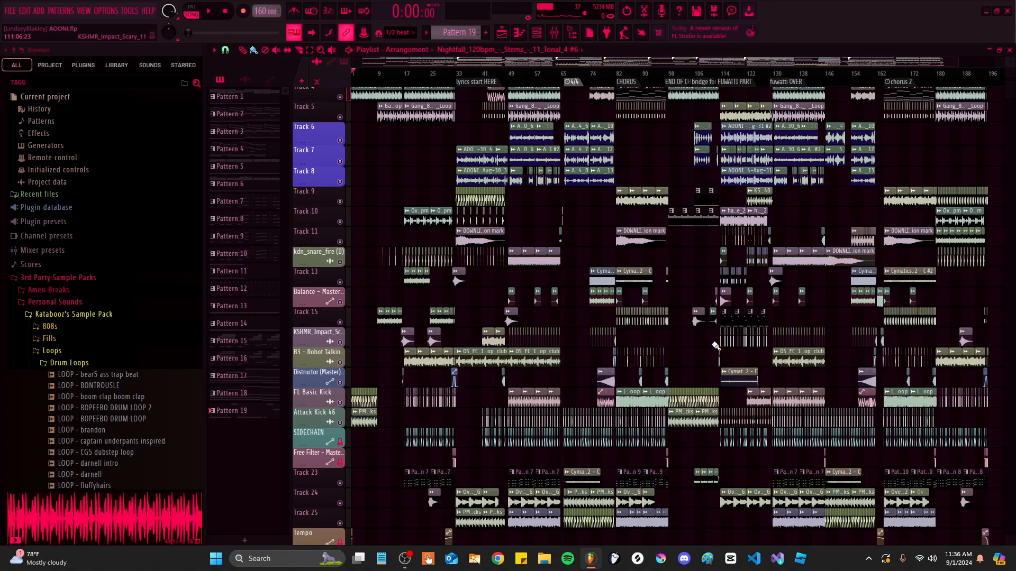
scroll(715, 345, down, 6)
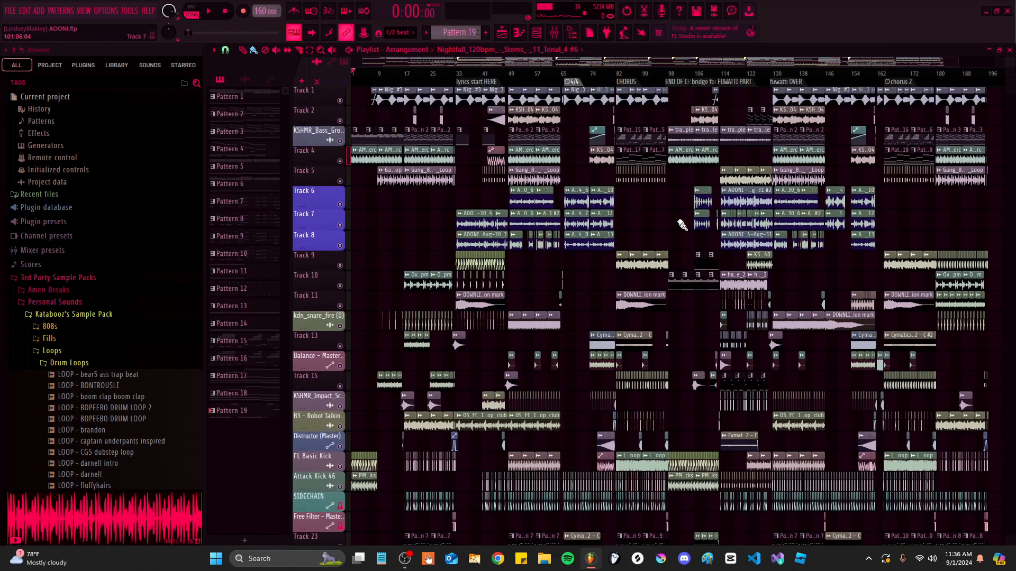
scroll(666, 391, up, 9)
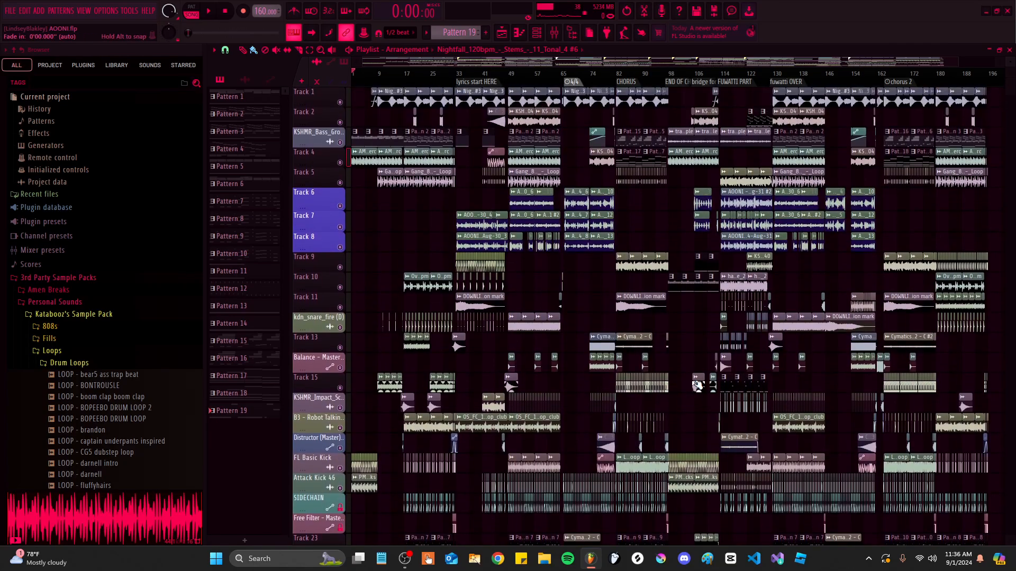